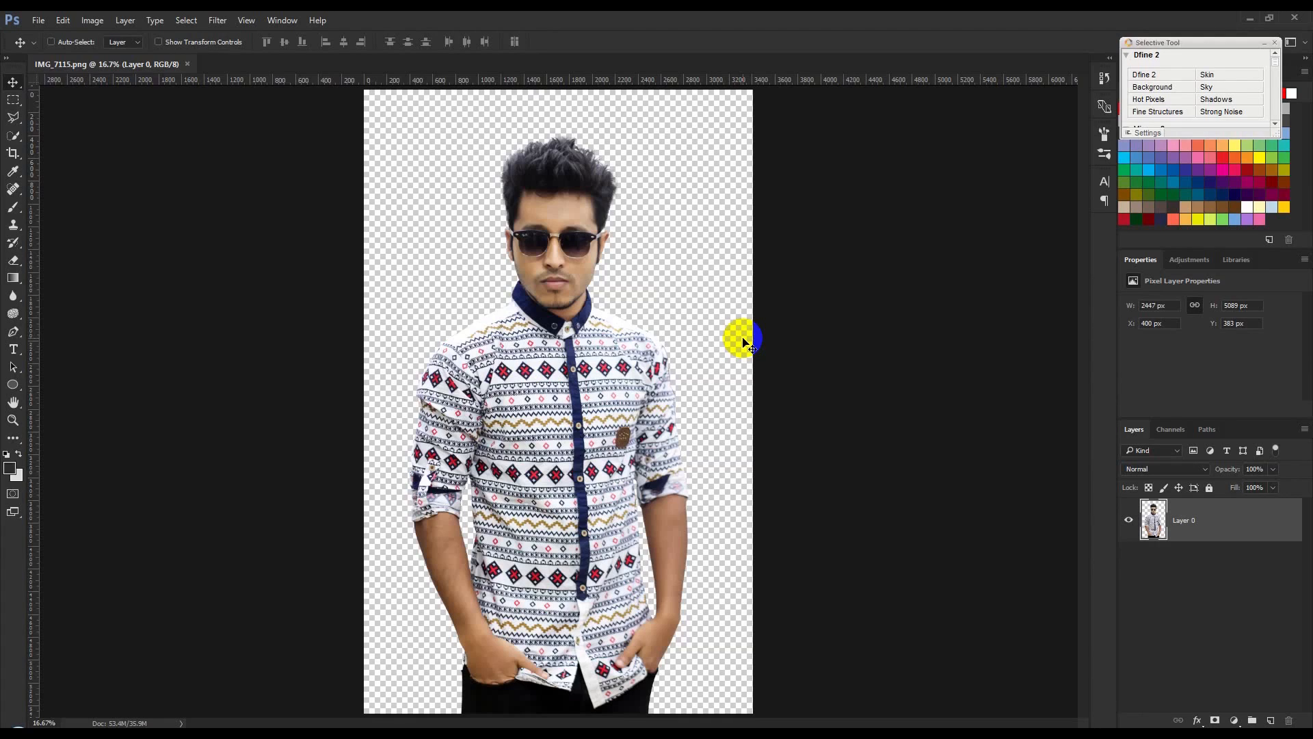
- Switch to the browser and check the recommended pixel dimensions for Facebook covers, YouTube banners and Twitter banners
{"action": "left_click", "coordinate": [733, 335]}
{"action": "left_click", "coordinate": [373, 726]}
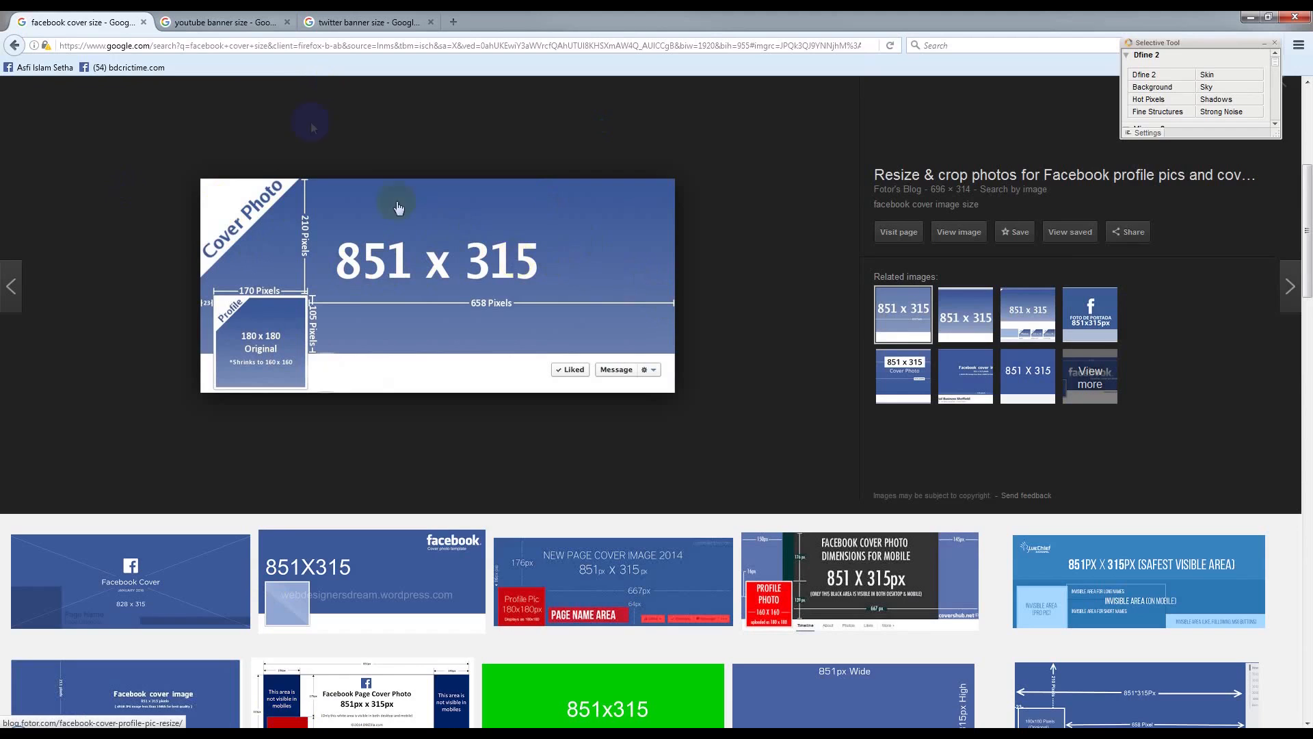
{"action": "left_click", "coordinate": [232, 29]}
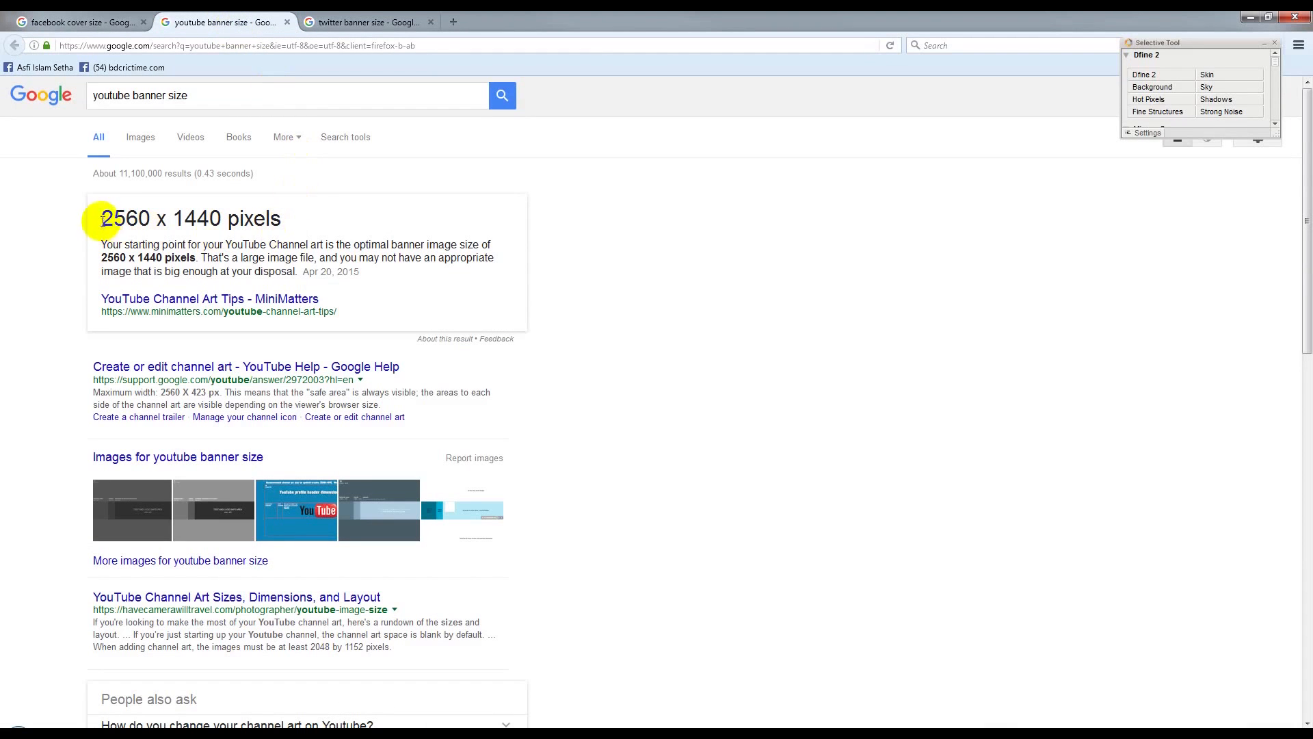
{"action": "left_click_drag", "start_coordinate": [102, 222], "coordinate": [232, 217]}
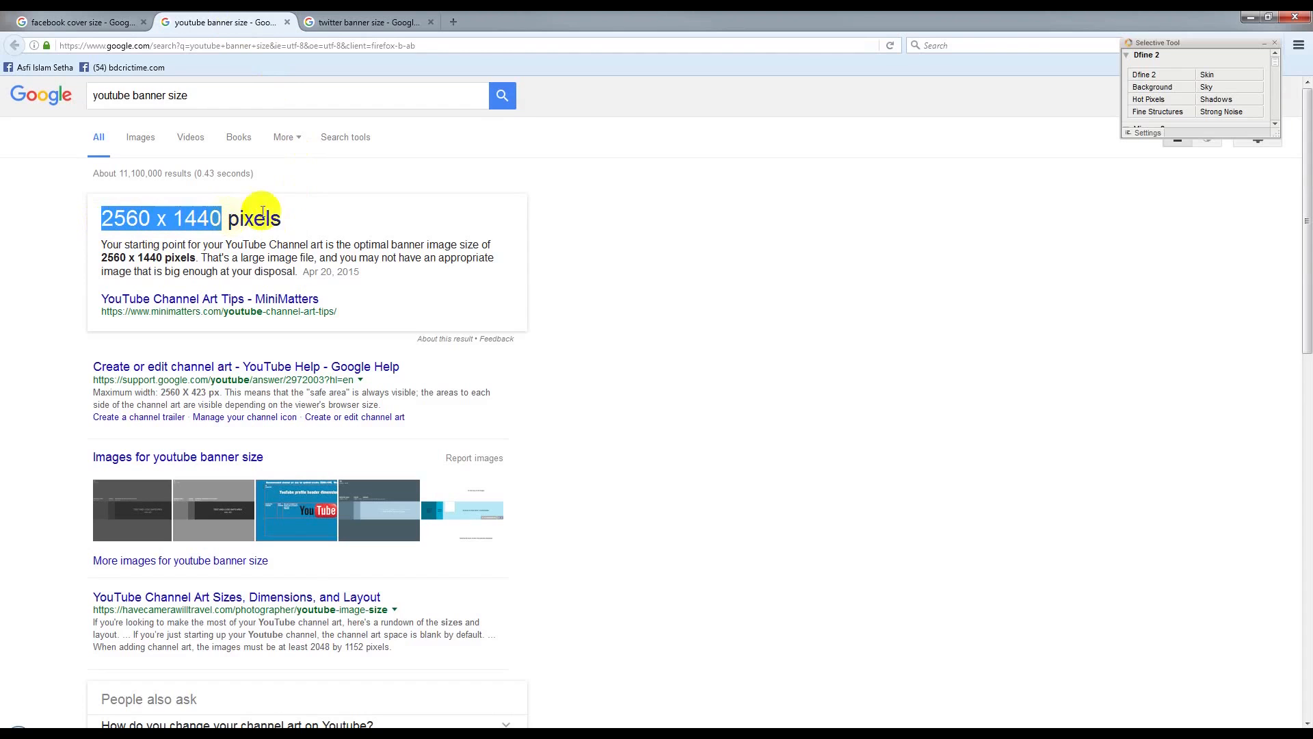
{"action": "left_click", "coordinate": [393, 22]}
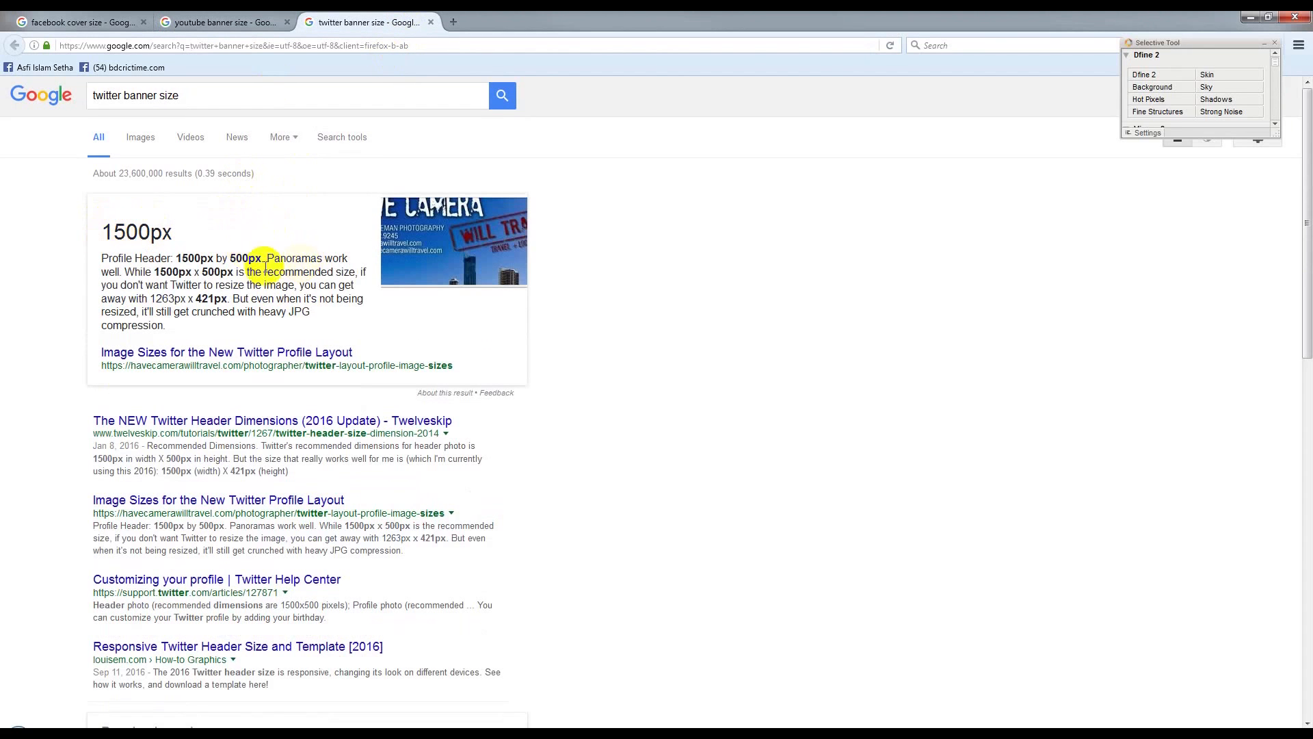
{"action": "left_click_drag", "start_coordinate": [227, 258], "coordinate": [262, 259]}
{"action": "left_click", "coordinate": [116, 23]}
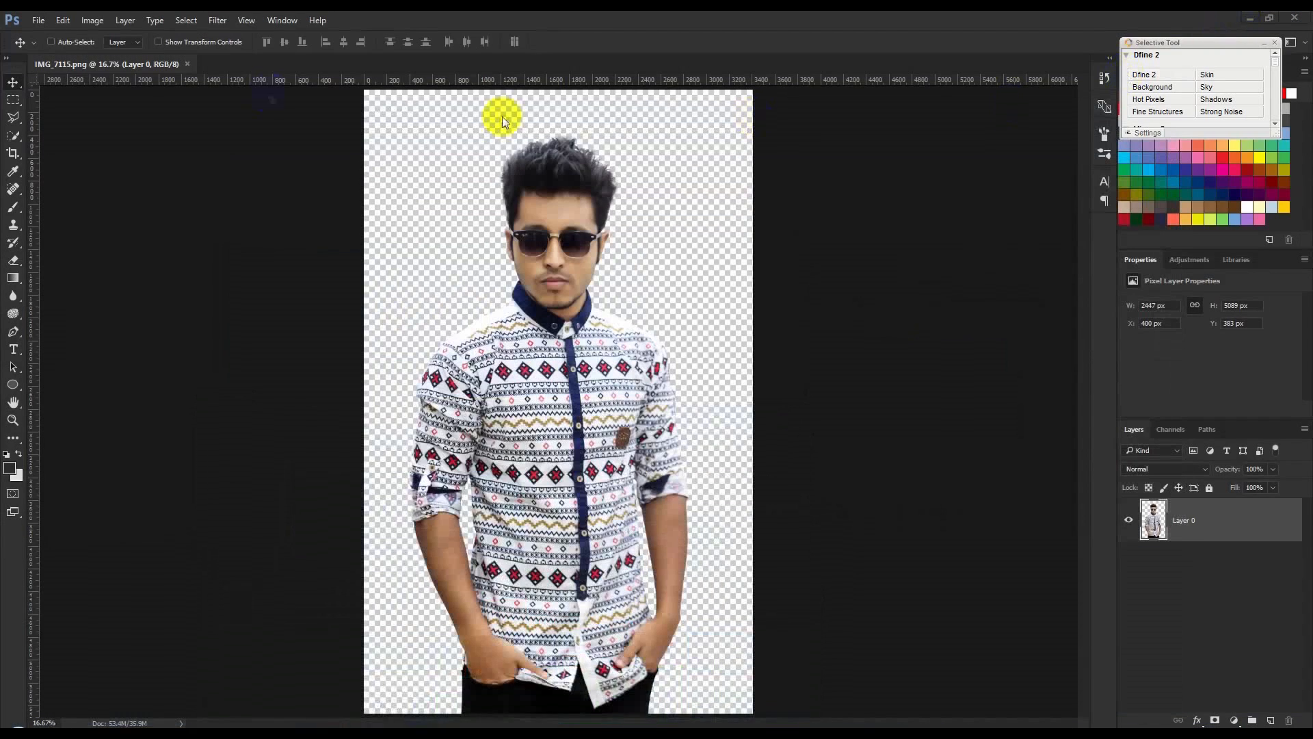
- Switch back to Photoshop and create a new document 851 pixels wide and 315 pixels high at 72 pixels/inch
{"action": "left_click", "coordinate": [38, 20]}
{"action": "left_click", "coordinate": [35, 34]}
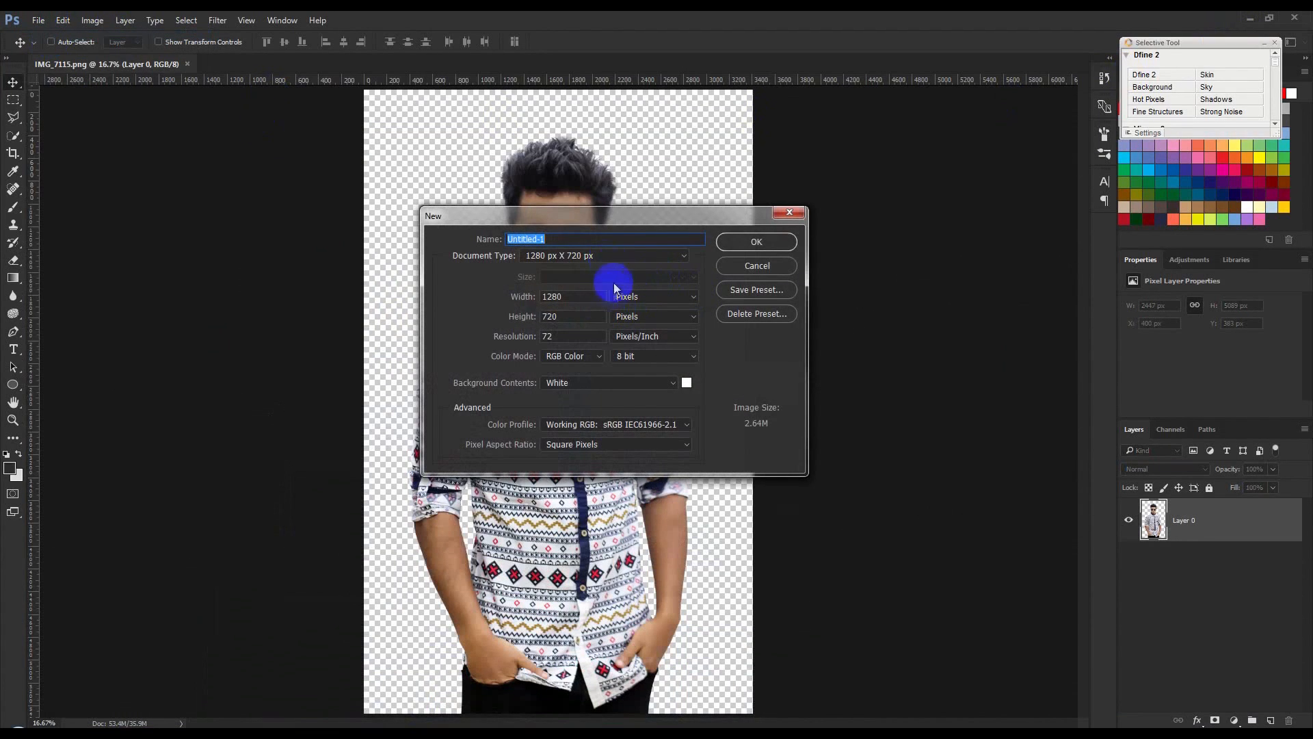
{"action": "double_click", "coordinate": [590, 297]}
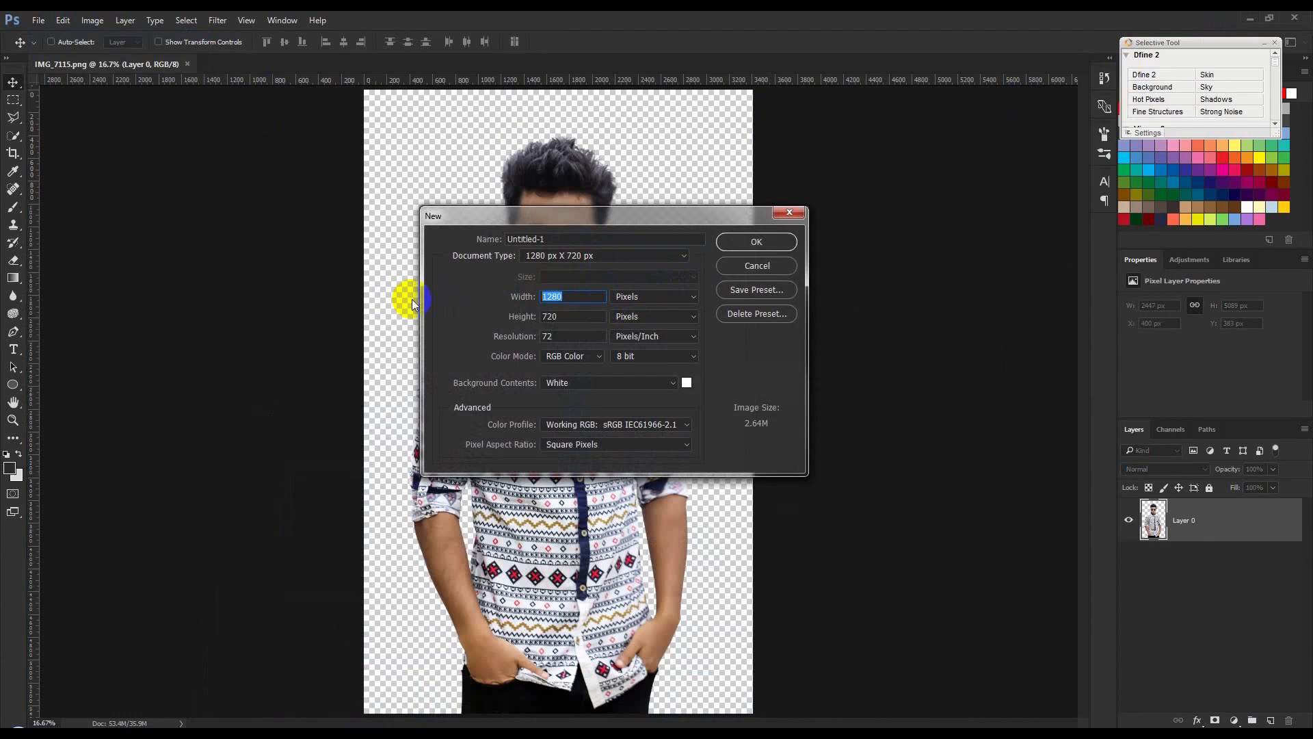
{"action": "type", "text": "81"}
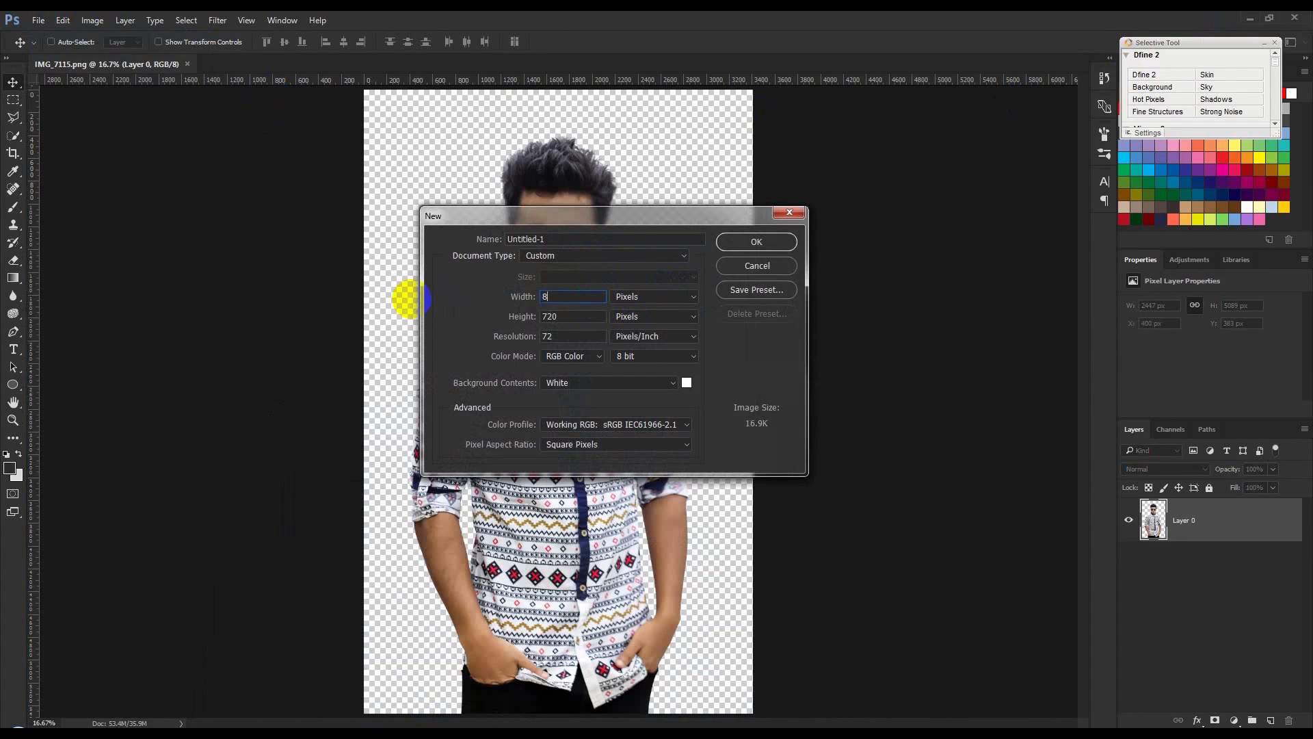
{"action": "double_click", "coordinate": [575, 316]}
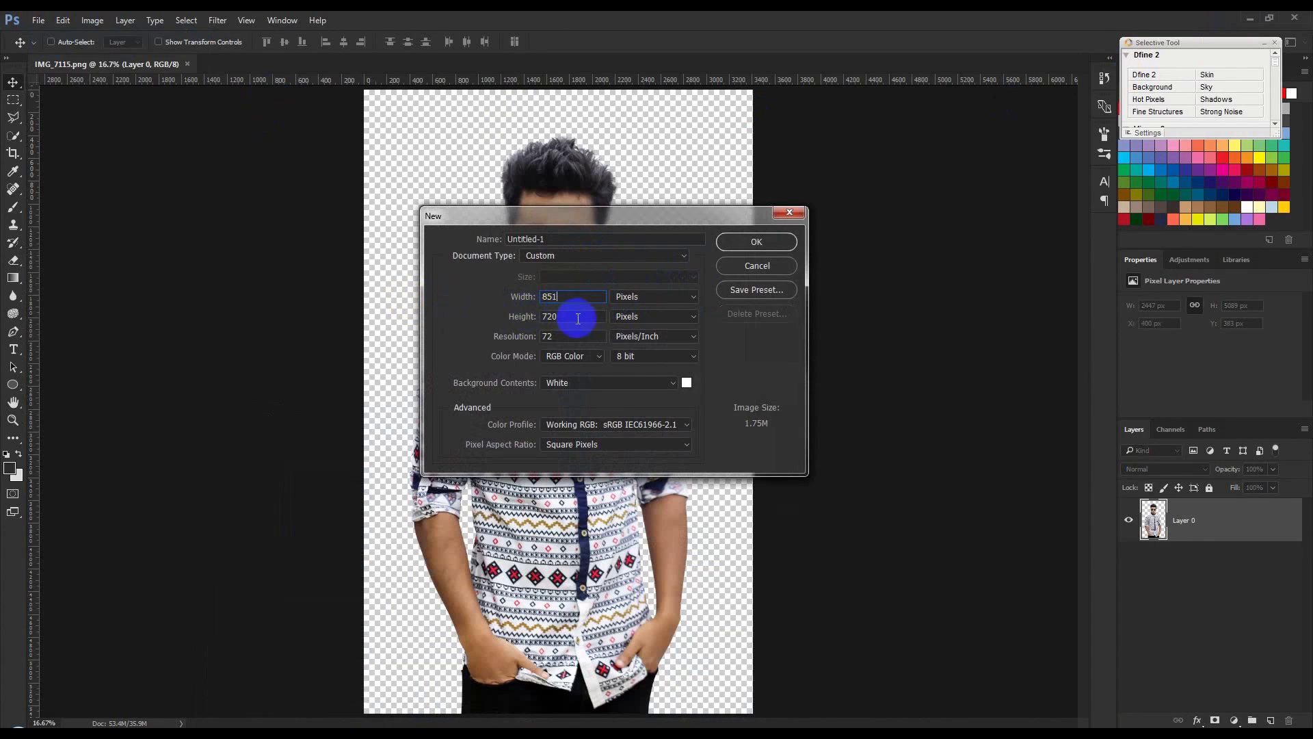
{"action": "type", "text": "315"}
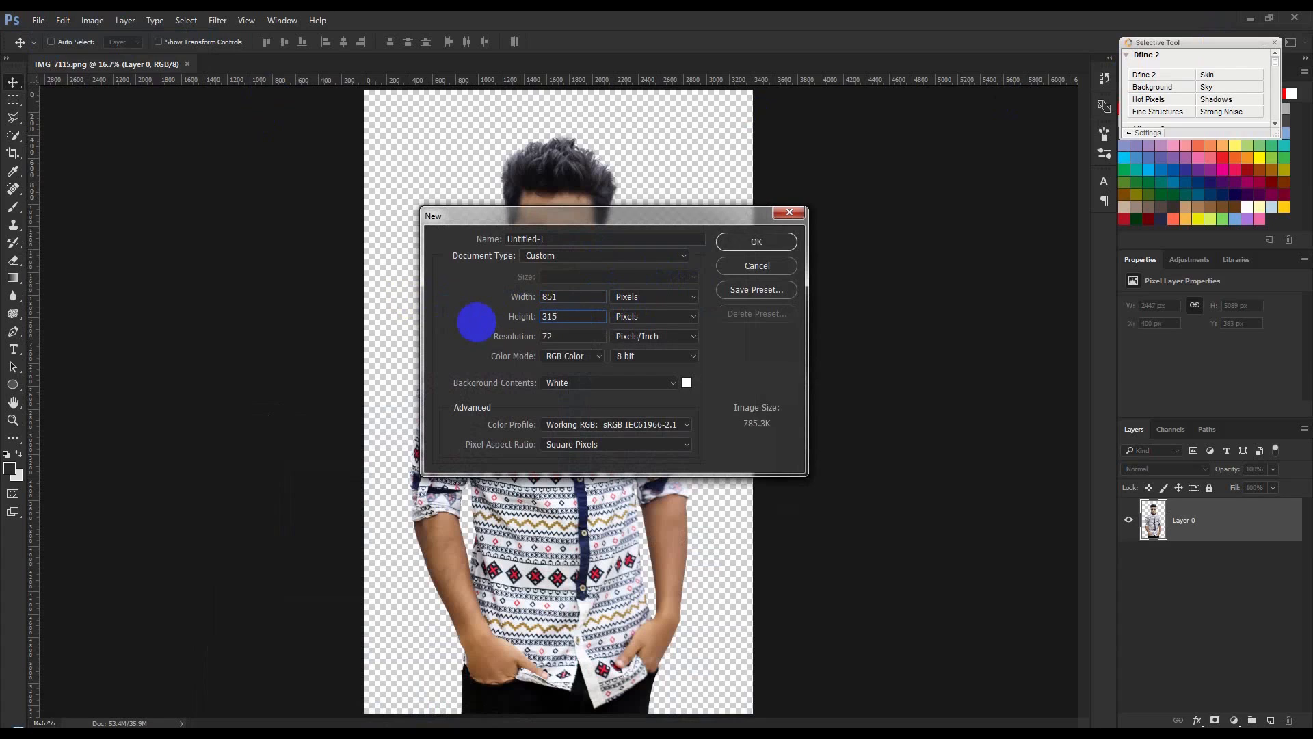
{"action": "left_click", "coordinate": [752, 244]}
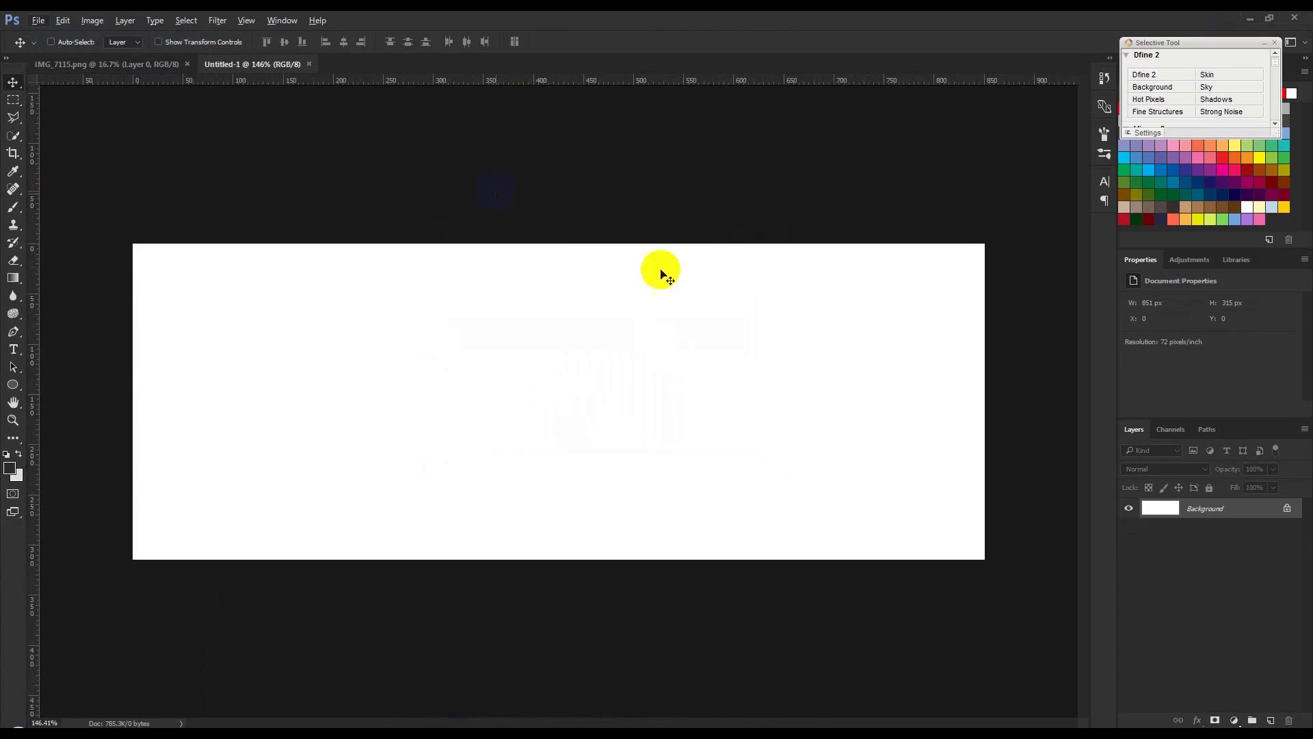
- Set the foreground color to black (000000) and fill the Background layer with it
{"action": "scroll", "coordinate": [554, 293], "scroll_direction": "up", "scroll_amount": 1}
{"action": "left_click", "coordinate": [12, 472]}
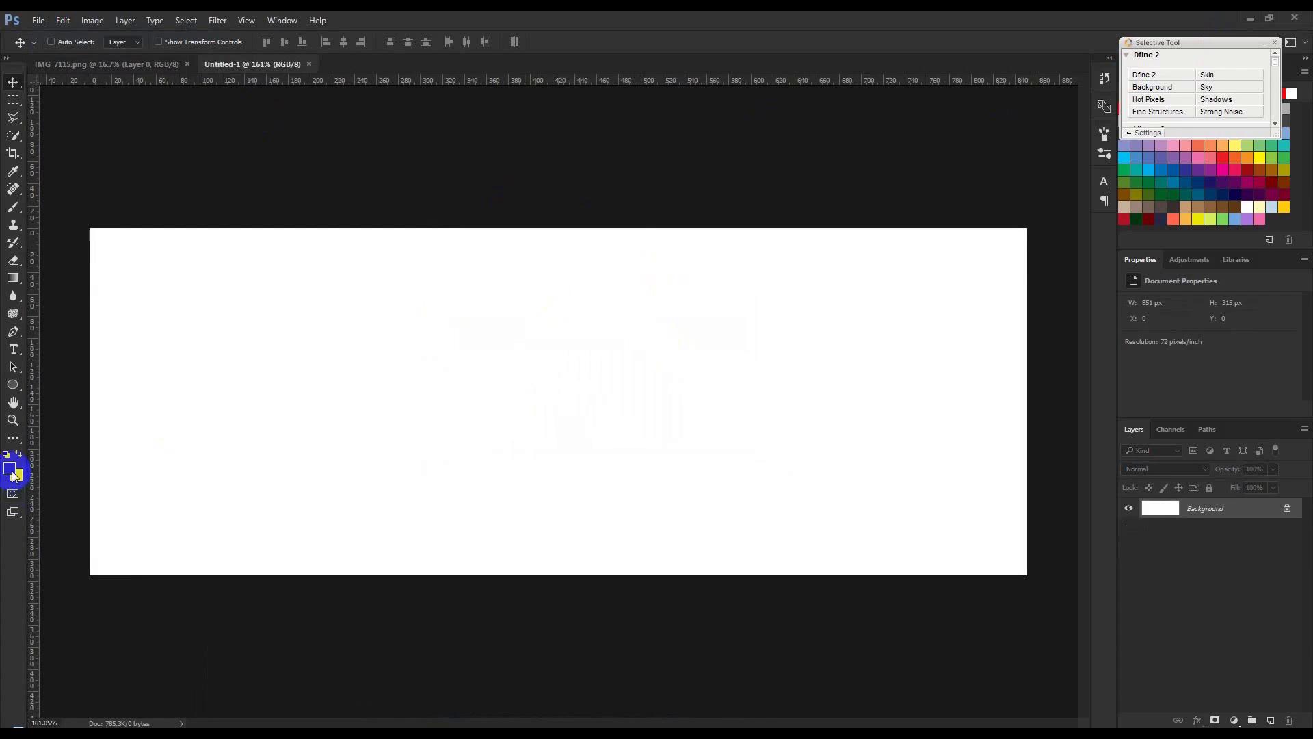
{"action": "left_click", "coordinate": [11, 468]}
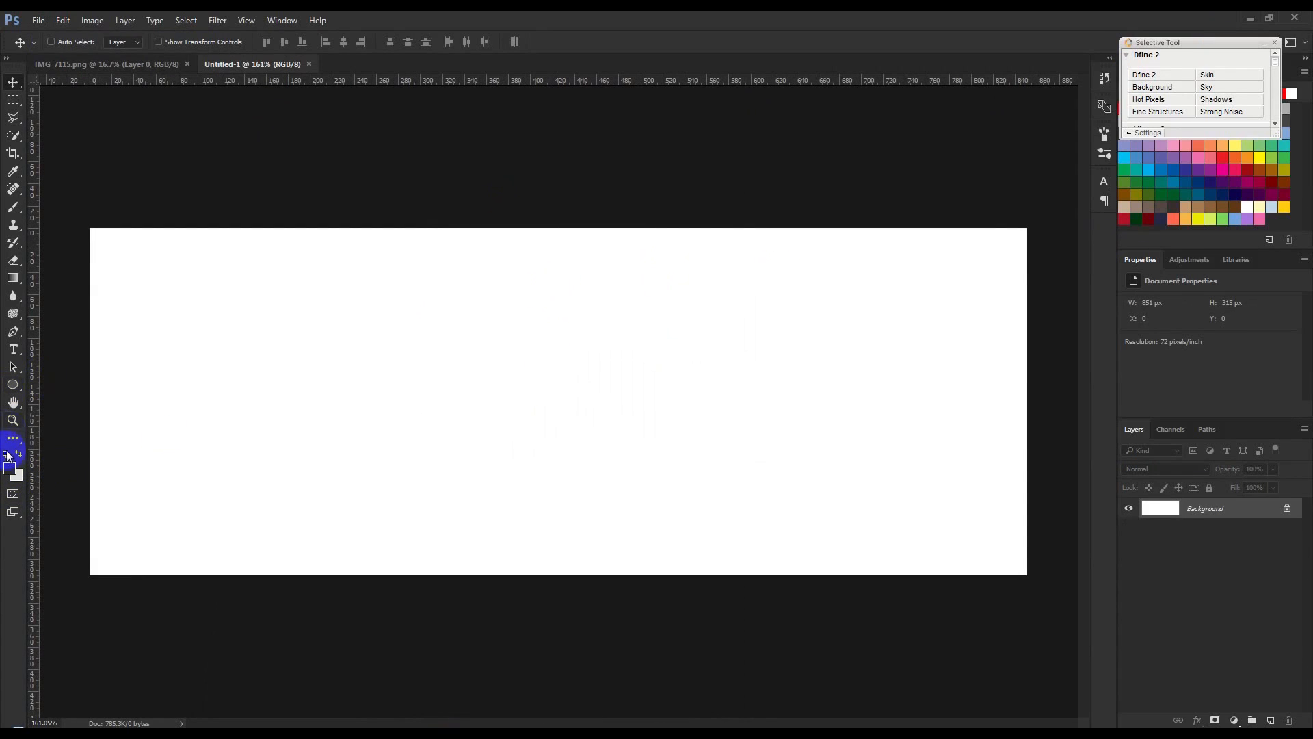
{"action": "left_click", "coordinate": [1040, 346]}
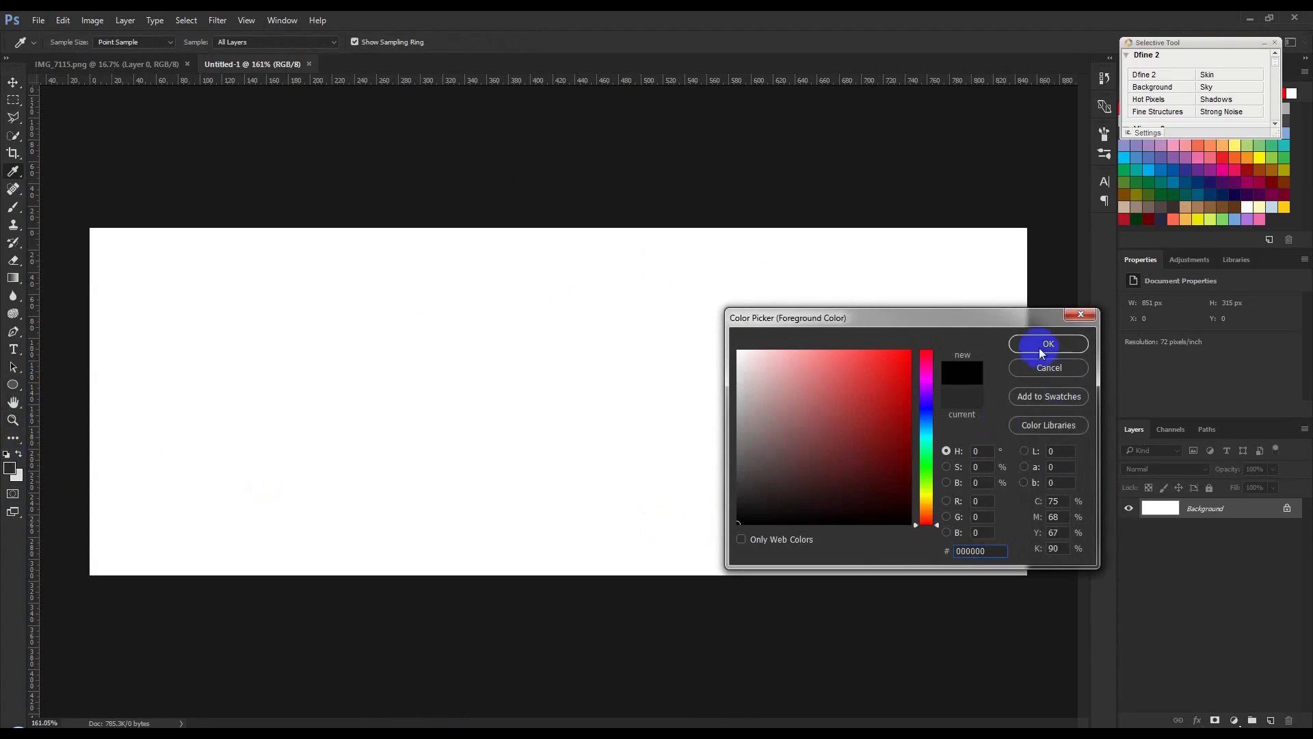
{"action": "key", "text": "alt+BackSpace"}
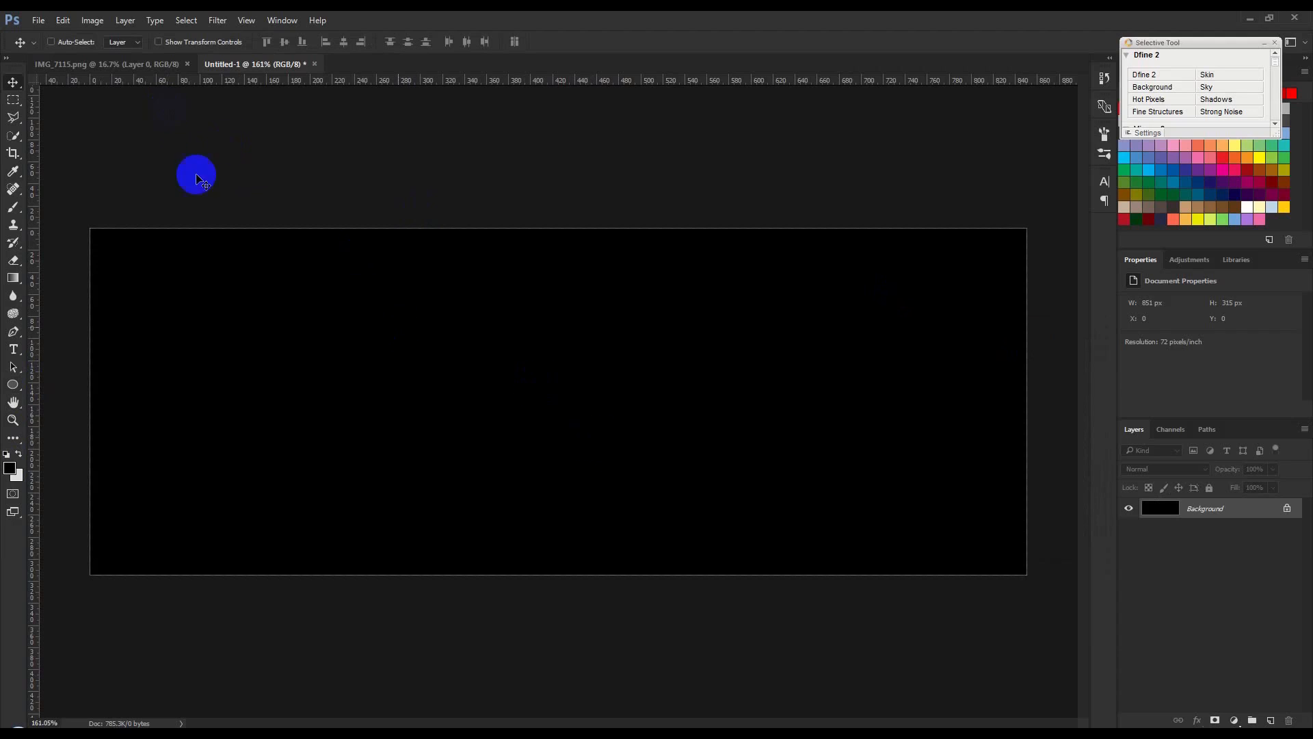
- Bring the cut-out man from IMG_7115.png into the new banner document and convert that layer to a Smart Object
{"action": "left_click", "coordinate": [147, 64]}
{"action": "left_click_drag", "start_coordinate": [535, 301], "coordinate": [643, 329]}
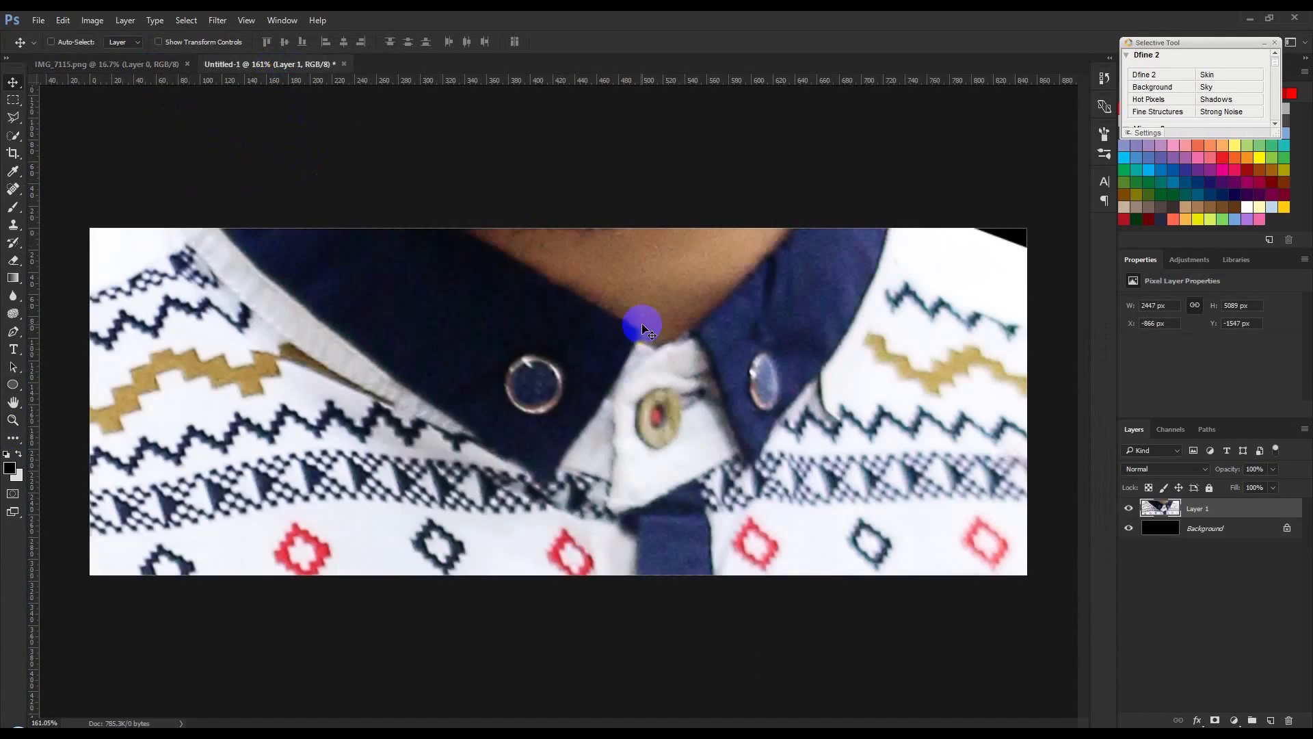
{"action": "right_click", "coordinate": [1205, 507]}
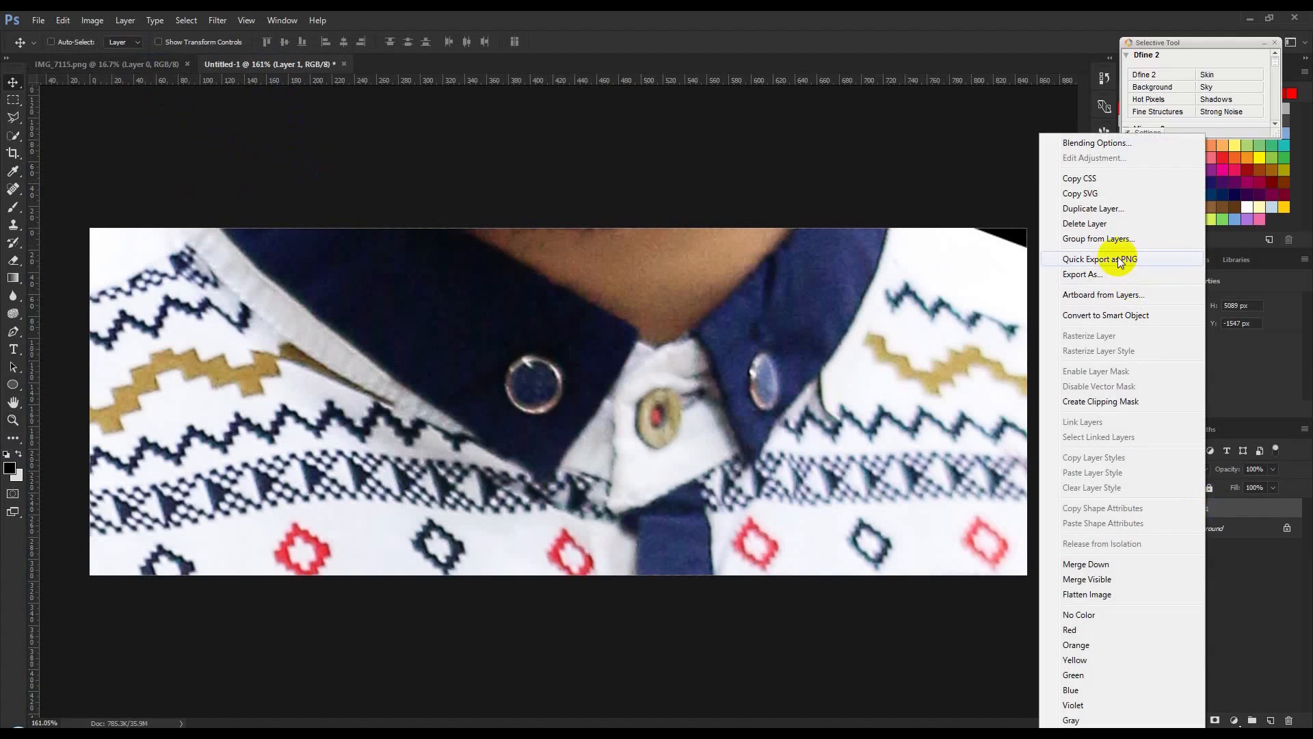
{"action": "left_click", "coordinate": [1129, 315]}
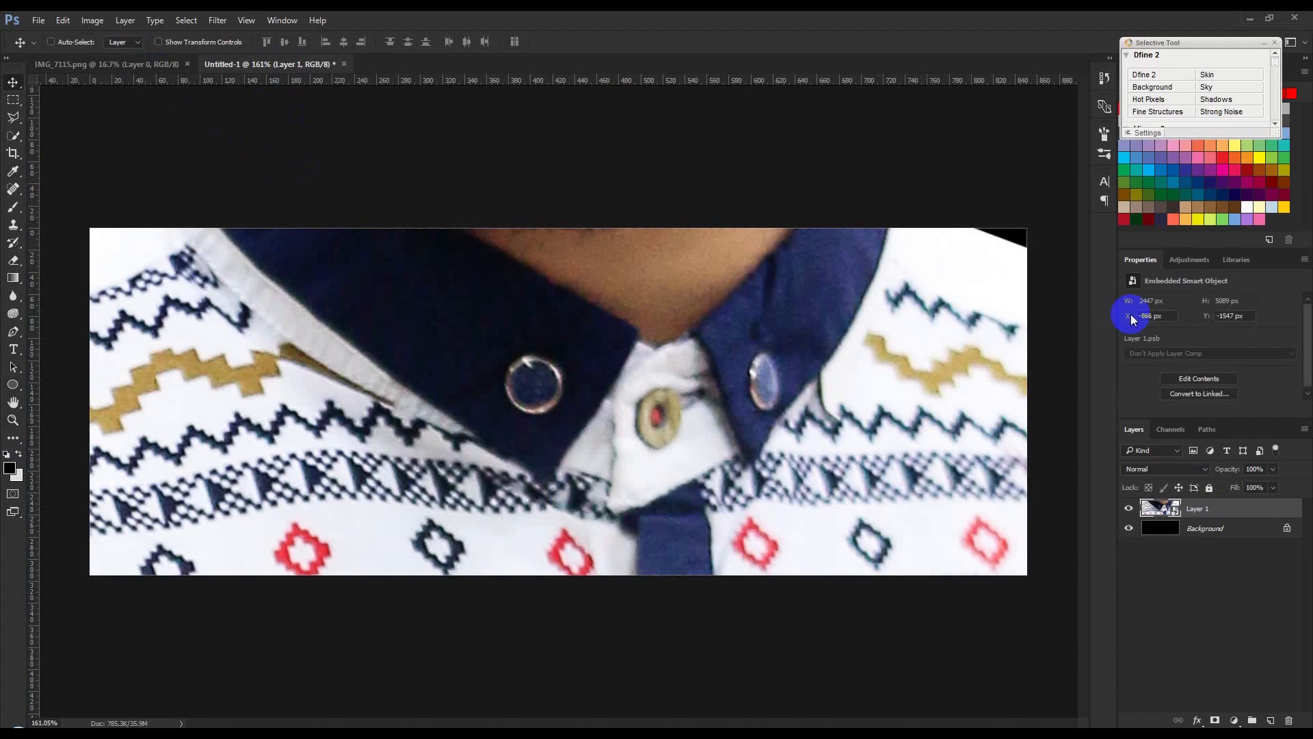
- Scale the portrait down, starting at 20%, to about 172 × 358 px and place it near the middle of the banner
{"action": "key", "text": "ctrl+t"}
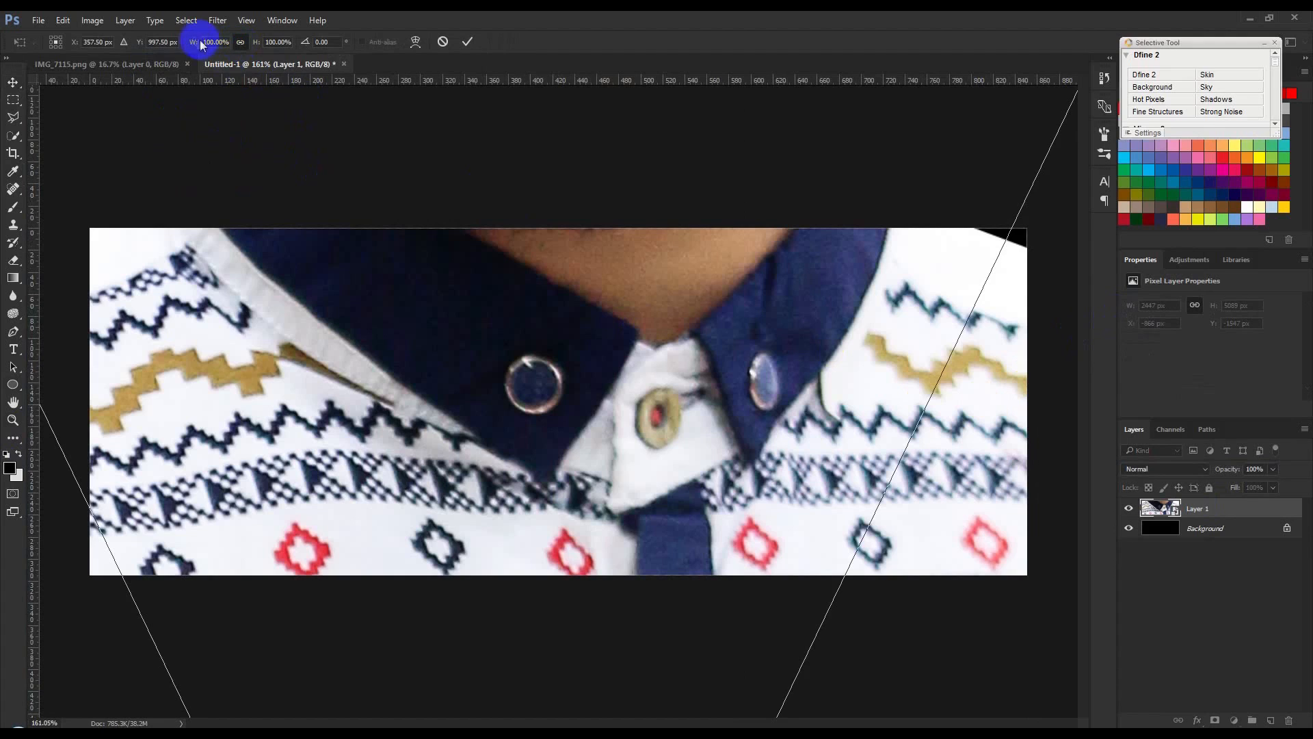
{"action": "type", "text": "20"}
{"action": "key", "text": "Return"}
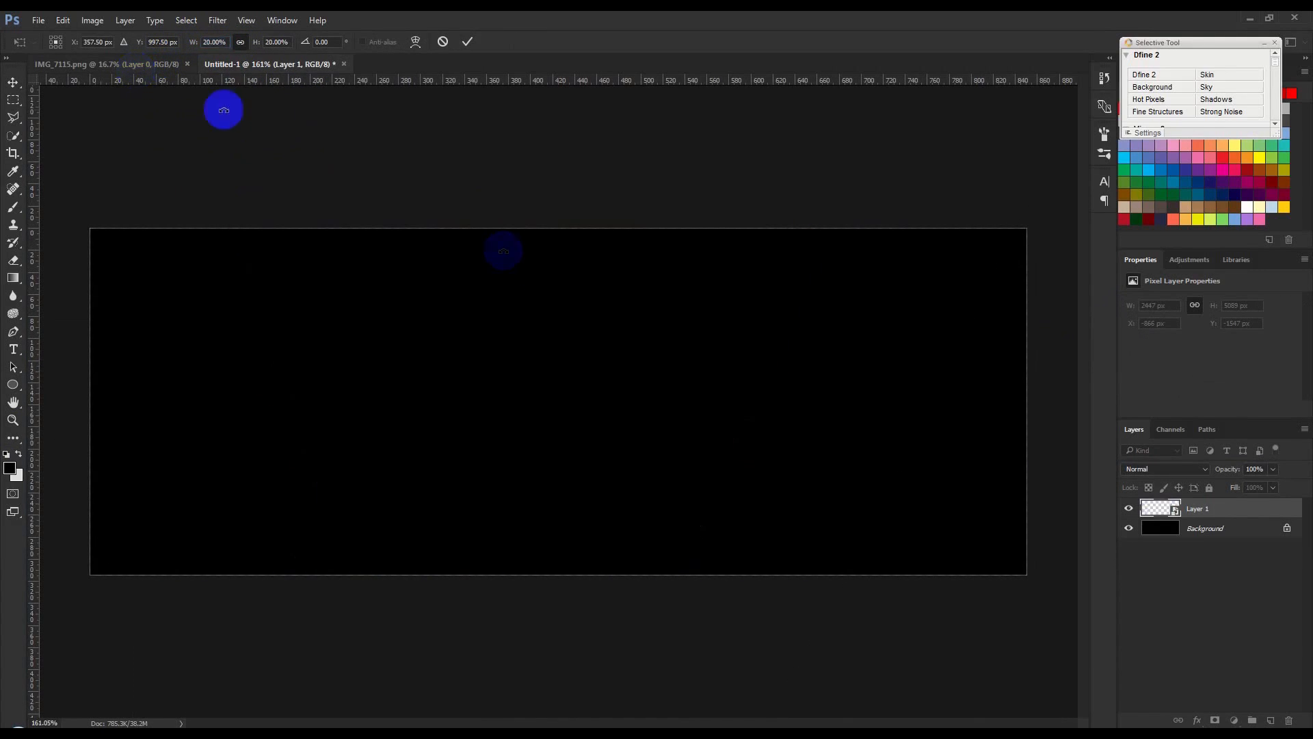
{"action": "scroll", "coordinate": [534, 273], "scroll_direction": "down", "scroll_amount": 4}
{"action": "left_click_drag", "start_coordinate": [607, 603], "coordinate": [584, 350]}
{"action": "scroll", "coordinate": [585, 350], "scroll_direction": "up", "scroll_amount": 4}
{"action": "left_click_drag", "start_coordinate": [693, 229], "coordinate": [595, 331]}
{"action": "scroll", "coordinate": [654, 404], "scroll_direction": "down", "scroll_amount": 2}
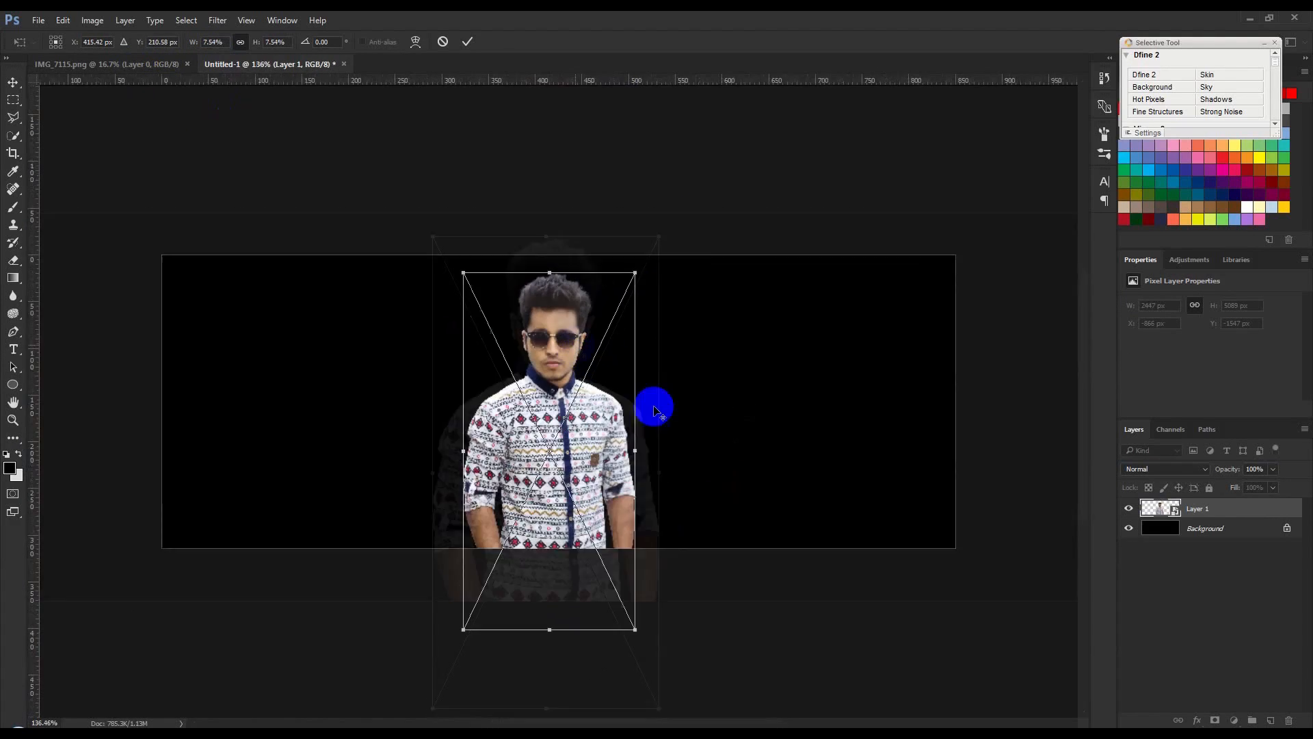
{"action": "left_click_drag", "start_coordinate": [633, 628], "coordinate": [600, 613]}
{"action": "left_click_drag", "start_coordinate": [541, 395], "coordinate": [554, 390]}
{"action": "left_click", "coordinate": [467, 42]}
{"action": "key", "text": "ctrl+plus"}
{"action": "scroll", "coordinate": [640, 350], "scroll_direction": "up", "scroll_amount": 1}
{"action": "scroll", "coordinate": [636, 349], "scroll_direction": "down", "scroll_amount": 1}
{"action": "scroll", "coordinate": [637, 349], "scroll_direction": "up", "scroll_amount": 1}
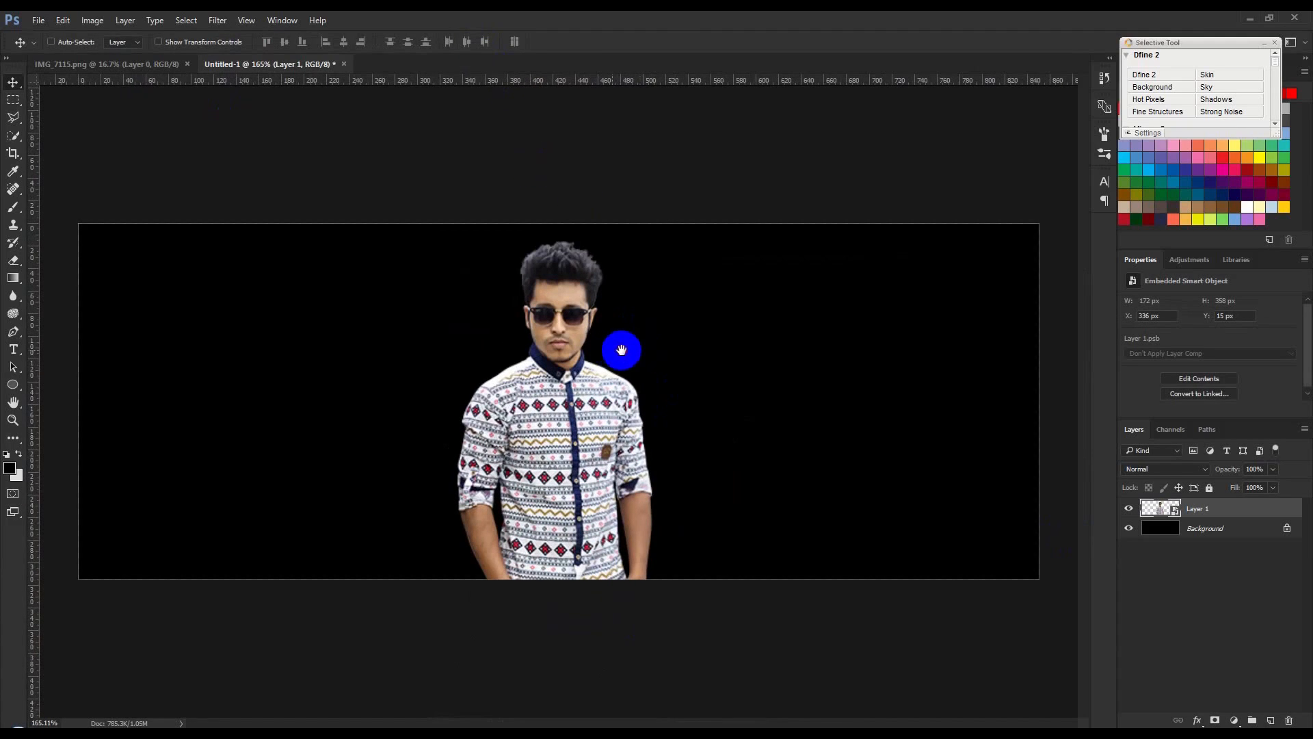
{"action": "scroll", "coordinate": [622, 351], "scroll_direction": "up", "scroll_amount": 1}
{"action": "scroll", "coordinate": [620, 355], "scroll_direction": "down", "scroll_amount": 2}
{"action": "scroll", "coordinate": [619, 354], "scroll_direction": "down", "scroll_amount": 1}
{"action": "scroll", "coordinate": [619, 355], "scroll_direction": "up", "scroll_amount": 1}
- Move the portrait on Layer 1 right of the banner's center, to about X 399 px, Y 13 px
{"action": "left_click", "coordinate": [1216, 528]}
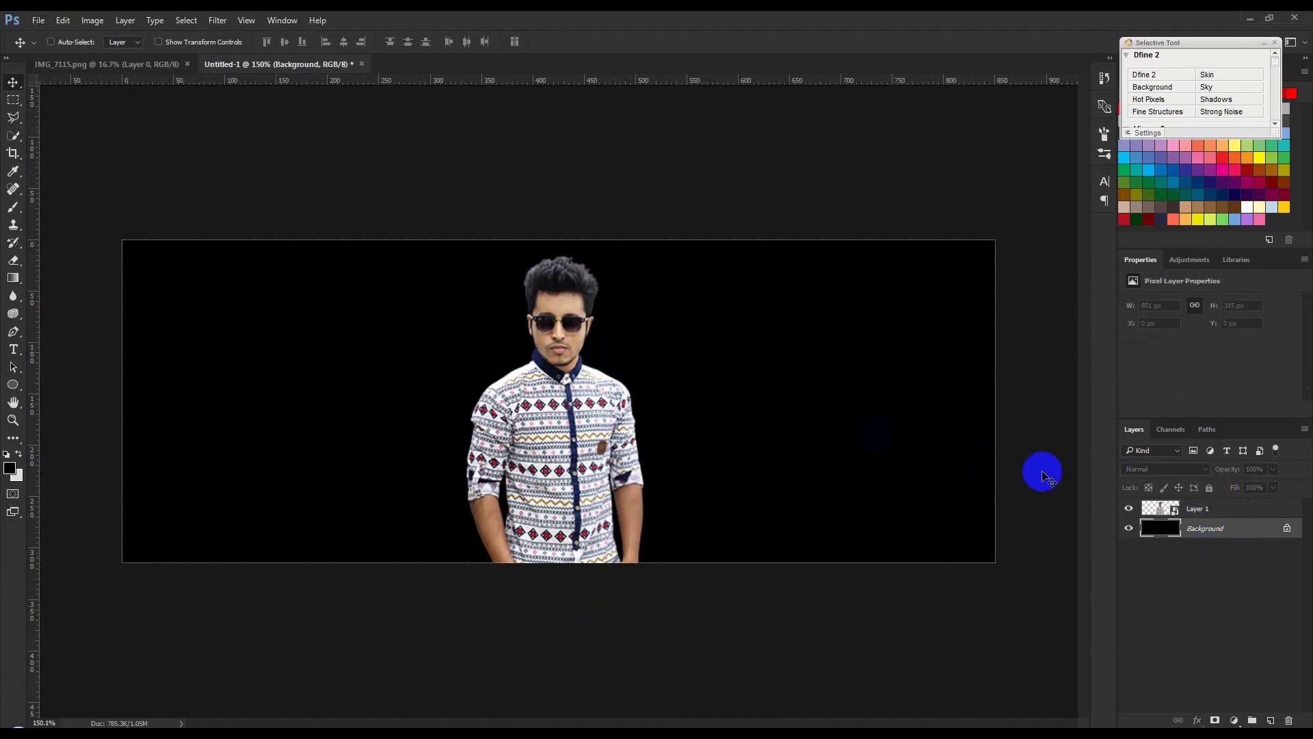
{"action": "left_click", "coordinate": [1159, 510]}
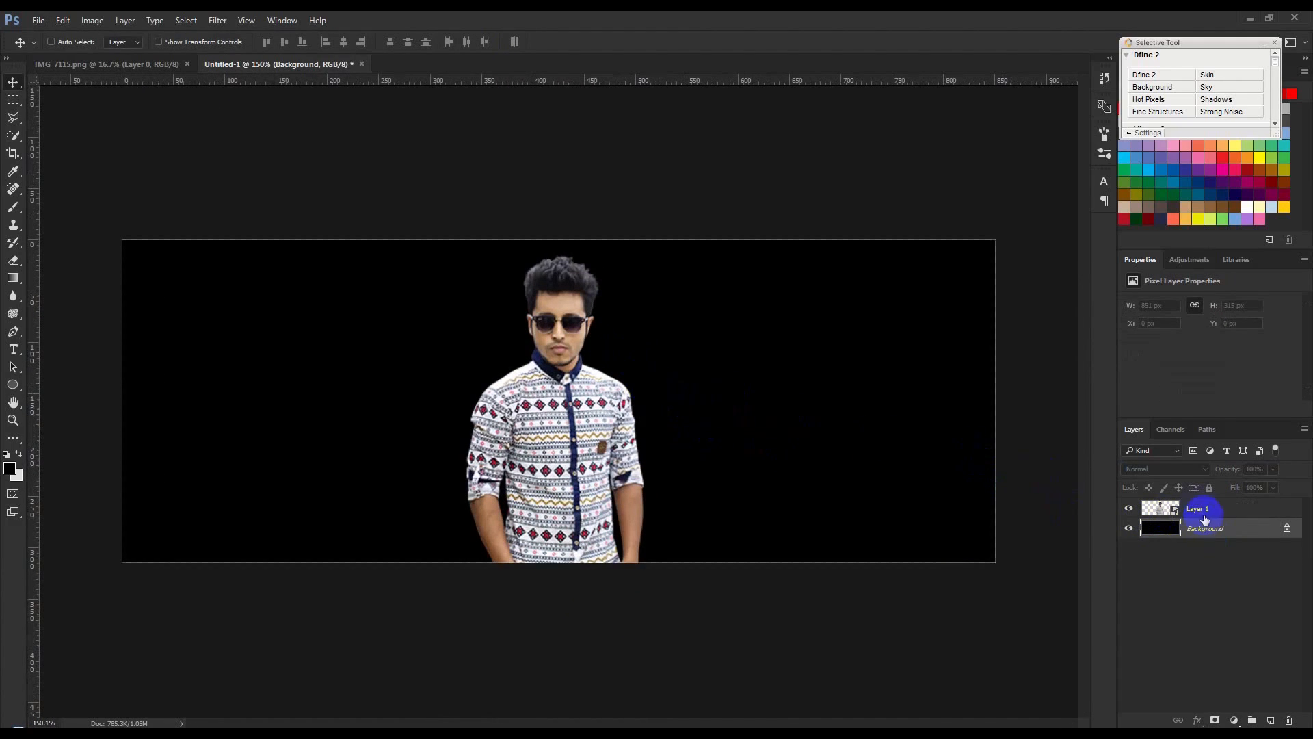
{"action": "left_click_drag", "start_coordinate": [779, 473], "coordinate": [816, 471]}
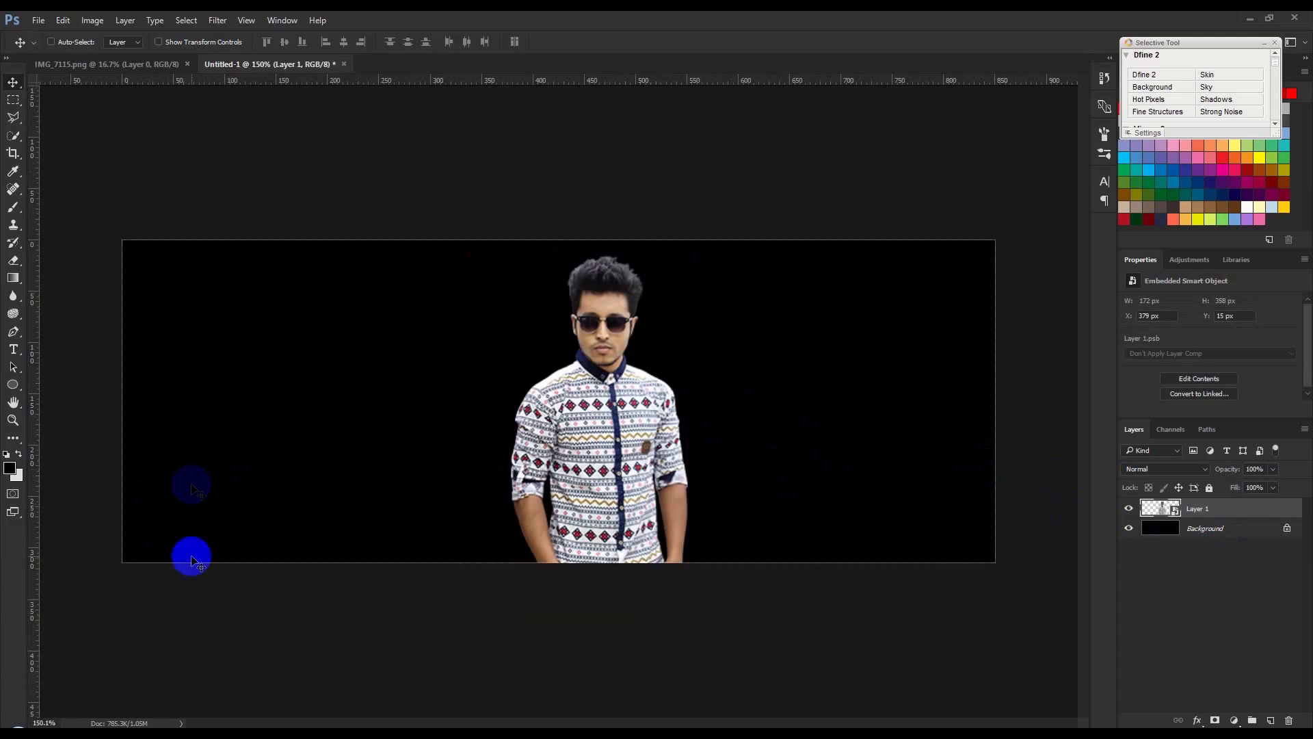
{"action": "mouse_move", "coordinate": [209, 535]}
{"action": "left_mouse_down"}
{"action": "mouse_move", "coordinate": [161, 536]}
{"action": "mouse_move", "coordinate": [243, 535]}
{"action": "mouse_move", "coordinate": [219, 539]}
{"action": "mouse_move", "coordinate": [228, 530]}
{"action": "left_mouse_up"}
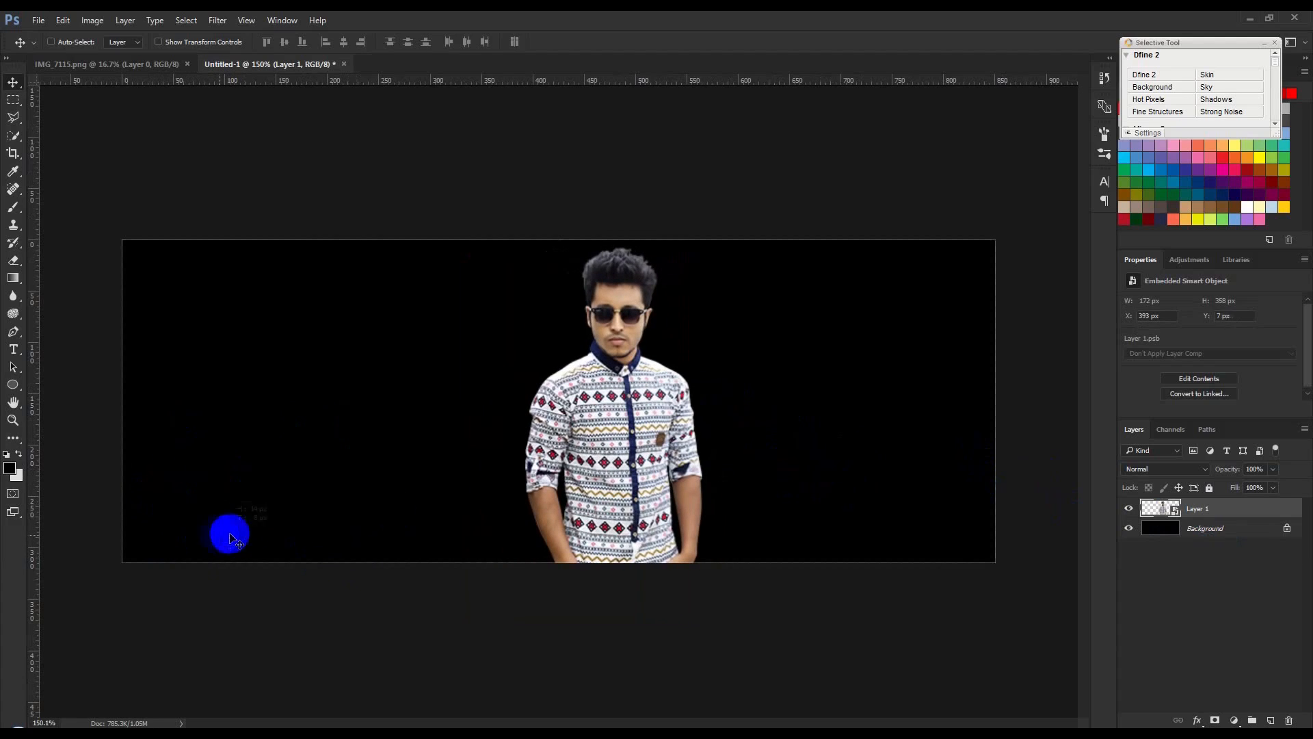
{"action": "left_click_drag", "start_coordinate": [516, 486], "coordinate": [517, 500]}
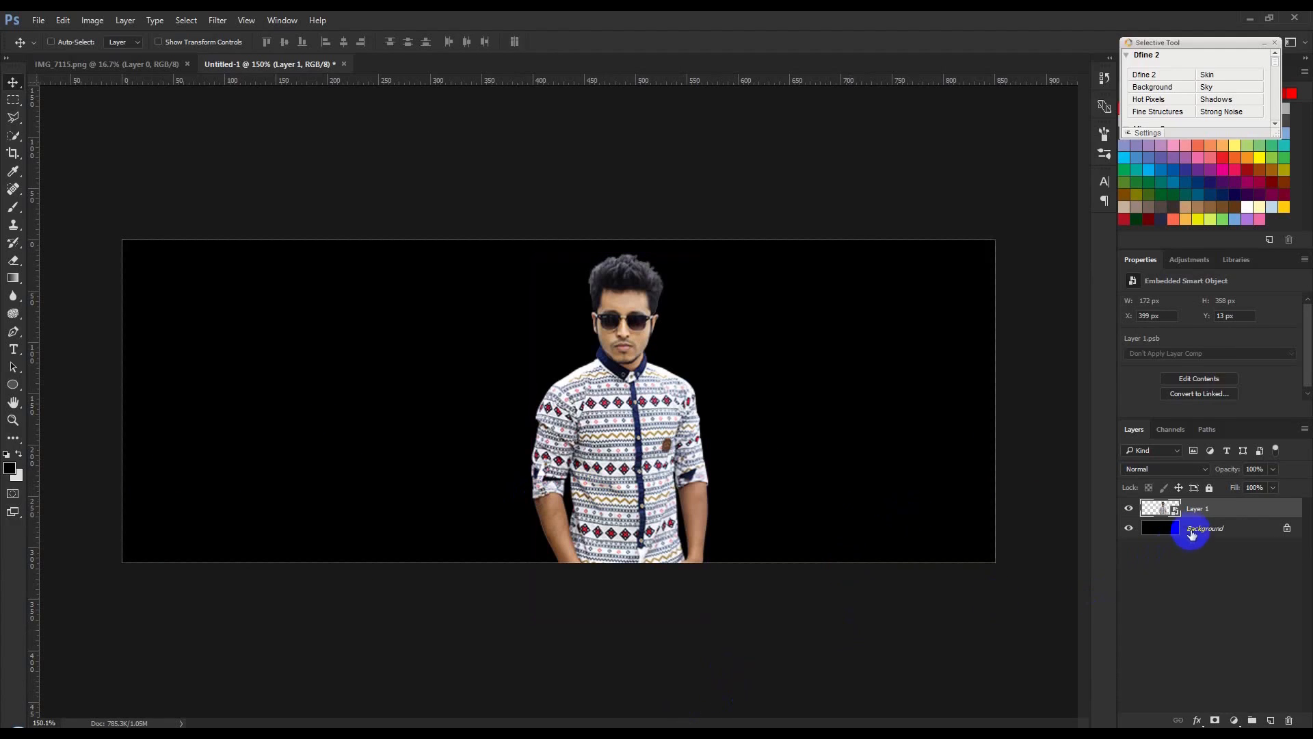
- Set the foreground color to near-black 0d0d0d and fill the Background layer with it
{"action": "left_click", "coordinate": [1191, 533]}
{"action": "left_click", "coordinate": [11, 468]}
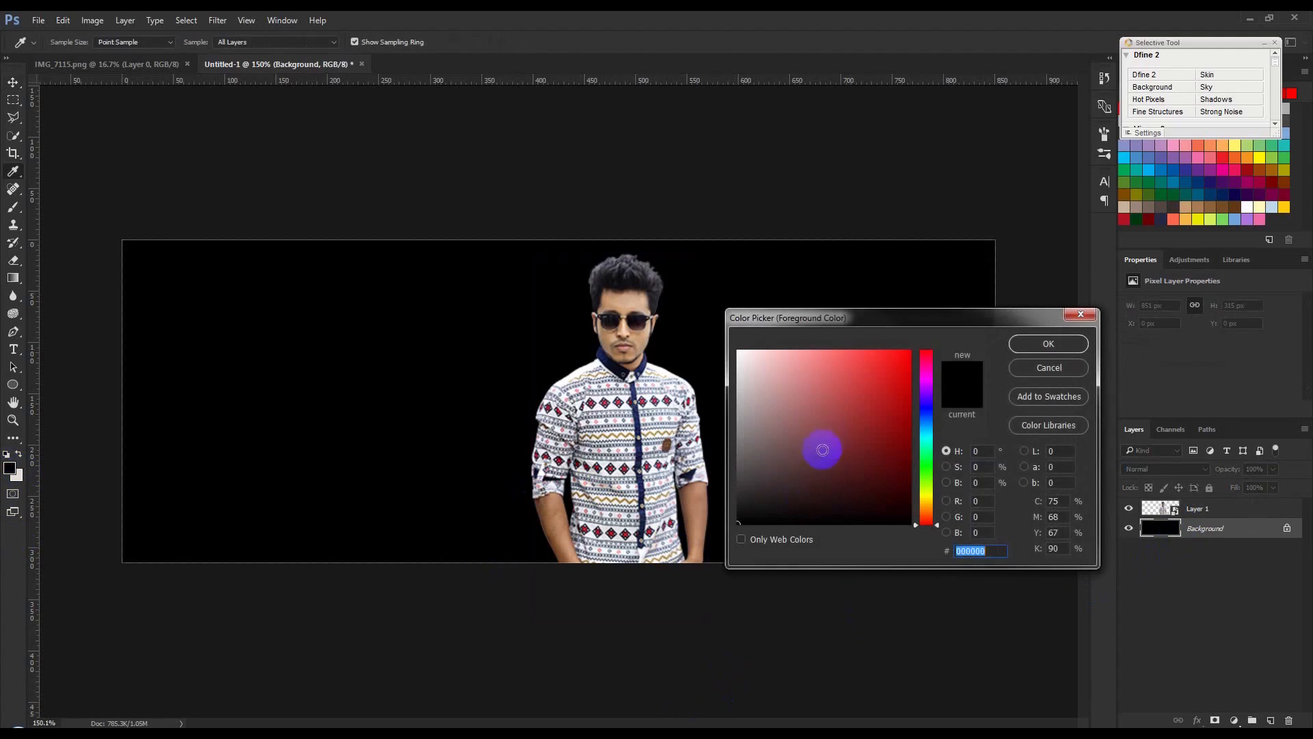
{"action": "left_click_drag", "start_coordinate": [716, 517], "coordinate": [685, 510]}
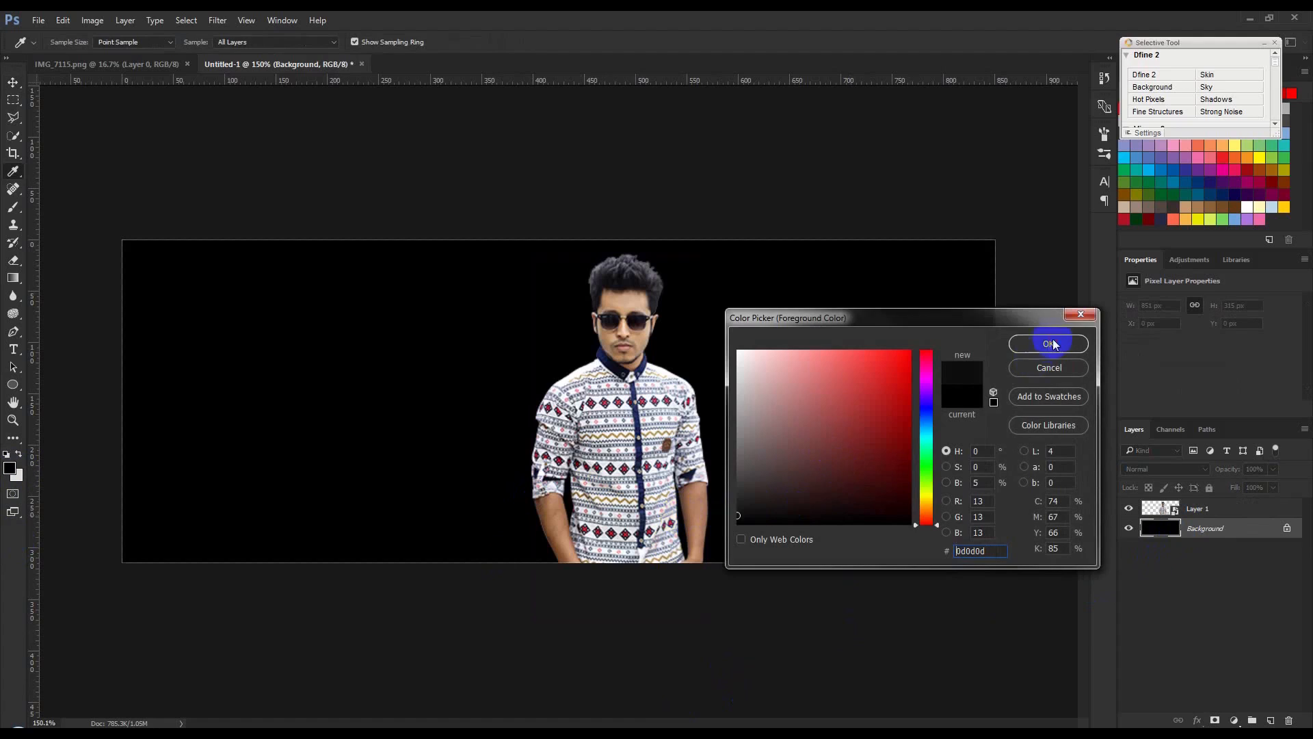
{"action": "left_click", "coordinate": [1048, 343]}
{"action": "key", "text": "alt+BackSpace"}
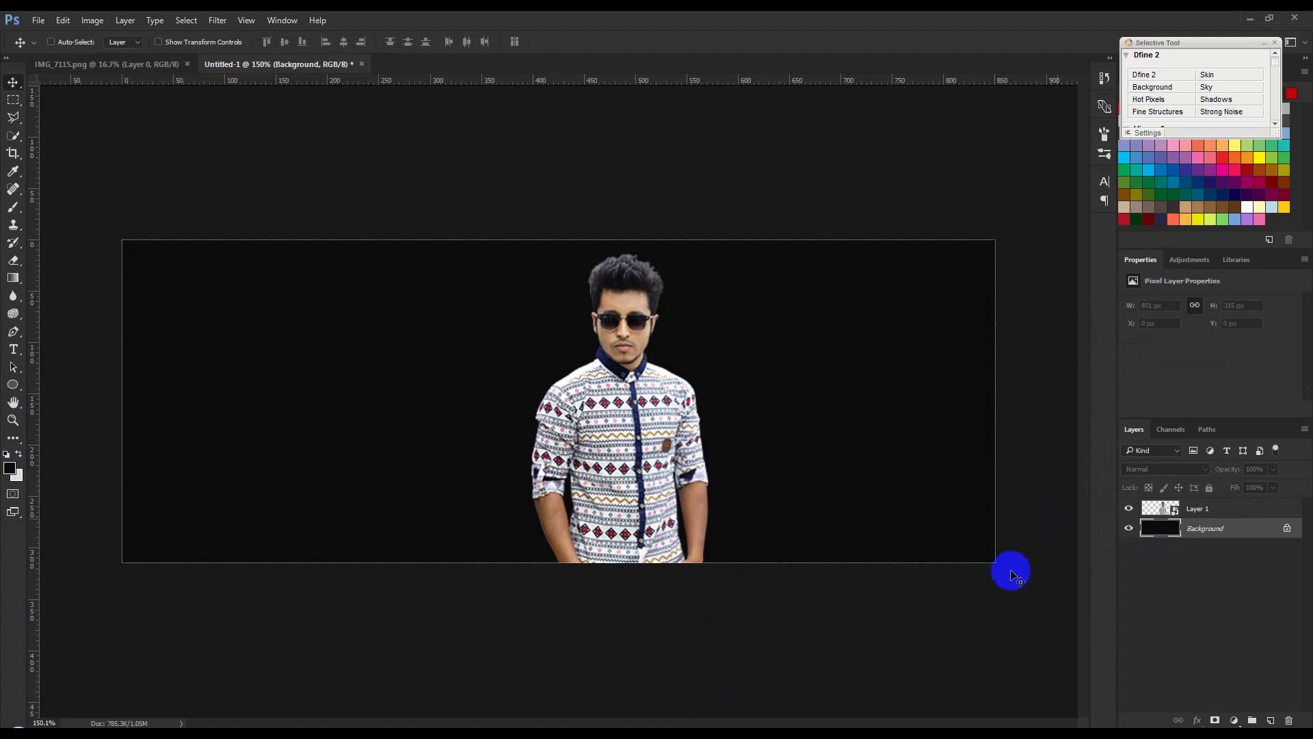
- Place the Cover (5) image below the portrait layer, scaled to about 179 × 101 px in the banner's upper-right corner
{"action": "mouse_move", "coordinate": [341, 726]}
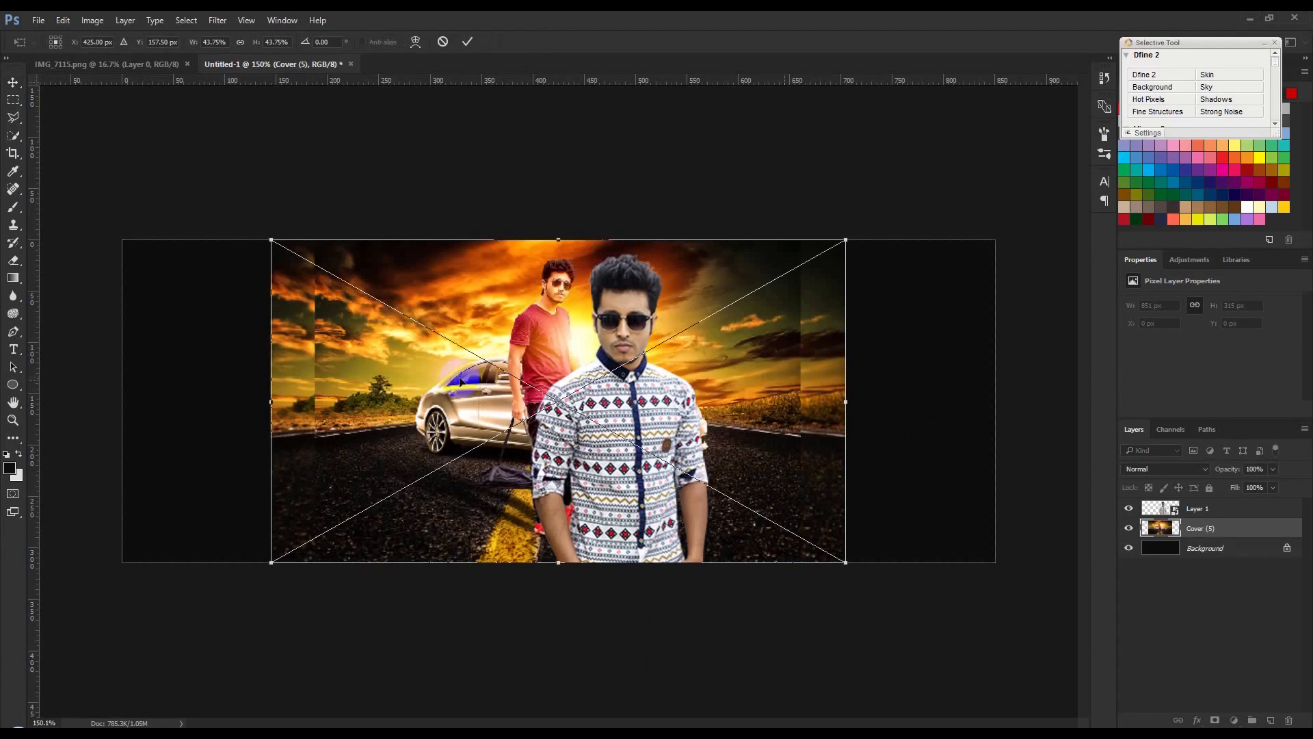
{"action": "left_click_drag", "start_coordinate": [273, 561], "coordinate": [663, 344]}
{"action": "left_click_drag", "start_coordinate": [768, 295], "coordinate": [918, 296]}
{"action": "left_click", "coordinate": [468, 41]}
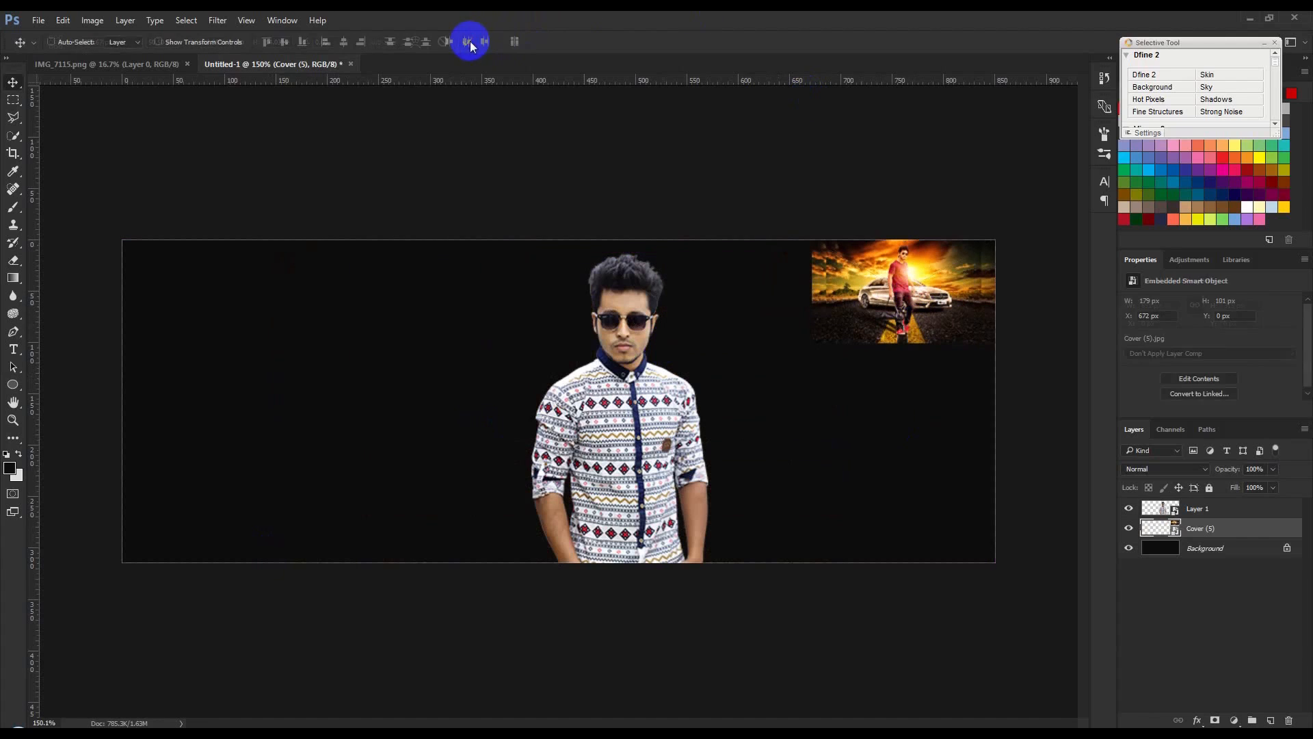
- Place the Cover Design (2) image, scaled to about 178 × 178 px, directly beneath the car picture at the banner's right edge
{"action": "left_click_drag", "start_coordinate": [1027, 526], "coordinate": [935, 463]}
{"action": "left_click_drag", "start_coordinate": [396, 240], "coordinate": [452, 293]}
{"action": "left_click_drag", "start_coordinate": [503, 379], "coordinate": [778, 428]}
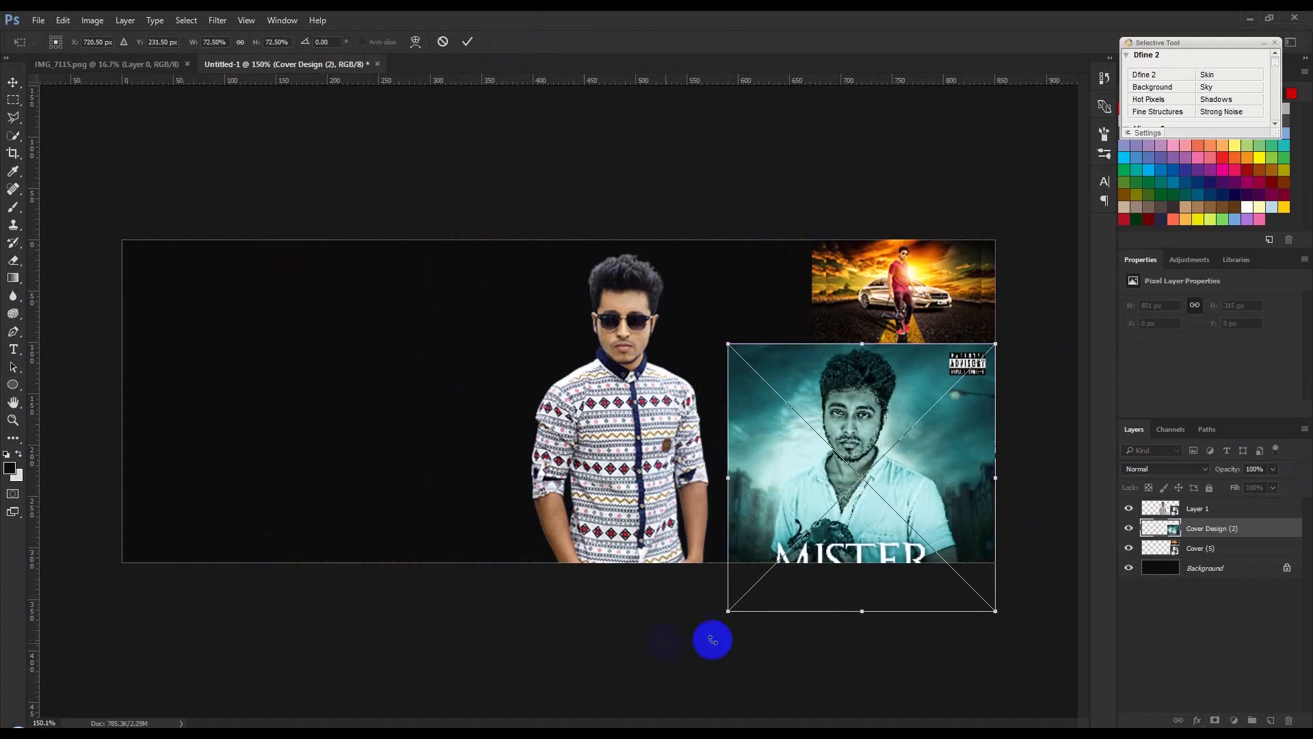
{"action": "left_click_drag", "start_coordinate": [730, 610], "coordinate": [855, 569]}
{"action": "left_click", "coordinate": [467, 42]}
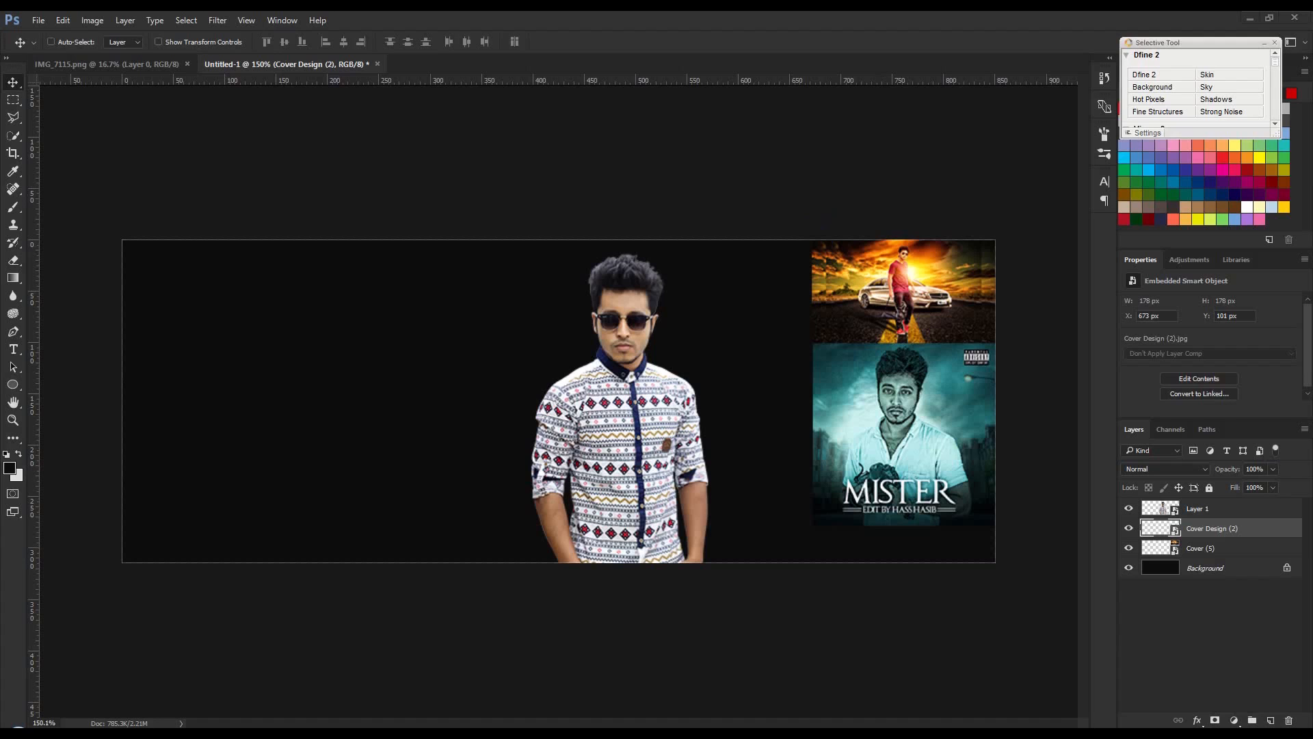
- Place the Dreamy Photo Manipulation image below the portrait layer, scaled to about 118 × 66 px at X 555 px, Y 249 px
{"action": "left_click_drag", "start_coordinate": [273, 241], "coordinate": [719, 493]}
{"action": "left_click_drag", "start_coordinate": [804, 535], "coordinate": [761, 542]}
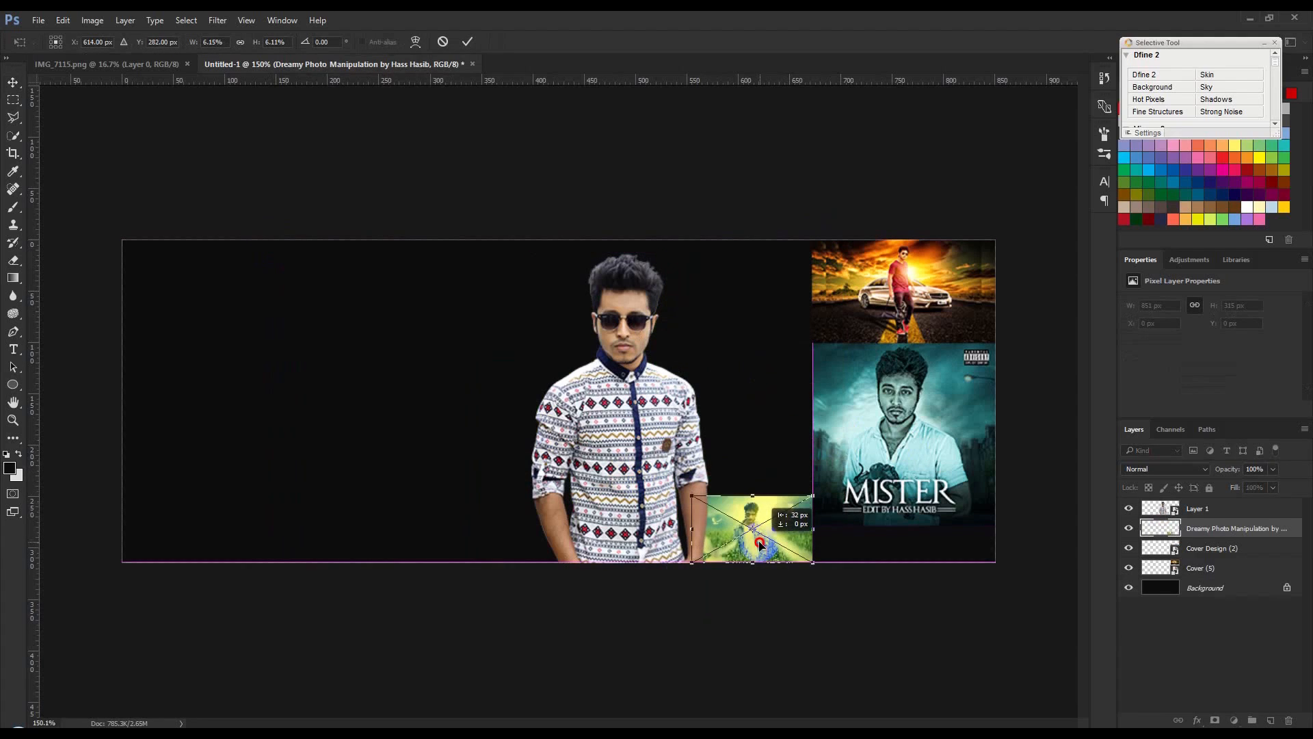
{"action": "left_click", "coordinate": [468, 41]}
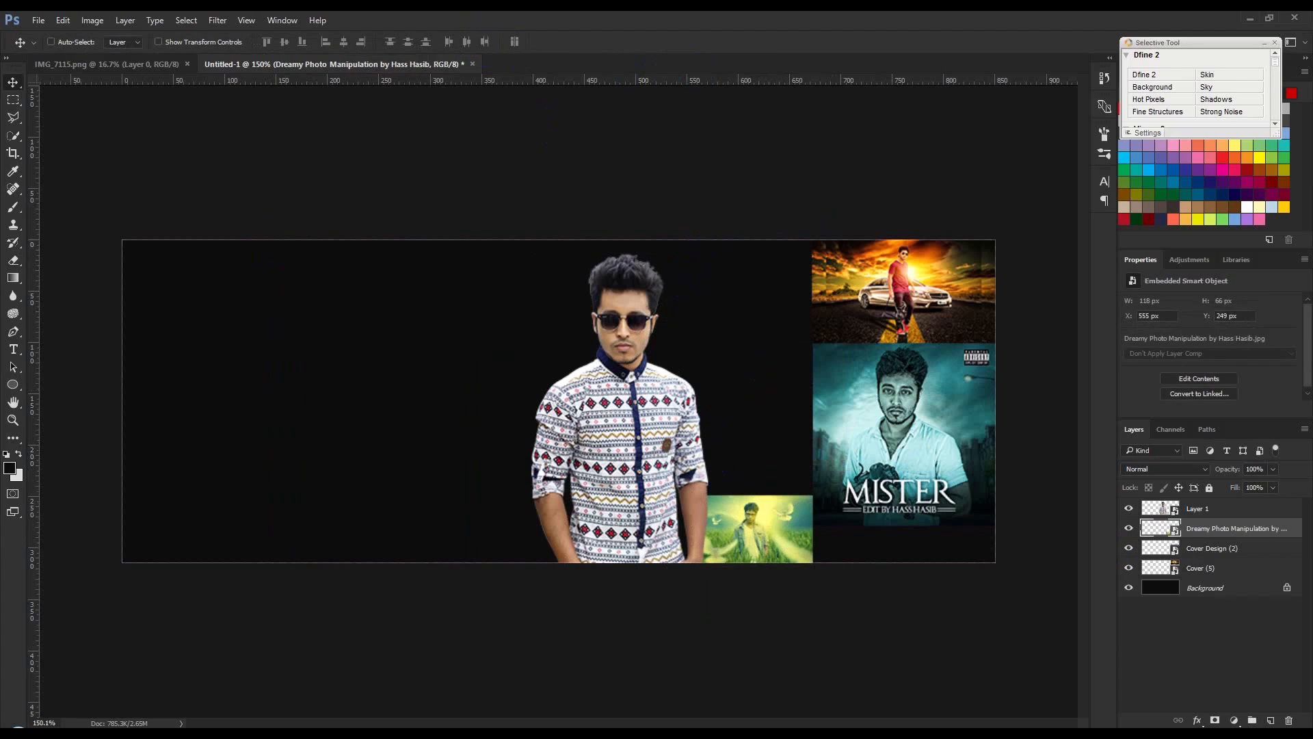
- Place the CYBORG image behind the portrait, scaled to about 178 × 249 px at X 495 px, Y 0 px
{"action": "left_click_drag", "start_coordinate": [628, 440], "coordinate": [748, 435]}
{"action": "left_click_drag", "start_coordinate": [453, 555], "coordinate": [507, 470]}
{"action": "left_click_drag", "start_coordinate": [565, 406], "coordinate": [704, 406]}
{"action": "left_click_drag", "start_coordinate": [651, 467], "coordinate": [631, 494]}
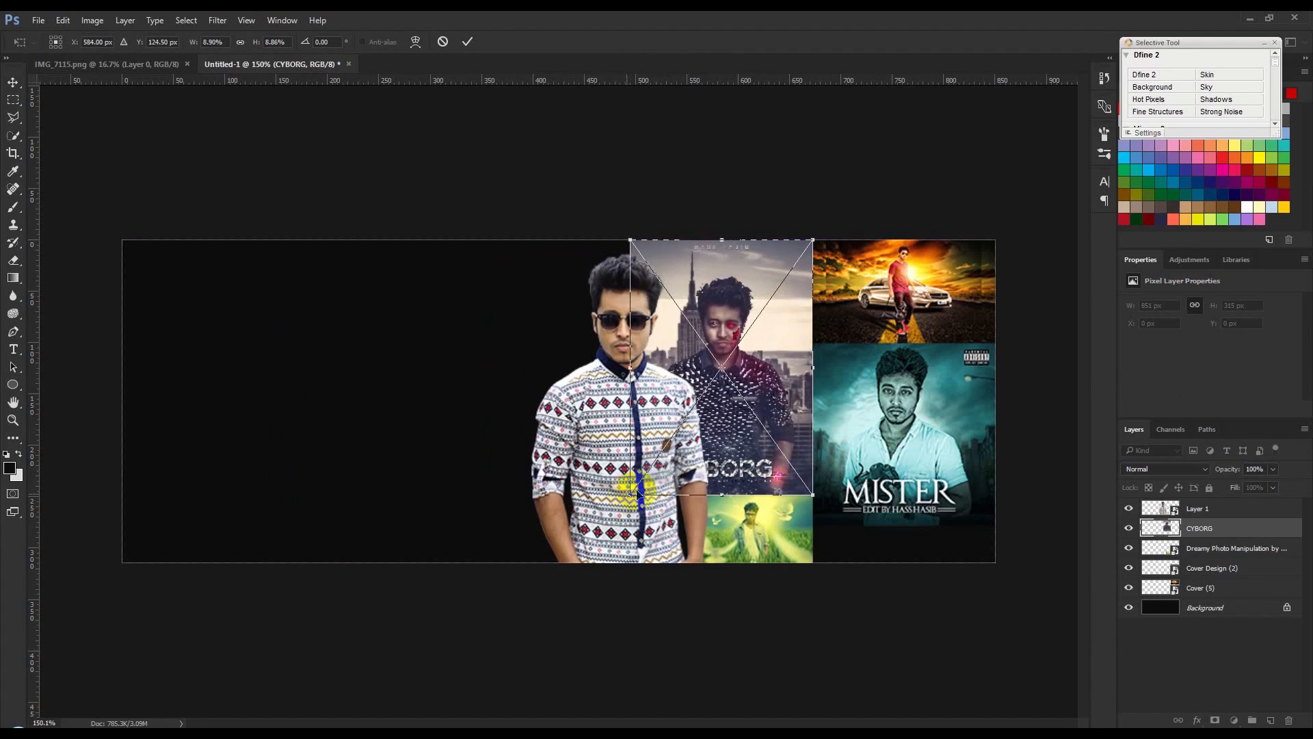
{"action": "left_click", "coordinate": [467, 42]}
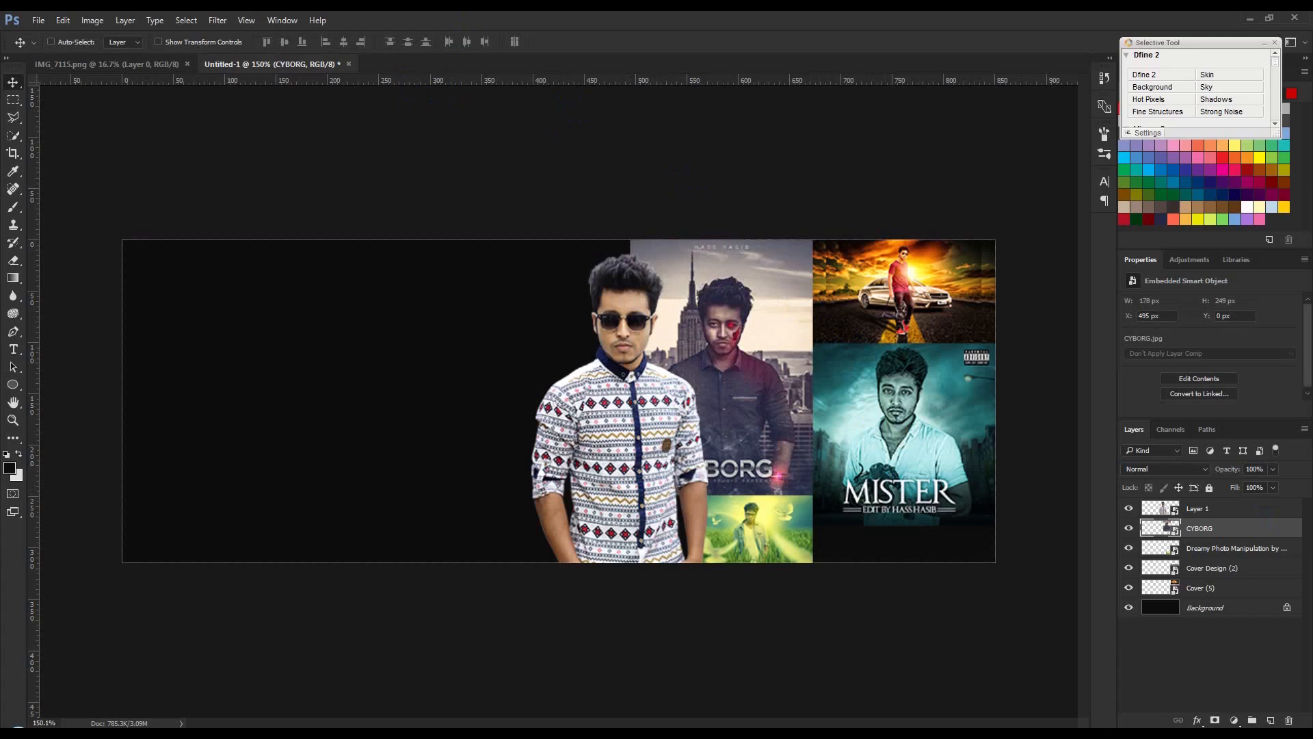
- Place the Dramatic colo effect image at about 179 × 151 px, layered below Cover Design (2), at X 673 px, Y 204 px
{"action": "left_click_drag", "start_coordinate": [970, 563], "coordinate": [946, 545]}
{"action": "left_click_drag", "start_coordinate": [369, 238], "coordinate": [655, 525]}
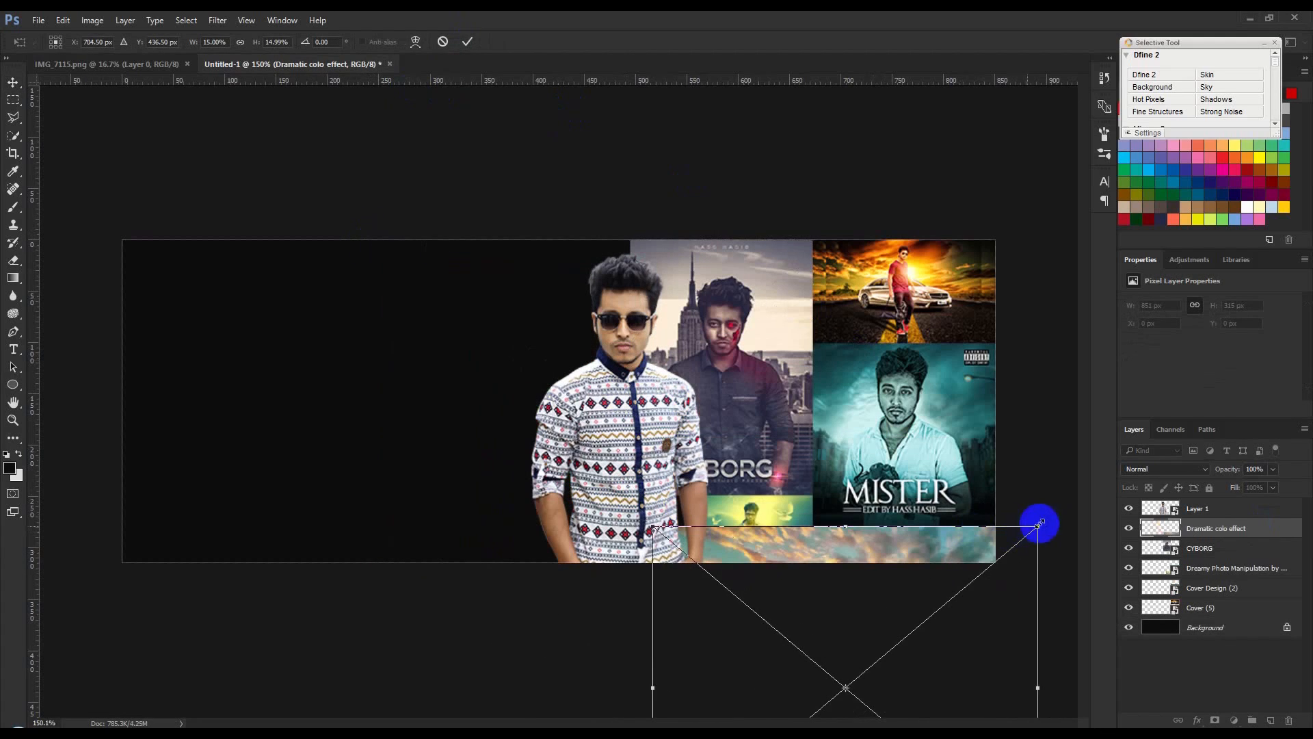
{"action": "left_click_drag", "start_coordinate": [1036, 526], "coordinate": [935, 565]}
{"action": "left_click_drag", "start_coordinate": [991, 678], "coordinate": [955, 559]}
{"action": "left_click", "coordinate": [467, 42]}
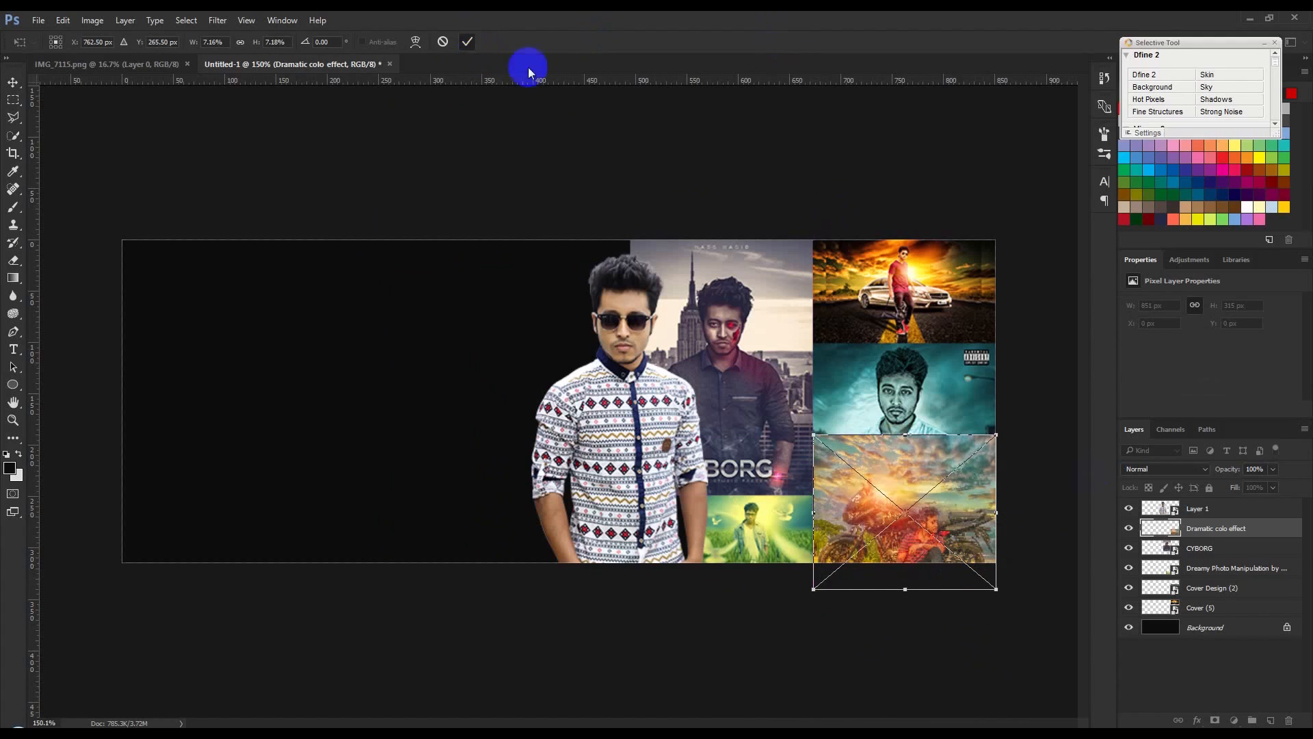
{"action": "left_click_drag", "start_coordinate": [1206, 547], "coordinate": [1203, 606]}
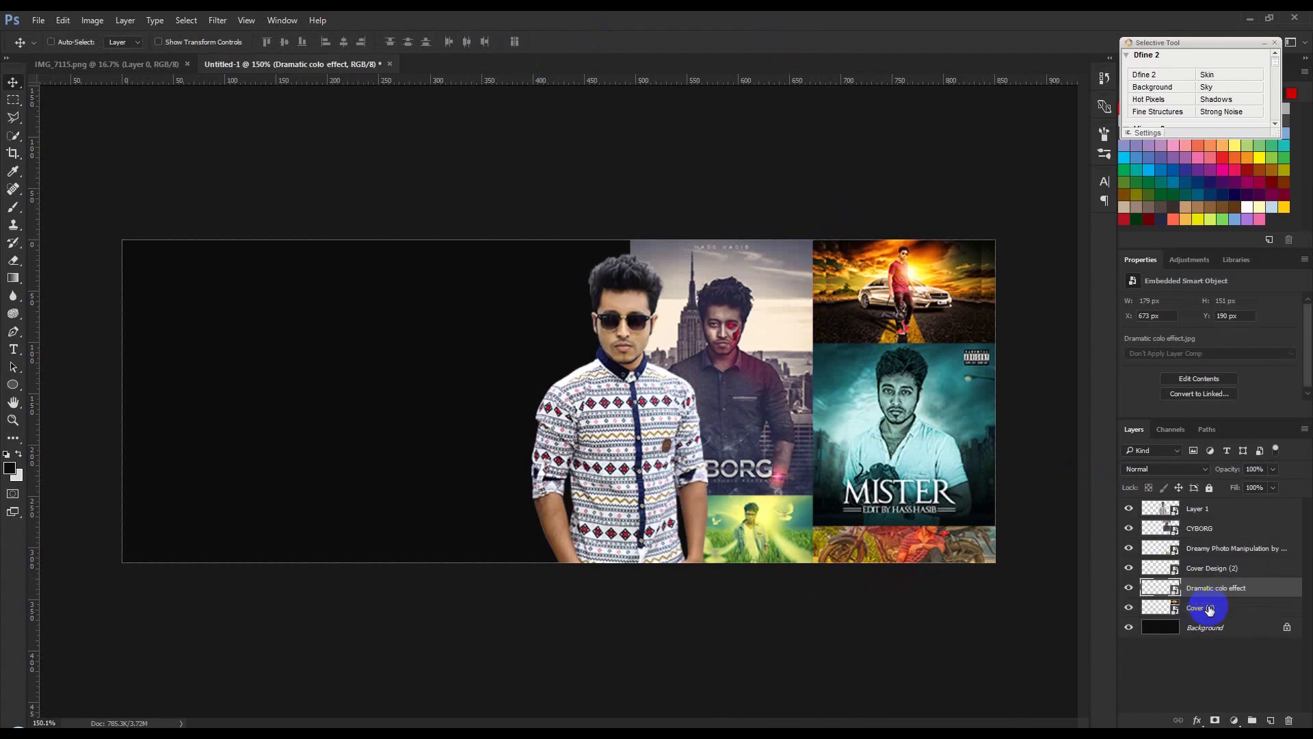
{"action": "left_click_drag", "start_coordinate": [944, 555], "coordinate": [952, 576]}
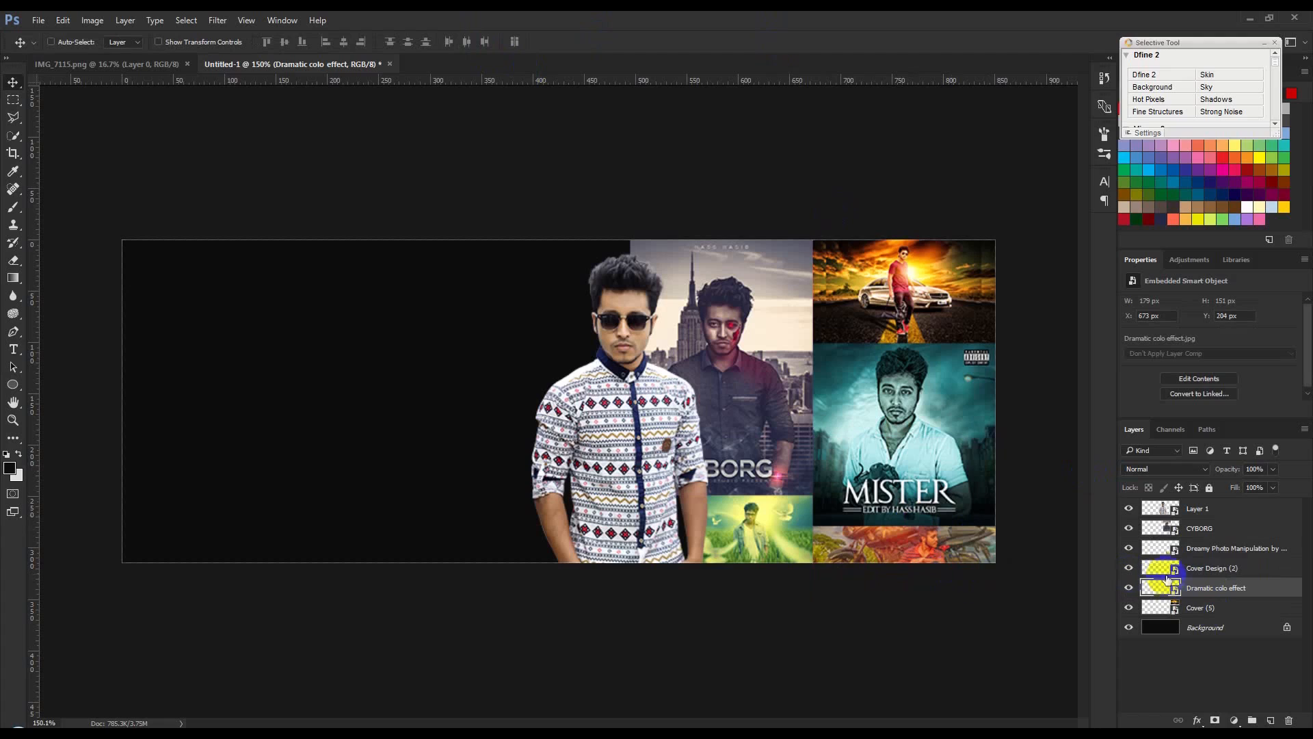
- Move the Cover Design (2), Dramatic colo effect and Cover (5) pictures up together to expose more of the motorcycle picture
{"action": "left_click", "coordinate": [1200, 606], "text": "shift"}
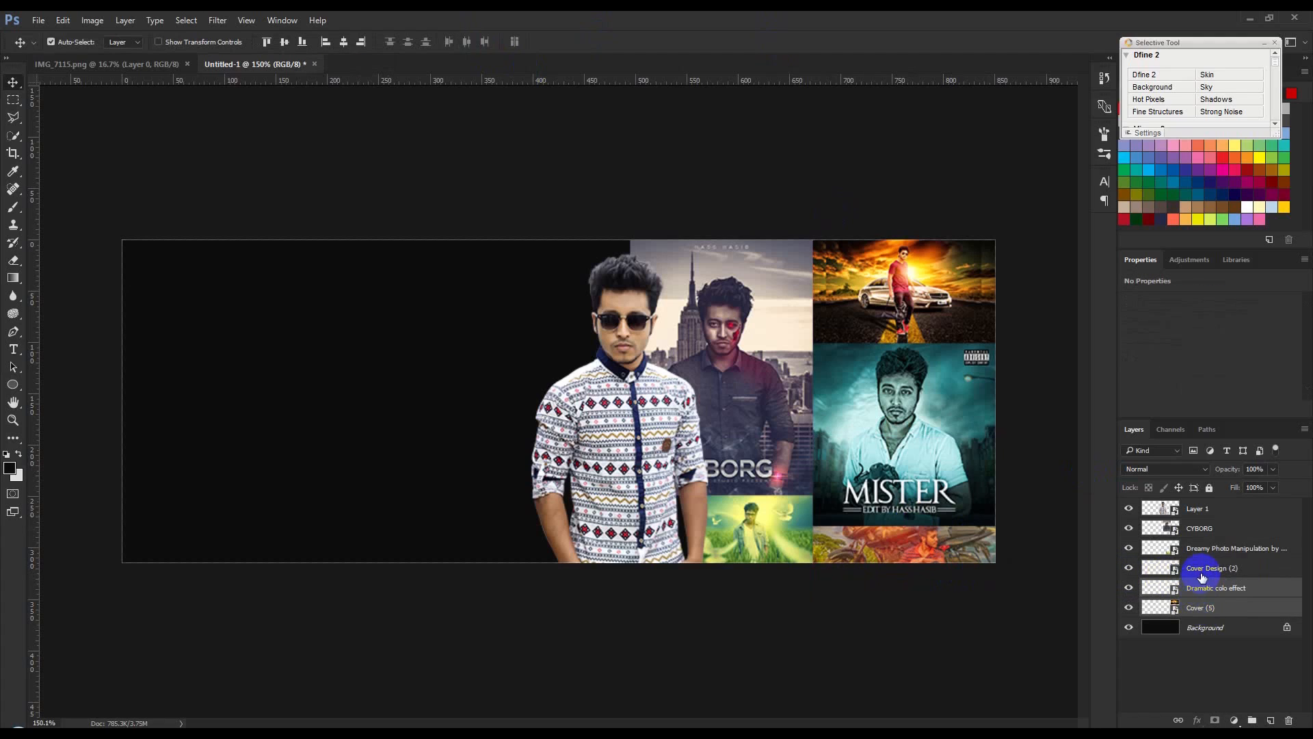
{"action": "left_click", "coordinate": [1202, 577], "text": "shift"}
{"action": "left_click_drag", "start_coordinate": [959, 508], "coordinate": [965, 463]}
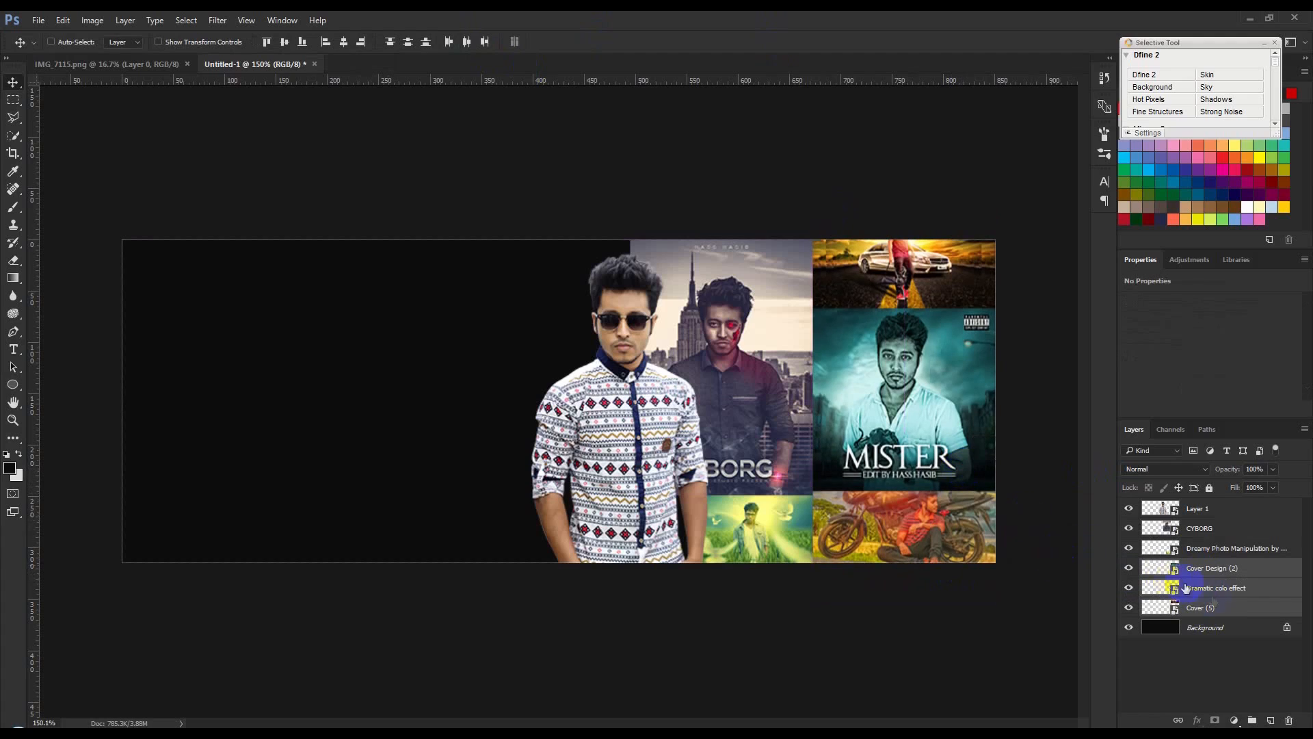
- Move the Dramatic colo effect picture down to Y 192 px and the Cover (5) picture to X 672 px, Y 0 px
{"action": "left_click", "coordinate": [1208, 587]}
{"action": "left_click_drag", "start_coordinate": [984, 519], "coordinate": [985, 535]}
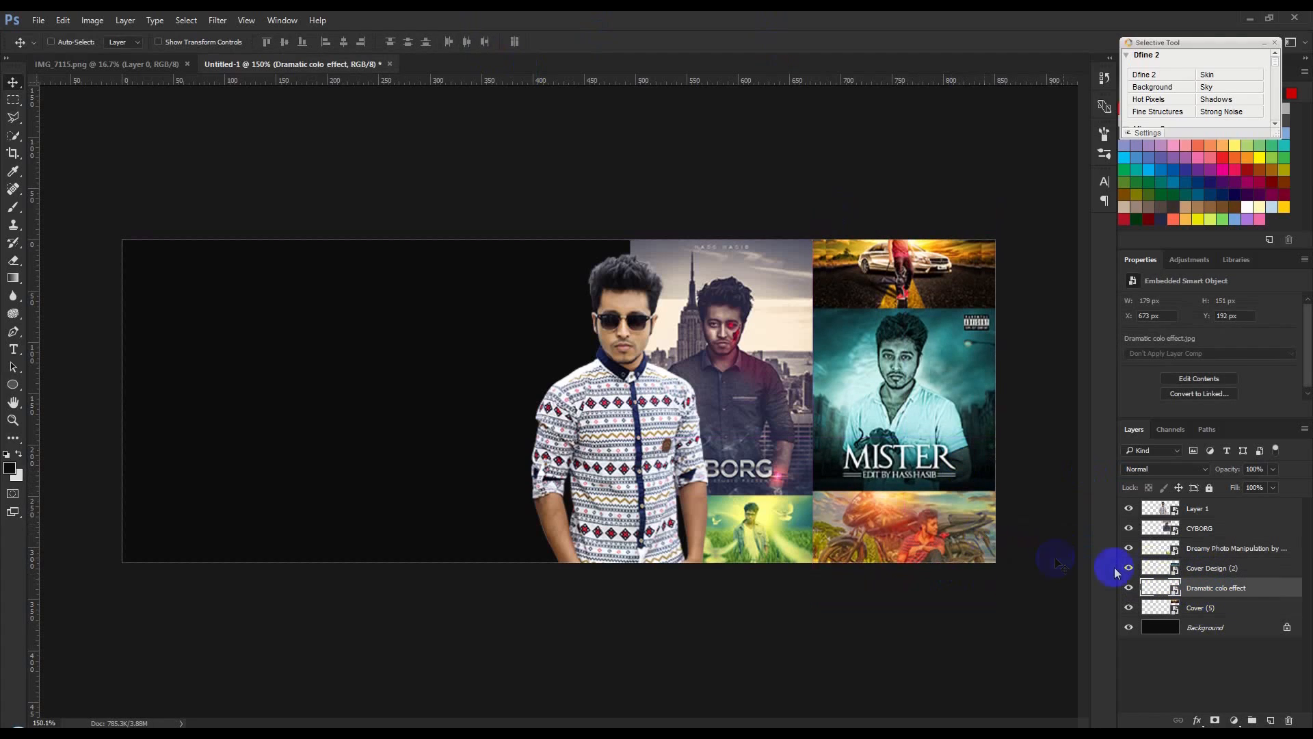
{"action": "left_click", "coordinate": [1195, 607]}
{"action": "left_click_drag", "start_coordinate": [967, 373], "coordinate": [887, 436]}
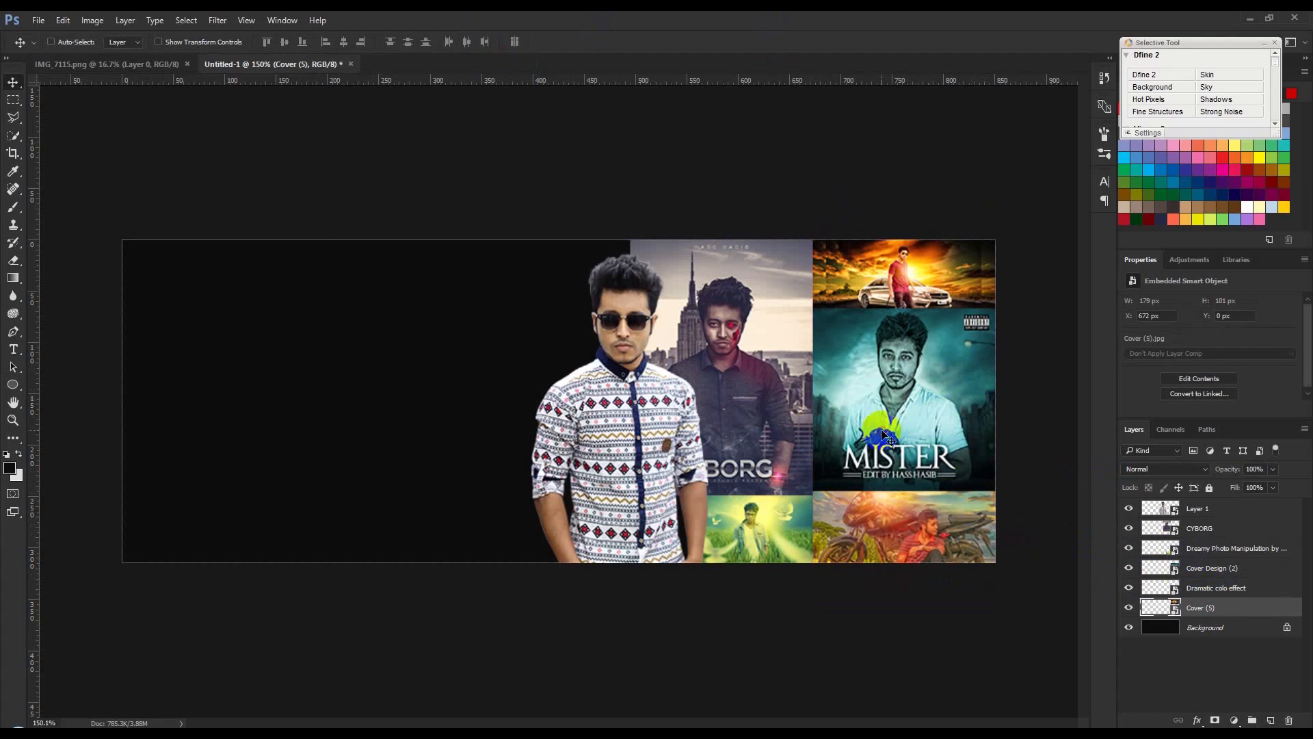
- Group the five collage layers from CYBORG through Cover (5), leaving the portrait on Layer 1 outside the group
{"action": "scroll", "coordinate": [881, 430], "scroll_direction": "up", "scroll_amount": 1}
{"action": "left_click", "coordinate": [1206, 514], "text": "shift"}
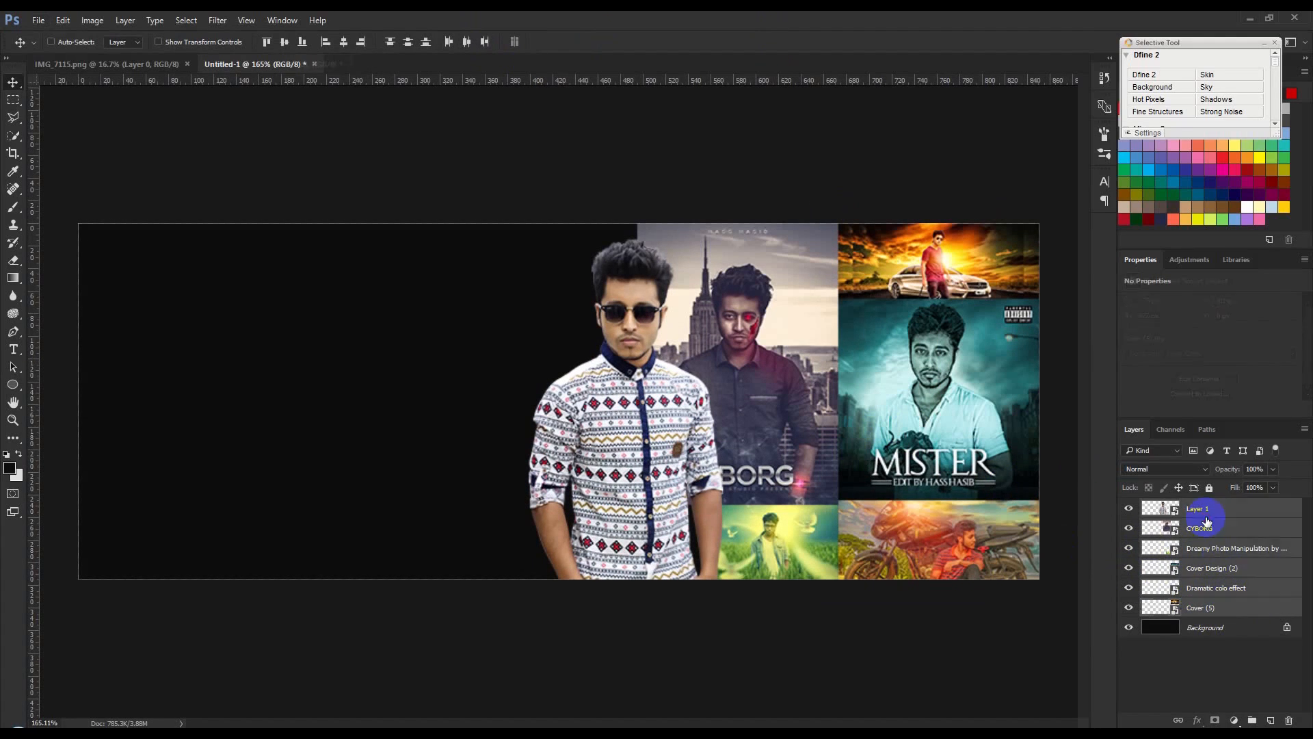
{"action": "left_click", "coordinate": [1204, 530]}
{"action": "left_click", "coordinate": [1218, 609], "text": "shift"}
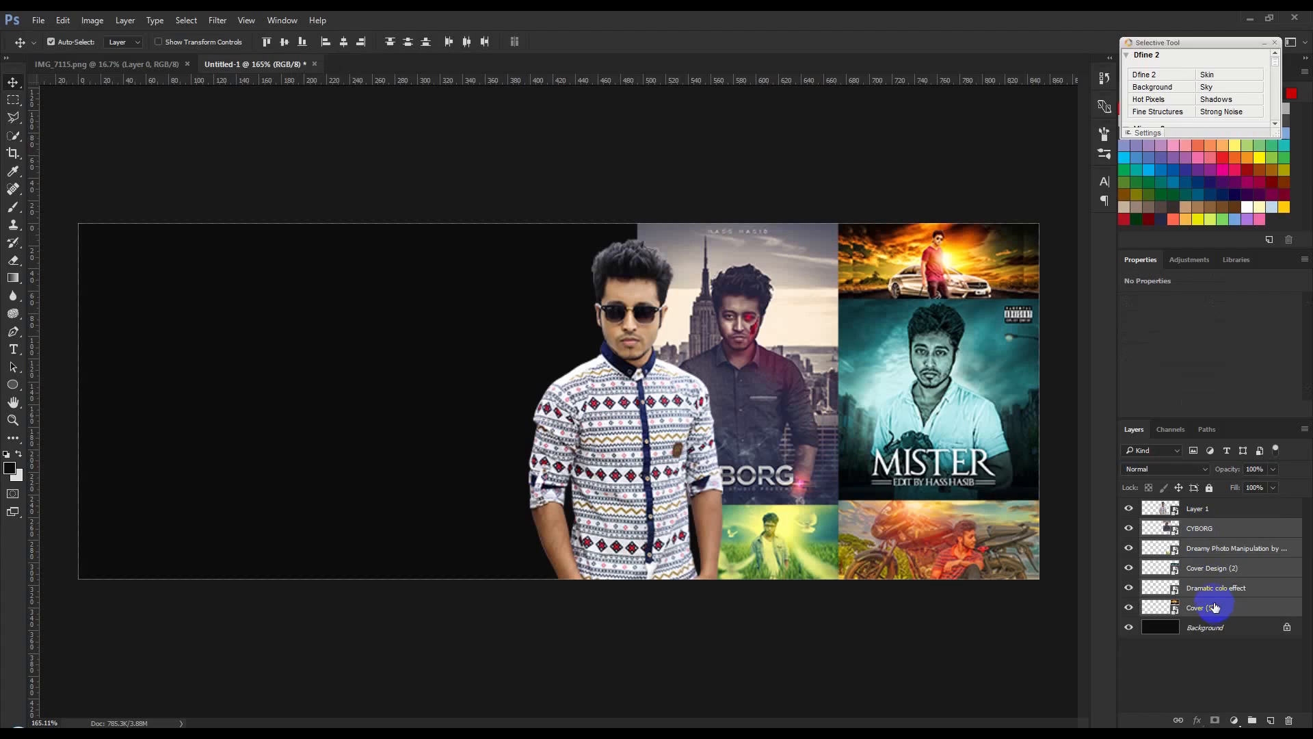
{"action": "key", "text": "ctrl+g"}
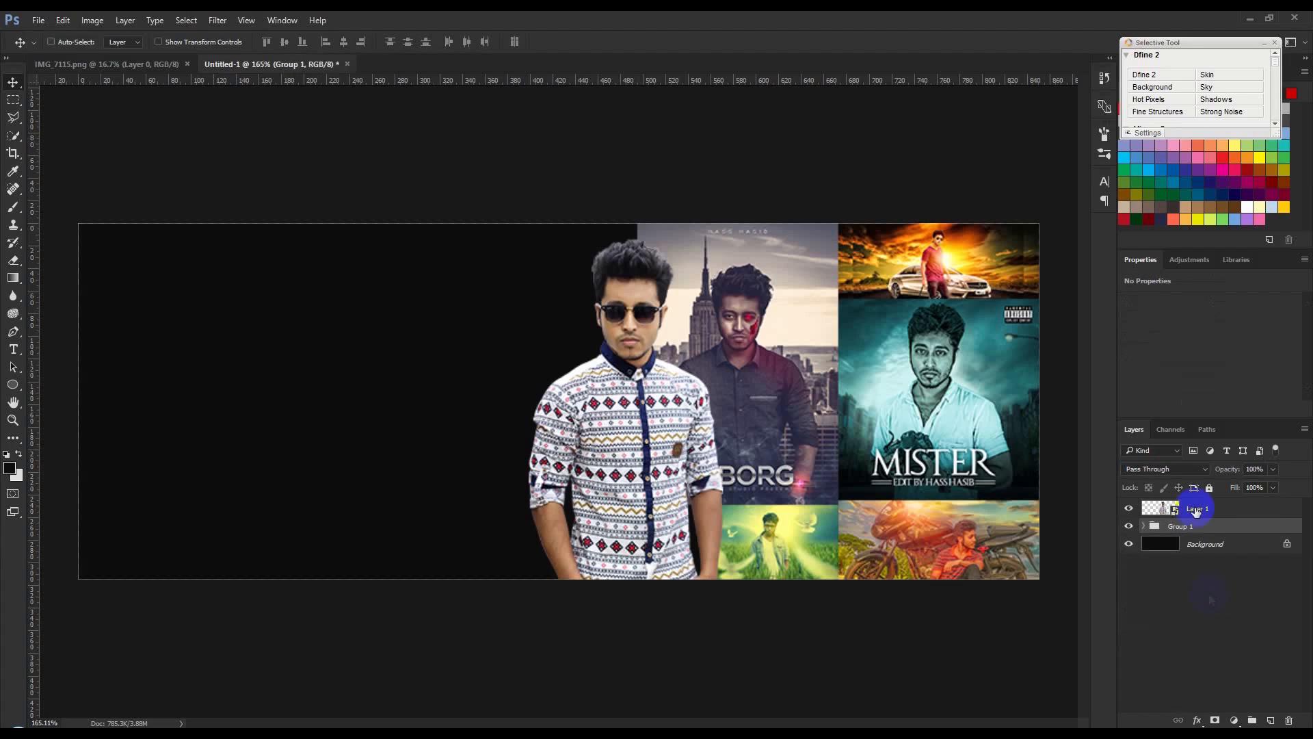
- Add a Black & White adjustment layer above the collage group and clip it to that group
{"action": "left_click", "coordinate": [1234, 718]}
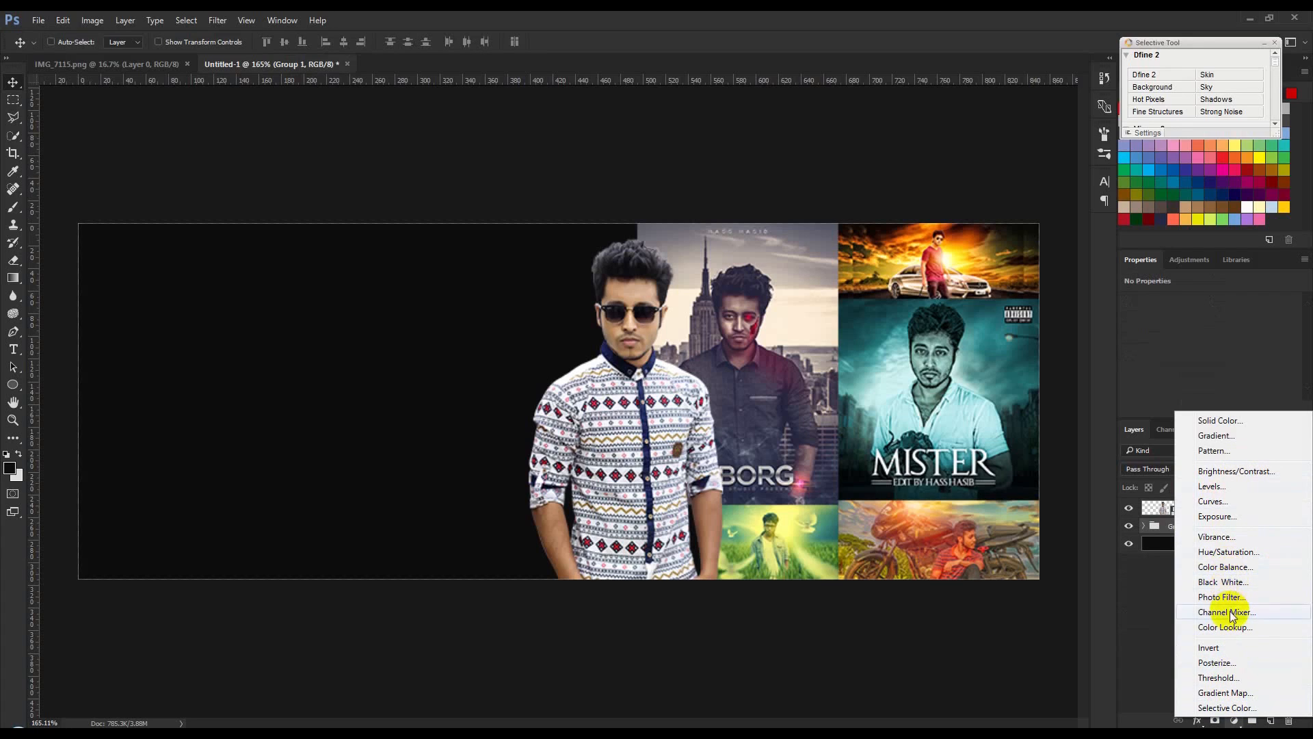
{"action": "left_click", "coordinate": [1230, 581]}
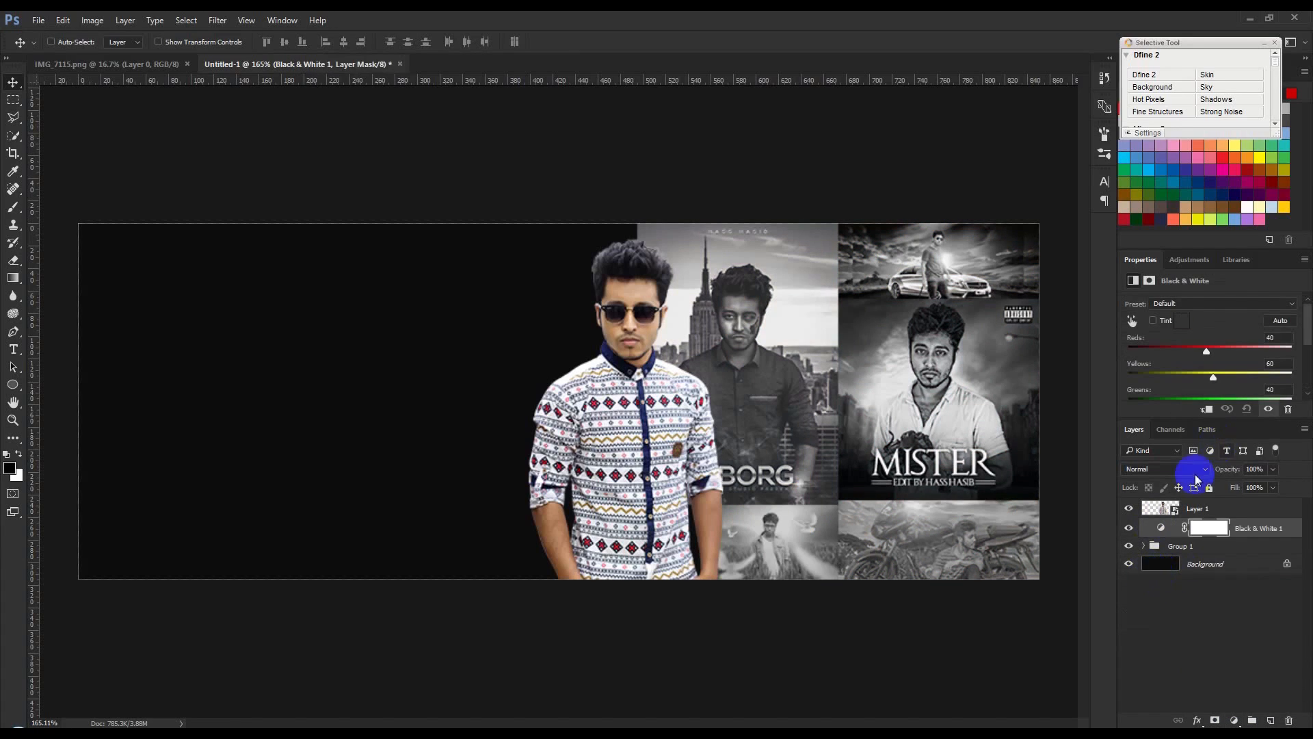
{"action": "left_click", "coordinate": [1209, 527]}
{"action": "left_click", "coordinate": [1234, 539], "text": "alt"}
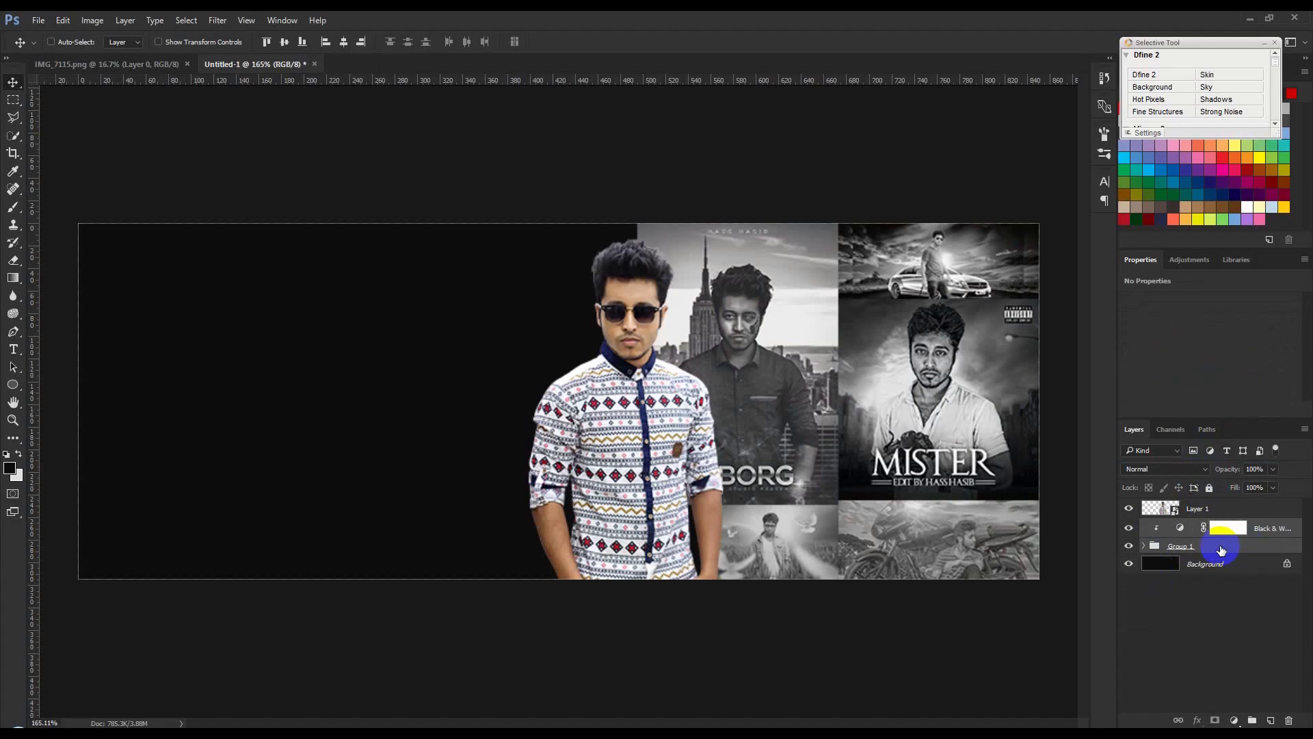
- Group the Black & White adjustment with the collage group and set the new group's opacity to 30%
{"action": "key", "text": "ctrl+g"}
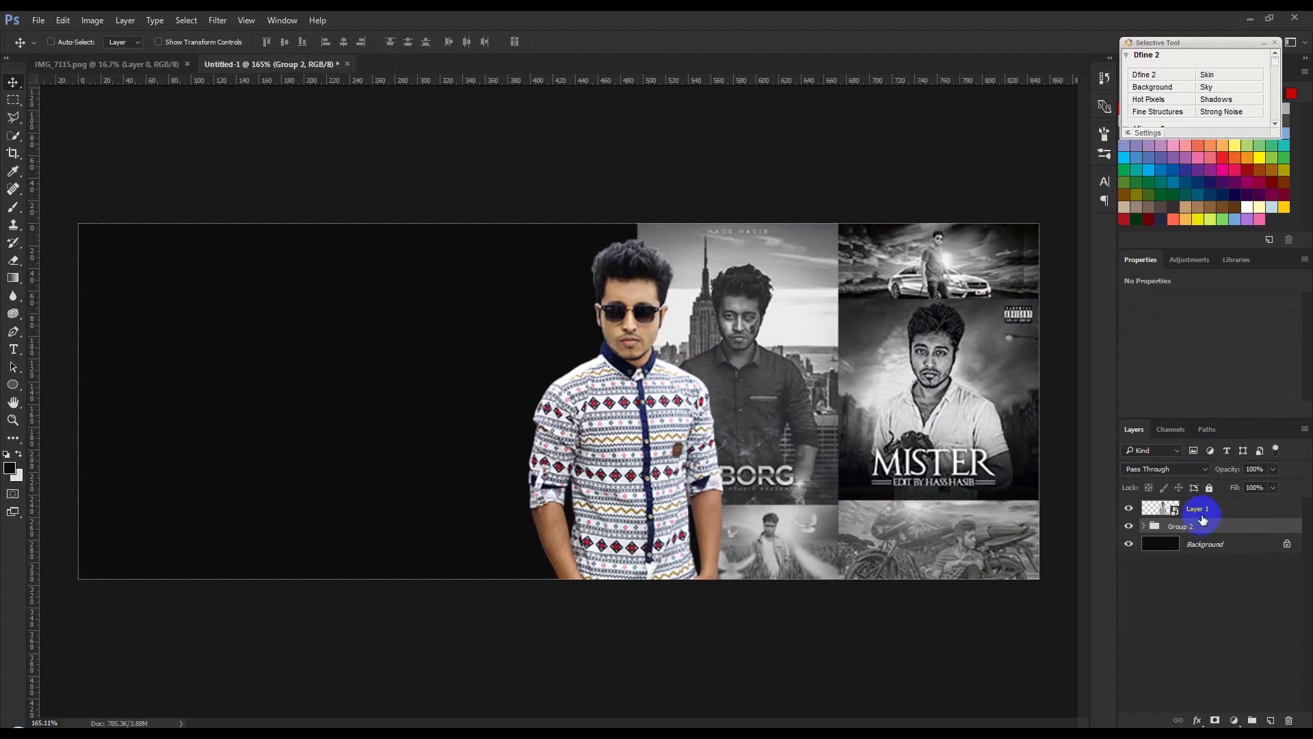
{"action": "key", "text": "5"}
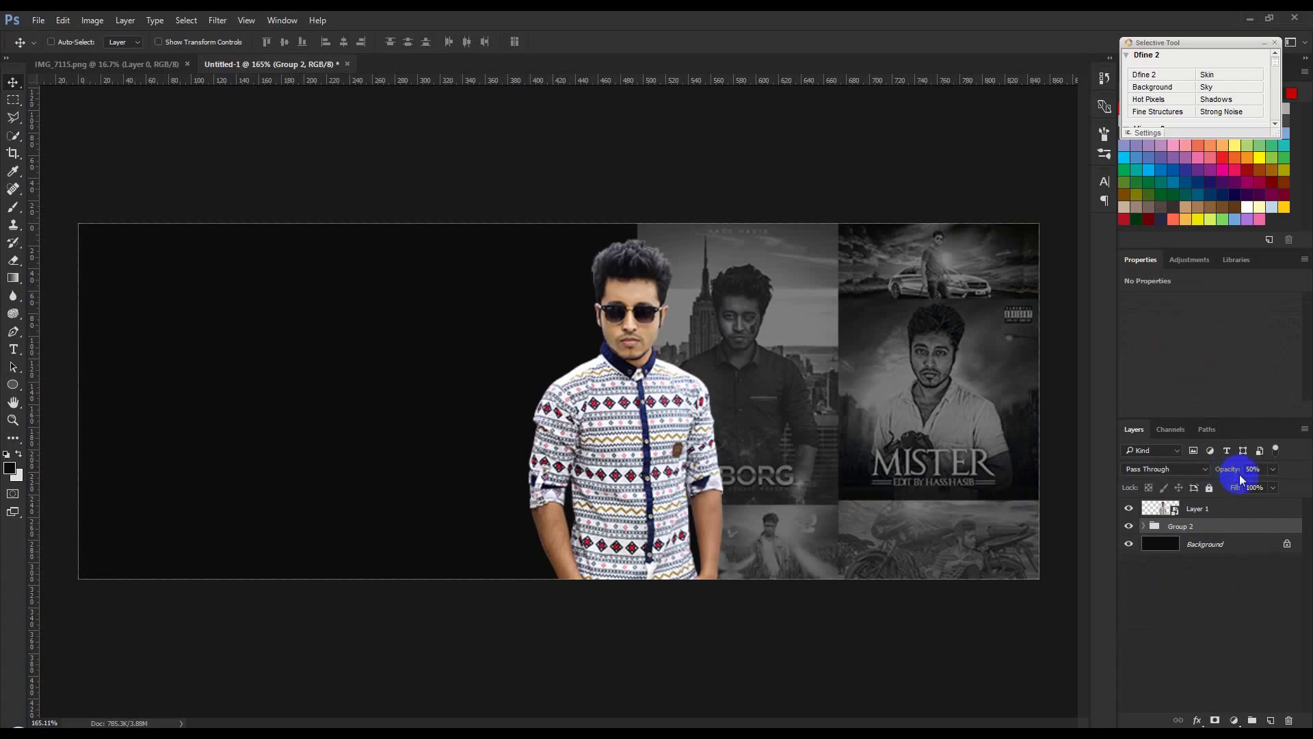
{"action": "key", "text": "3"}
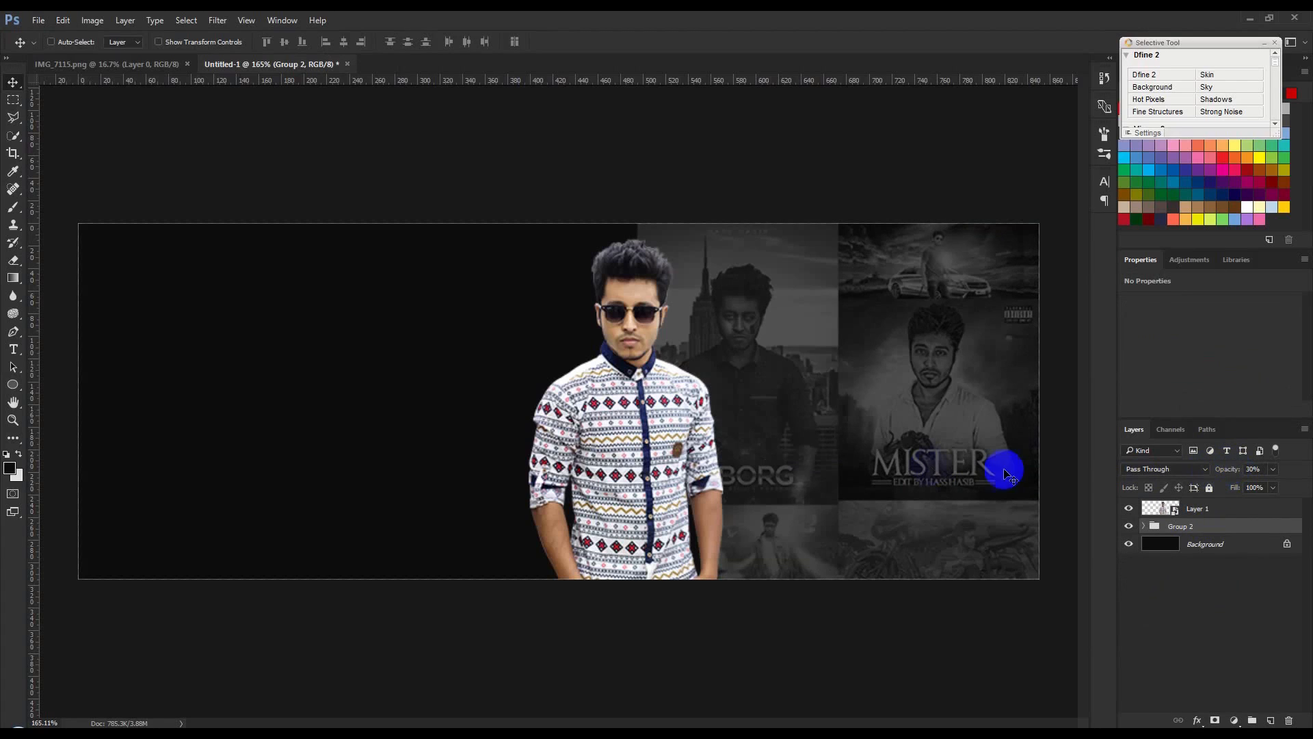
- Fill the Background layer with pure black
{"action": "left_click", "coordinate": [1195, 545]}
{"action": "key", "text": "ctrl+BackSpace"}
{"action": "key", "text": "alt+BackSpace"}
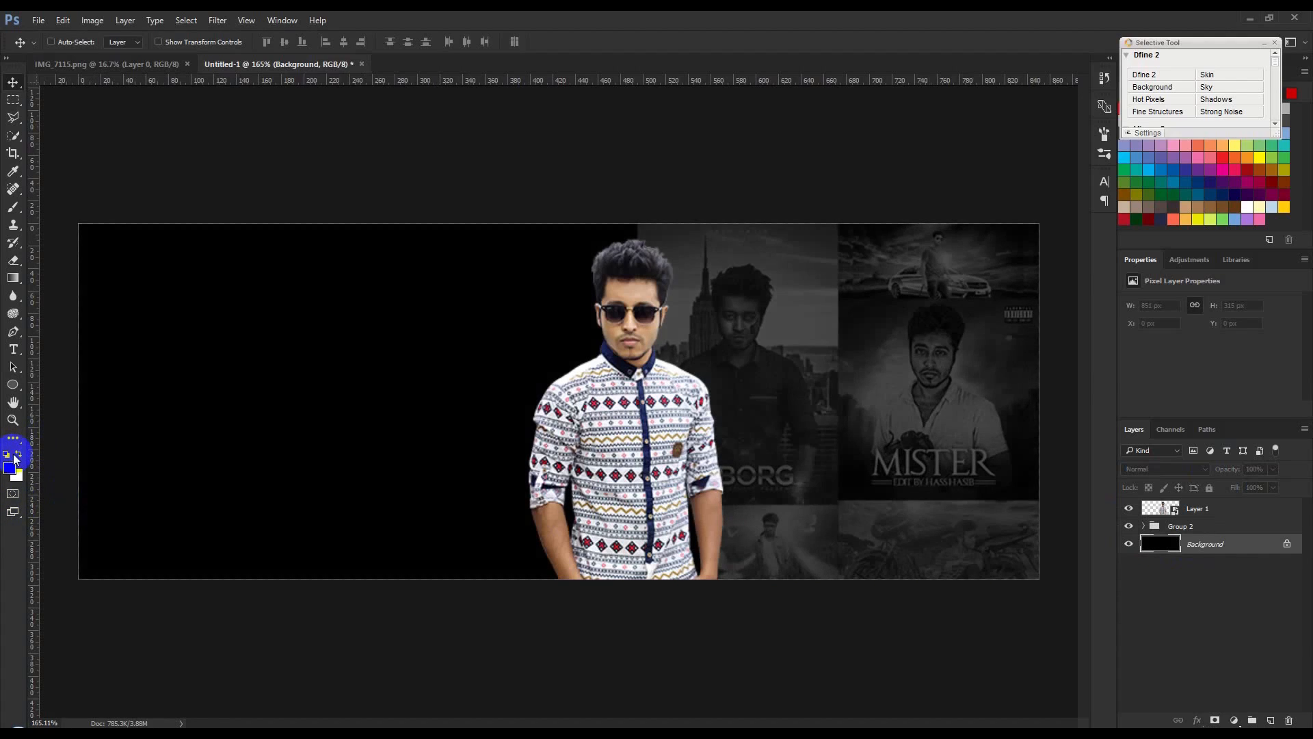
- Place the red-hoodie photo directly above the Background layer, scaled to about 778 × 518 px at X -164 px, Y 0 px
{"action": "scroll", "coordinate": [475, 432], "scroll_direction": "down", "scroll_amount": 3}
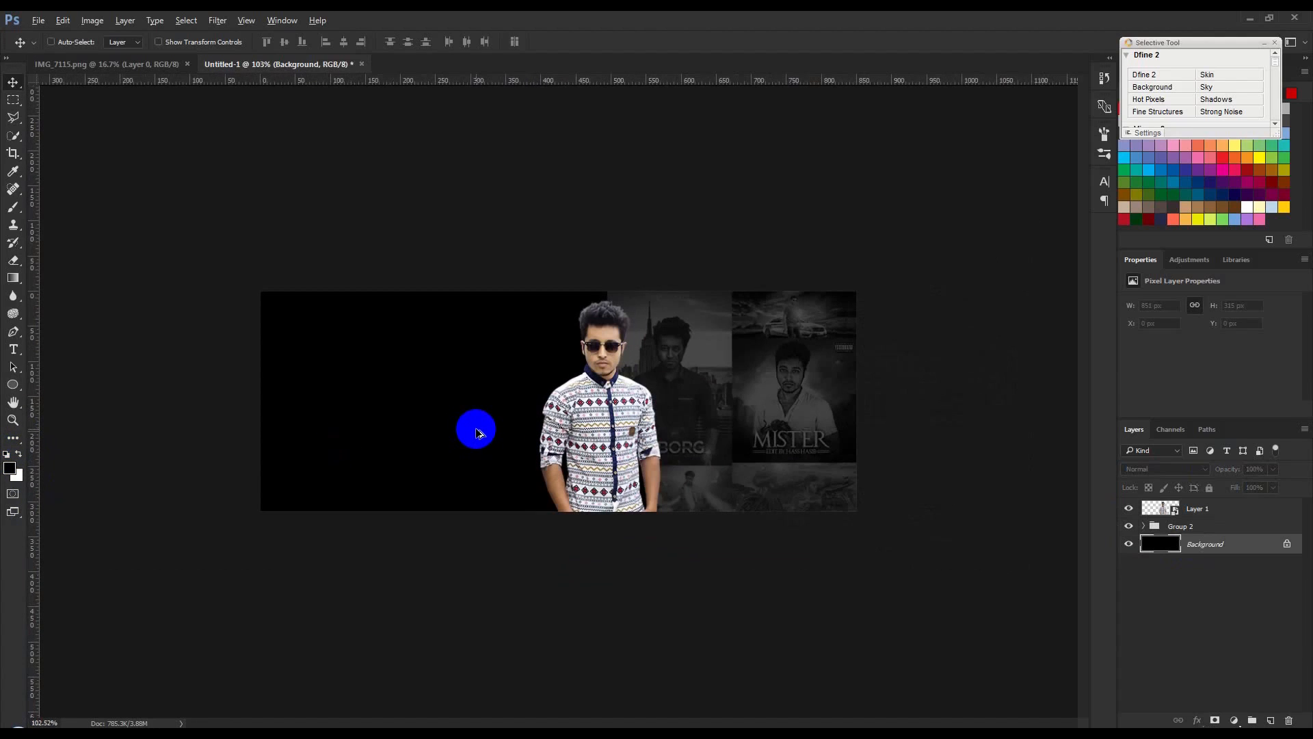
{"action": "scroll", "coordinate": [475, 432], "scroll_direction": "up", "scroll_amount": 3}
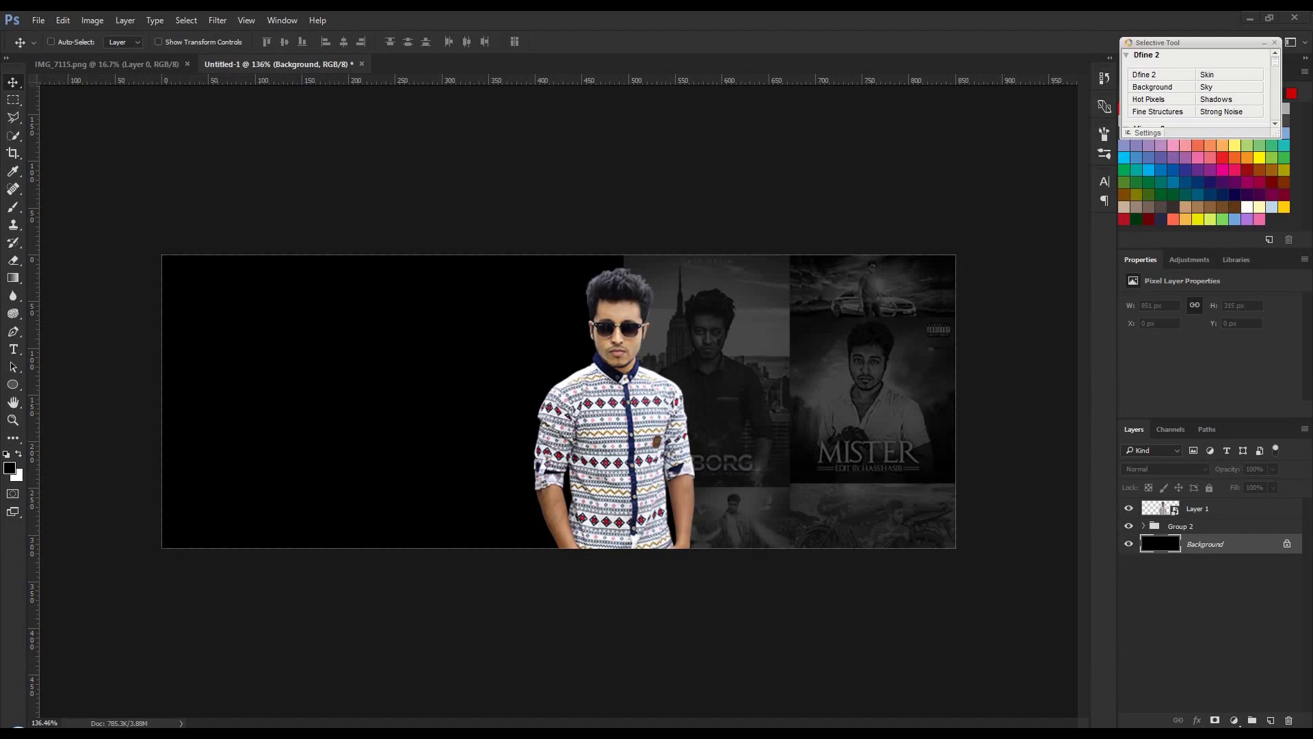
{"action": "left_click_drag", "start_coordinate": [463, 437], "coordinate": [472, 437]}
{"action": "left_click_drag", "start_coordinate": [559, 401], "coordinate": [432, 390]}
{"action": "left_click_drag", "start_coordinate": [608, 547], "coordinate": [654, 615]}
{"action": "left_click_drag", "start_coordinate": [668, 249], "coordinate": [650, 314]}
{"action": "left_click_drag", "start_coordinate": [96, 262], "coordinate": [35, 229]}
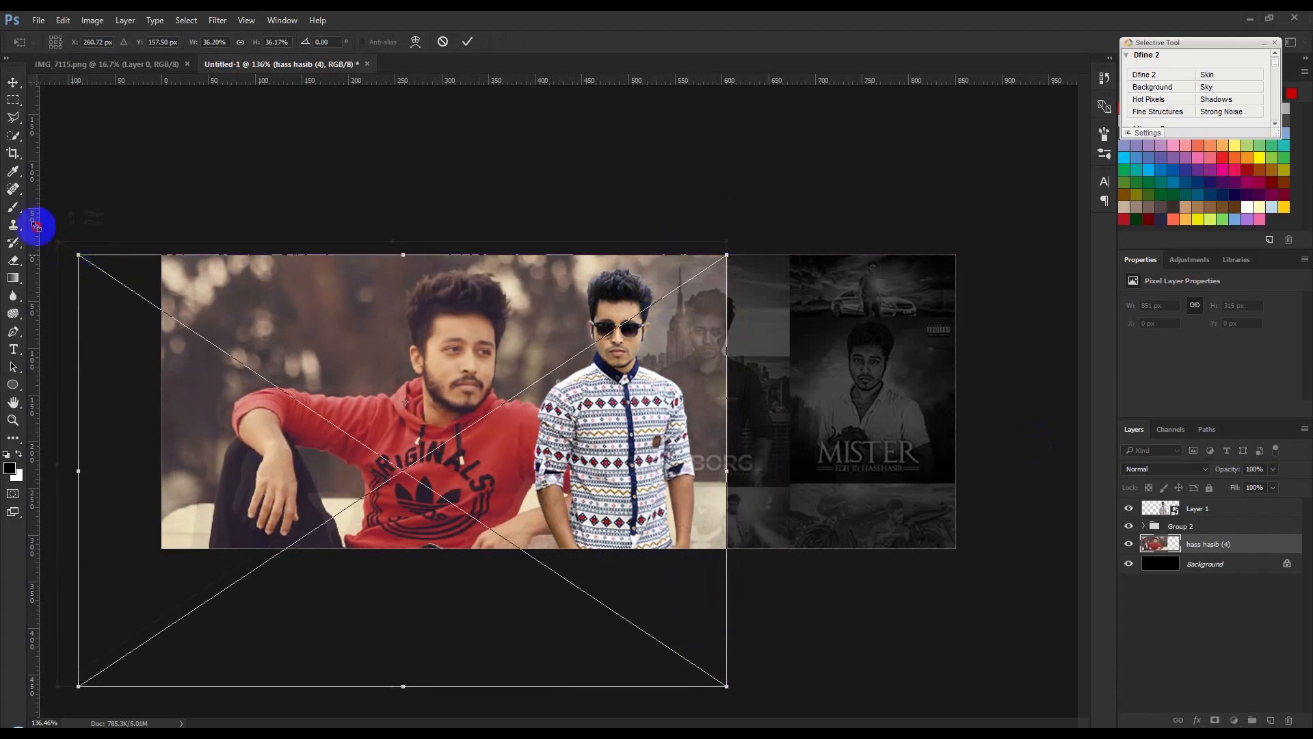
{"action": "left_click_drag", "start_coordinate": [396, 376], "coordinate": [402, 389]}
{"action": "key", "text": "ctrl+minus"}
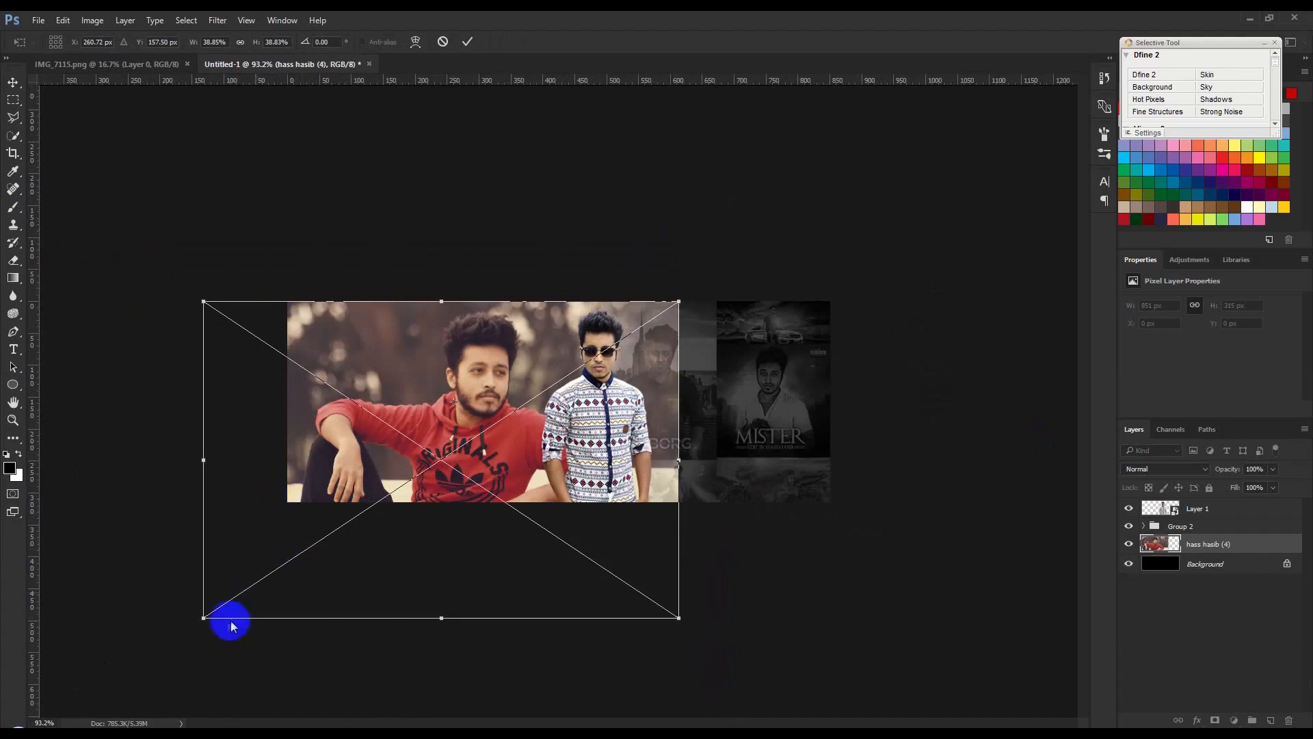
{"action": "left_click_drag", "start_coordinate": [204, 618], "coordinate": [181, 632]}
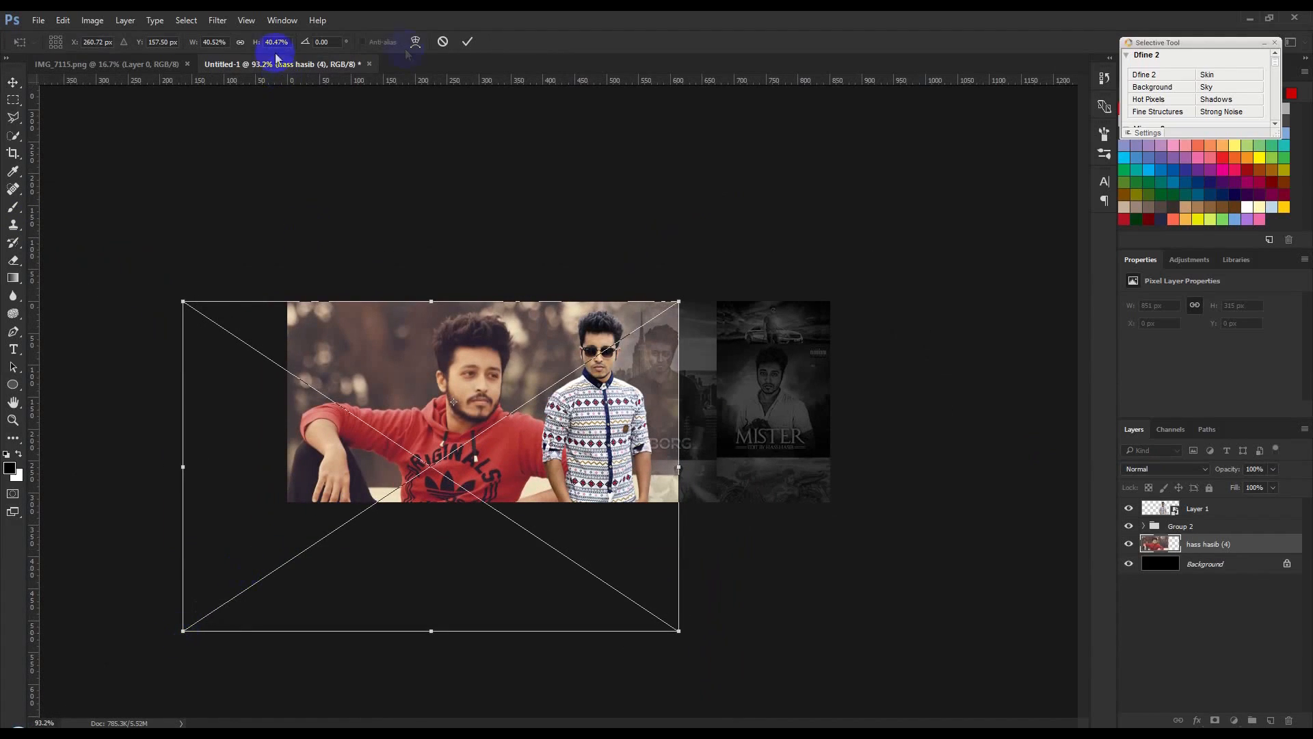
{"action": "left_click", "coordinate": [463, 44]}
{"action": "key", "text": "ctrl+0"}
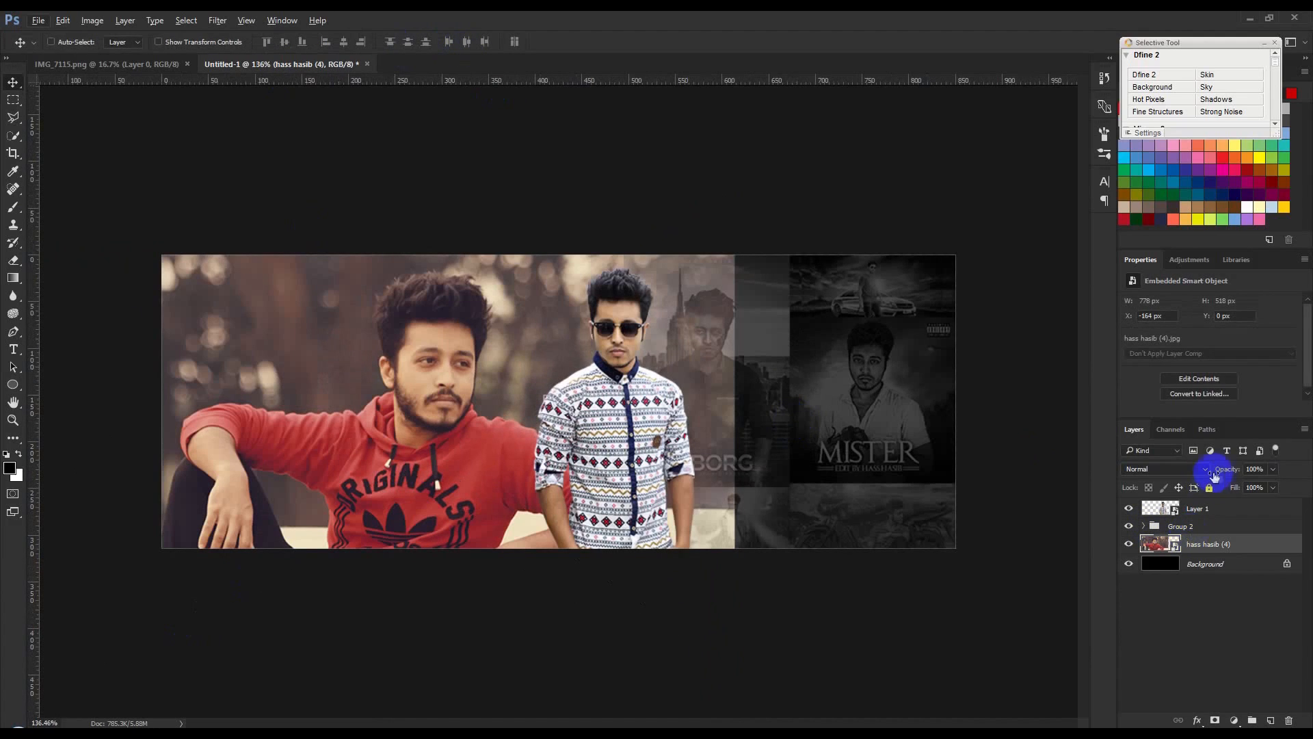
- Set the red-hoodie photo's opacity to 50% and move its layer to the bottom of Group 1, below Cover (5)
{"action": "key", "text": "5"}
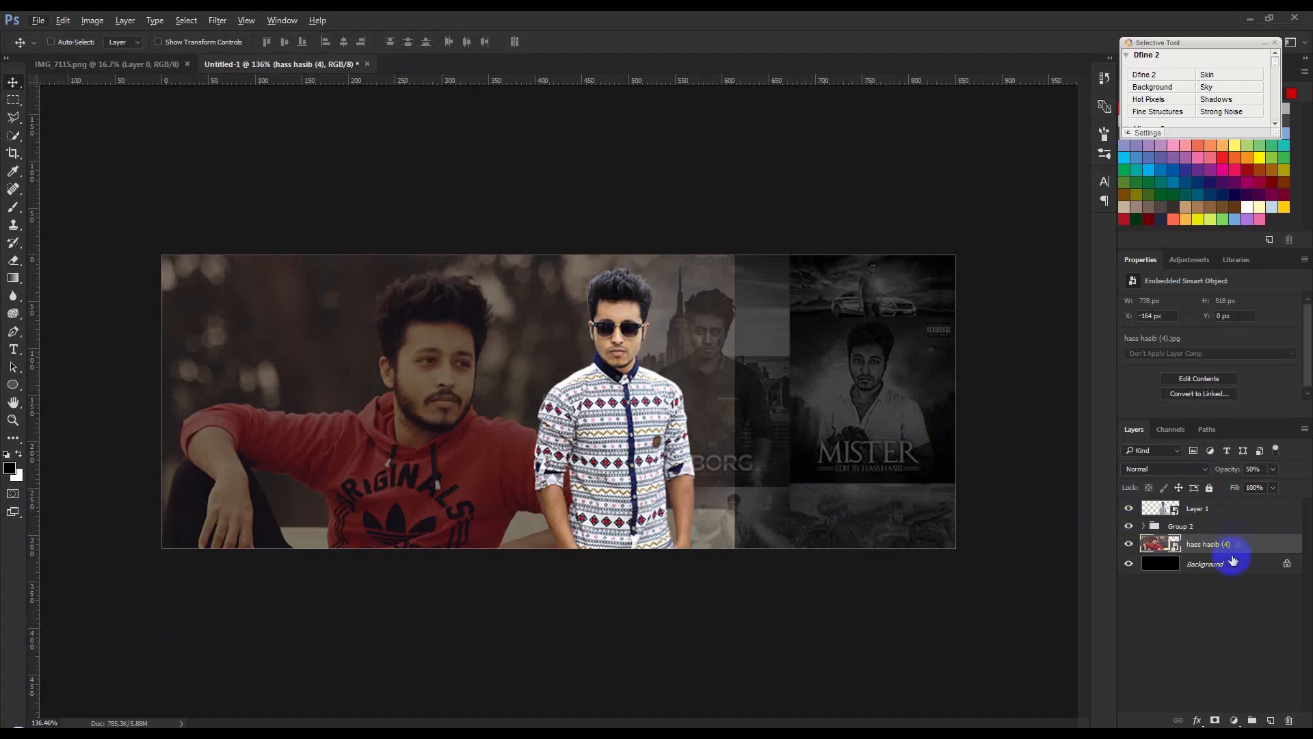
{"action": "left_click", "coordinate": [1142, 528]}
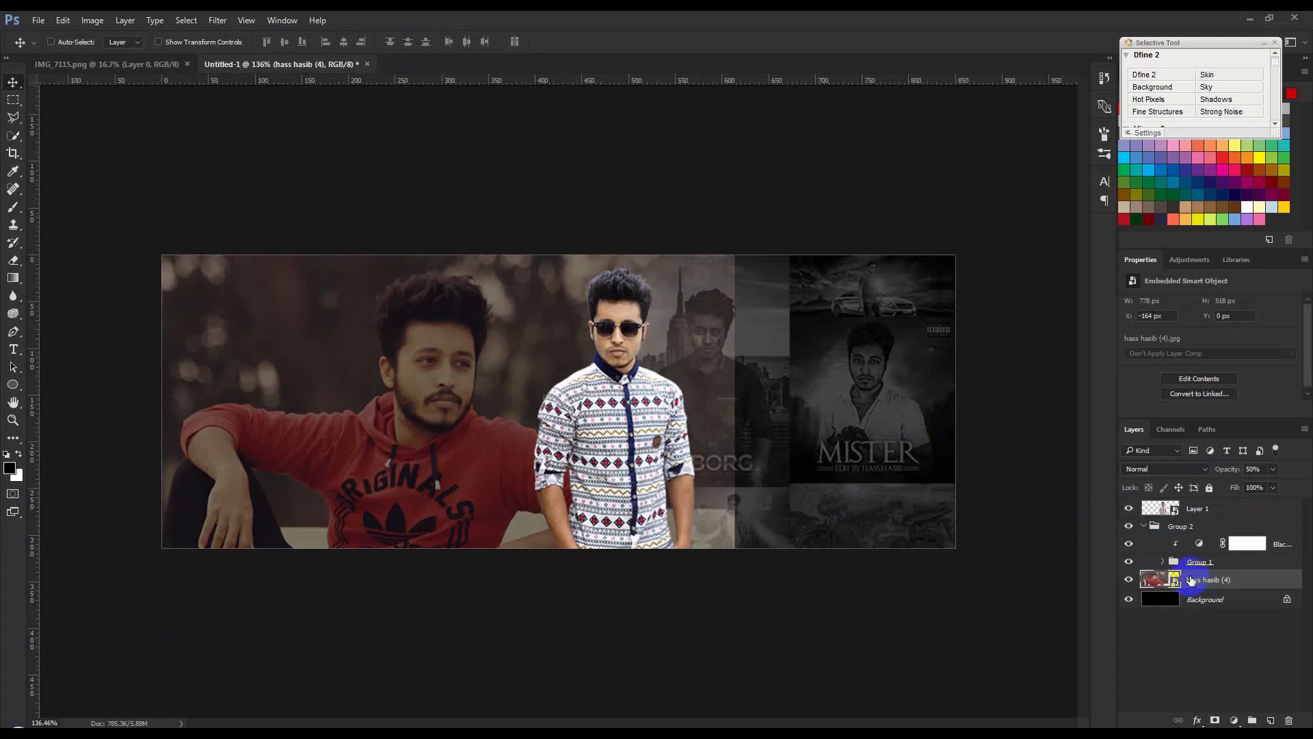
{"action": "left_click", "coordinate": [1169, 562]}
{"action": "left_click", "coordinate": [1163, 562]}
{"action": "left_click_drag", "start_coordinate": [1201, 683], "coordinate": [1205, 672]}
{"action": "left_click", "coordinate": [1231, 489]}
{"action": "left_click_drag", "start_coordinate": [1239, 627], "coordinate": [1224, 679]}
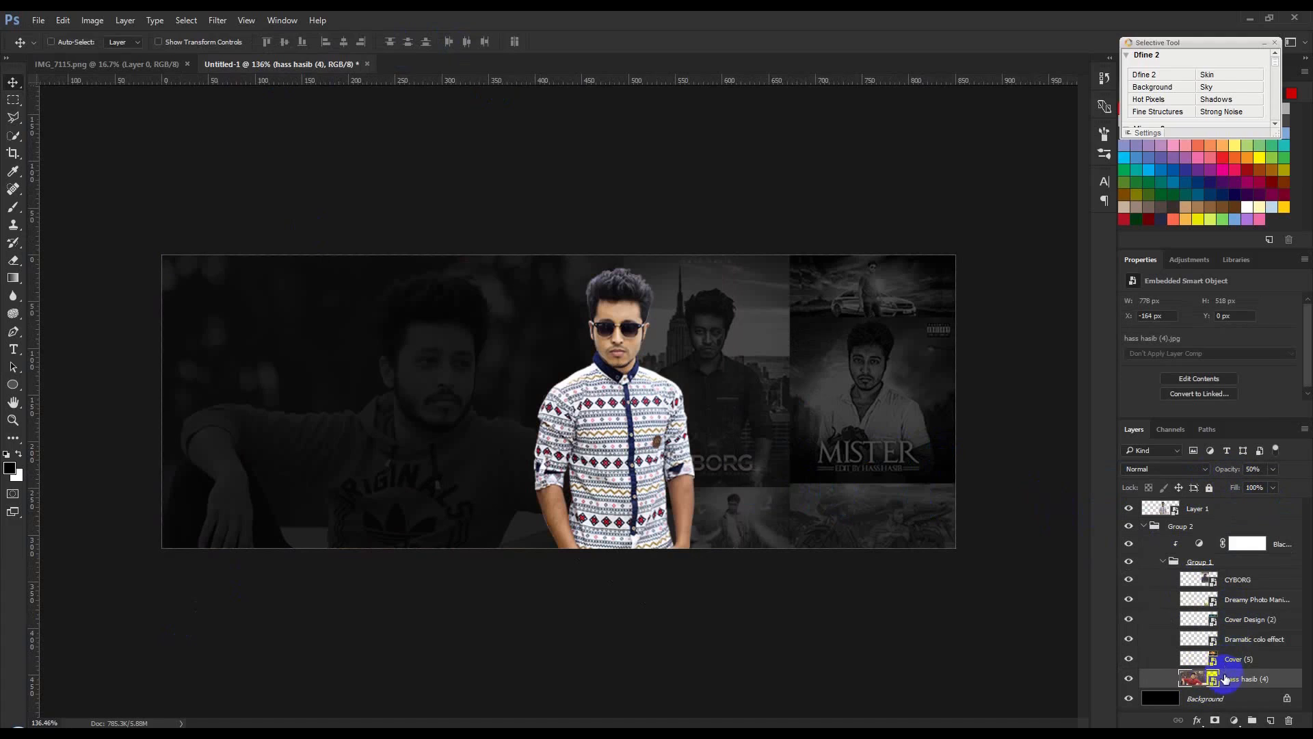
- Set the red-hoodie photo layer's opacity to 100% and collapse Group 1
{"action": "left_click_drag", "start_coordinate": [1229, 479], "coordinate": [1296, 477]}
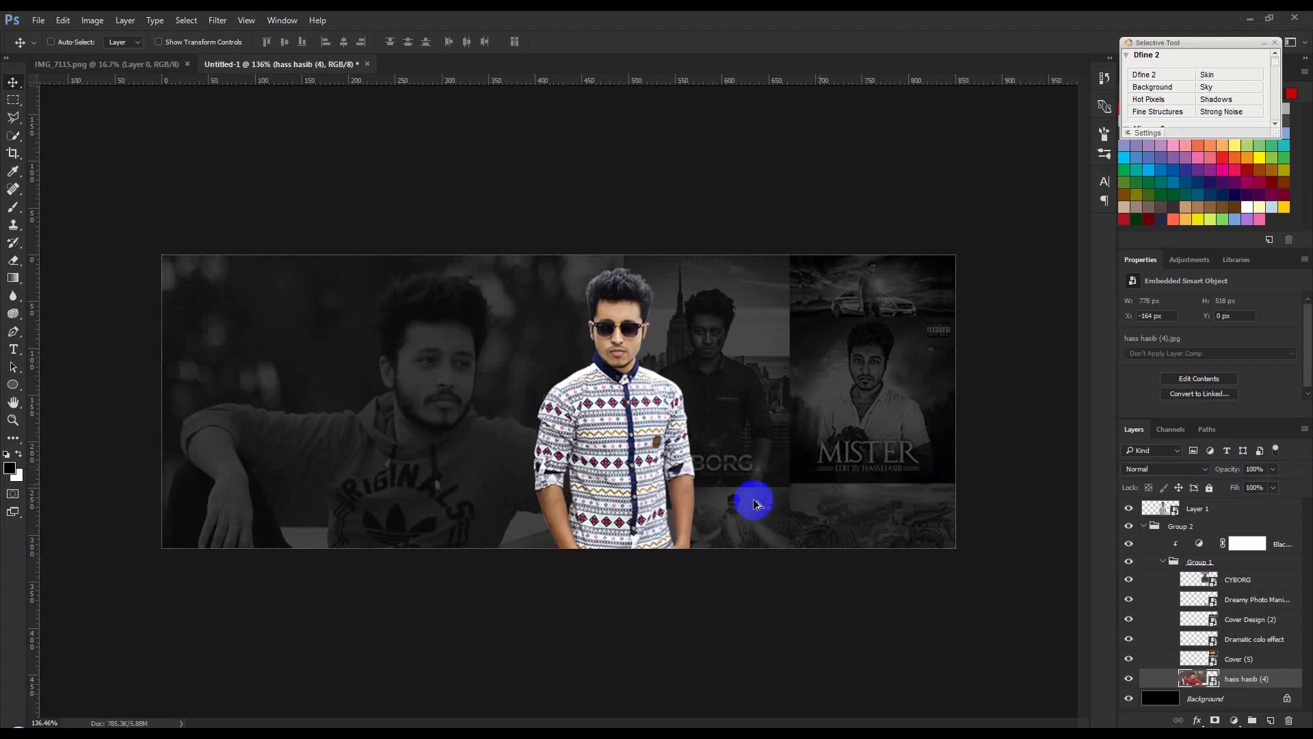
{"action": "key", "text": "ctrl+plus"}
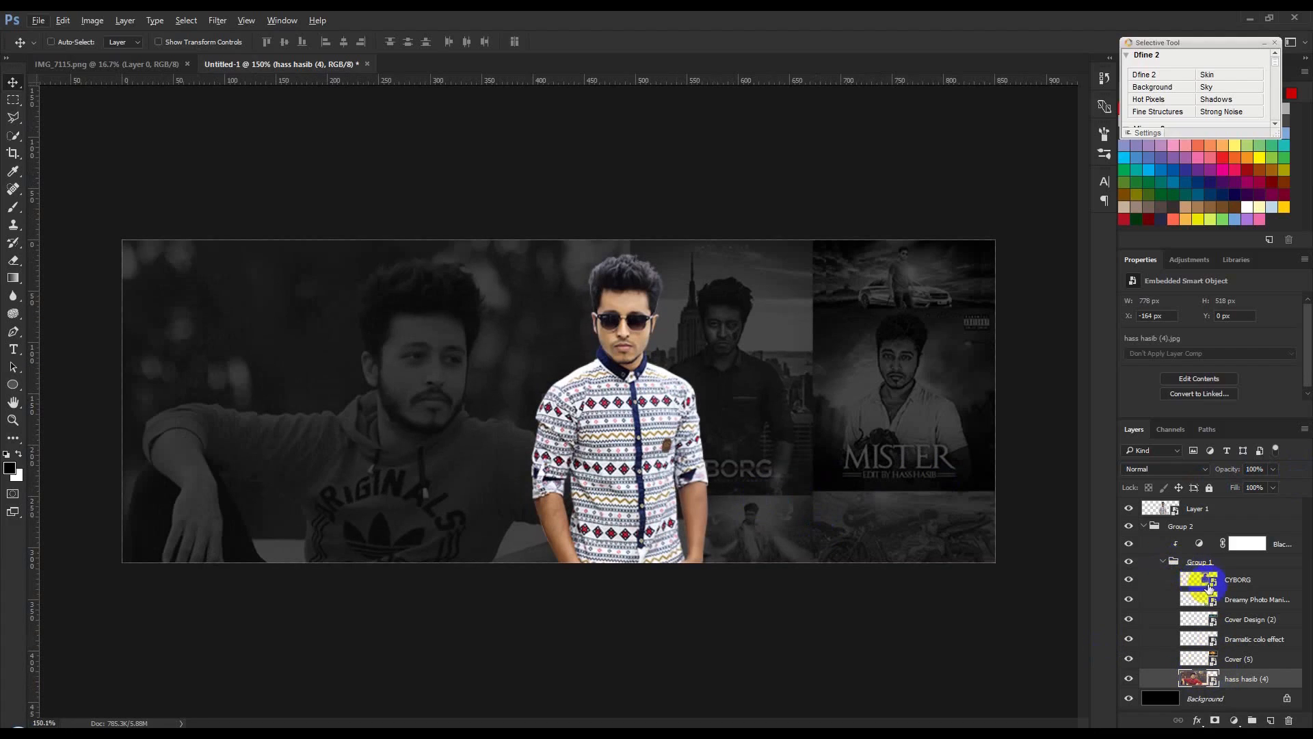
{"action": "left_click", "coordinate": [1197, 561]}
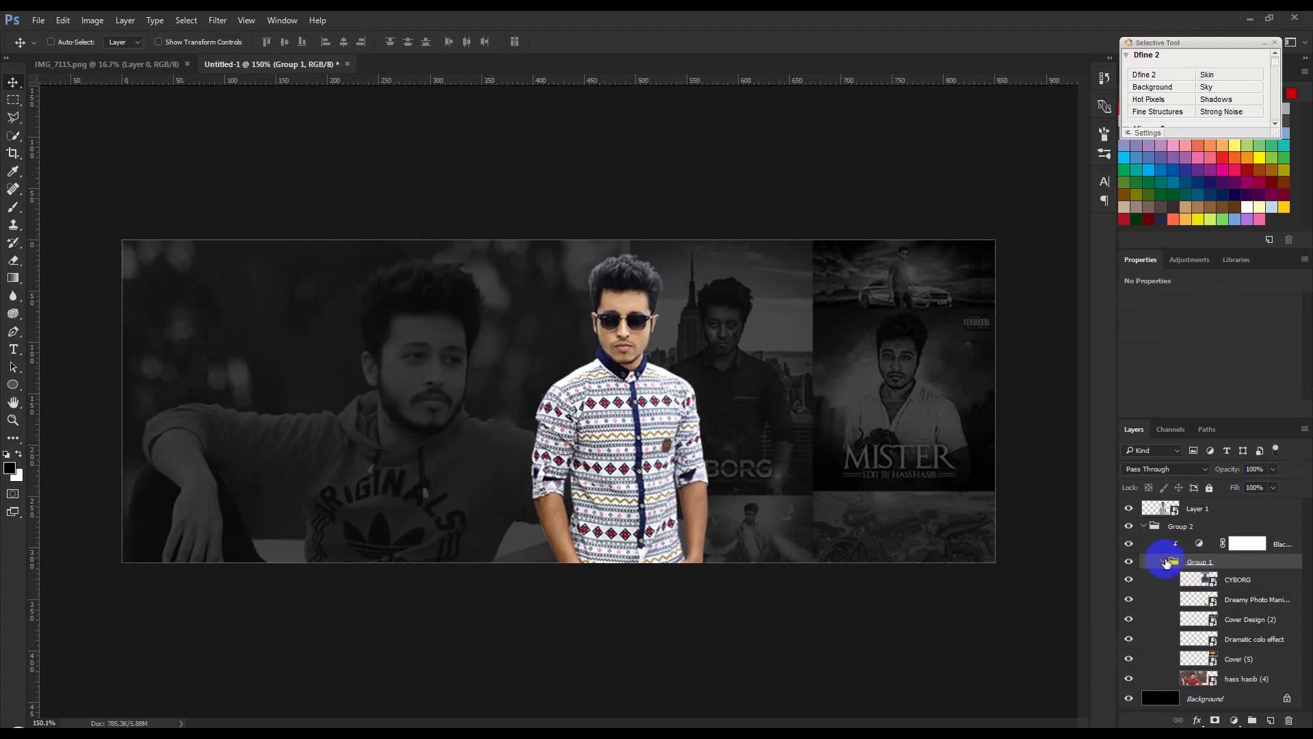
{"action": "left_click", "coordinate": [1164, 561]}
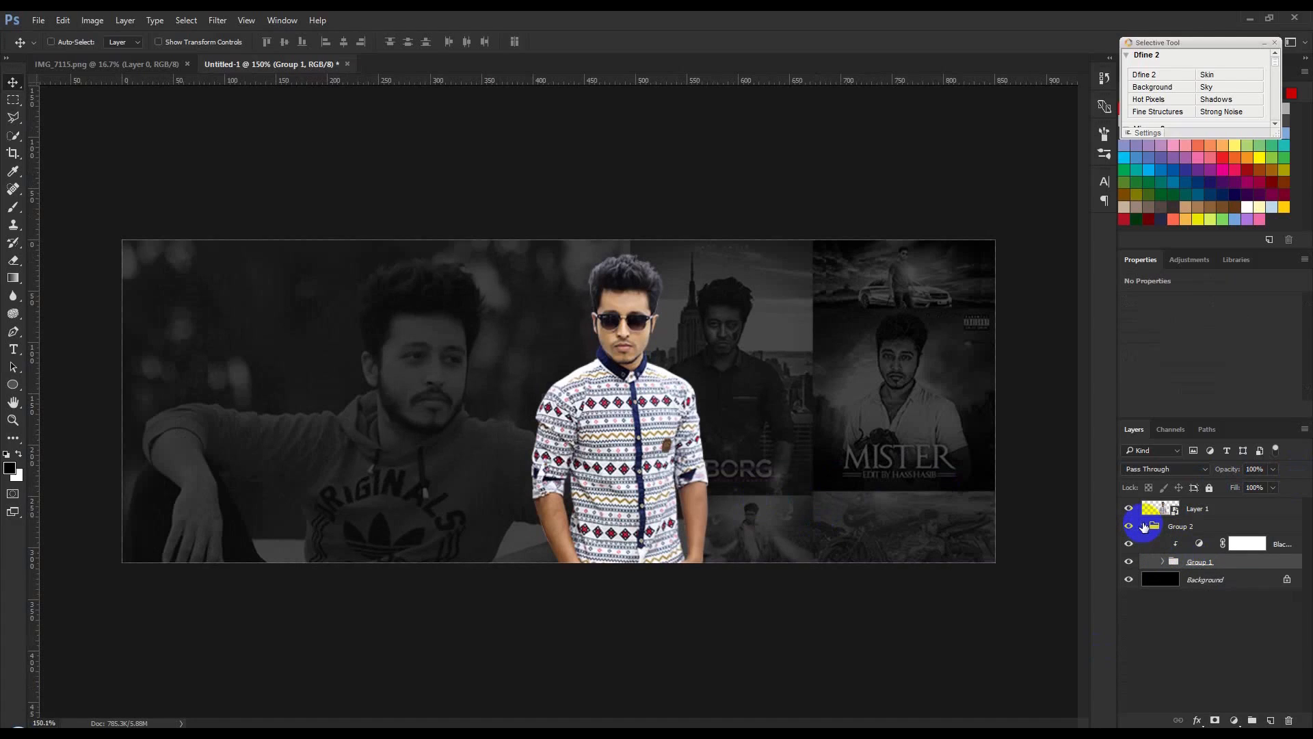
- Collapse Group 2 and add a new empty layer above the cut-out portrait layer
{"action": "left_click", "coordinate": [1162, 562]}
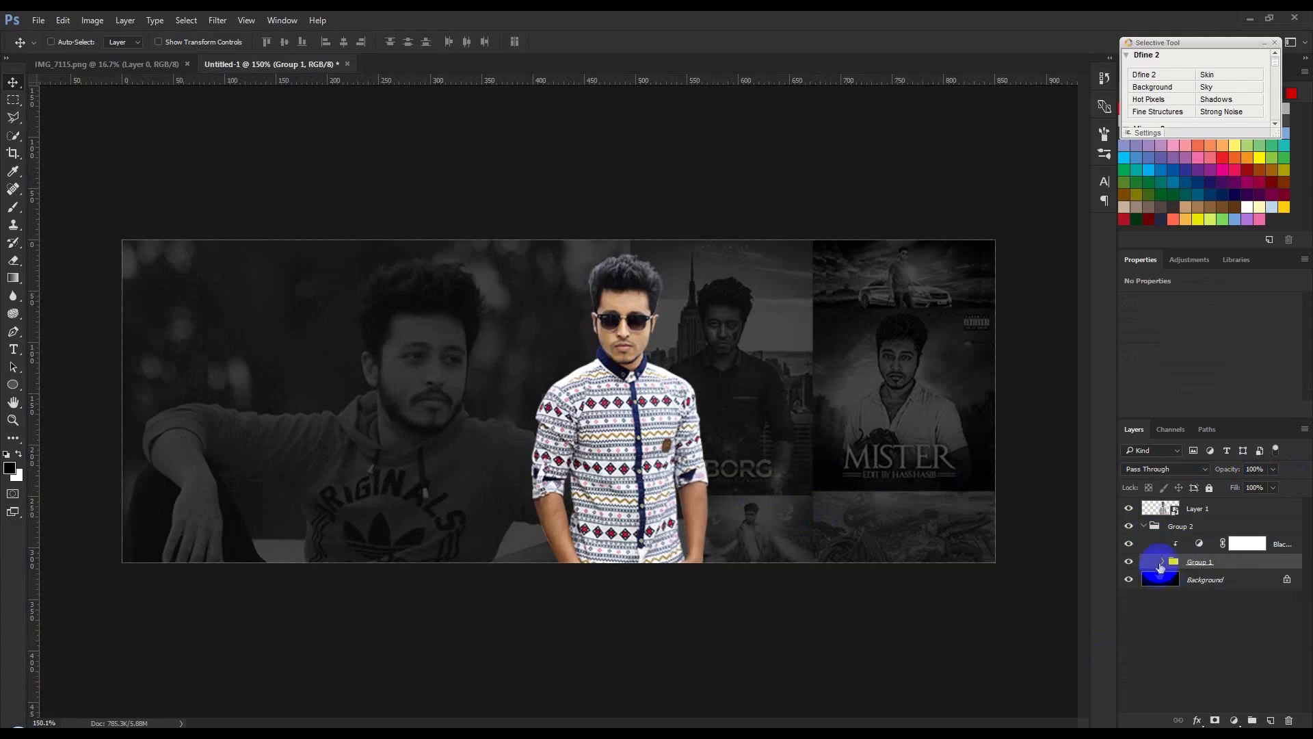
{"action": "left_click", "coordinate": [1146, 527]}
{"action": "scroll", "coordinate": [712, 530], "scroll_direction": "up", "scroll_amount": 1}
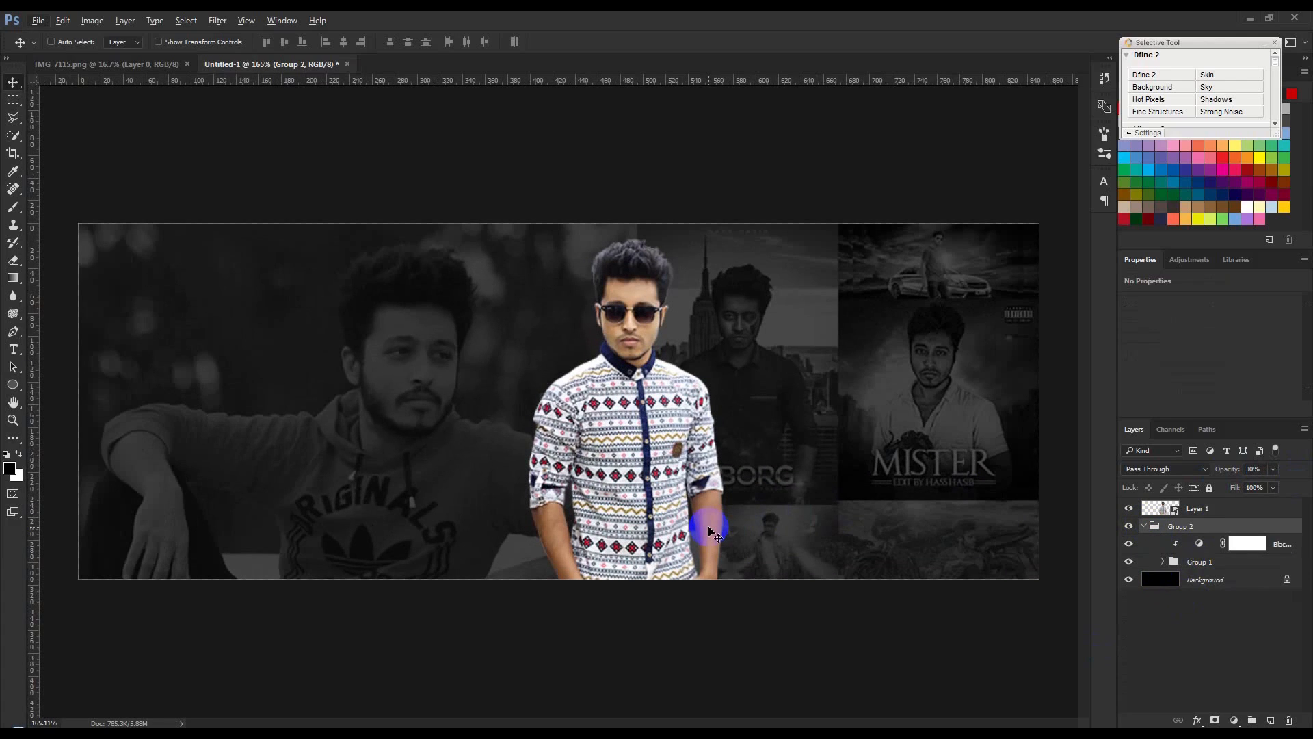
{"action": "left_click", "coordinate": [1142, 527]}
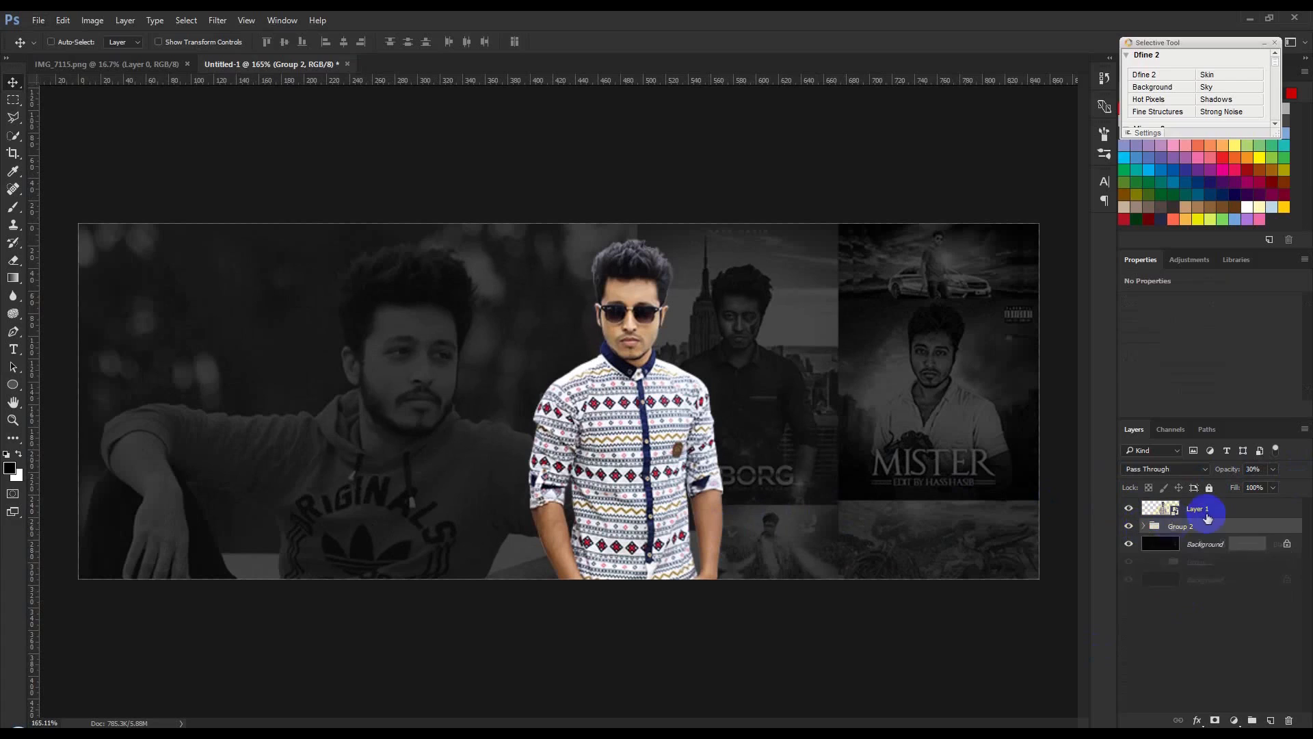
{"action": "left_click", "coordinate": [1201, 511]}
{"action": "left_click", "coordinate": [1270, 720]}
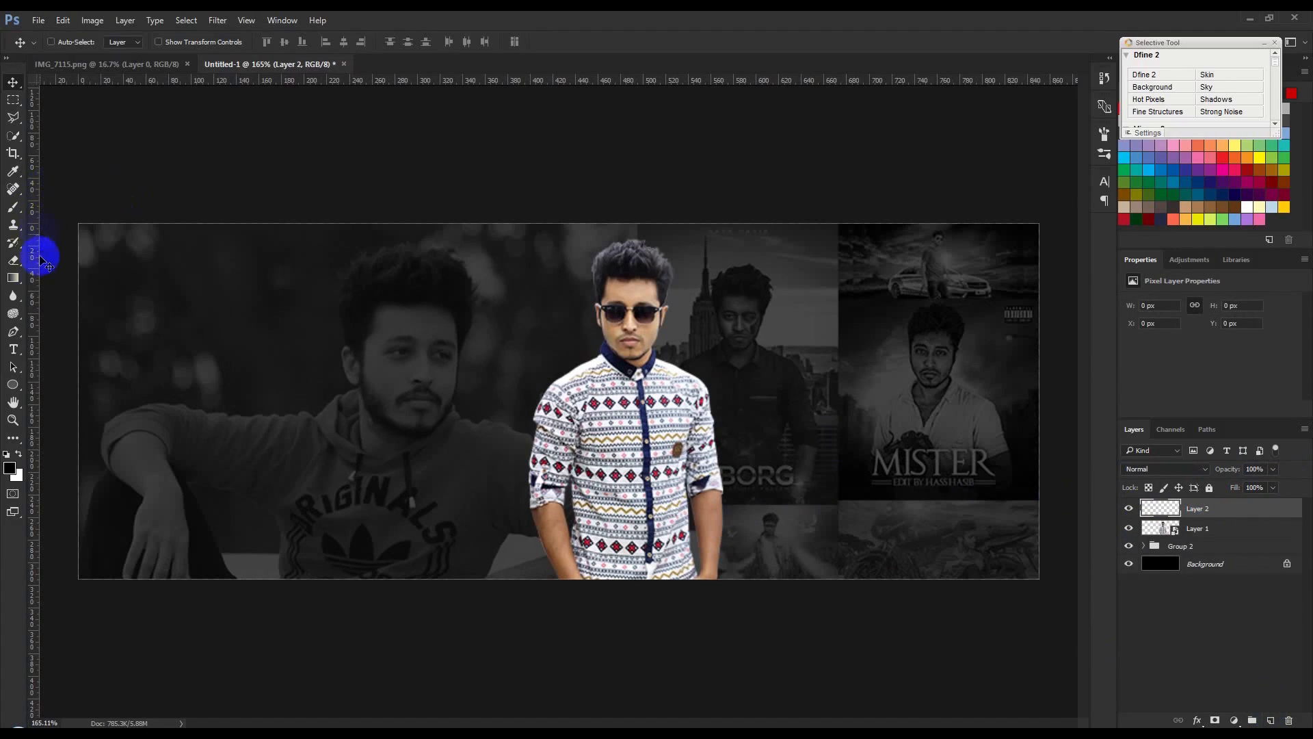
- Paint a white glow on Layer 2 with a soft 600 px brush at the cover's top edge, between the portrait and the MISTER poster
{"action": "left_click", "coordinate": [13, 383]}
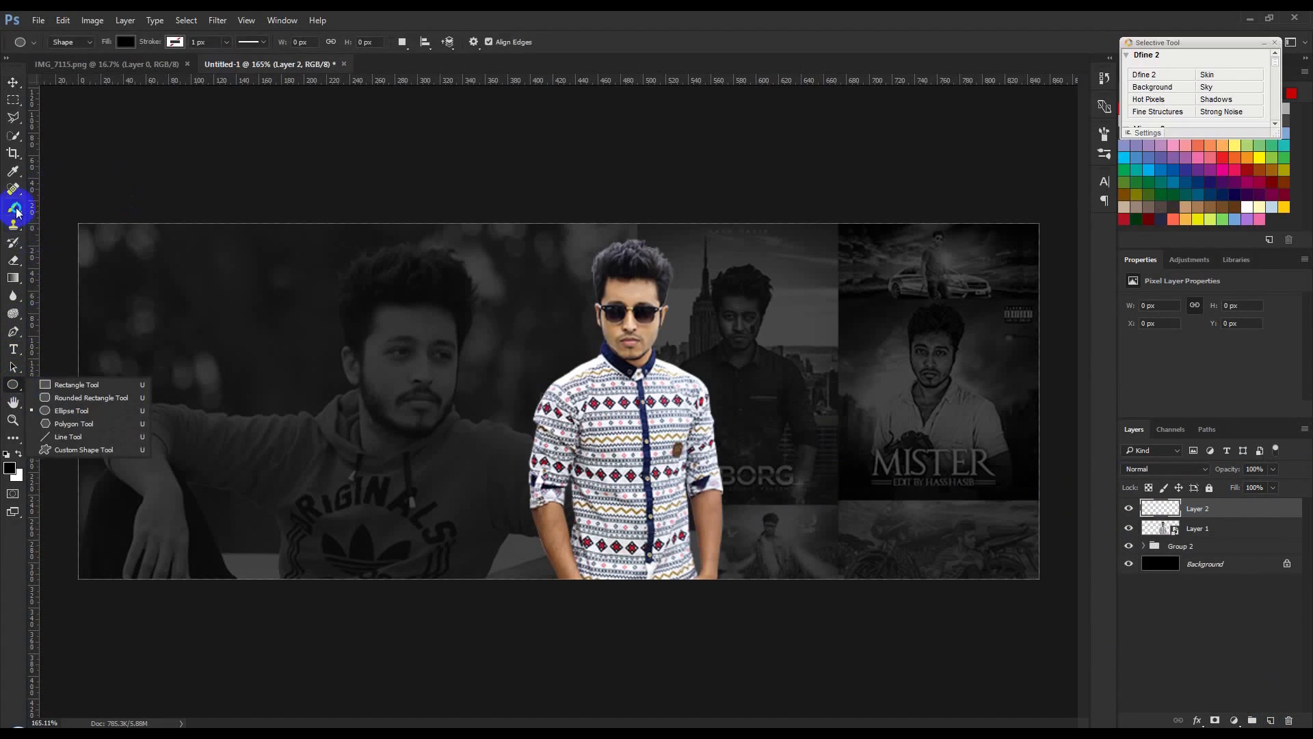
{"action": "left_click", "coordinate": [17, 212]}
{"action": "left_click", "coordinate": [58, 209]}
{"action": "left_click", "coordinate": [21, 453]}
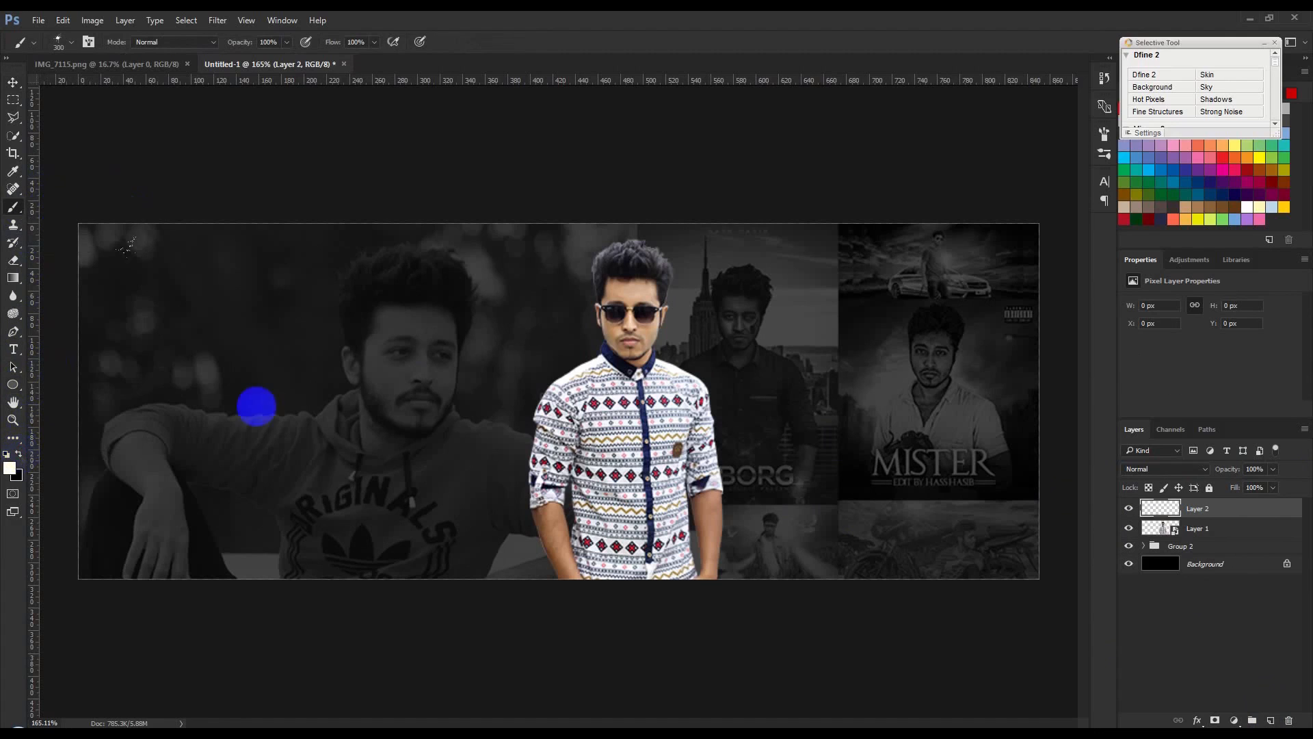
{"action": "right_click", "coordinate": [414, 342]}
{"action": "key", "text": "bracketright"}
{"action": "key", "text": "bracketright"}
{"action": "key", "text": "bracketright"}
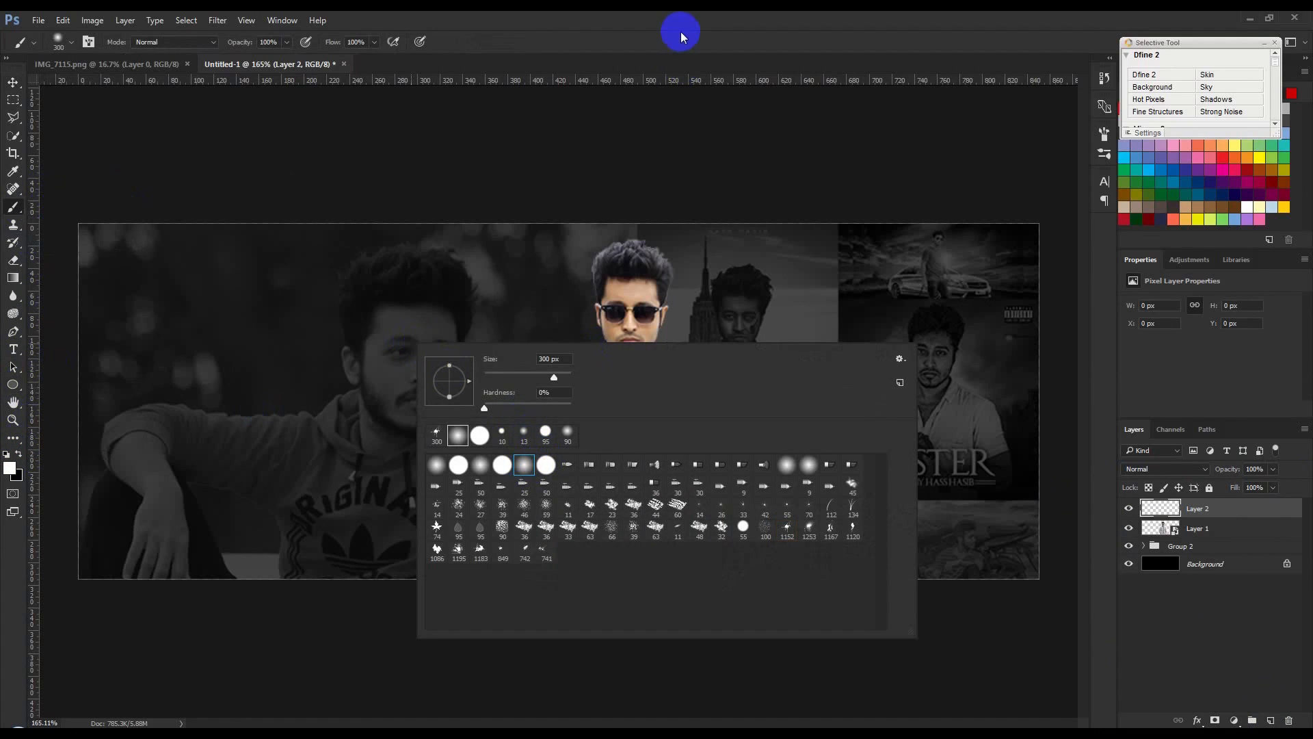
{"action": "left_click", "coordinate": [680, 32]}
{"action": "left_click", "coordinate": [775, 201]}
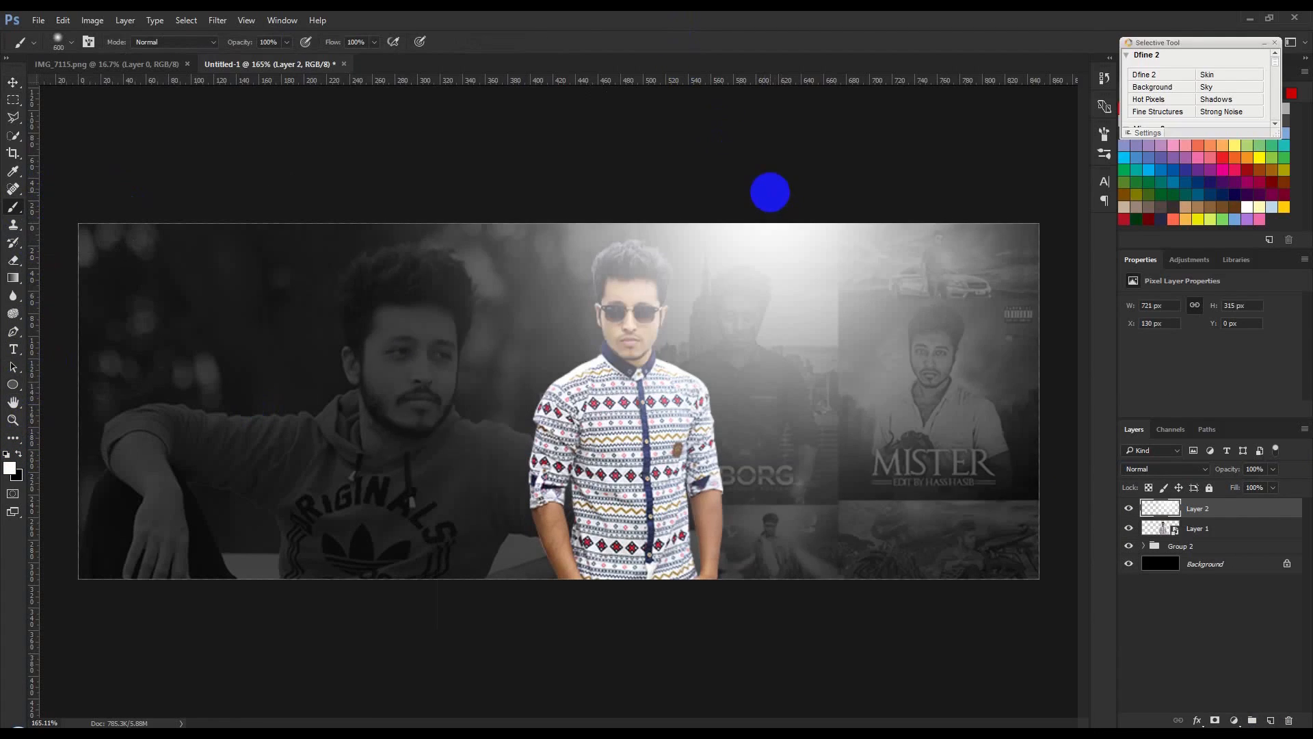
- Set the opacity of the white glow on Layer 2 to 40%
{"action": "left_click", "coordinate": [13, 83]}
{"action": "left_click_drag", "start_coordinate": [1224, 468], "coordinate": [1186, 471]}
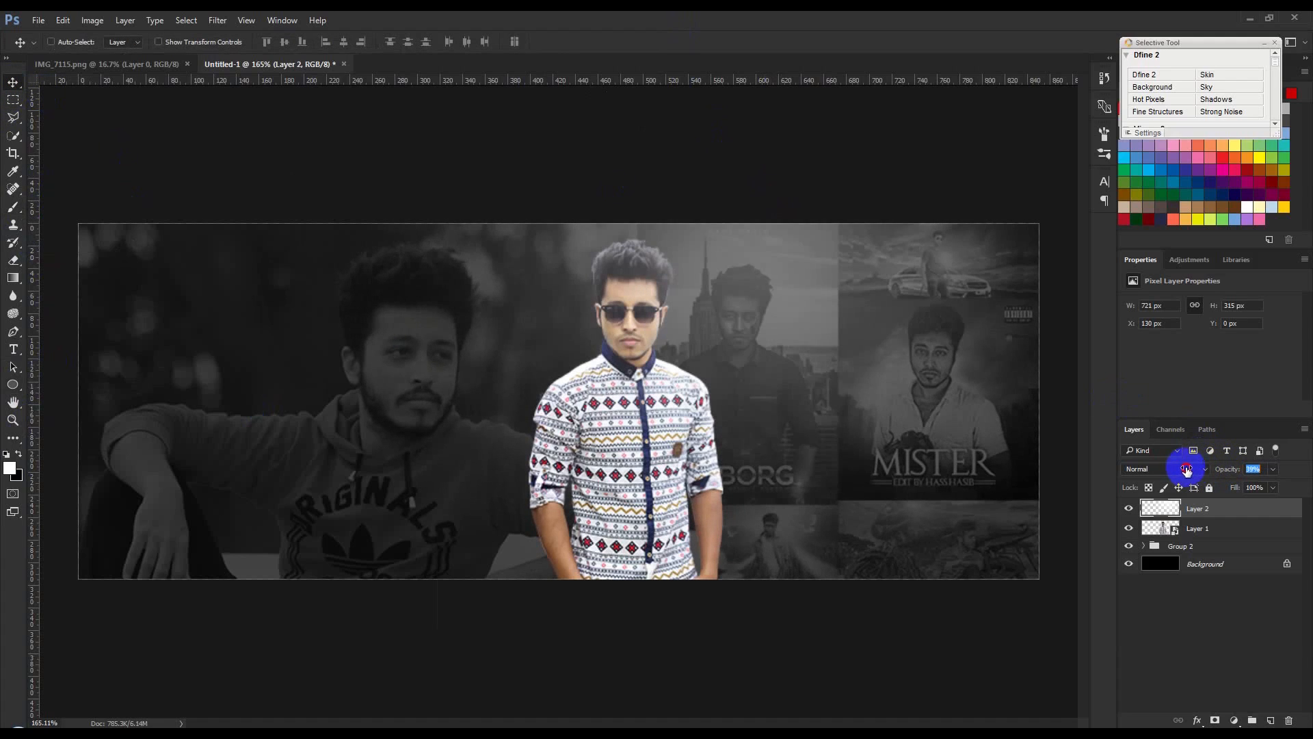
{"action": "scroll", "coordinate": [1000, 441], "scroll_direction": "down", "scroll_amount": 5}
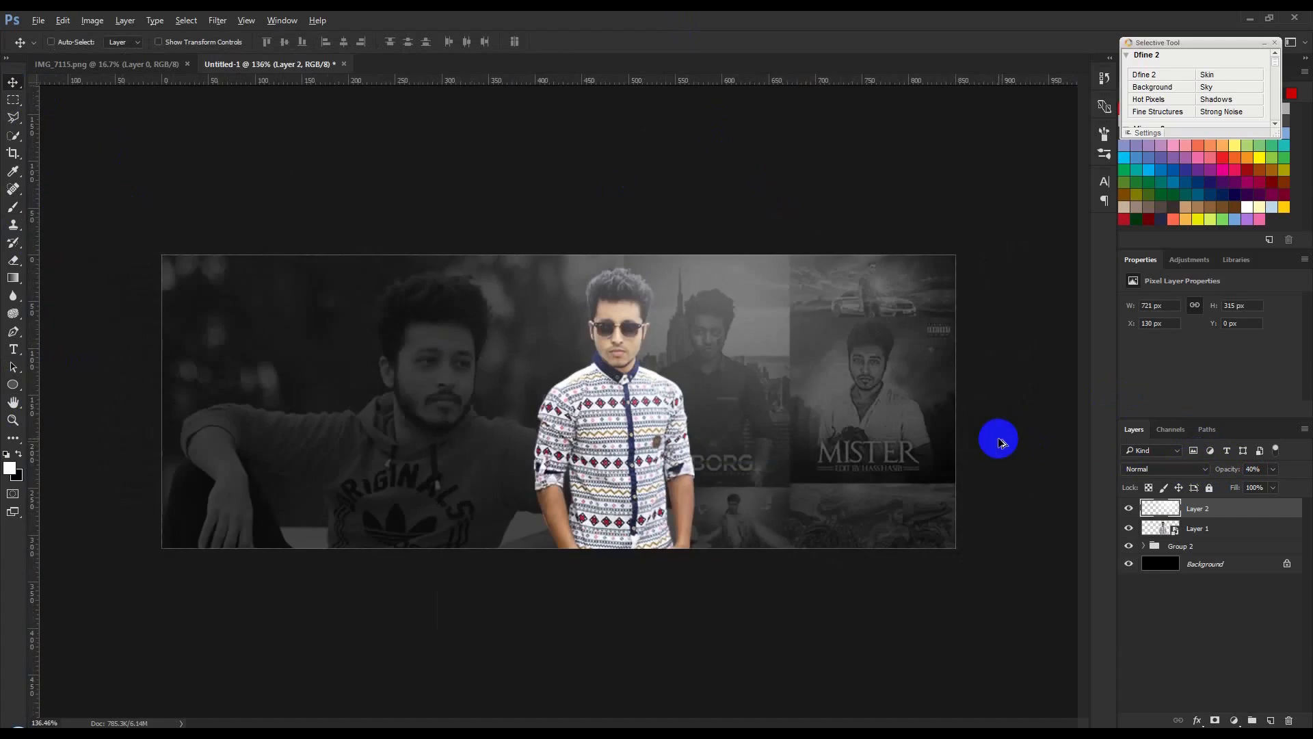
{"action": "scroll", "coordinate": [646, 436], "scroll_direction": "down", "scroll_amount": 2}
{"action": "scroll", "coordinate": [550, 435], "scroll_direction": "up", "scroll_amount": 4}
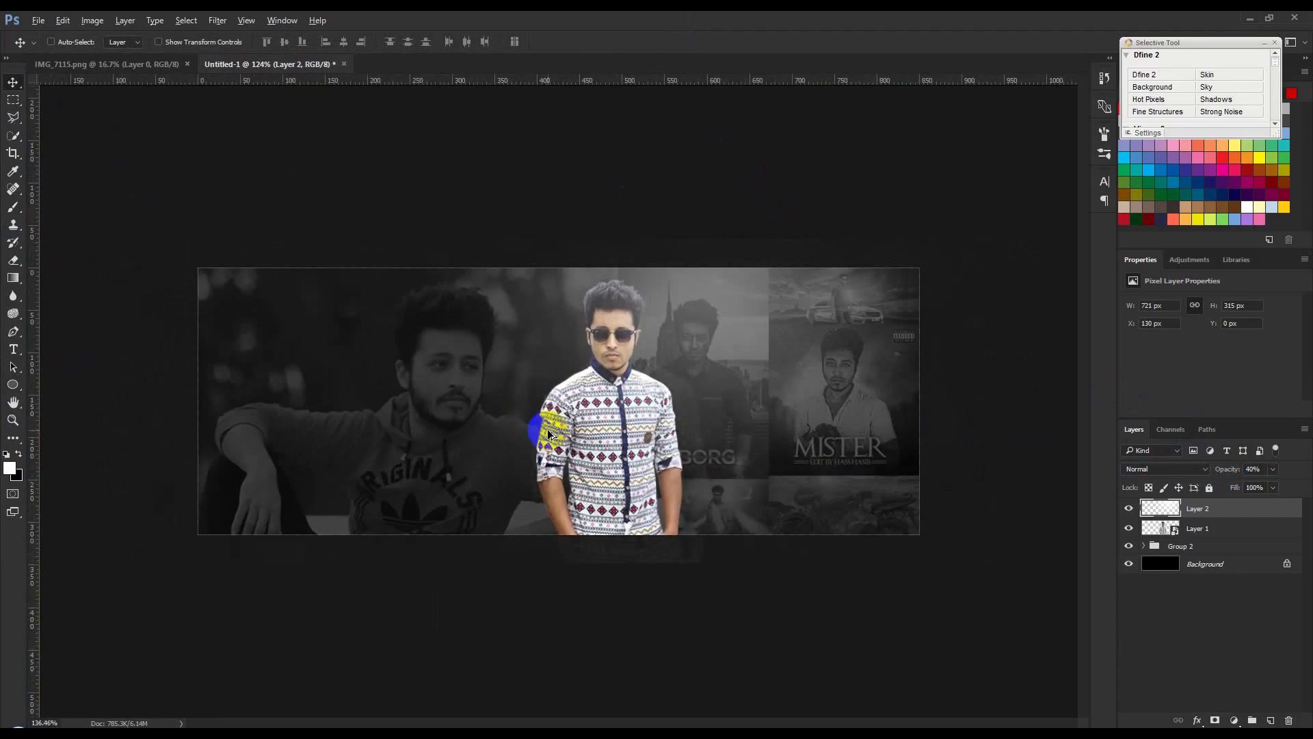
- Select Group 2 and replace the Custom Shape tool's current shapes with the All shape set
{"action": "left_click", "coordinate": [1208, 525]}
{"action": "left_click", "coordinate": [1211, 547]}
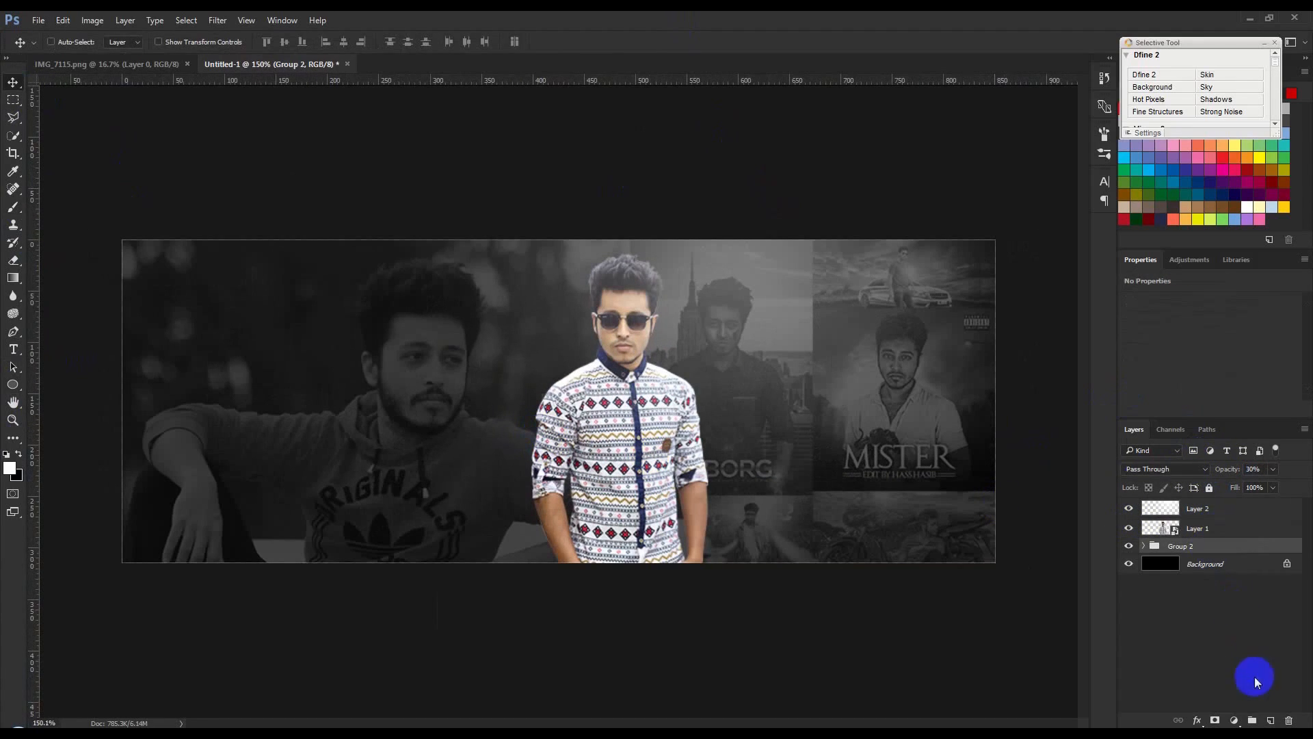
{"action": "scroll", "coordinate": [979, 582], "scroll_direction": "up", "scroll_amount": 2}
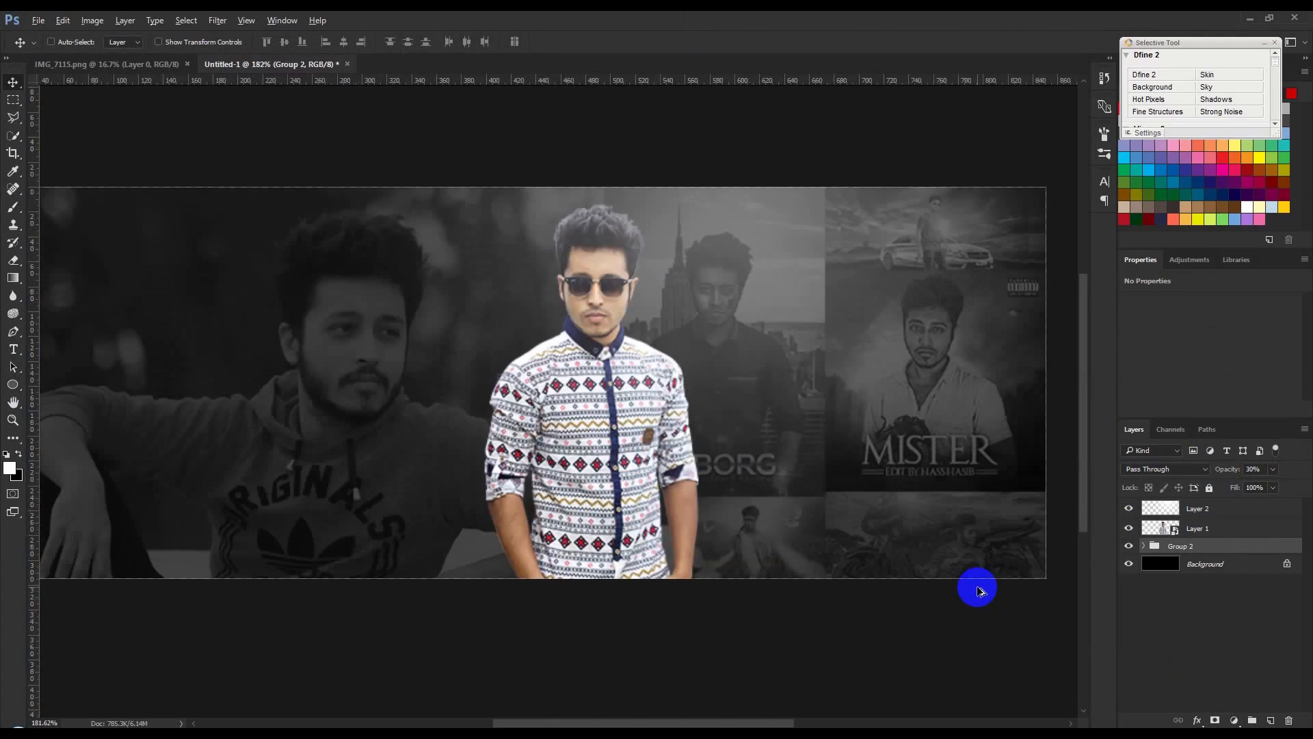
{"action": "left_click_drag", "start_coordinate": [13, 395], "coordinate": [60, 454]}
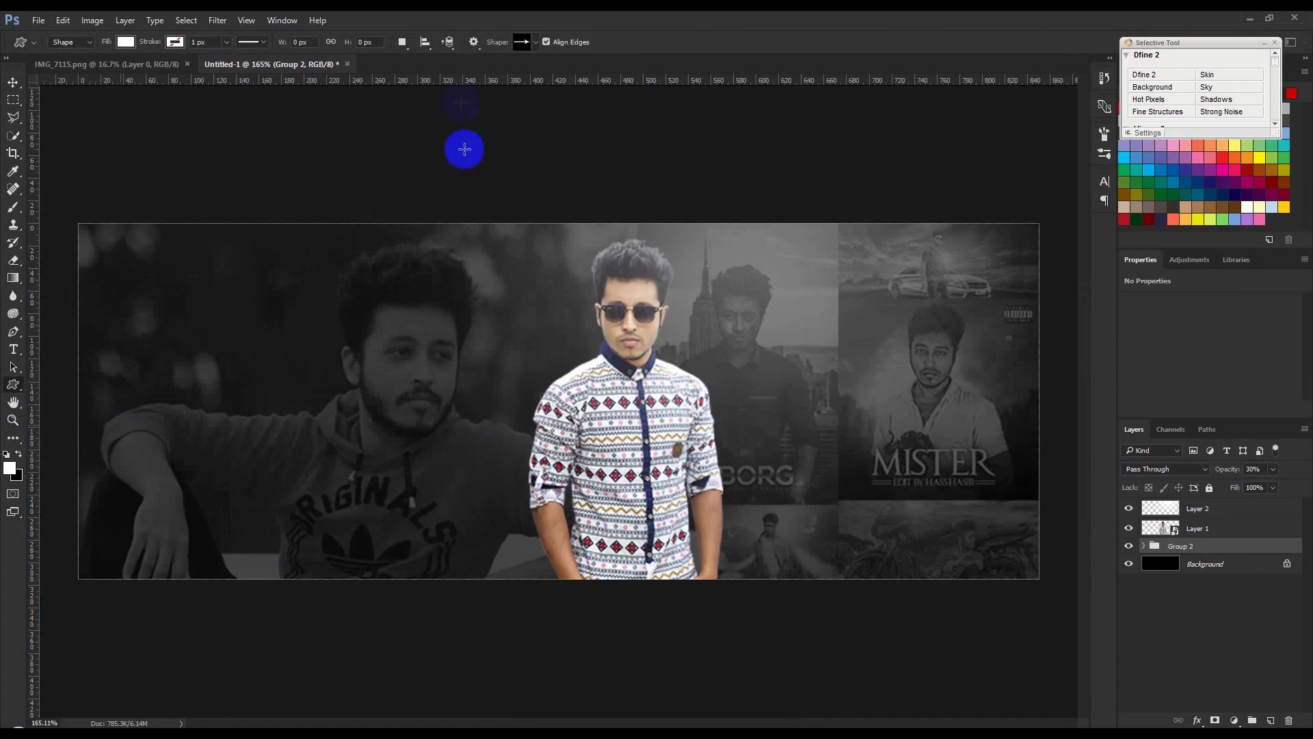
{"action": "left_click", "coordinate": [537, 42]}
{"action": "left_click_drag", "start_coordinate": [607, 147], "coordinate": [988, 440]}
{"action": "left_click", "coordinate": [985, 82]}
{"action": "left_click", "coordinate": [1007, 282]}
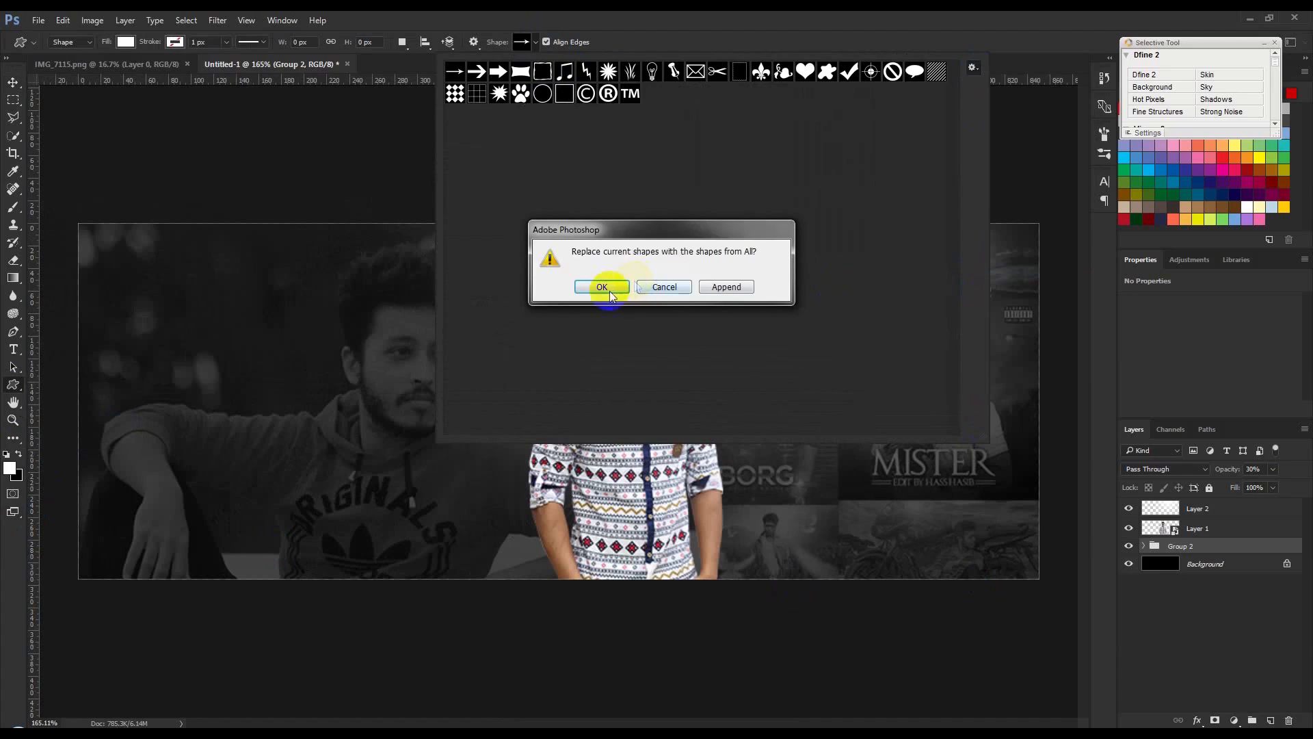
{"action": "left_click", "coordinate": [602, 288]}
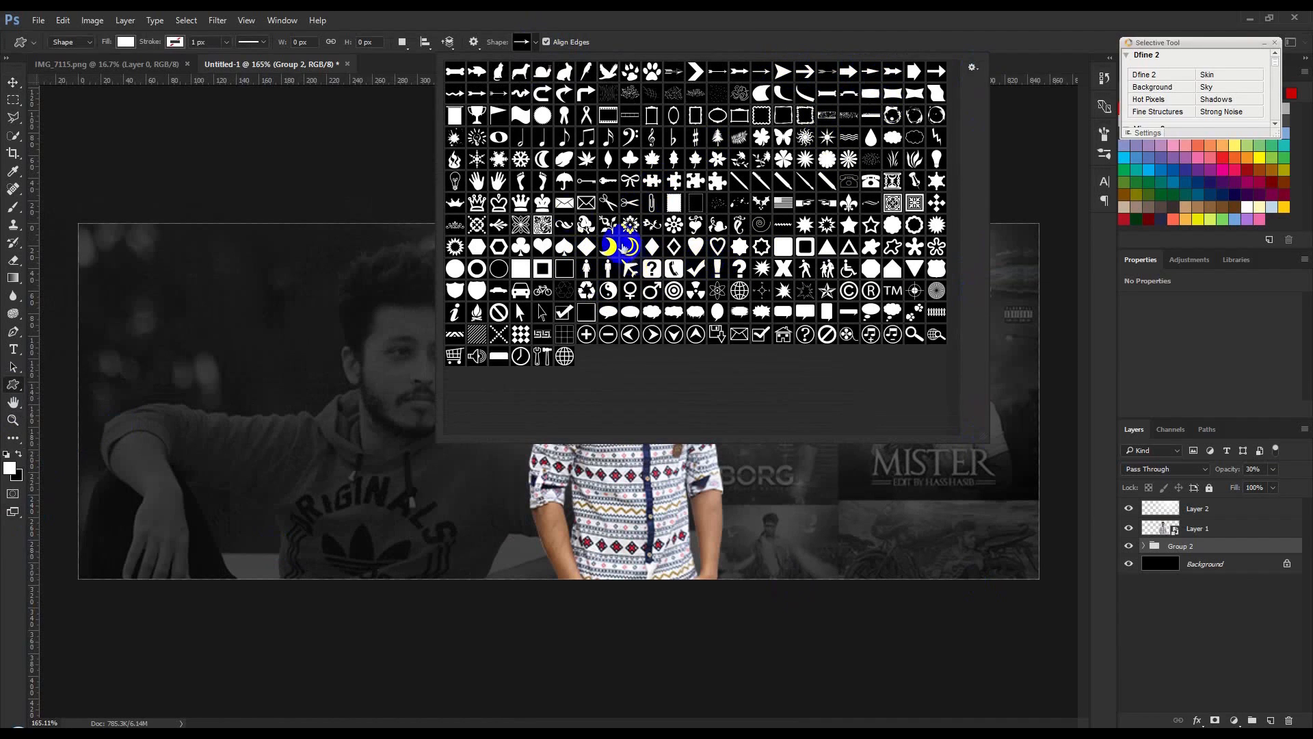
- Draw a triangle custom shape about 34 × 29 px near the cover's lower-right corner and colour it pink (#f06aa7)
{"action": "left_click", "coordinate": [826, 250]}
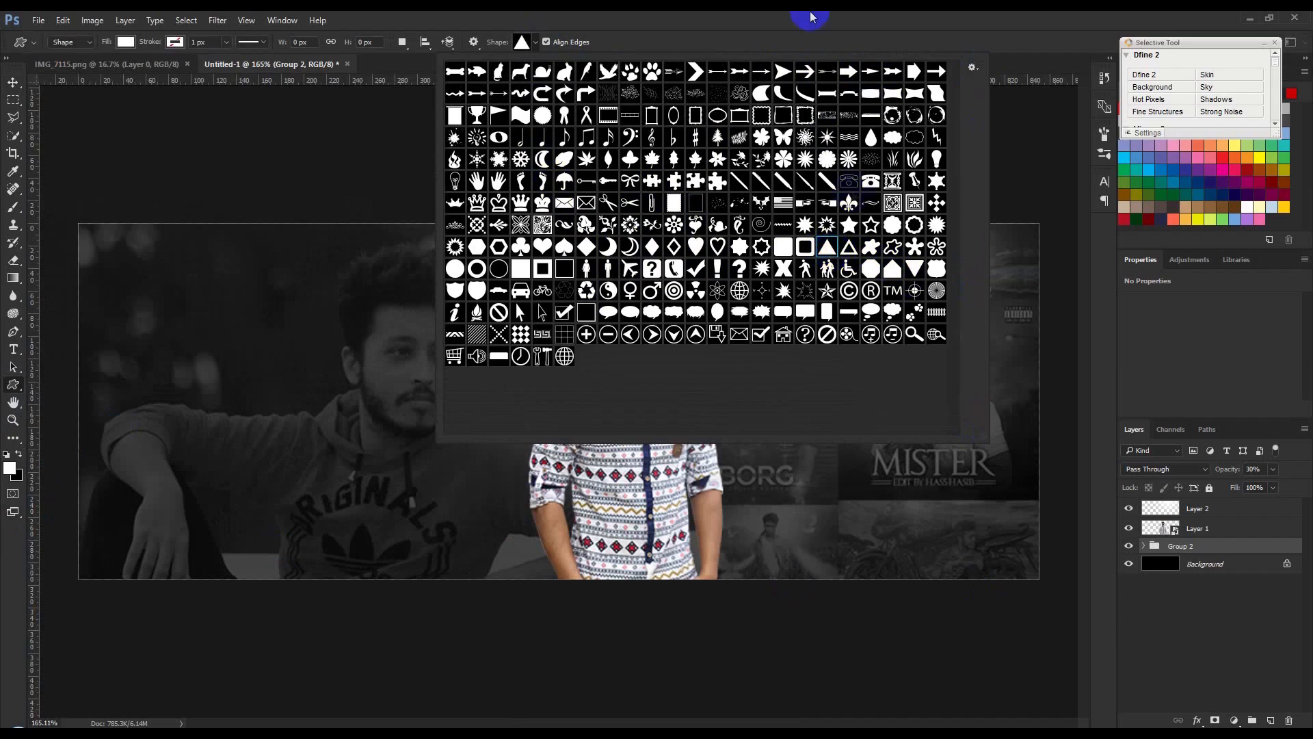
{"action": "left_click_drag", "start_coordinate": [949, 521], "coordinate": [999, 554]}
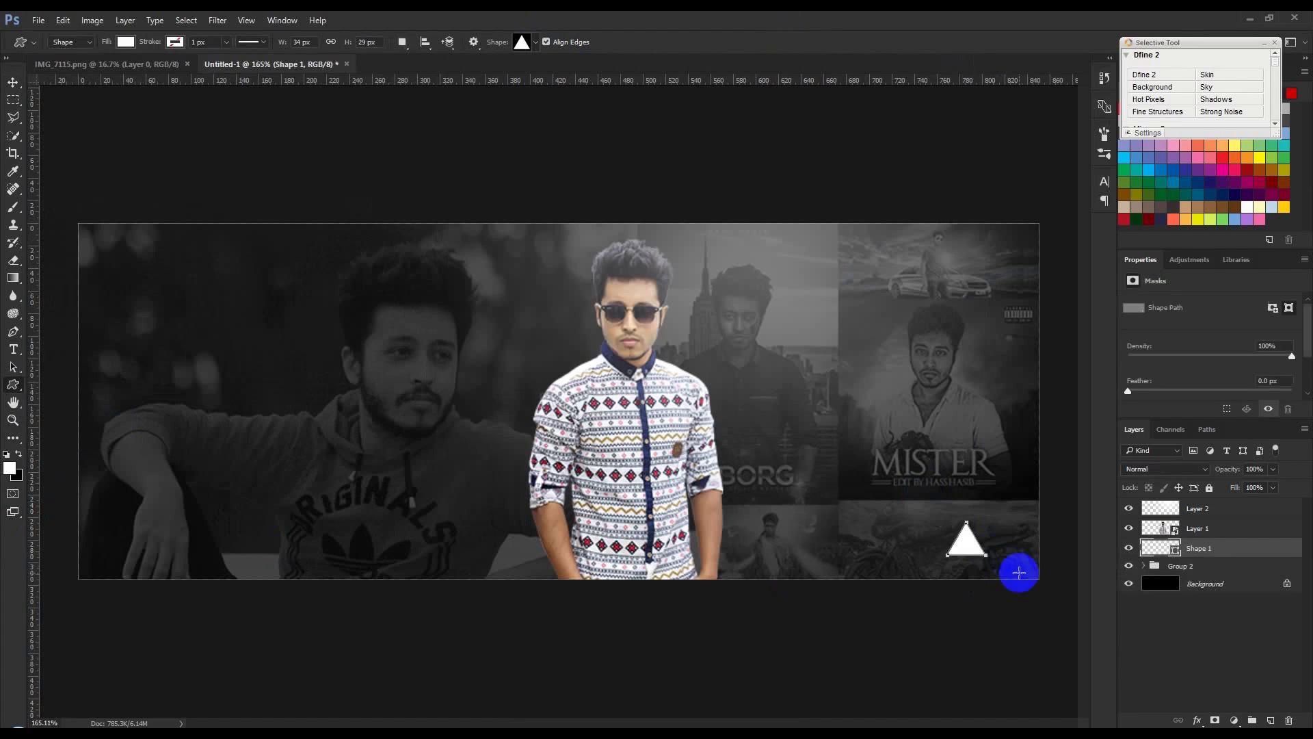
{"action": "left_click", "coordinate": [13, 82]}
{"action": "left_click_drag", "start_coordinate": [997, 558], "coordinate": [1149, 552]}
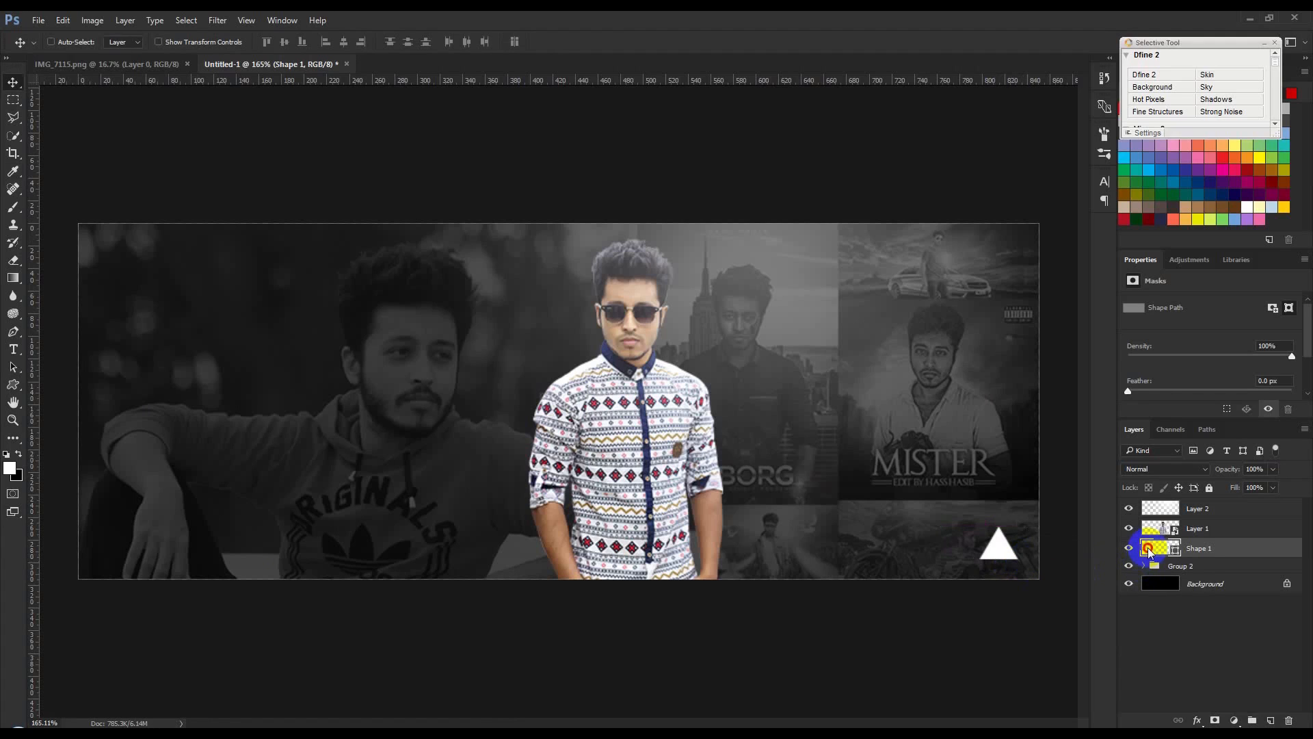
{"action": "double_click", "coordinate": [1149, 552]}
{"action": "left_click", "coordinate": [1258, 220]}
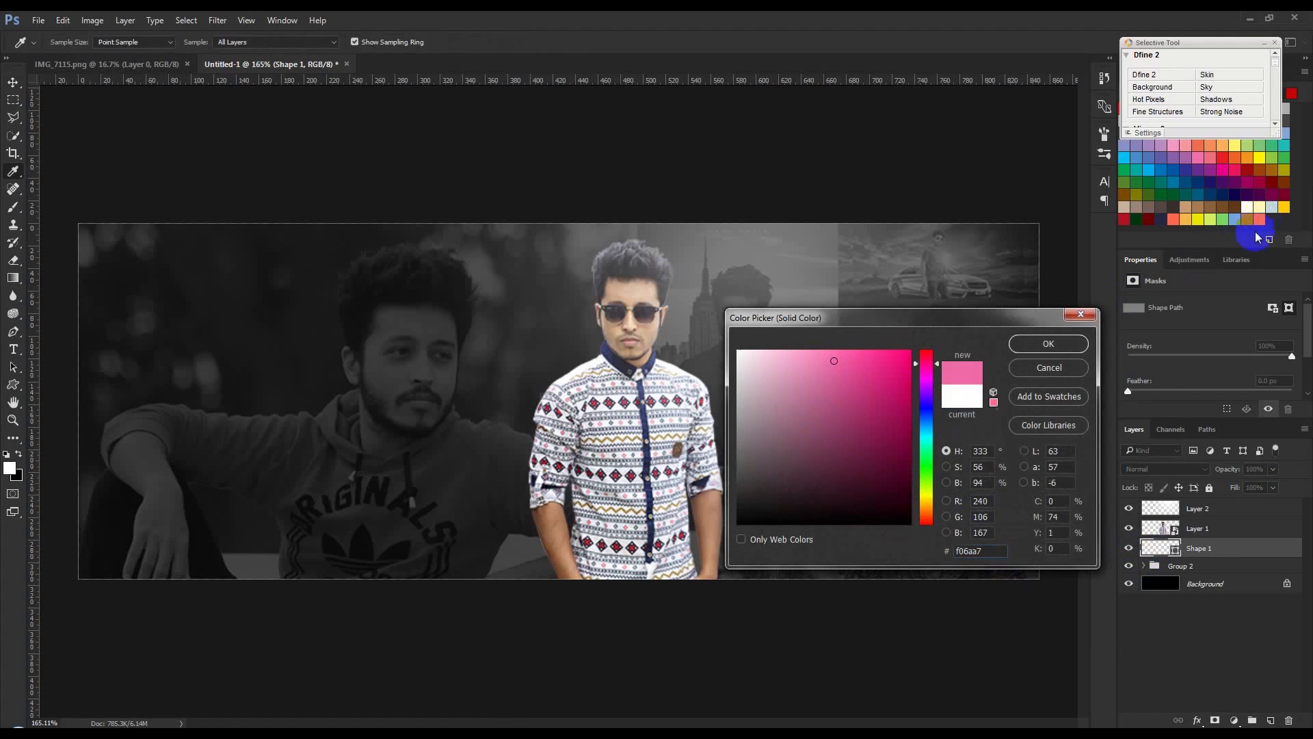
{"action": "left_click", "coordinate": [1050, 344]}
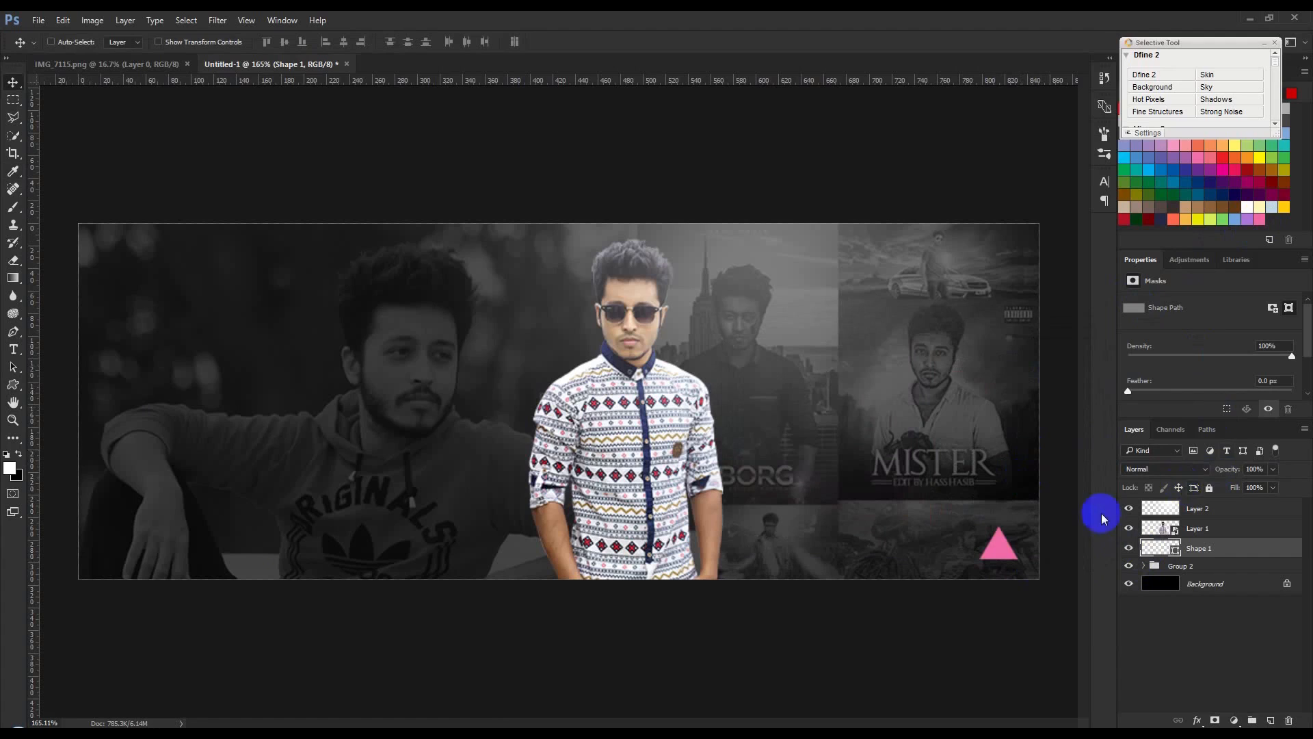
- Place a rotated copy of the pink triangle at about half size to its upper left and recolour the copy green (#78d65e)
{"action": "left_click_drag", "start_coordinate": [1049, 506], "coordinate": [1005, 498]}
{"action": "key", "text": "ctrl+t"}
{"action": "left_click_drag", "start_coordinate": [940, 559], "coordinate": [1027, 569]}
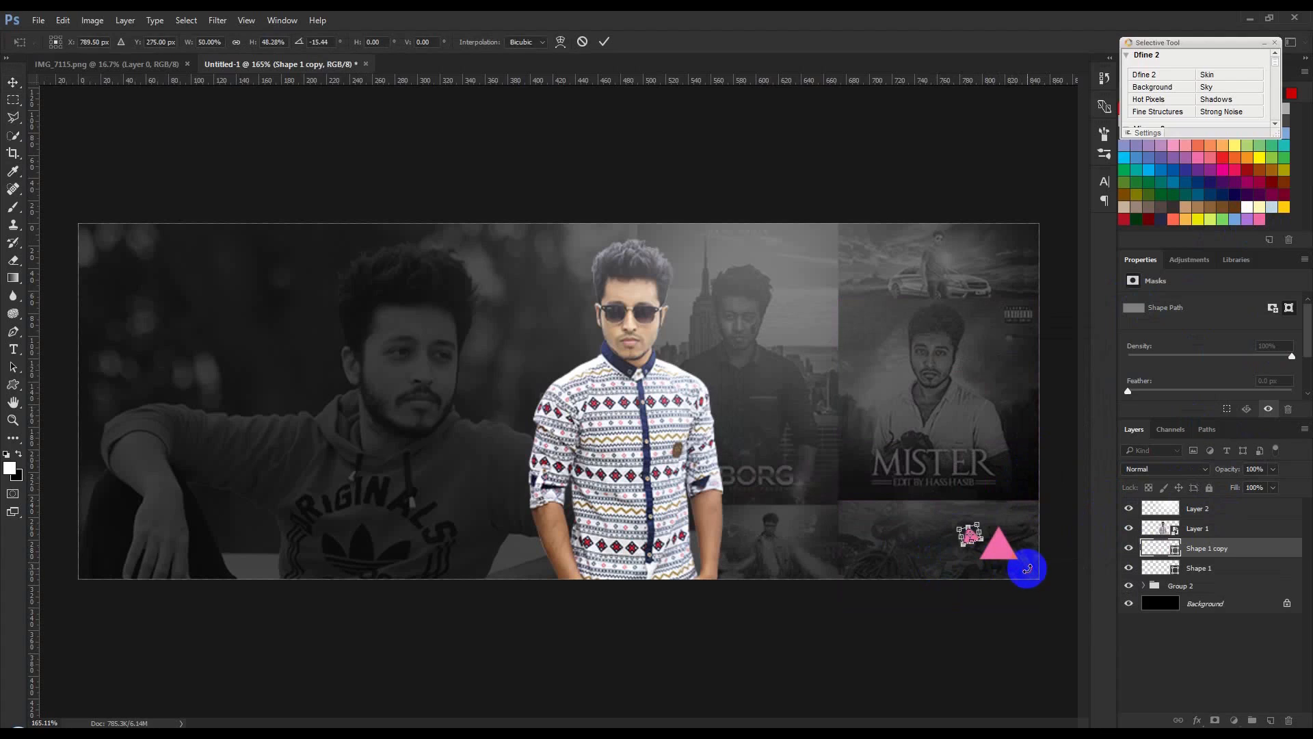
{"action": "key", "text": "Return"}
{"action": "double_click", "coordinate": [1161, 548]}
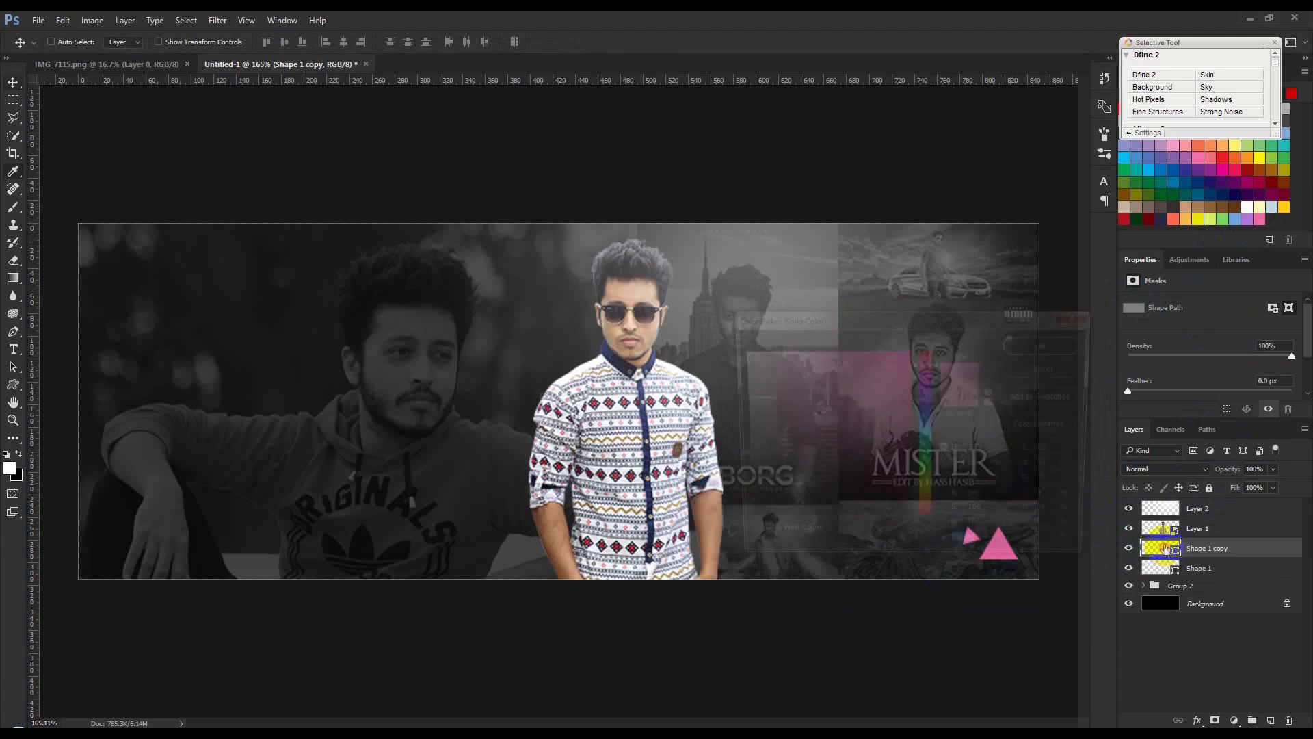
{"action": "left_click", "coordinate": [1229, 221]}
{"action": "left_click", "coordinate": [1063, 345]}
- Place a larger, left-pointing copy of the green triangle above and right of the pink one and recolour the copy yellow
{"action": "key", "text": "v"}
{"action": "left_click_drag", "start_coordinate": [982, 519], "coordinate": [1045, 518]}
{"action": "key", "text": "ctrl+t"}
{"action": "key", "text": "Return"}
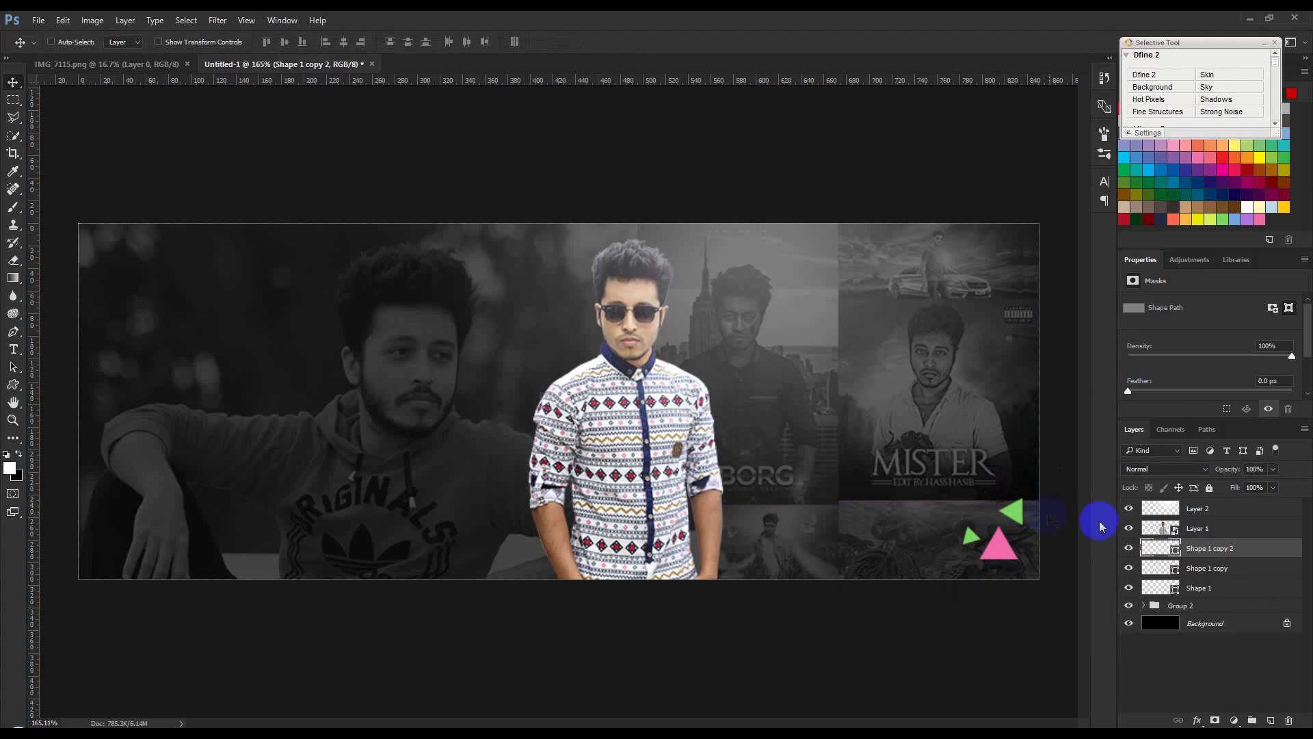
{"action": "double_click", "coordinate": [1161, 548]}
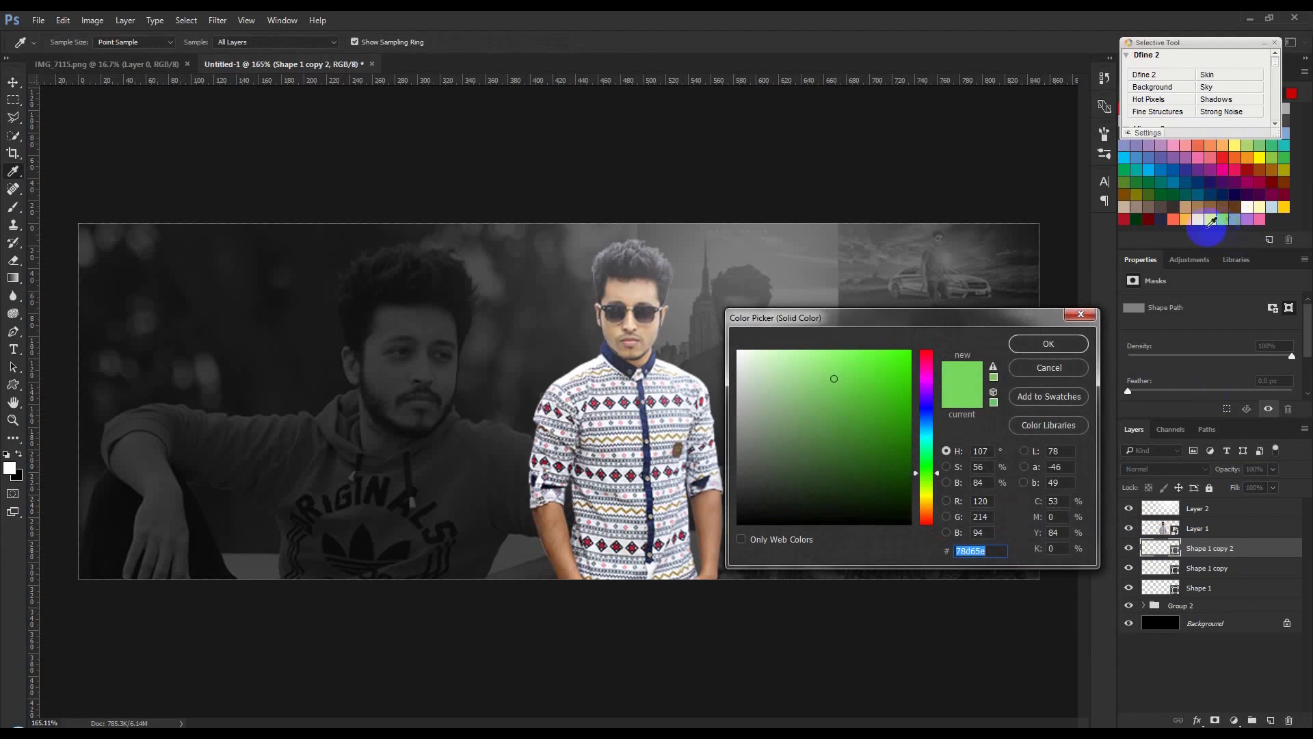
{"action": "left_click", "coordinate": [1201, 221]}
{"action": "left_click", "coordinate": [1046, 344]}
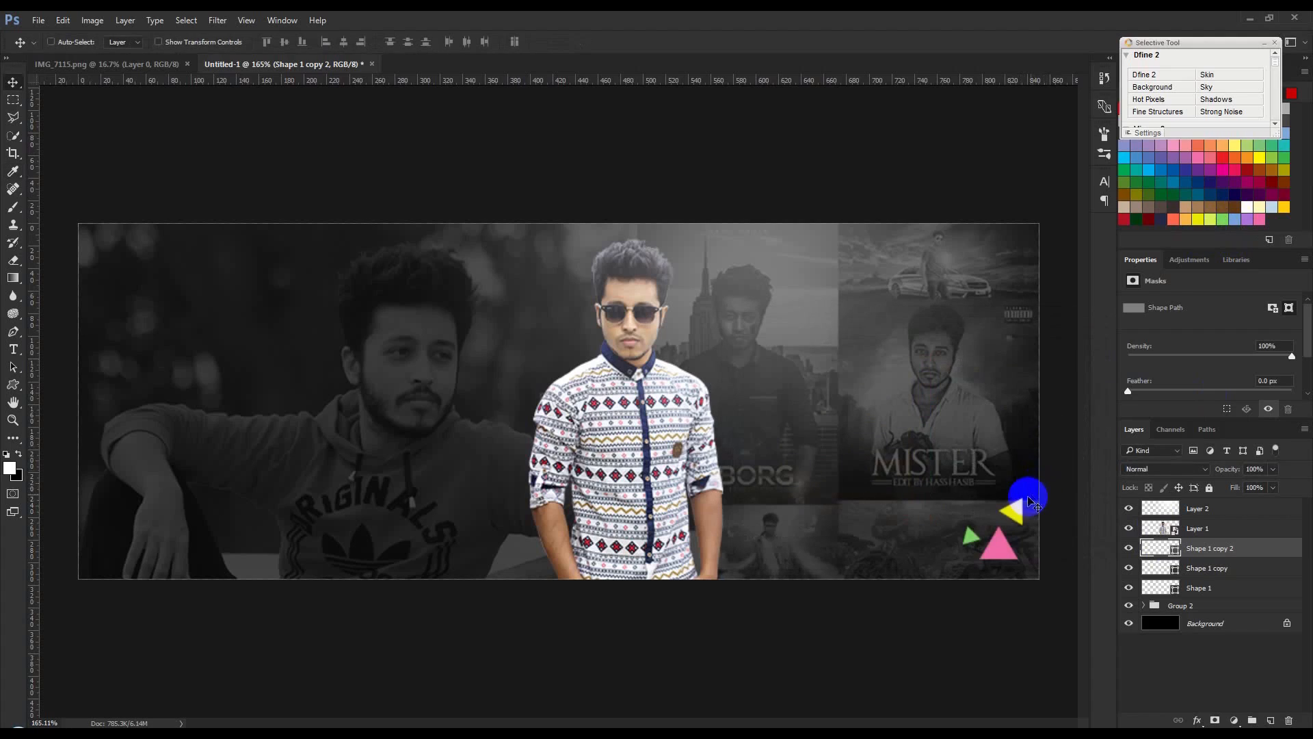
- Place a small rotated copy of the yellow triangle above the green one and recolour the copy orange-red (#fe674c)
{"action": "left_click_drag", "start_coordinate": [1019, 502], "coordinate": [1043, 490]}
{"action": "key", "text": "ctrl+t"}
{"action": "key", "text": "Return"}
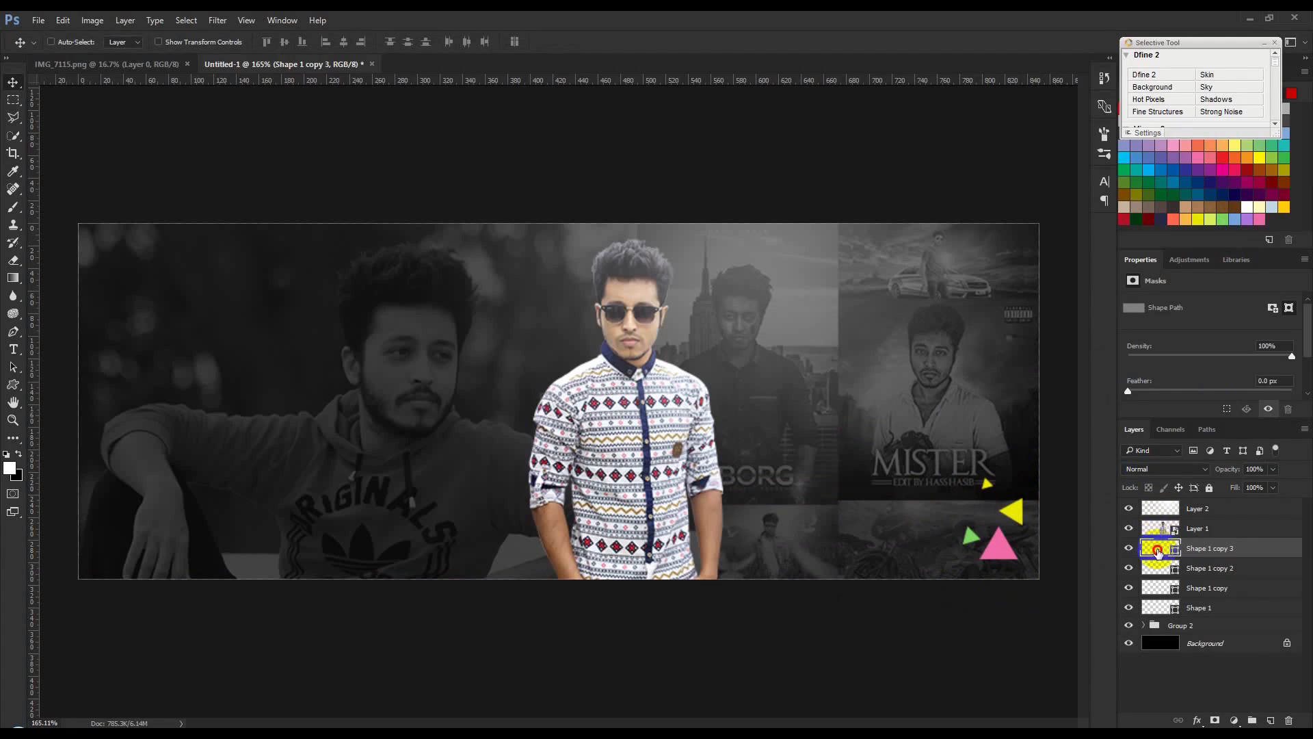
{"action": "double_click", "coordinate": [1157, 551]}
{"action": "left_click", "coordinate": [1174, 219]}
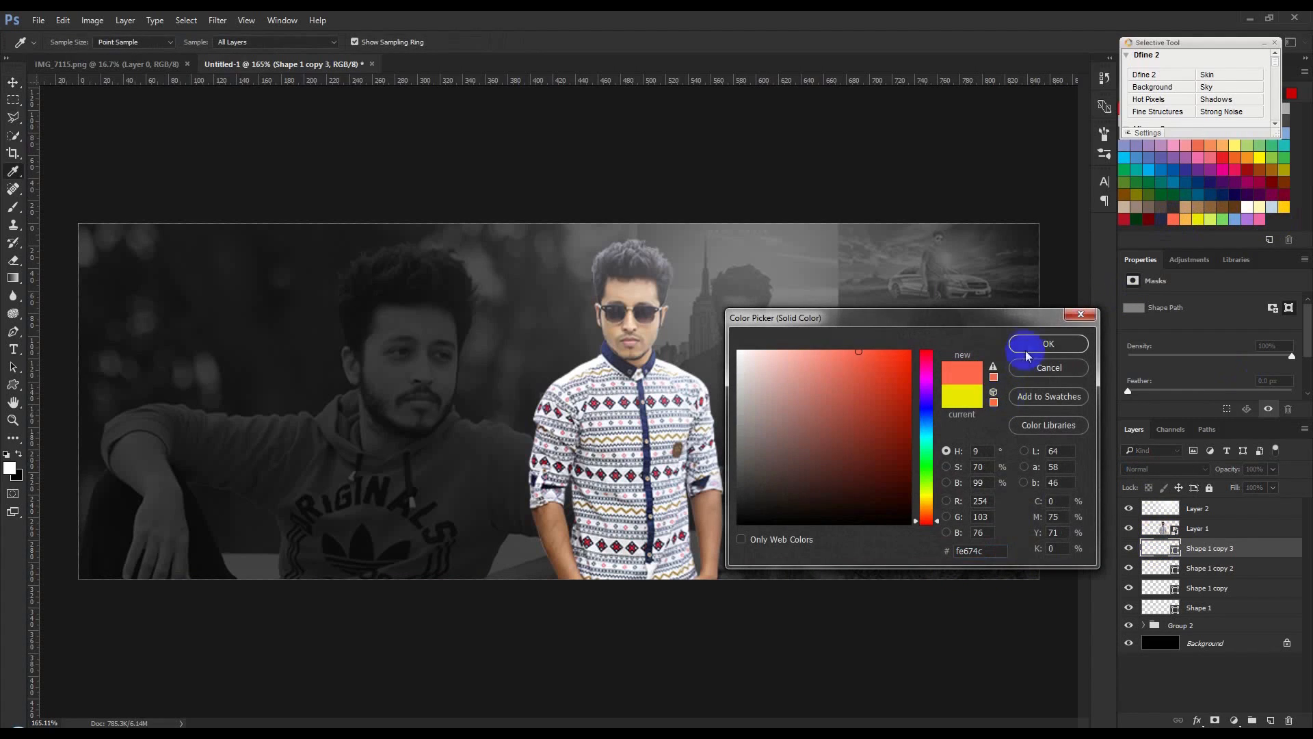
{"action": "left_click", "coordinate": [1027, 354]}
{"action": "key", "text": "v"}
{"action": "mouse_move", "coordinate": [1009, 402]}
{"action": "left_mouse_down"}
{"action": "mouse_move", "coordinate": [1017, 425]}
{"action": "mouse_move", "coordinate": [1004, 403]}
{"action": "left_mouse_up"}
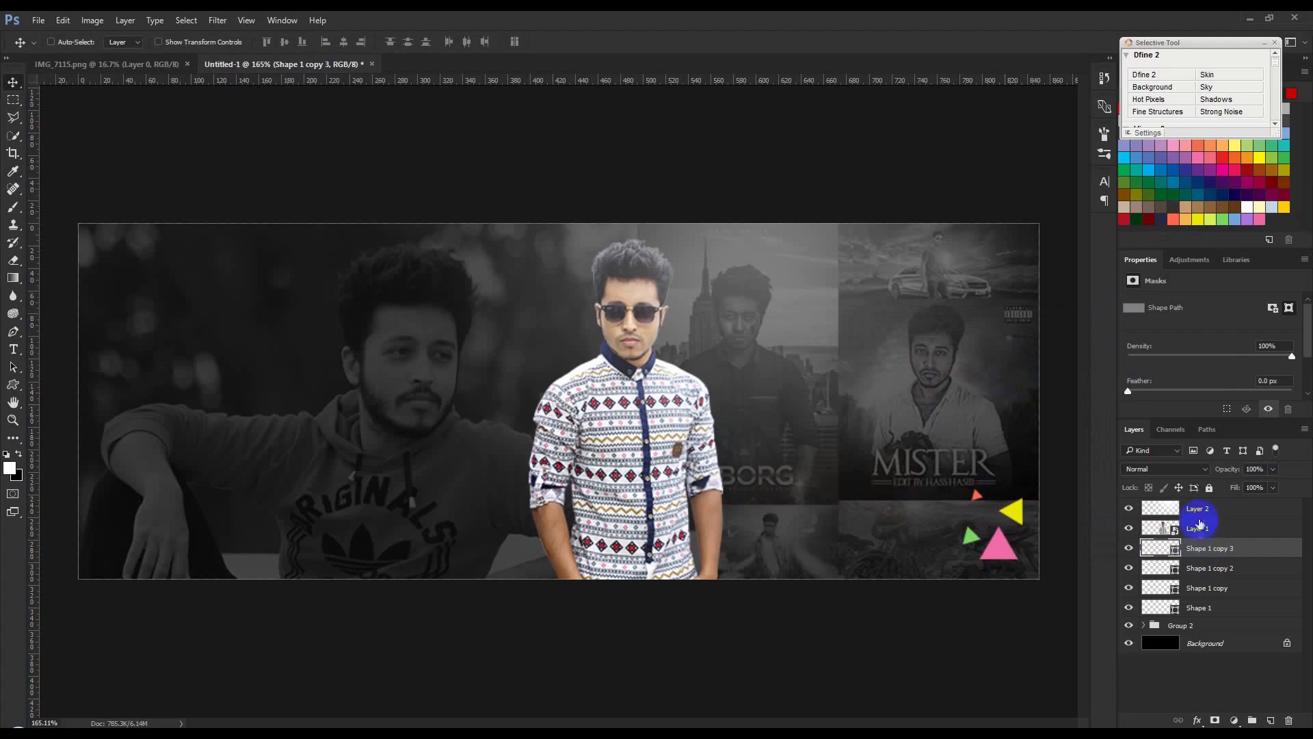
- Shift all four triangles slightly down together, then try merging their layers and undo the merge
{"action": "left_click", "coordinate": [1202, 602], "text": "shift"}
{"action": "left_click_drag", "start_coordinate": [1051, 566], "coordinate": [1063, 549]}
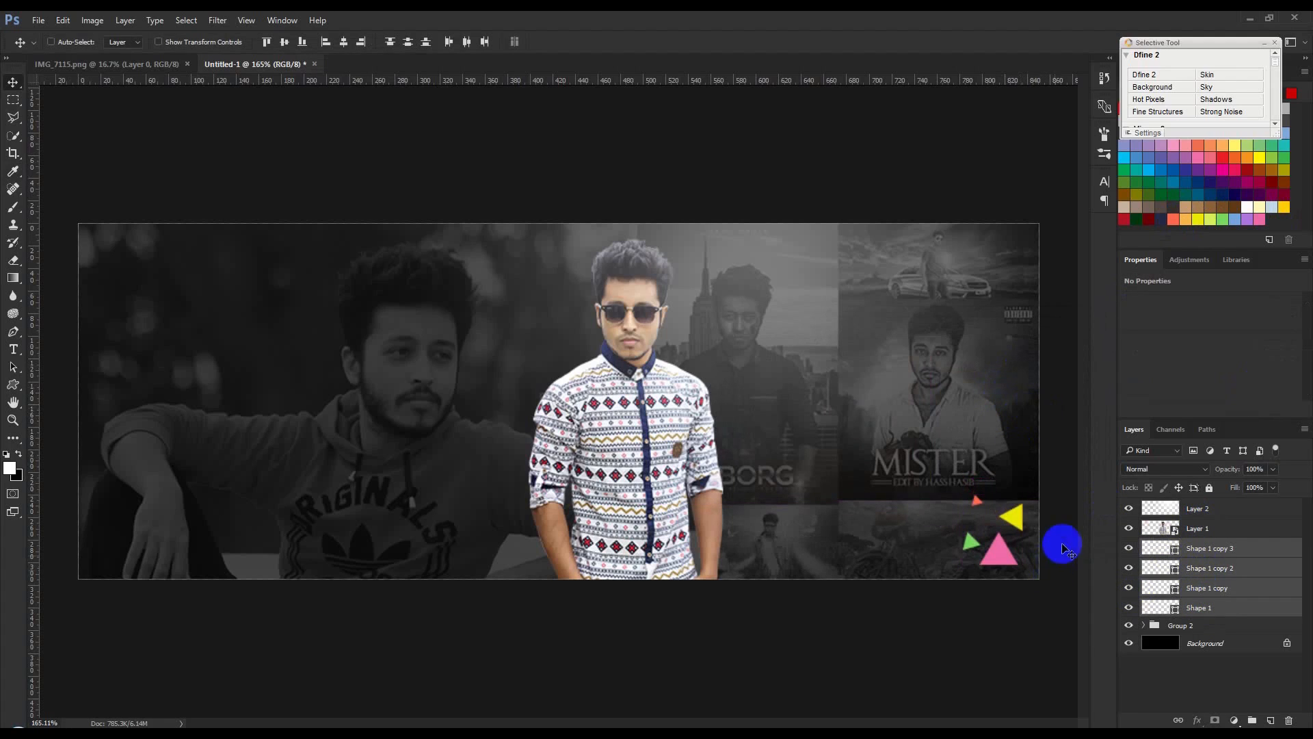
{"action": "key", "text": "ctrl+e"}
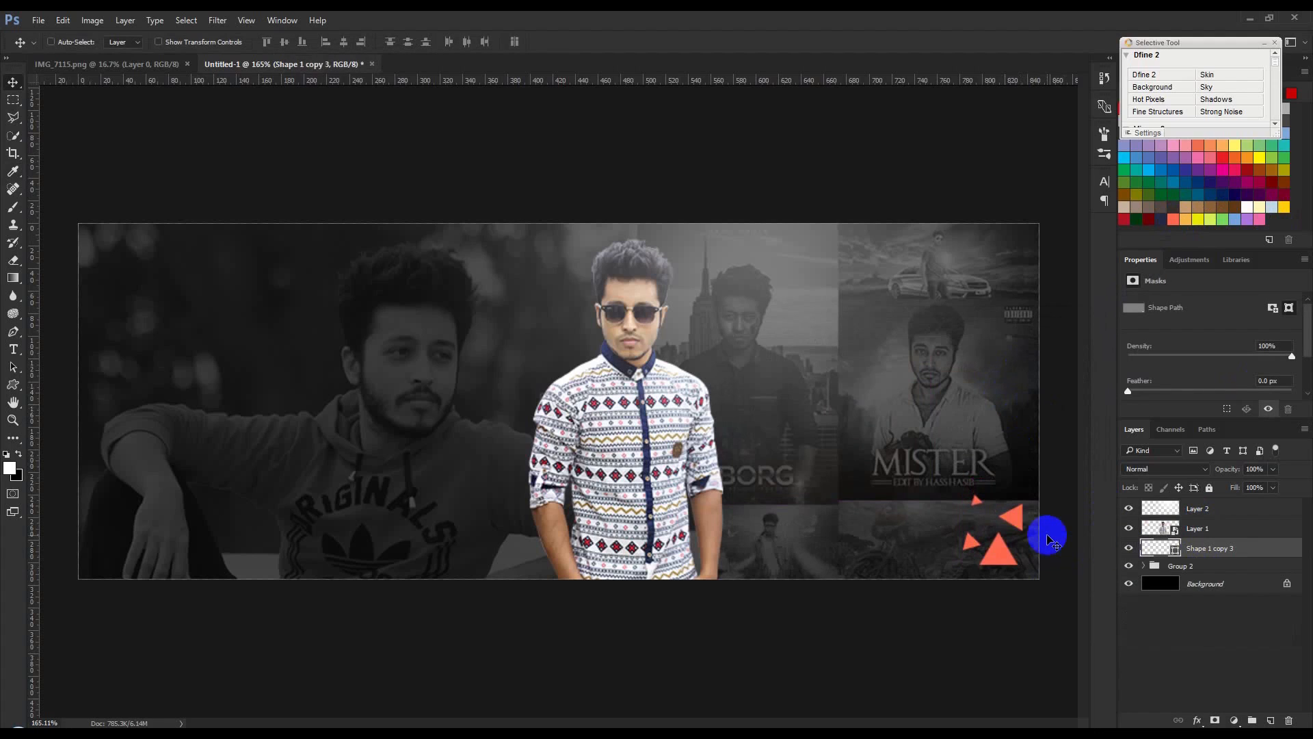
{"action": "key", "text": "ctrl+z"}
- Copy the four triangles to the cover's upper-left corner, enlarged to about 196% with the pink one pointing left, and merge the copies into one layer
{"action": "left_click_drag", "start_coordinate": [1043, 547], "coordinate": [14, 287]}
{"action": "key", "text": "ctrl+t"}
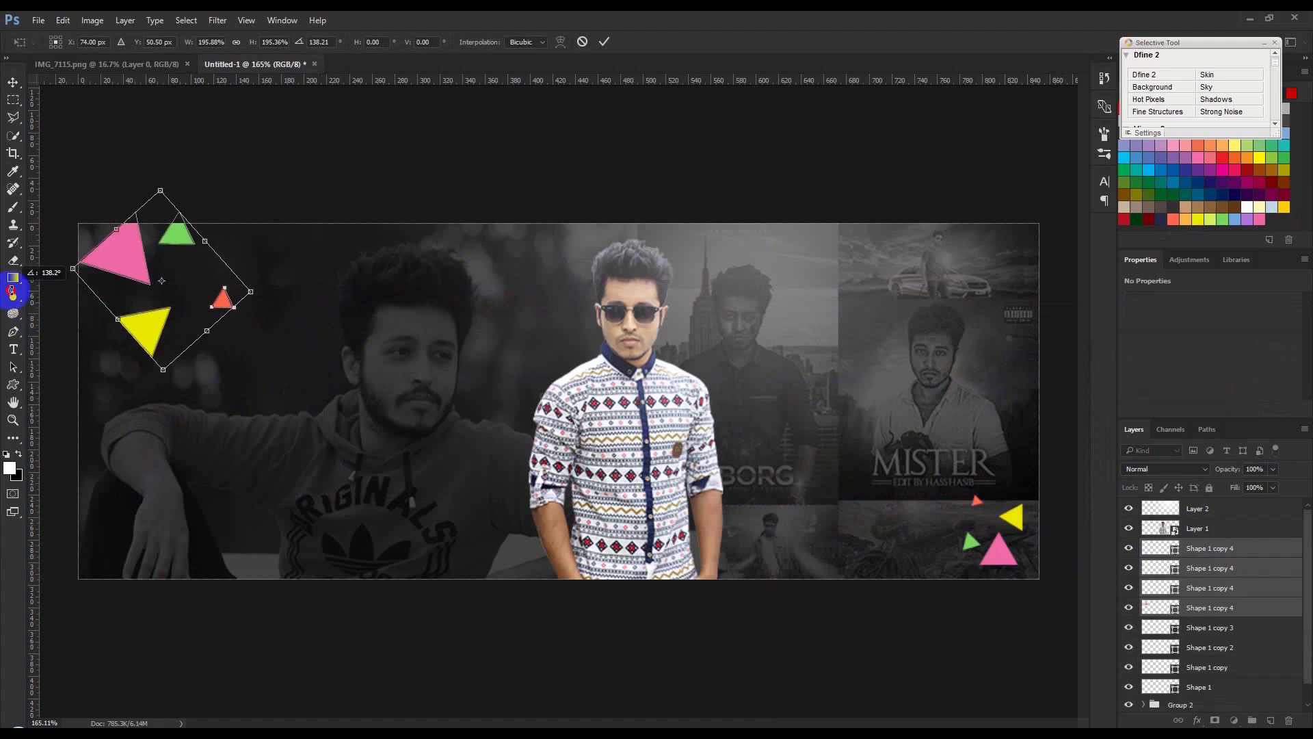
{"action": "left_click_drag", "start_coordinate": [158, 281], "coordinate": [173, 304]}
{"action": "left_click_drag", "start_coordinate": [168, 326], "coordinate": [142, 293]}
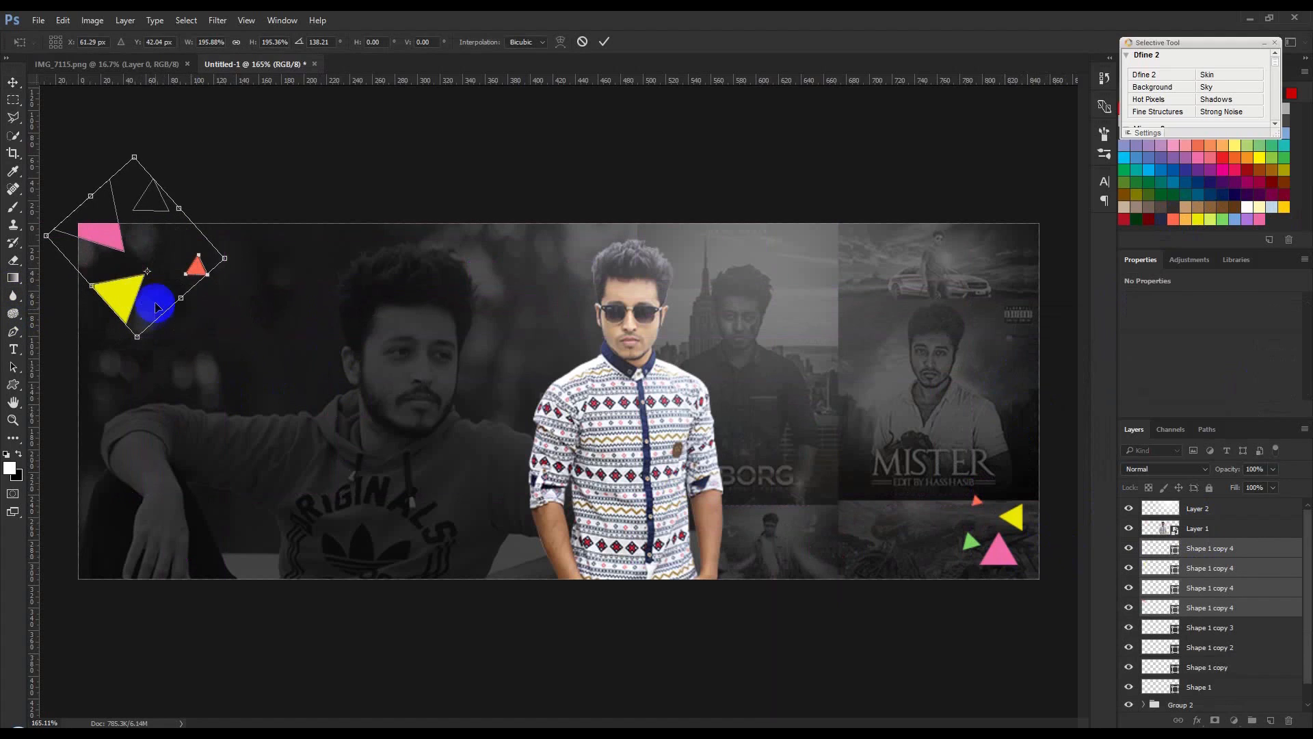
{"action": "left_click_drag", "start_coordinate": [302, 348], "coordinate": [291, 382]}
{"action": "left_click_drag", "start_coordinate": [143, 249], "coordinate": [165, 312]}
{"action": "key", "text": "Return"}
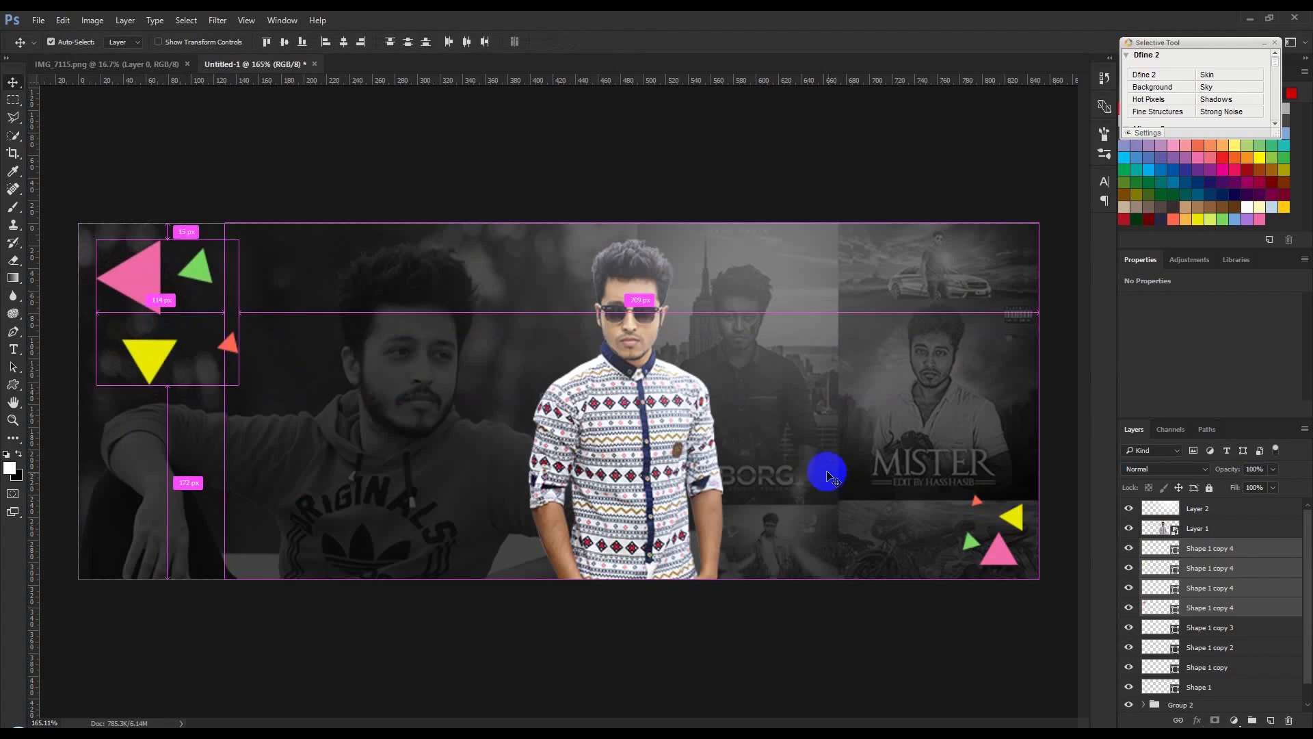
{"action": "key", "text": "ctrl+e"}
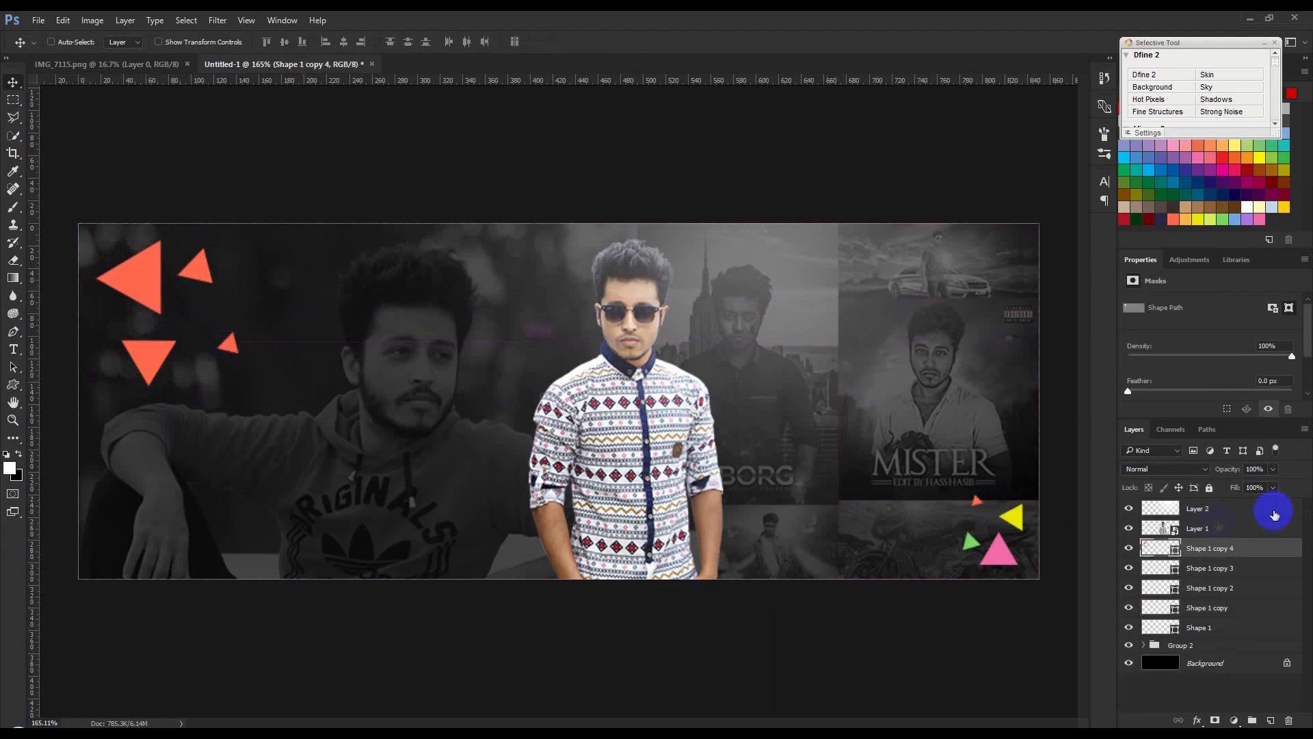
- Recolour the merged triangles in the cover's upper-left area white (#ffffff) and reduce their layer opacity to 20%
{"action": "double_click", "coordinate": [1164, 553]}
{"action": "left_click", "coordinate": [740, 352]}
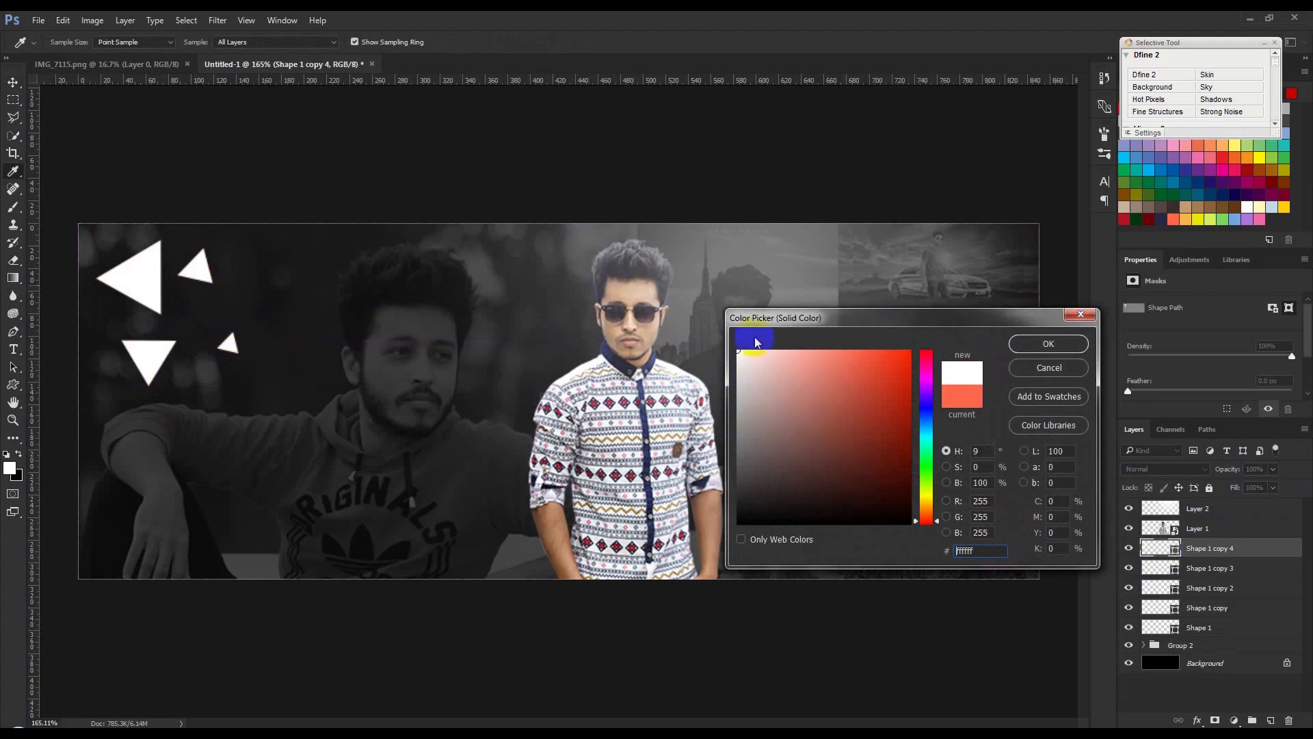
{"action": "left_click", "coordinate": [1047, 344]}
{"action": "key", "text": "v"}
{"action": "key", "text": "5"}
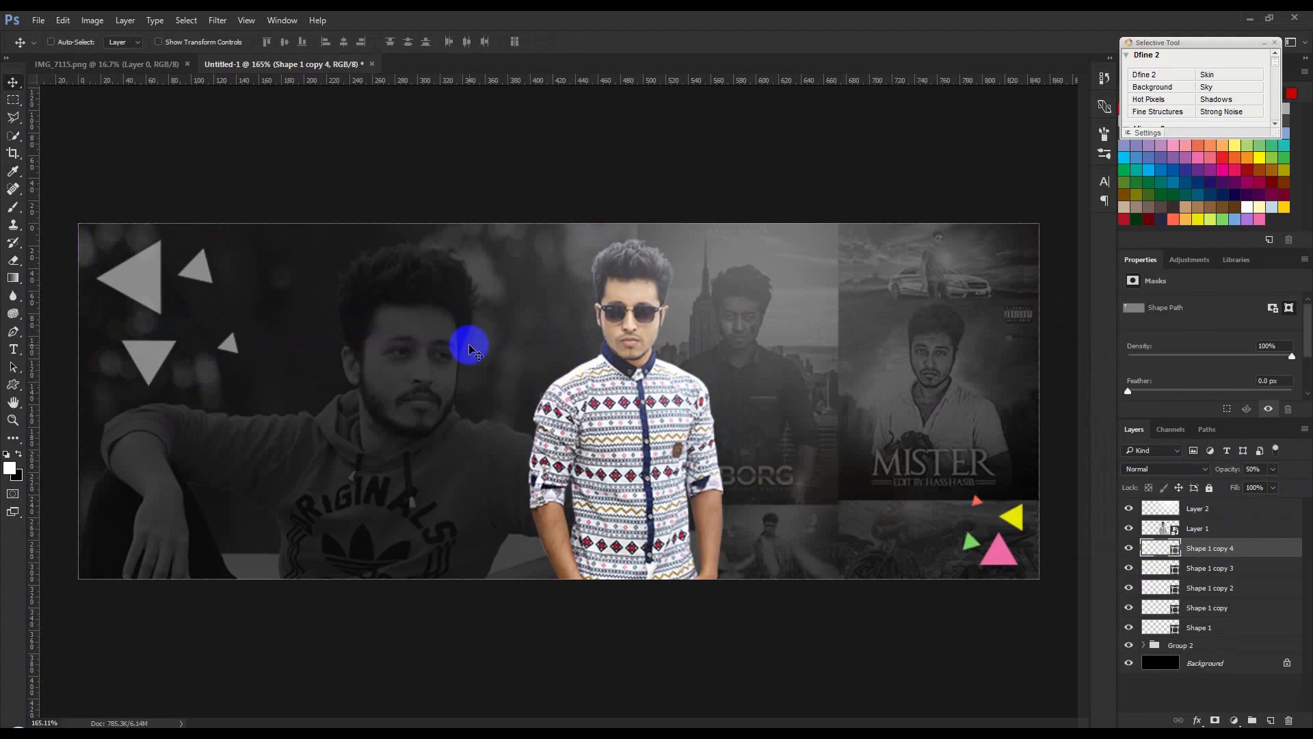
{"action": "key", "text": "2"}
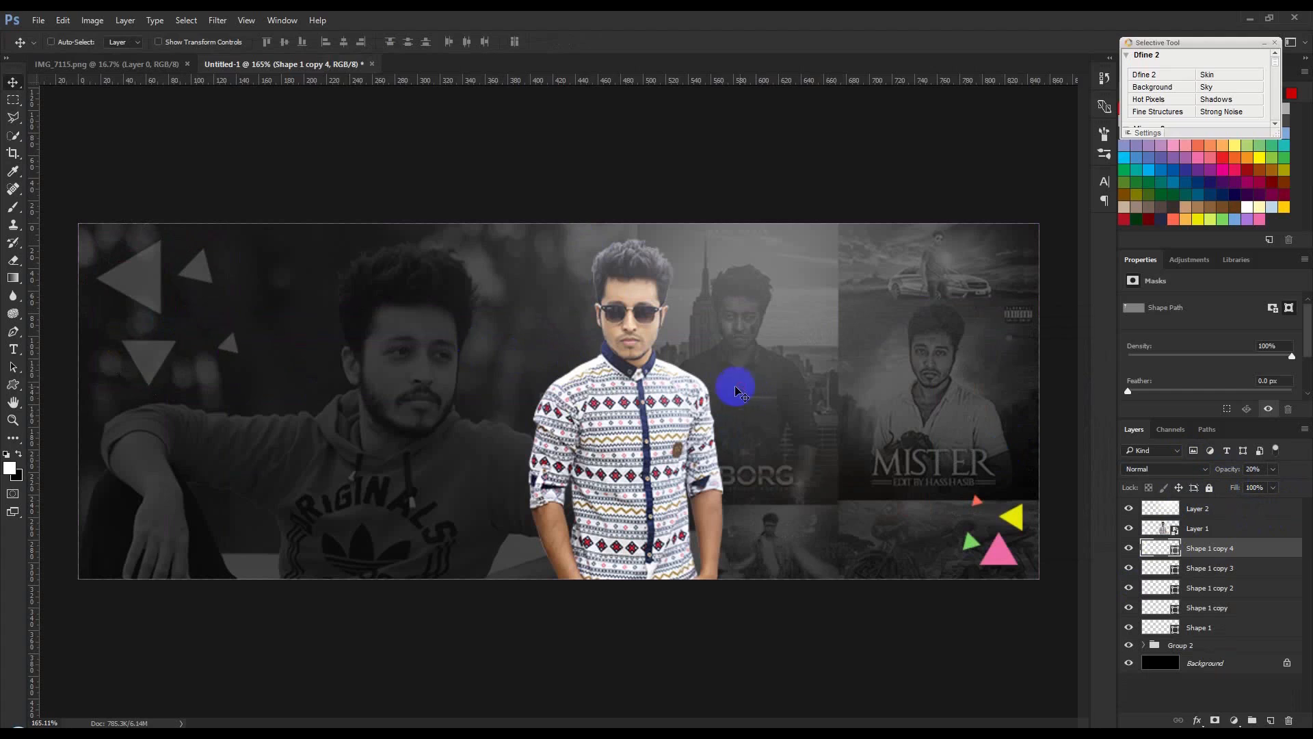
- Place two transformed copies of the faded white triangles, one along the bottom edge beside the portrait and one around the coloured triangles
{"action": "left_click_drag", "start_coordinate": [228, 327], "coordinate": [495, 571]}
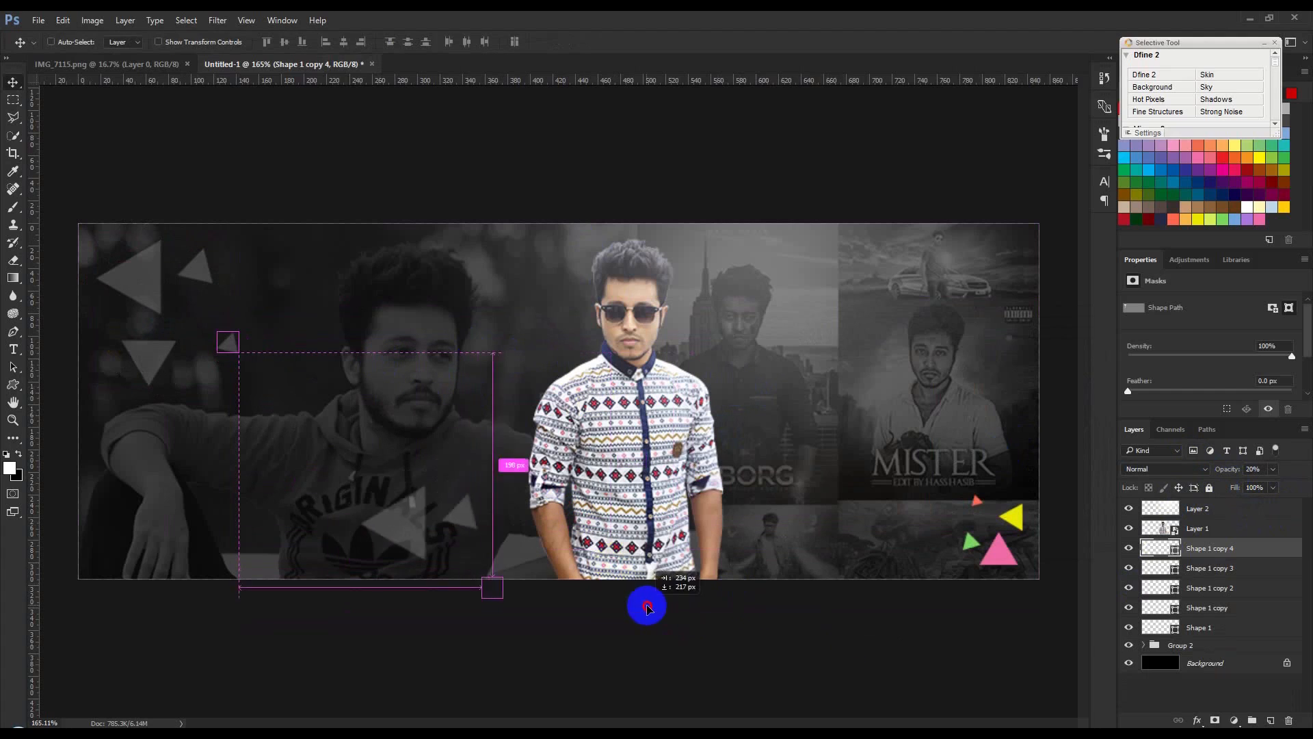
{"action": "key", "text": "ctrl+t"}
{"action": "left_click_drag", "start_coordinate": [721, 624], "coordinate": [653, 439]}
{"action": "left_click_drag", "start_coordinate": [537, 567], "coordinate": [1055, 468]}
{"action": "key", "text": "Return"}
{"action": "key", "text": "ctrl+t"}
{"action": "left_click_drag", "start_coordinate": [1049, 572], "coordinate": [841, 532]}
{"action": "left_click_drag", "start_coordinate": [1060, 413], "coordinate": [1028, 456]}
{"action": "key", "text": "Return"}
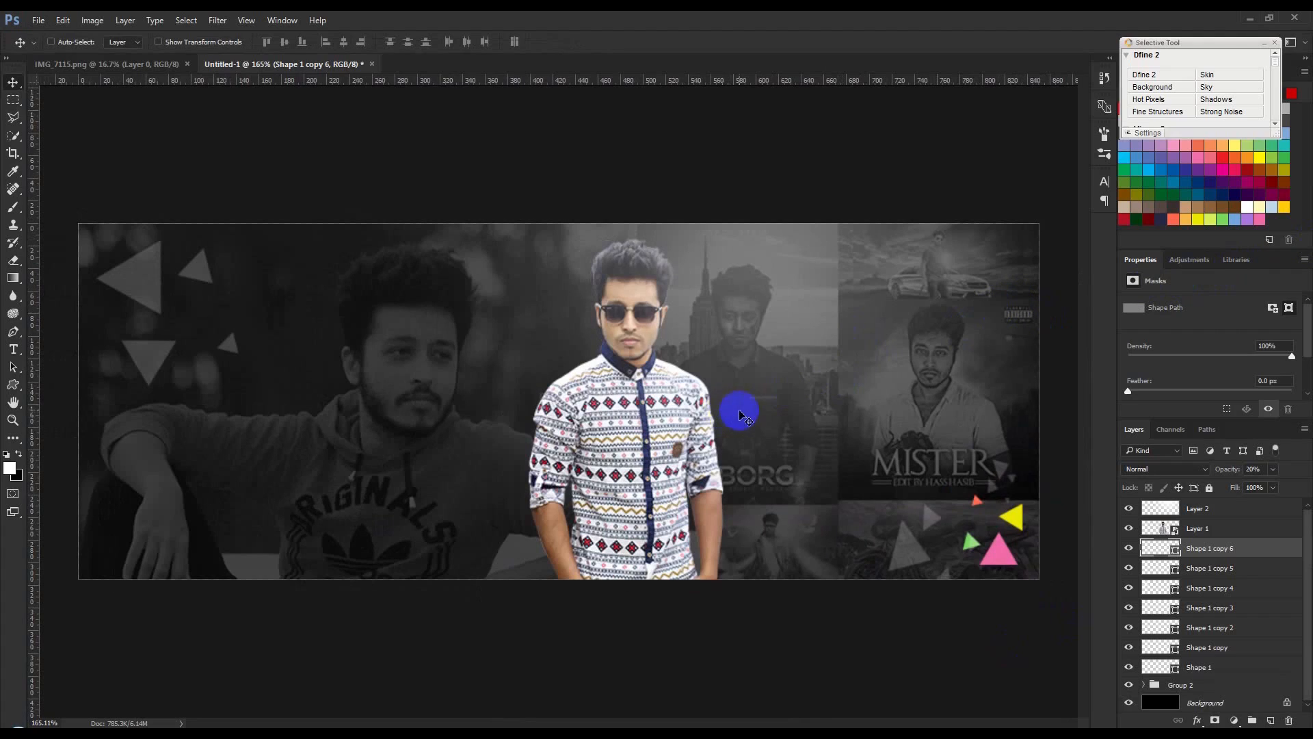
- Place icon.png from the computer, shrink it to about 45 × 60 px right of the portrait and move its layer to the top
{"action": "left_click", "coordinate": [15, 730]}
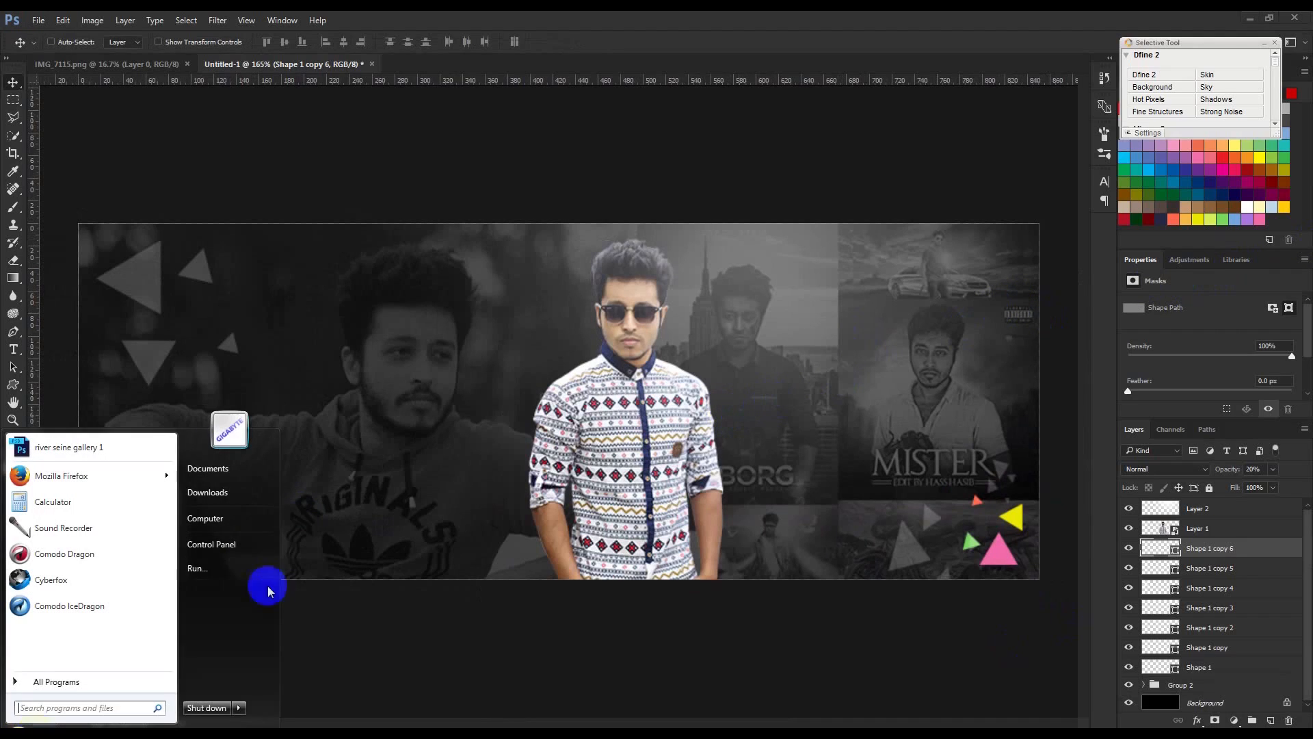
{"action": "left_click", "coordinate": [221, 521]}
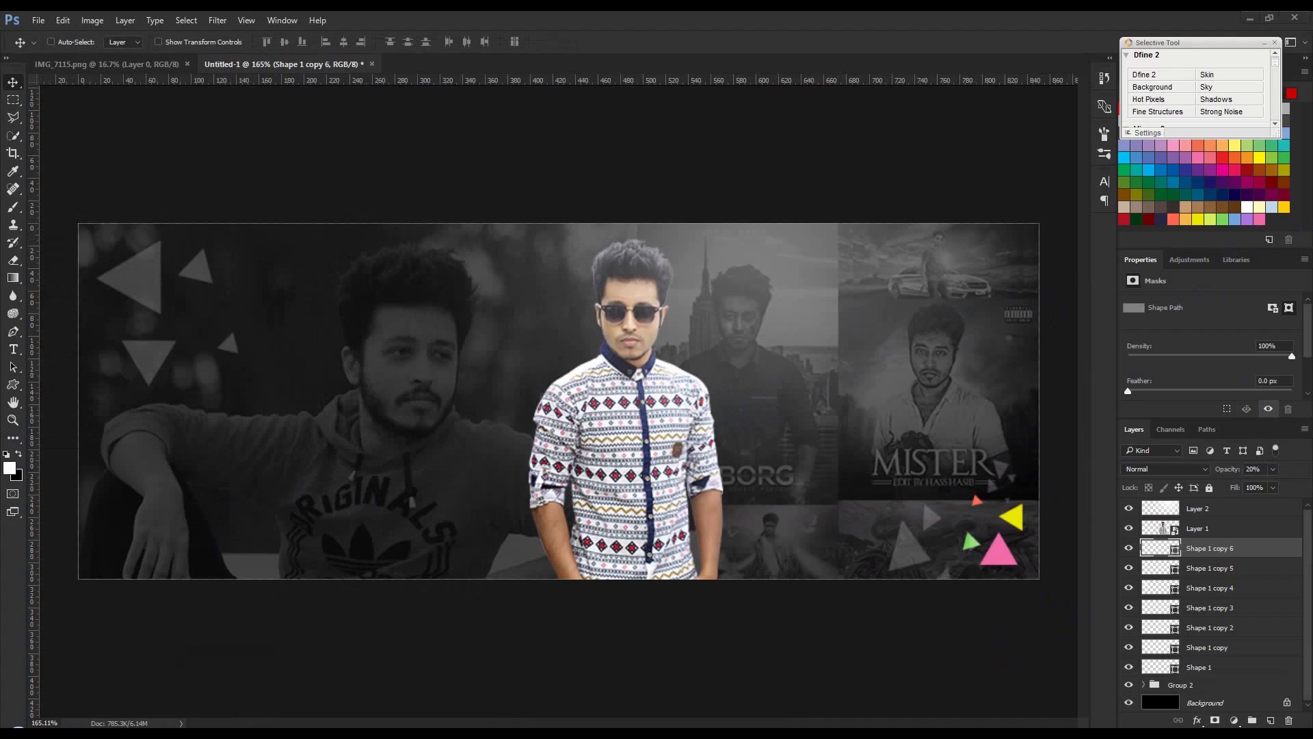
{"action": "left_click_drag", "start_coordinate": [754, 329], "coordinate": [818, 367]}
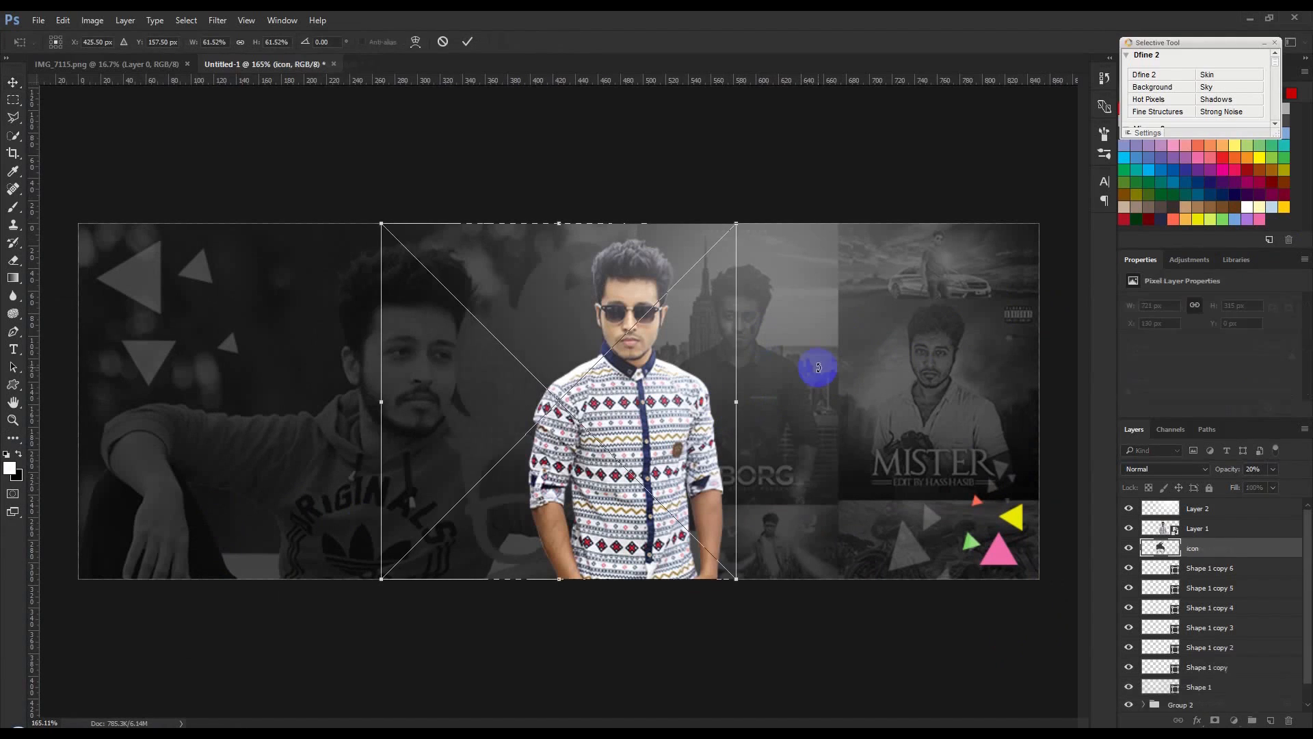
{"action": "left_click_drag", "start_coordinate": [705, 290], "coordinate": [1011, 244]}
{"action": "left_click_drag", "start_coordinate": [1041, 185], "coordinate": [881, 305]}
{"action": "left_click_drag", "start_coordinate": [858, 358], "coordinate": [787, 381]}
{"action": "key", "text": "Return"}
{"action": "left_click_drag", "start_coordinate": [1225, 540], "coordinate": [1204, 506]}
- Add a Gradient Overlay effect to the icon layer and open its gradient for editing
{"action": "scroll", "coordinate": [869, 409], "scroll_direction": "up", "scroll_amount": 3}
{"action": "double_click", "coordinate": [1256, 510]}
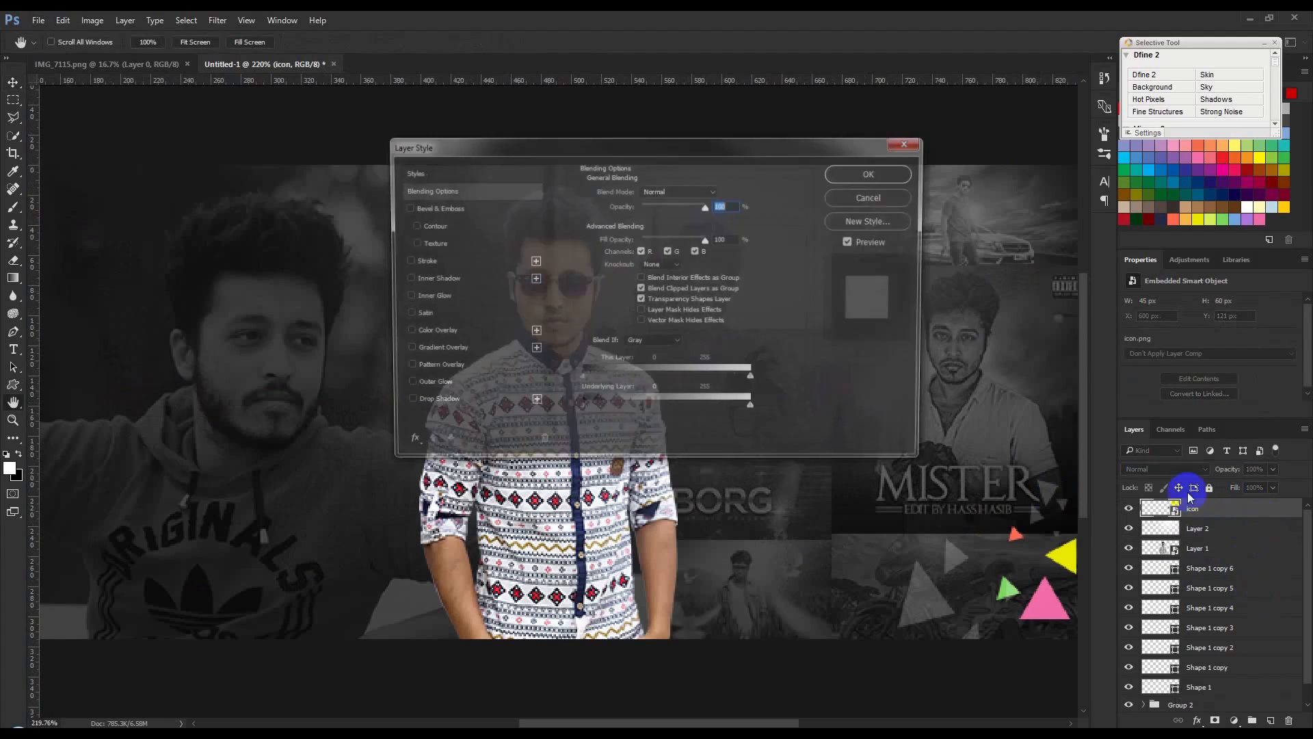
{"action": "left_click_drag", "start_coordinate": [601, 146], "coordinate": [1058, 97]}
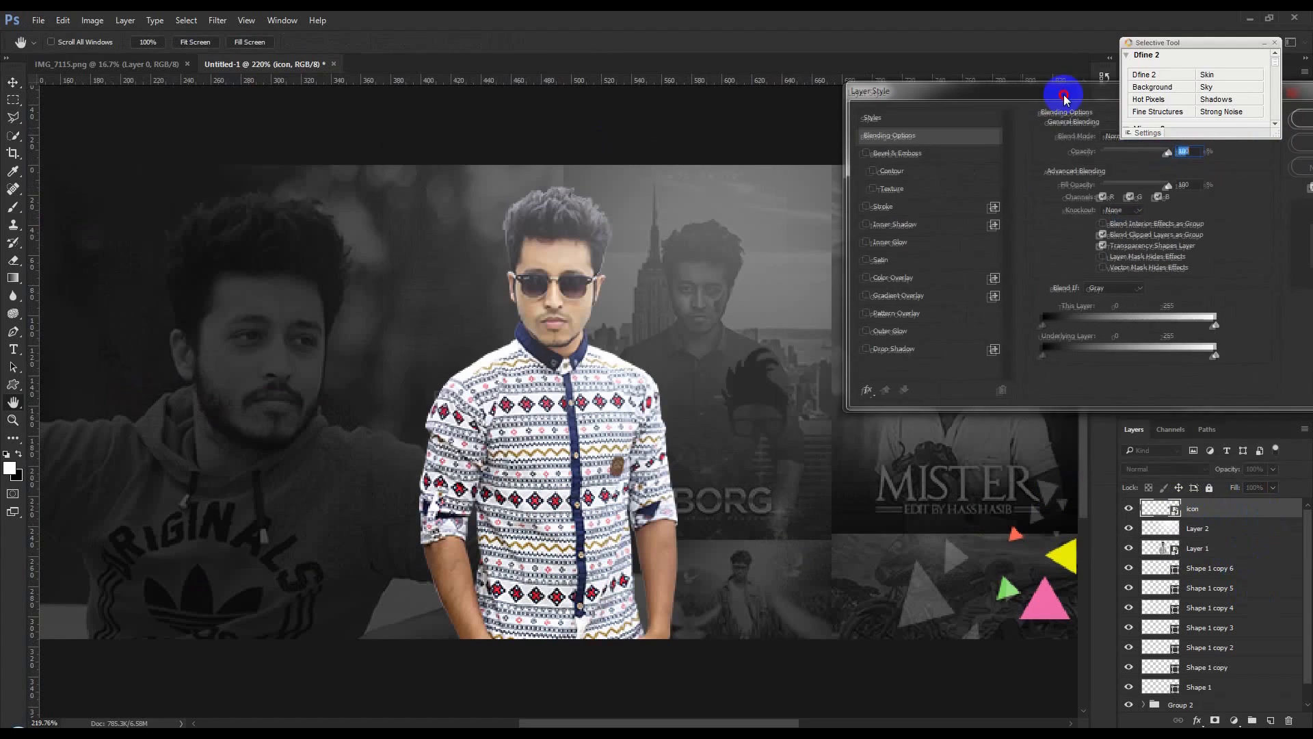
{"action": "left_click", "coordinate": [896, 298]}
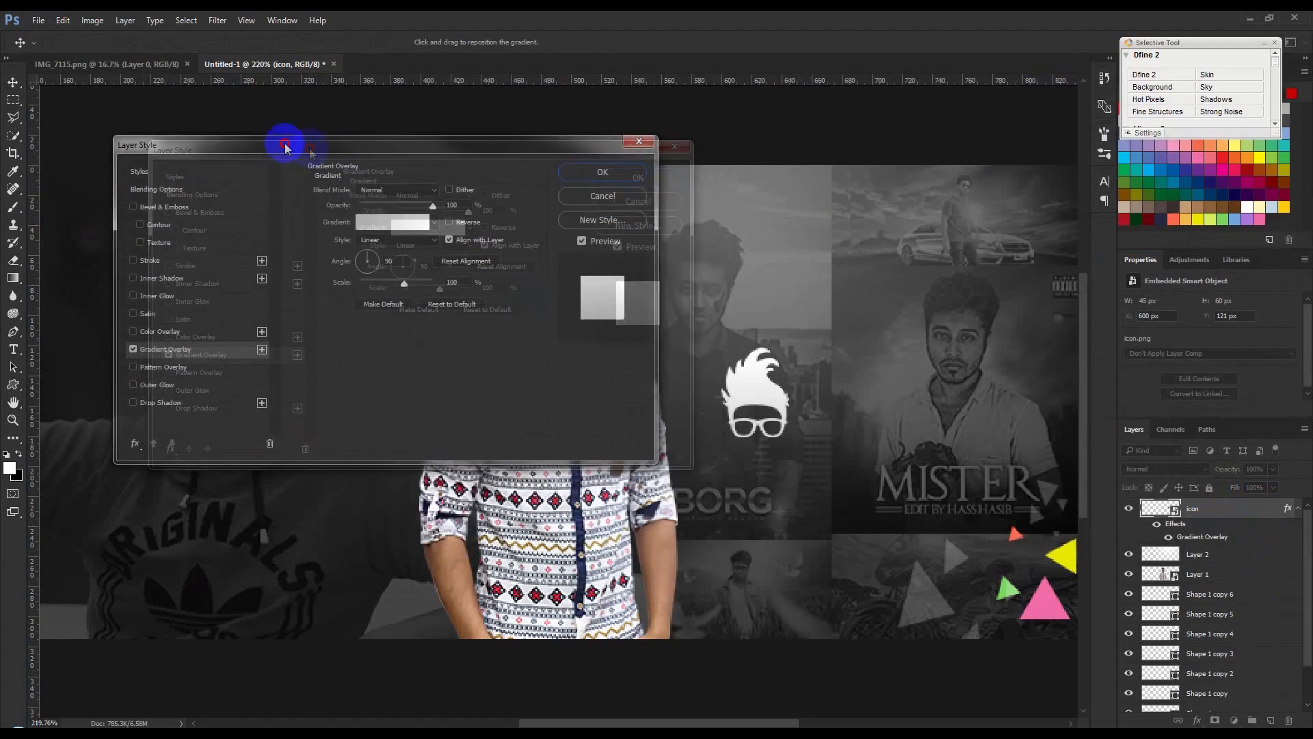
{"action": "left_click_drag", "start_coordinate": [284, 141], "coordinate": [252, 137]}
{"action": "left_click", "coordinate": [361, 214]}
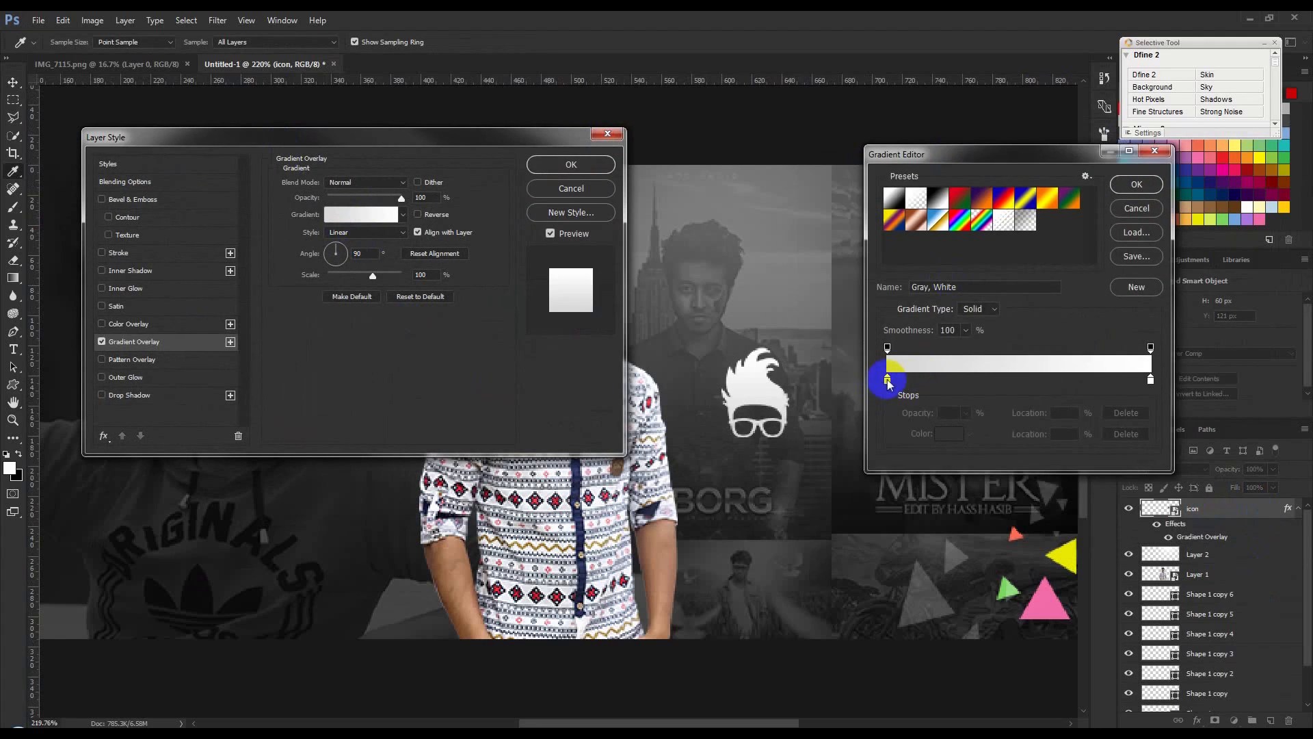
- Set the starting colour stop of the icon's gradient to dark cyan (#1c96b4)
{"action": "double_click", "coordinate": [887, 381]}
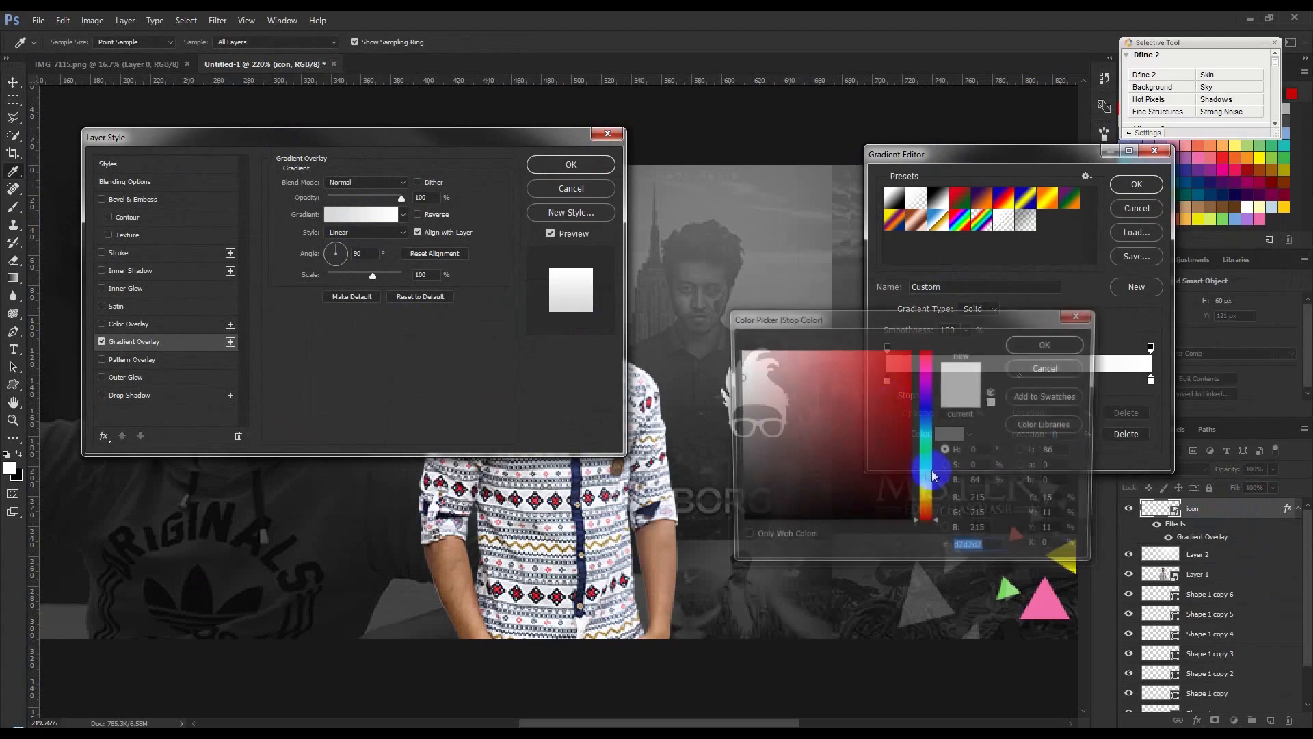
{"action": "left_click", "coordinate": [926, 433]}
{"action": "type", "text": "00ccff"}
{"action": "left_click_drag", "start_coordinate": [934, 322], "coordinate": [1043, 436]}
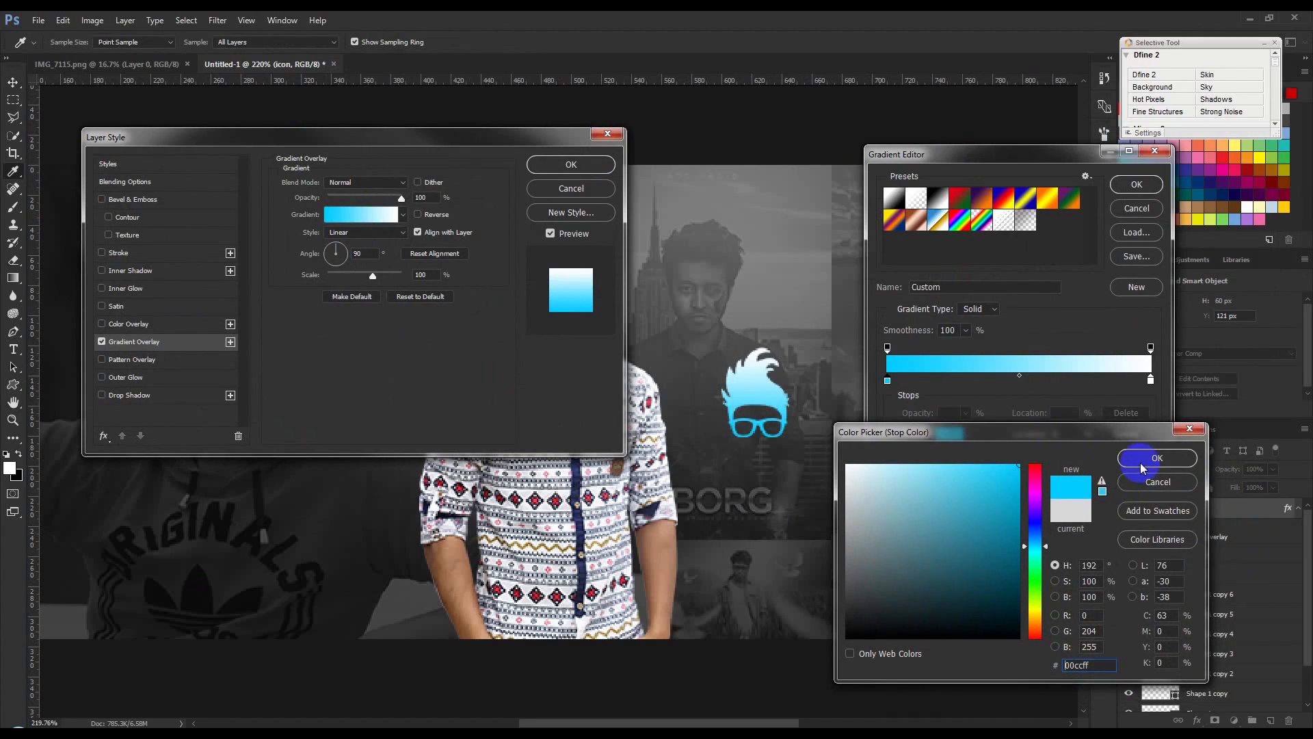
{"action": "mouse_move", "coordinate": [1004, 525]}
{"action": "left_mouse_down"}
{"action": "mouse_move", "coordinate": [1027, 571]}
{"action": "mouse_move", "coordinate": [993, 515]}
{"action": "left_mouse_up"}
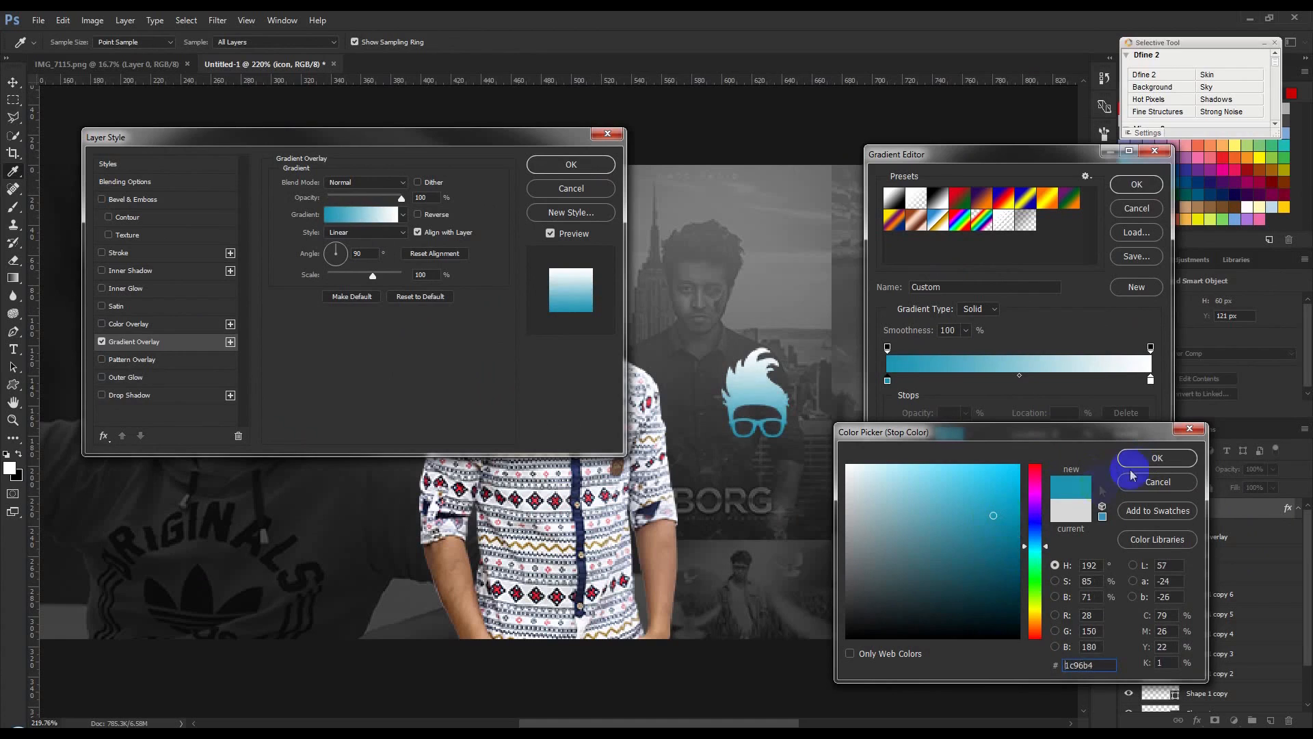
{"action": "left_click", "coordinate": [1156, 458]}
- Set the gradient's end colour stop to bright cyan (#00d8ff) and apply the overlay to the icon
{"action": "double_click", "coordinate": [1150, 379]}
{"action": "left_click_drag", "start_coordinate": [1026, 526], "coordinate": [1026, 547]}
{"action": "left_click_drag", "start_coordinate": [1011, 499], "coordinate": [1028, 436]}
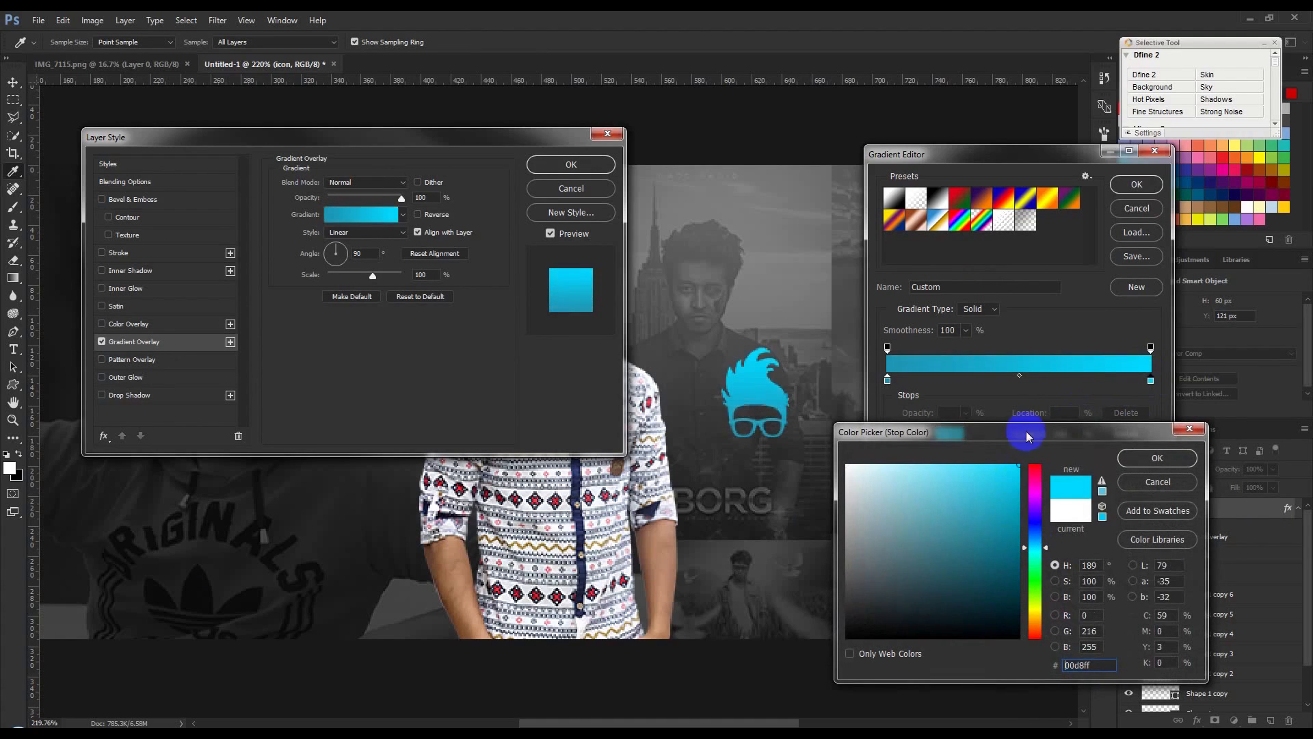
{"action": "left_click", "coordinate": [1141, 465]}
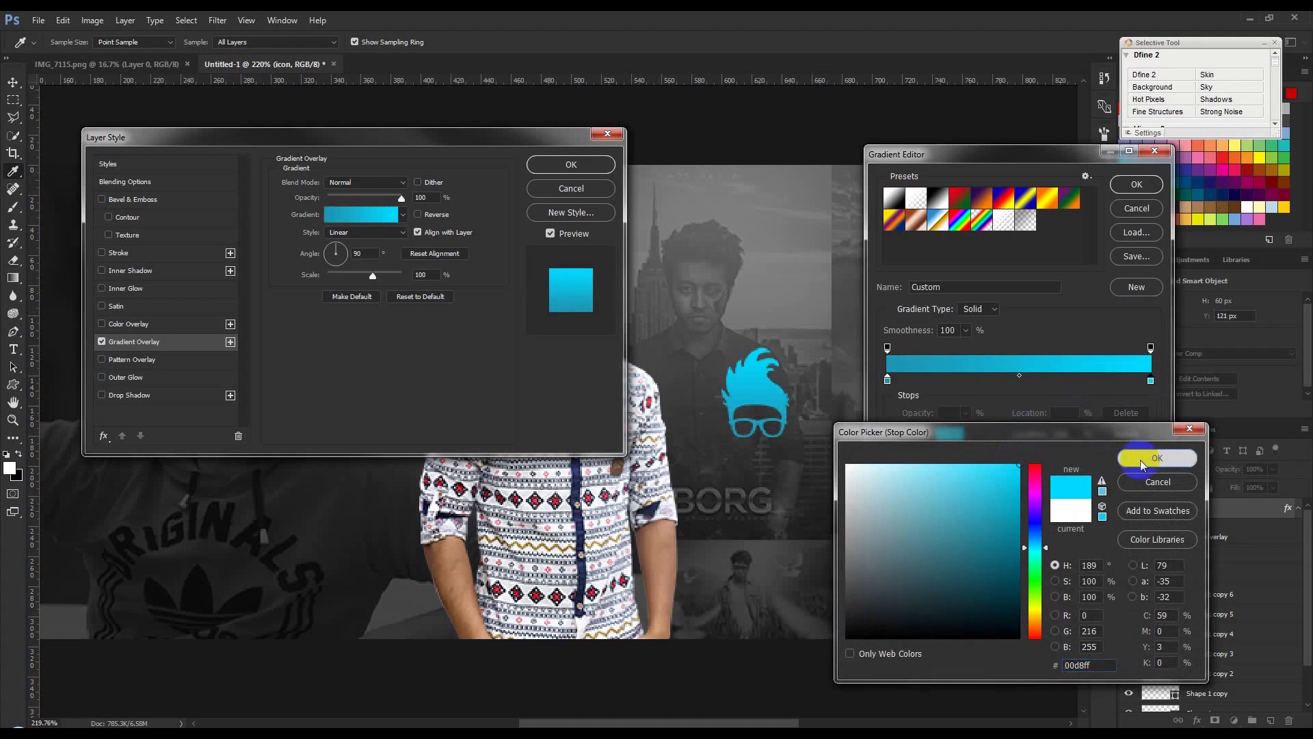
{"action": "left_click", "coordinate": [1134, 184]}
{"action": "left_click", "coordinate": [582, 164]}
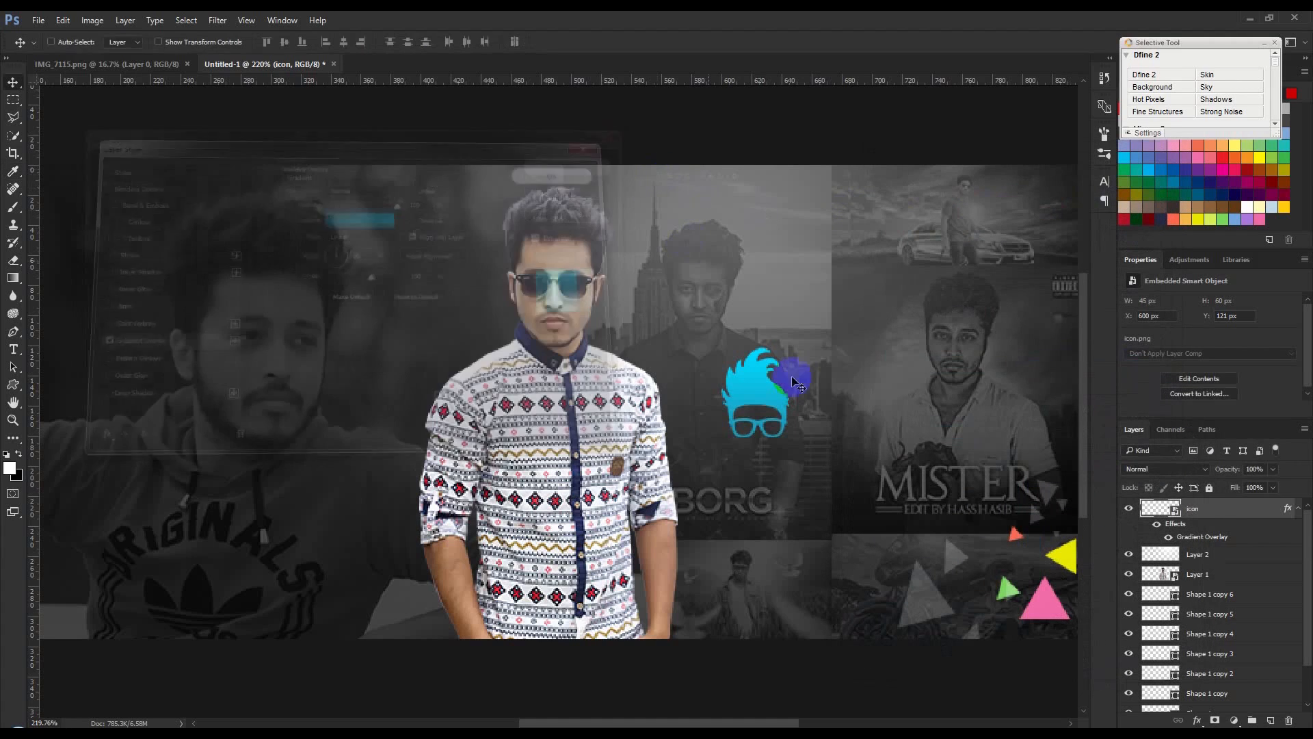
- Add a black Multiply Drop Shadow to the icon with 50% opacity, 90° angle, 1 px distance and 0% spread
{"action": "left_click", "coordinate": [1298, 509]}
{"action": "double_click", "coordinate": [1288, 509]}
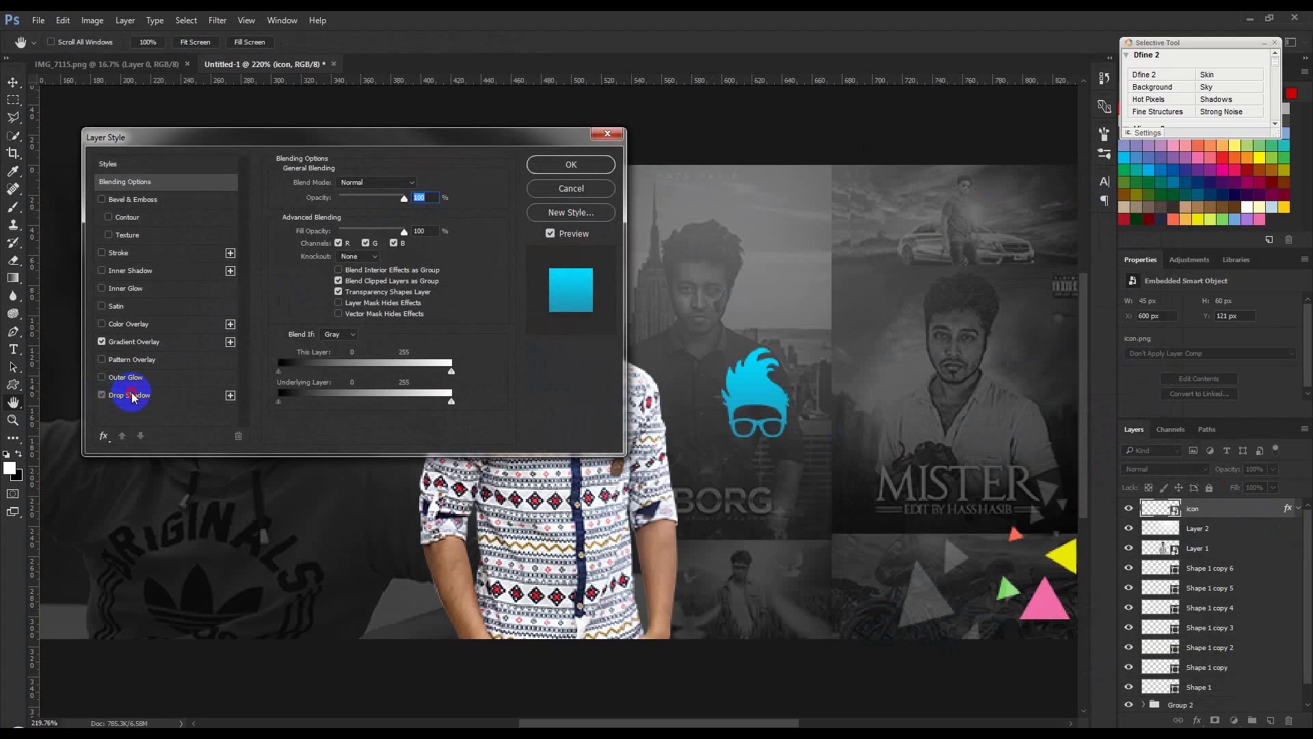
{"action": "left_click", "coordinate": [130, 395]}
{"action": "left_click_drag", "start_coordinate": [333, 203], "coordinate": [361, 207]}
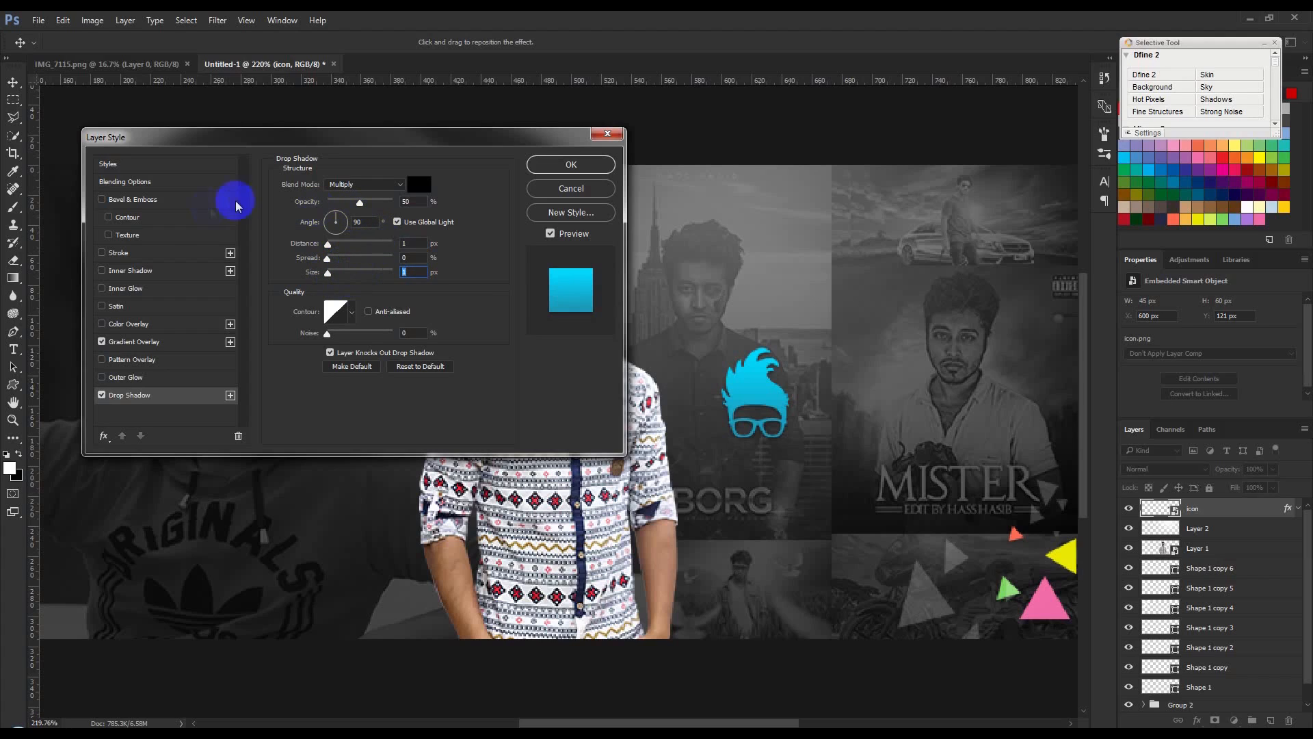
- Try a smooth inner Bevel & Emboss on the icon with 0 px size and varying depth, and switch the effect off
{"action": "left_click", "coordinate": [118, 203]}
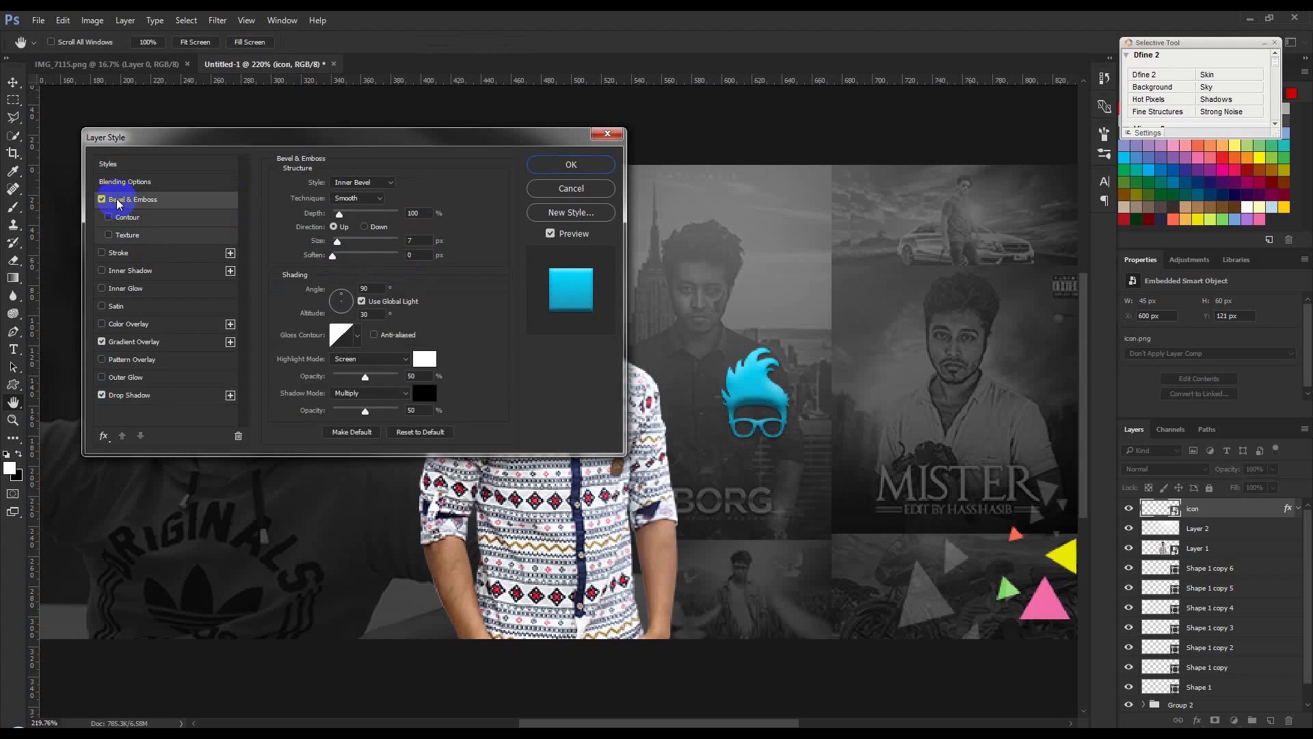
{"action": "left_click_drag", "start_coordinate": [343, 219], "coordinate": [334, 219]}
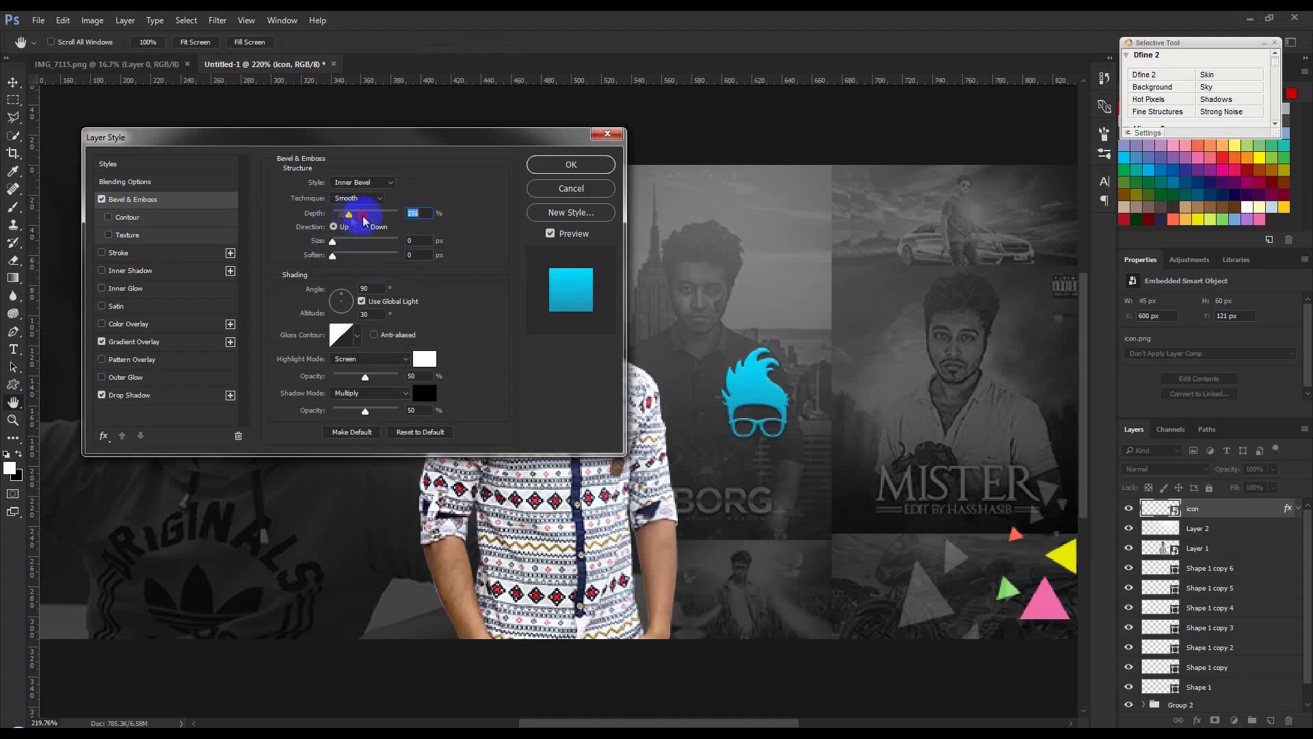
{"action": "left_click", "coordinate": [103, 199]}
- Apply the icon's layer style and draw a thin white vertical rectangle about 3 × 59 px just right of the icon
{"action": "left_click", "coordinate": [557, 189]}
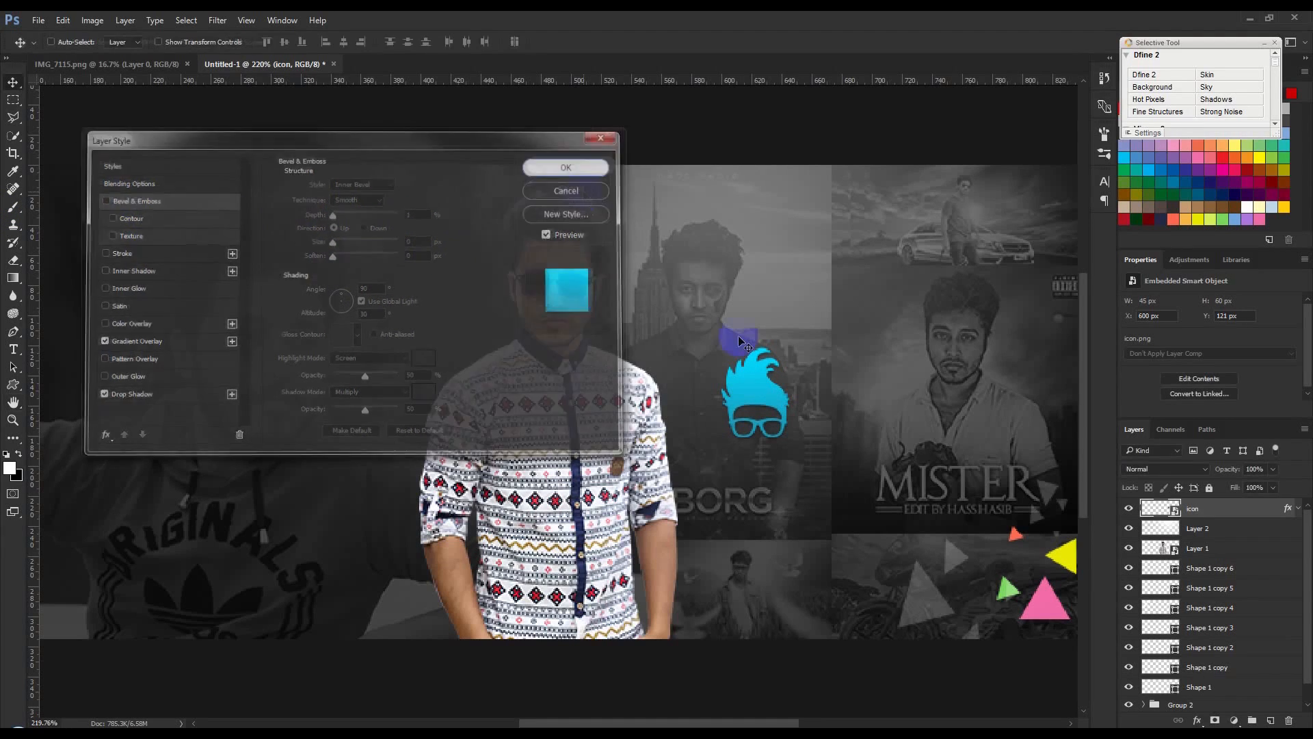
{"action": "key", "text": "v"}
{"action": "scroll", "coordinate": [848, 417], "scroll_direction": "up", "scroll_amount": 3}
{"action": "scroll", "coordinate": [855, 431], "scroll_direction": "down", "scroll_amount": 2}
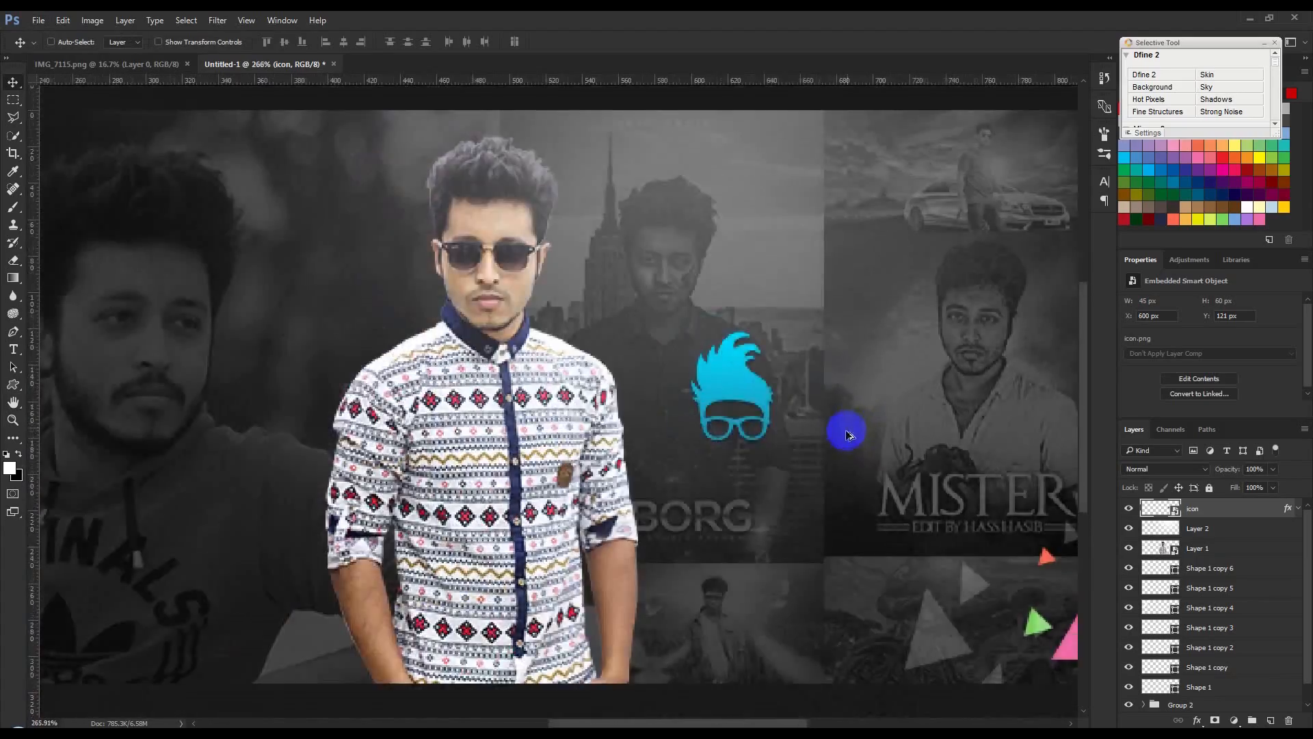
{"action": "scroll", "coordinate": [878, 451], "scroll_direction": "up", "scroll_amount": 3}
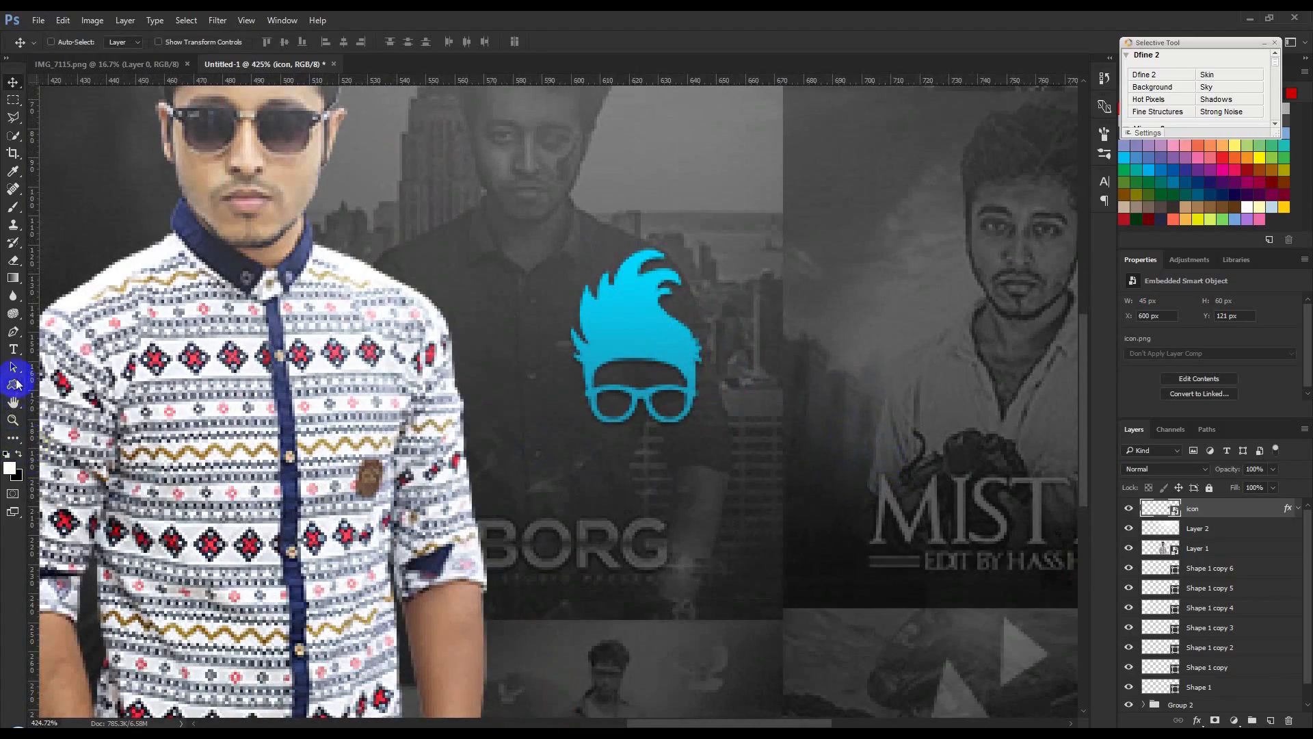
{"action": "left_click", "coordinate": [16, 384]}
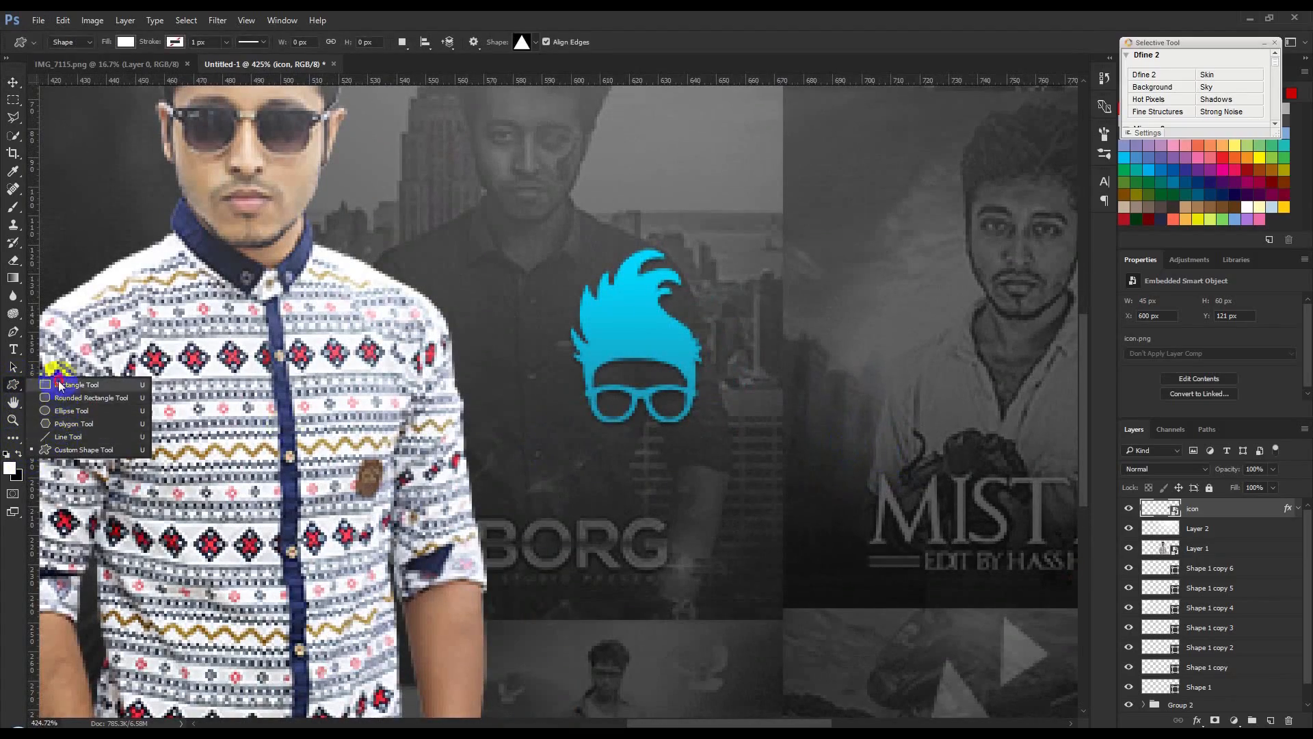
{"action": "left_click", "coordinate": [61, 384]}
{"action": "left_click_drag", "start_coordinate": [733, 255], "coordinate": [738, 422]}
{"action": "left_click", "coordinate": [15, 86]}
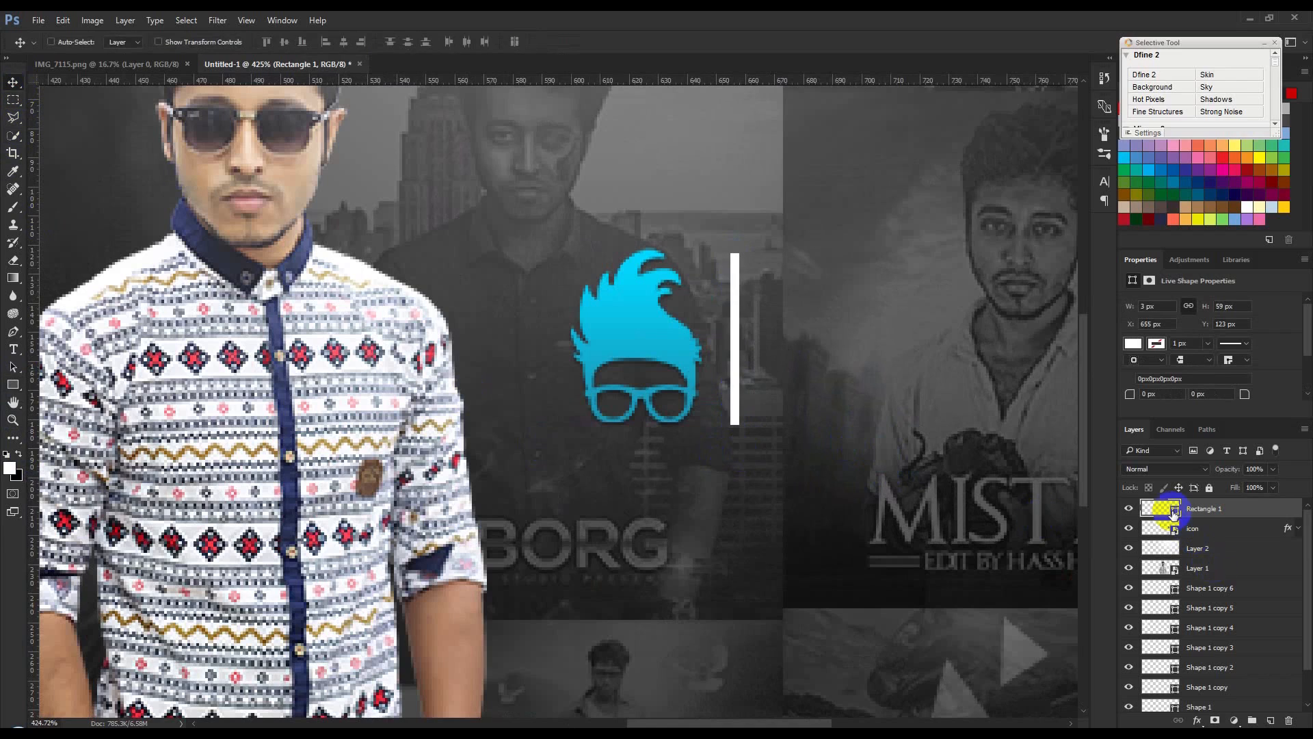
- Copy the icon's gradient and shadow effects onto the vertical bar and shift the bar slightly down to Y 125 px
{"action": "left_click_drag", "start_coordinate": [1287, 527], "coordinate": [1283, 513]}
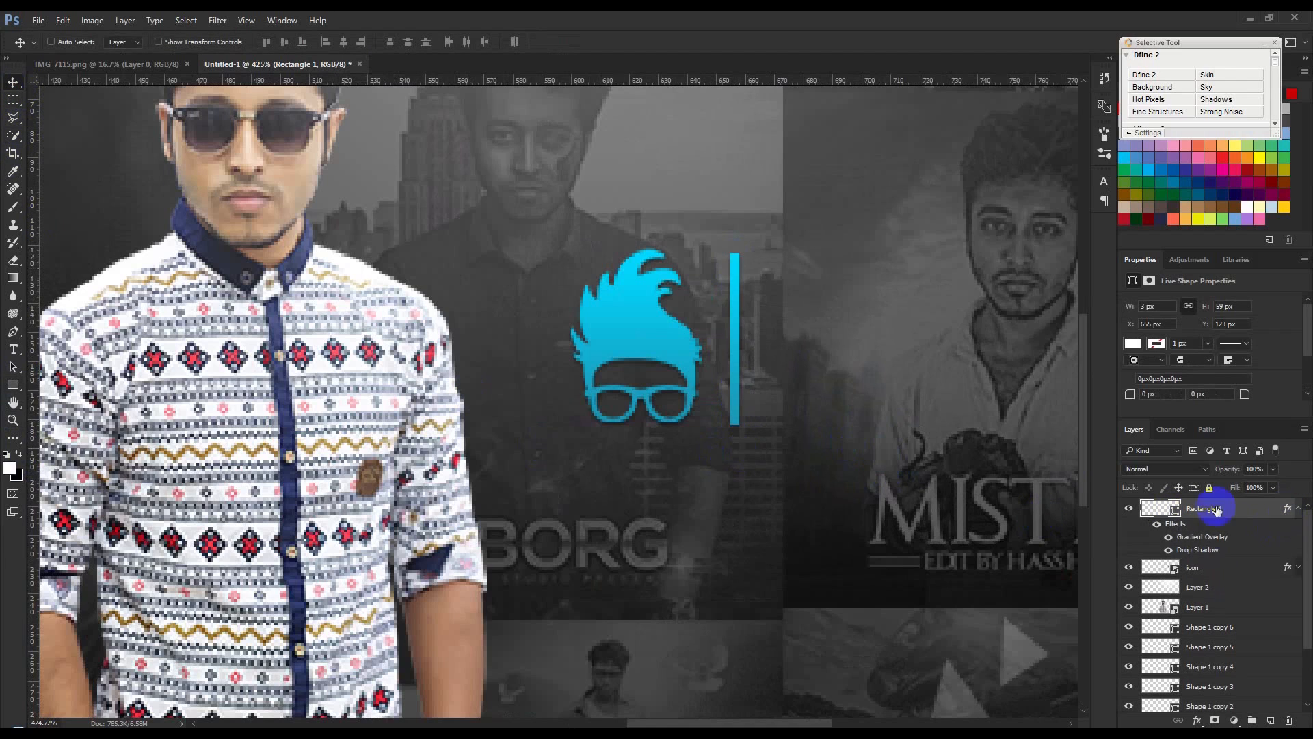
{"action": "scroll", "coordinate": [940, 455], "scroll_direction": "down", "scroll_amount": 1}
{"action": "left_click_drag", "start_coordinate": [830, 376], "coordinate": [830, 388]}
- Add a white Myriad Pro text line with the designer's name in capitals right of the vertical bar
{"action": "scroll", "coordinate": [827, 425], "scroll_direction": "down", "scroll_amount": 6}
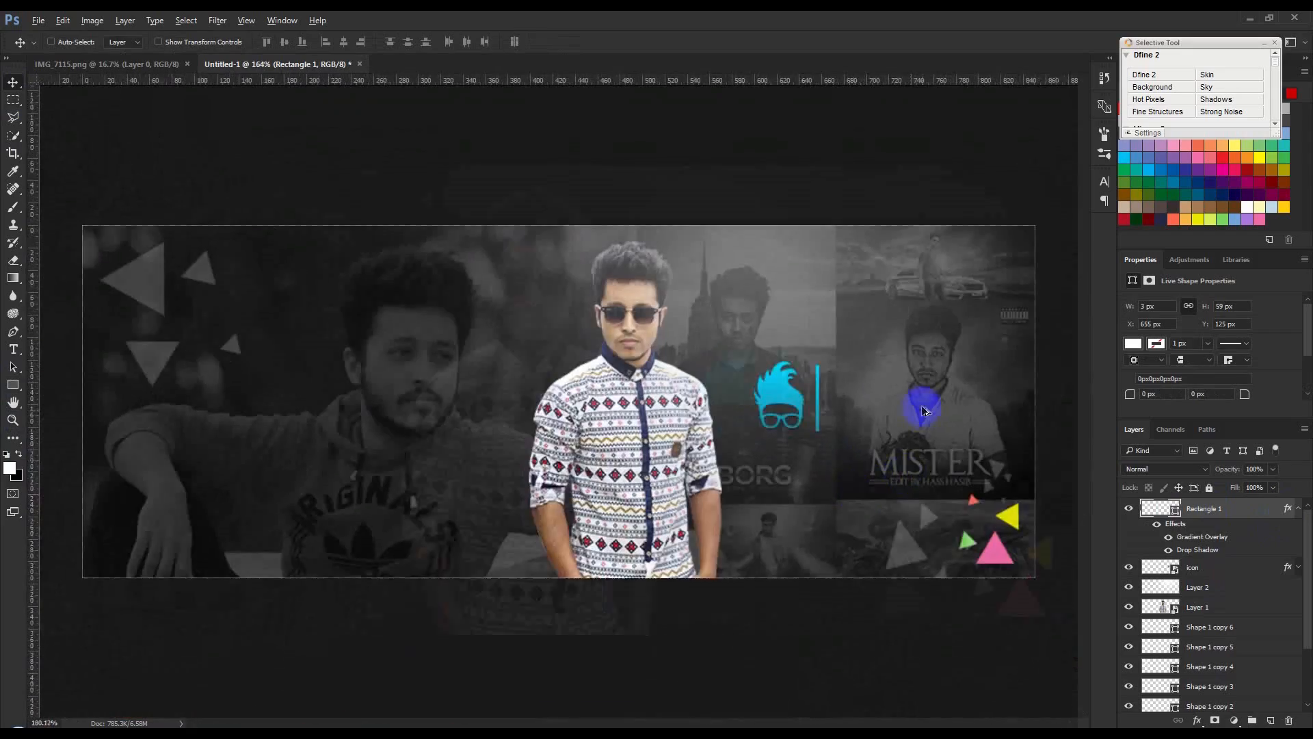
{"action": "scroll", "coordinate": [855, 424], "scroll_direction": "up", "scroll_amount": 6}
{"action": "scroll", "coordinate": [854, 424], "scroll_direction": "up", "scroll_amount": 3}
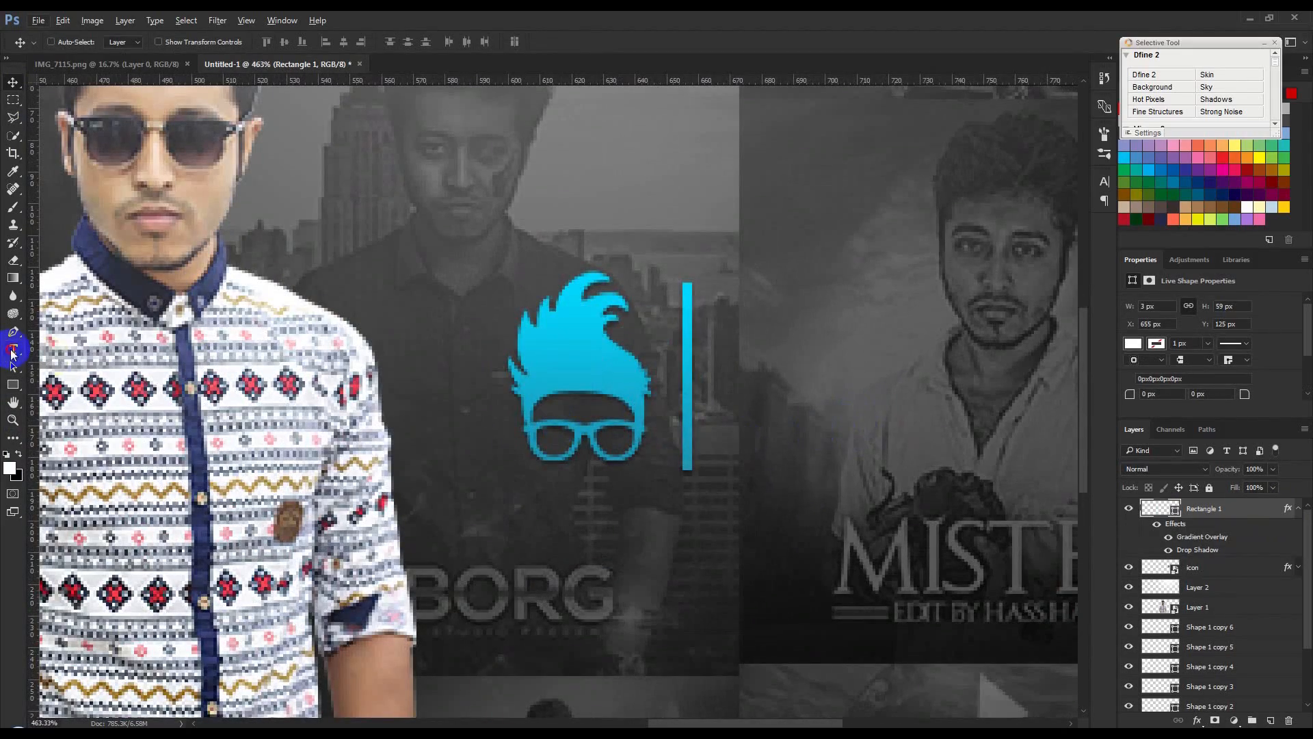
{"action": "left_click", "coordinate": [12, 350]}
{"action": "left_click", "coordinate": [723, 310]}
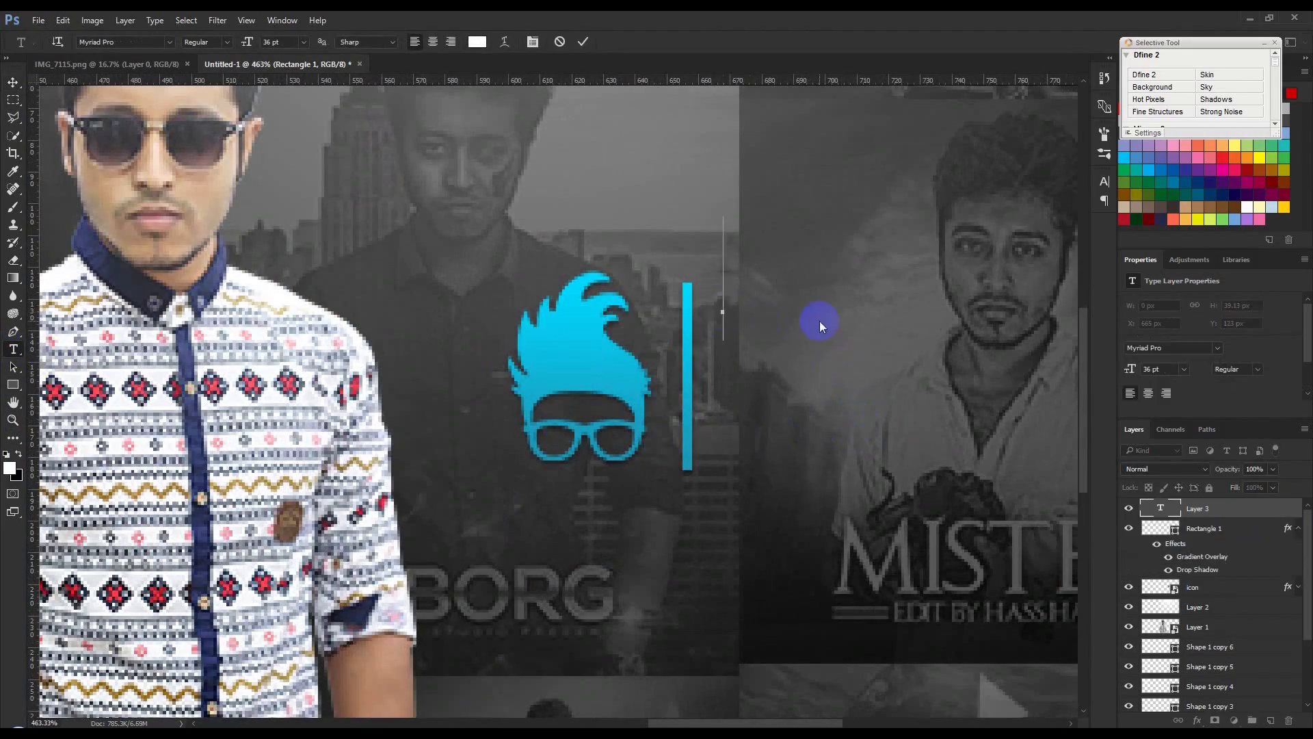
{"action": "type", "text": "HASS H"}
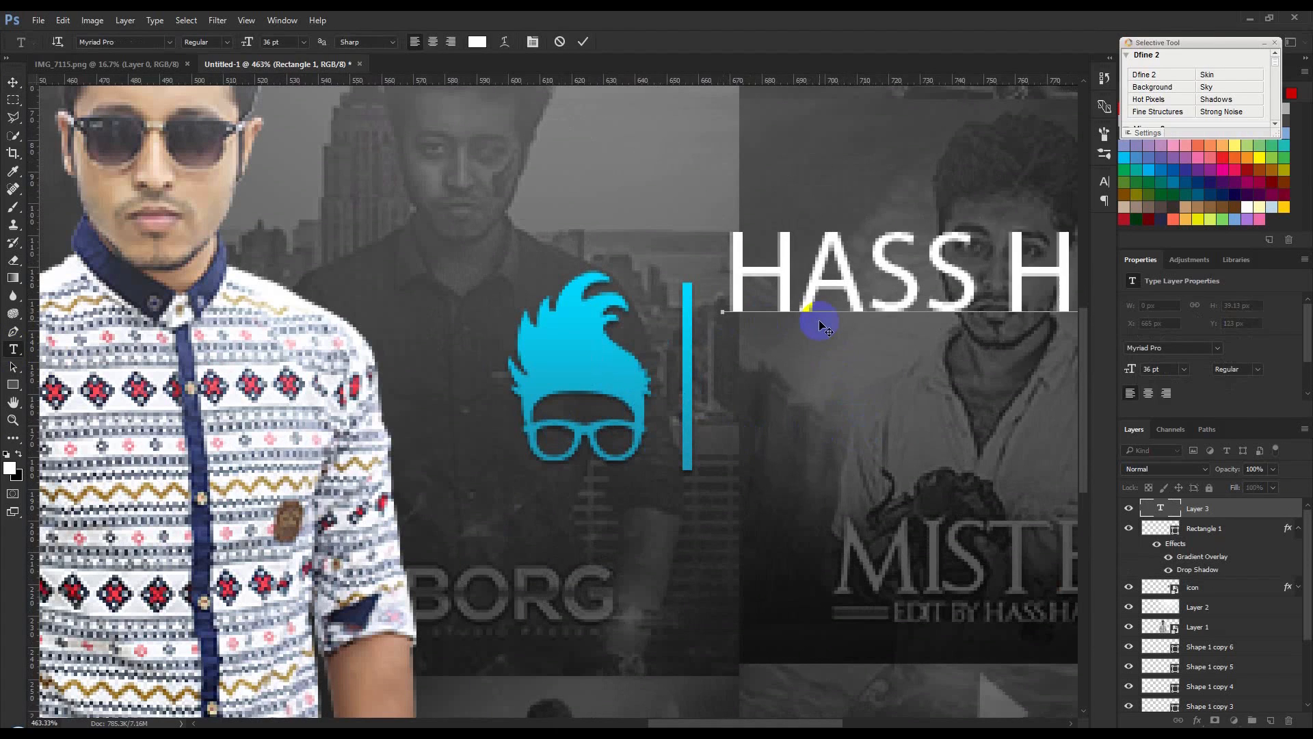
- Set the font size of the whole name text to 24 pt
{"action": "key", "text": "ctrl+a"}
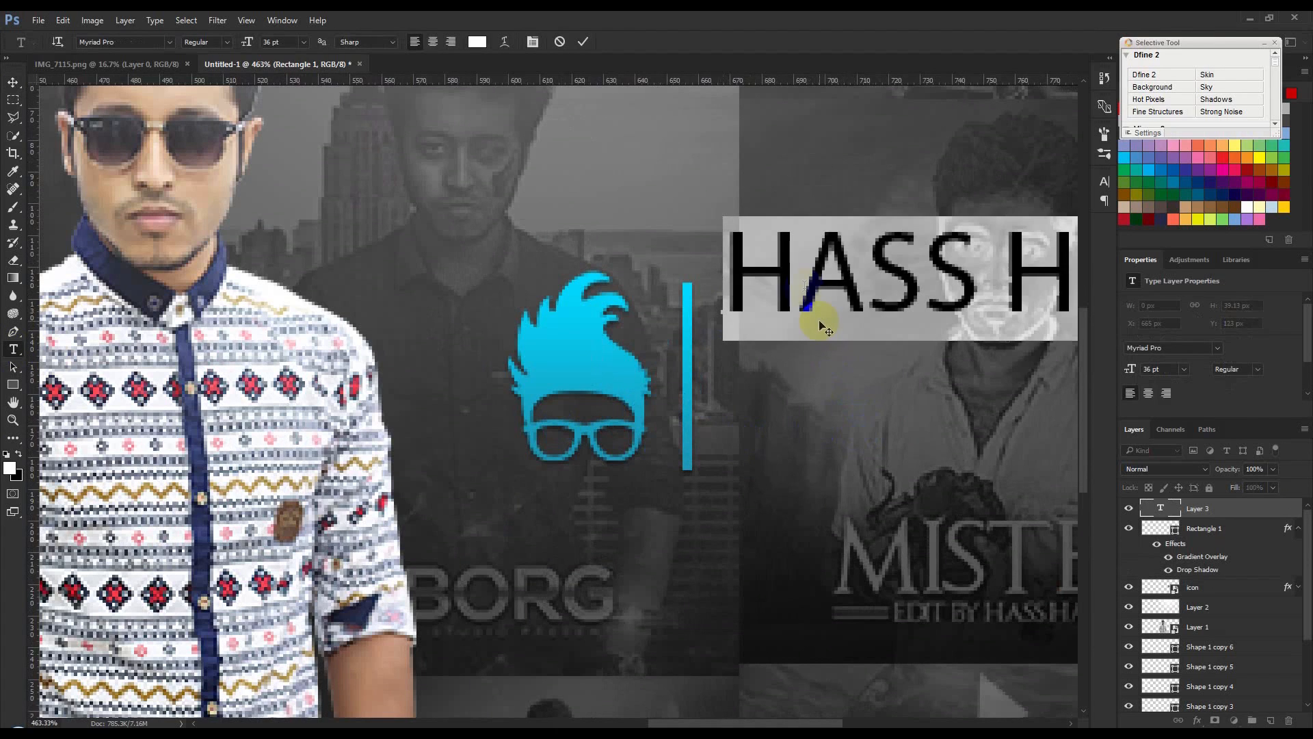
{"action": "scroll", "coordinate": [403, 243], "scroll_direction": "down", "scroll_amount": 5}
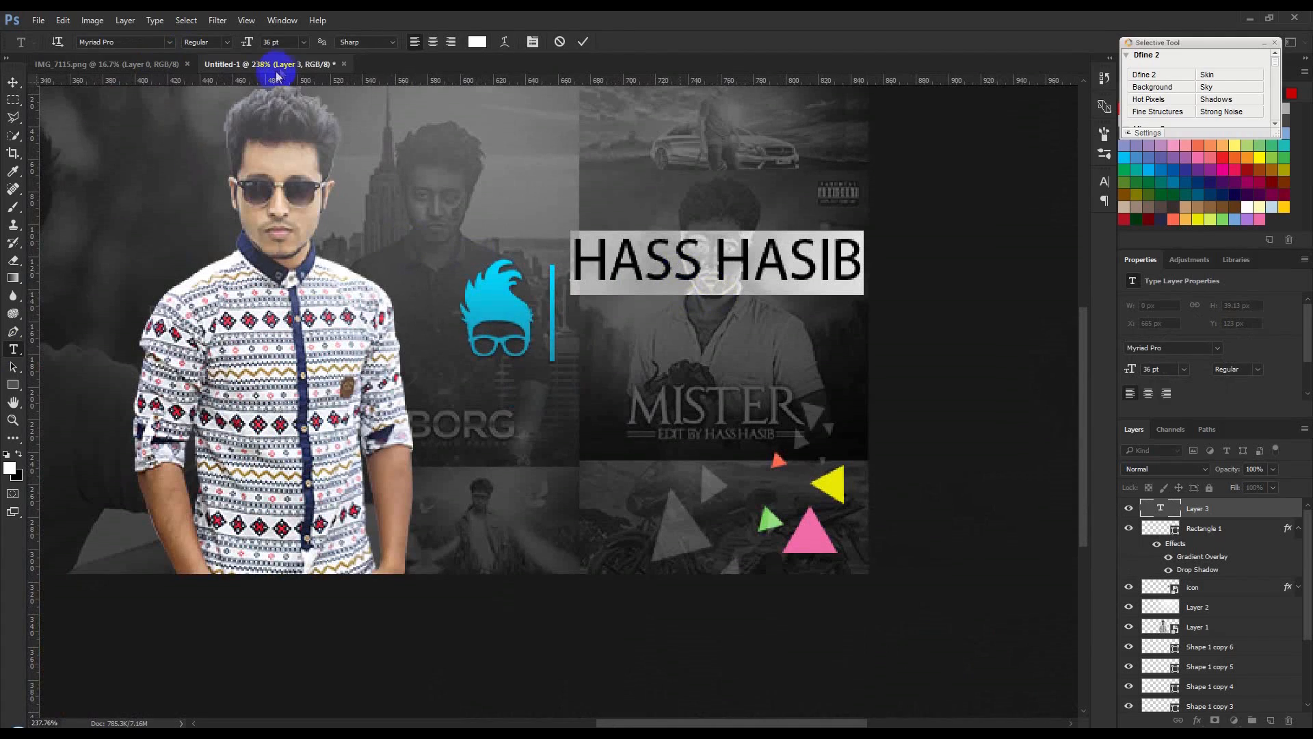
{"action": "left_click", "coordinate": [301, 42]}
{"action": "left_click", "coordinate": [309, 210]}
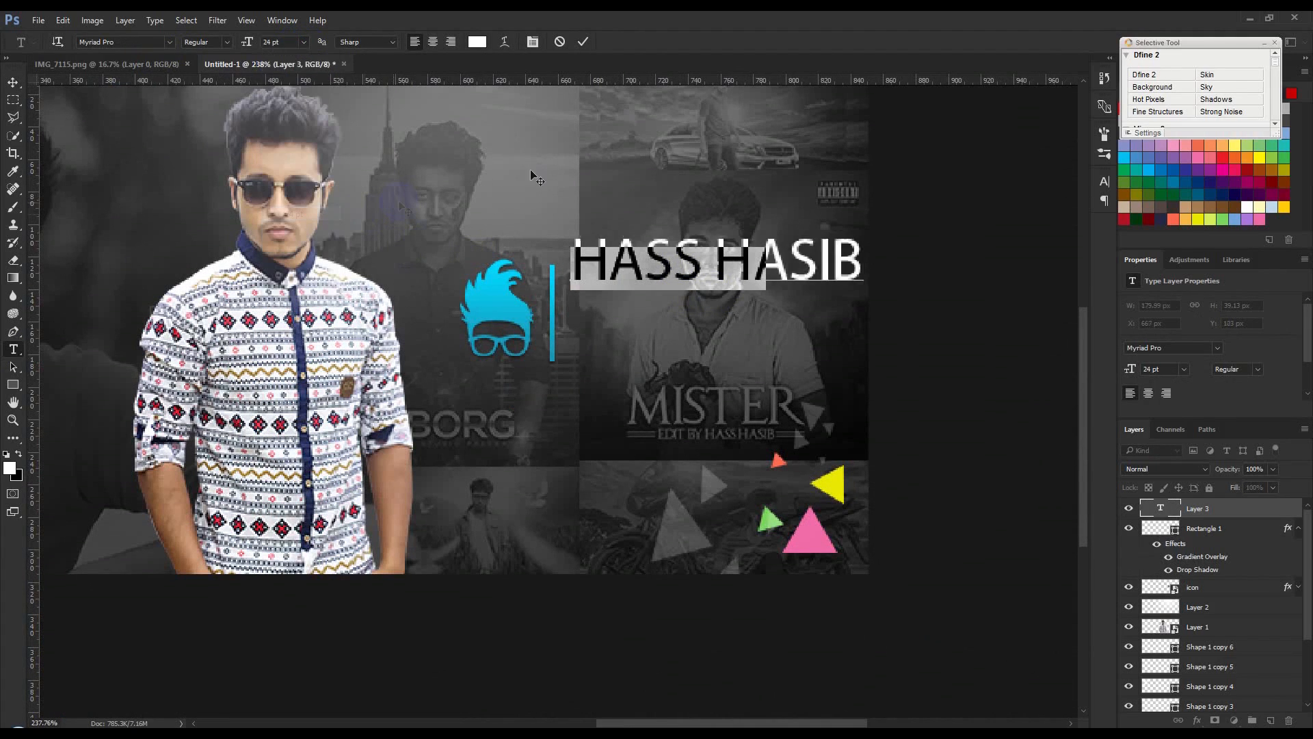
- Set the name text to 18 pt, shift it beside the vertical bar, and change its font to PC.DE Bold Italic
{"action": "left_click", "coordinate": [308, 43]}
{"action": "left_click", "coordinate": [319, 195]}
{"action": "left_click_drag", "start_coordinate": [621, 167], "coordinate": [641, 190]}
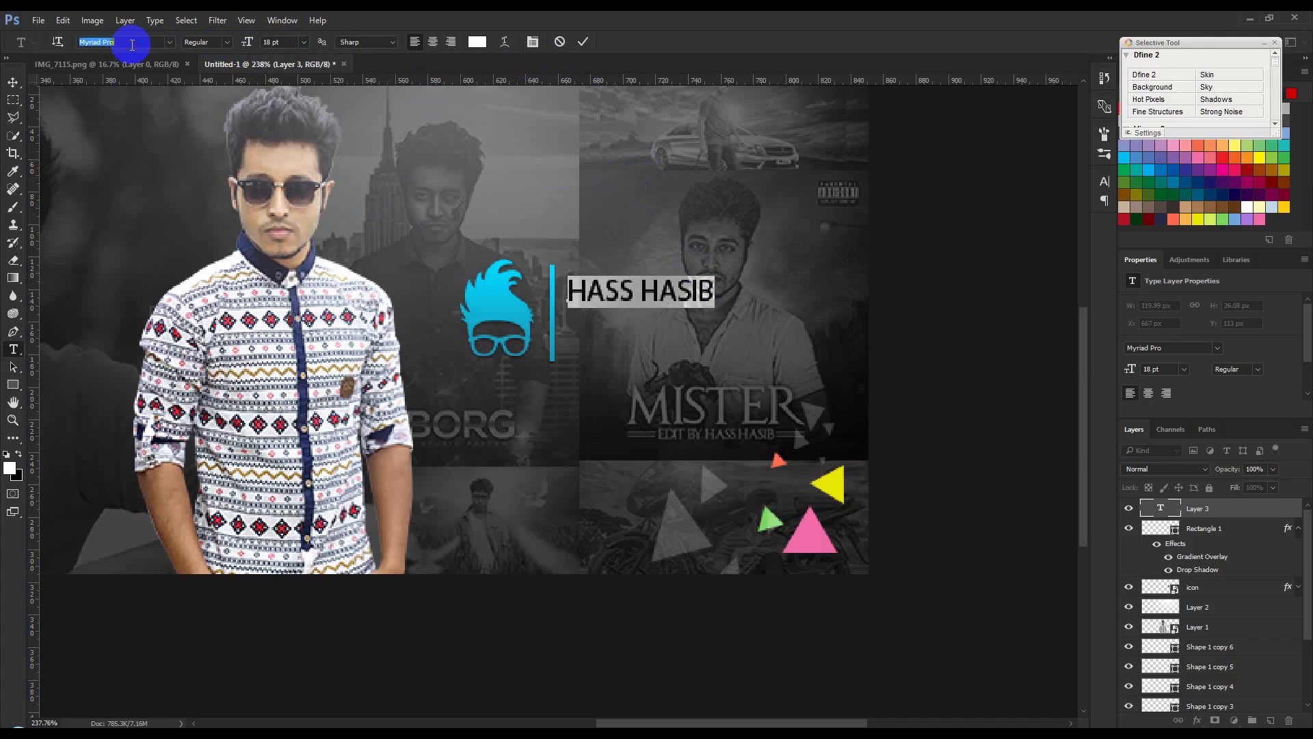
{"action": "type", "text": "pd"}
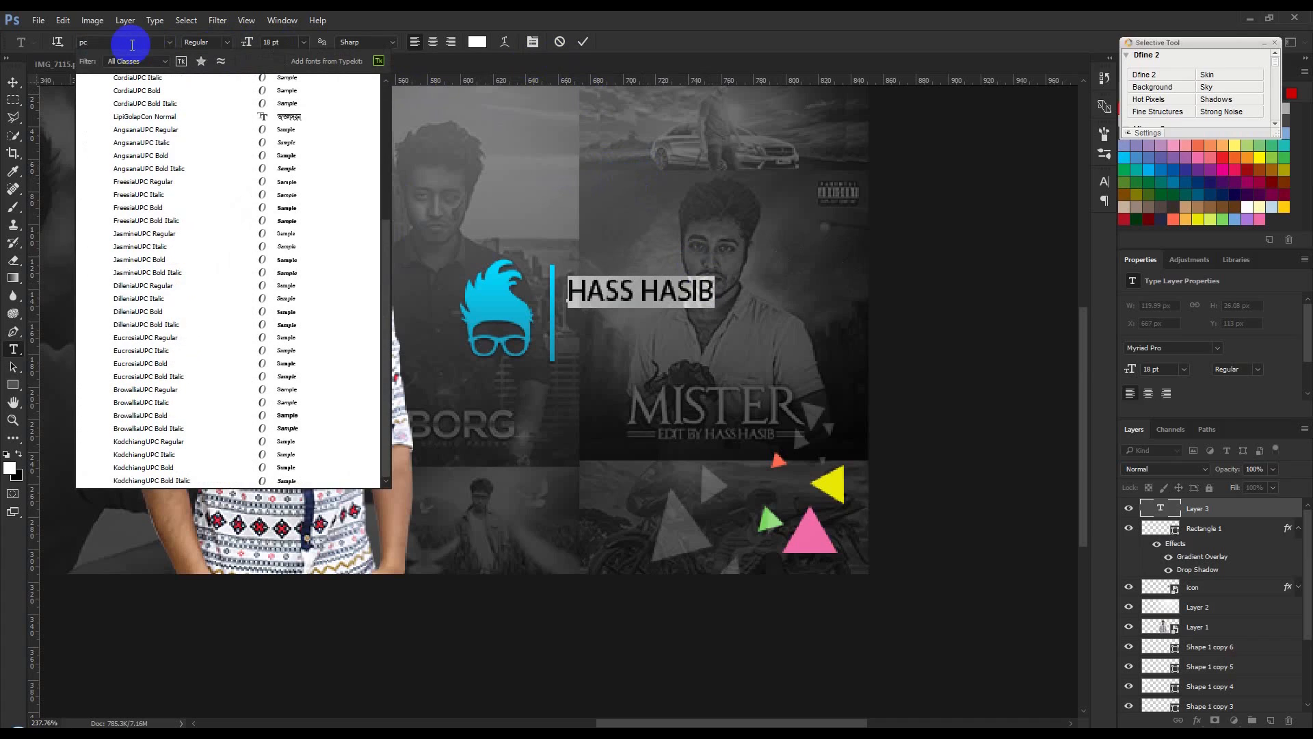
{"action": "type", "text": ".de"}
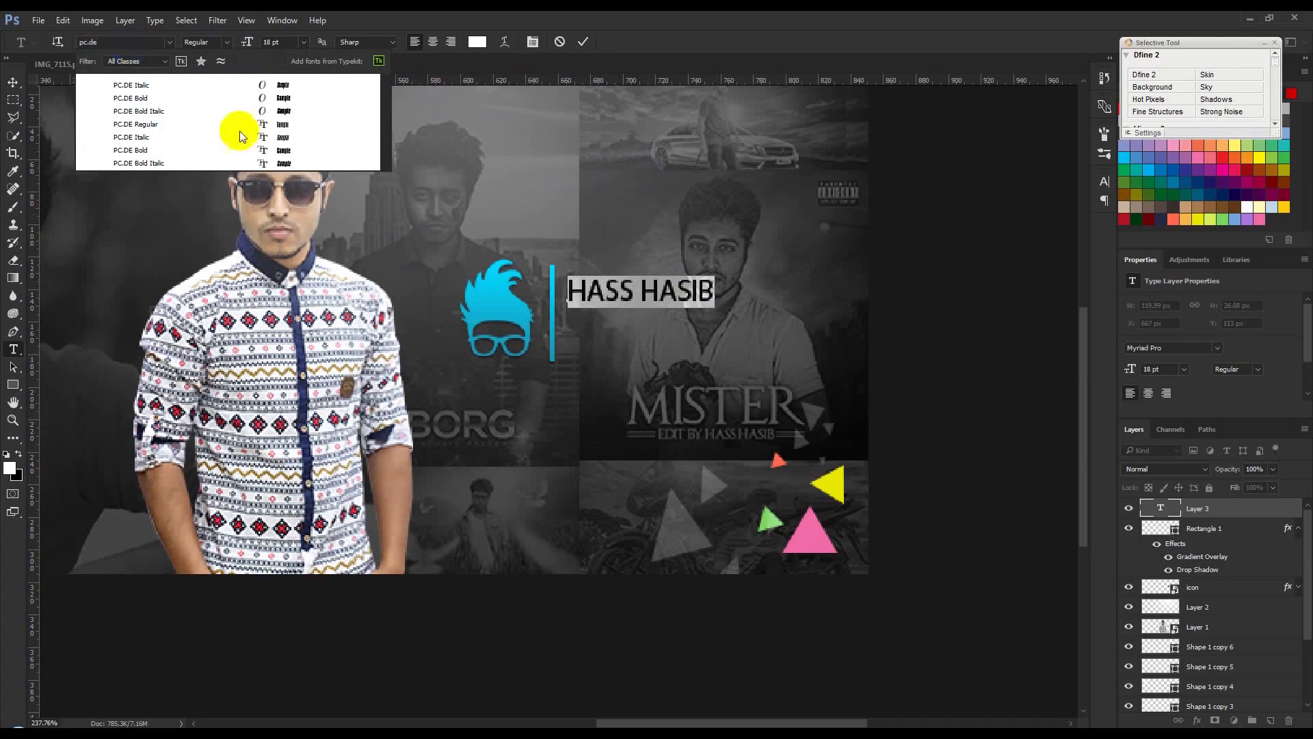
{"action": "left_click", "coordinate": [273, 113]}
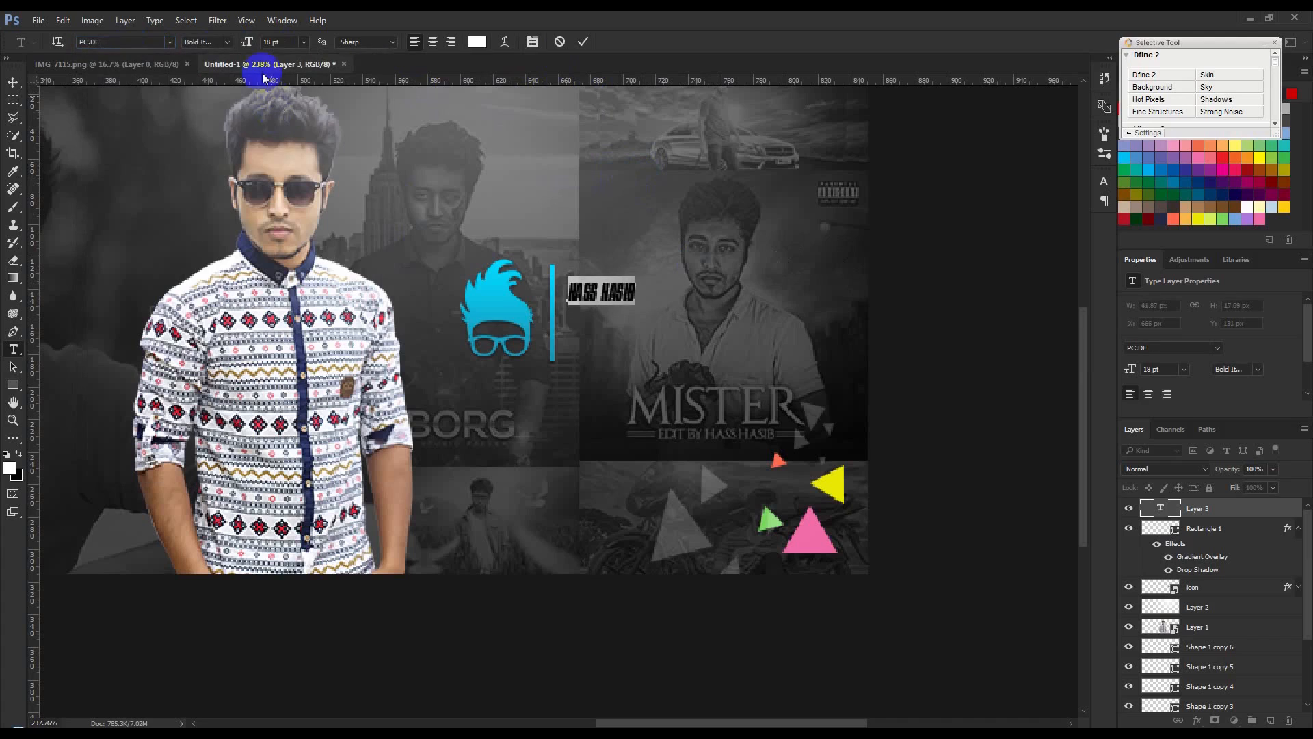
- Enlarge the name text to 42 pt beside the vertical bar and commit the text edit
{"action": "scroll", "coordinate": [275, 43], "scroll_direction": "up", "scroll_amount": 16}
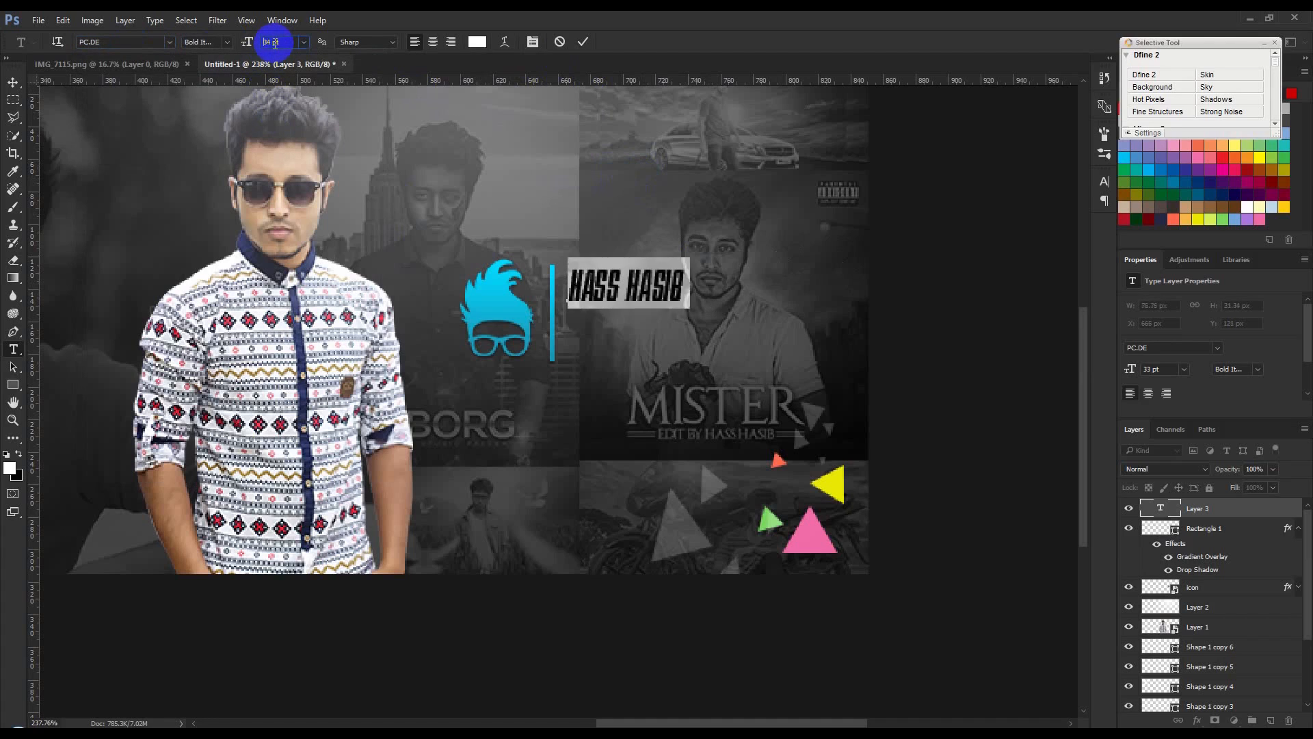
{"action": "left_click_drag", "start_coordinate": [672, 177], "coordinate": [665, 180]}
{"action": "left_click", "coordinate": [579, 46]}
{"action": "left_click_drag", "start_coordinate": [679, 281], "coordinate": [742, 268]}
- Free-transform the name text slightly shorter and wider, to about 35.23 pt, just right of the vertical bar
{"action": "key", "text": "ctrl+t"}
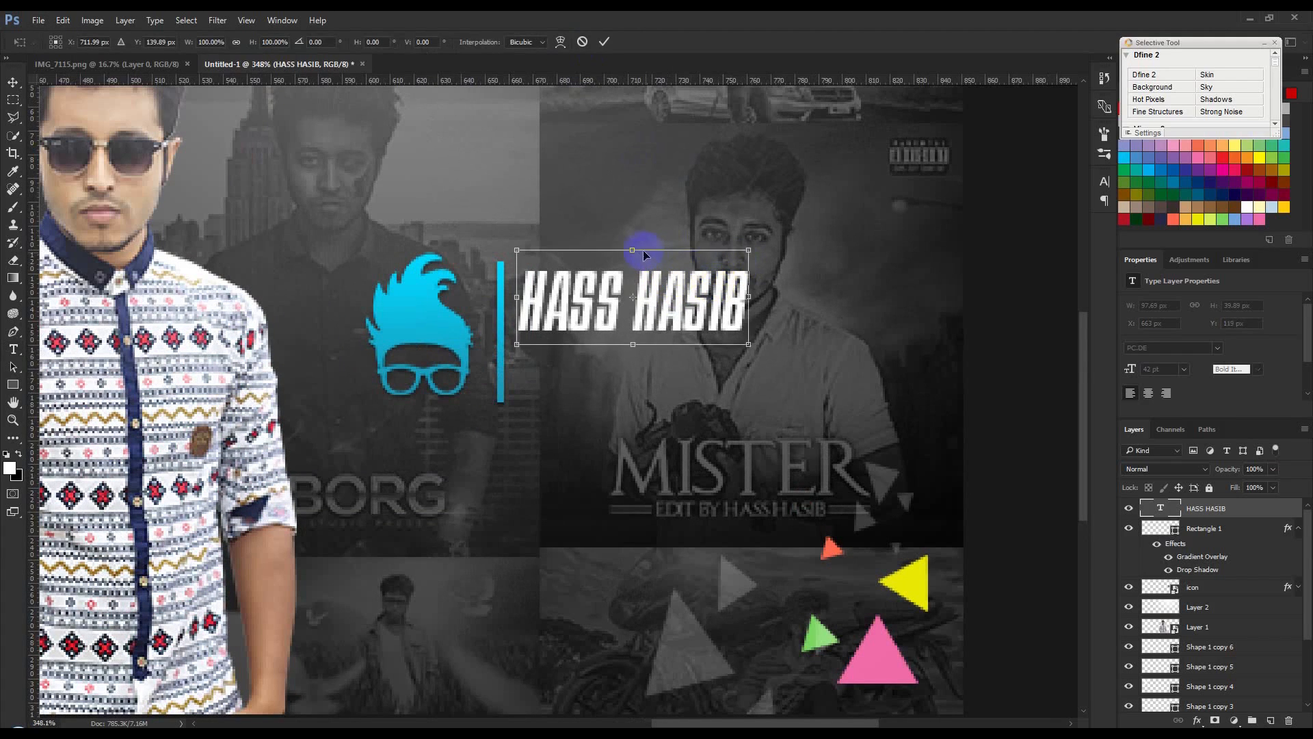
{"action": "left_click_drag", "start_coordinate": [634, 249], "coordinate": [633, 261]}
{"action": "left_click_drag", "start_coordinate": [748, 334], "coordinate": [782, 339]}
{"action": "left_click", "coordinate": [605, 42]}
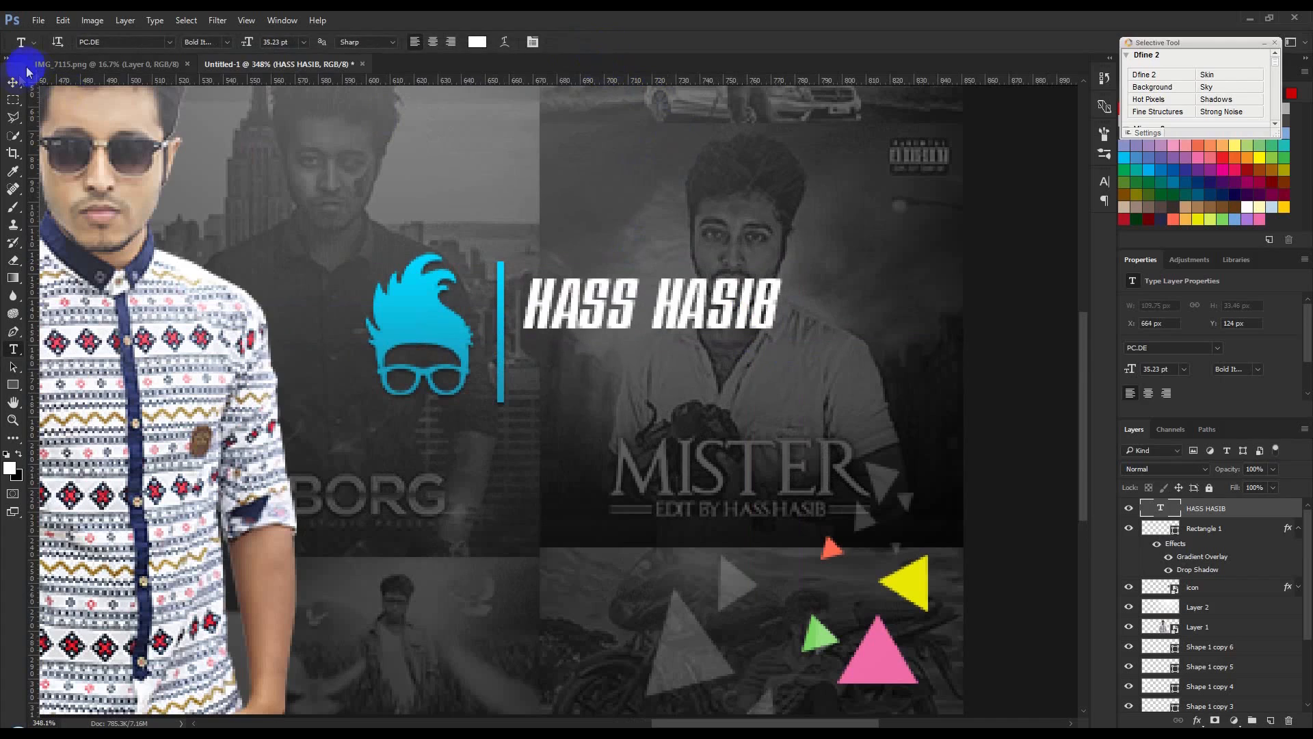
- Change the name text's font style to Bold
{"action": "double_click", "coordinate": [1160, 508]}
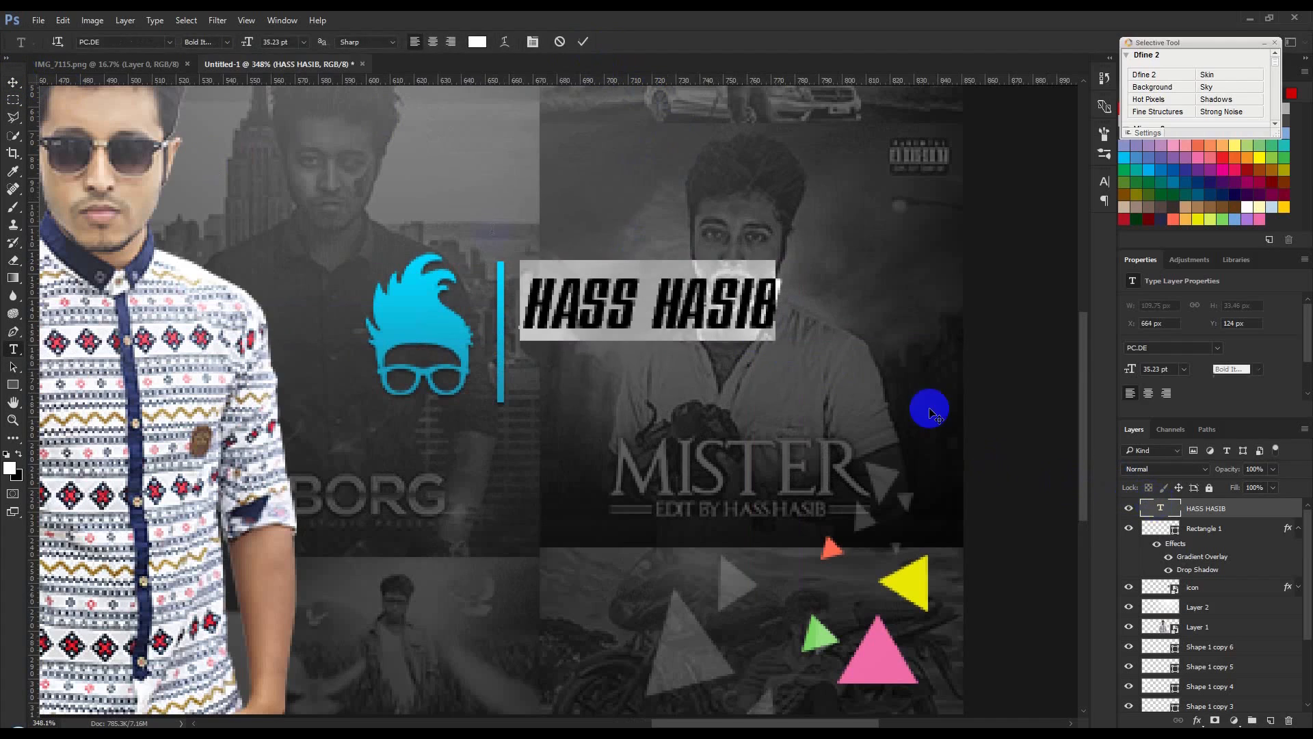
{"action": "left_click", "coordinate": [228, 42]}
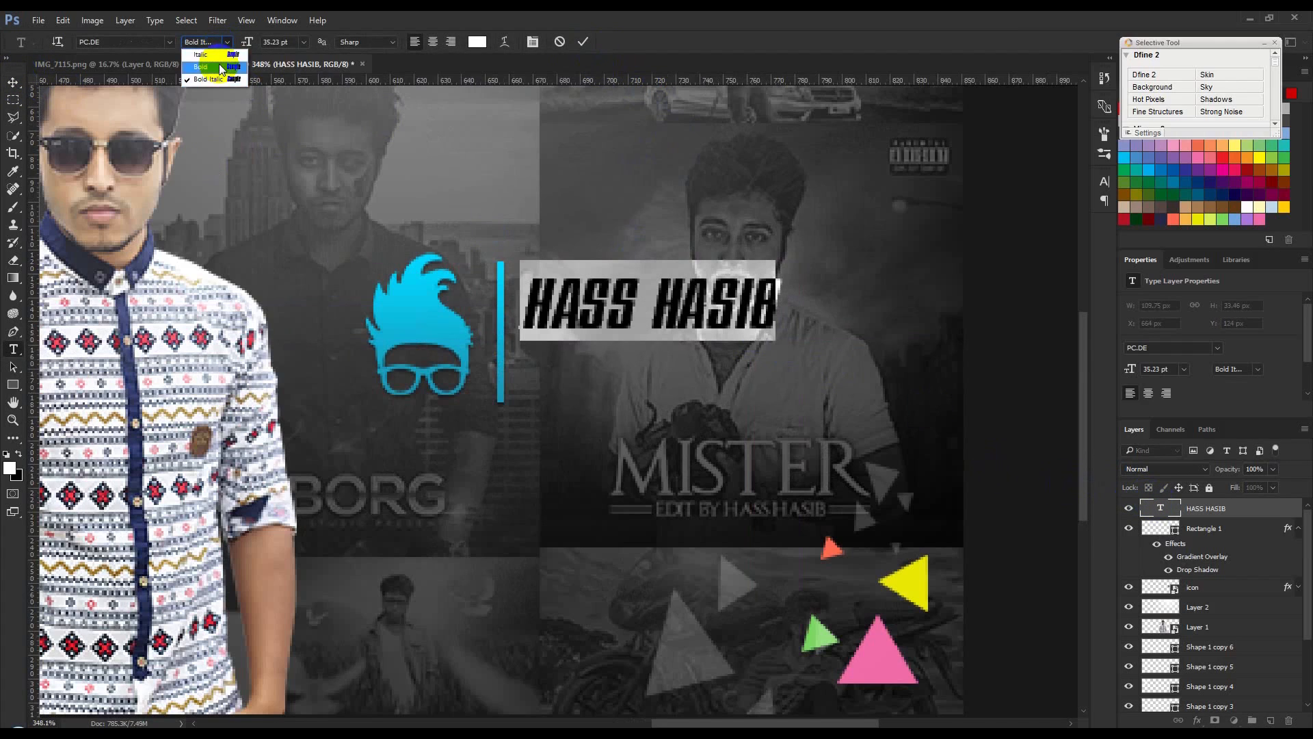
{"action": "left_click", "coordinate": [213, 65]}
{"action": "left_click", "coordinate": [584, 44]}
- Duplicate the name text directly below itself and replace the copy's wording with PHOTOSHOP TUTORIAL
{"action": "key", "text": "v"}
{"action": "left_click_drag", "start_coordinate": [669, 346], "coordinate": [680, 418]}
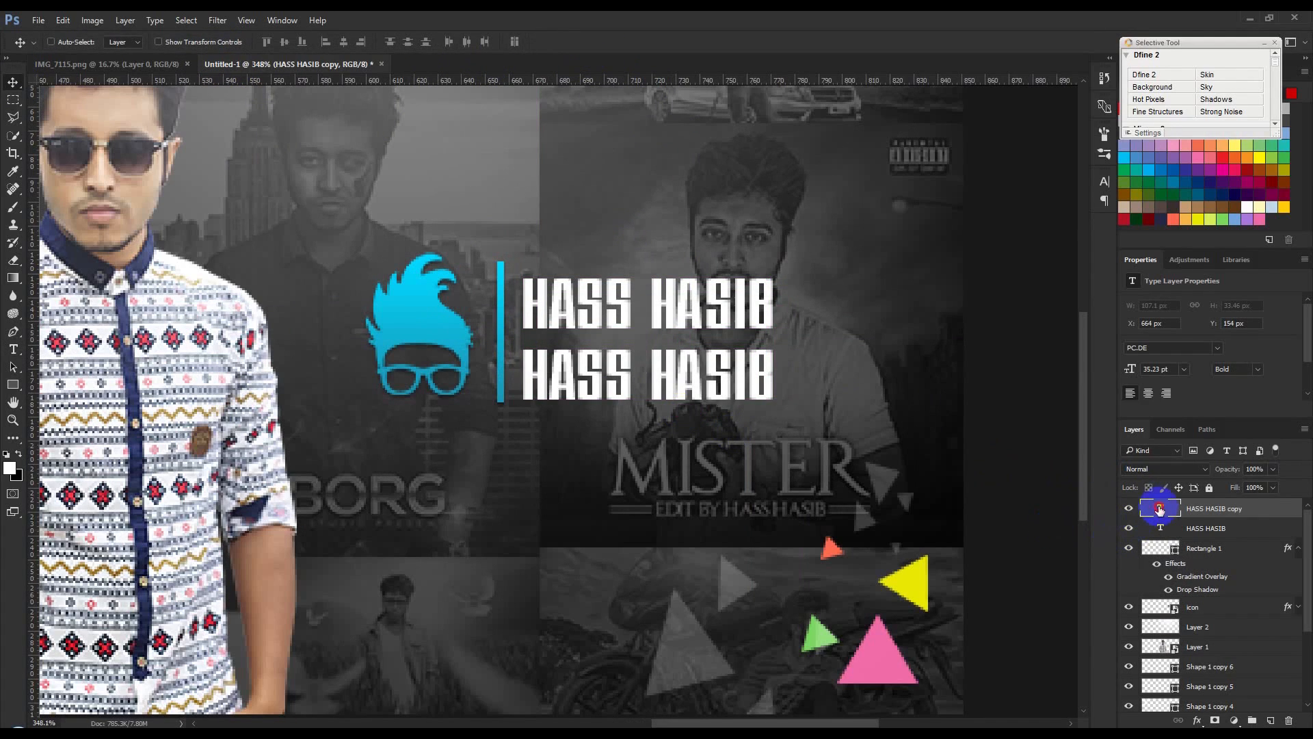
{"action": "double_click", "coordinate": [1159, 508]}
{"action": "type", "text": "PHOTO"}
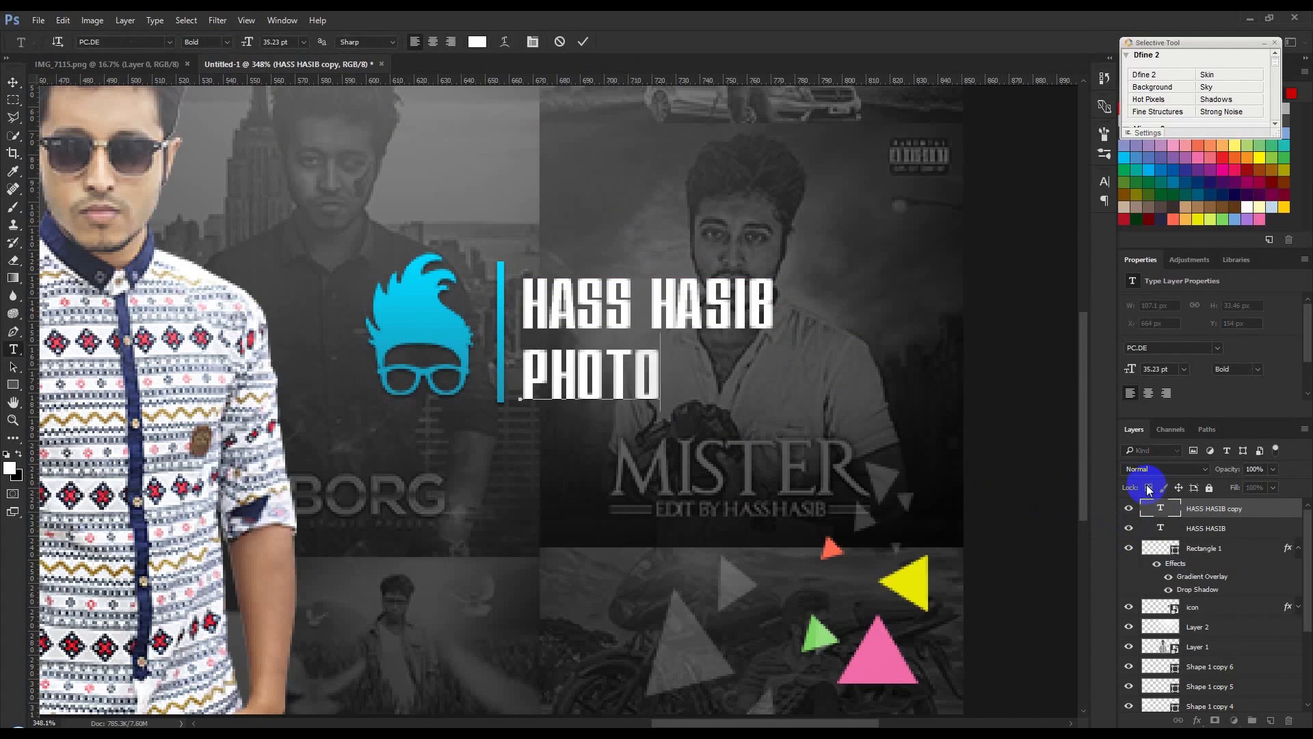
{"action": "type", "text": "SHOP T"}
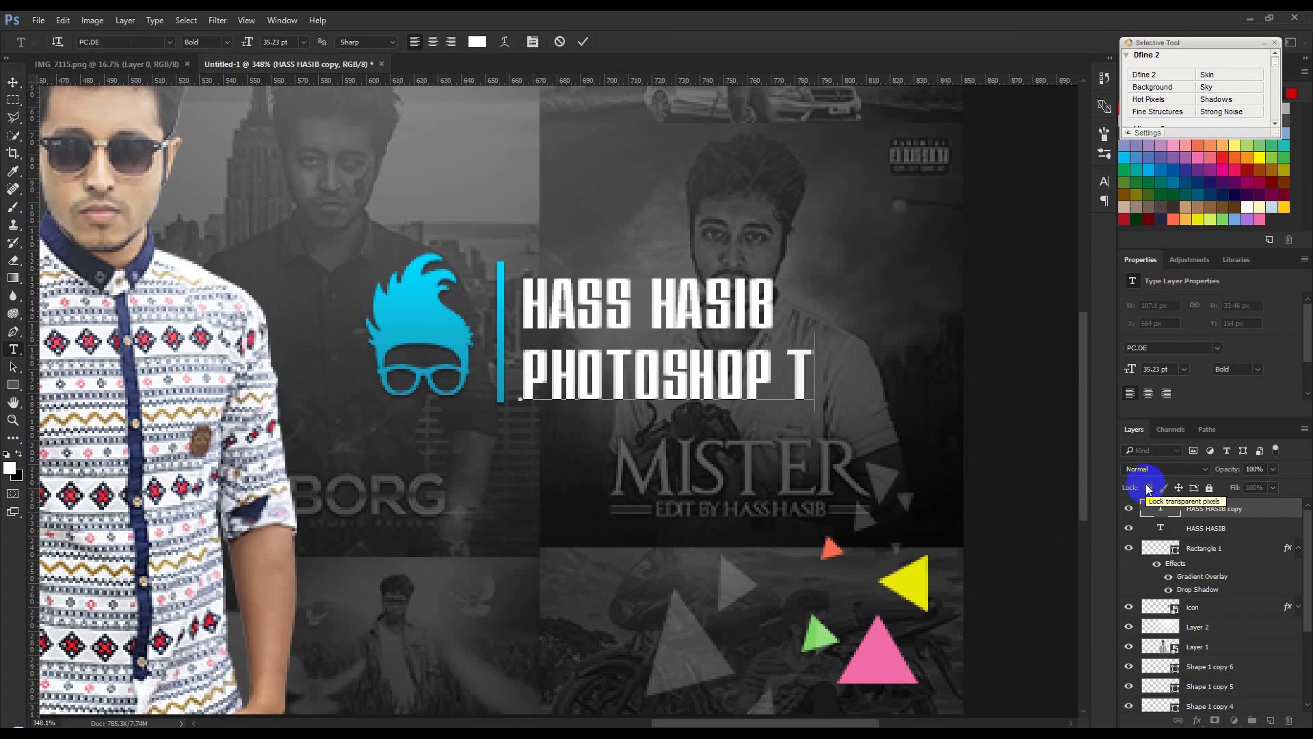
{"action": "type", "text": "UTORIA"}
- Set the whole PHOTOSHOP TUTORIAL line to 16 pt in the Bebas font
{"action": "key", "text": "ctrl+a"}
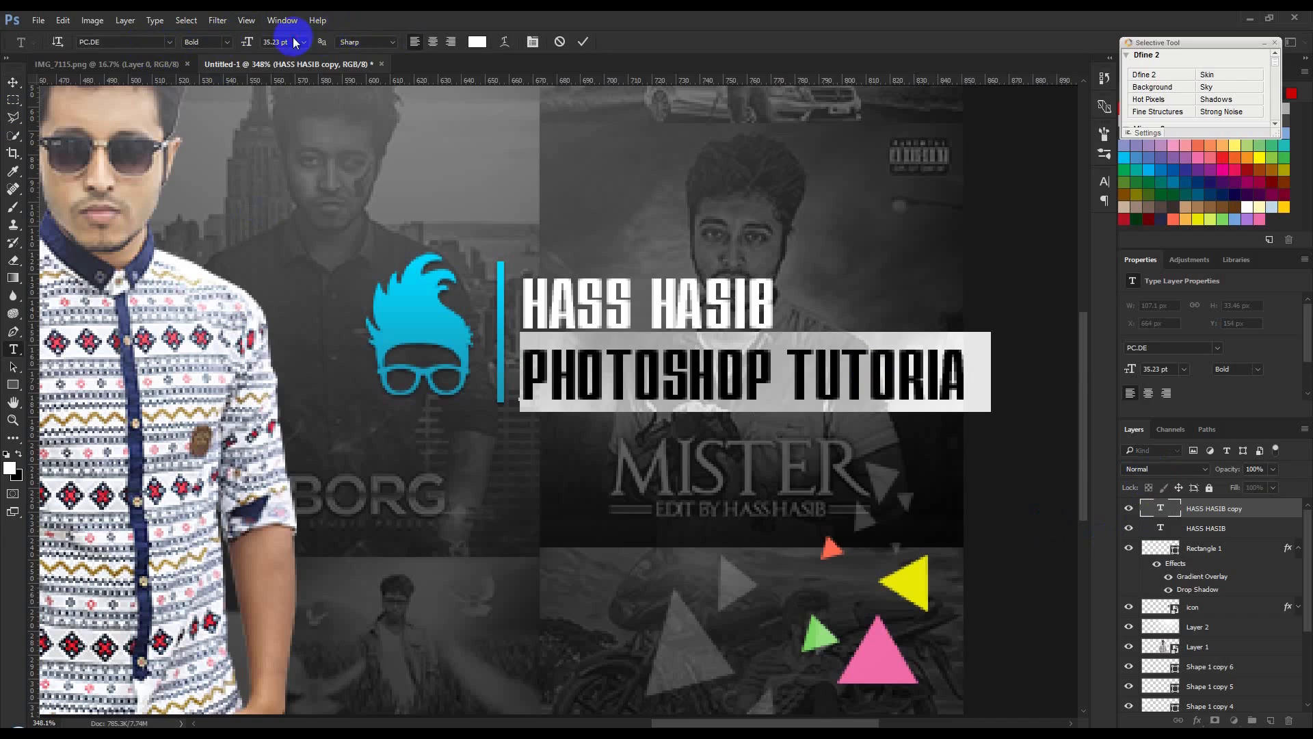
{"action": "scroll", "coordinate": [278, 42], "scroll_direction": "down", "scroll_amount": 20}
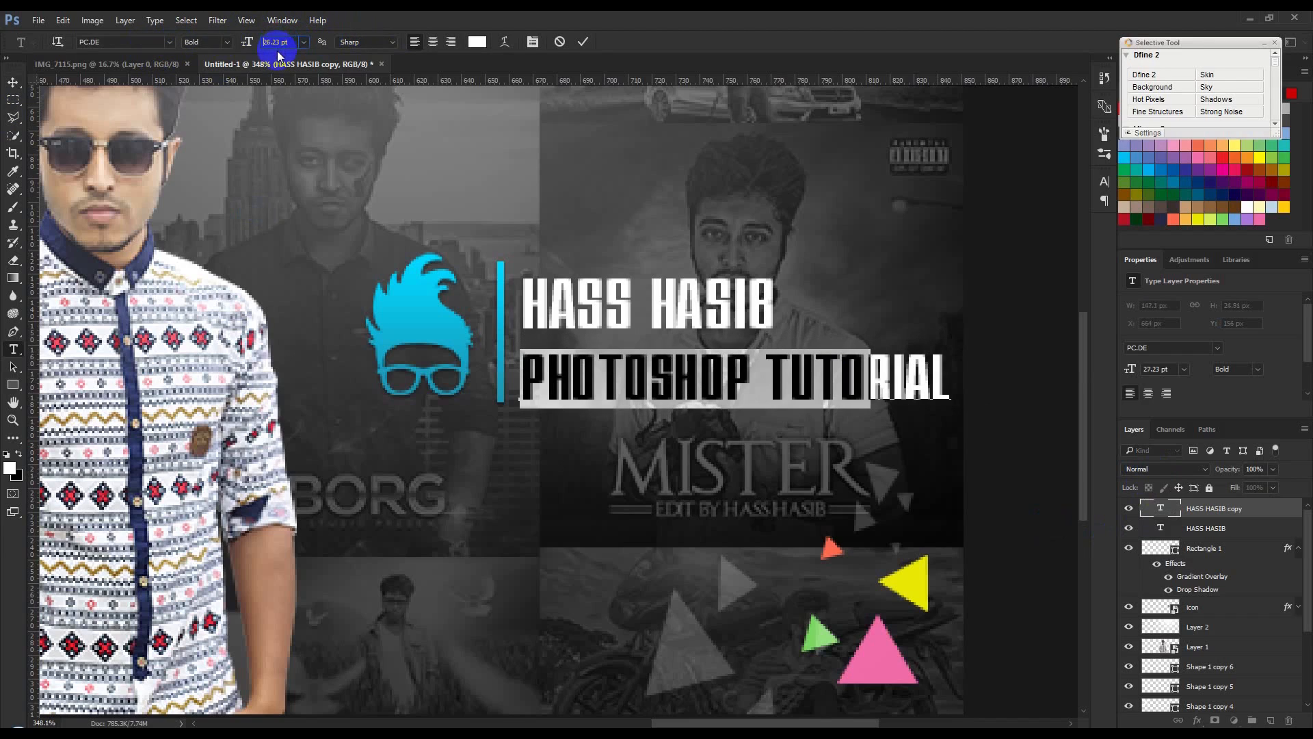
{"action": "type", "text": "16"}
{"action": "key", "text": "Return"}
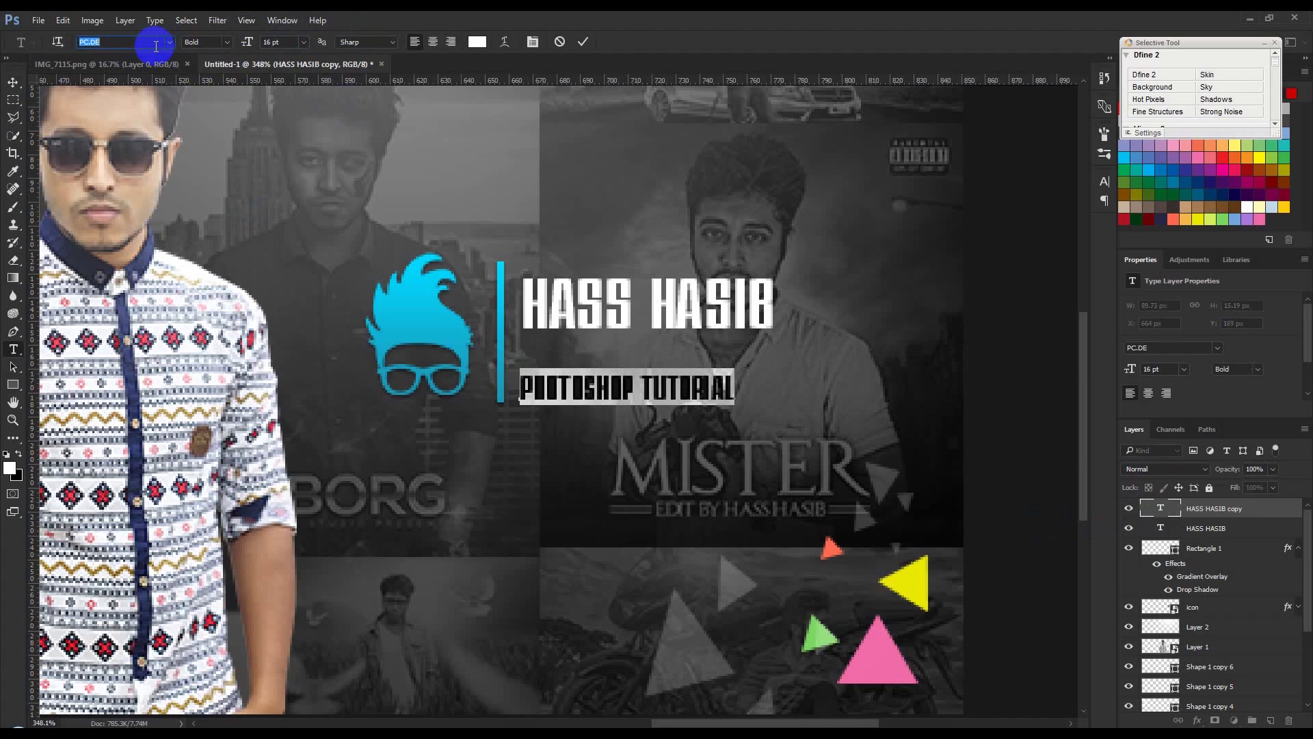
{"action": "type", "text": "beb"}
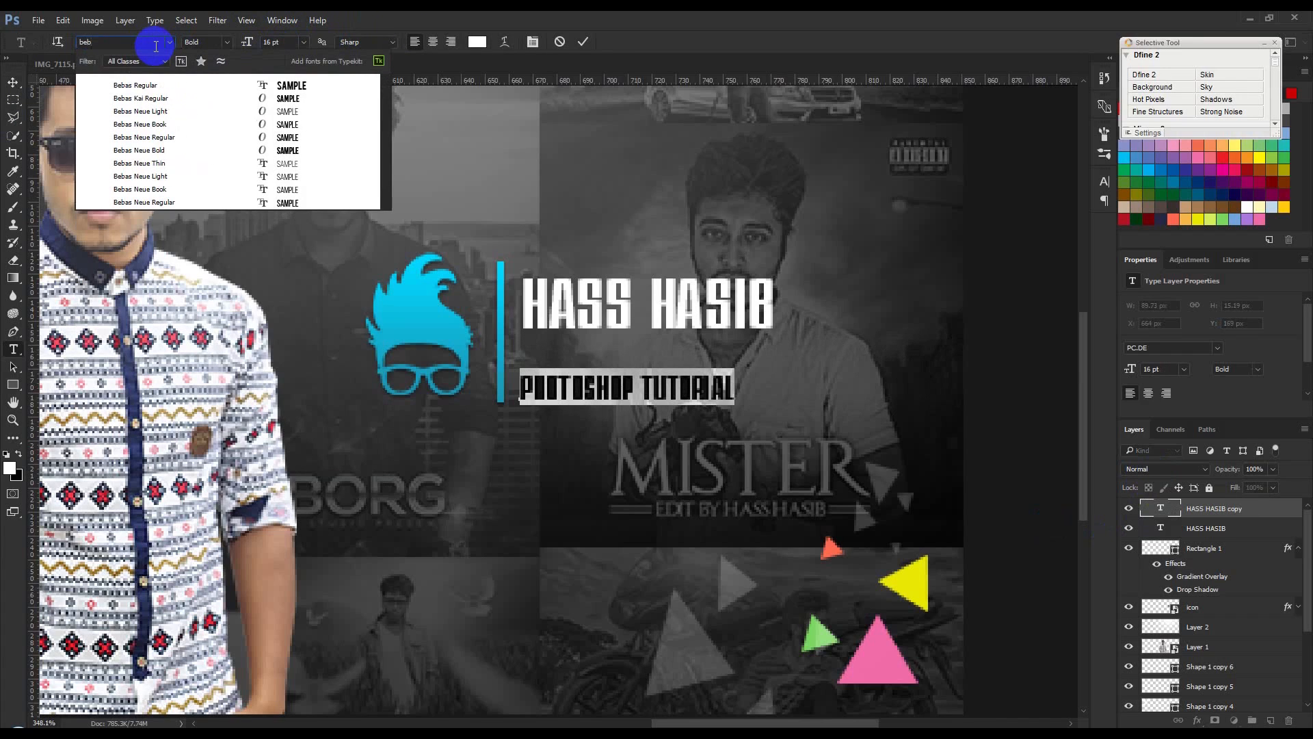
{"action": "key", "text": "Return"}
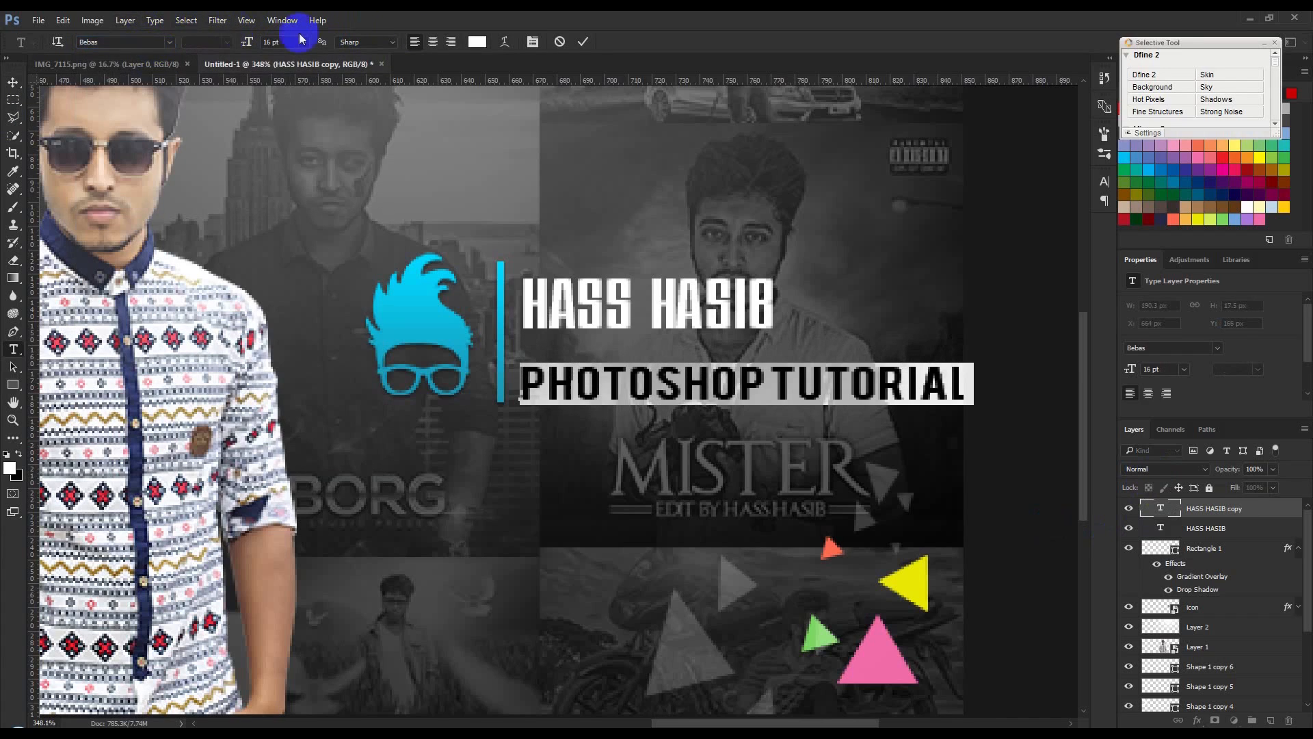
- Reduce the PHOTOSHOP TUTORIAL line to 9 pt so it matches the name's width, and commit the text
{"action": "key", "text": "Down"}
{"action": "key", "text": "Down"}
{"action": "key", "text": "Down"}
{"action": "key", "text": "Down"}
{"action": "key", "text": "Down"}
{"action": "key", "text": "Down"}
{"action": "key", "text": "Down"}
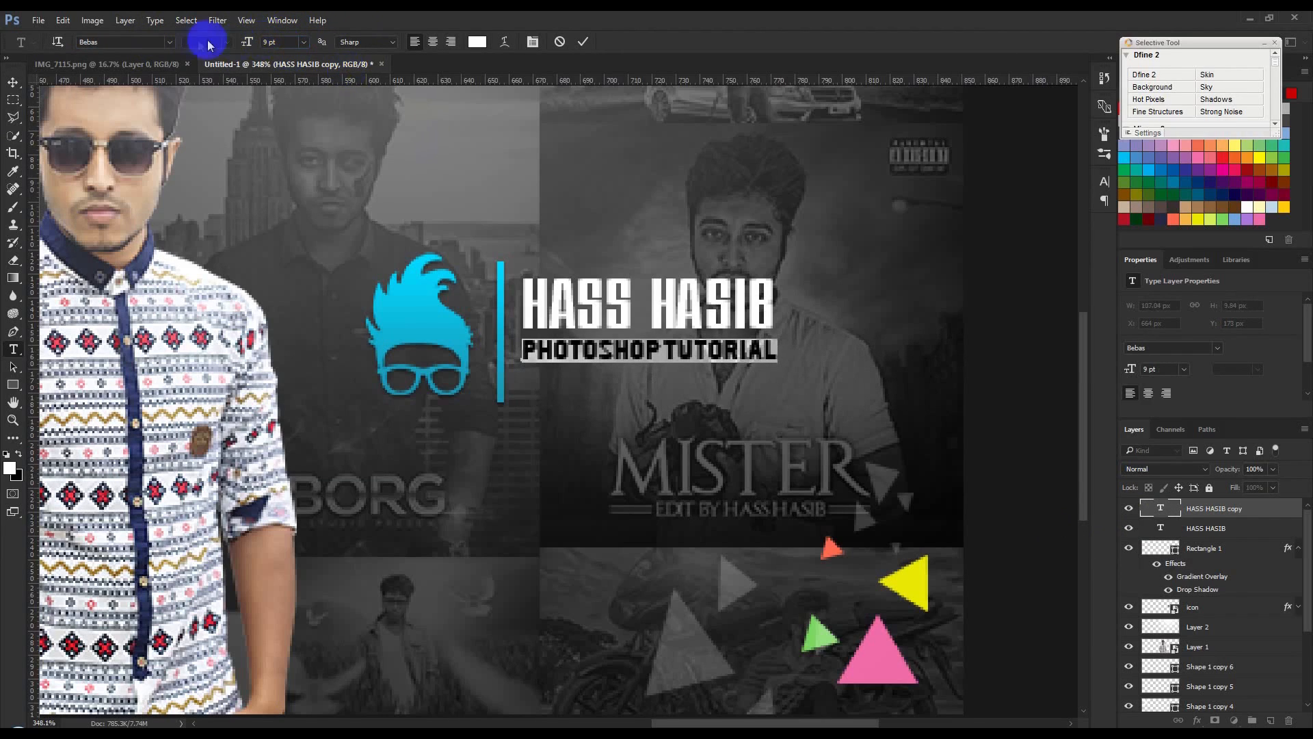
{"action": "left_click", "coordinate": [583, 42]}
{"action": "key", "text": "v"}
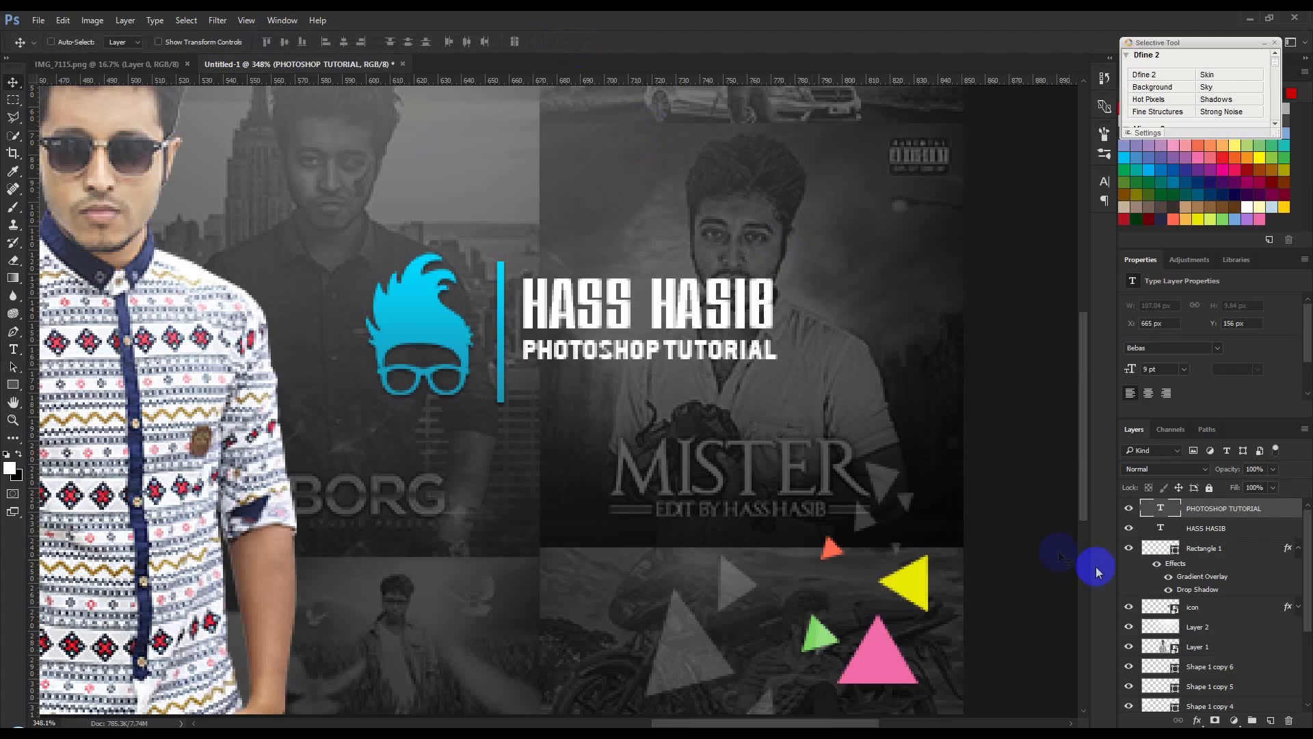
- Scale up the icon, bar and both text lines together until the bar is about 69 px tall, and move the logo up to about Y 93 px
{"action": "left_click", "coordinate": [1210, 528], "text": "shift"}
{"action": "scroll", "coordinate": [841, 408], "scroll_direction": "down", "scroll_amount": 3}
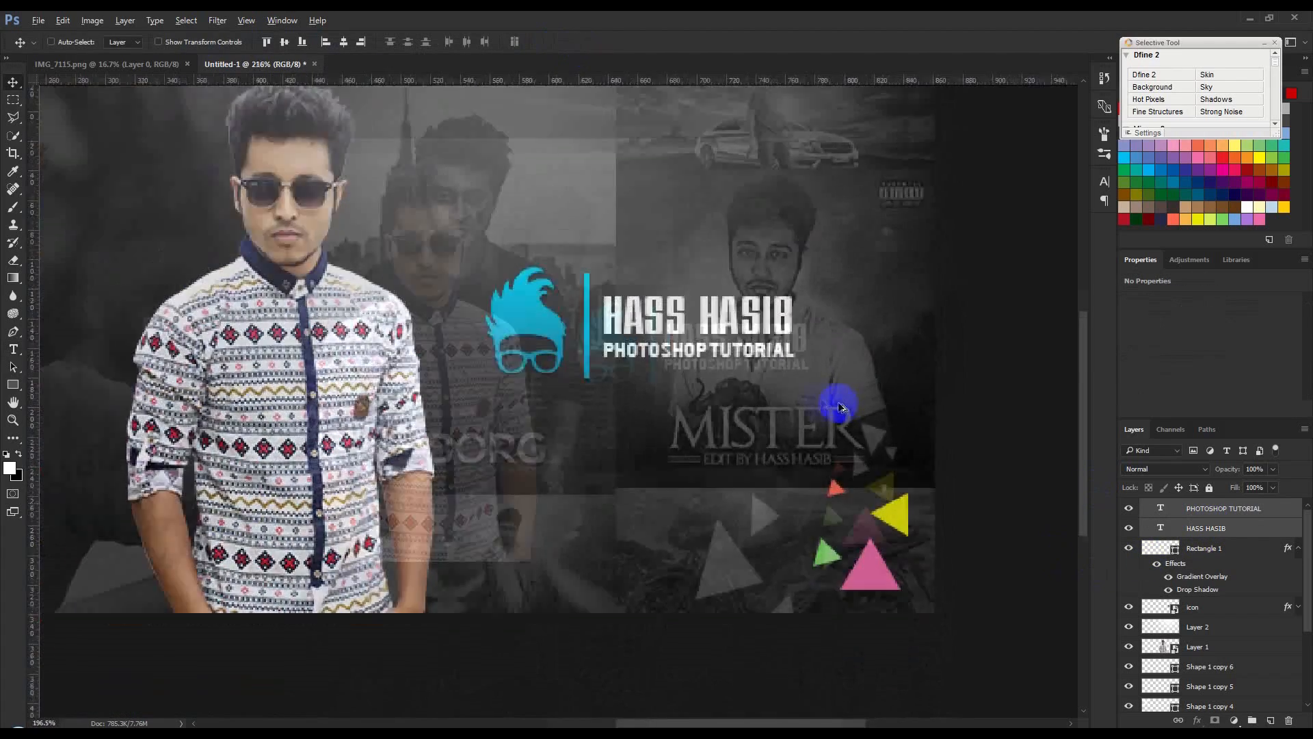
{"action": "scroll", "coordinate": [842, 408], "scroll_direction": "down", "scroll_amount": 3}
{"action": "scroll", "coordinate": [842, 446], "scroll_direction": "up", "scroll_amount": 1}
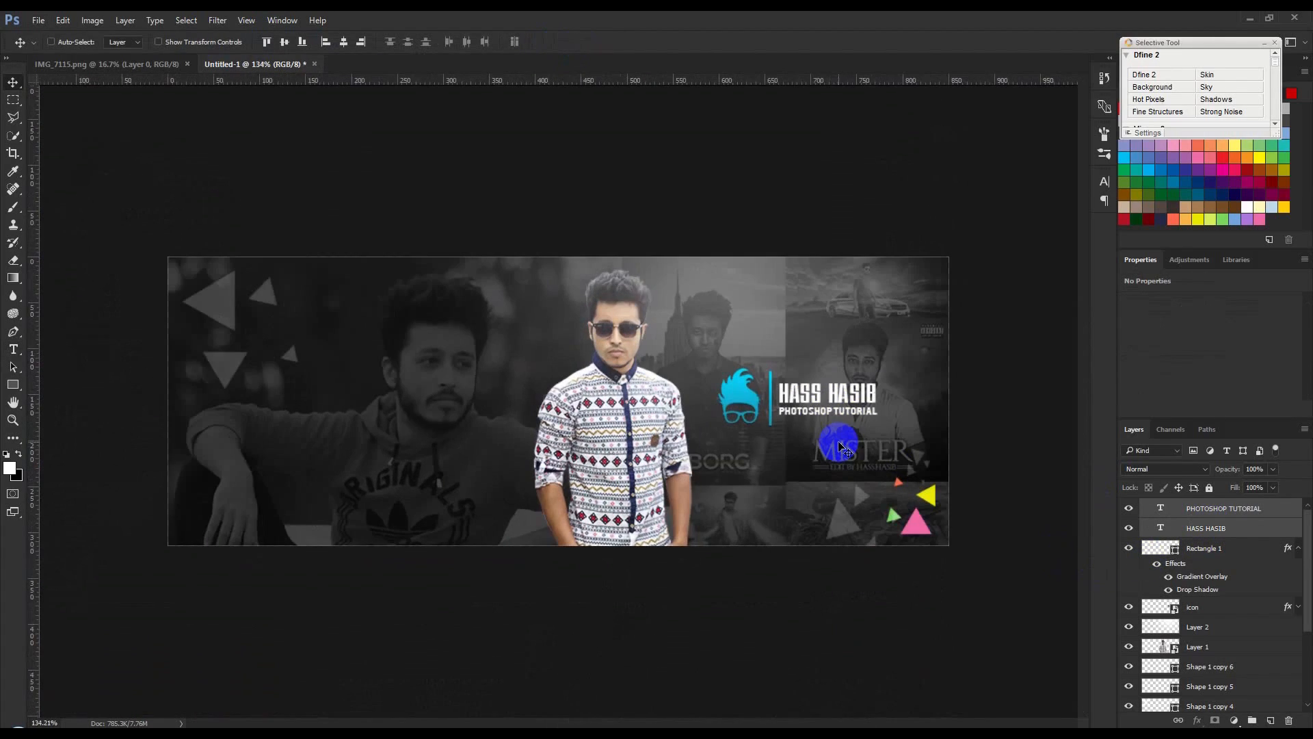
{"action": "scroll", "coordinate": [842, 447], "scroll_direction": "up", "scroll_amount": 1}
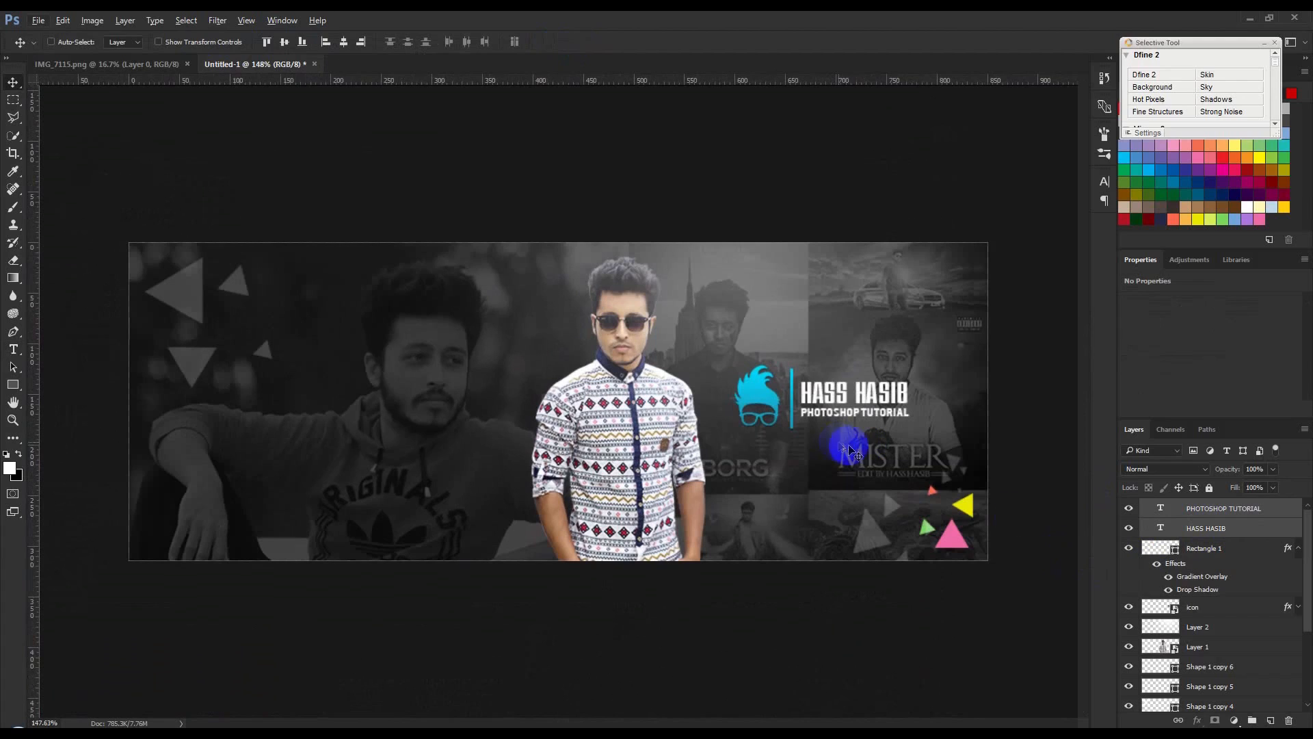
{"action": "left_click", "coordinate": [1213, 512]}
{"action": "left_click", "coordinate": [1227, 604], "text": "shift"}
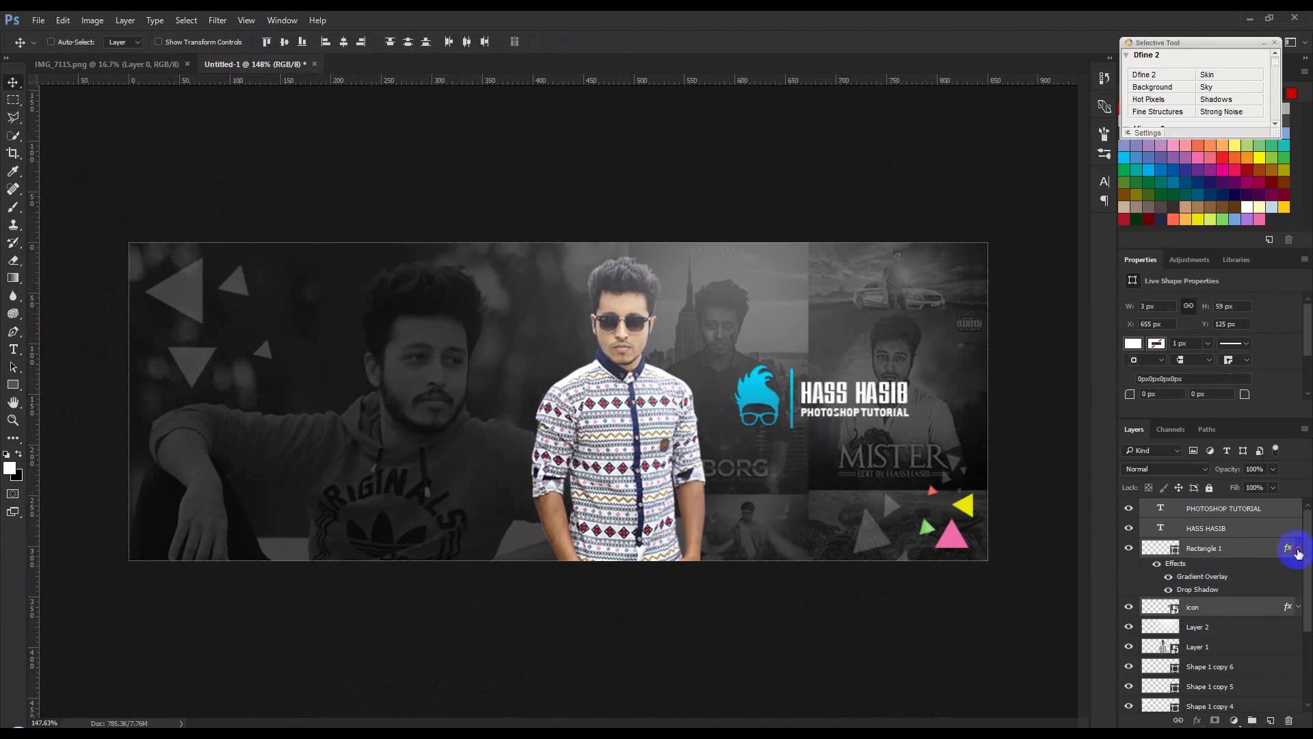
{"action": "left_click", "coordinate": [1298, 550]}
{"action": "key", "text": "ctrl+t"}
{"action": "left_click_drag", "start_coordinate": [911, 358], "coordinate": [856, 367]}
{"action": "left_click_drag", "start_coordinate": [905, 406], "coordinate": [909, 406]}
{"action": "key", "text": "Return"}
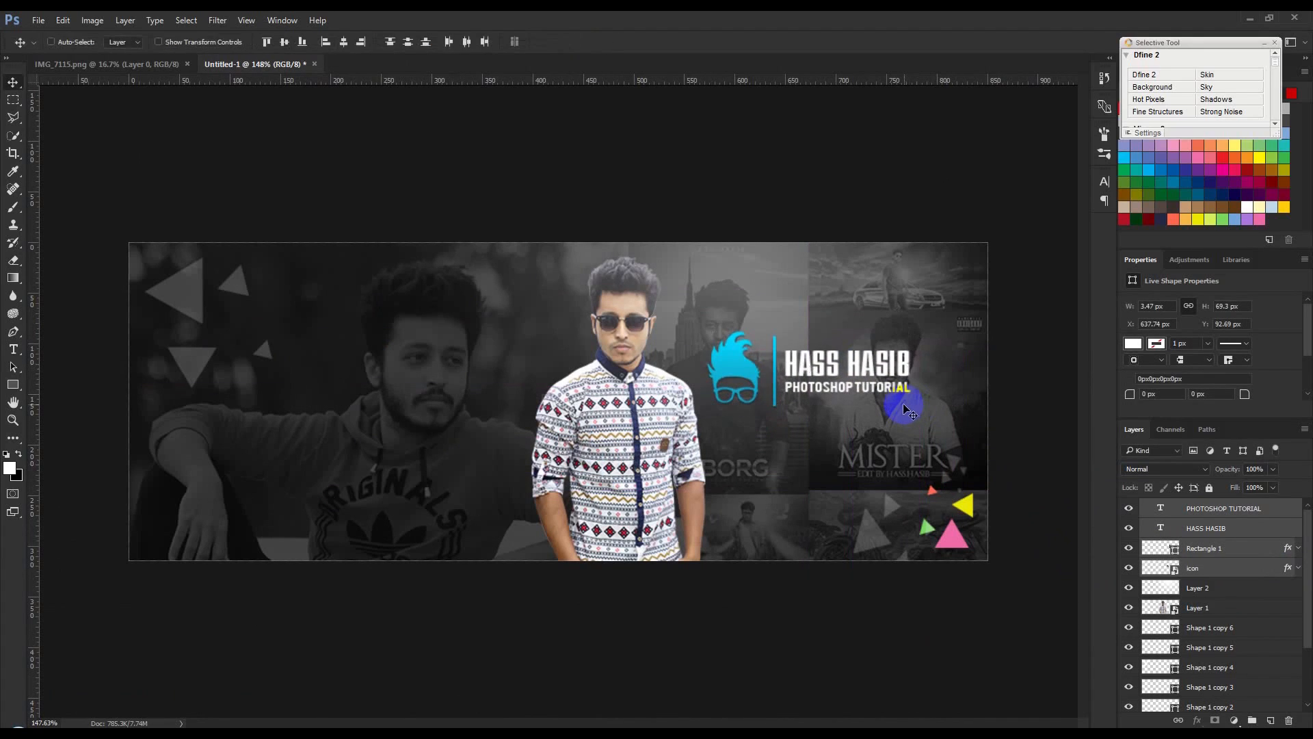
- Set the opacity of the collage layer group, Group 2, to 18%
{"action": "scroll", "coordinate": [1214, 658], "scroll_direction": "down", "scroll_amount": 2}
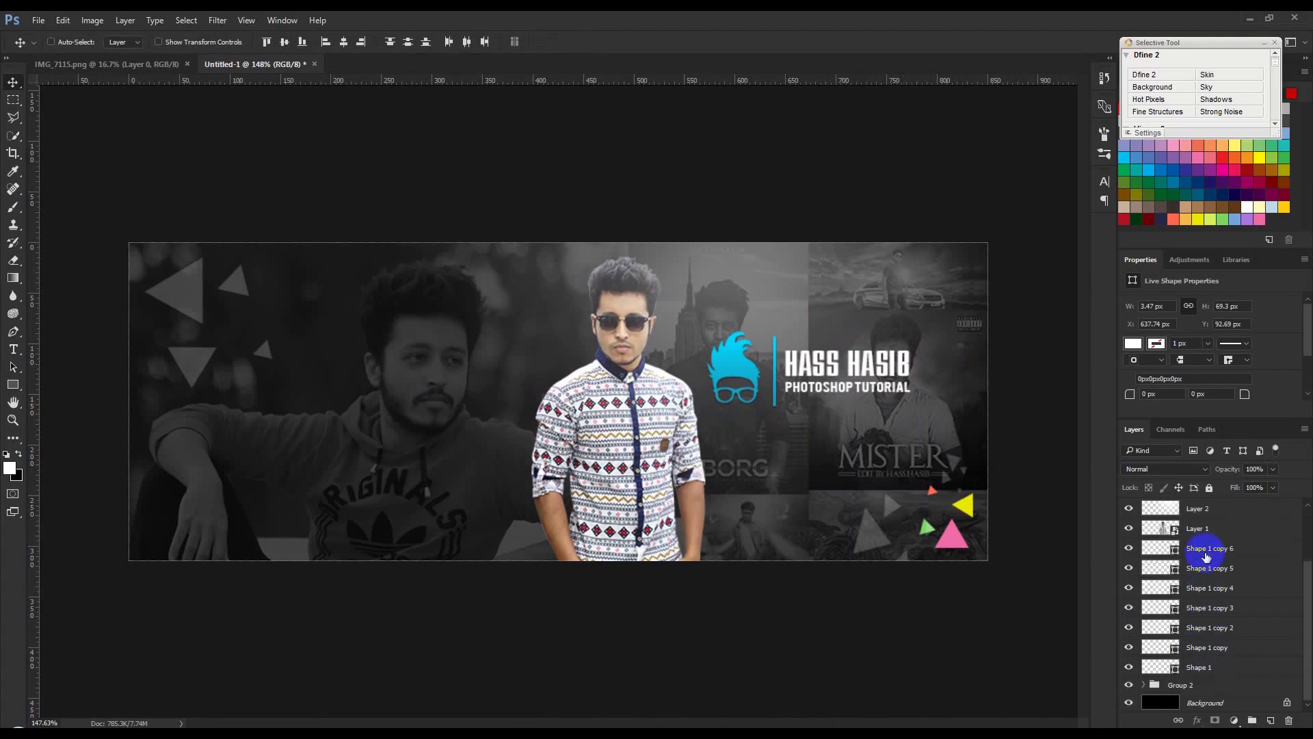
{"action": "left_click", "coordinate": [1193, 686]}
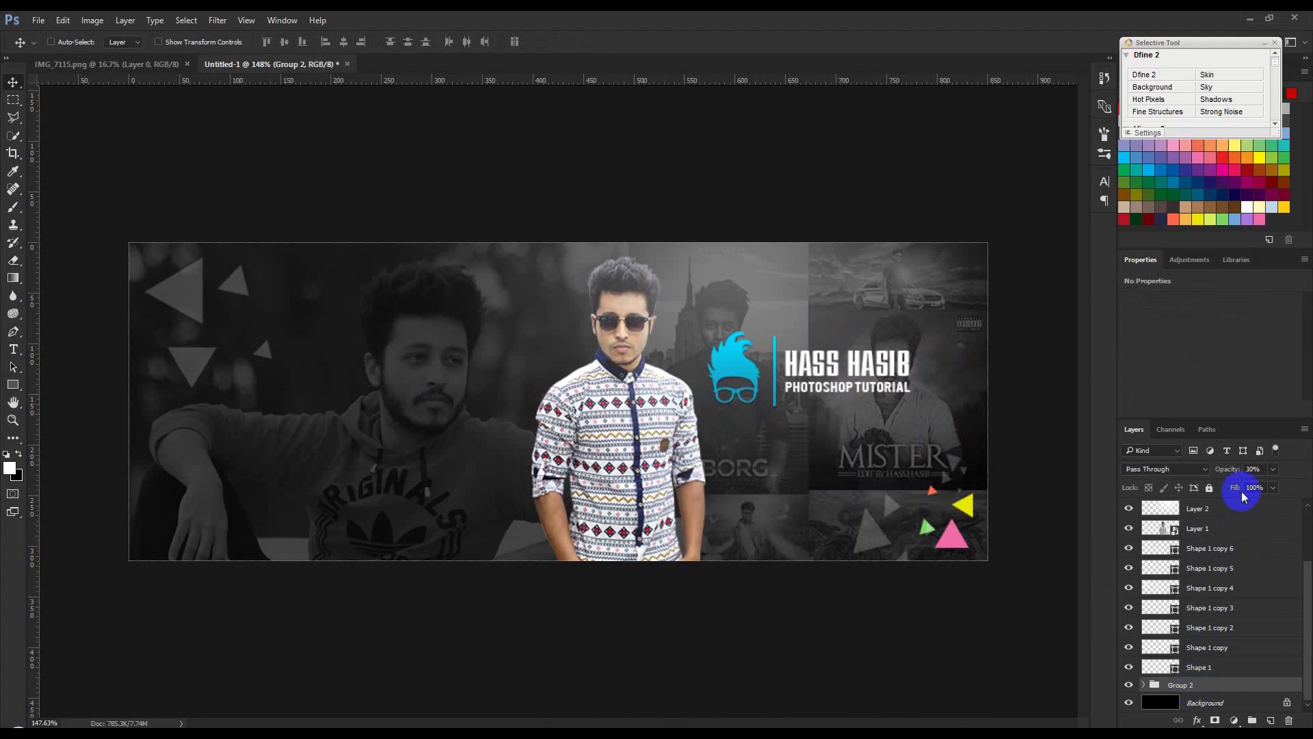
{"action": "left_click_drag", "start_coordinate": [1228, 470], "coordinate": [1224, 471]}
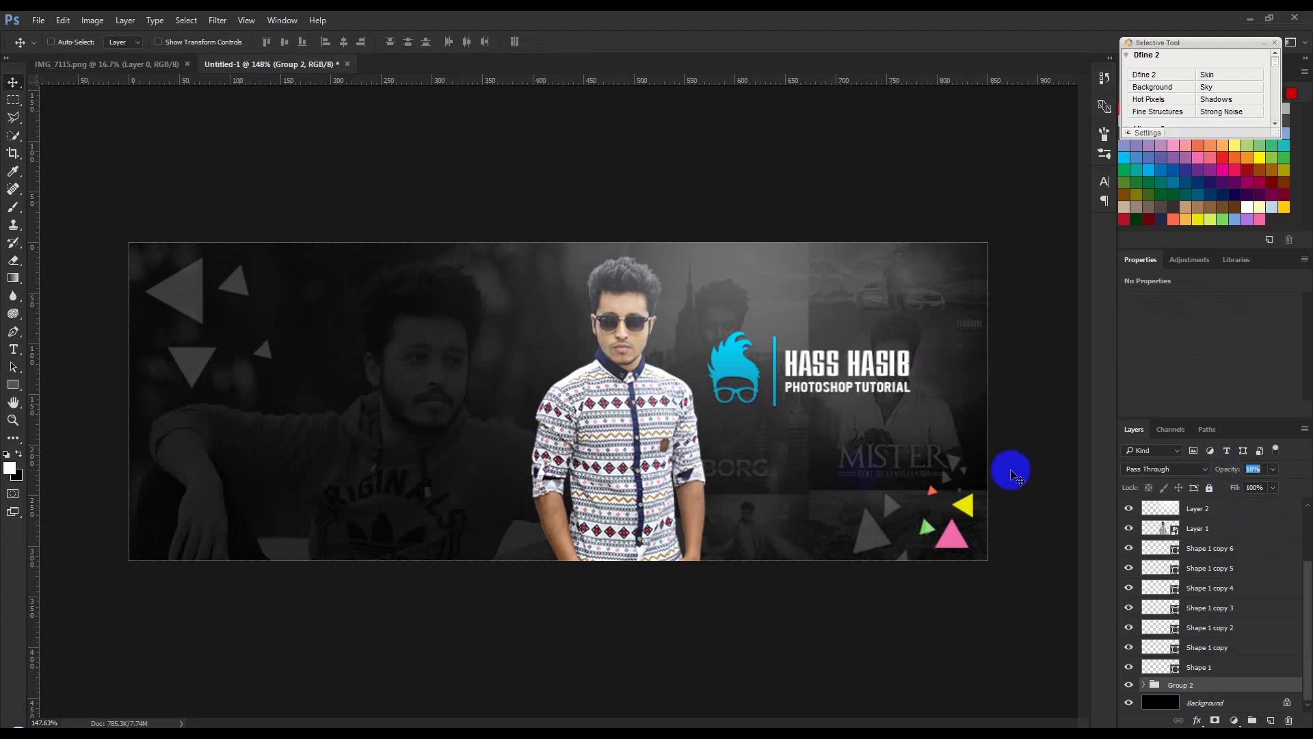
{"action": "key", "text": "Return"}
- Add a Black & White adjustment layer with default settings above the portrait's Layer 1 and clip it to that layer
{"action": "scroll", "coordinate": [862, 471], "scroll_direction": "up", "scroll_amount": 1}
{"action": "scroll", "coordinate": [862, 470], "scroll_direction": "down", "scroll_amount": 1}
{"action": "scroll", "coordinate": [1217, 584], "scroll_direction": "up", "scroll_amount": 3}
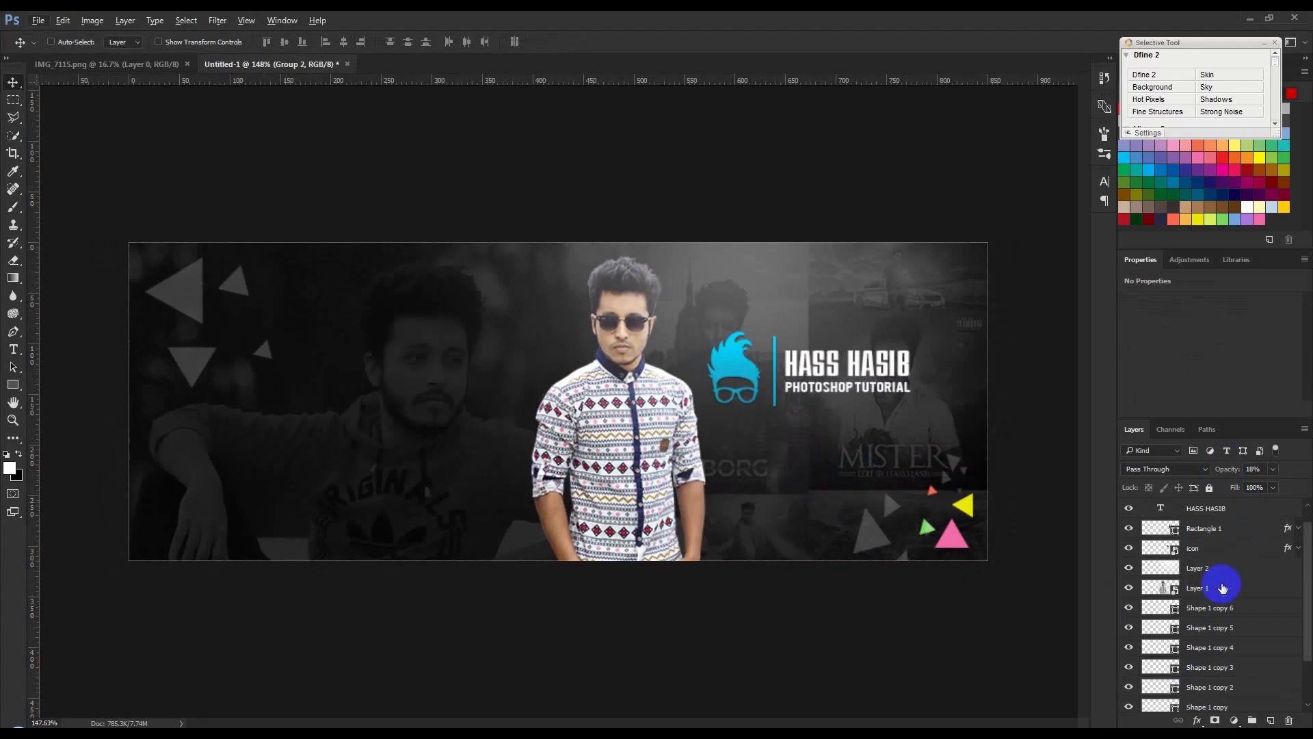
{"action": "left_click", "coordinate": [1216, 587]}
{"action": "left_click", "coordinate": [1234, 720]}
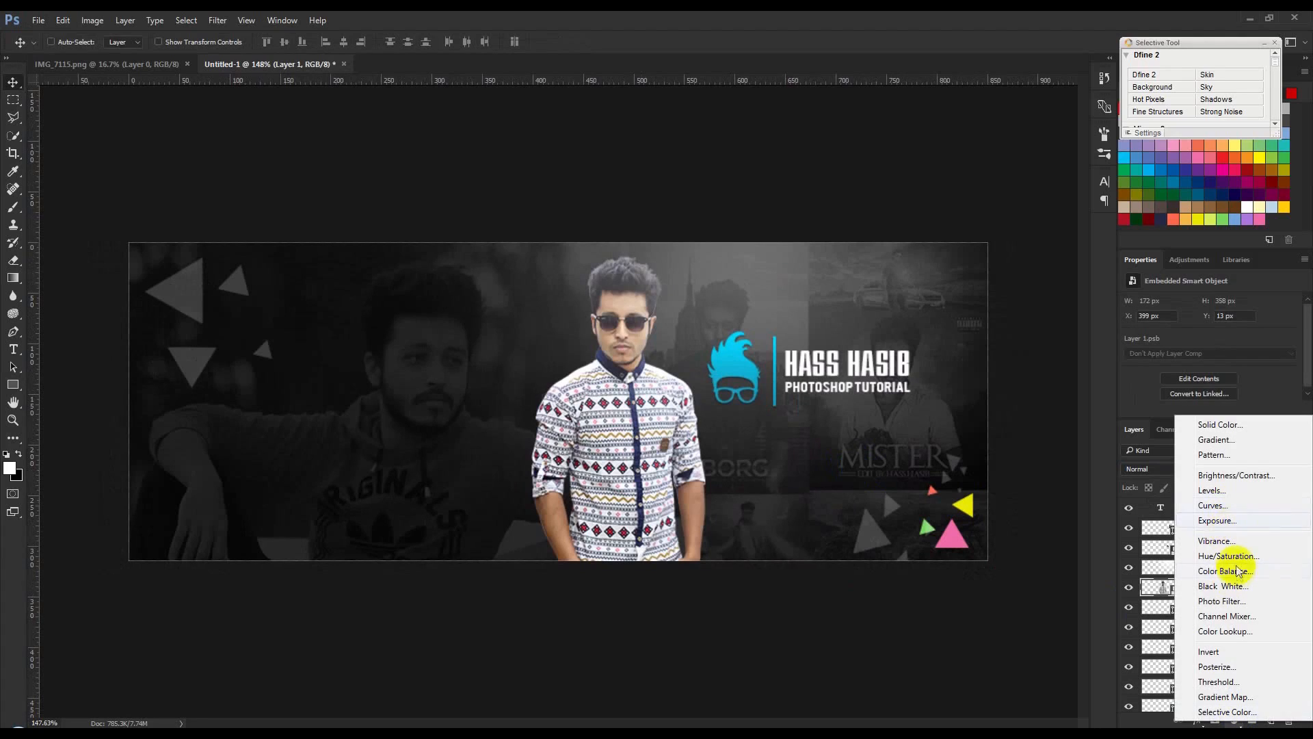
{"action": "left_click", "coordinate": [1229, 585]}
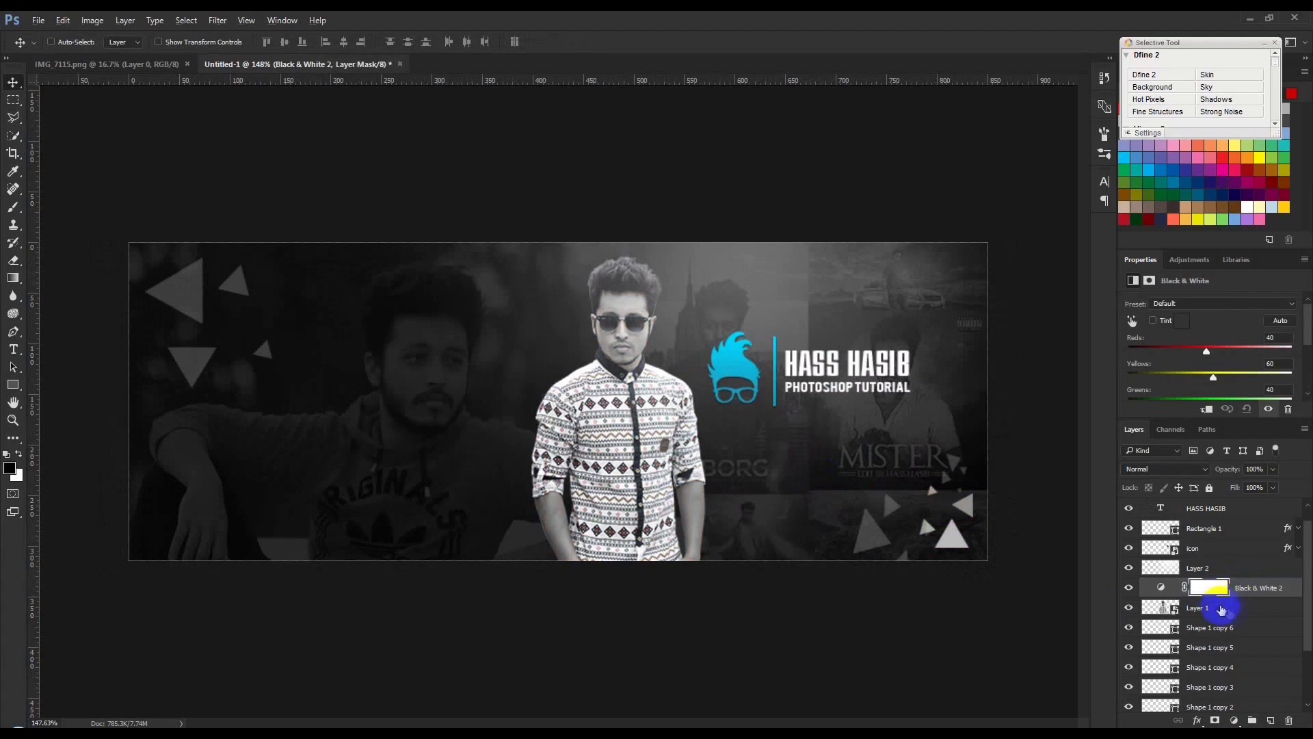
{"action": "left_click", "coordinate": [1244, 593], "text": "alt"}
- Set the Black & White adjustment layer's blend mode to Soft Light and its opacity to 75%
{"action": "left_click", "coordinate": [1193, 469]}
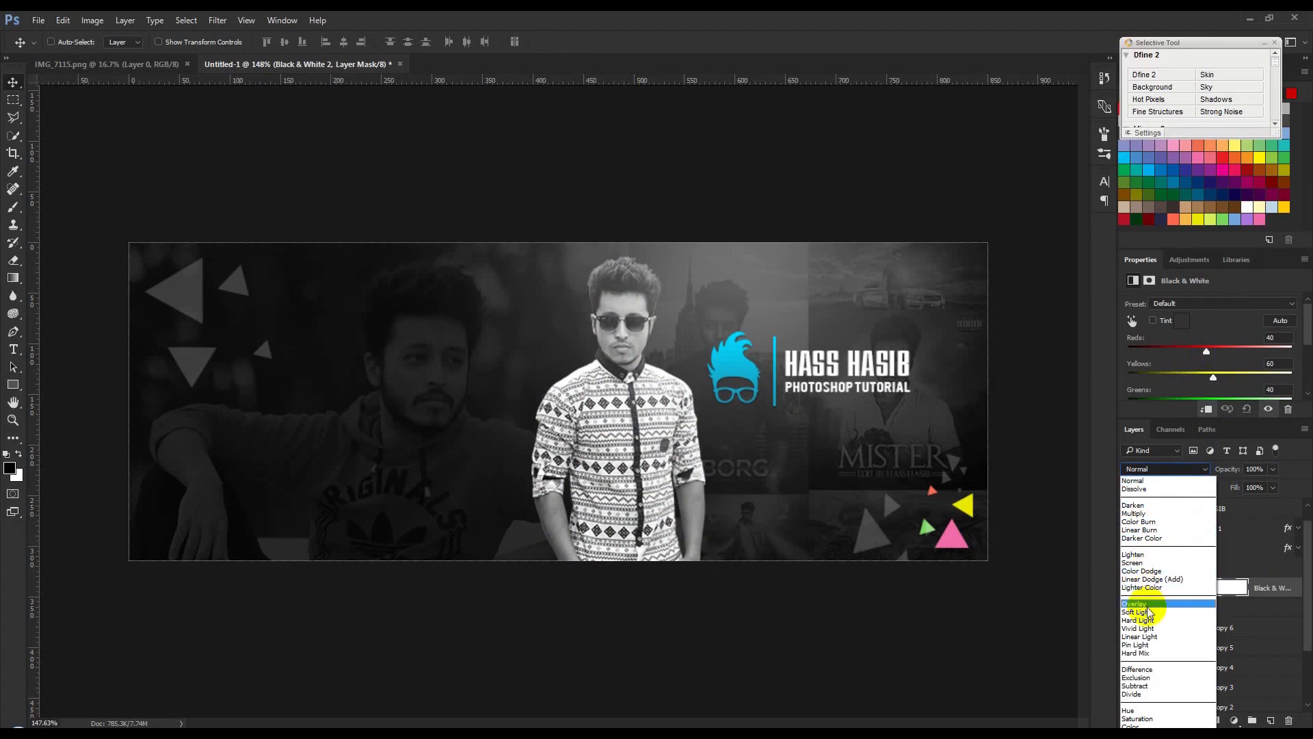
{"action": "left_click", "coordinate": [1147, 610]}
{"action": "left_click", "coordinate": [1130, 589]}
{"action": "left_click_drag", "start_coordinate": [1214, 471], "coordinate": [1212, 470]}
{"action": "scroll", "coordinate": [867, 449], "scroll_direction": "up", "scroll_amount": 1}
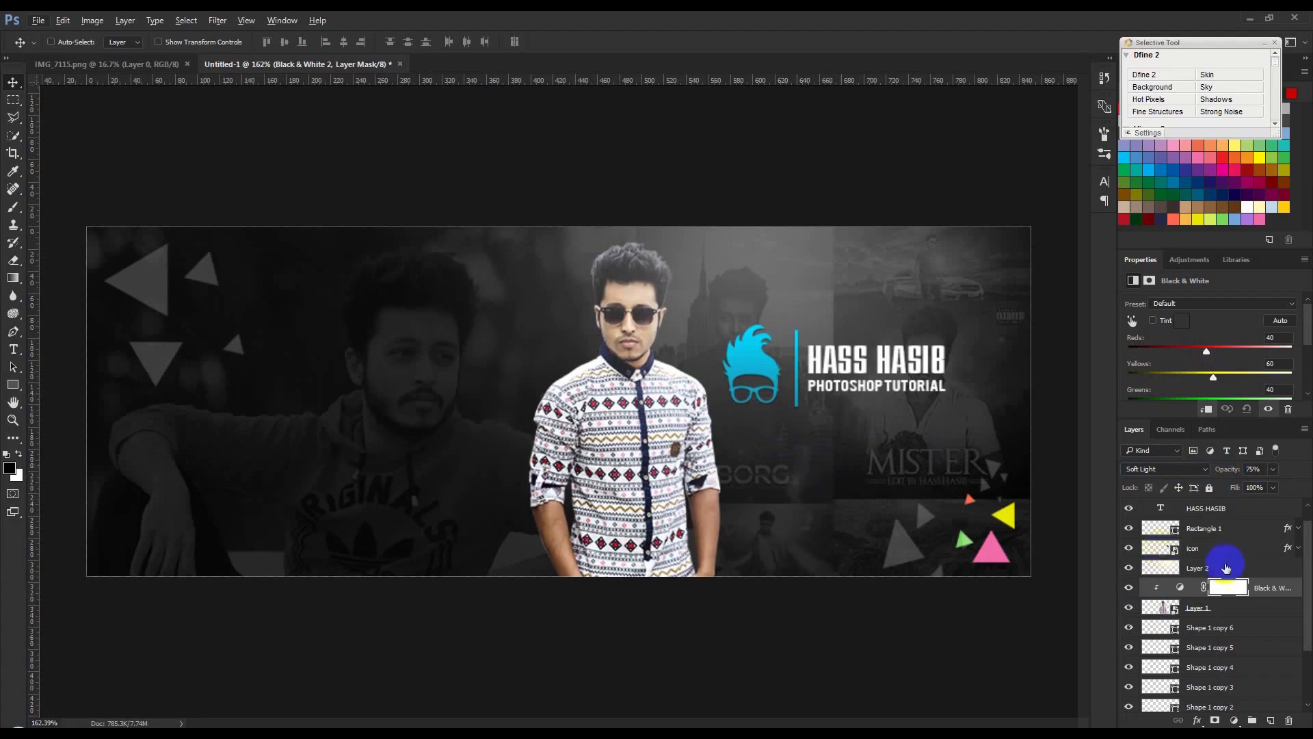
- Move the icon, bar and both text lines together up about 9 px, and lock the logo layers
{"action": "scroll", "coordinate": [1221, 513], "scroll_direction": "up", "scroll_amount": 1}
{"action": "left_click", "coordinate": [1217, 514]}
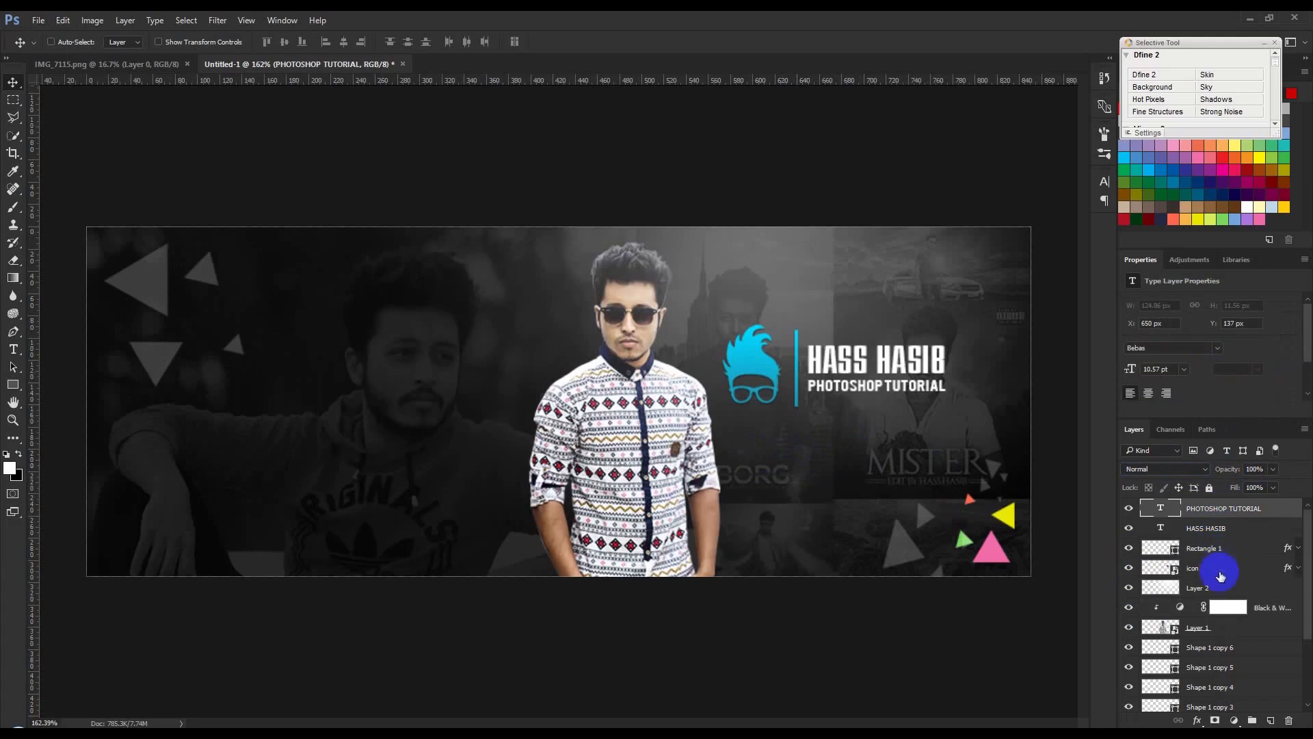
{"action": "left_click", "coordinate": [1223, 575], "text": "shift"}
{"action": "mouse_move", "coordinate": [885, 391]}
{"action": "left_mouse_down"}
{"action": "mouse_move", "coordinate": [891, 406]}
{"action": "mouse_move", "coordinate": [892, 374]}
{"action": "left_mouse_up"}
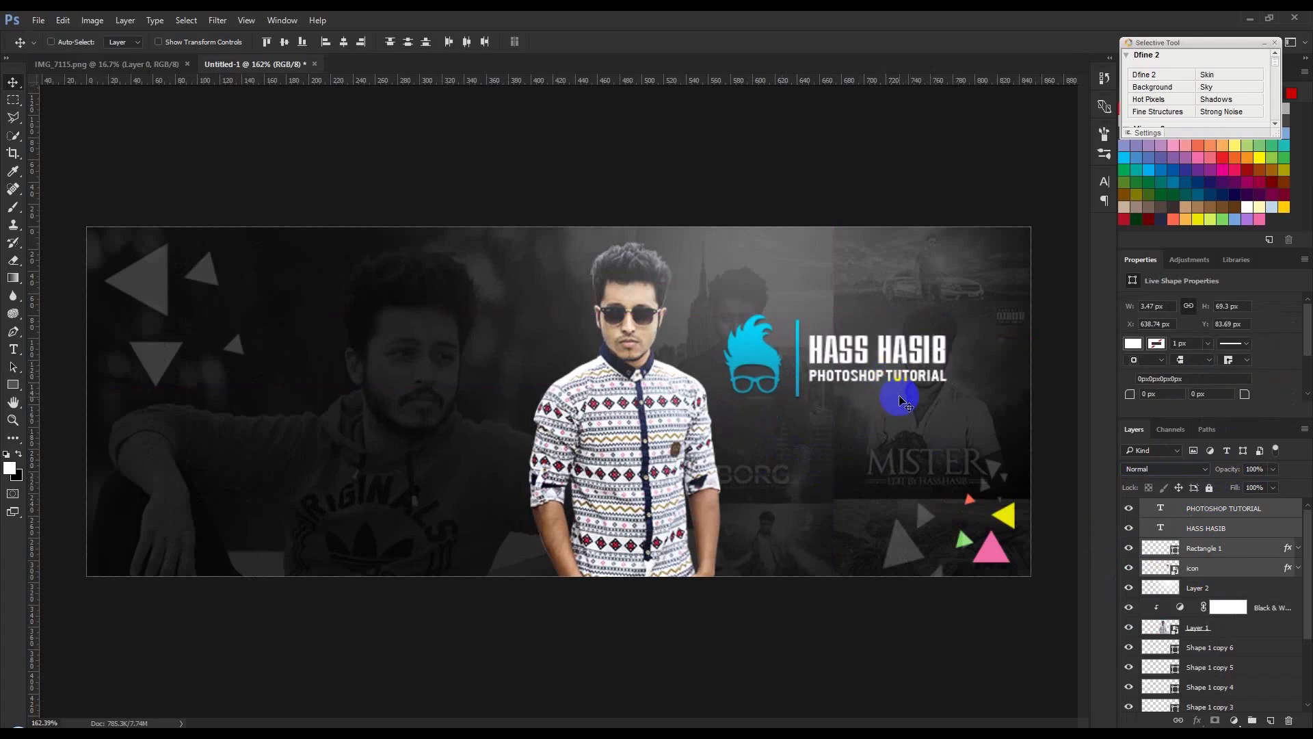
{"action": "left_click", "coordinate": [1210, 487]}
{"action": "left_click", "coordinate": [1210, 511]}
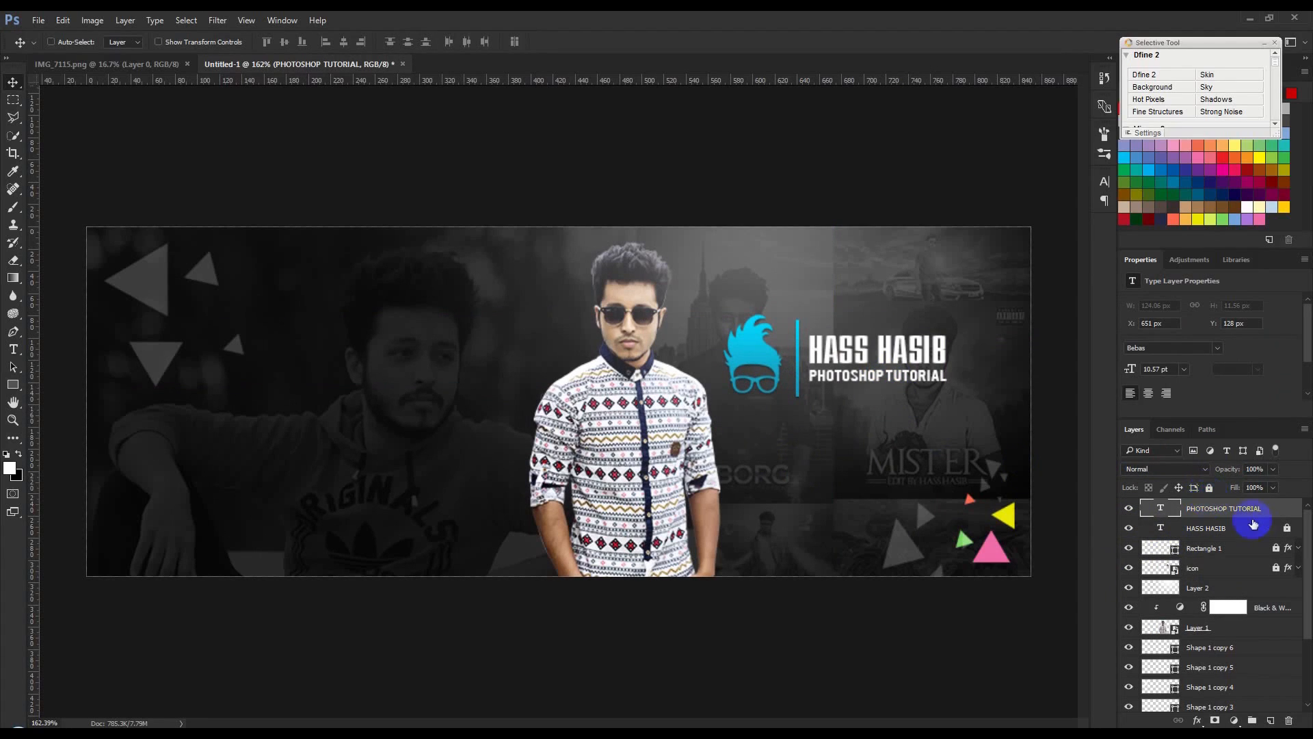
- Unlock the name text, bar and icon layers of the logo
{"action": "left_click", "coordinate": [1256, 527]}
{"action": "left_click", "coordinate": [1259, 567], "text": "shift"}
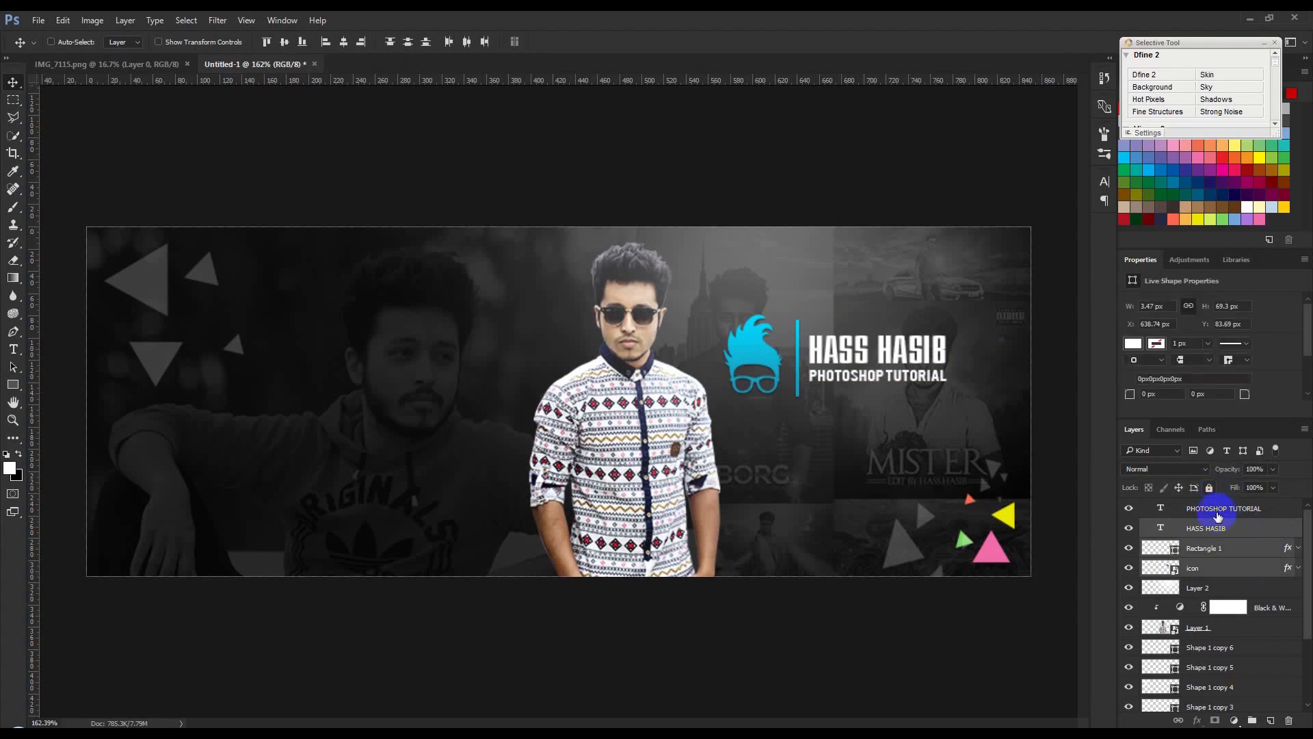
{"action": "left_click", "coordinate": [1209, 487]}
- Duplicate the PHOTOSHOP TUTORIAL text below the logo and replace its wording with the brand's website address
{"action": "left_click", "coordinate": [1217, 513]}
{"action": "left_click_drag", "start_coordinate": [891, 436], "coordinate": [969, 473]}
{"action": "double_click", "coordinate": [1161, 508]}
{"action": "type", "text": "WWW.HASSHASIB"}
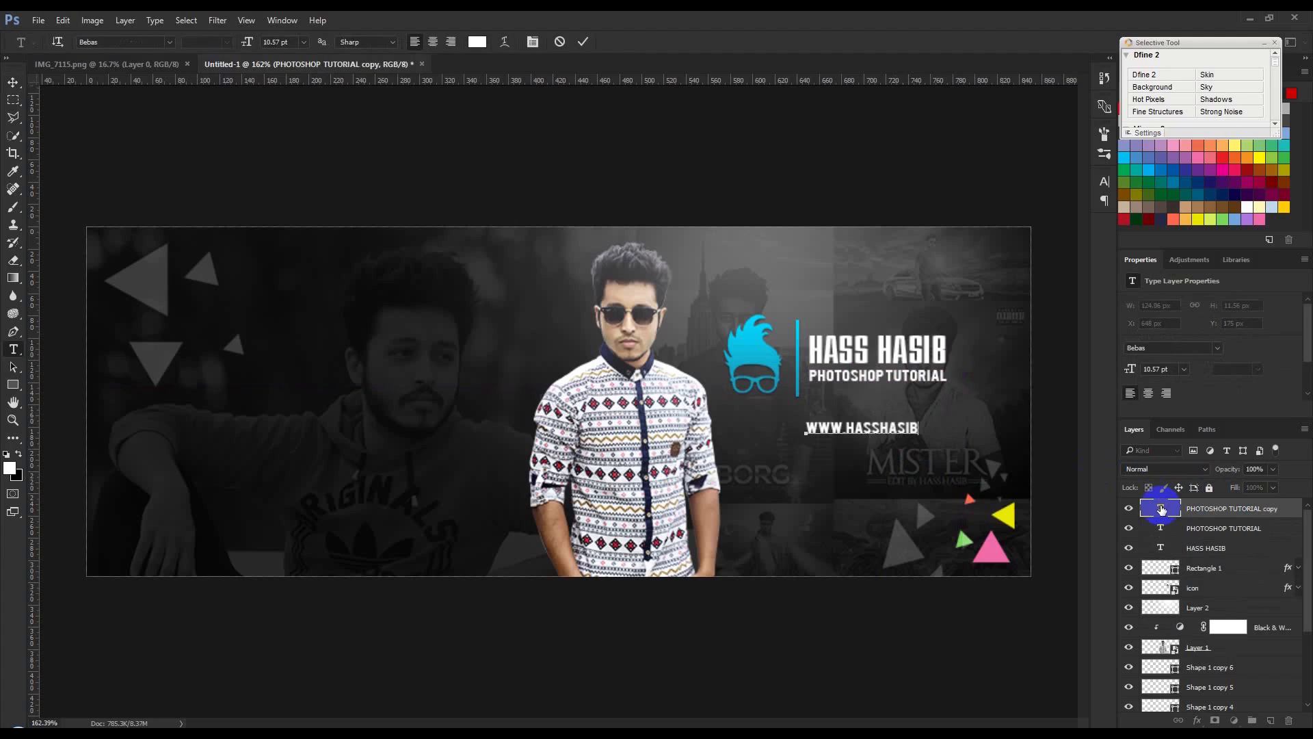
{"action": "type", "text": ".COM"}
- Set the web address text to Roboto Regular at 8 pt and place it directly under the tagline
{"action": "key", "text": "ctrl+a"}
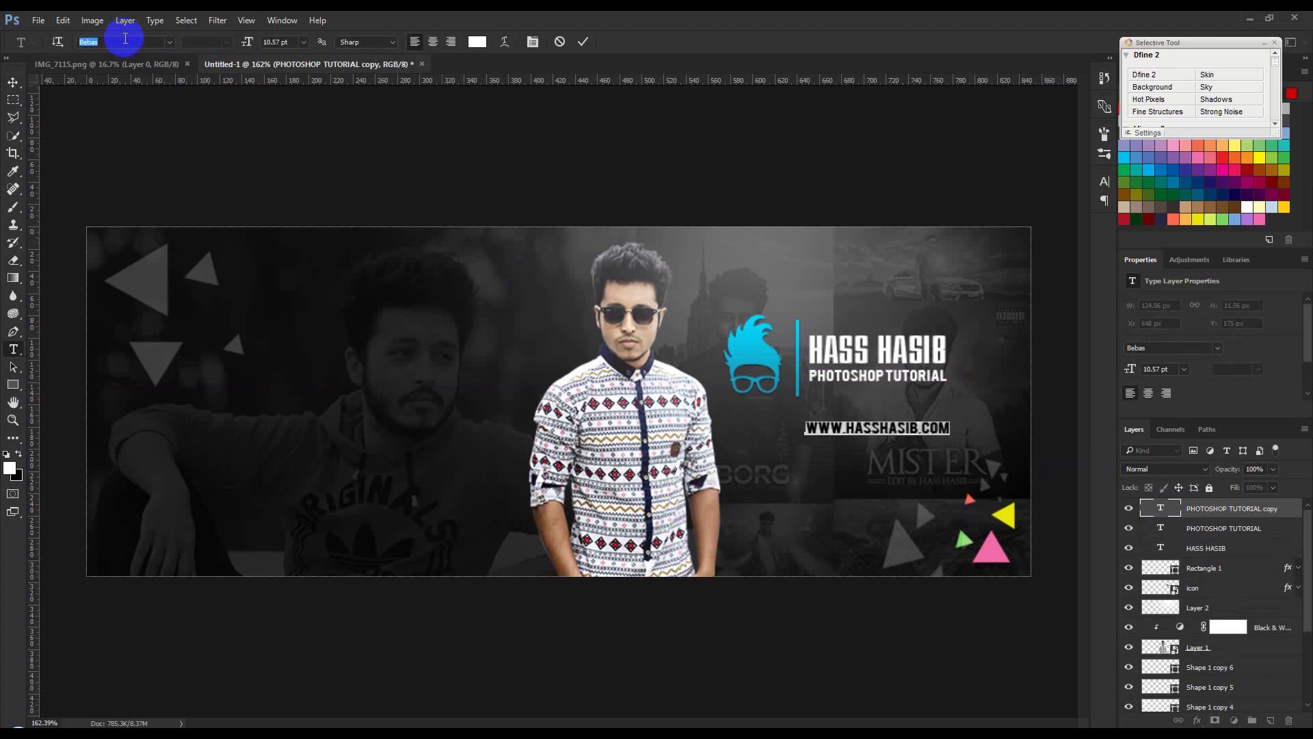
{"action": "type", "text": "roboto"}
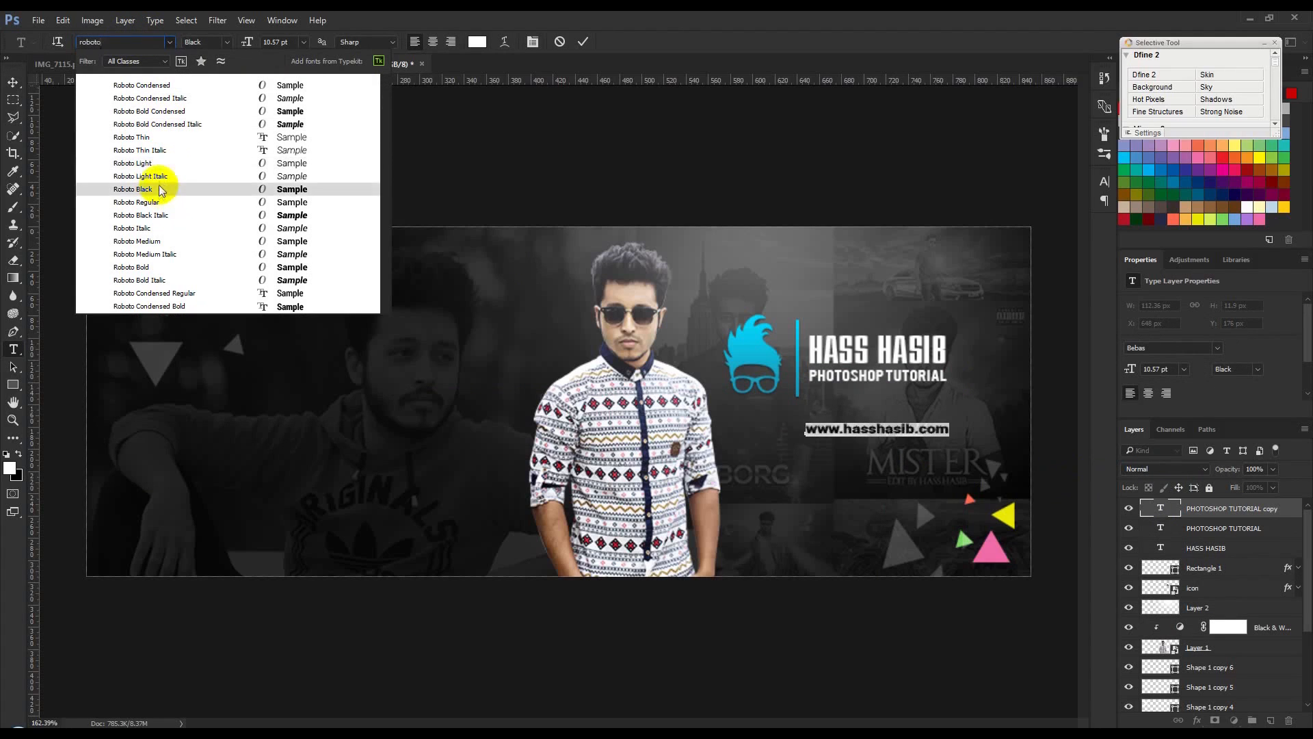
{"action": "left_click", "coordinate": [167, 202]}
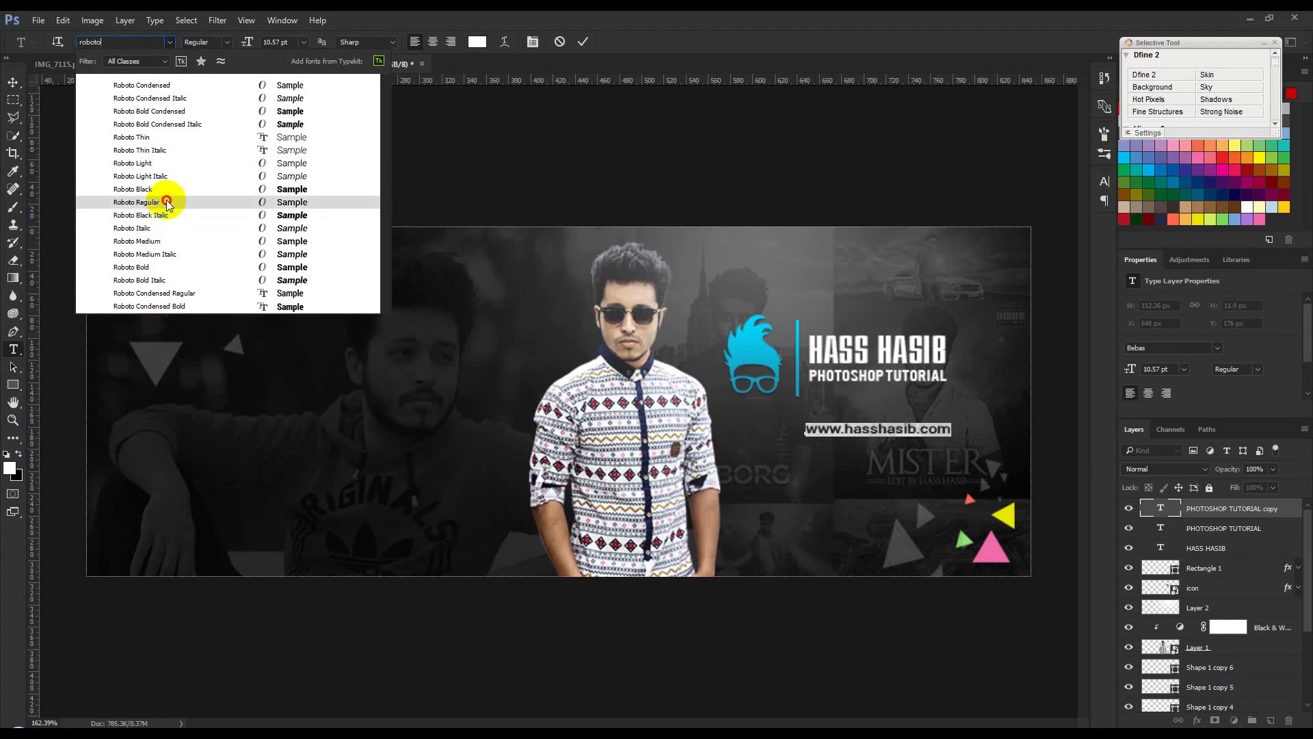
{"action": "left_click_drag", "start_coordinate": [836, 287], "coordinate": [779, 273]}
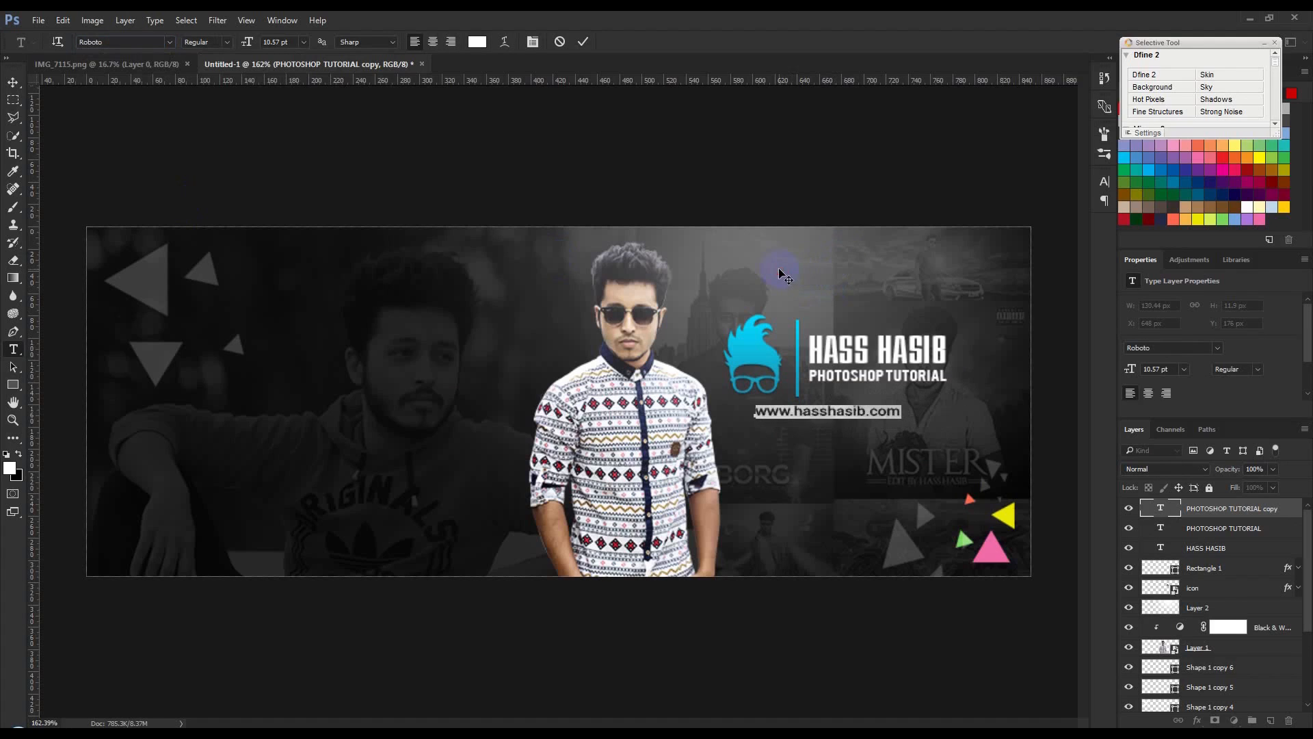
{"action": "left_click_drag", "start_coordinate": [878, 257], "coordinate": [838, 253]}
{"action": "left_click", "coordinate": [304, 42]}
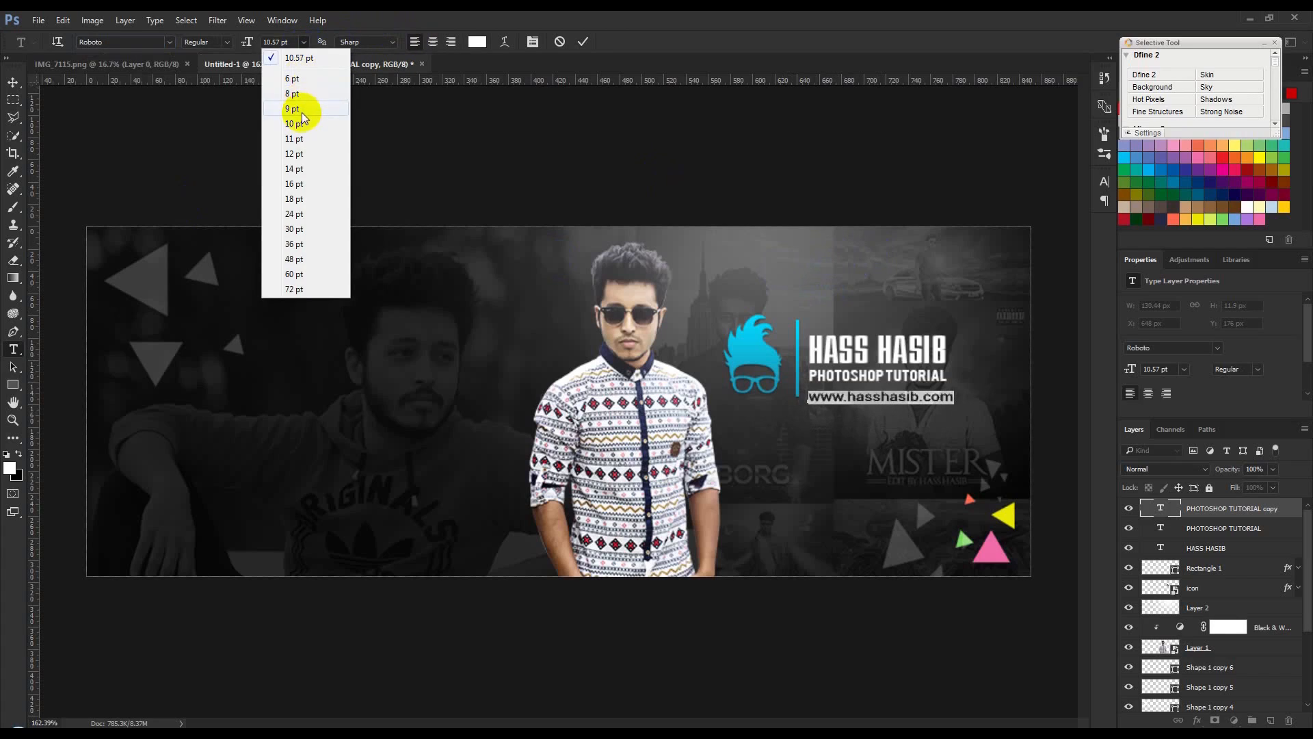
{"action": "left_click", "coordinate": [293, 94]}
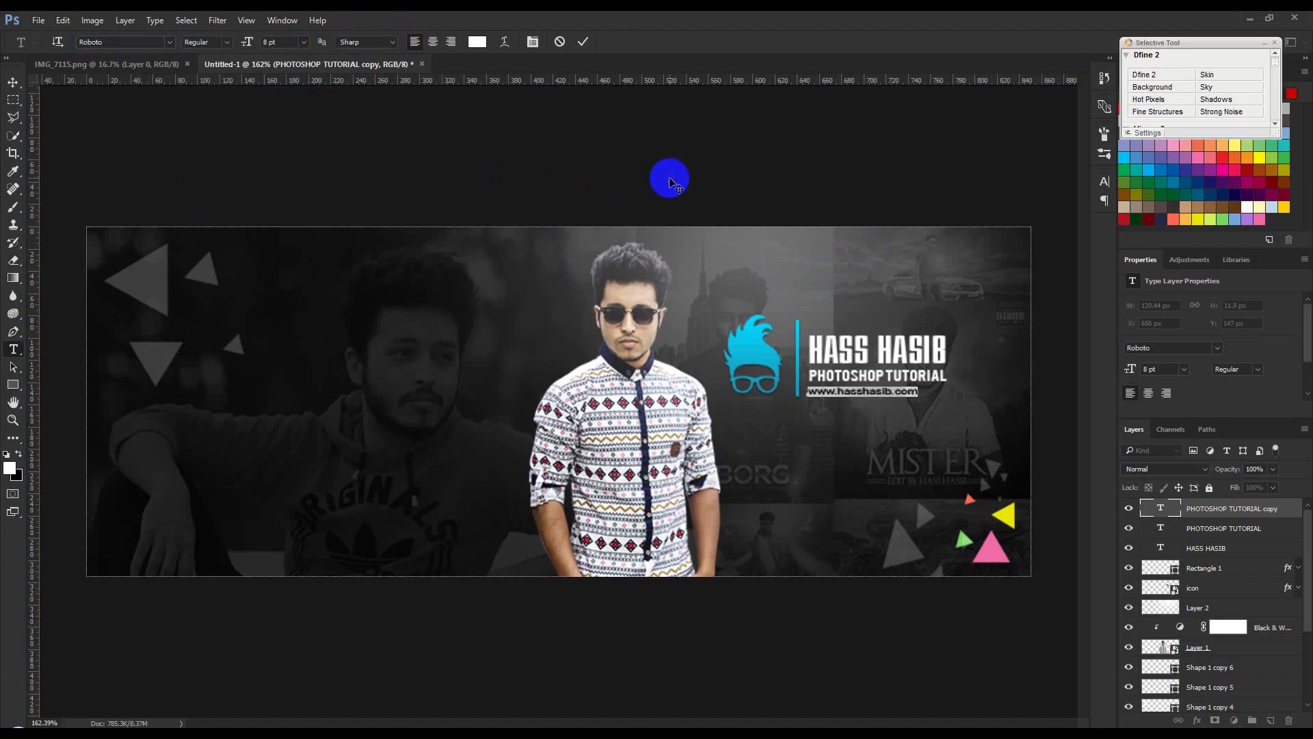
- Set the web address text's tracking to 440, shift the line below the logo and commit the edit
{"action": "left_click", "coordinate": [1104, 179]}
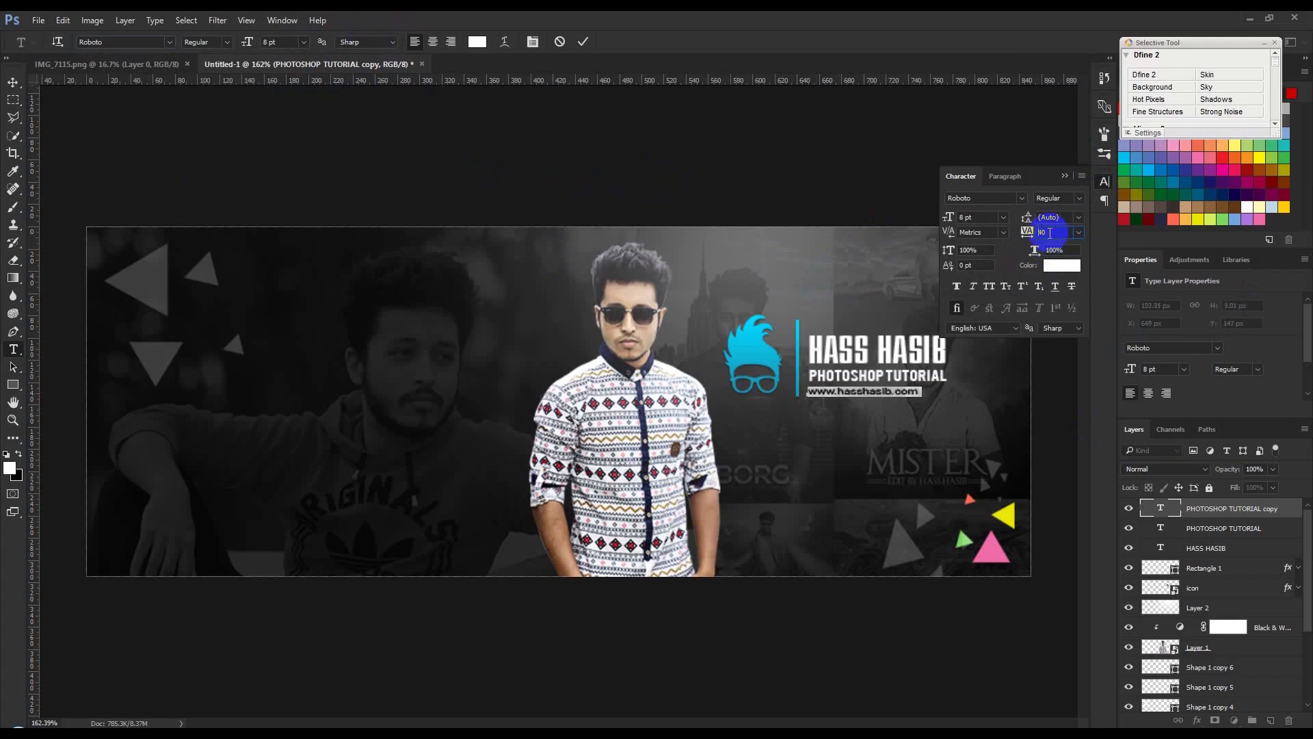
{"action": "scroll", "coordinate": [1050, 234], "scroll_direction": "up", "scroll_amount": 13}
{"action": "left_click_drag", "start_coordinate": [938, 431], "coordinate": [922, 430]}
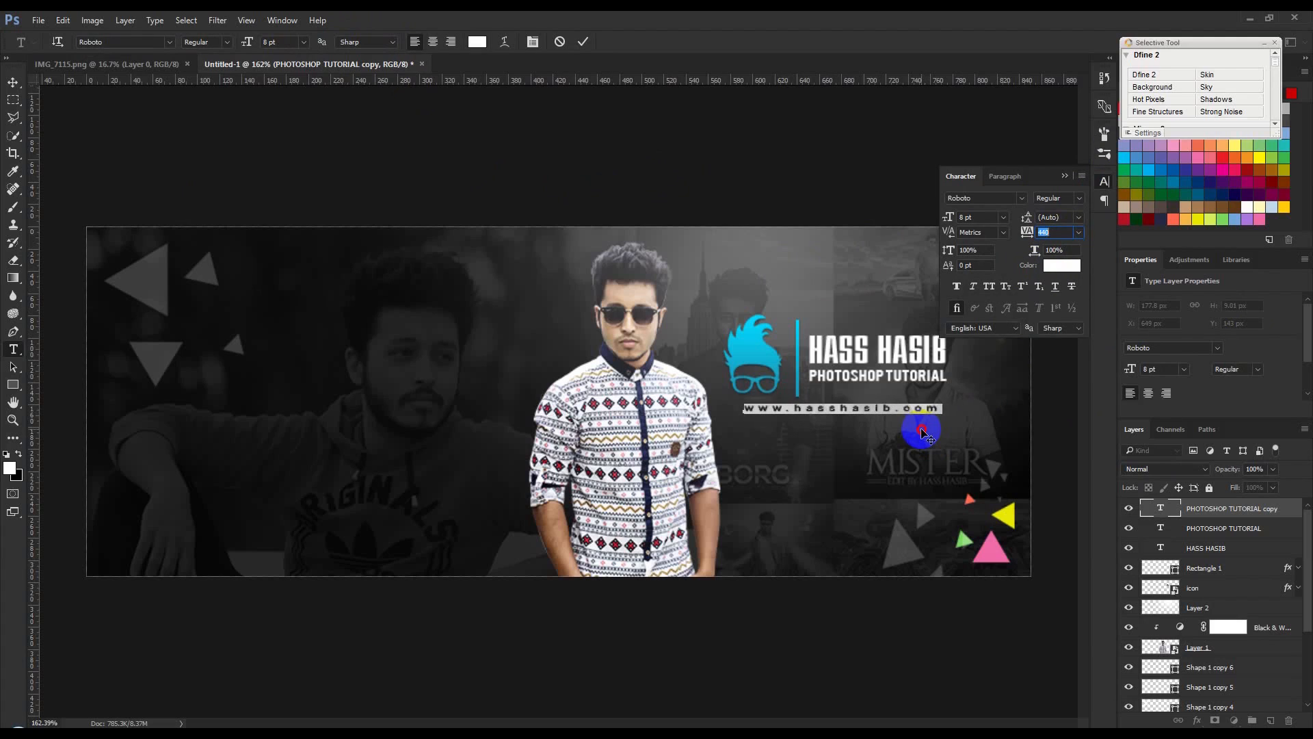
{"action": "left_click", "coordinate": [585, 42]}
{"action": "key", "text": "v"}
- Scale the web address line to the tagline's width, at about 8.2 pt, and align it directly beneath the tagline
{"action": "scroll", "coordinate": [900, 451], "scroll_direction": "up", "scroll_amount": 2}
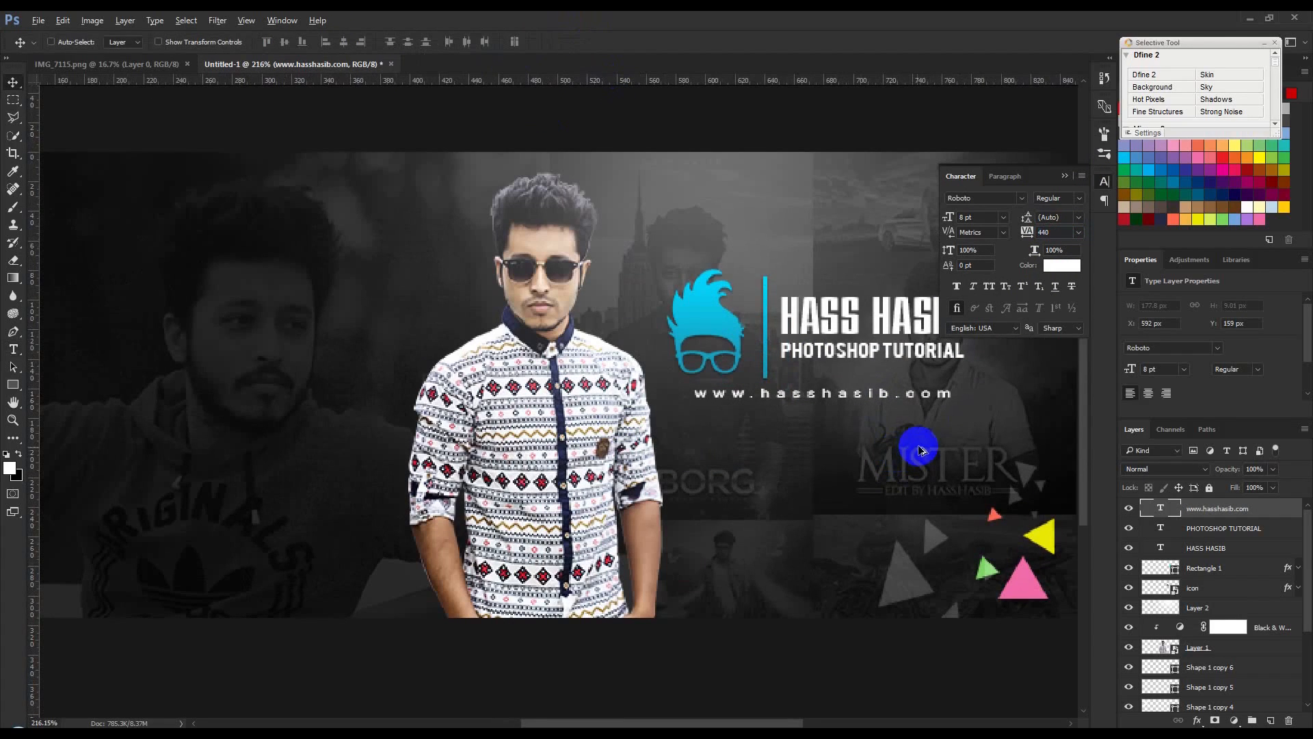
{"action": "scroll", "coordinate": [919, 447], "scroll_direction": "up", "scroll_amount": 1}
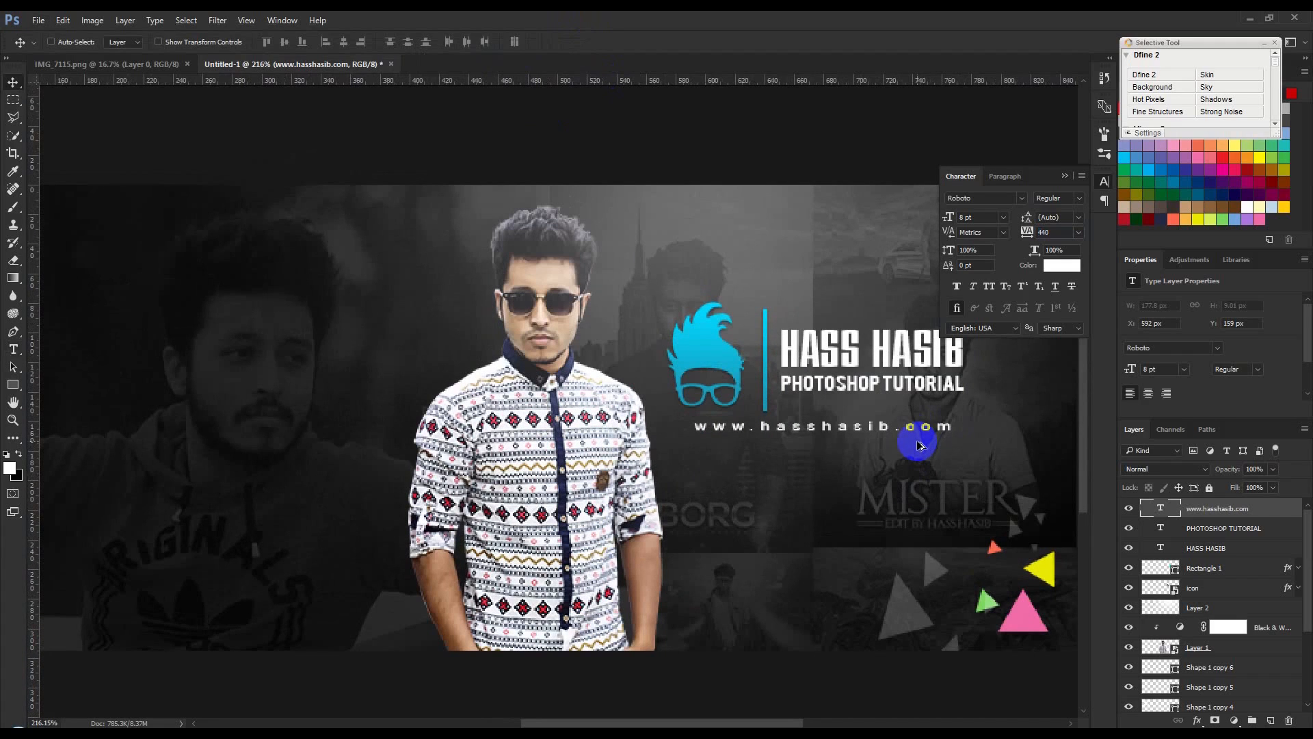
{"action": "scroll", "coordinate": [918, 445], "scroll_direction": "down", "scroll_amount": 1}
{"action": "key", "text": "ctrl+t"}
{"action": "left_click_drag", "start_coordinate": [840, 440], "coordinate": [966, 418]}
{"action": "key", "text": "Return"}
{"action": "key", "text": "ctrl+t"}
{"action": "key", "text": "Return"}
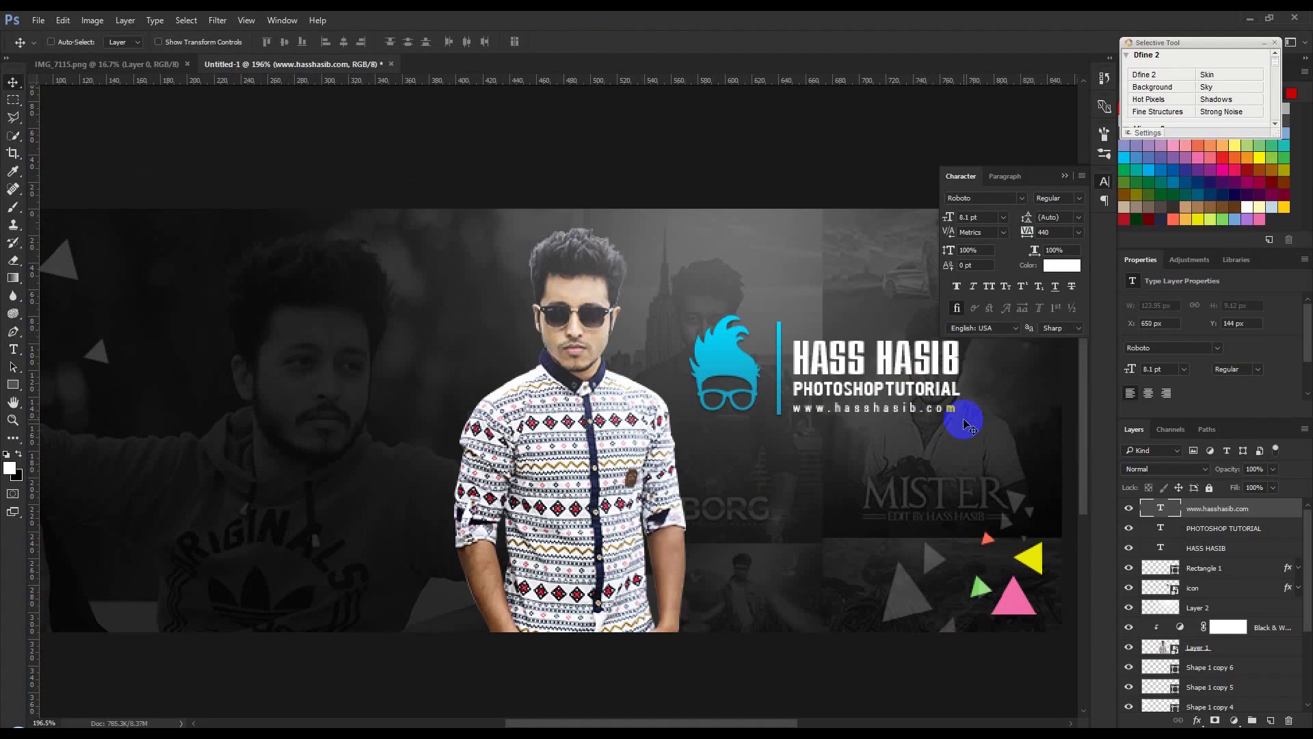
{"action": "key", "text": "ctrl+t"}
{"action": "left_click_drag", "start_coordinate": [961, 418], "coordinate": [962, 421]}
{"action": "key", "text": "Return"}
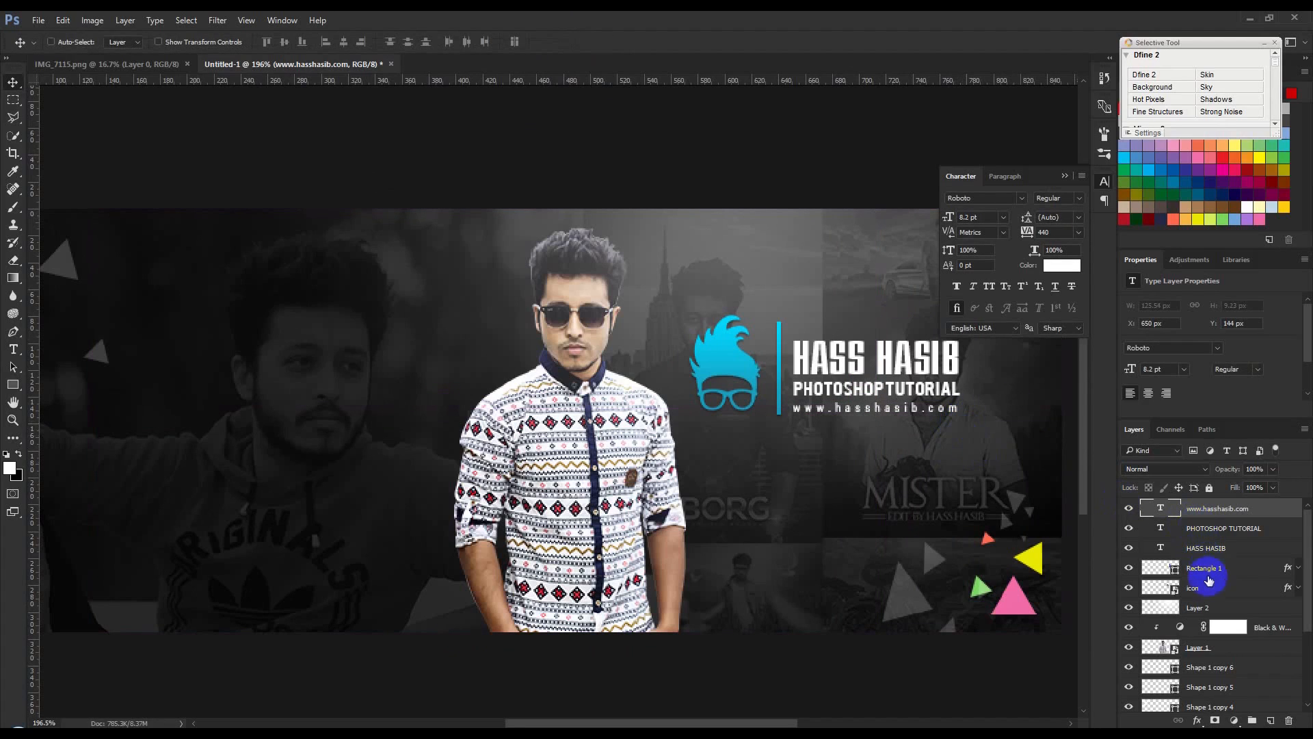
- Group the icon, bar and three text lines, and move the group down about 10 px
{"action": "left_click", "coordinate": [1209, 587], "text": "shift"}
{"action": "key", "text": "ctrl+g"}
{"action": "left_click_drag", "start_coordinate": [966, 464], "coordinate": [803, 419]}
{"action": "scroll", "coordinate": [956, 424], "scroll_direction": "down", "scroll_amount": 5}
{"action": "scroll", "coordinate": [803, 419], "scroll_direction": "up", "scroll_amount": 4}
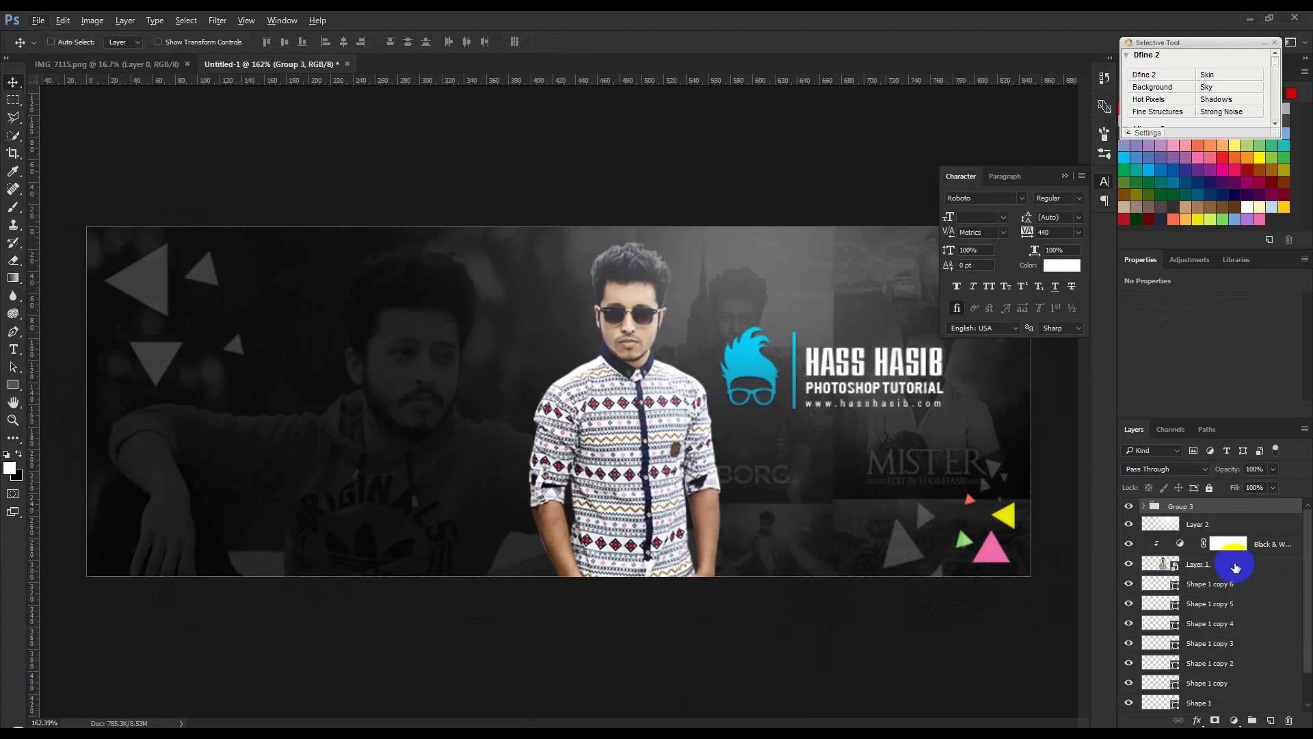
- Draw a 369 × 89 px rectangle behind the logo and place its layer directly below the portrait's Layer 1
{"action": "left_click", "coordinate": [1235, 565]}
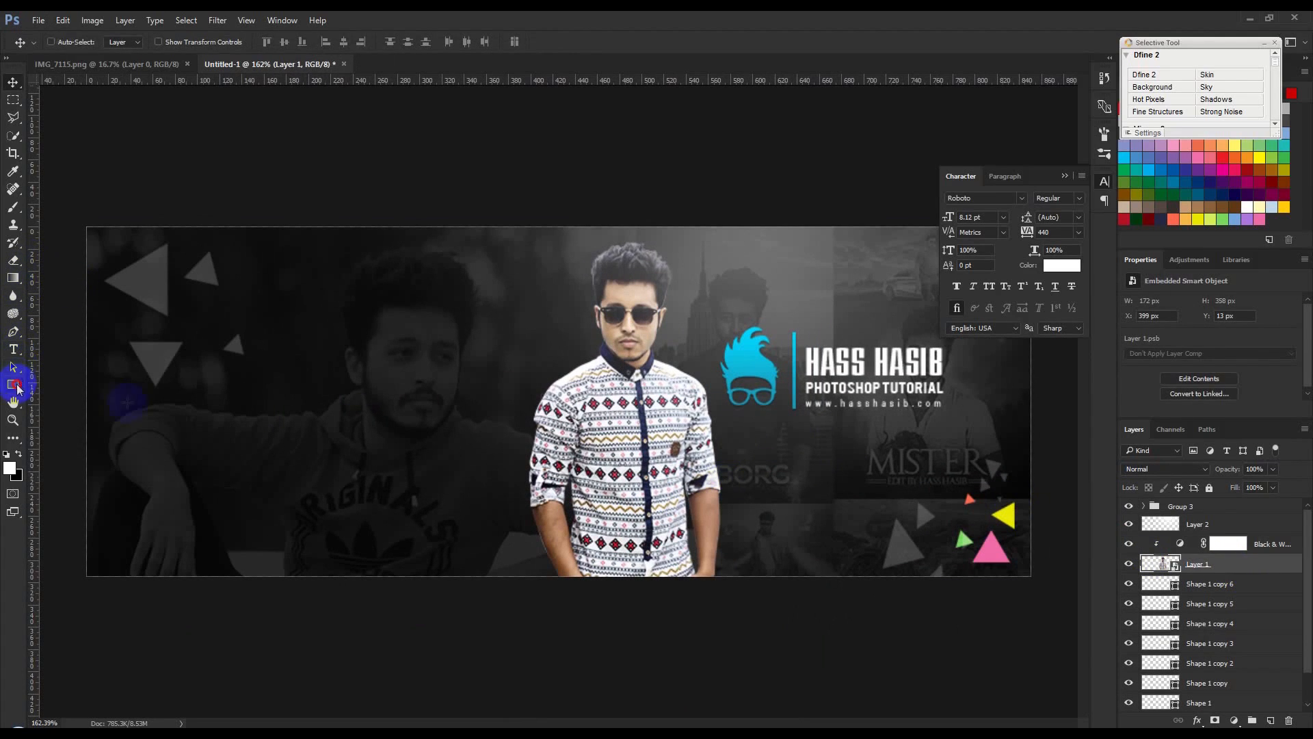
{"action": "left_click", "coordinate": [13, 384]}
{"action": "left_click_drag", "start_coordinate": [642, 319], "coordinate": [1051, 417]}
{"action": "left_click_drag", "start_coordinate": [1209, 574], "coordinate": [1198, 592]}
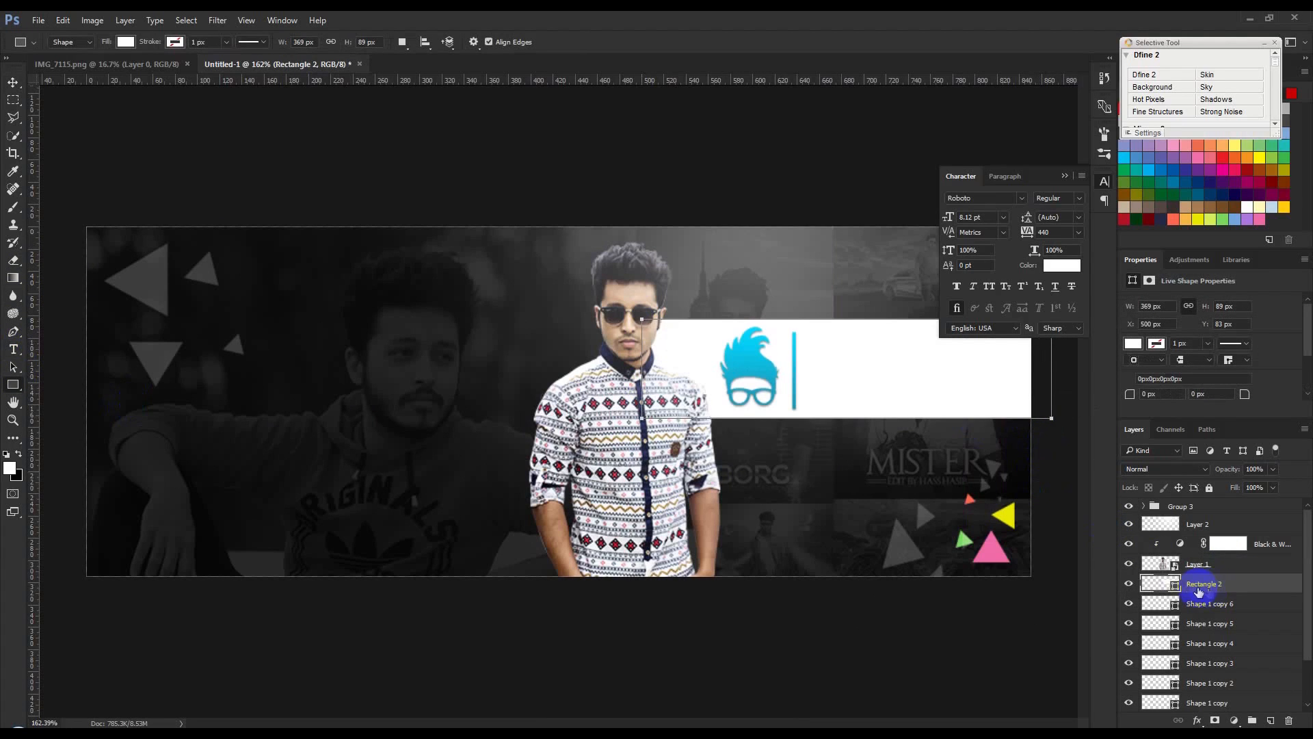
- Change the fill colour of the rectangle behind the logo to black
{"action": "double_click", "coordinate": [1160, 586]}
{"action": "left_click", "coordinate": [322, 375]}
{"action": "left_click", "coordinate": [266, 367]}
{"action": "left_click", "coordinate": [346, 401]}
{"action": "left_click", "coordinate": [785, 677]}
{"action": "left_click", "coordinate": [1156, 458]}
- Shift the black band down about 1 px behind the logo and set its opacity to 79%
{"action": "left_click", "coordinate": [1064, 175]}
{"action": "left_click", "coordinate": [12, 83]}
{"action": "left_click_drag", "start_coordinate": [881, 319], "coordinate": [937, 312]}
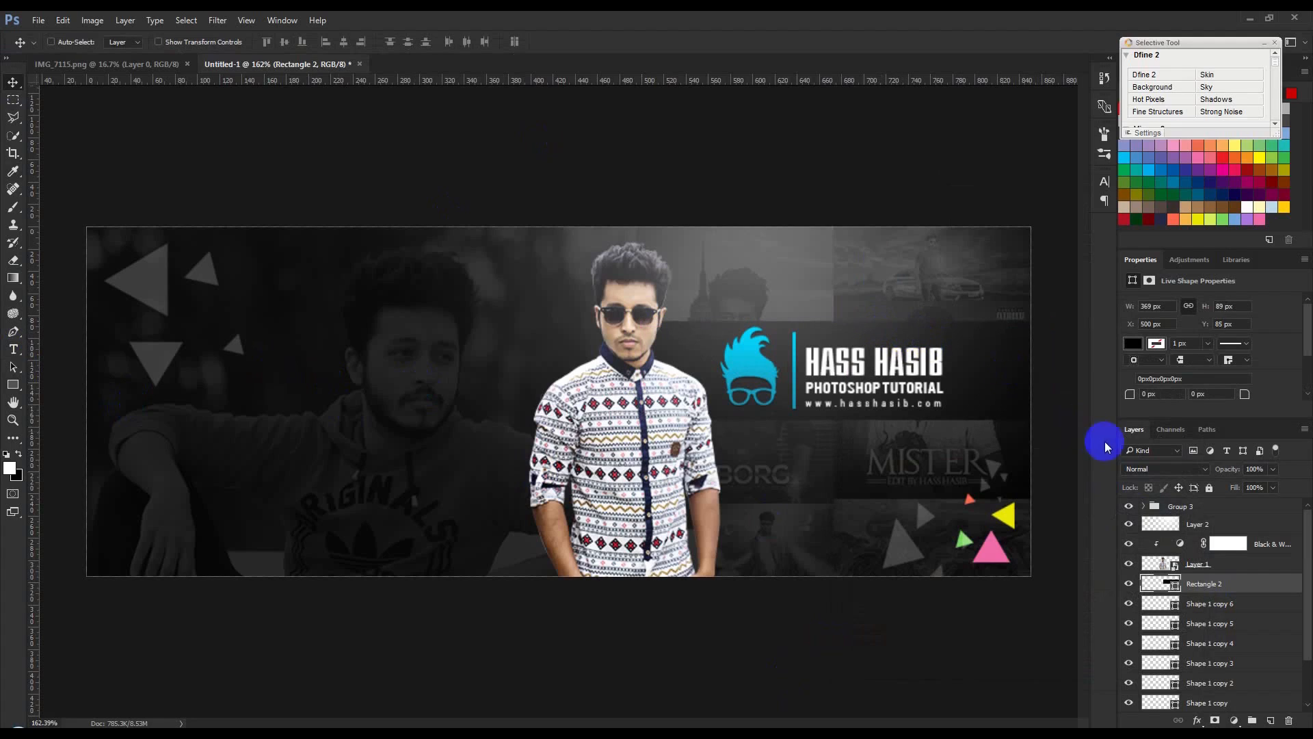
{"action": "left_click_drag", "start_coordinate": [1209, 469], "coordinate": [1210, 474]}
{"action": "scroll", "coordinate": [752, 427], "scroll_direction": "down", "scroll_amount": 1}
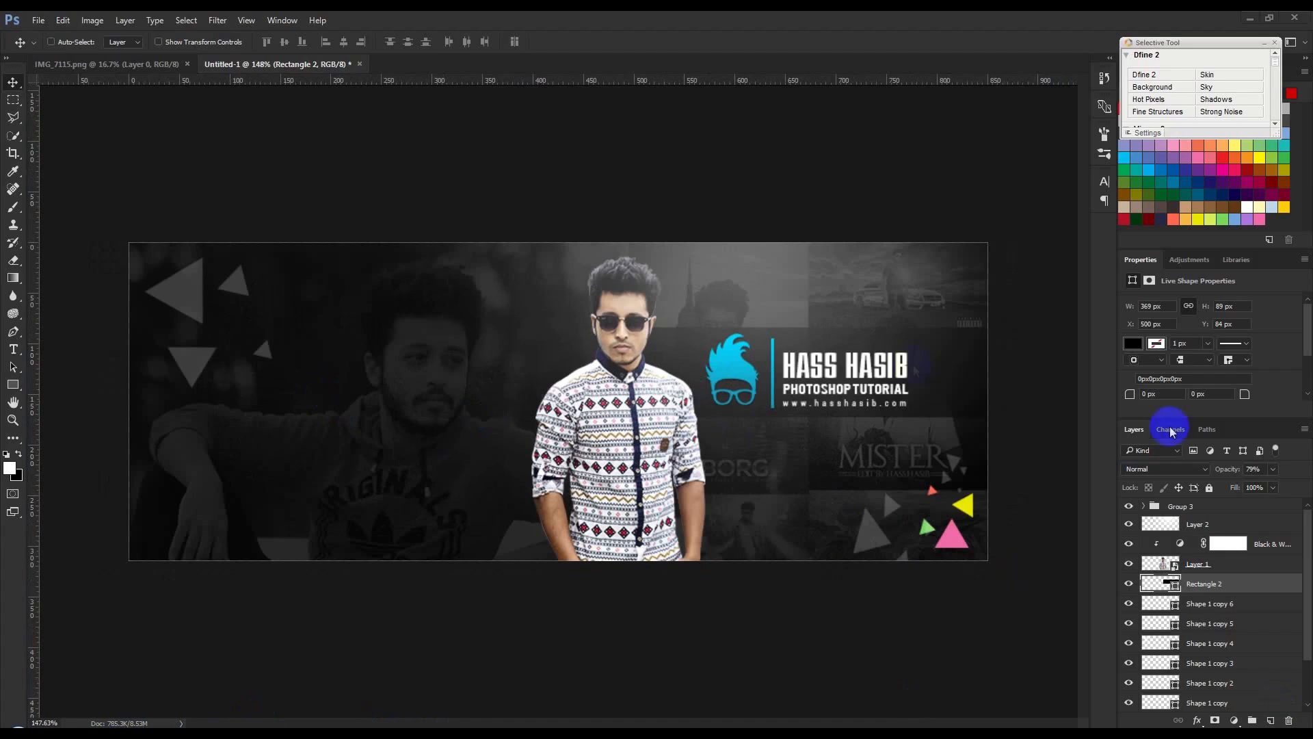
{"action": "left_click", "coordinate": [1215, 508]}
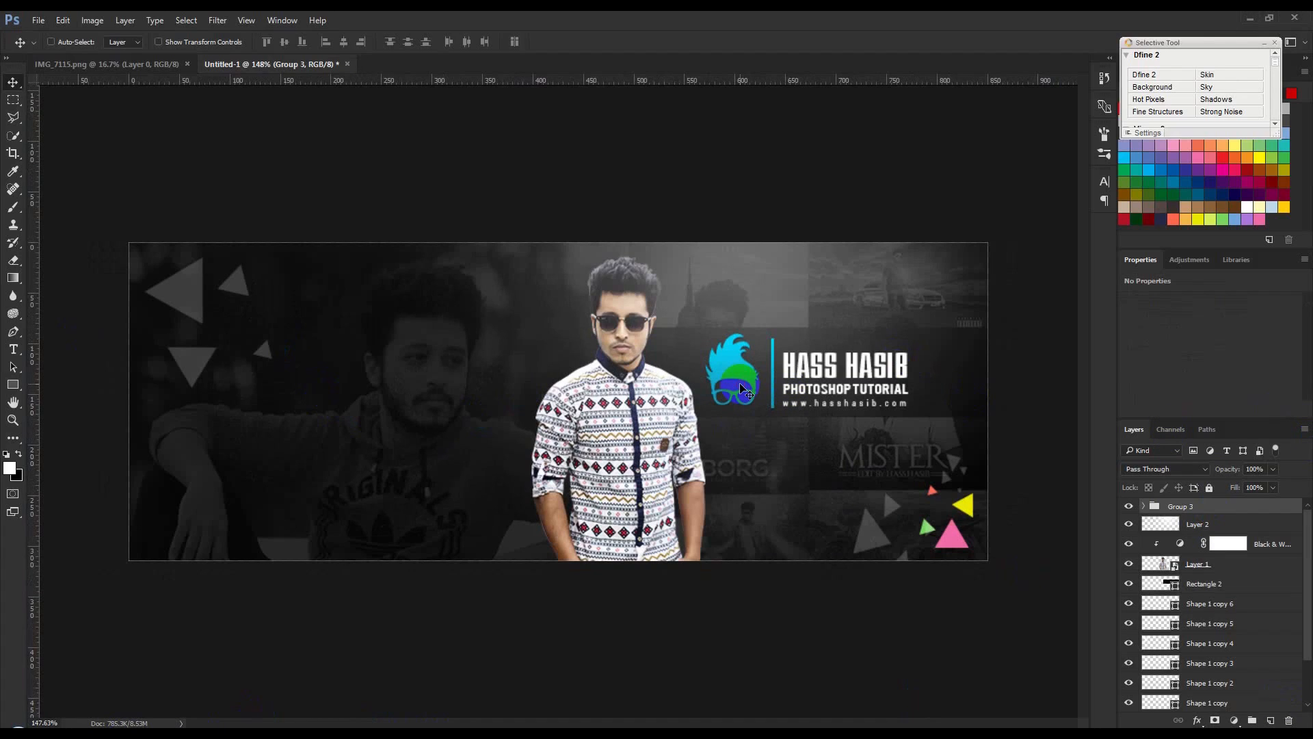
{"action": "scroll", "coordinate": [742, 390], "scroll_direction": "up", "scroll_amount": 1}
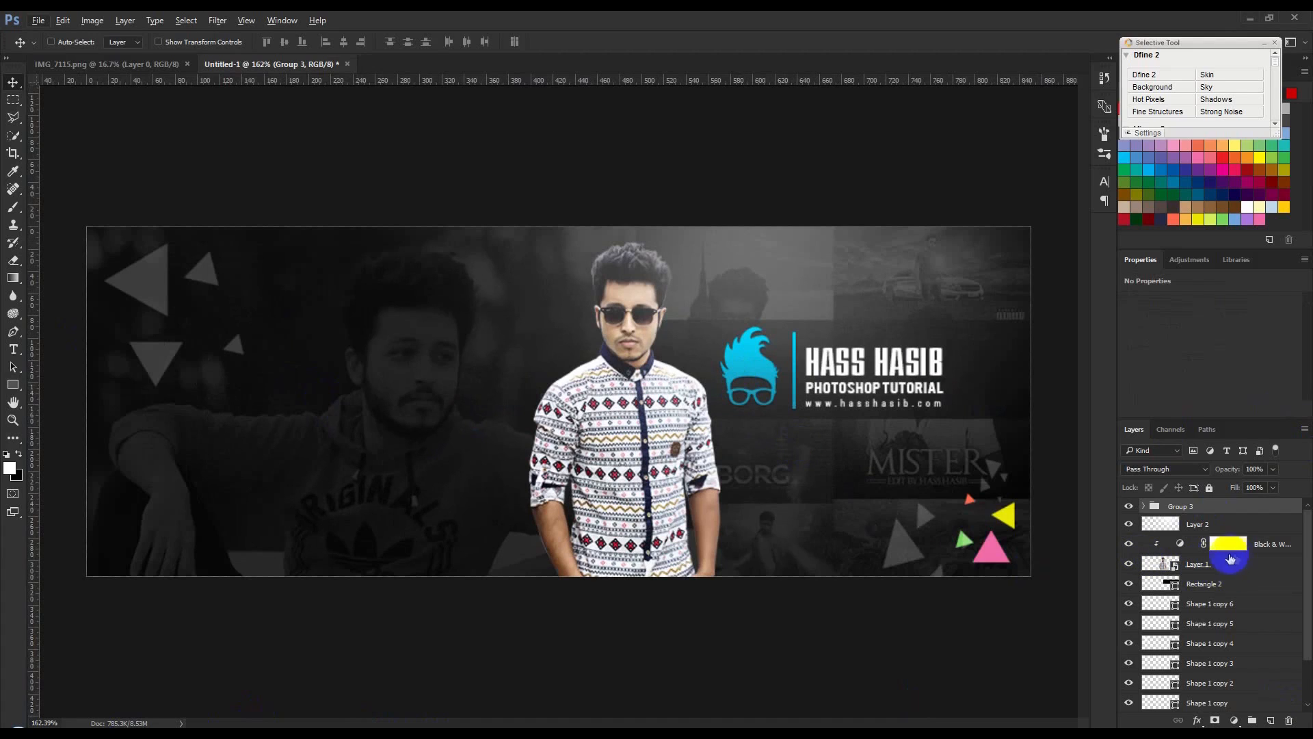
- Draw two narrow full-height vertical rectangles beside the portrait, about 10 × 377 px and 7 × 375 px, above the black band layer
{"action": "left_click", "coordinate": [1225, 583]}
{"action": "left_click", "coordinate": [12, 385]}
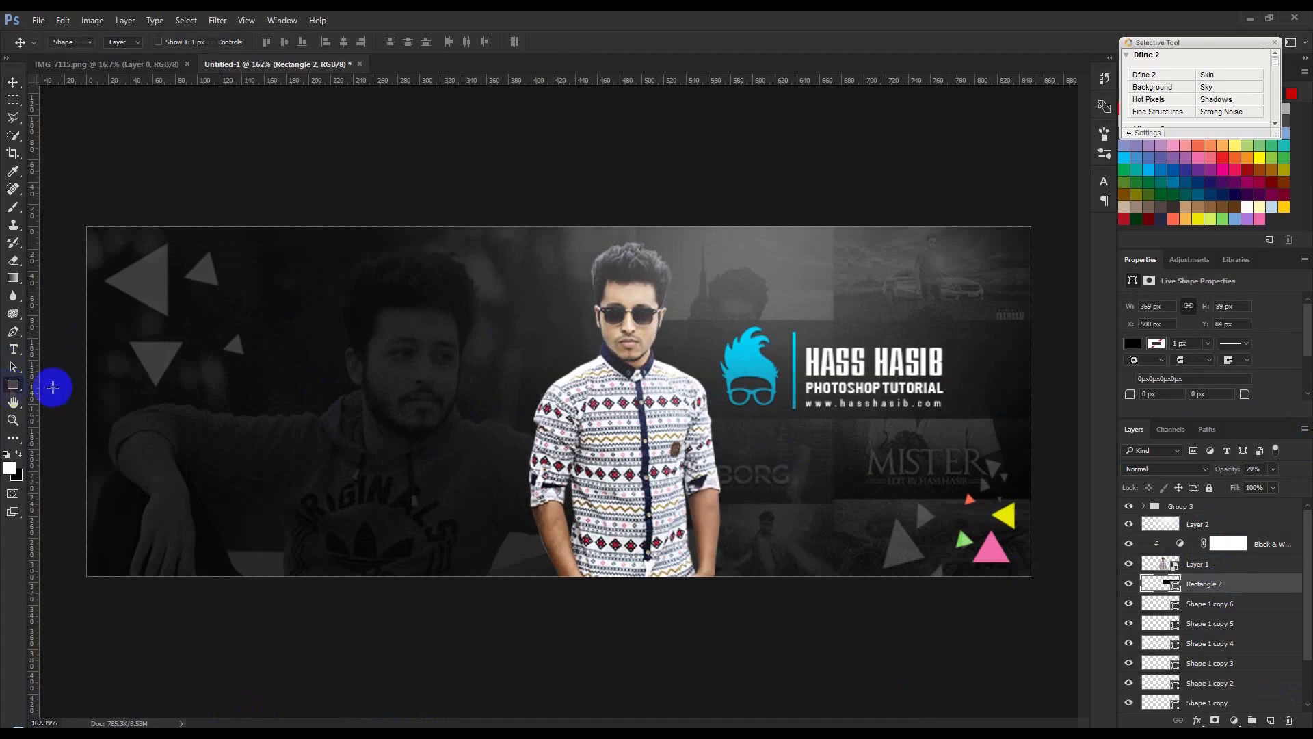
{"action": "left_click_drag", "start_coordinate": [510, 211], "coordinate": [521, 630]}
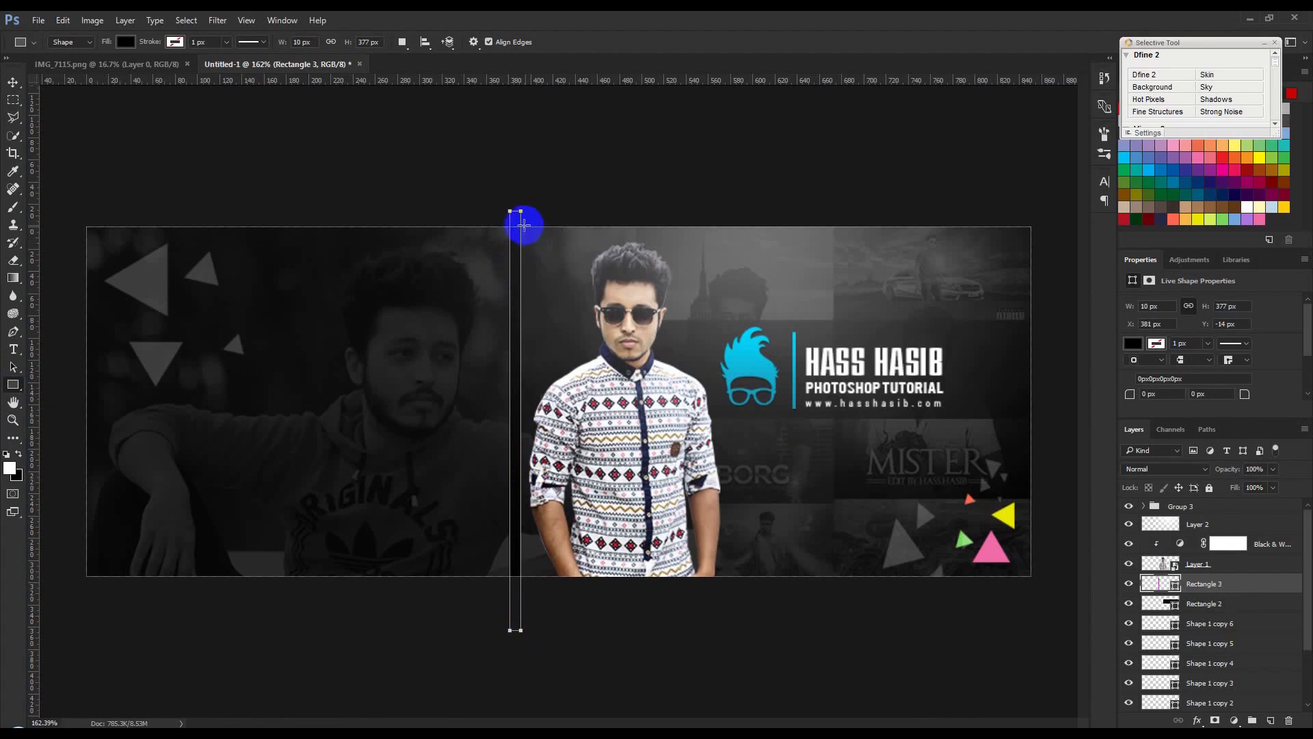
{"action": "left_click_drag", "start_coordinate": [522, 224], "coordinate": [526, 640]}
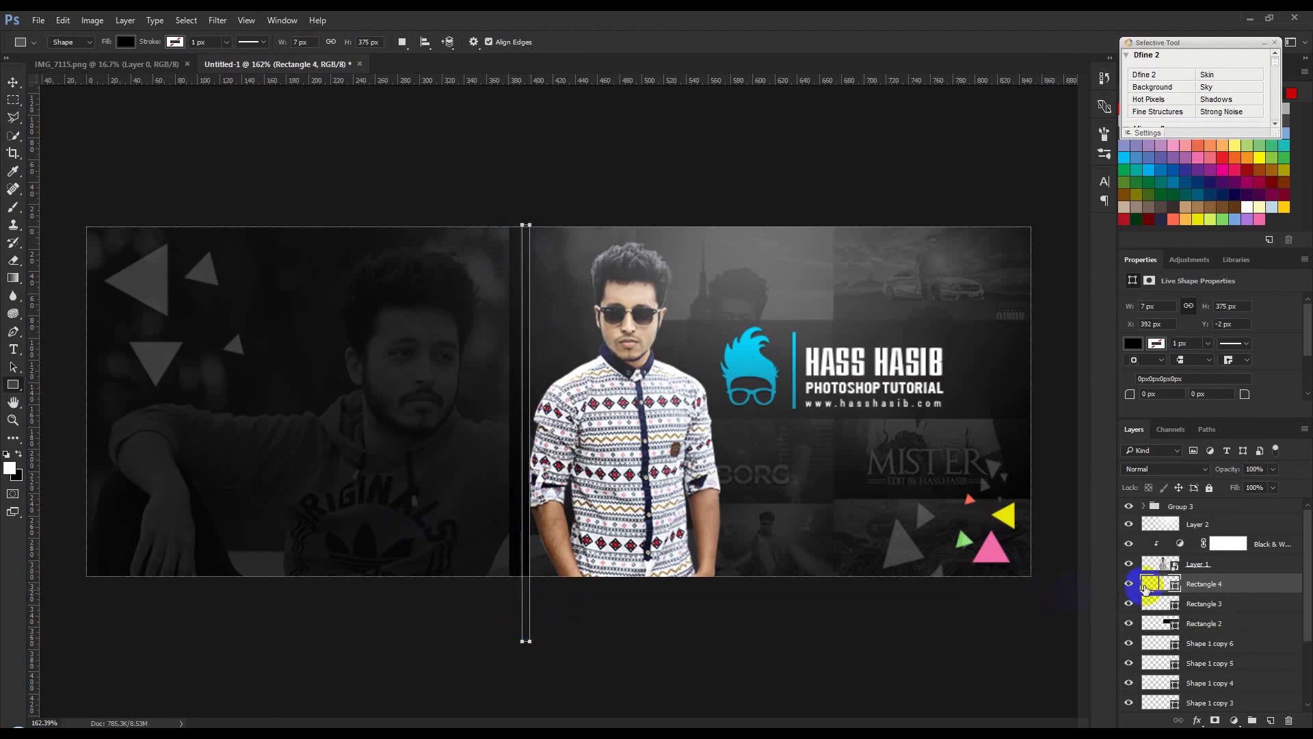
- Fill the wider vertical stripe with the logo's cyan, 0db9db, and the narrower one with a darker teal sampled from the logo icon
{"action": "double_click", "coordinate": [1154, 606]}
{"action": "left_click", "coordinate": [749, 362]}
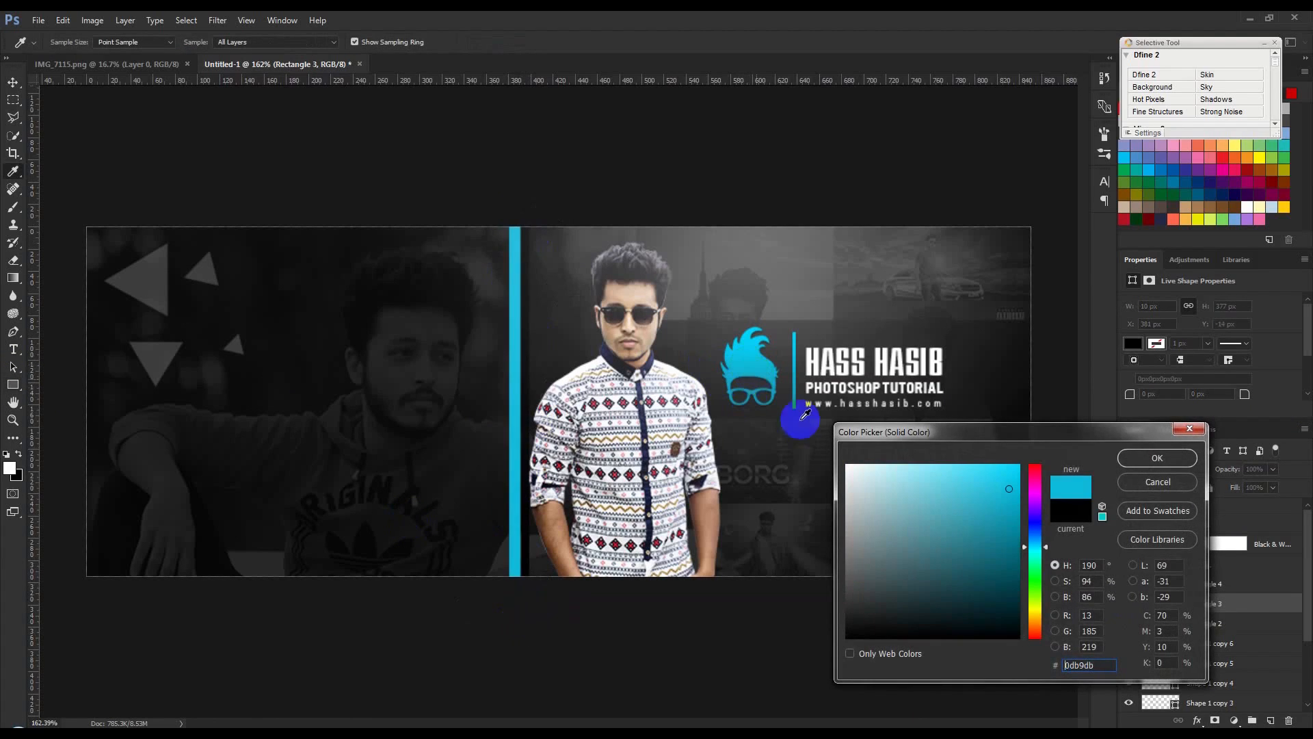
{"action": "left_click", "coordinate": [1139, 449]}
{"action": "double_click", "coordinate": [1154, 583]}
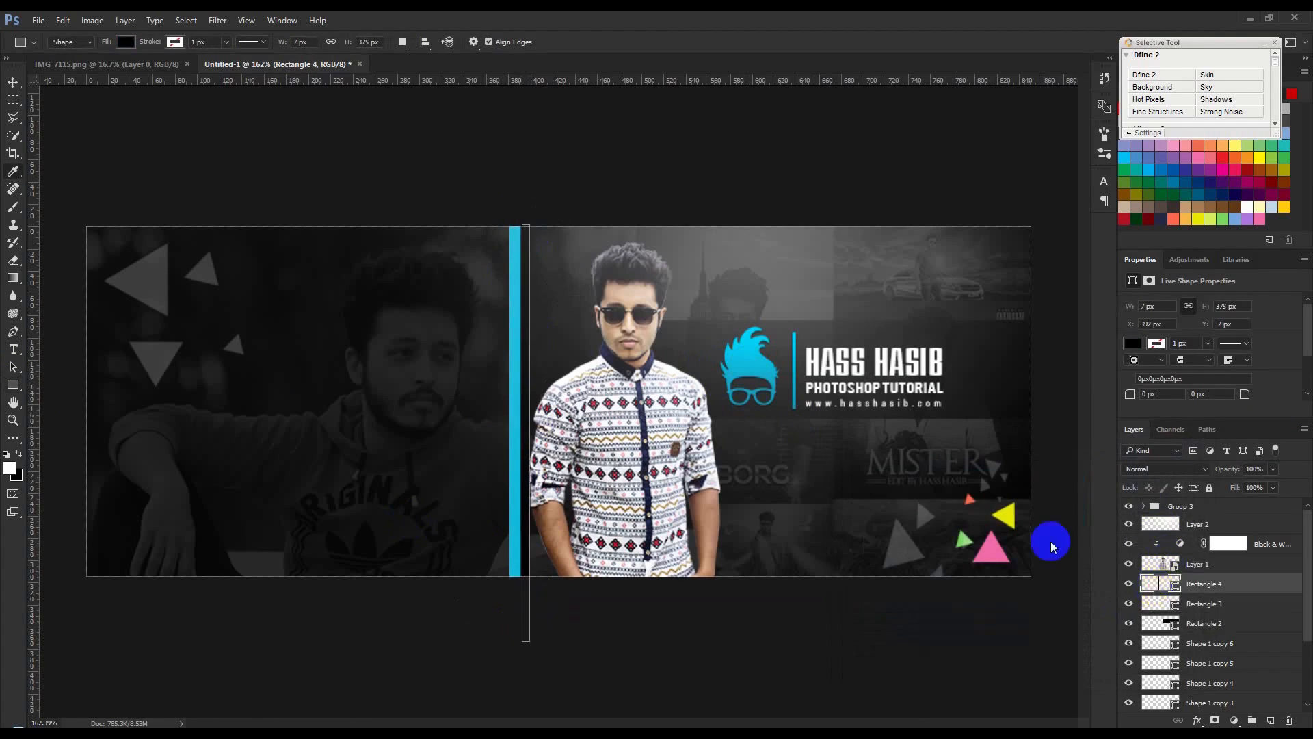
{"action": "left_click", "coordinate": [775, 395]}
{"action": "left_click", "coordinate": [1157, 458]}
- Nudge the narrow teal stripe against the cyan stripe and move its layer, Rectangle 4, below Rectangle 3
{"action": "left_click", "coordinate": [12, 84]}
{"action": "key", "text": "Left"}
{"action": "key", "text": "Left"}
{"action": "left_click", "coordinate": [1191, 592]}
{"action": "left_click_drag", "start_coordinate": [1192, 592], "coordinate": [1209, 605]}
{"action": "key", "text": "Right"}
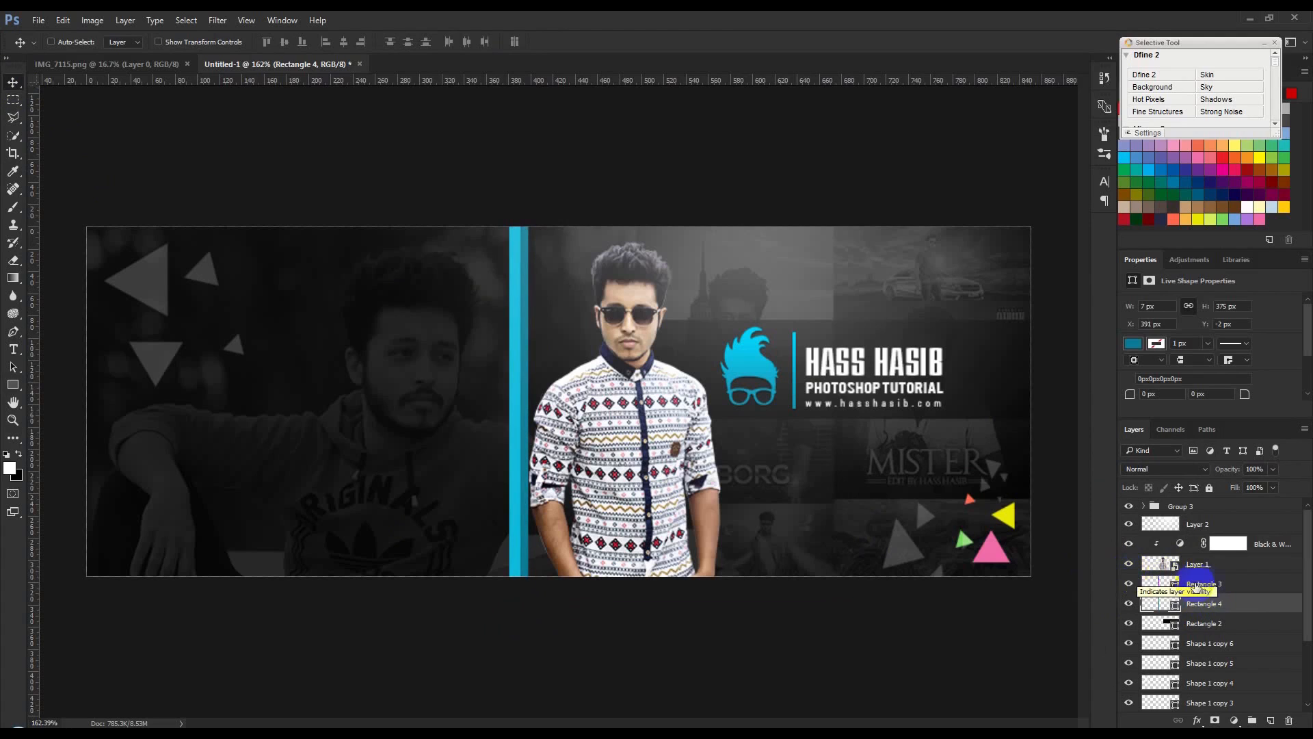
- Move both vertical stripes together about 11 px right, partly behind the portrait, and set their opacity to 60%
{"action": "left_click", "coordinate": [1203, 583], "text": "shift"}
{"action": "mouse_move", "coordinate": [688, 491]}
{"action": "left_mouse_down"}
{"action": "mouse_move", "coordinate": [742, 493]}
{"action": "mouse_move", "coordinate": [691, 501]}
{"action": "mouse_move", "coordinate": [705, 503]}
{"action": "left_mouse_up"}
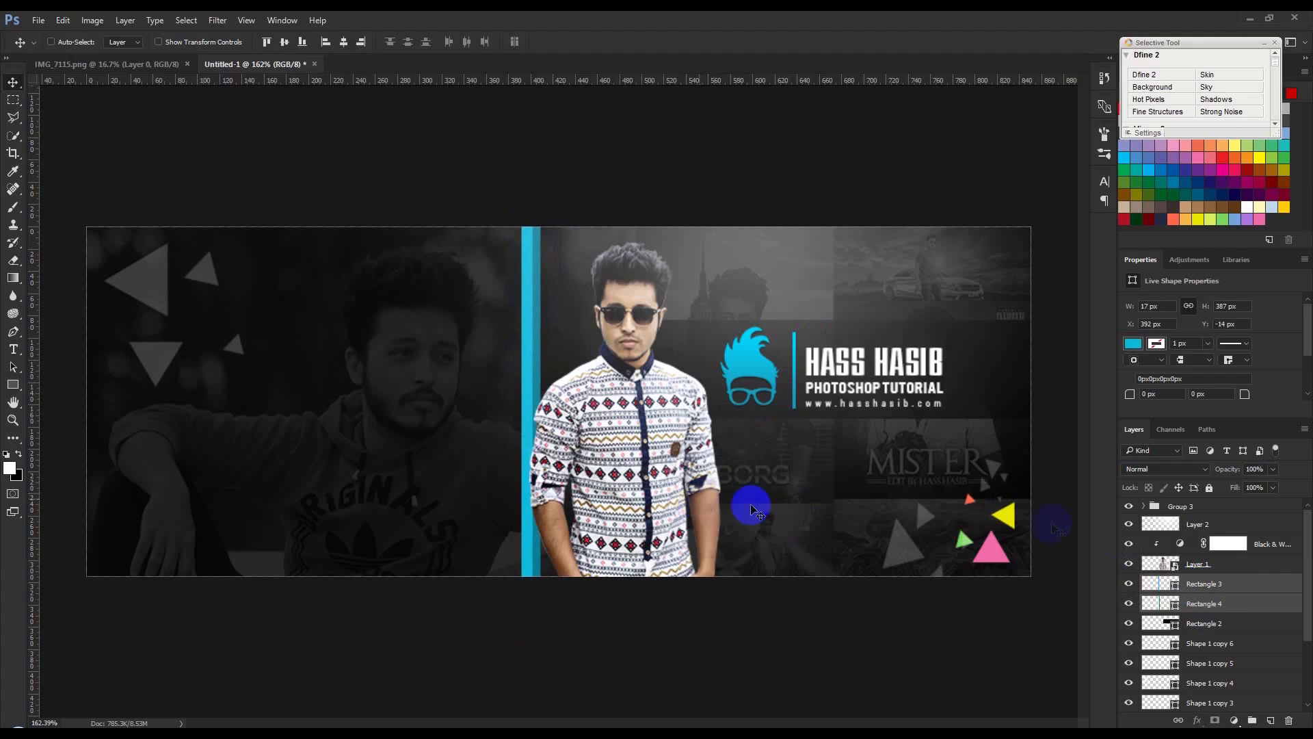
{"action": "left_click_drag", "start_coordinate": [1231, 473], "coordinate": [1203, 472]}
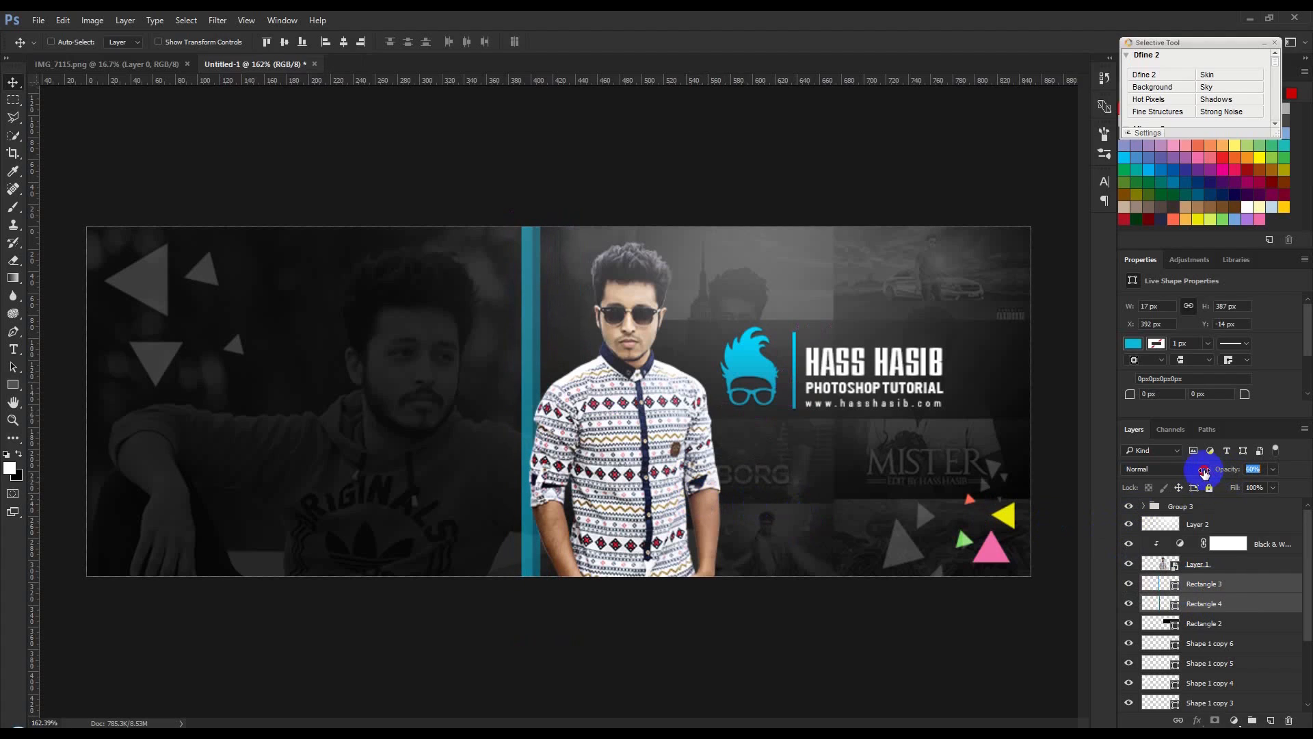
- Place facebook-logo-button.png at 40 × 40 px in the cover's dark left half and move its layer above Group 3
{"action": "scroll", "coordinate": [469, 460], "scroll_direction": "down", "scroll_amount": 3}
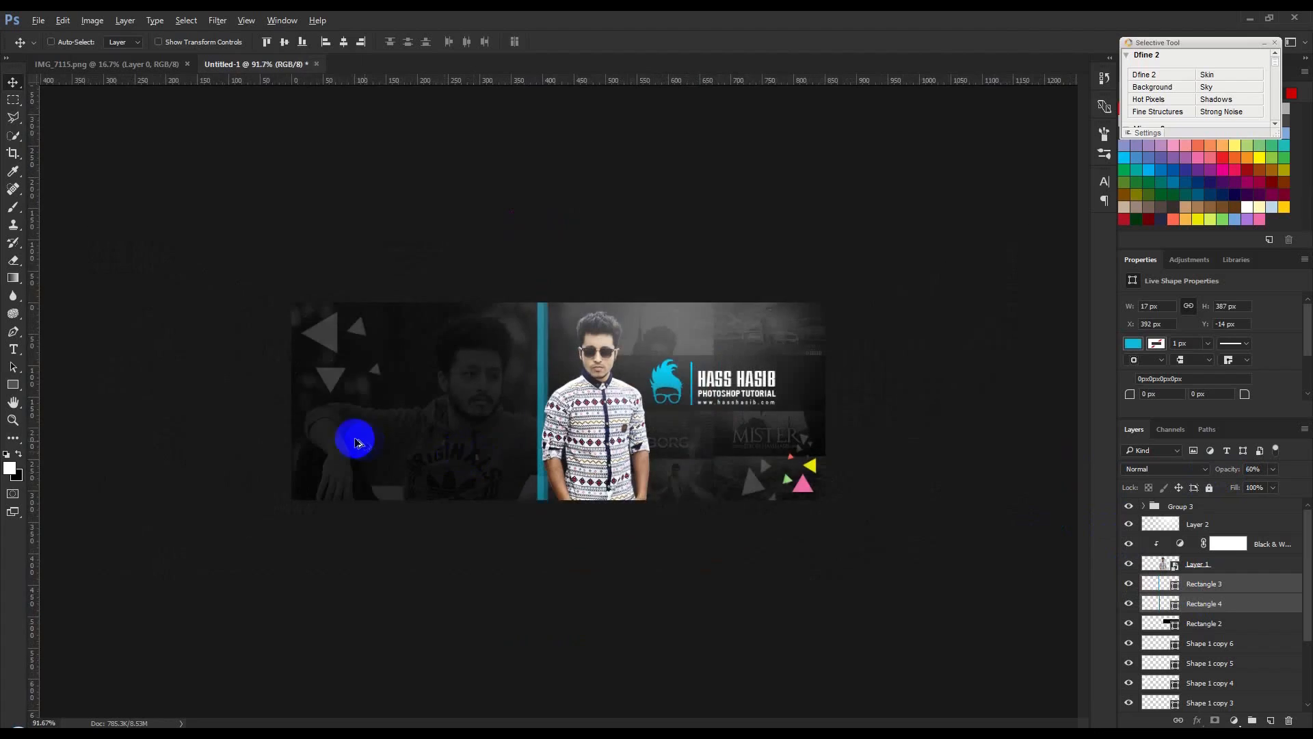
{"action": "scroll", "coordinate": [355, 441], "scroll_direction": "up", "scroll_amount": 3}
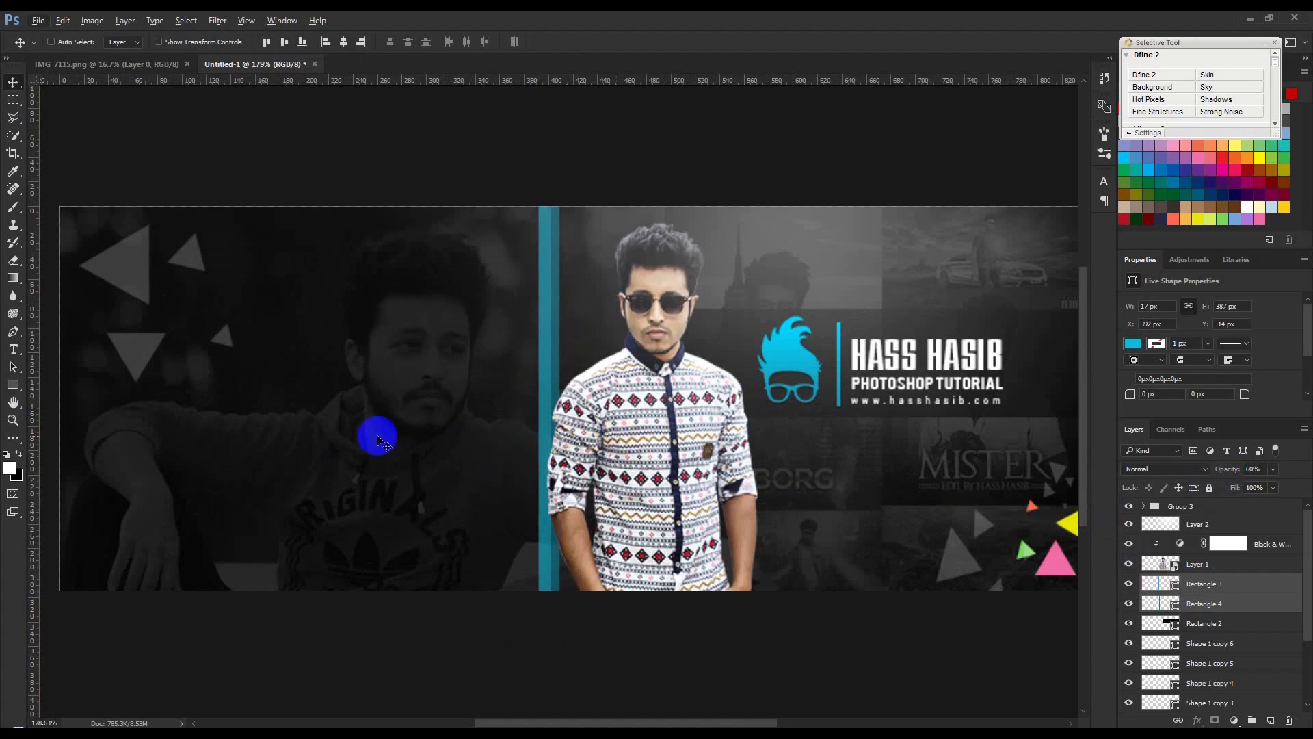
{"action": "left_click", "coordinate": [15, 350]}
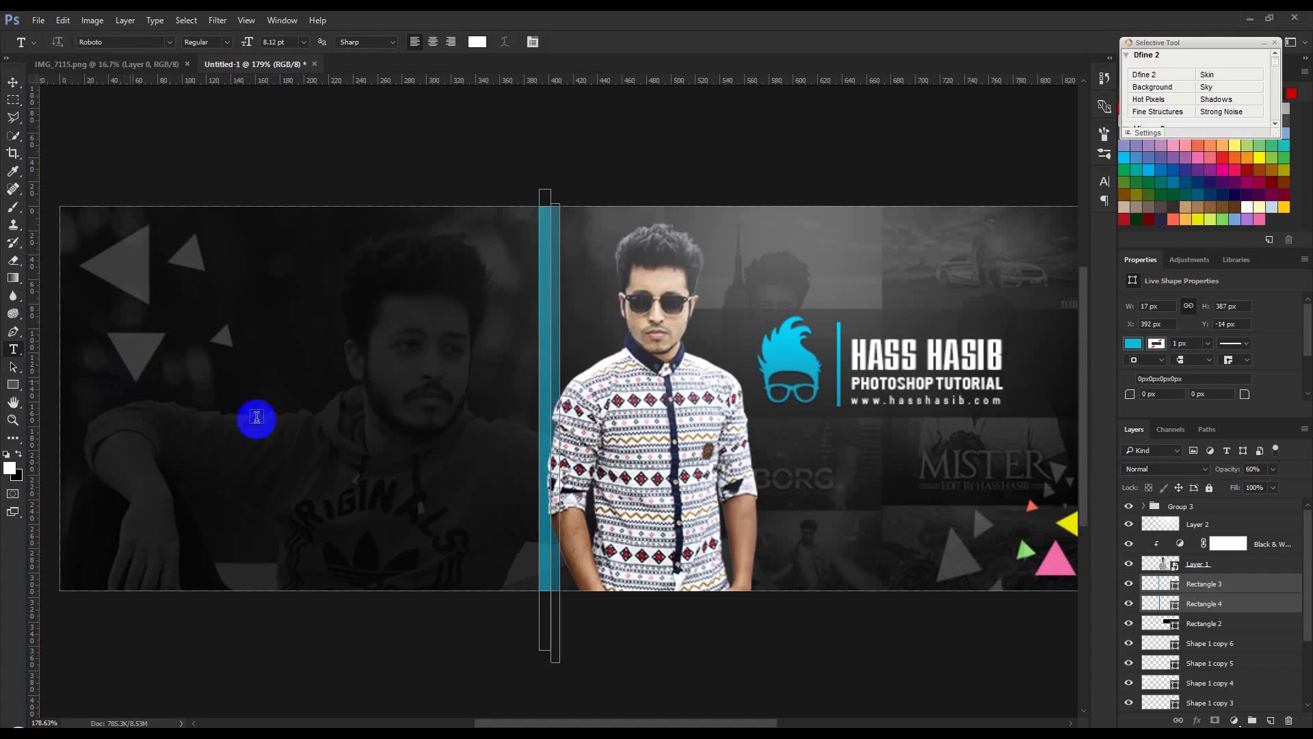
{"action": "left_click", "coordinate": [17, 726]}
{"action": "left_click", "coordinate": [226, 522]}
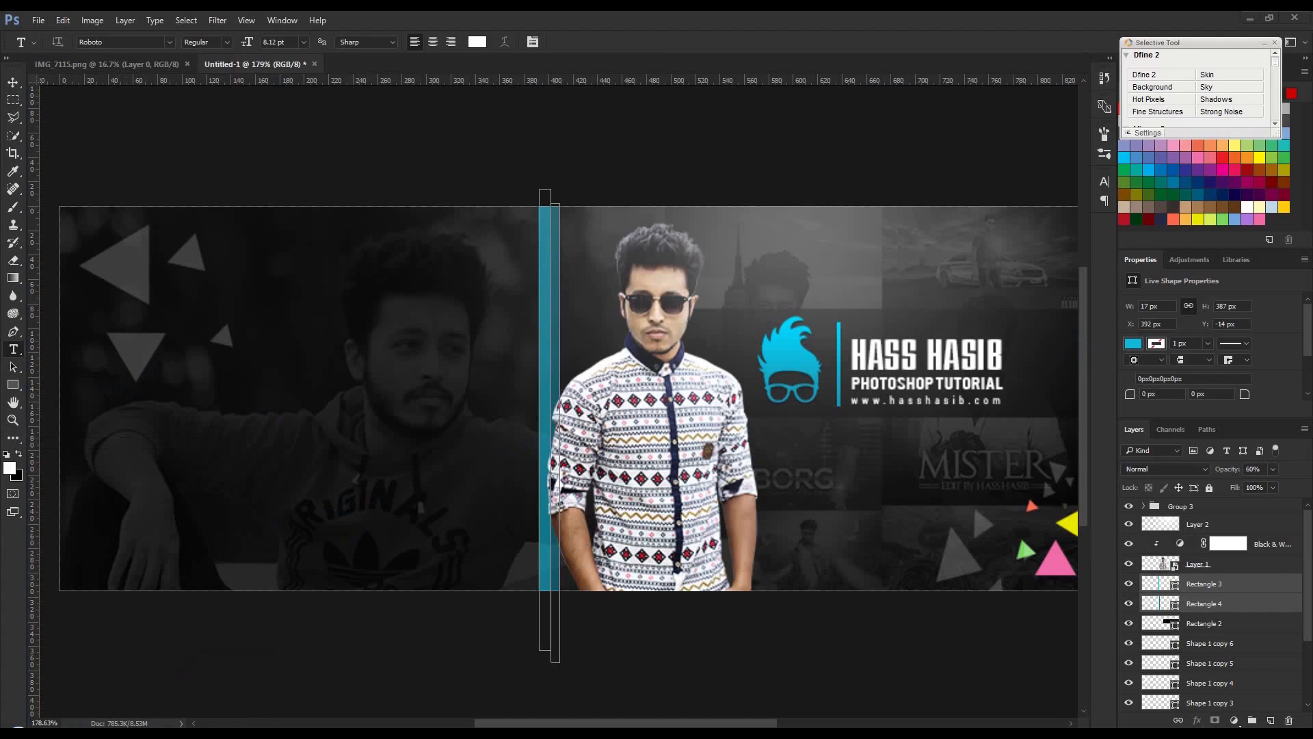
{"action": "left_click_drag", "start_coordinate": [550, 382], "coordinate": [413, 381]}
{"action": "left_click_drag", "start_coordinate": [574, 387], "coordinate": [340, 372]}
{"action": "left_click", "coordinate": [467, 42]}
{"action": "left_click_drag", "start_coordinate": [1216, 583], "coordinate": [1231, 519]}
- Apply a white Color Overlay at Normal blend mode and 100% opacity to the Facebook icon layer
{"action": "double_click", "coordinate": [1279, 508]}
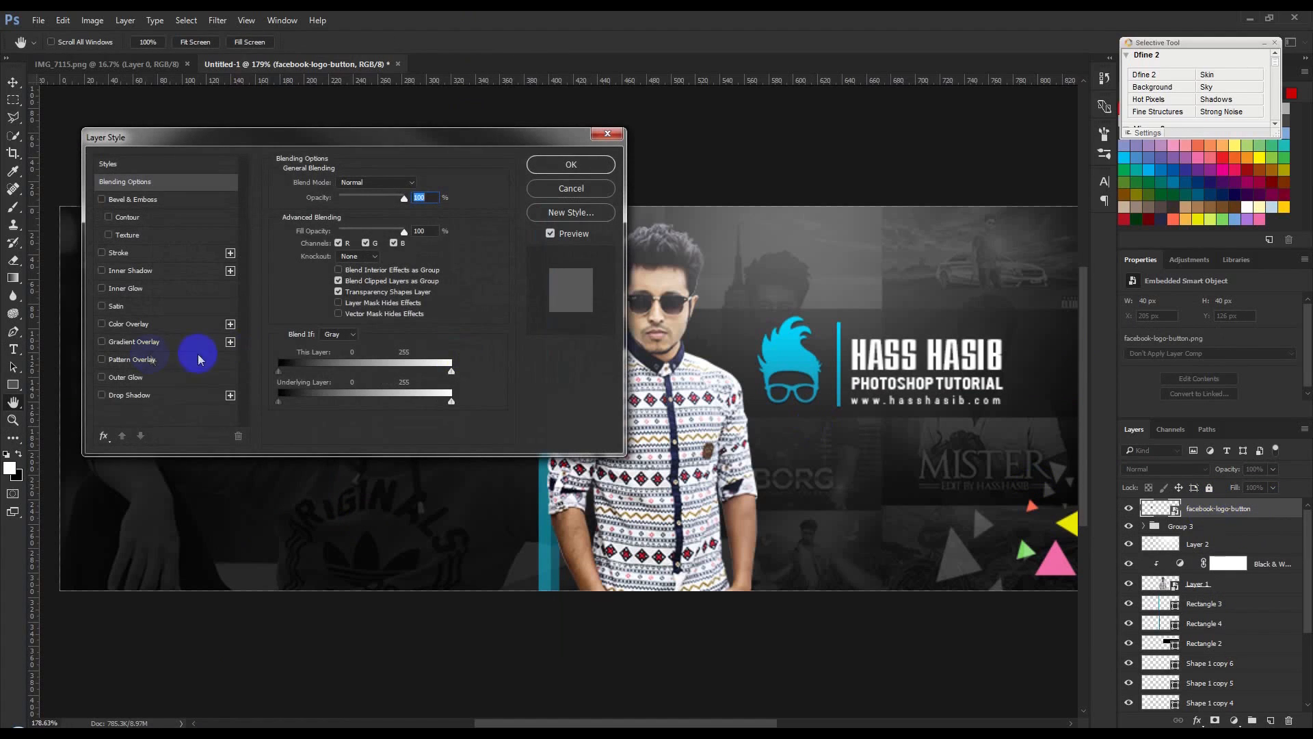
{"action": "left_click", "coordinate": [132, 327]}
{"action": "left_click", "coordinate": [417, 185]}
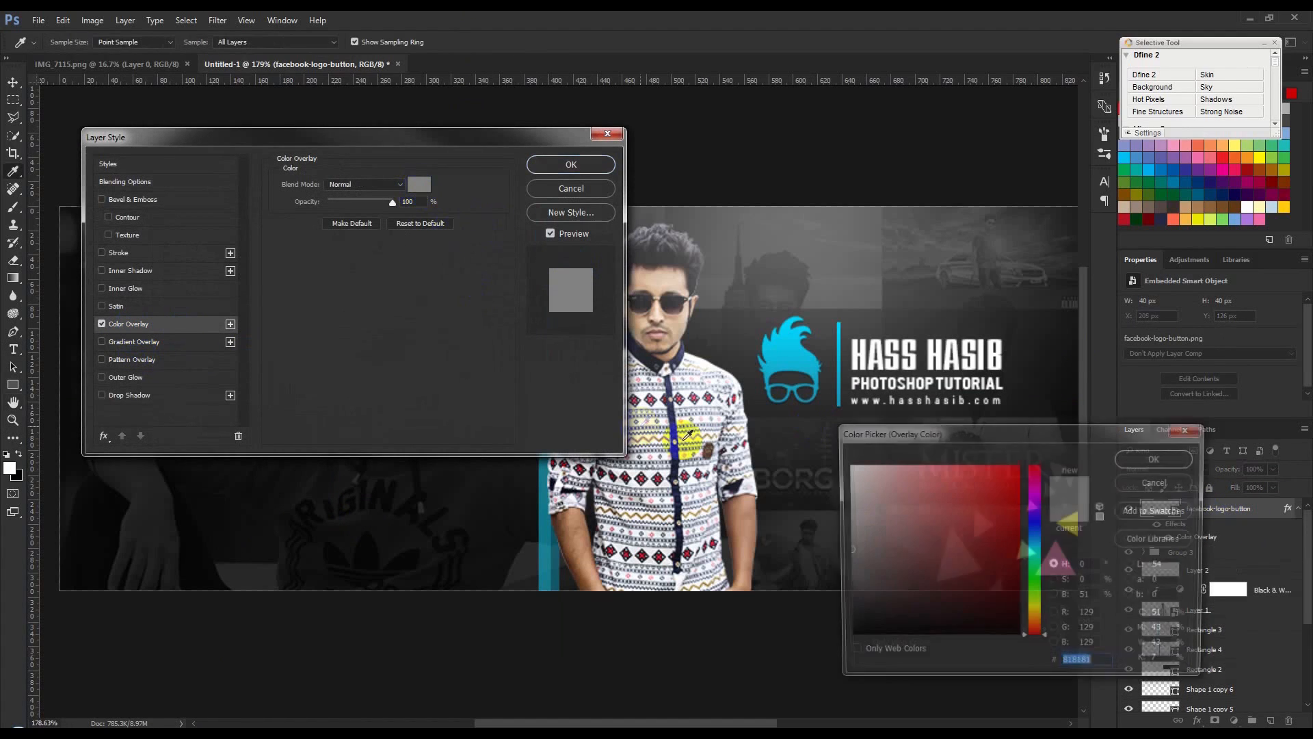
{"action": "left_click", "coordinate": [852, 464]}
{"action": "left_click", "coordinate": [1131, 460]}
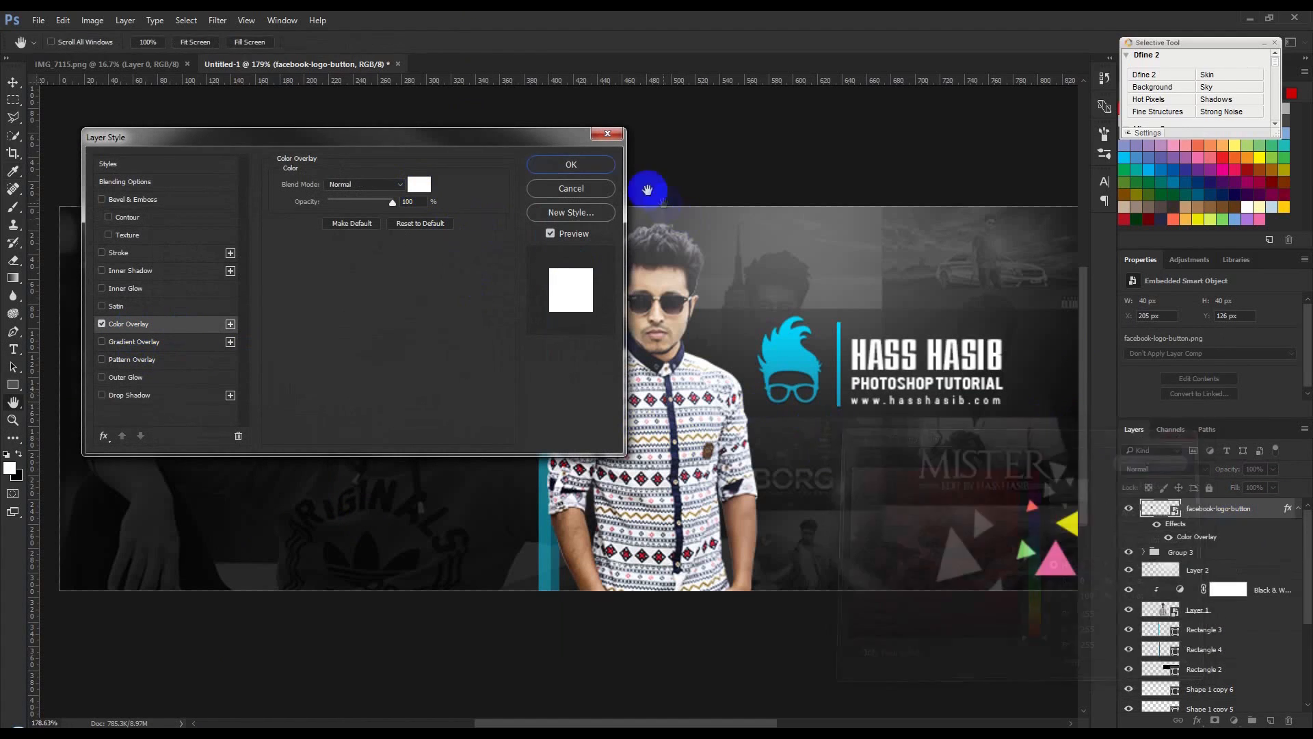
{"action": "left_click", "coordinate": [588, 166]}
- Move the Facebook icon beside the grey triangles and scale it to 14 × 14 px at X 130 px, Y 44 px
{"action": "left_click_drag", "start_coordinate": [311, 373], "coordinate": [220, 273]}
{"action": "scroll", "coordinate": [189, 262], "scroll_direction": "up", "scroll_amount": 3}
{"action": "scroll", "coordinate": [181, 265], "scroll_direction": "up", "scroll_amount": 2}
{"action": "left_click", "coordinate": [264, 293]}
{"action": "key", "text": "ctrl+t"}
{"action": "left_click_drag", "start_coordinate": [327, 350], "coordinate": [258, 311]}
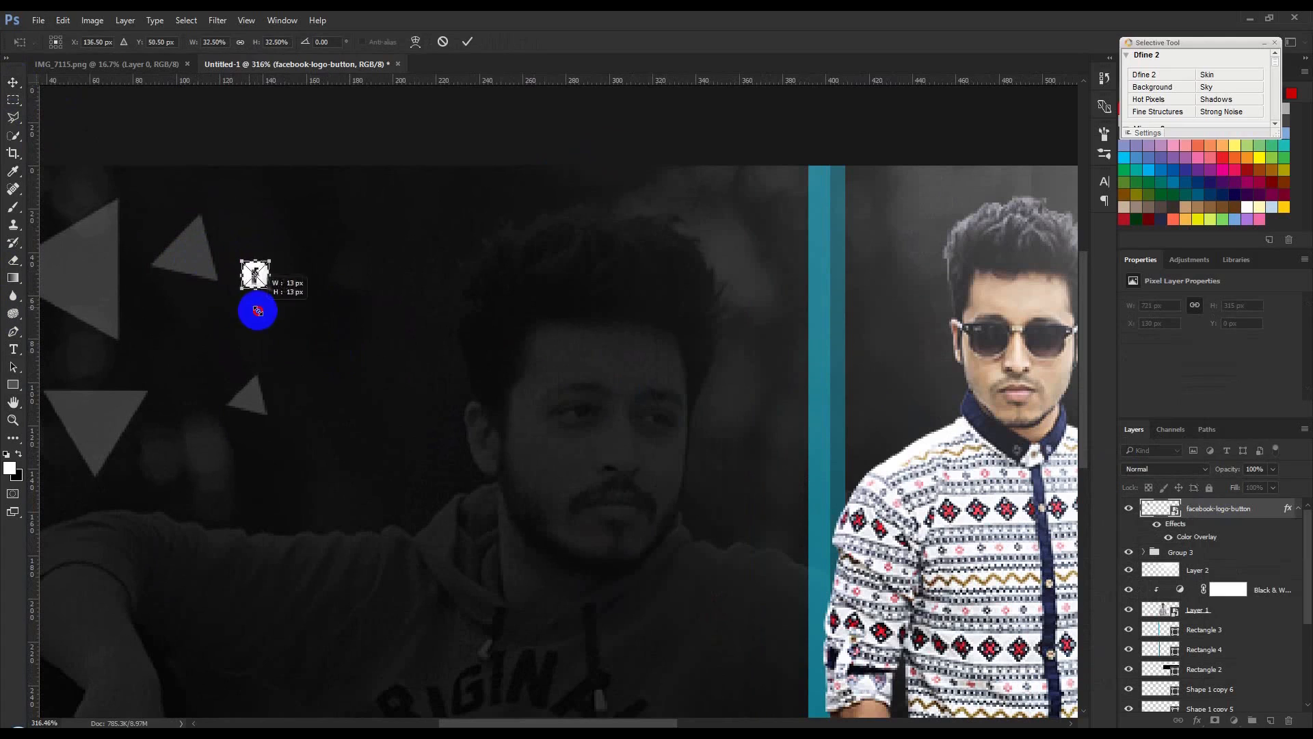
{"action": "key", "text": "Return"}
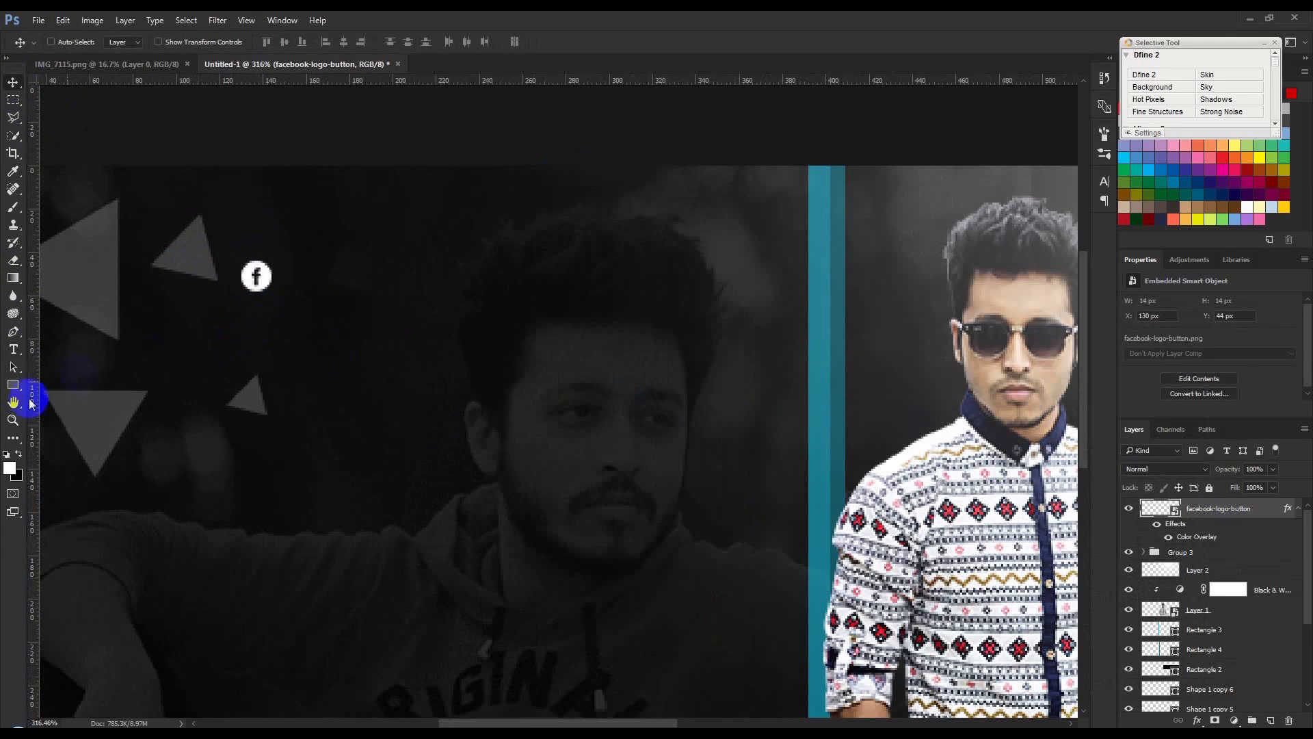
- Add a white Roboto Regular text line beside the Facebook icon with Facebook.com/ followed by the owner's profile handle
{"action": "left_click", "coordinate": [13, 349]}
{"action": "left_click", "coordinate": [290, 277]}
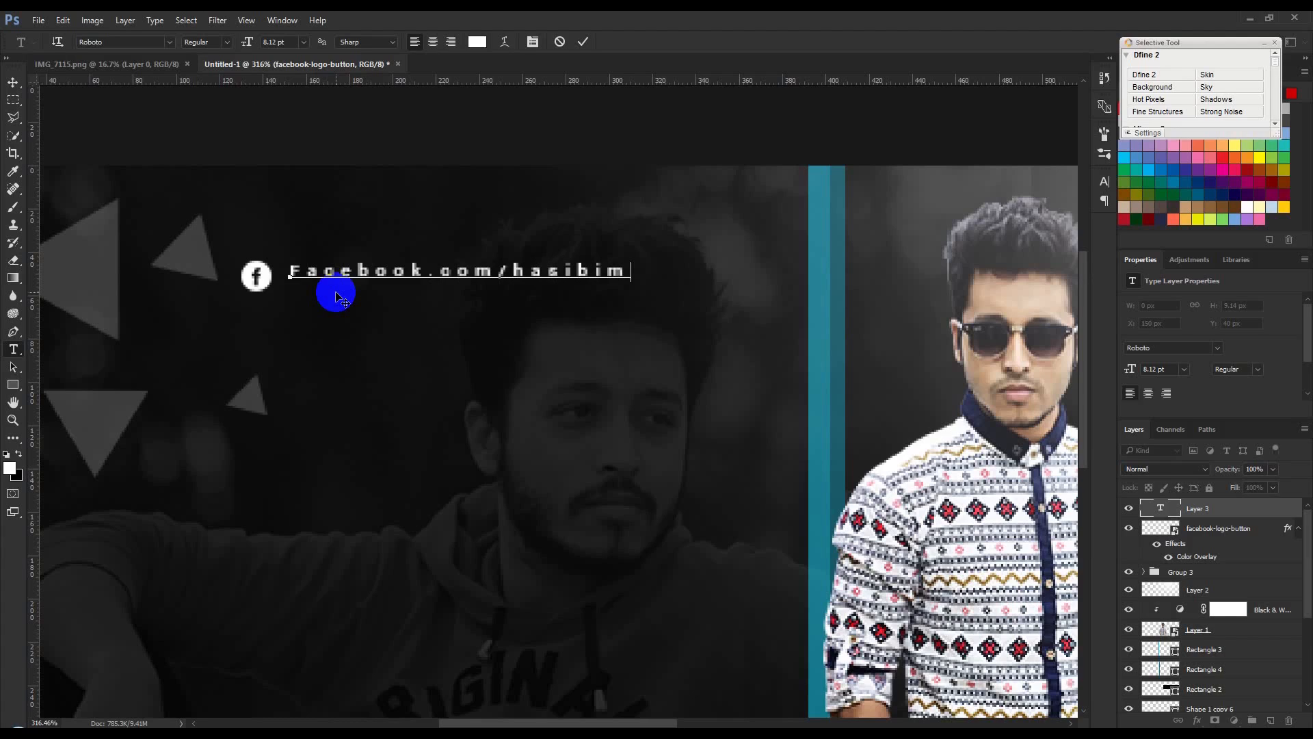
{"action": "type", "text": "asib"}
- Set the whole Facebook address text to a tracking of 0 and a font size of 9 pt
{"action": "key", "text": "ctrl+a"}
{"action": "left_click", "coordinate": [1104, 182]}
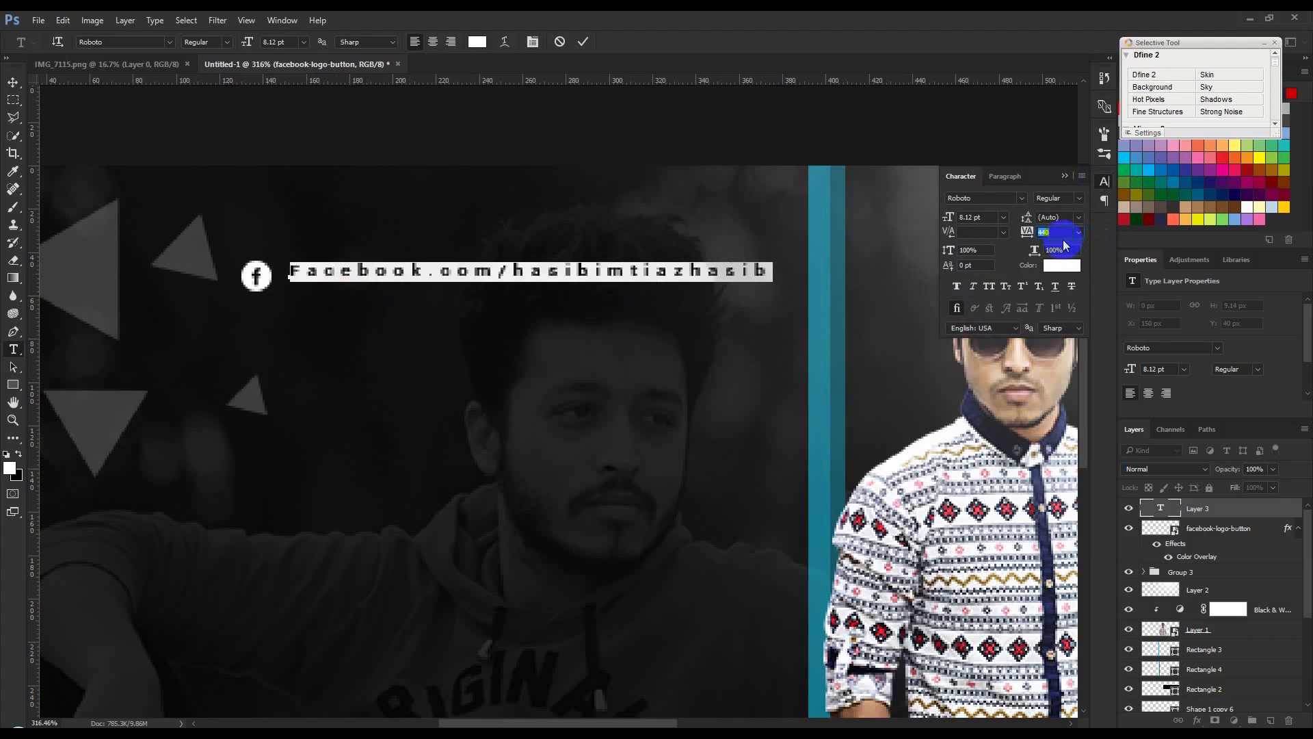
{"action": "type", "text": "0"}
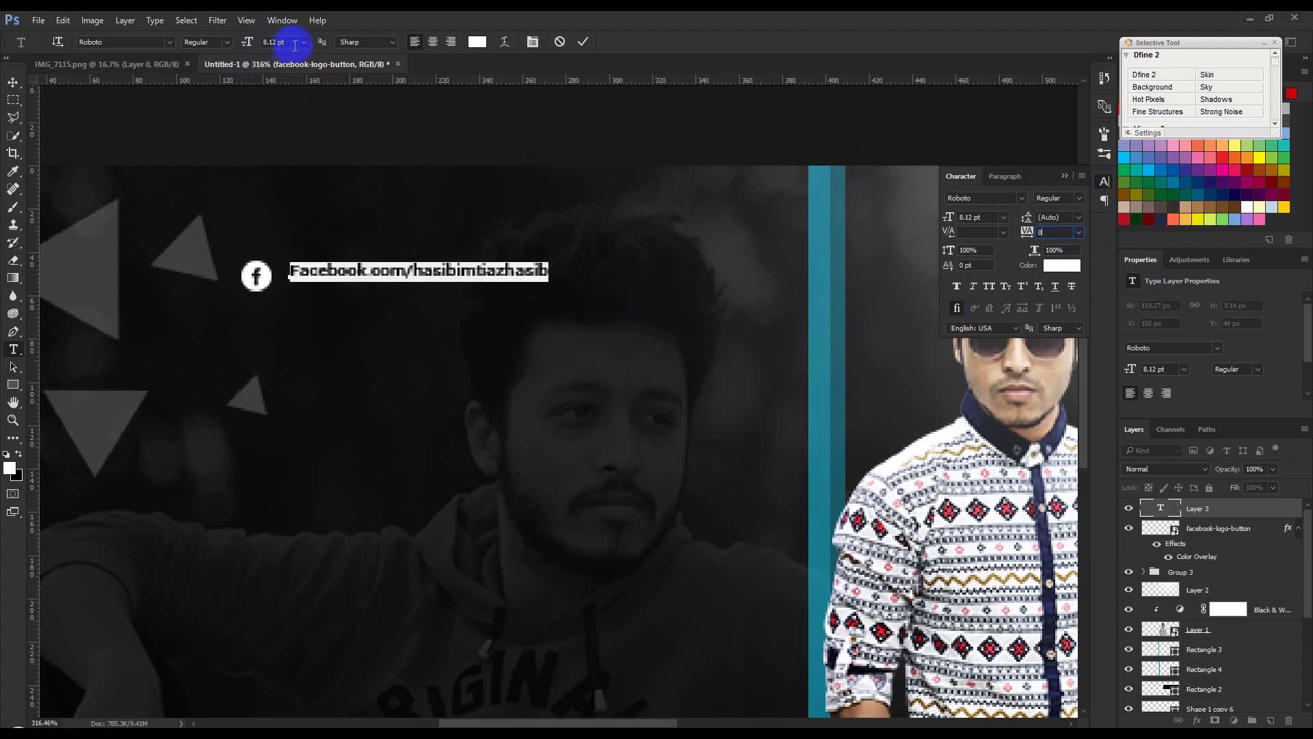
{"action": "left_click", "coordinate": [303, 41]}
{"action": "left_click", "coordinate": [301, 105]}
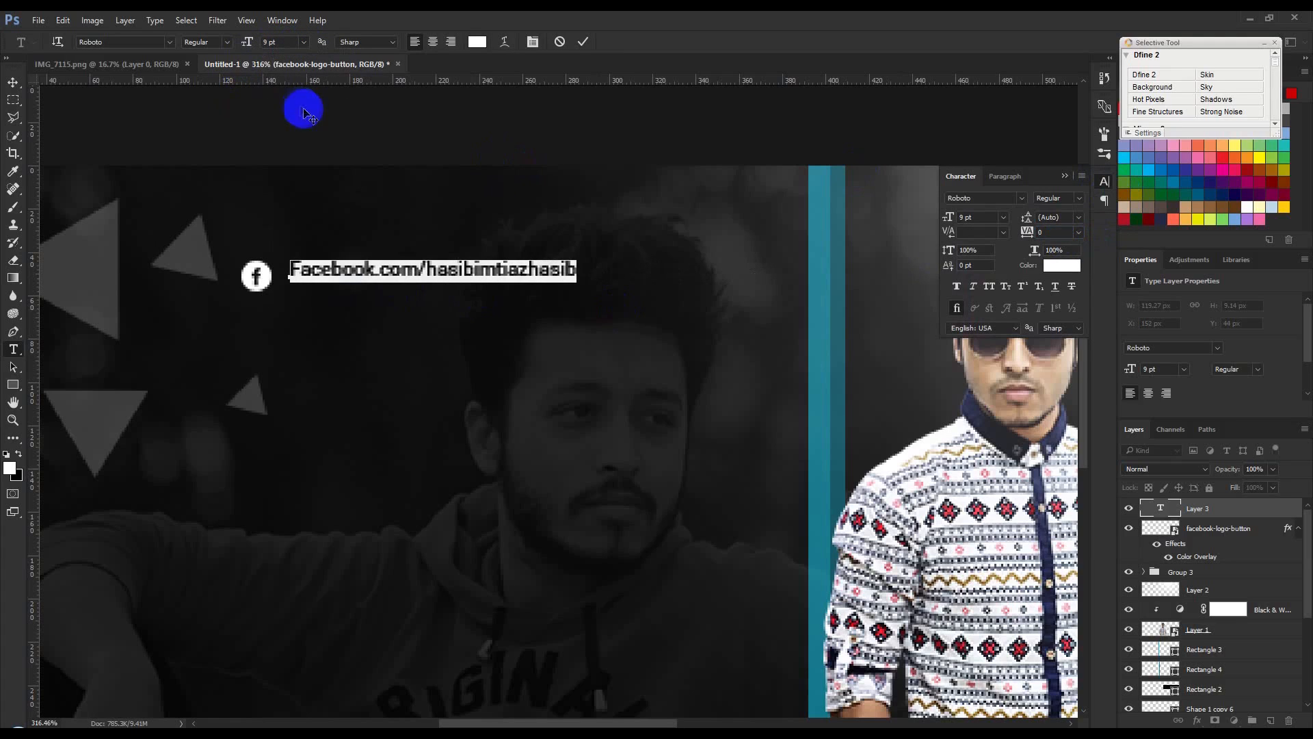
{"action": "left_click", "coordinate": [583, 42]}
- Move the Facebook address text slightly down to line it up with the Facebook icon
{"action": "left_click", "coordinate": [13, 83]}
{"action": "left_click_drag", "start_coordinate": [346, 251], "coordinate": [346, 262]}
{"action": "key", "text": "ctrl+0"}
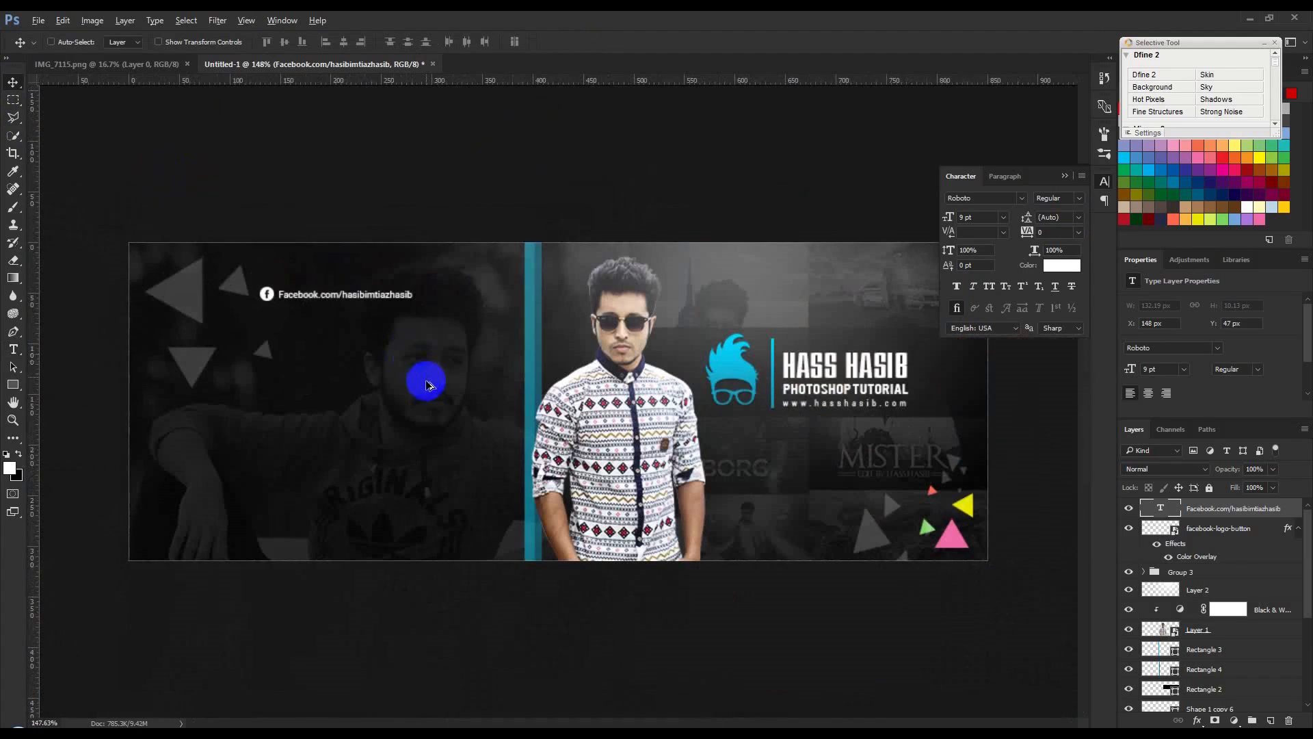
- Replace the handle after Facebook.com/ with the brand name used in the web address under the logo
{"action": "left_click", "coordinate": [1163, 509]}
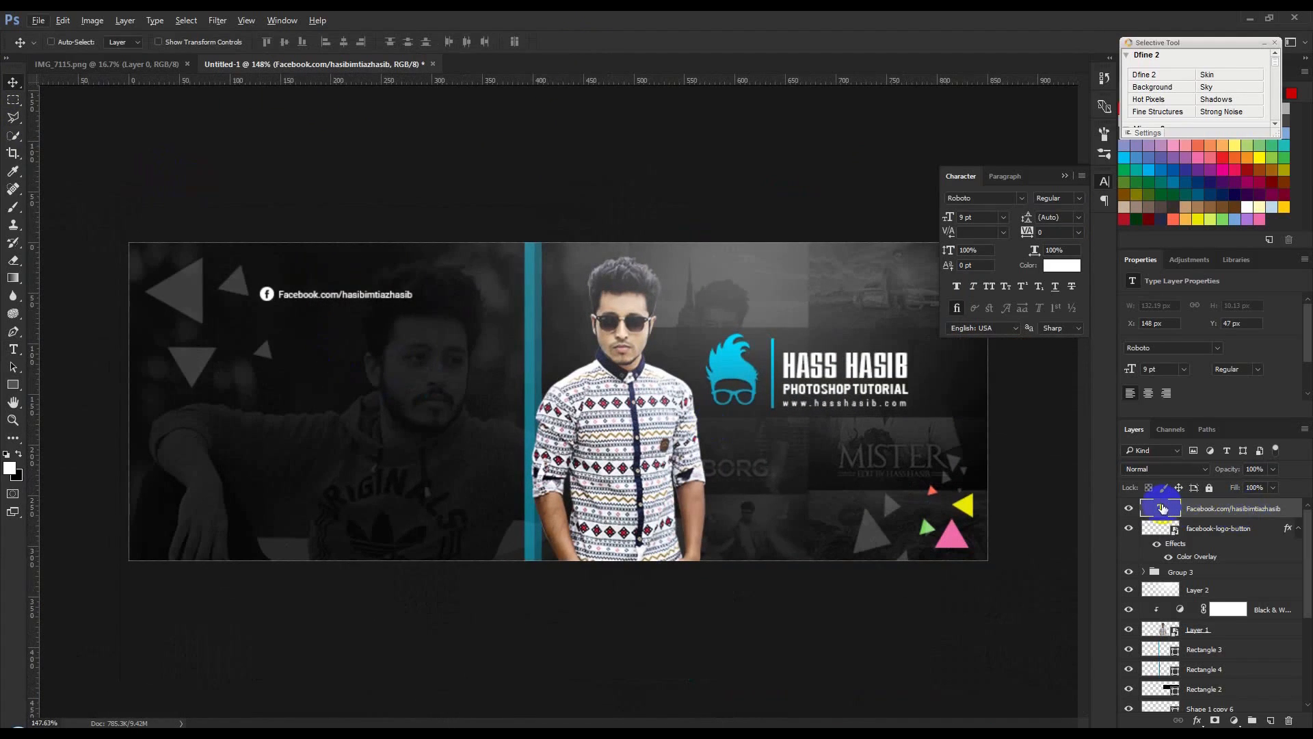
{"action": "double_click", "coordinate": [1163, 508]}
{"action": "left_click_drag", "start_coordinate": [416, 295], "coordinate": [352, 298]}
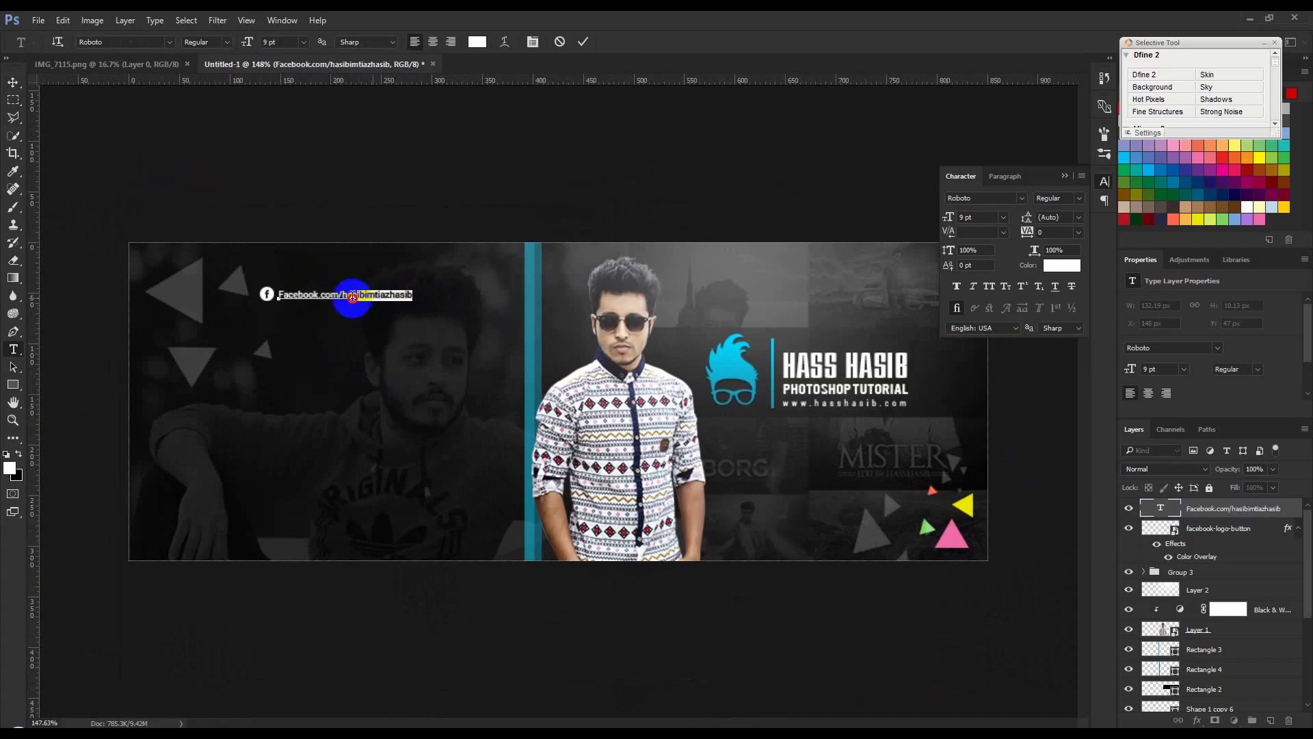
{"action": "type", "text": "hass"}
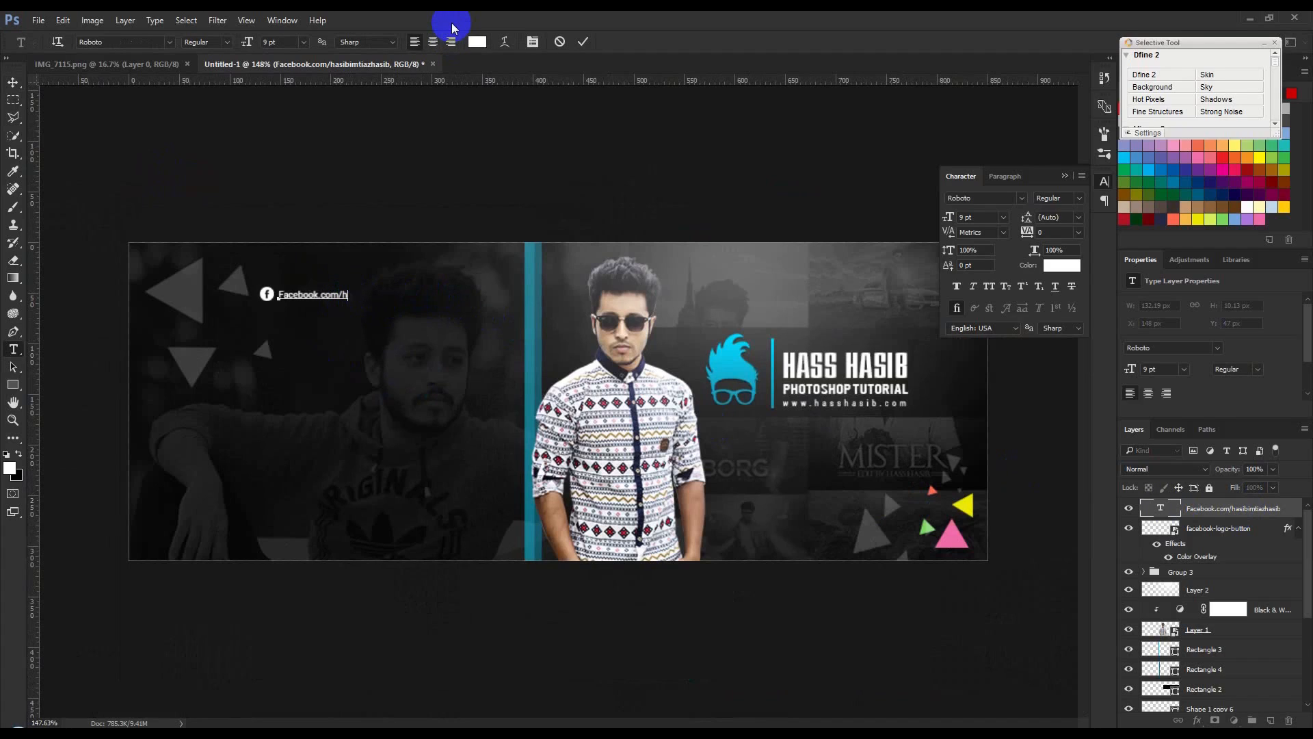
{"action": "type", "text": "b"}
{"action": "left_click", "coordinate": [582, 42]}
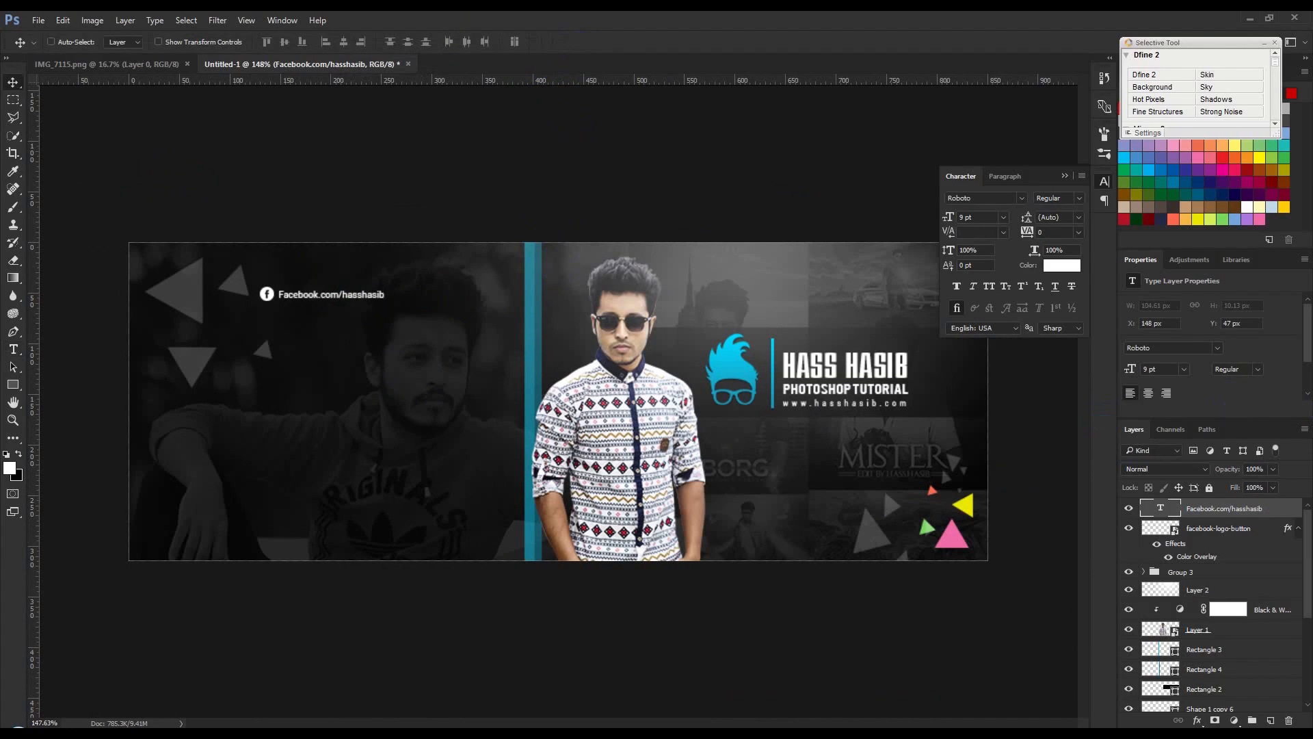
- Place twitter (1).png on the cover about 117 × 97 px in size and transfer the Facebook icon's Color Overlay effect to it
{"action": "left_click_drag", "start_coordinate": [884, 487], "coordinate": [584, 479]}
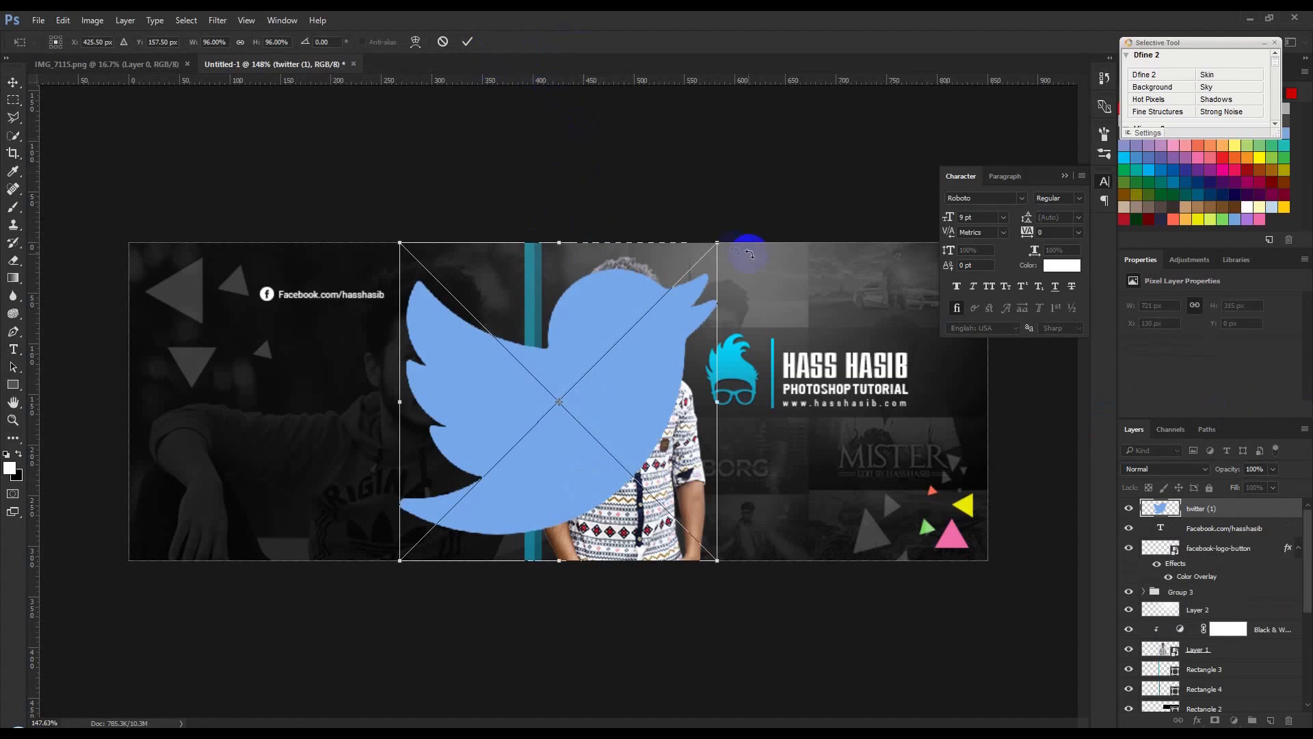
{"action": "left_click_drag", "start_coordinate": [659, 291], "coordinate": [615, 352]}
{"action": "key", "text": "Return"}
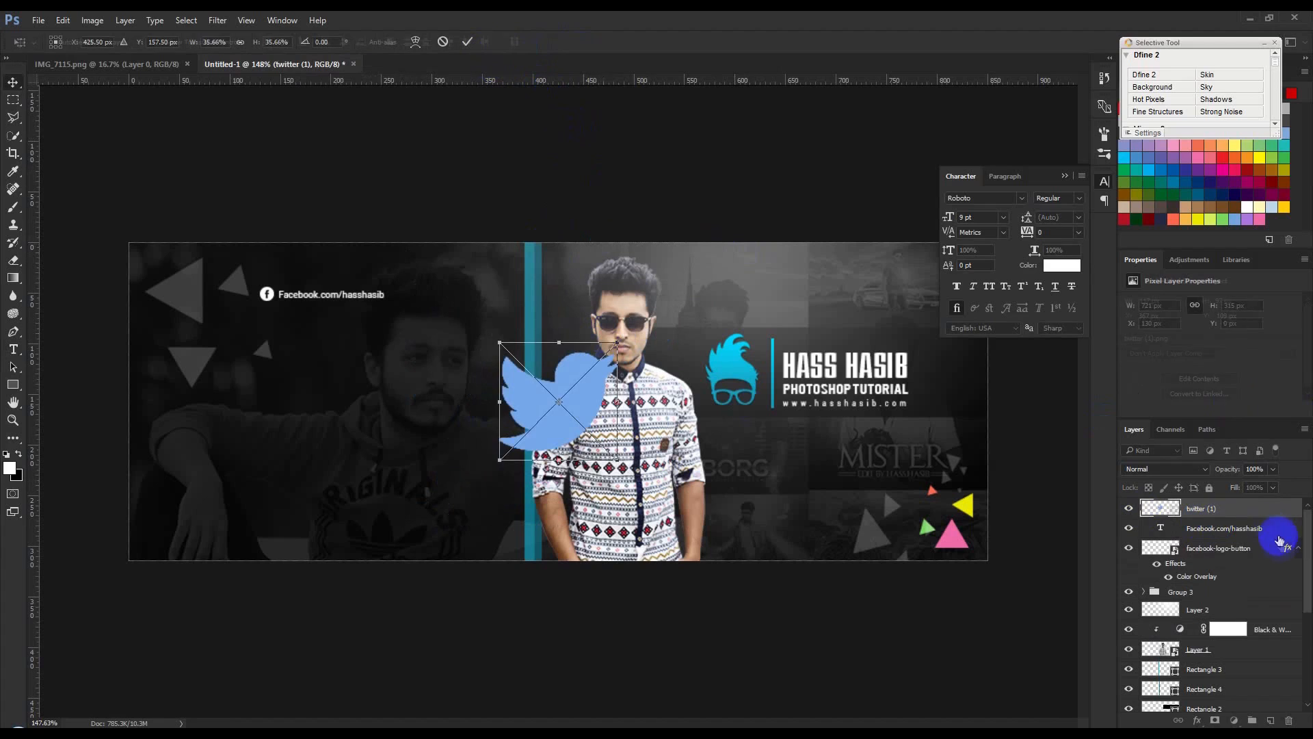
{"action": "left_click_drag", "start_coordinate": [1289, 551], "coordinate": [1284, 508]}
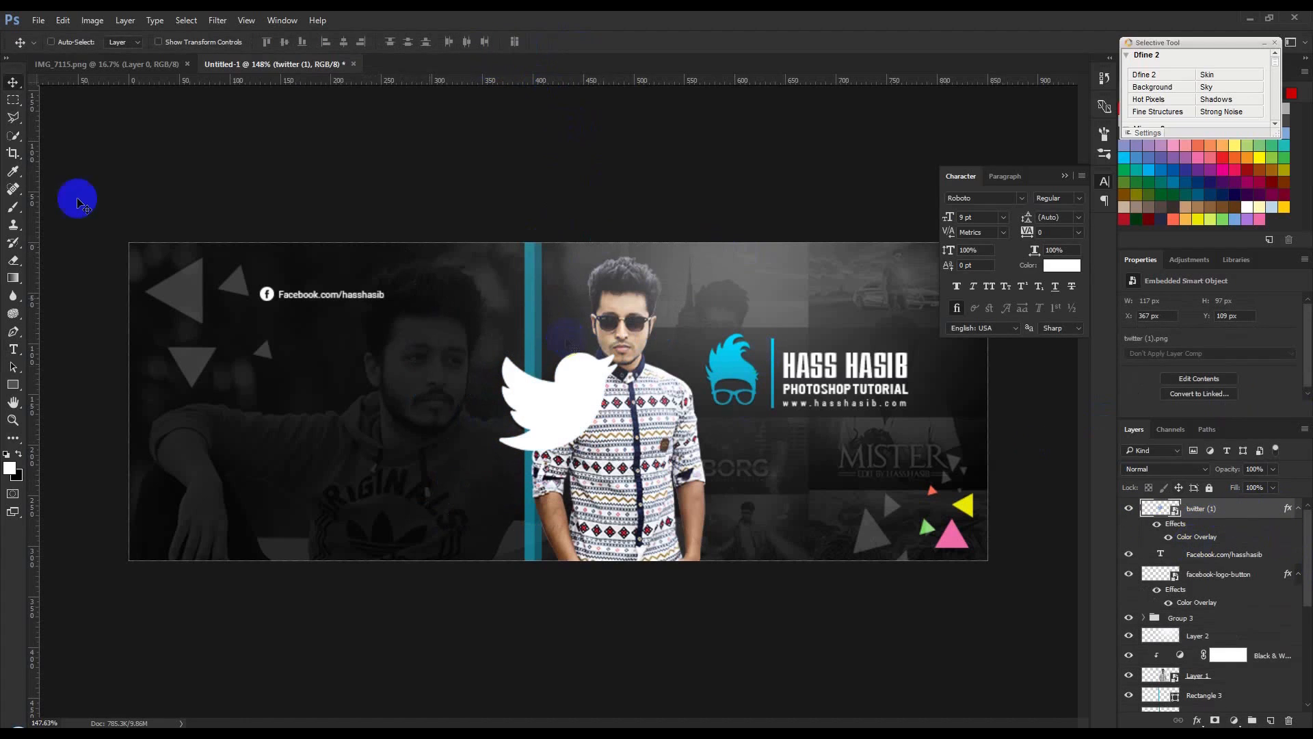
- Scale the Twitter icon to 14 × 12 px and position it directly below the Facebook icon at X 130 px, Y 72 px
{"action": "scroll", "coordinate": [439, 288], "scroll_direction": "up", "scroll_amount": 2}
{"action": "left_click_drag", "start_coordinate": [435, 360], "coordinate": [233, 330]}
{"action": "key", "text": "ctrl+t"}
{"action": "left_click_drag", "start_coordinate": [250, 453], "coordinate": [68, 321]}
{"action": "scroll", "coordinate": [71, 308], "scroll_direction": "up", "scroll_amount": 3}
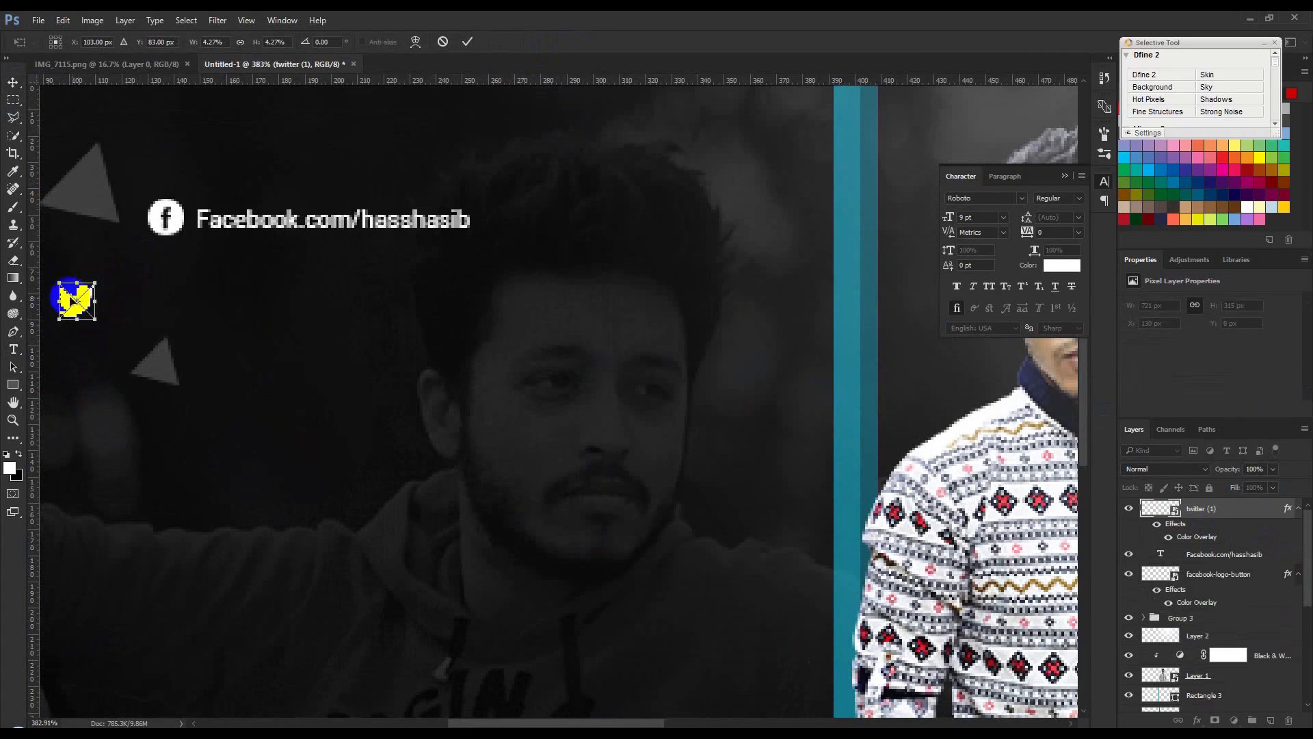
{"action": "left_click_drag", "start_coordinate": [68, 296], "coordinate": [150, 236]}
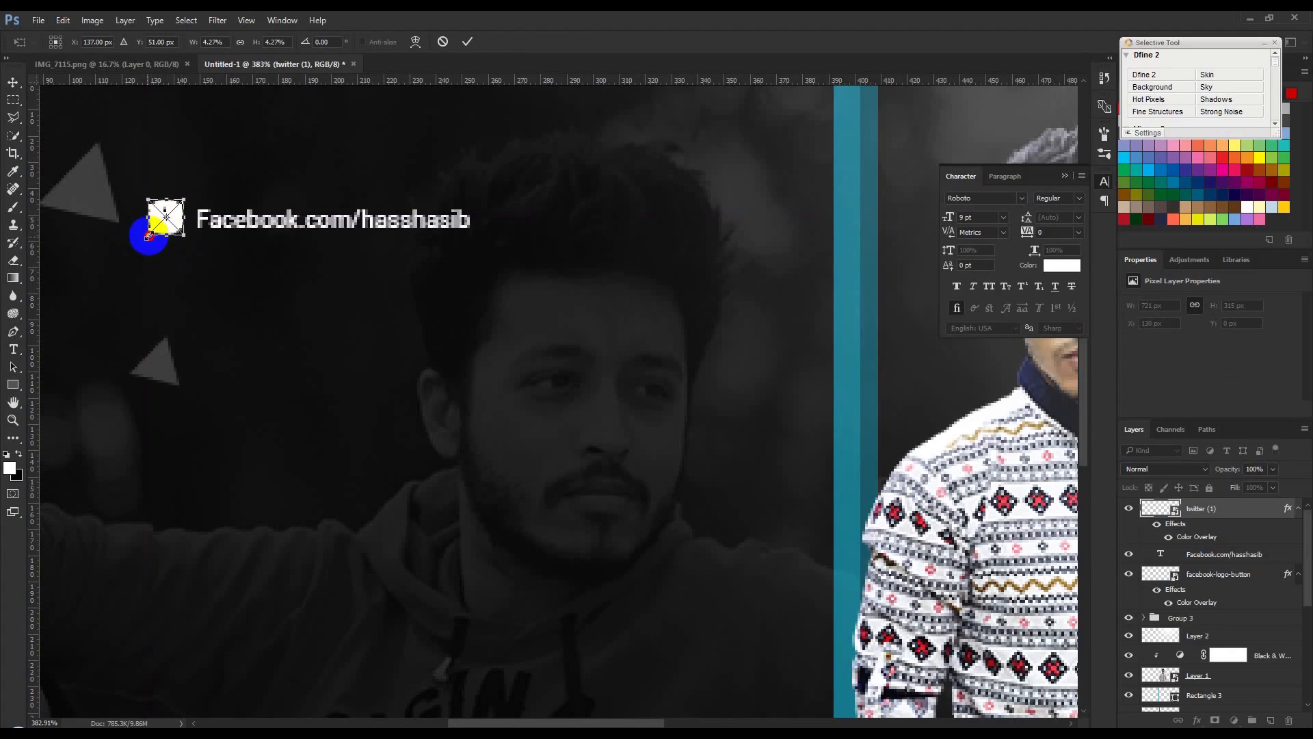
{"action": "left_click", "coordinate": [189, 238]}
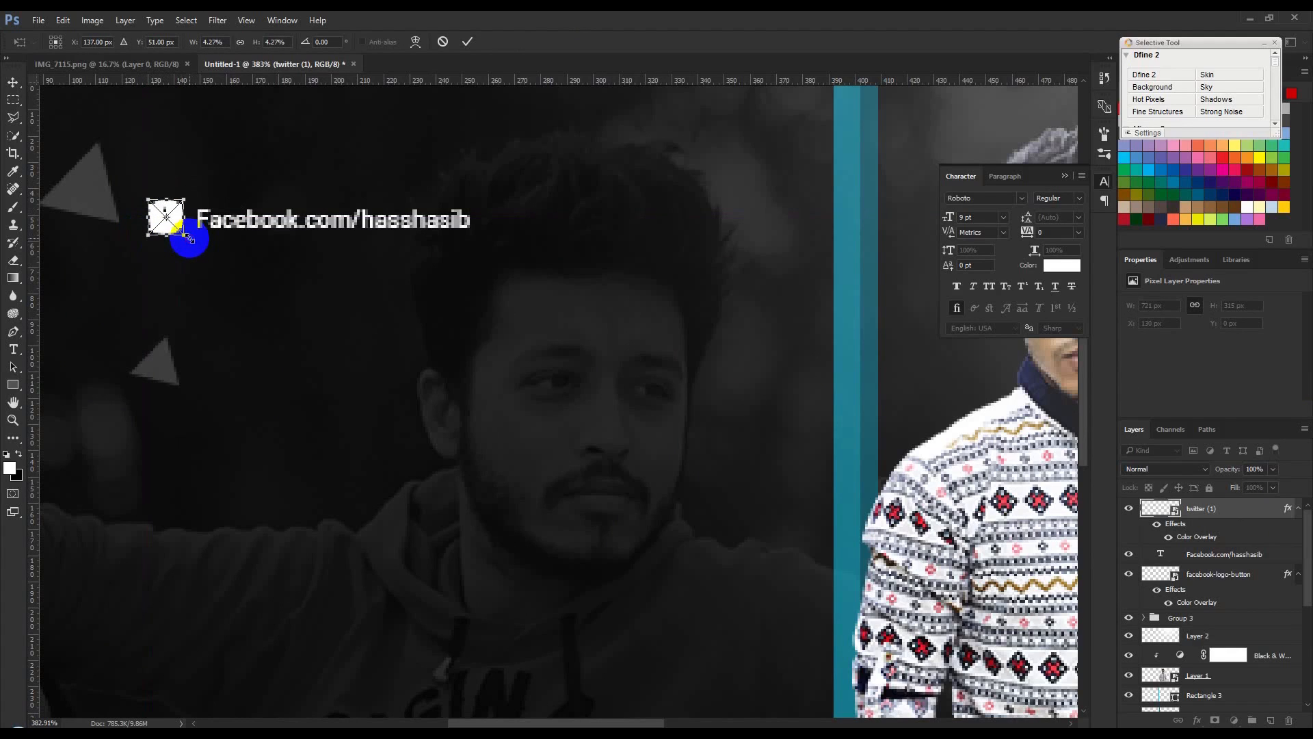
{"action": "key", "text": "Return"}
{"action": "left_click_drag", "start_coordinate": [205, 236], "coordinate": [234, 289]}
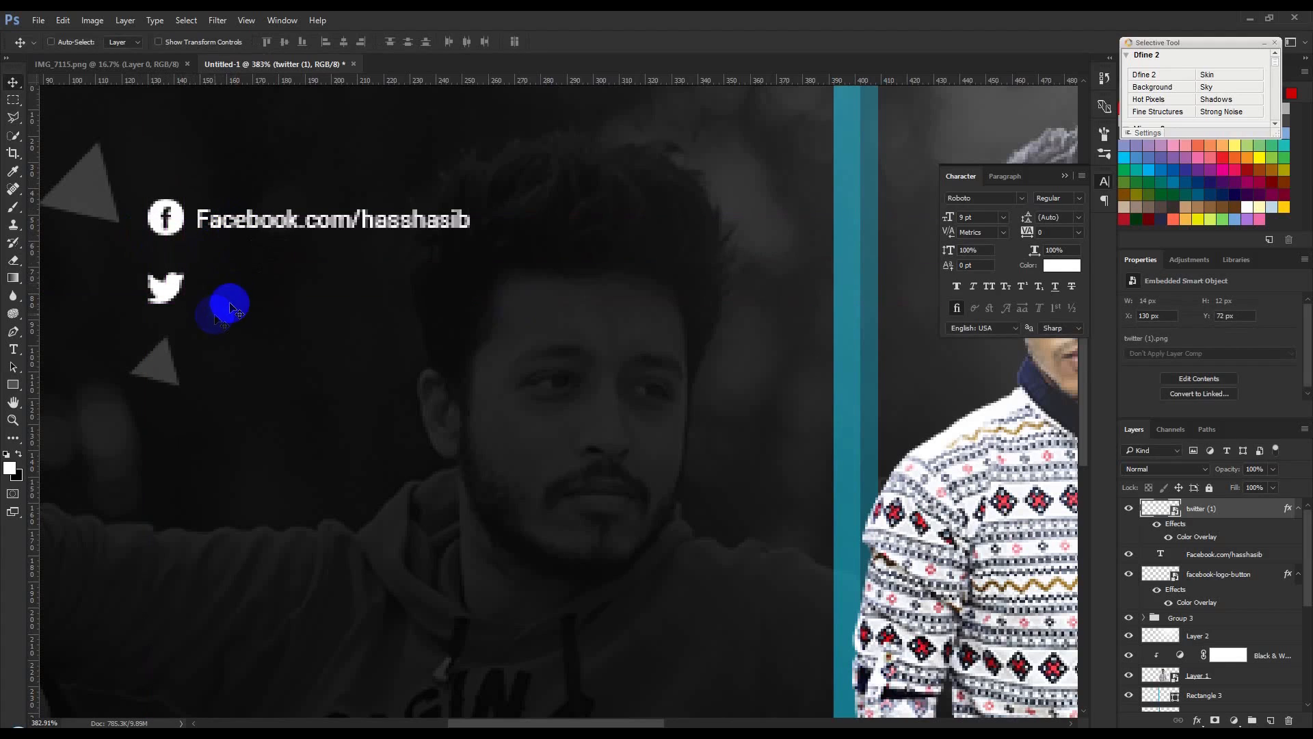
- Duplicate the Facebook address text beside the Twitter icon and retype the copy as the twitter.com profile address
{"action": "left_click", "coordinate": [1297, 508]}
{"action": "left_click", "coordinate": [1223, 528]}
{"action": "left_click_drag", "start_coordinate": [610, 360], "coordinate": [572, 422]}
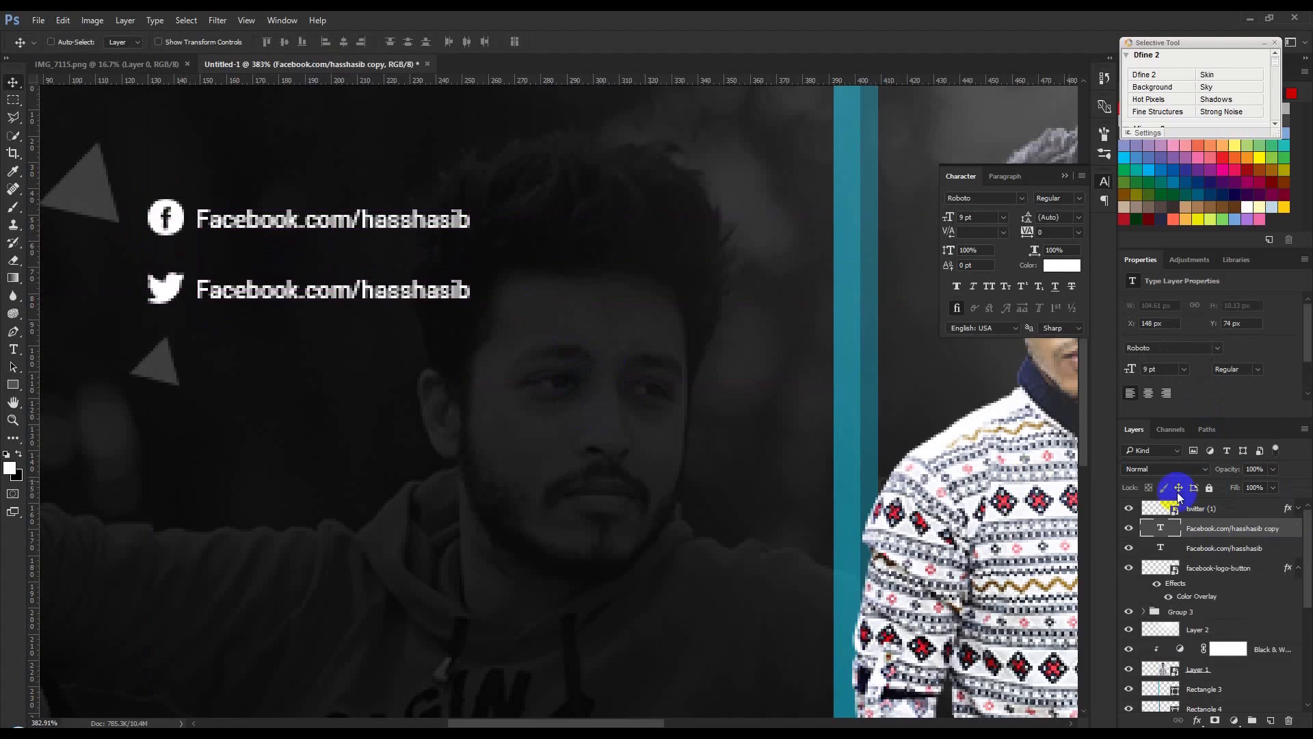
{"action": "double_click", "coordinate": [1170, 527]}
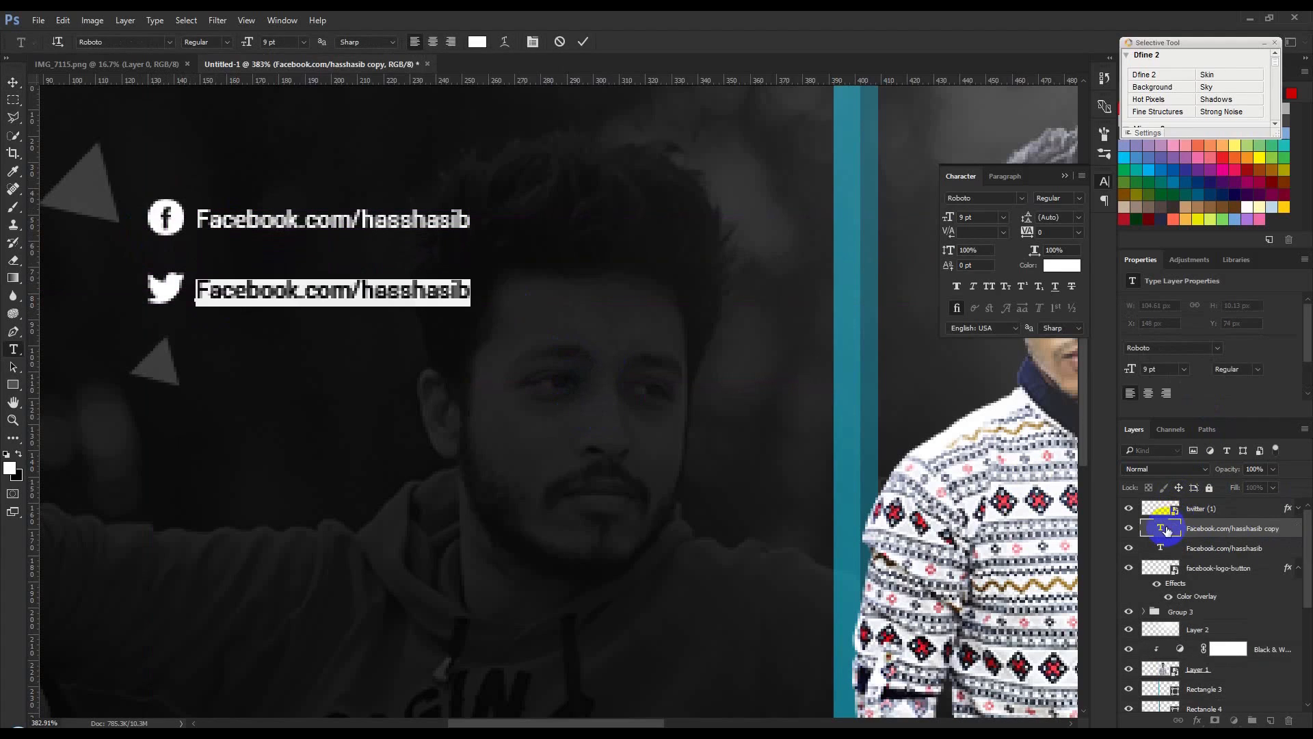
{"action": "key", "text": "BackSpace"}
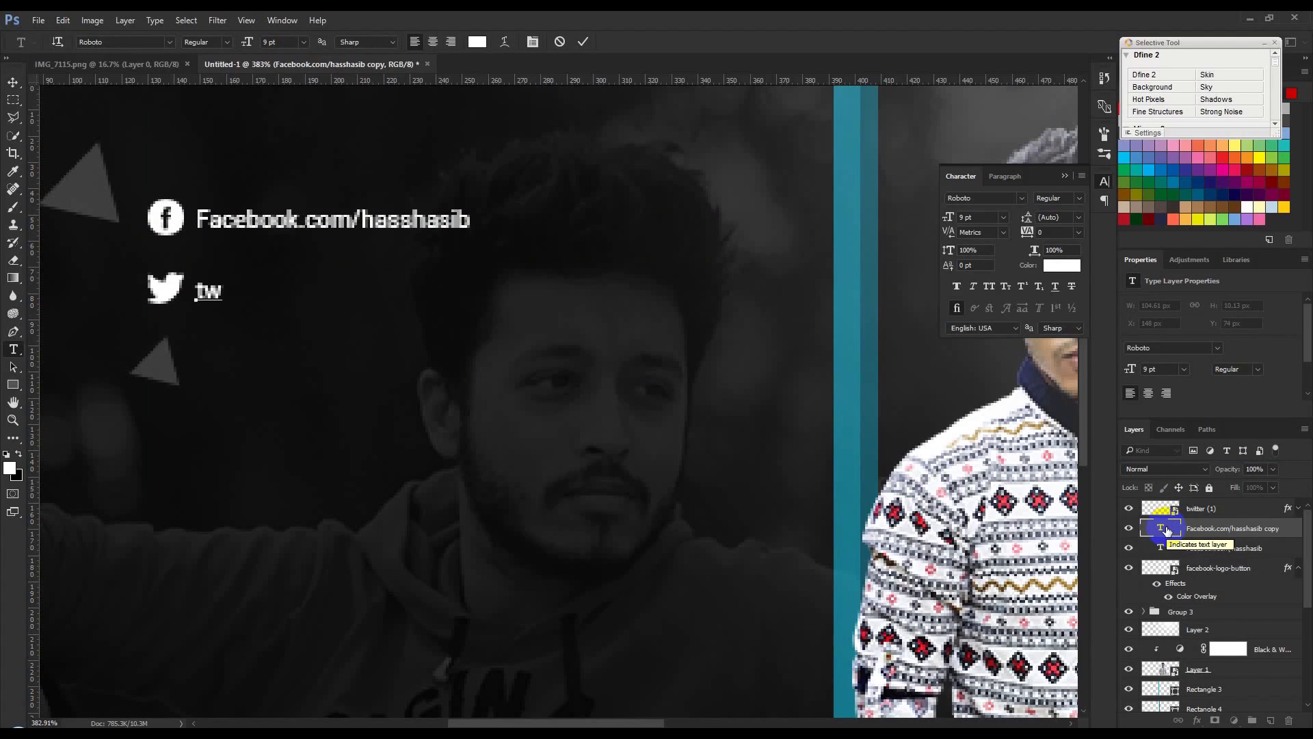
{"action": "type", "text": "twitte"}
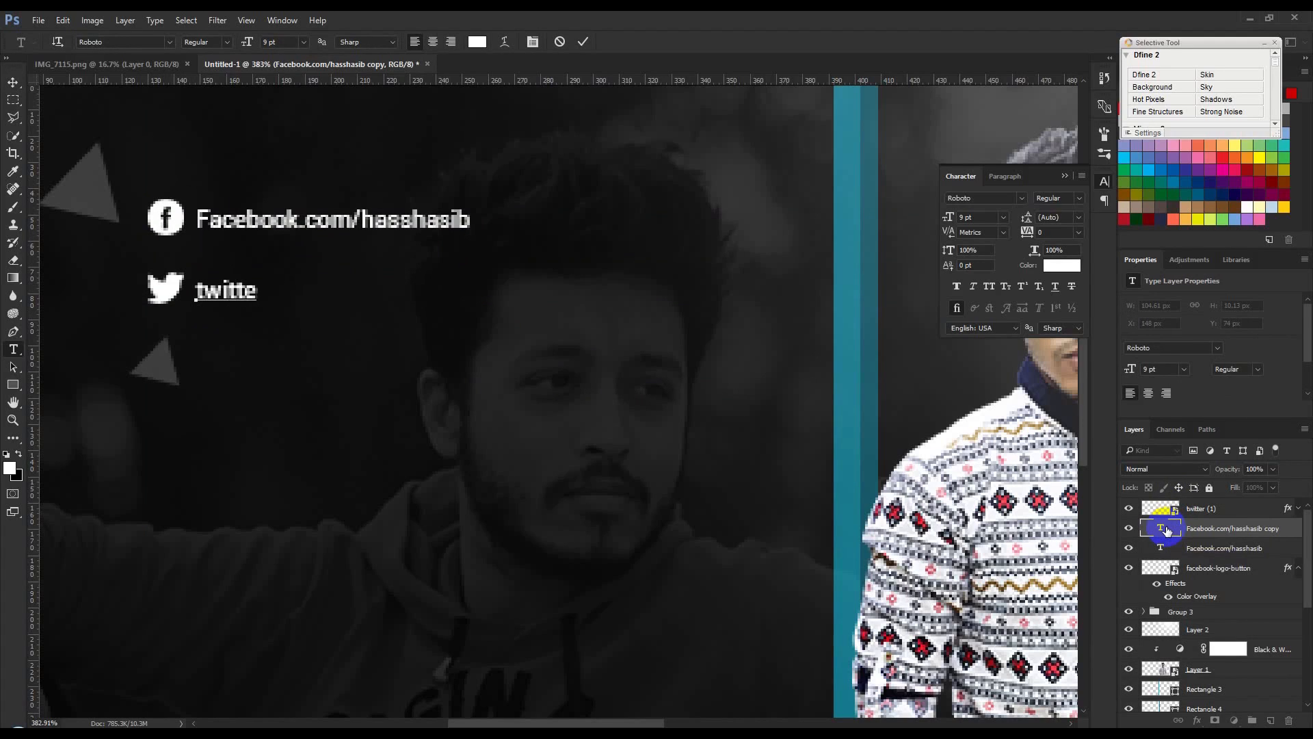
{"action": "type", "text": "r.com/hasshasib"}
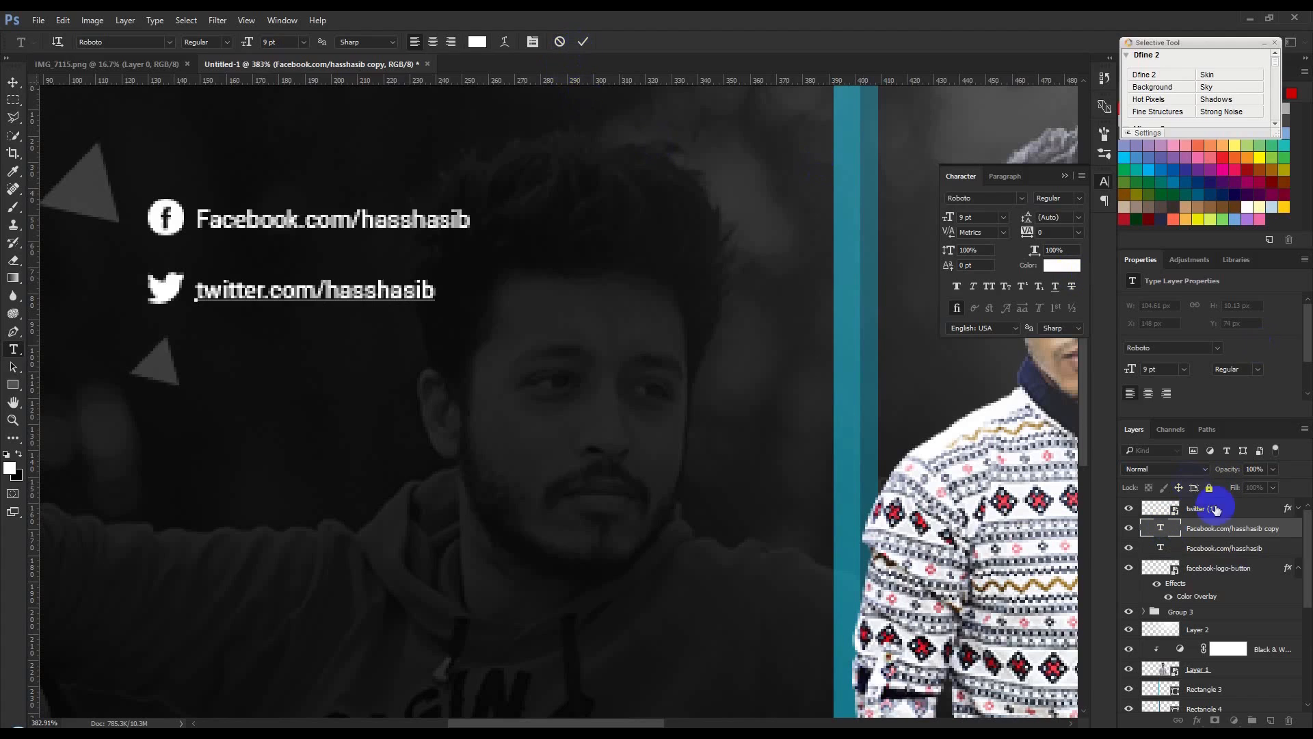
- Replace the handle after "Facebook.com/" in the Facebook address text with the owner's Facebook username
{"action": "double_click", "coordinate": [1161, 547]}
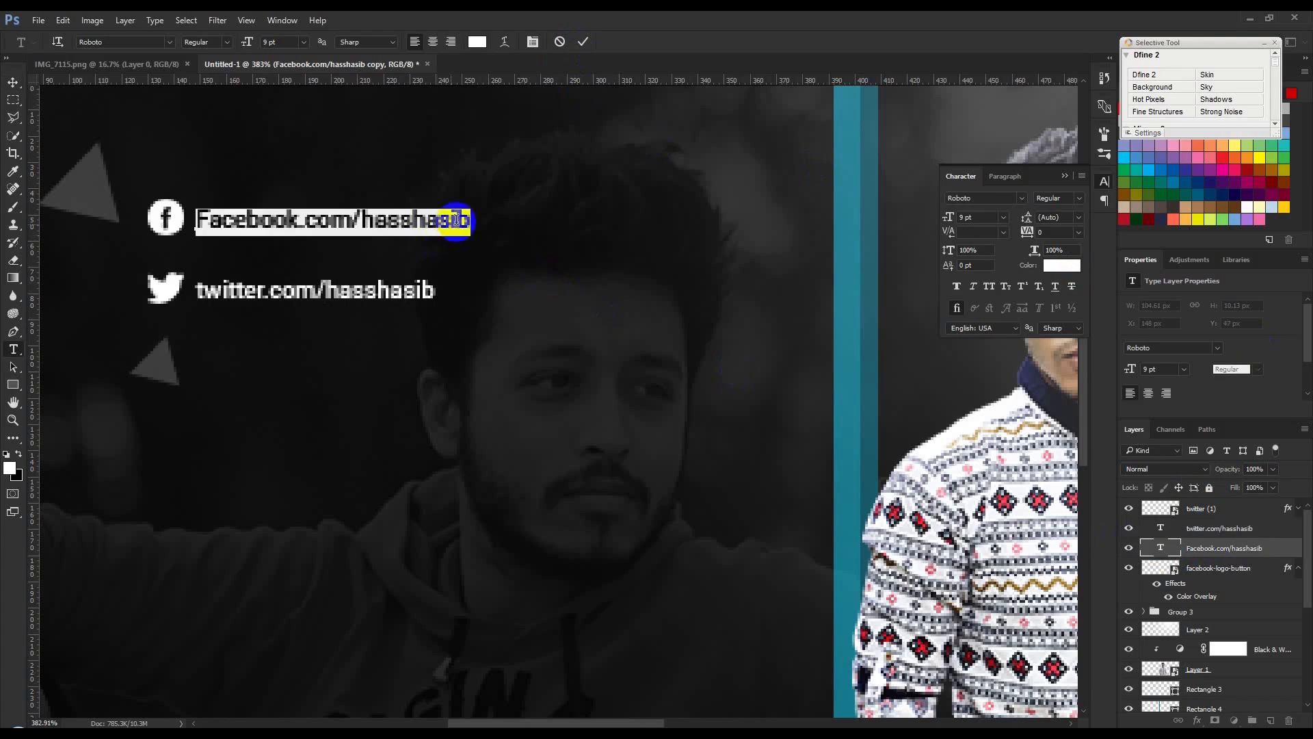
{"action": "left_click_drag", "start_coordinate": [411, 218], "coordinate": [361, 217]}
{"action": "key", "text": "BackSpace"}
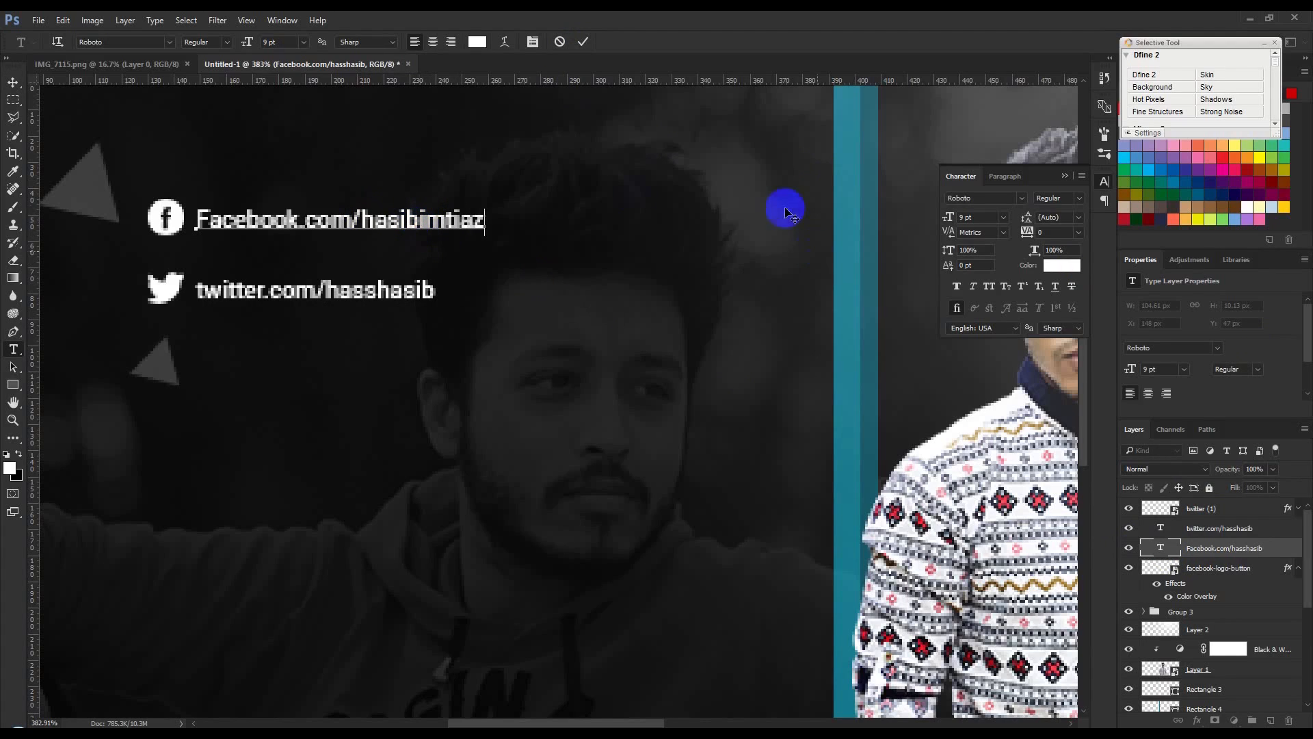
{"action": "left_click", "coordinate": [584, 43]}
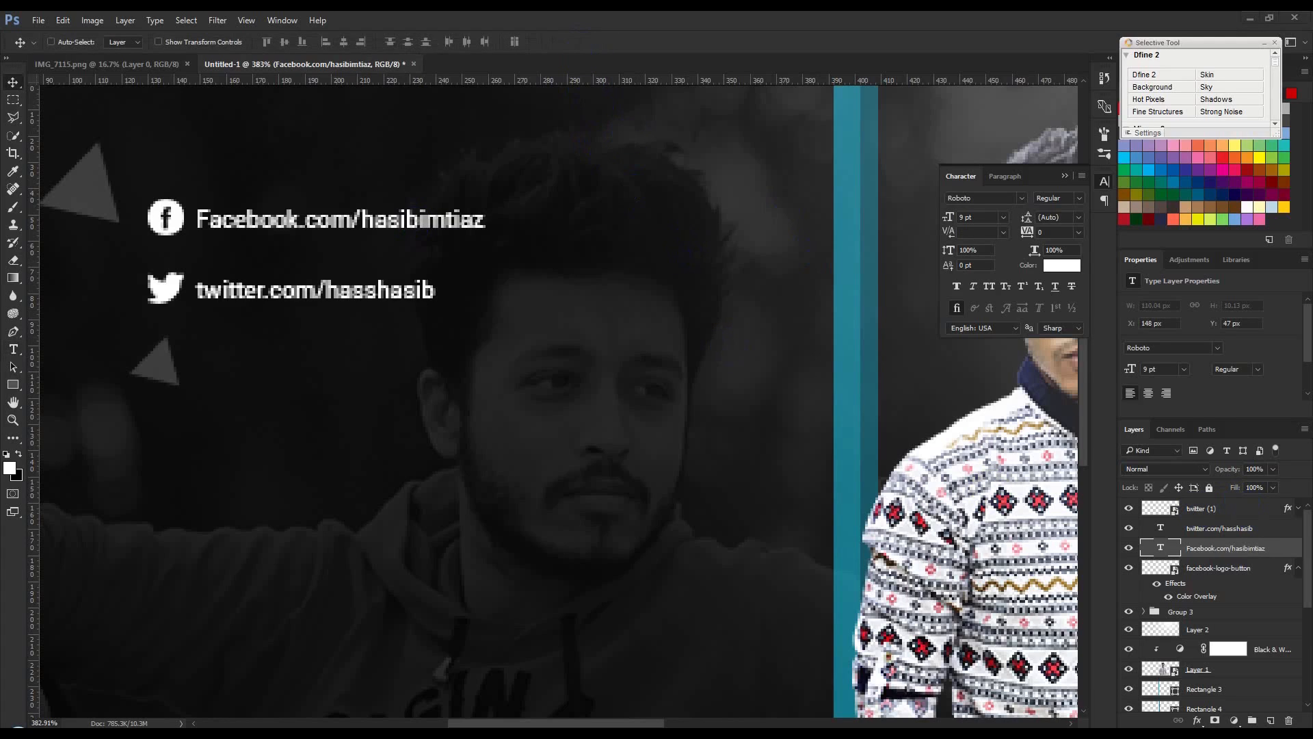
- Place the globe image internet.png in the banner and scale it down to about 11 px wide
{"action": "left_click_drag", "start_coordinate": [609, 419], "coordinate": [586, 440]}
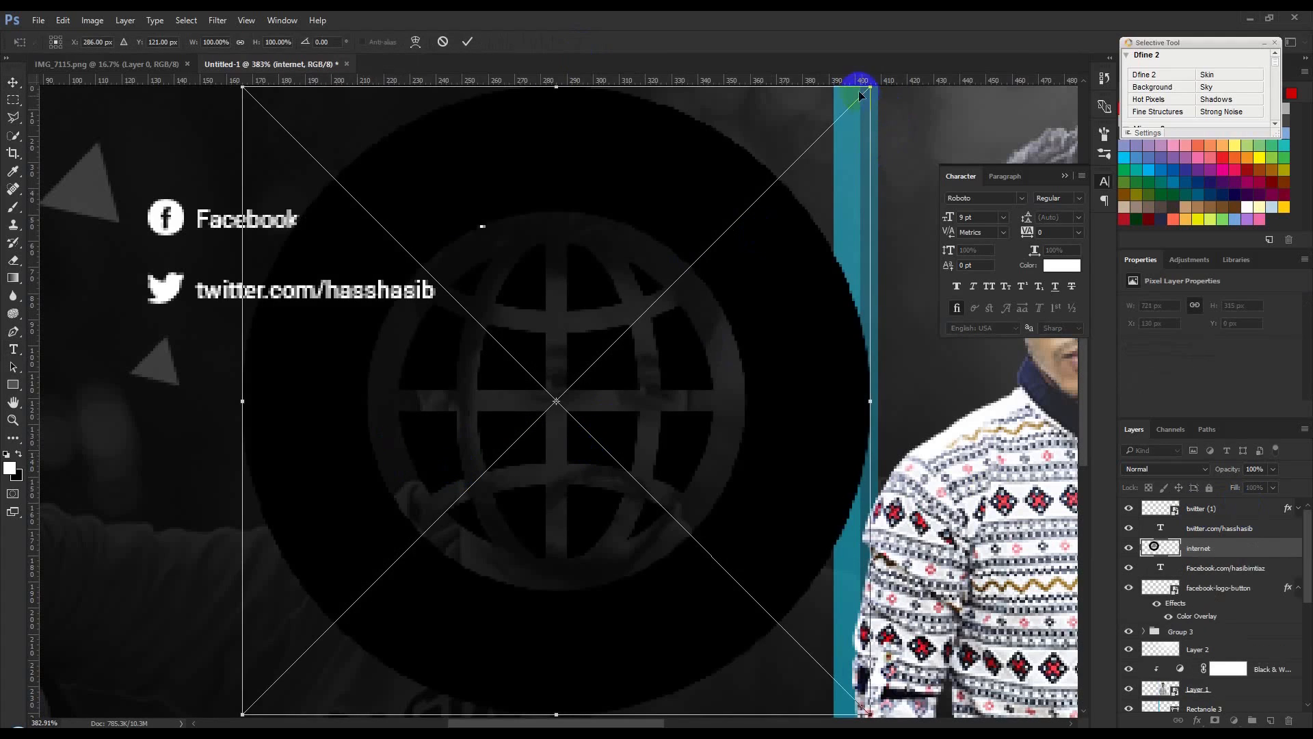
{"action": "left_click_drag", "start_coordinate": [865, 93], "coordinate": [587, 410]}
{"action": "key", "text": "Return"}
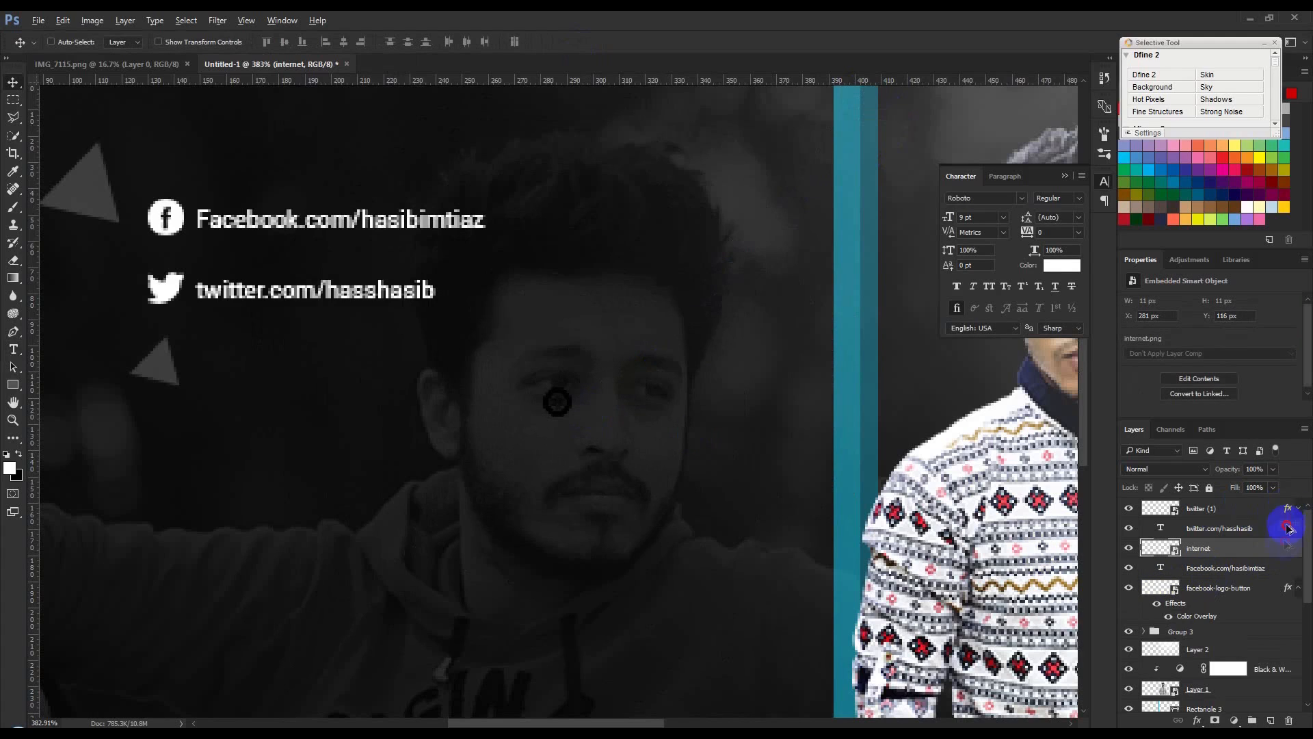
- Turn the globe icon white with a copied Color Overlay and fit it beneath the Twitter icon at about 5.4% scale
{"action": "left_click_drag", "start_coordinate": [1284, 551], "coordinate": [1284, 551]}
{"action": "left_click_drag", "start_coordinate": [659, 410], "coordinate": [186, 369]}
{"action": "key", "text": "ctrl+t"}
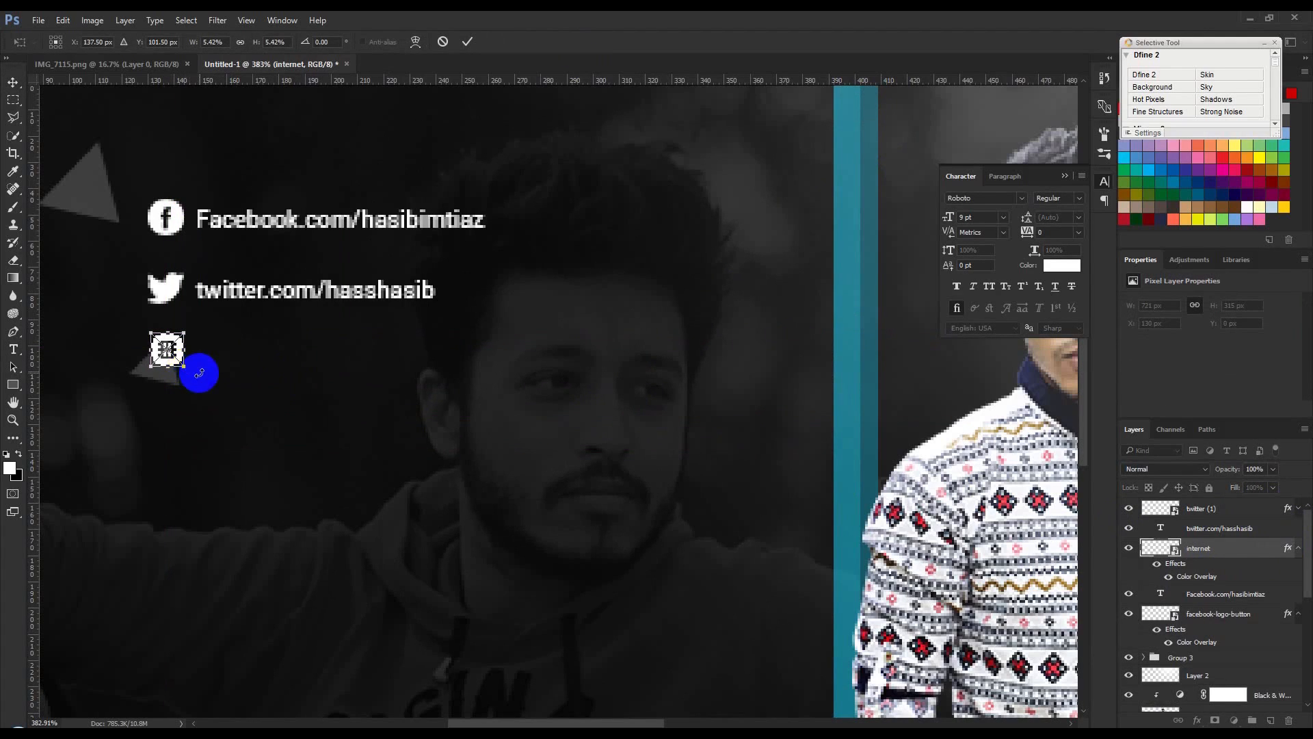
{"action": "key", "text": "Return"}
- Duplicate the Twitter address text beside the globe icon and retype the copy as the www website address
{"action": "left_click", "coordinate": [1217, 535]}
{"action": "left_click_drag", "start_coordinate": [738, 353], "coordinate": [738, 415]}
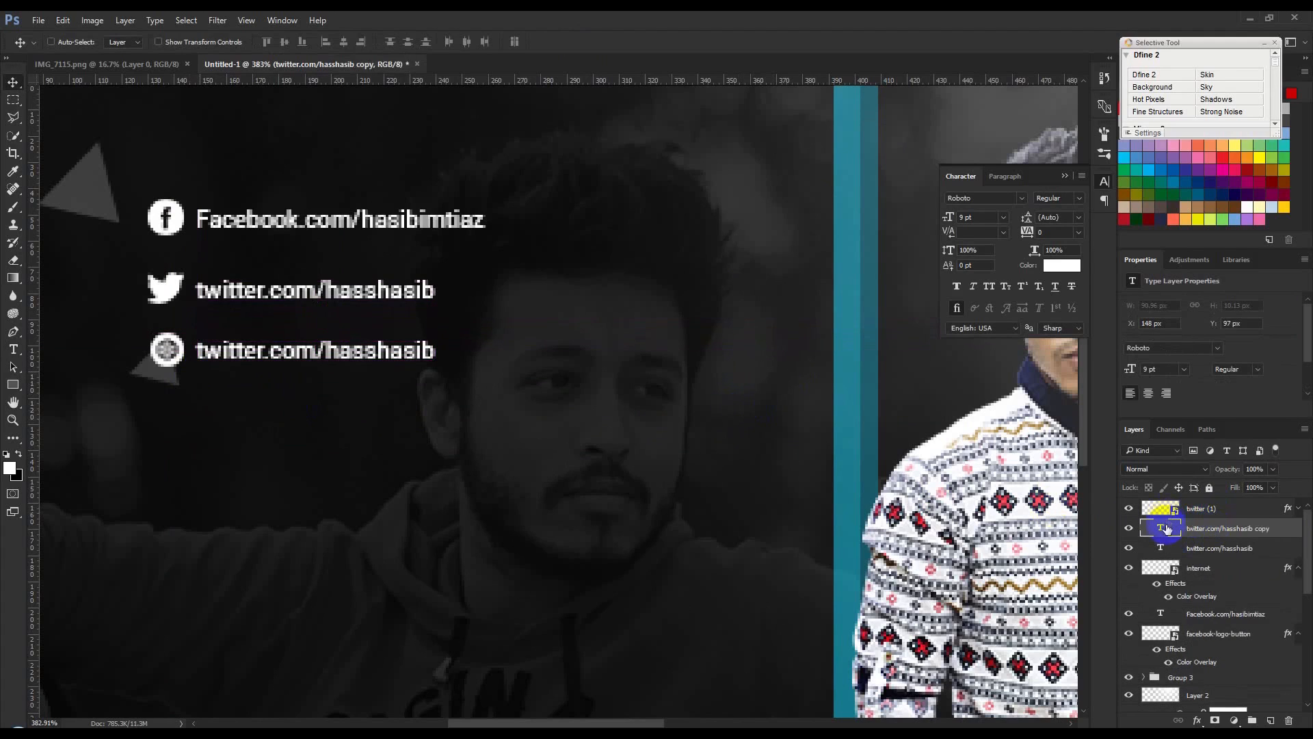
{"action": "double_click", "coordinate": [1167, 529]}
{"action": "type", "text": "www.ha"}
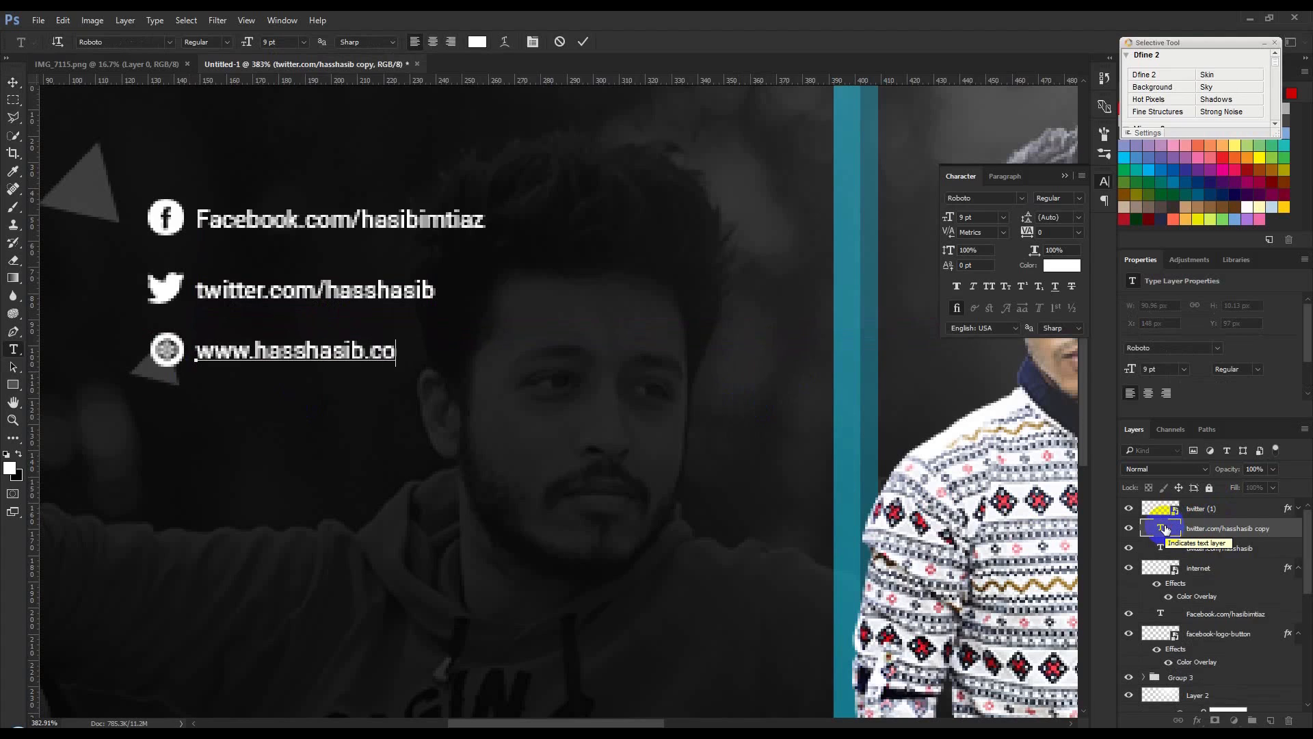
{"action": "left_click", "coordinate": [586, 43]}
{"action": "key", "text": "v"}
{"action": "key", "text": "ctrl+0"}
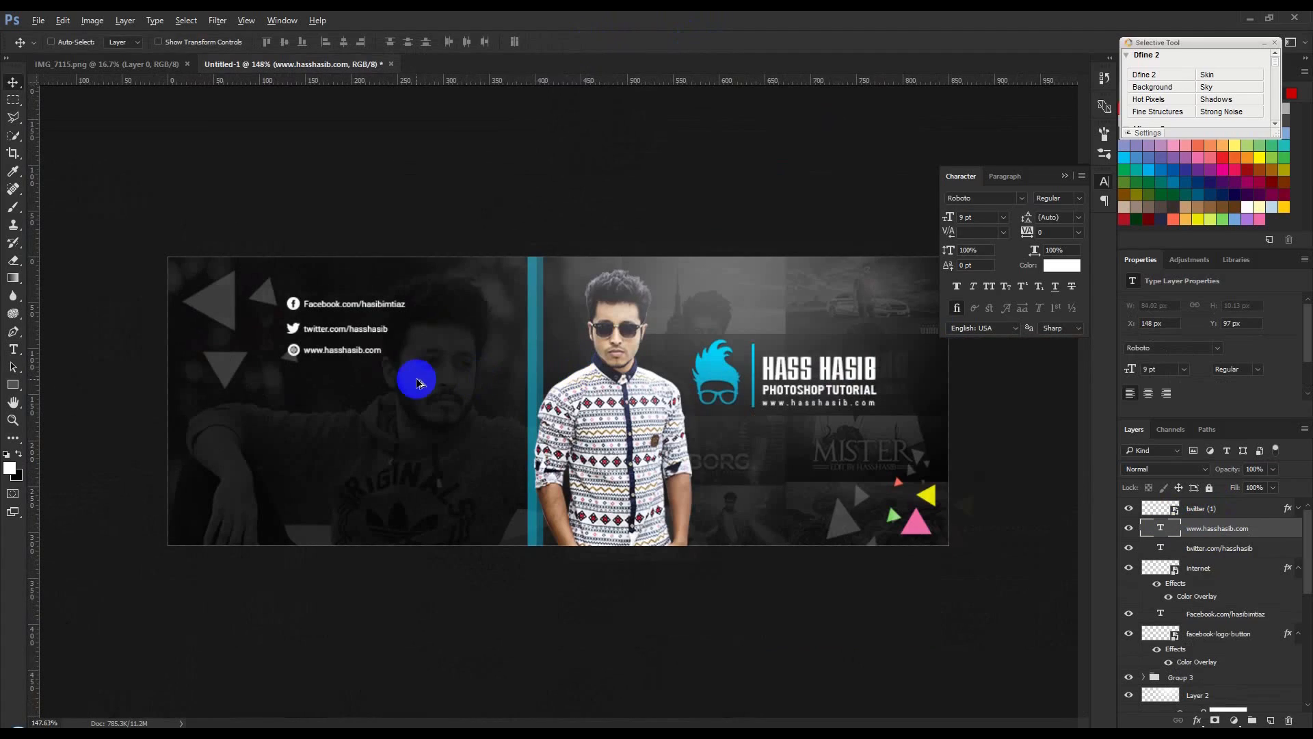
{"action": "key", "text": "ctrl+0"}
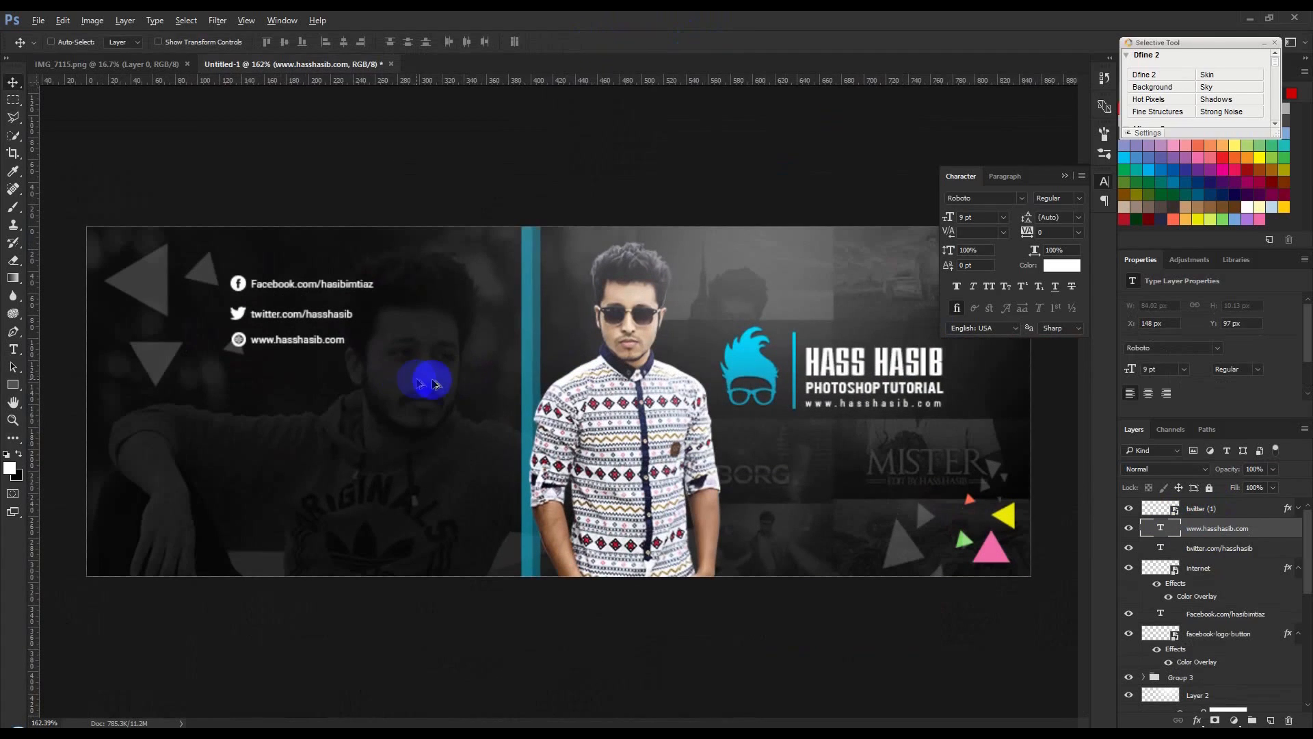
- Group the website, Twitter and Facebook icons with their address texts as three separate layer groups
{"action": "left_click_drag", "start_coordinate": [1218, 524], "coordinate": [1196, 506]}
{"action": "key", "text": "ctrl+g"}
{"action": "left_click", "coordinate": [1209, 527]}
{"action": "left_click", "coordinate": [1213, 544], "text": "shift"}
{"action": "key", "text": "ctrl+g"}
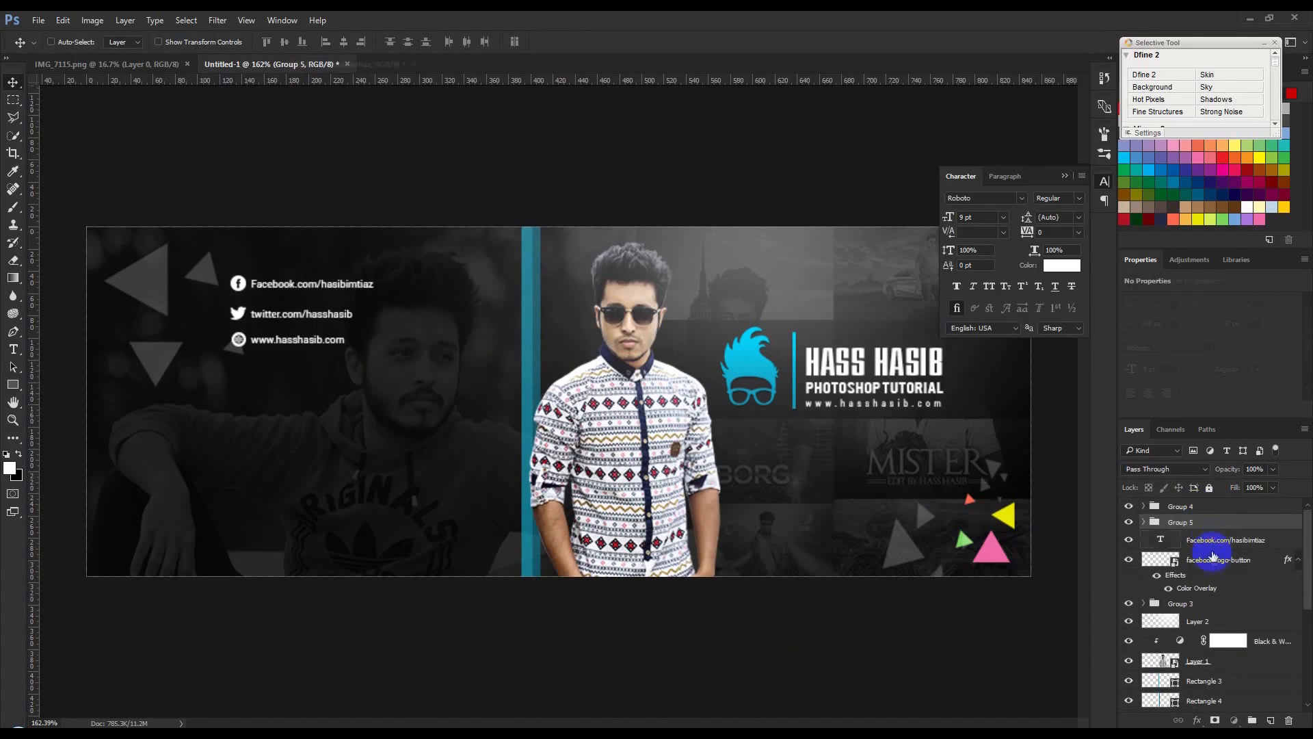
{"action": "left_click", "coordinate": [1212, 545]}
{"action": "key", "text": "ctrl+g"}
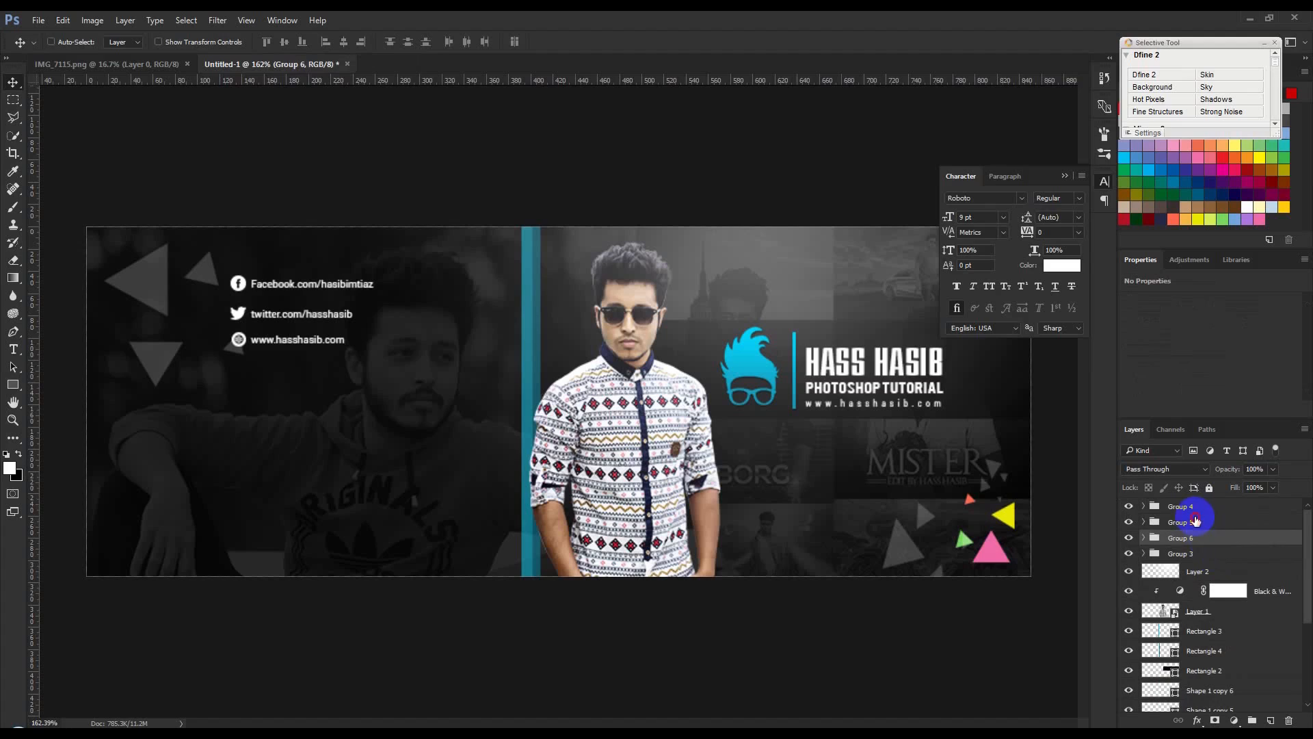
- Stagger the Twitter group rightward and the website group leftward, and distribute the three contact groups by their vertical centers
{"action": "left_click", "coordinate": [1196, 522]}
{"action": "mouse_move", "coordinate": [660, 450]}
{"action": "left_mouse_down"}
{"action": "mouse_move", "coordinate": [682, 450]}
{"action": "mouse_move", "coordinate": [660, 472]}
{"action": "left_mouse_up"}
{"action": "left_click", "coordinate": [1185, 509]}
{"action": "left_click", "coordinate": [1182, 537], "text": "shift"}
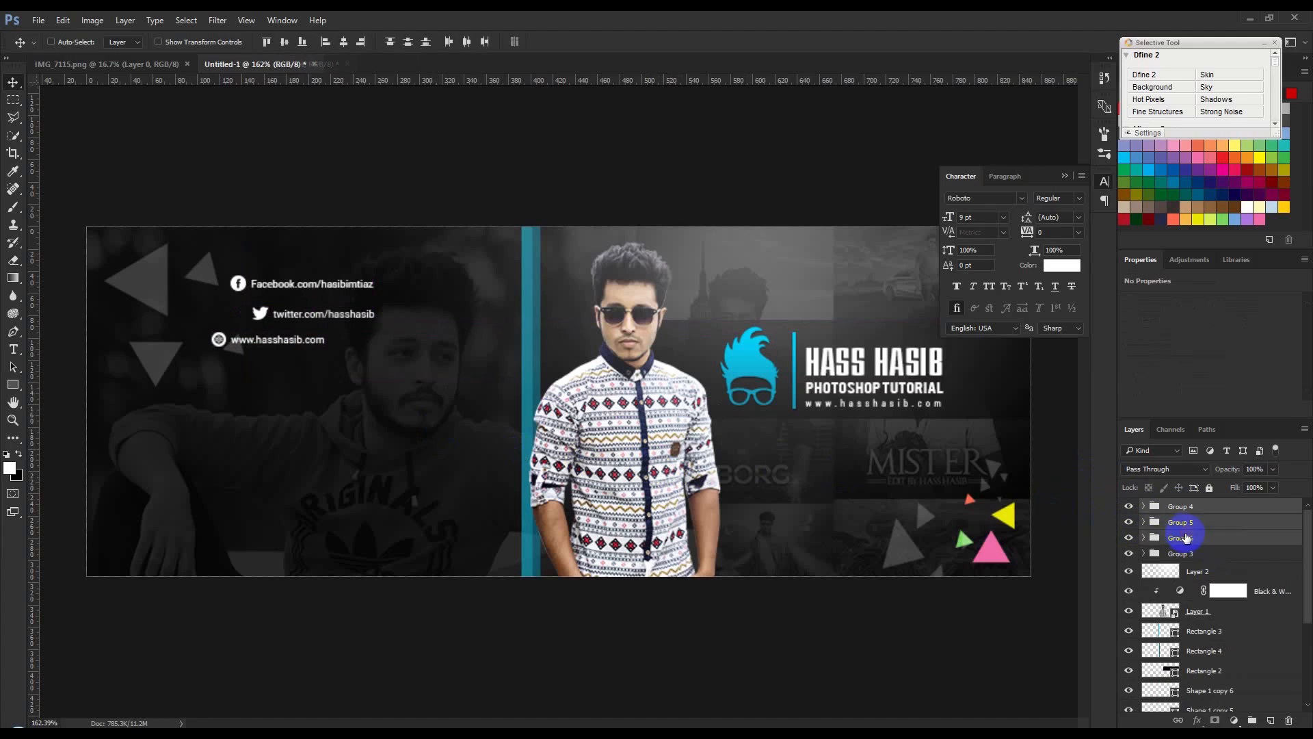
{"action": "left_click", "coordinate": [403, 43]}
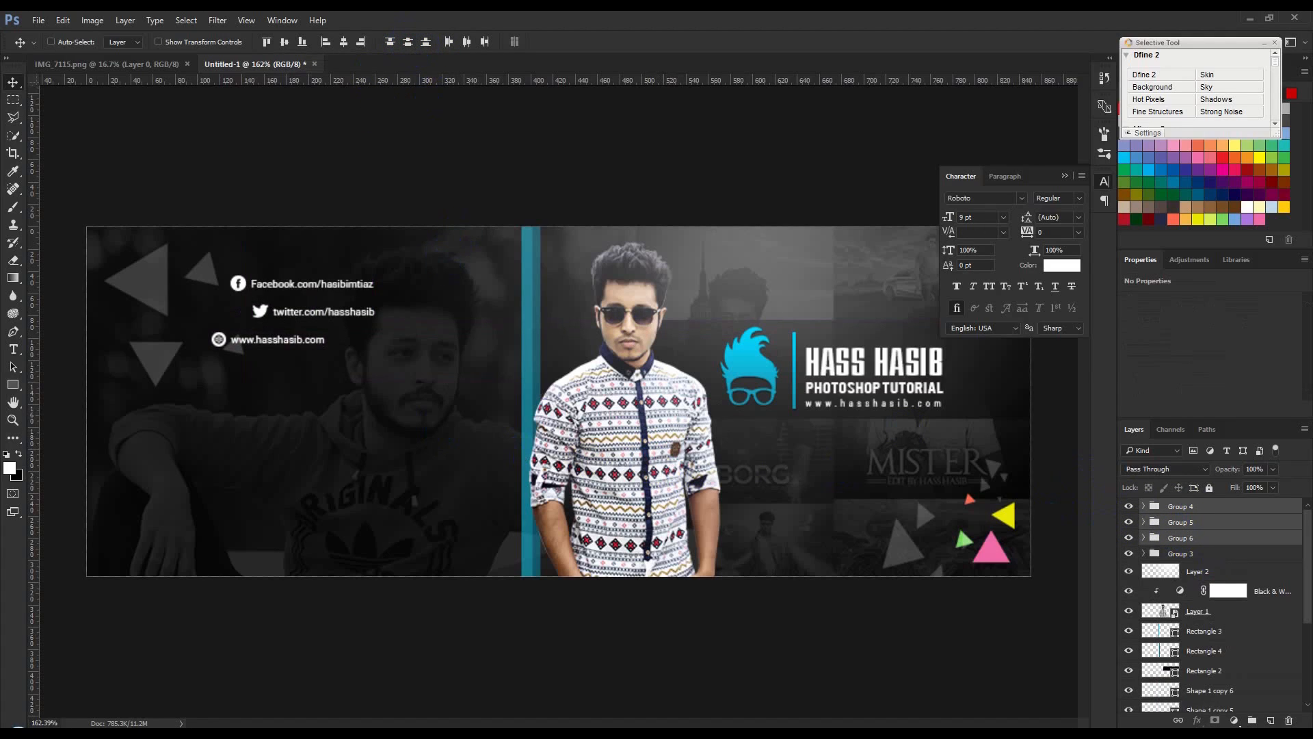
- Place youtube.png at about 14 × 10 px below the website line and turn it white with a copied Color Overlay
{"action": "left_click_drag", "start_coordinate": [497, 476], "coordinate": [358, 434]}
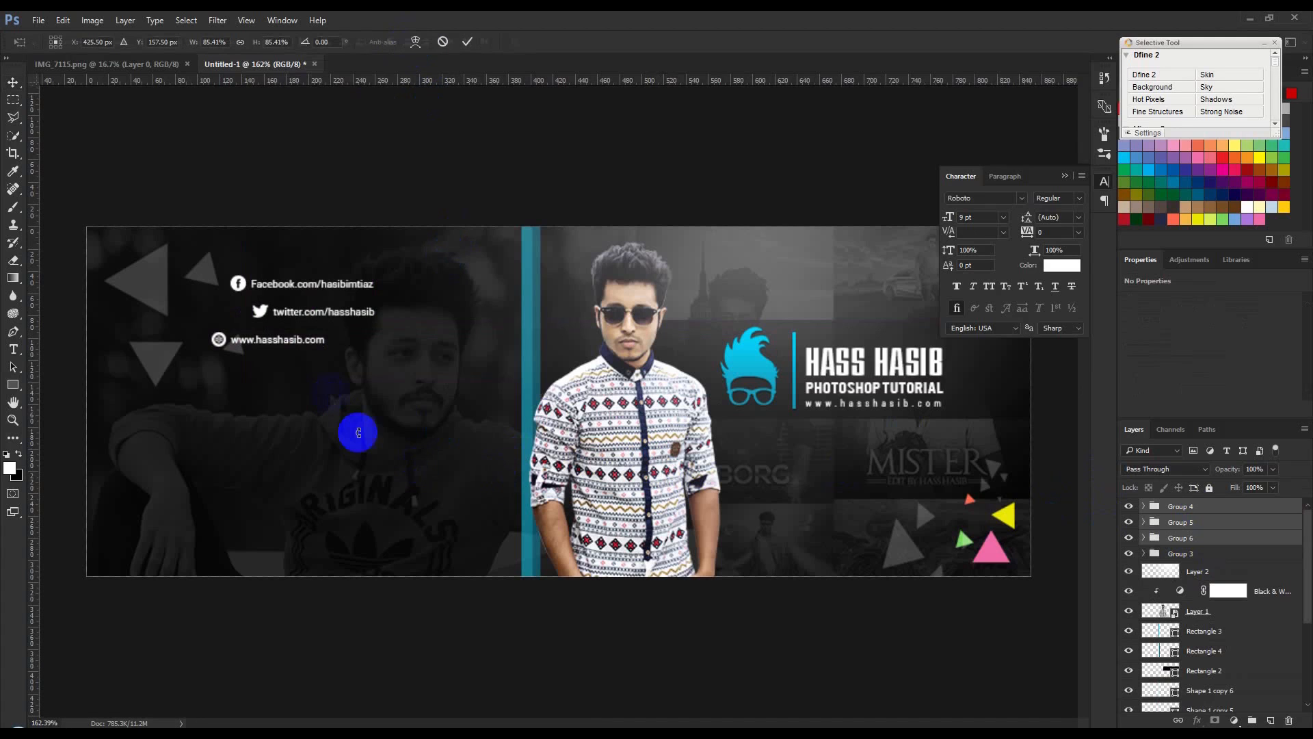
{"action": "left_click_drag", "start_coordinate": [732, 227], "coordinate": [578, 383]}
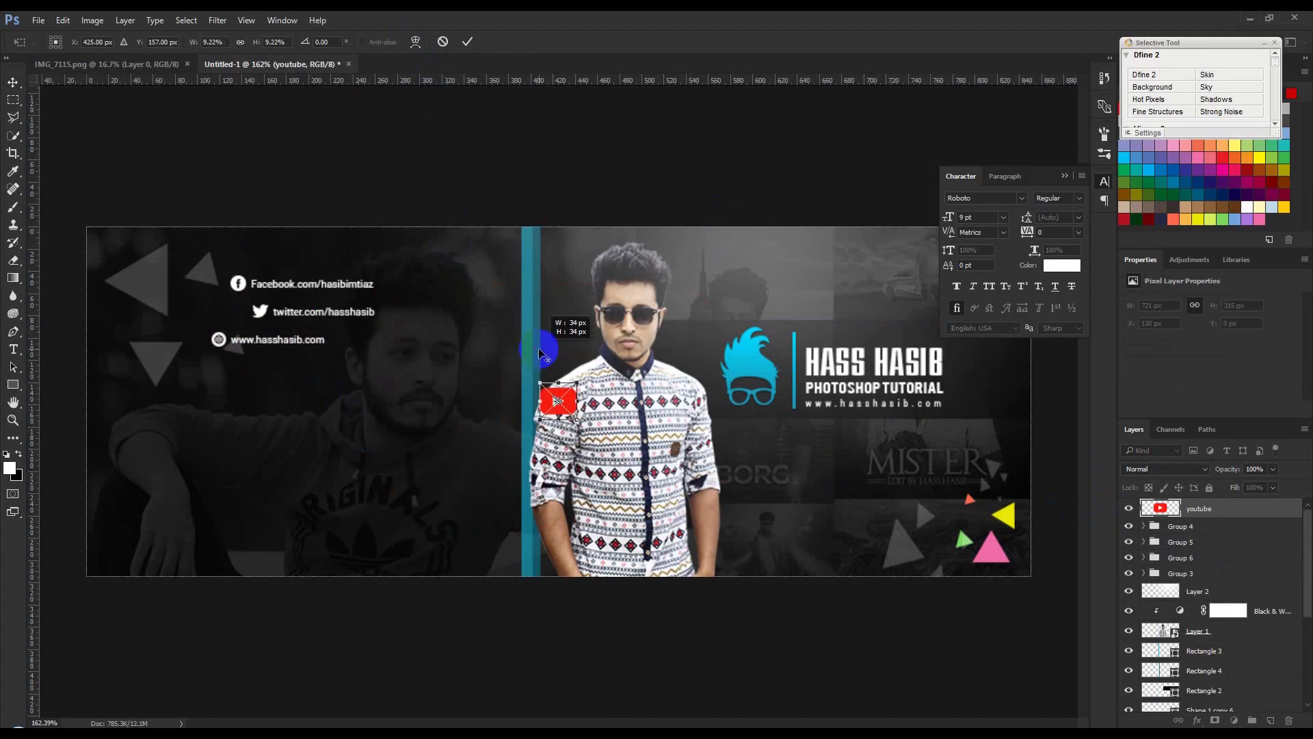
{"action": "scroll", "coordinate": [331, 376], "scroll_direction": "up", "scroll_amount": 3}
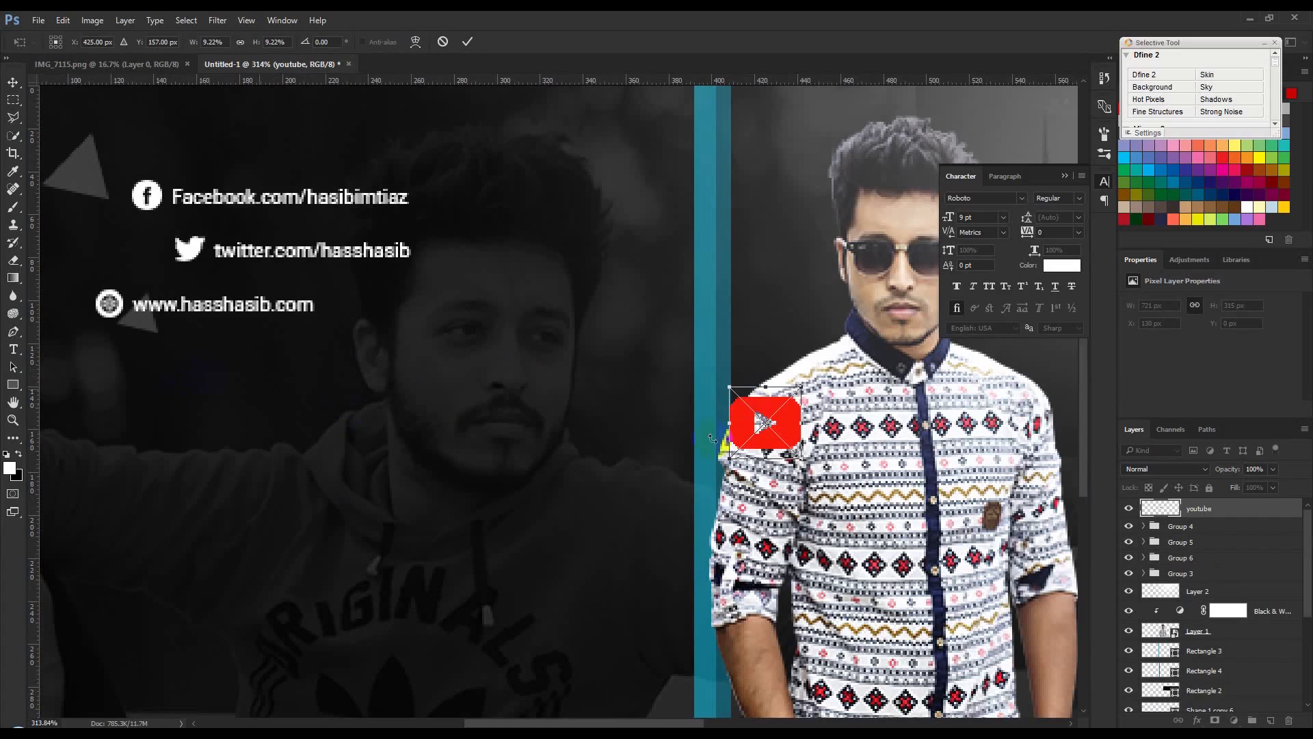
{"action": "left_click_drag", "start_coordinate": [777, 406], "coordinate": [185, 355]}
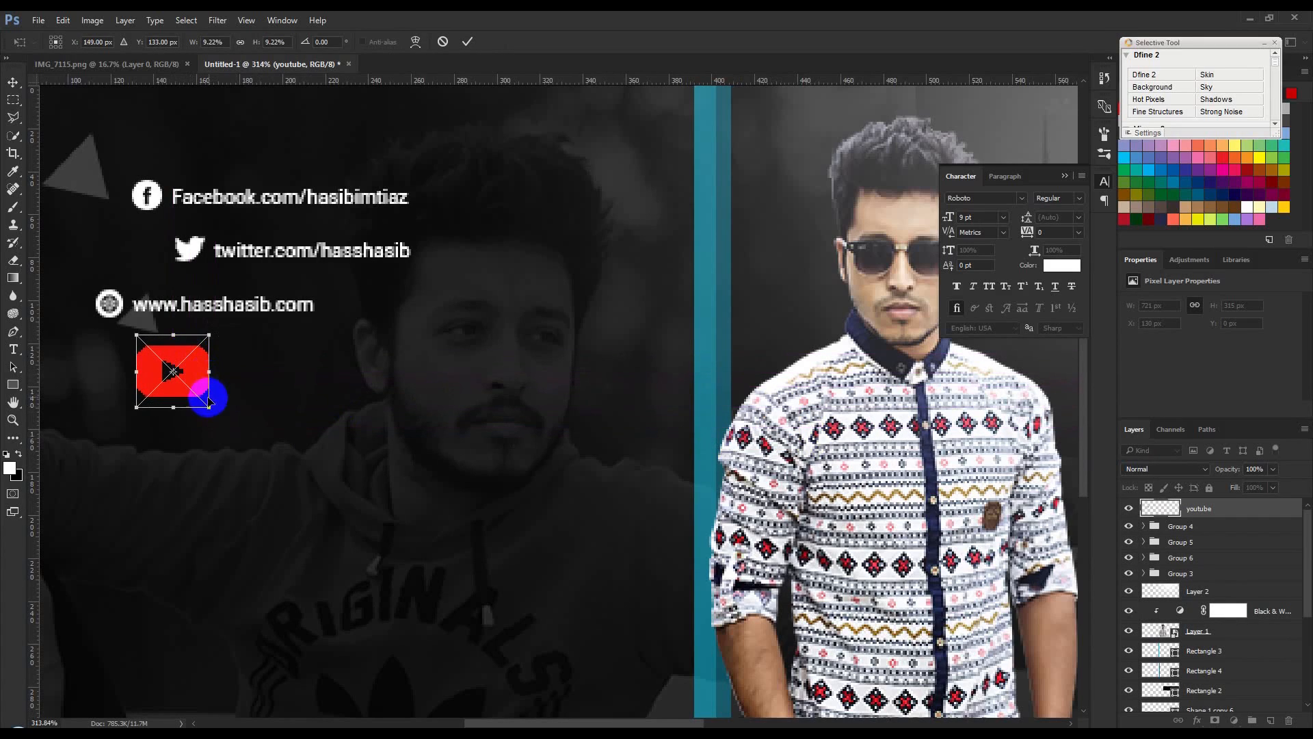
{"action": "left_click_drag", "start_coordinate": [204, 404], "coordinate": [145, 364]}
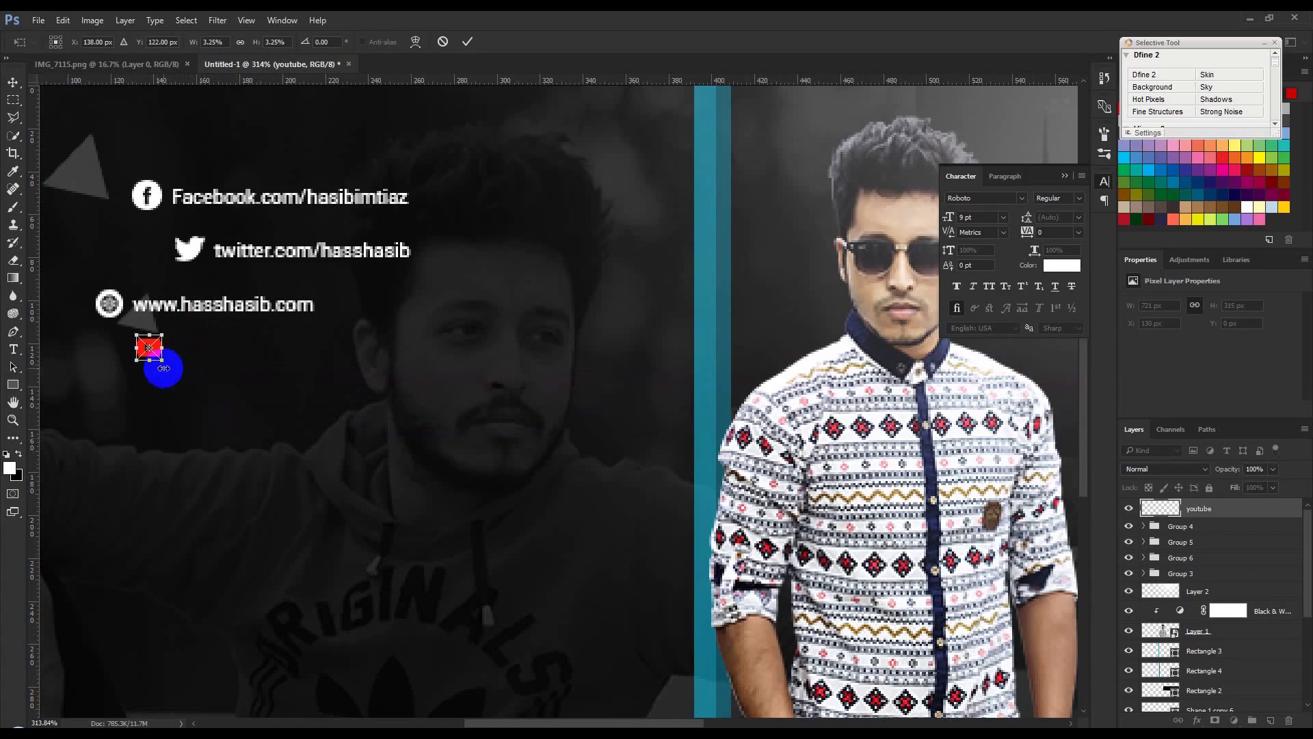
{"action": "key", "text": "Return"}
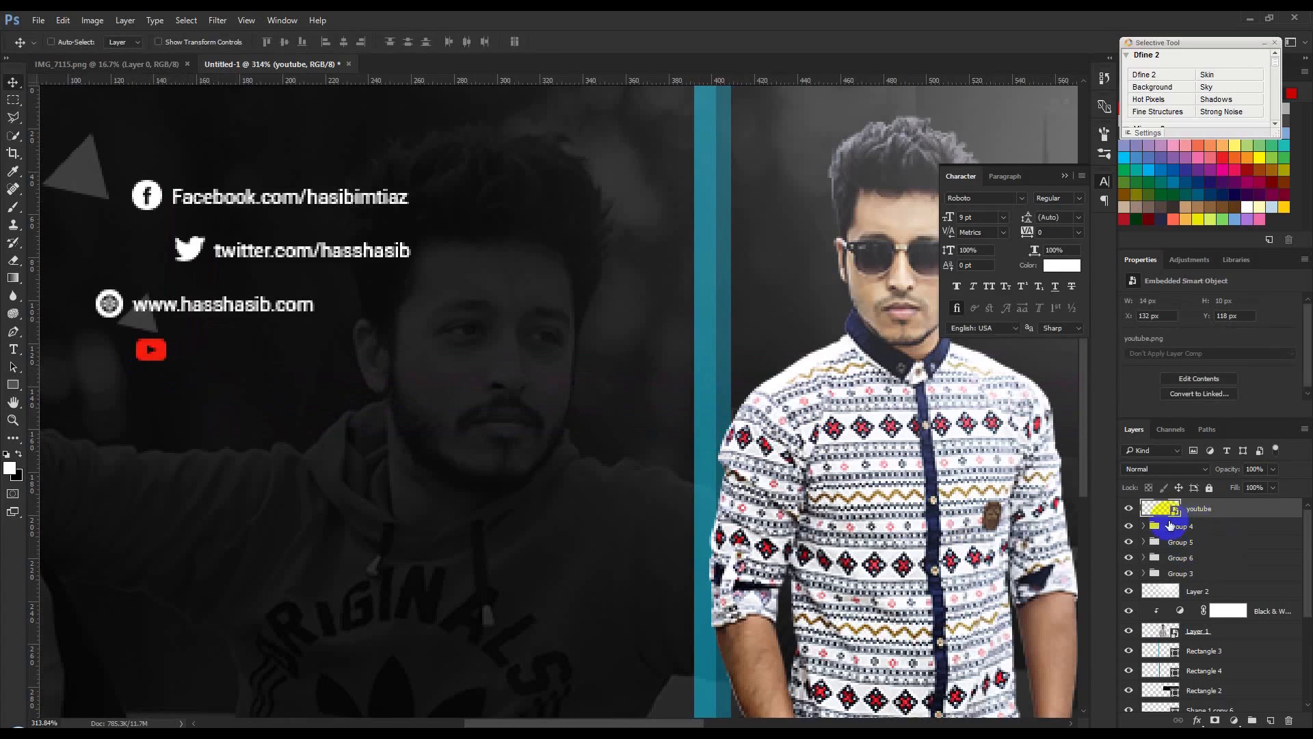
{"action": "left_click", "coordinate": [1144, 526]}
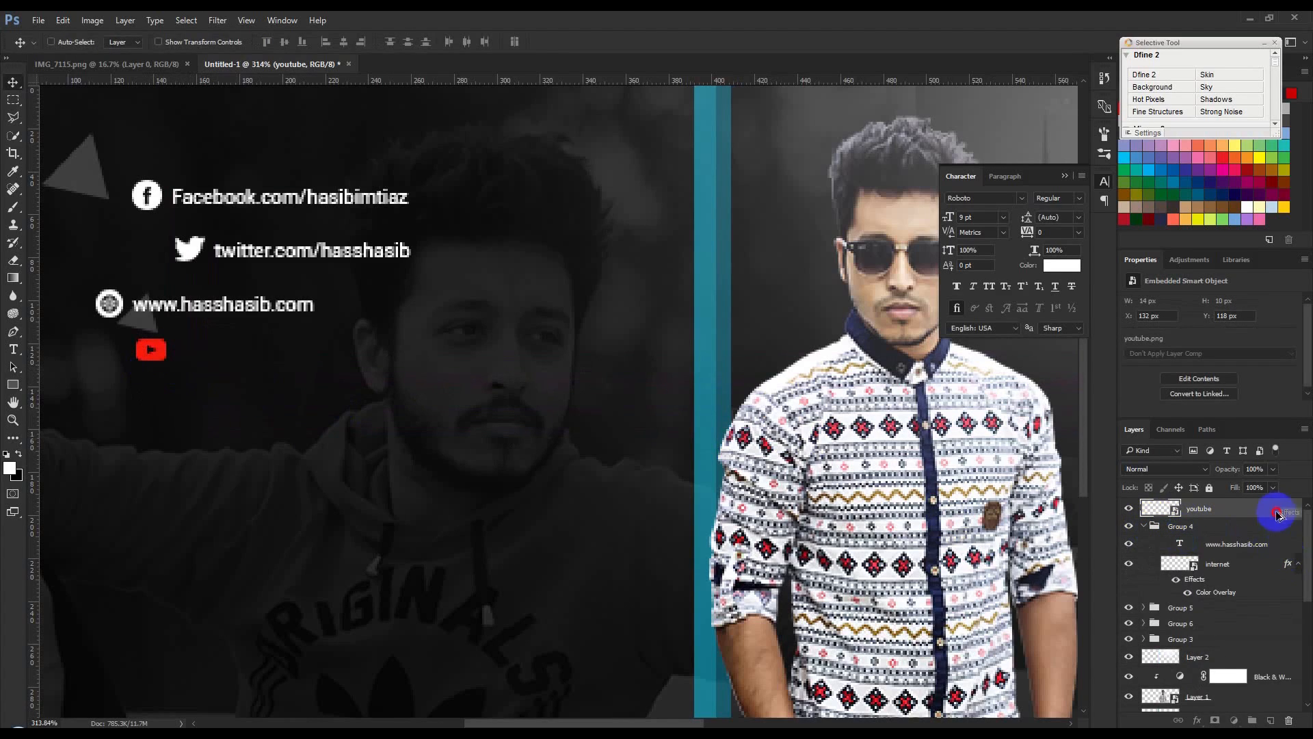
{"action": "left_click_drag", "start_coordinate": [1277, 514], "coordinate": [1276, 515]}
- Duplicate the website address text, take the copy out of its group and align it beside the YouTube icon
{"action": "left_click", "coordinate": [1260, 570]}
{"action": "key", "text": "ctrl+j"}
{"action": "left_click_drag", "start_coordinate": [1260, 569], "coordinate": [1237, 506]}
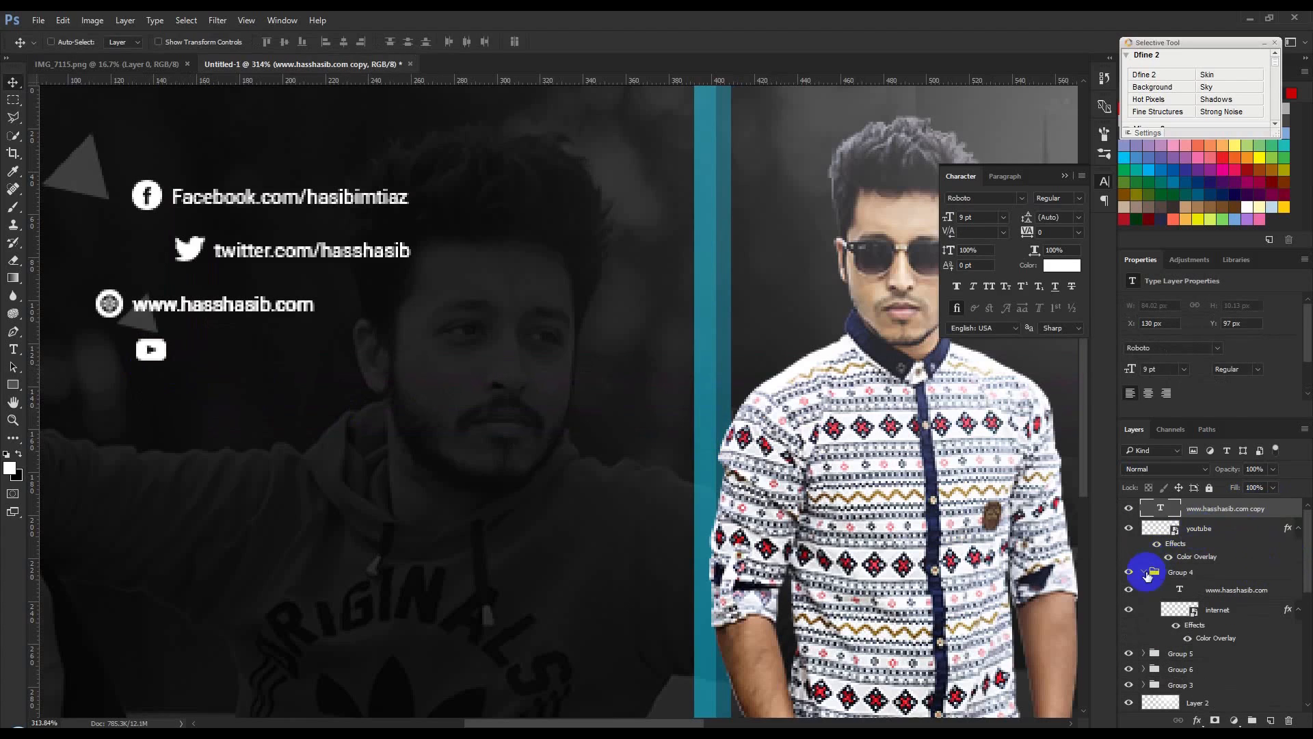
{"action": "left_click", "coordinate": [1144, 572]}
{"action": "left_click_drag", "start_coordinate": [449, 355], "coordinate": [451, 397]}
{"action": "left_click_drag", "start_coordinate": [389, 365], "coordinate": [422, 363]}
{"action": "key", "text": "Down"}
{"action": "key", "text": "Down"}
{"action": "key", "text": "Up"}
{"action": "key", "text": "Up"}
{"action": "key", "text": "Left"}
{"action": "key", "text": "Down"}
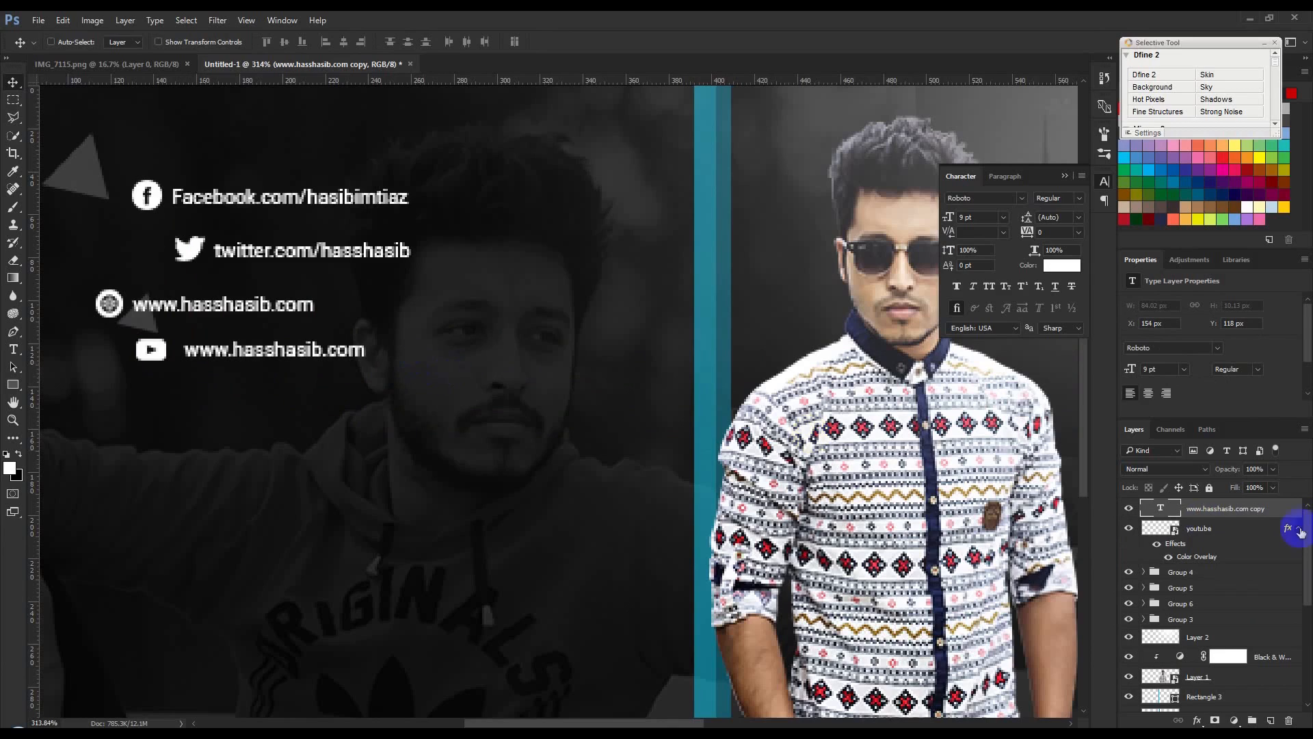
- Retype the text beside the YouTube icon as the youtube.com channel address
{"action": "double_click", "coordinate": [1155, 504]}
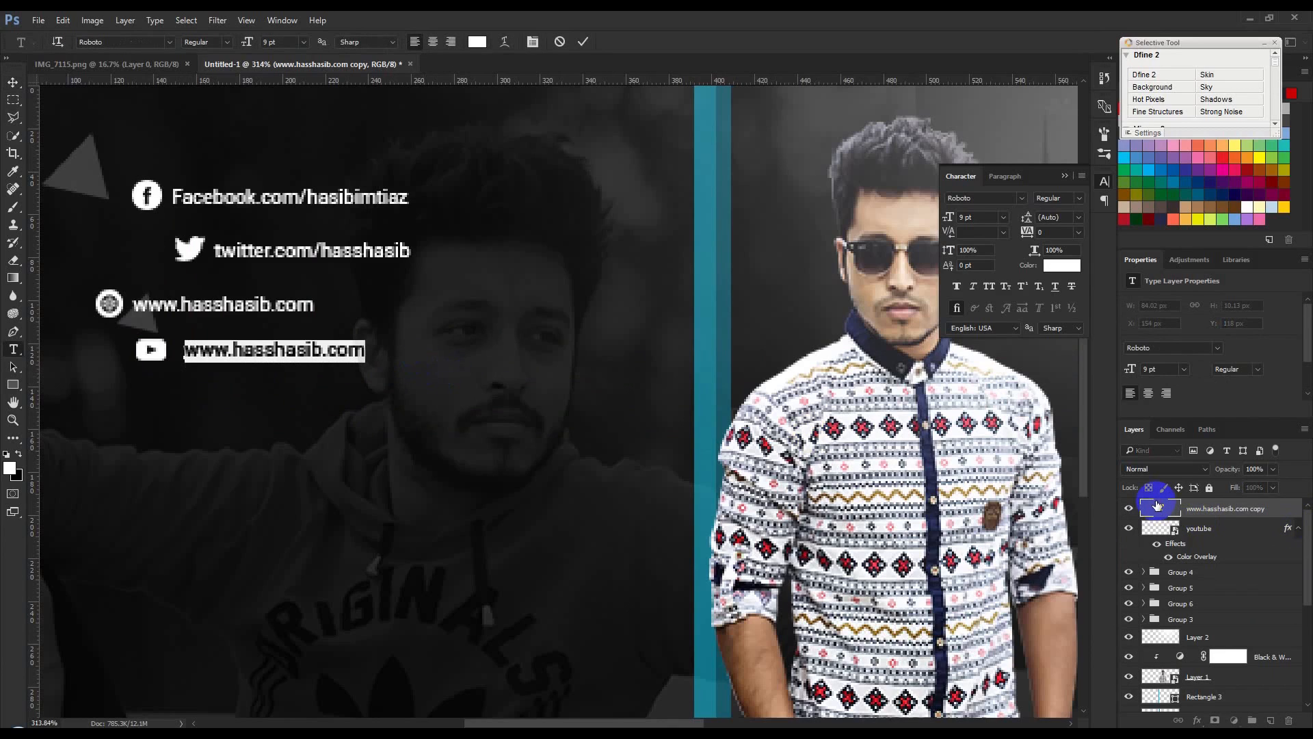
{"action": "type", "text": "youtube"}
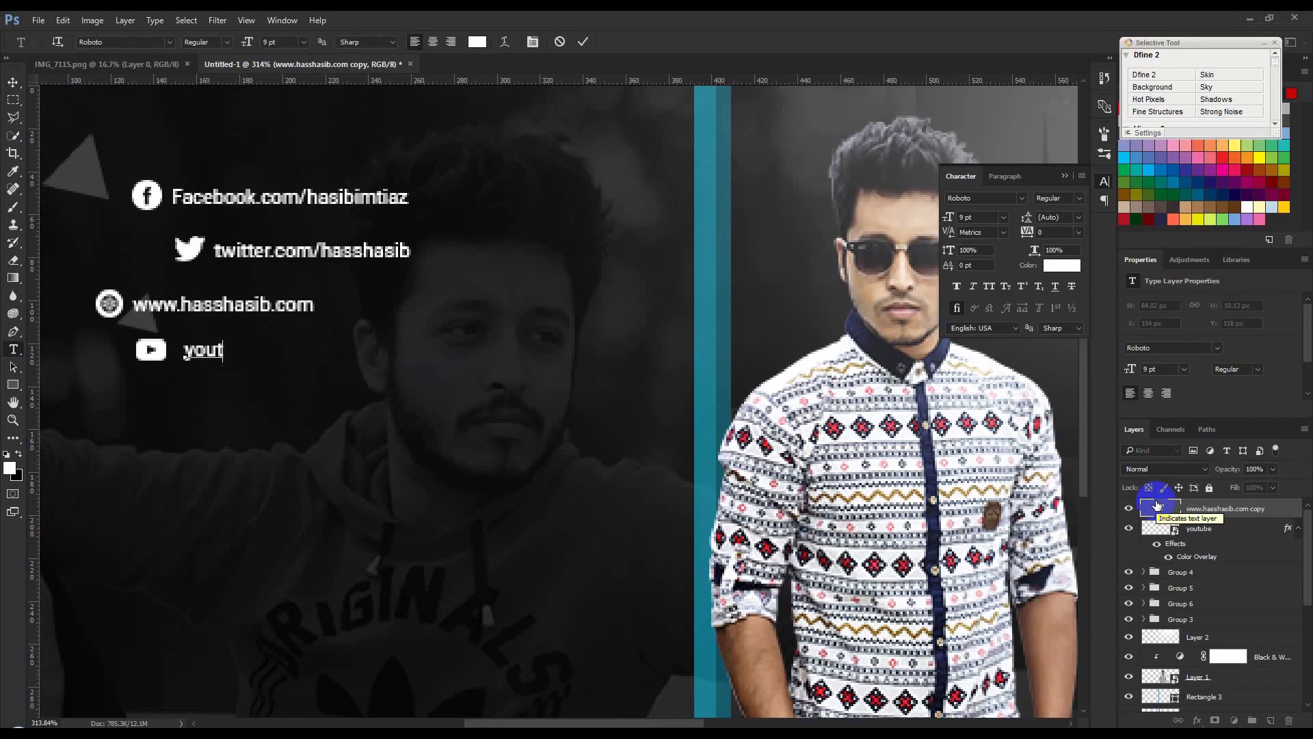
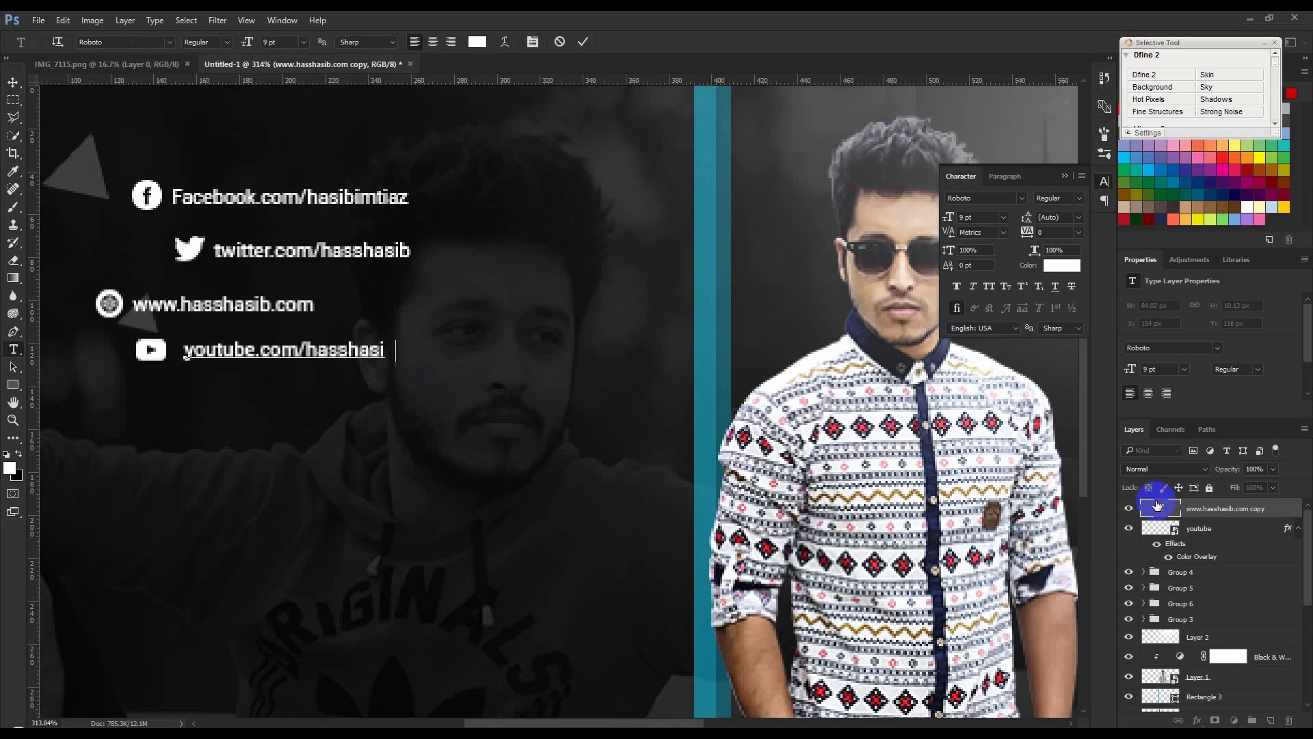
{"action": "left_click", "coordinate": [587, 42]}
{"action": "key", "text": "v"}
{"action": "key", "text": "ctrl+0"}
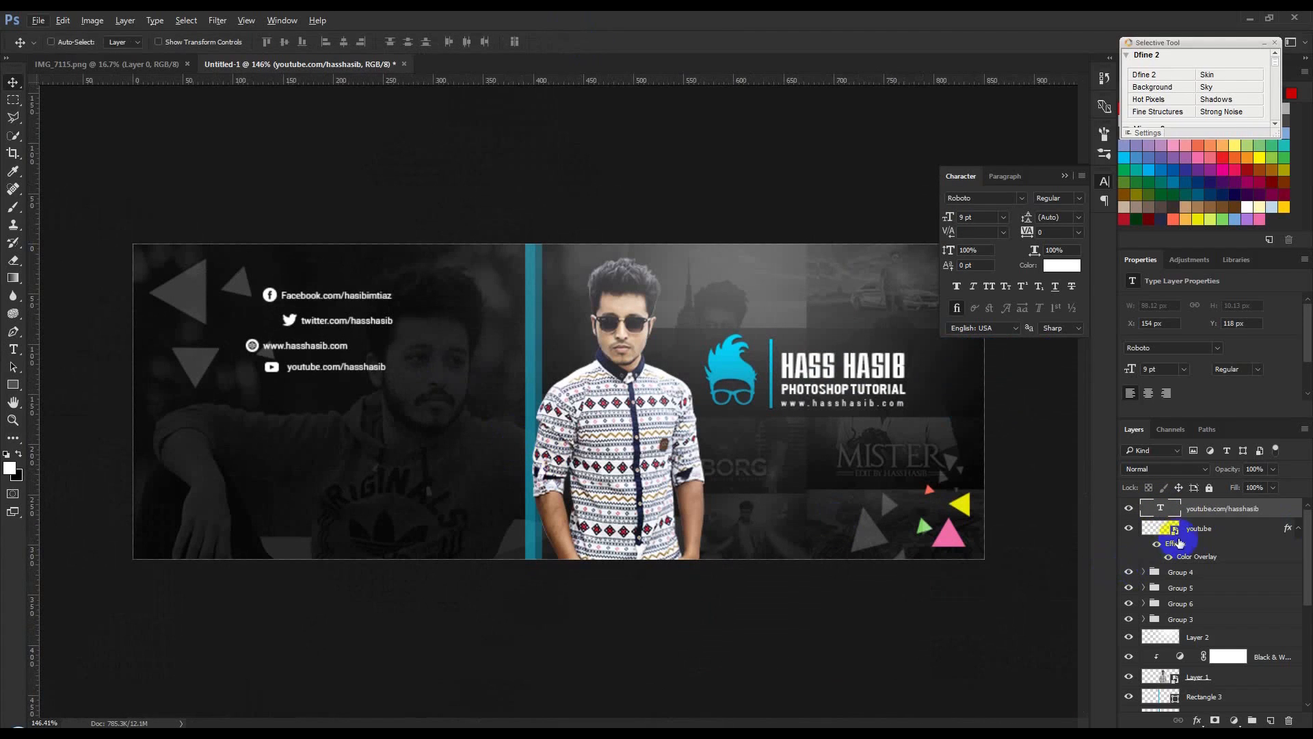
- Group the YouTube icon with its address text, and shift the YouTube and Twitter groups further rightward
{"action": "left_click", "coordinate": [1200, 530], "text": "shift"}
{"action": "key", "text": "ctrl+g"}
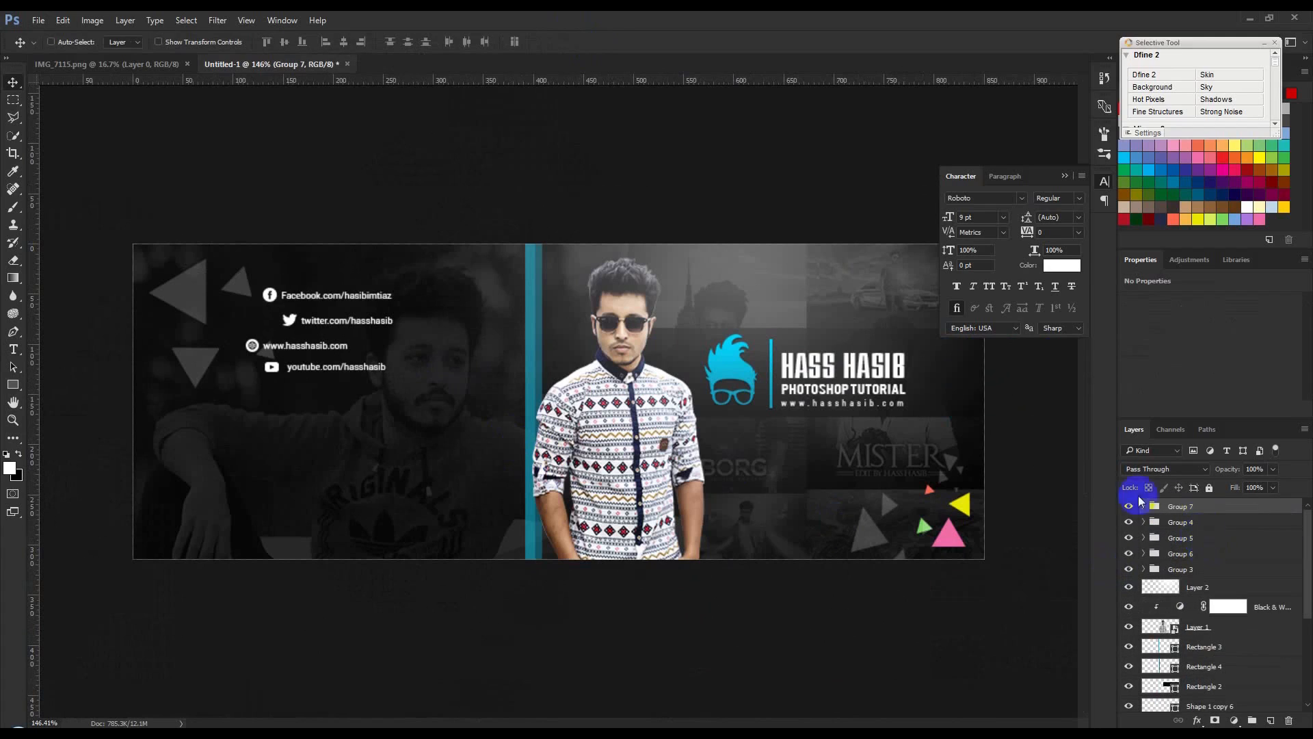
{"action": "left_click_drag", "start_coordinate": [574, 451], "coordinate": [623, 453]}
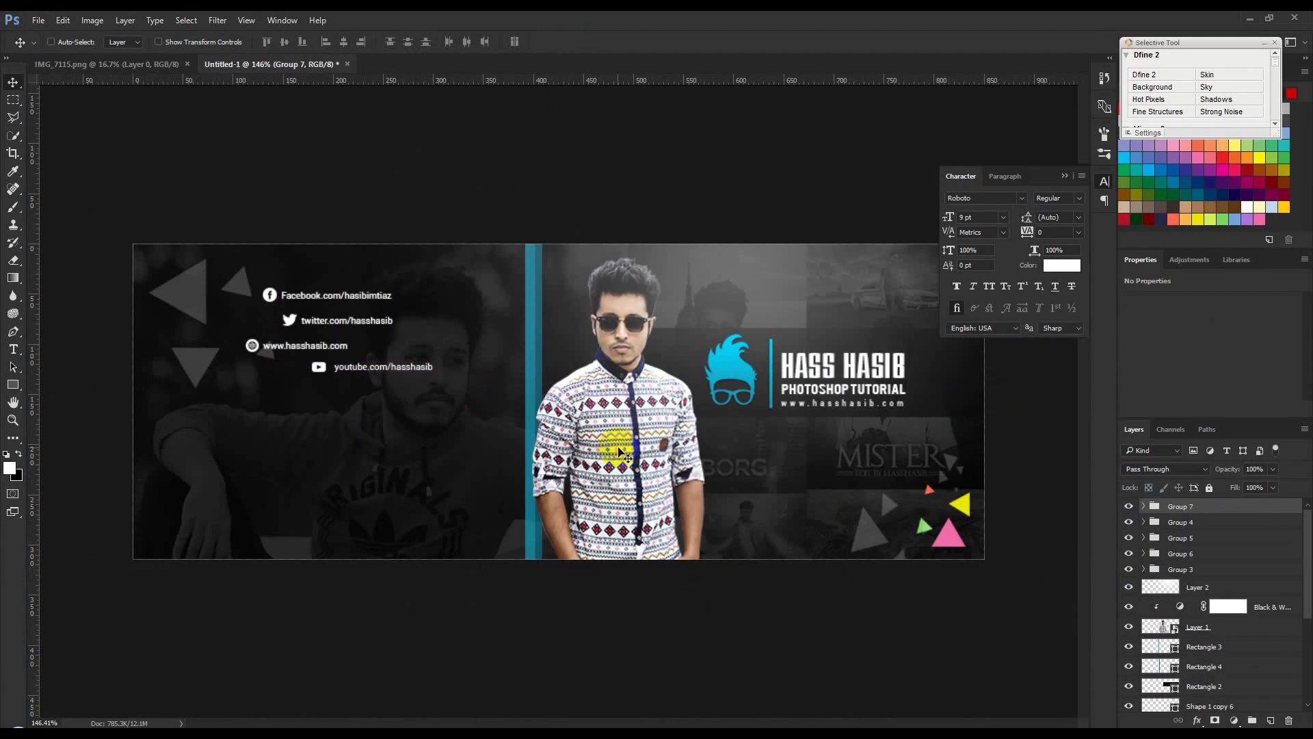
{"action": "left_click", "coordinate": [1182, 537]}
{"action": "left_click_drag", "start_coordinate": [691, 455], "coordinate": [704, 455]}
{"action": "left_click", "coordinate": [1181, 506]}
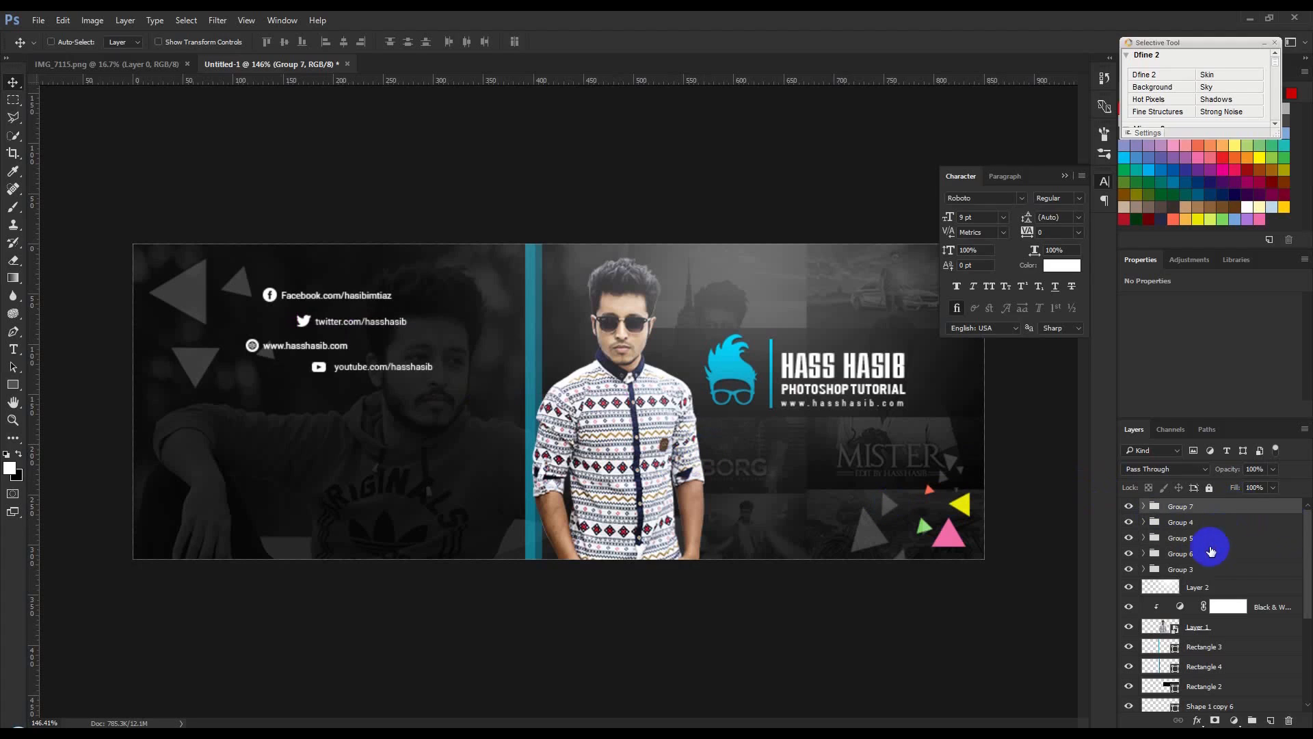
- Select the four social contact groups together and shift them rightward, closer to the blue vertical stripe
{"action": "left_click", "coordinate": [1190, 553], "text": "shift"}
{"action": "left_click_drag", "start_coordinate": [530, 386], "coordinate": [587, 378]}
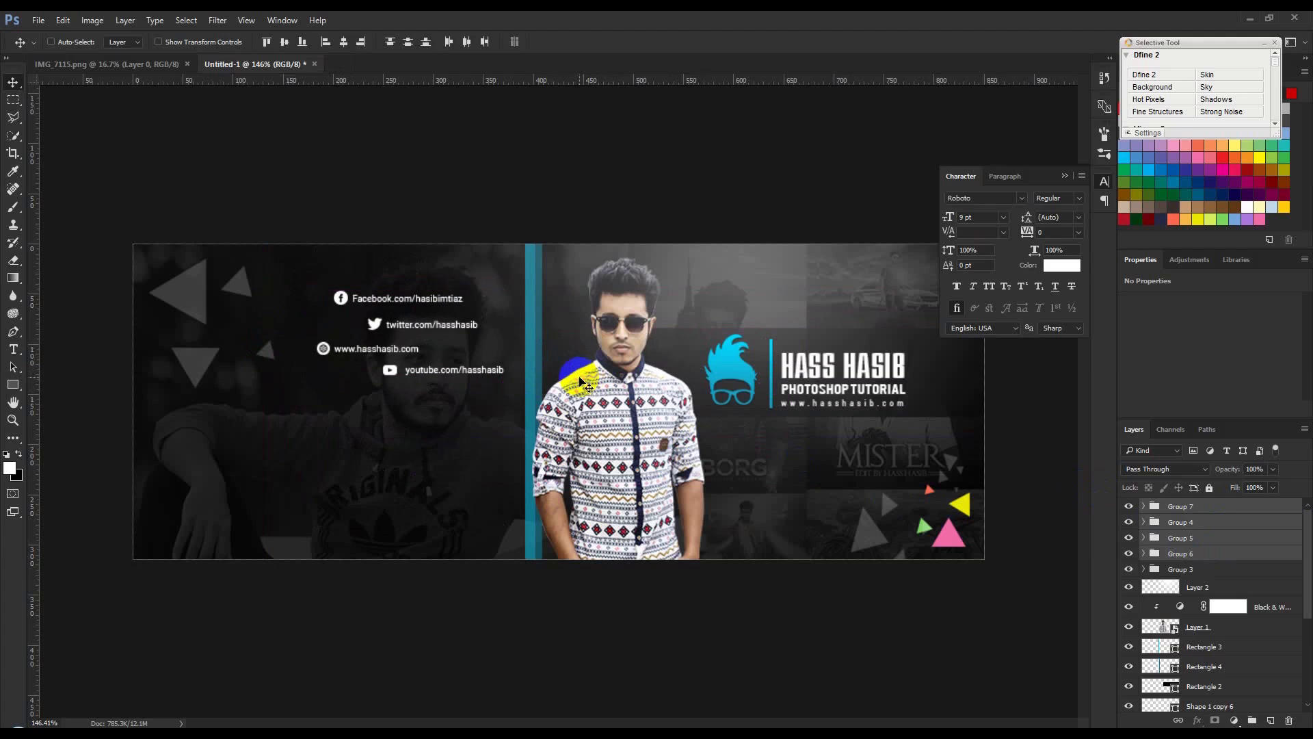
{"action": "scroll", "coordinate": [563, 409], "scroll_direction": "up", "scroll_amount": 1}
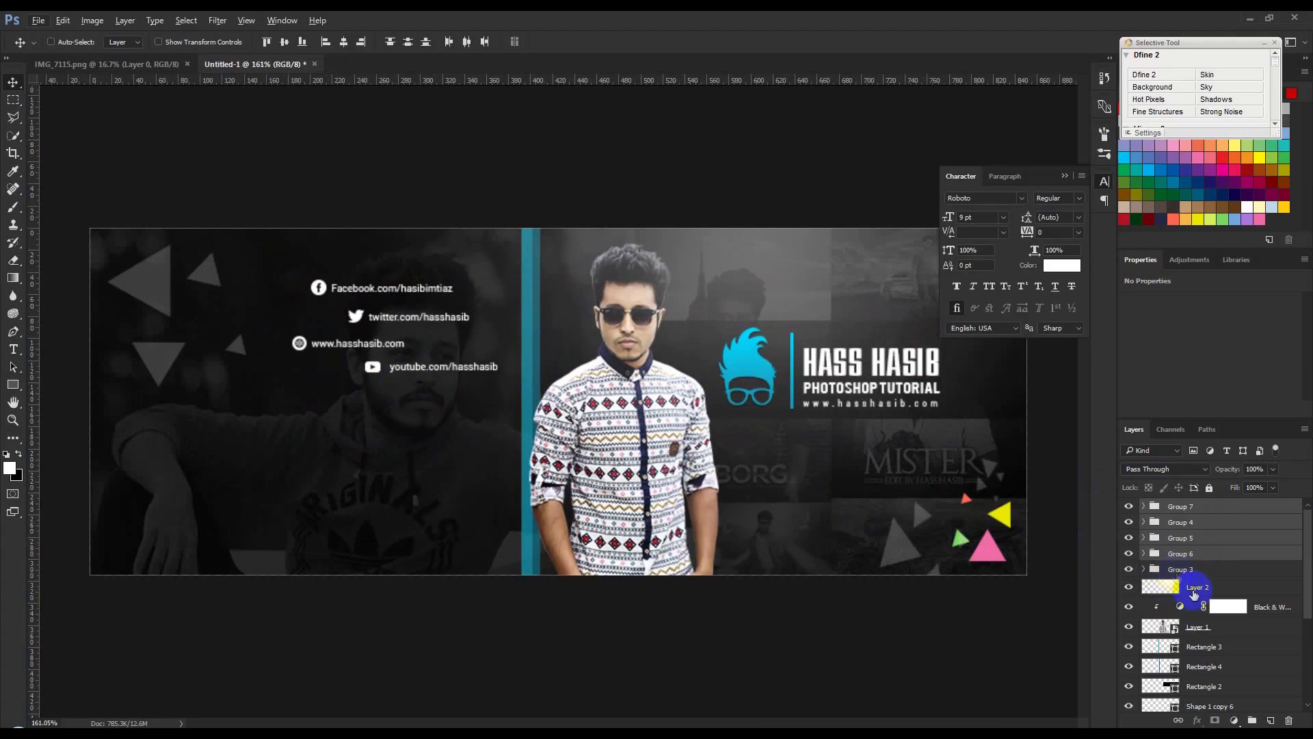
- Place the white particle image over the banner's left half in Screen blend mode, sized to about 673 × 448 px
{"action": "scroll", "coordinate": [1206, 653], "scroll_direction": "down", "scroll_amount": 3}
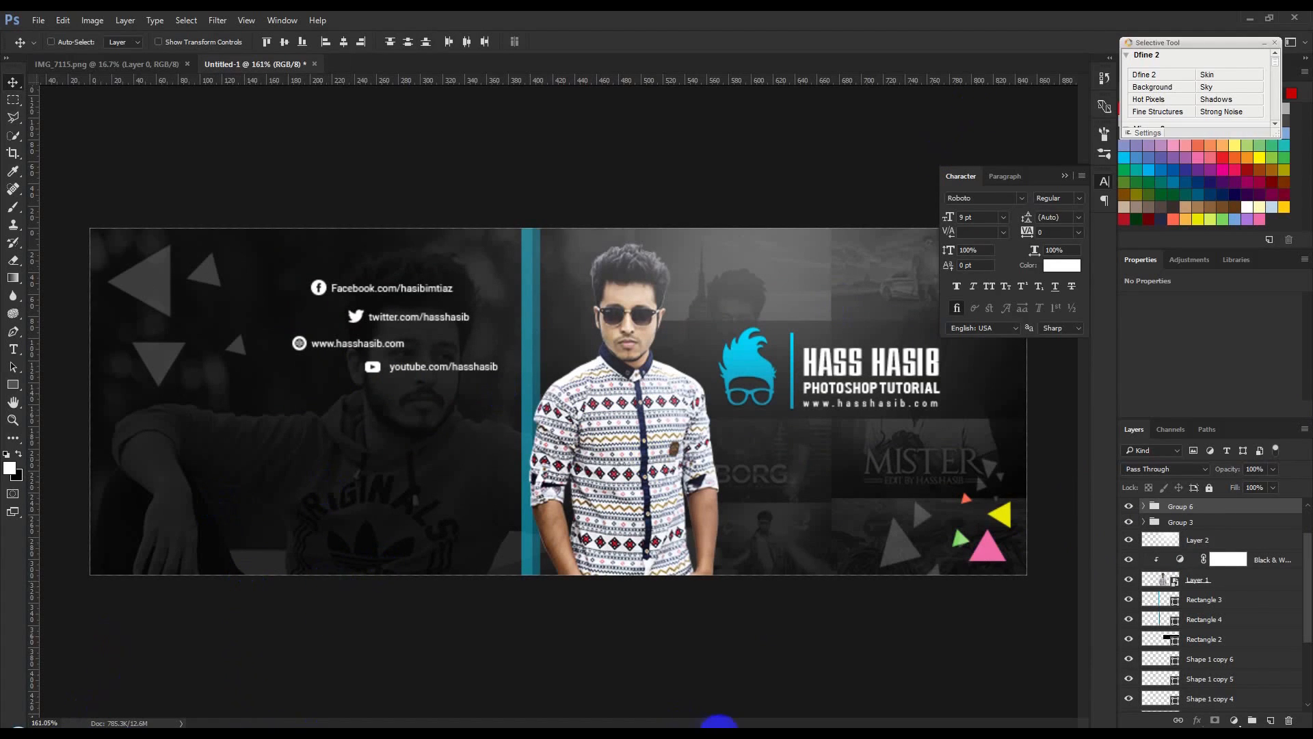
{"action": "left_click_drag", "start_coordinate": [741, 722], "coordinate": [422, 477]}
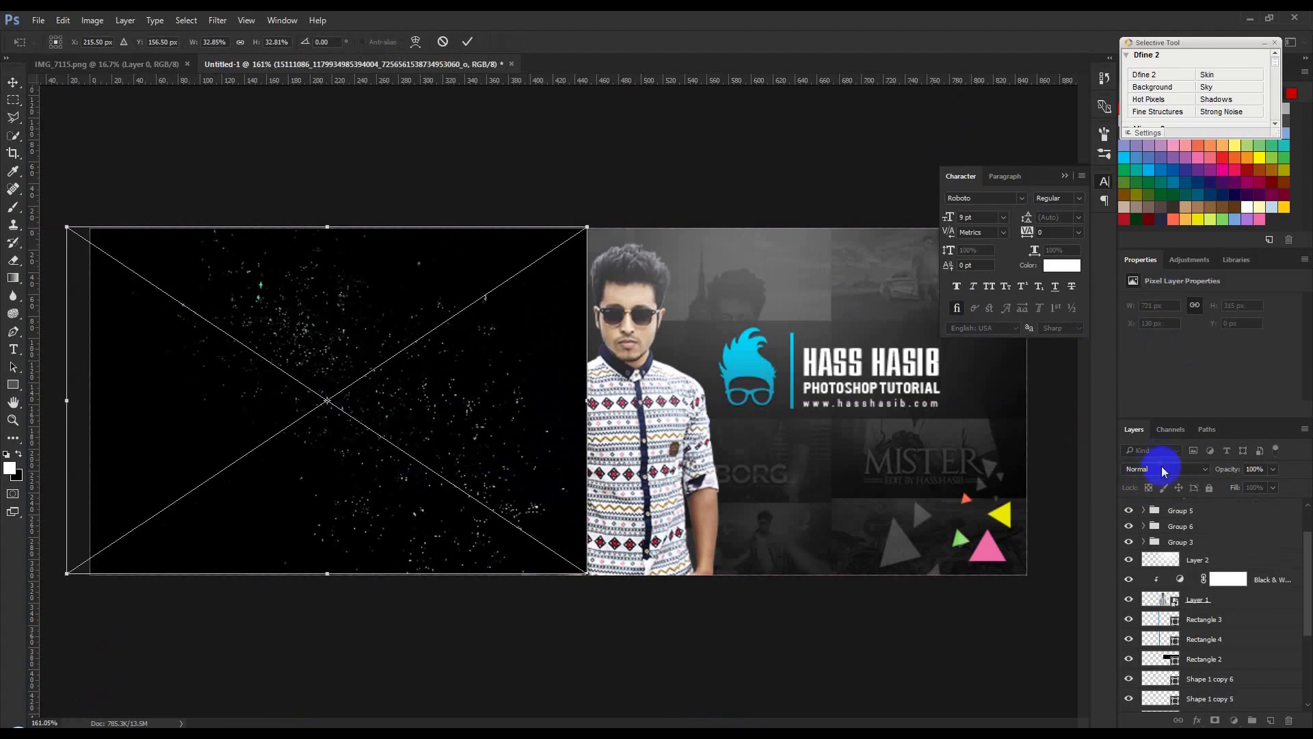
{"action": "left_click", "coordinate": [1163, 469]}
{"action": "left_click", "coordinate": [1149, 576]}
{"action": "left_click_drag", "start_coordinate": [442, 406], "coordinate": [376, 402]}
{"action": "left_click_drag", "start_coordinate": [478, 595], "coordinate": [434, 577]}
{"action": "key", "text": "Return"}
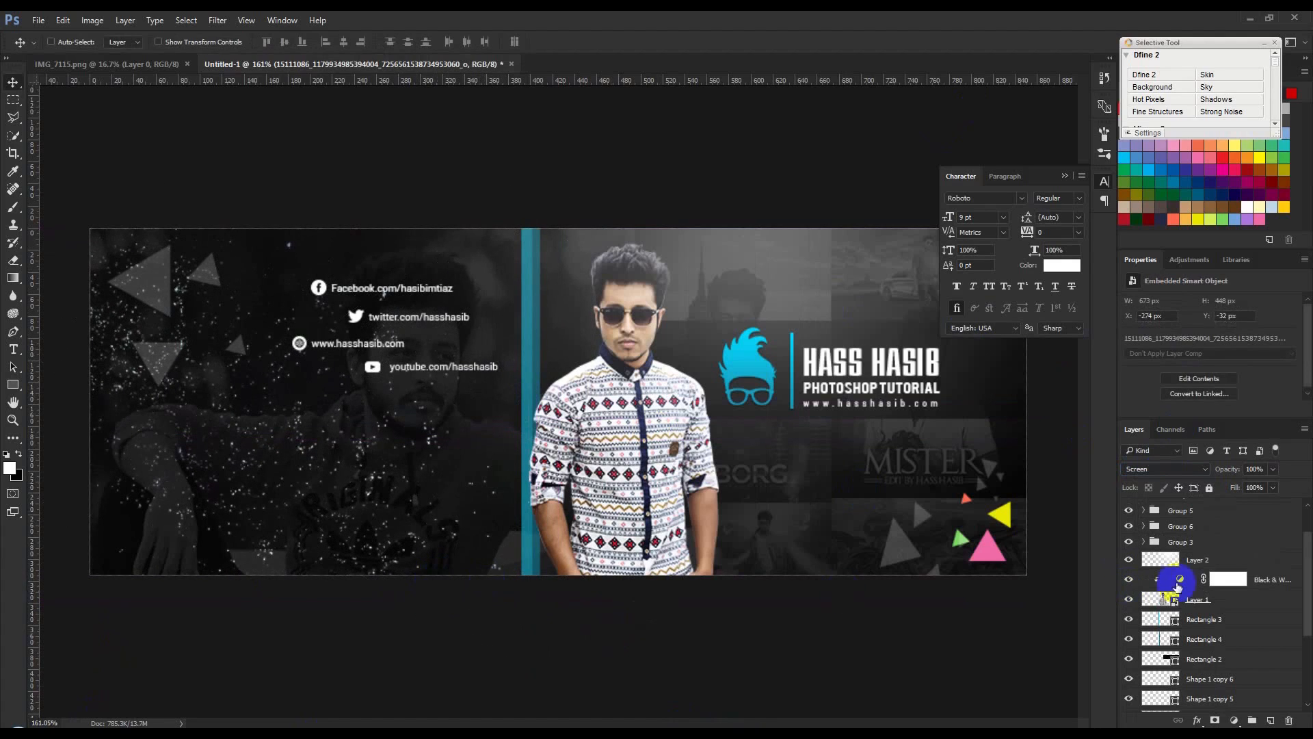
- Rasterize the particle image layer and rename it 1
{"action": "scroll", "coordinate": [1214, 566], "scroll_direction": "up", "scroll_amount": 3}
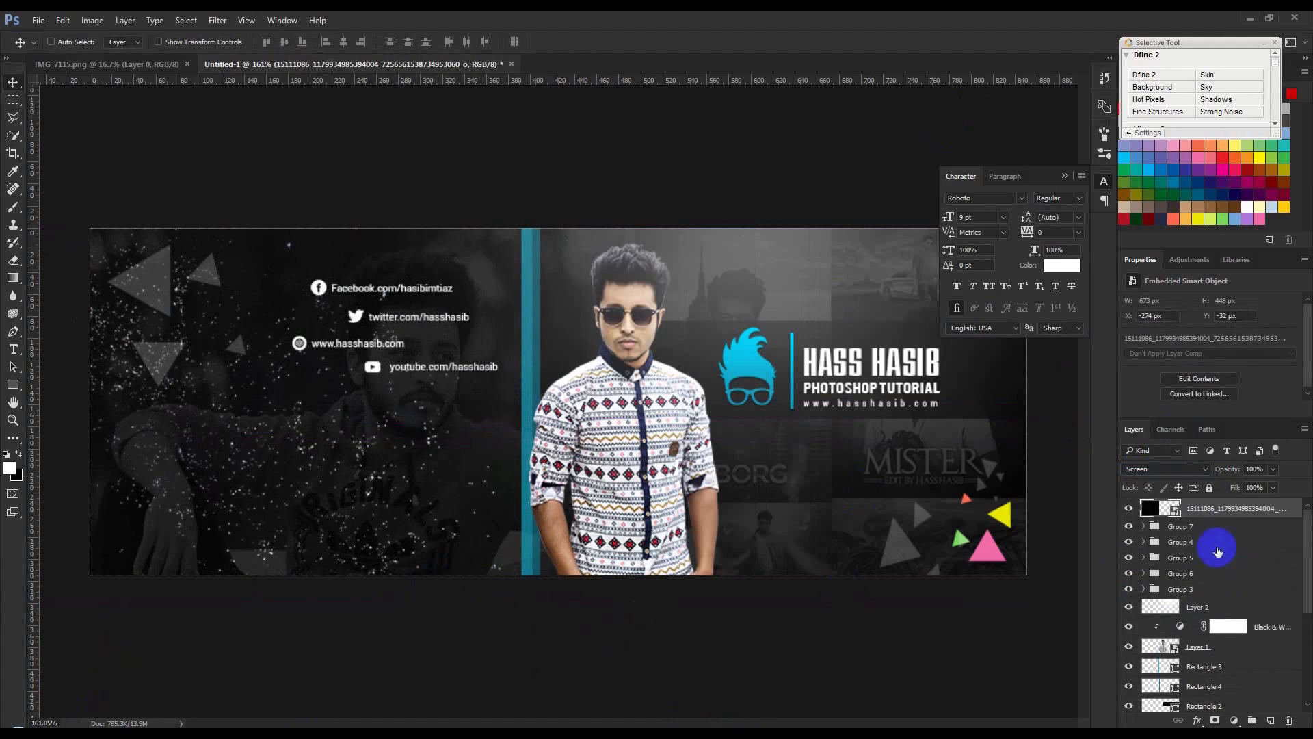
{"action": "right_click", "coordinate": [1227, 517]}
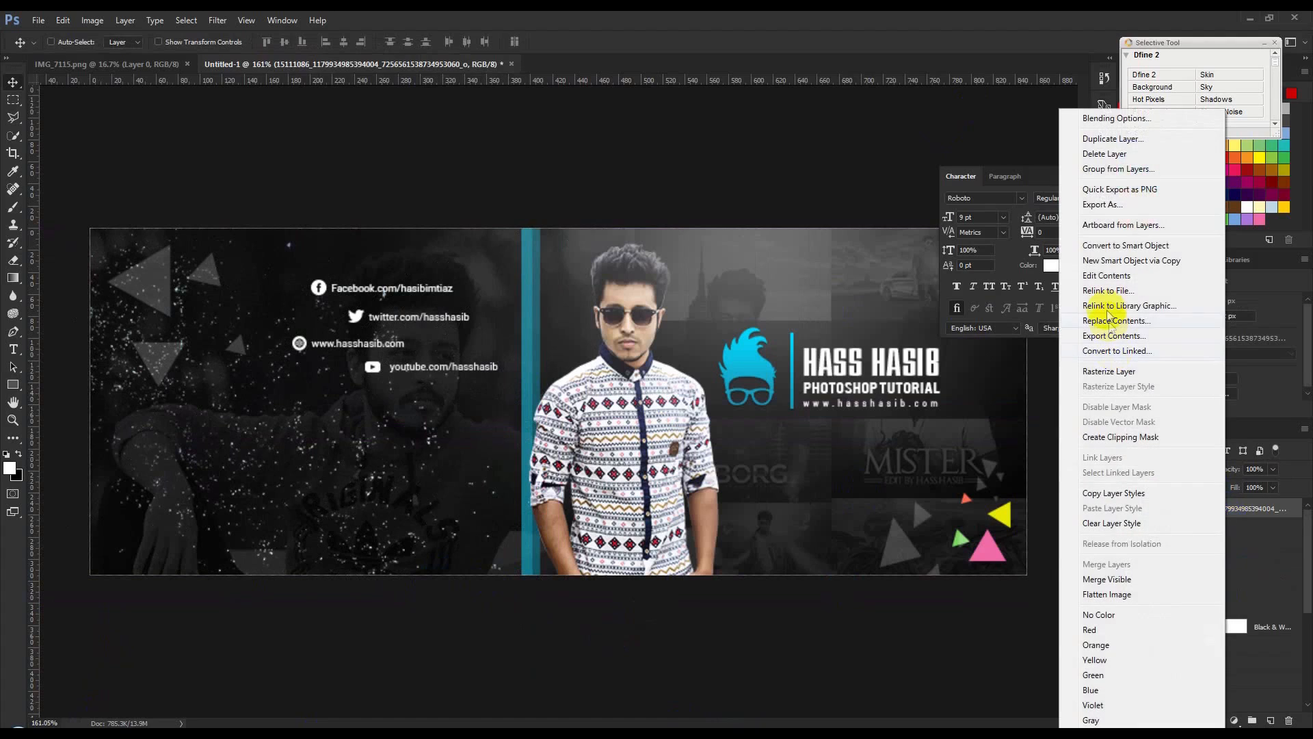
{"action": "left_click", "coordinate": [1114, 371]}
{"action": "left_click", "coordinate": [1209, 508]}
{"action": "type", "text": "1"}
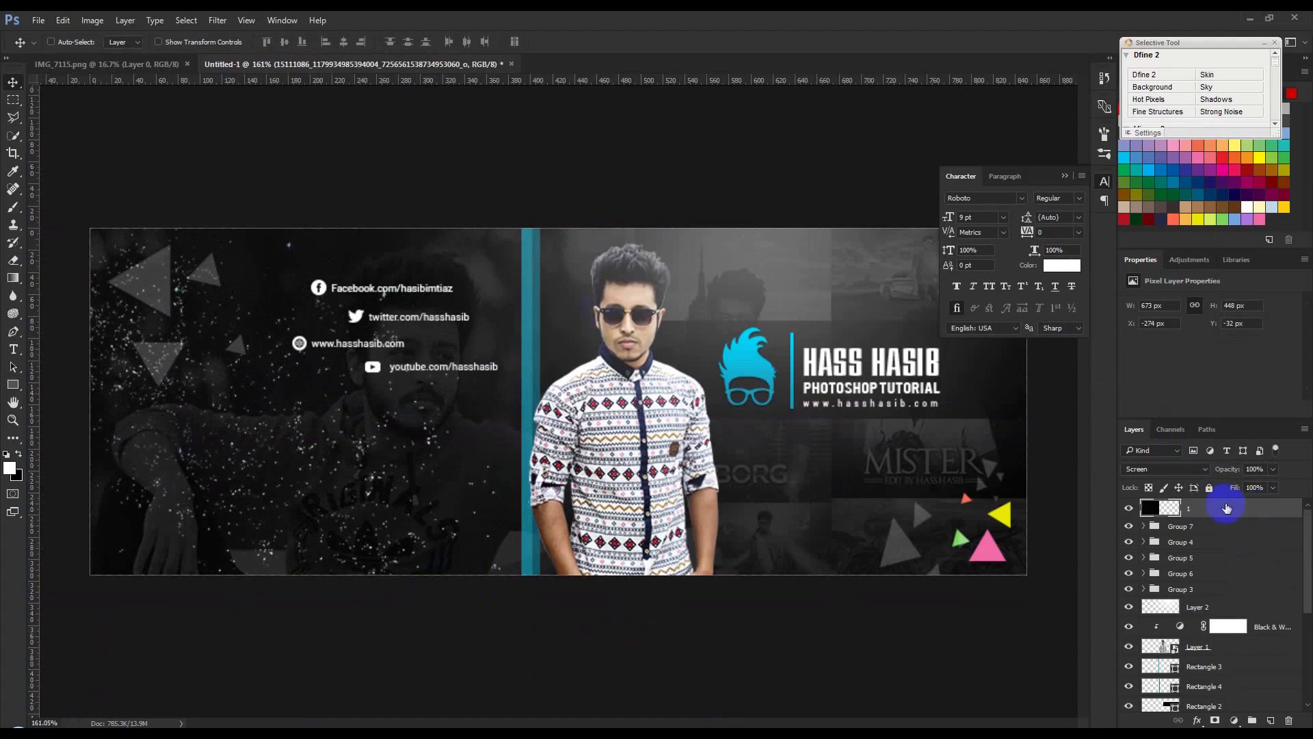
{"action": "key", "text": "Return"}
- Convert the particle layer to greyscale using the Black & White adjustment with the Default preset
{"action": "left_click", "coordinate": [89, 21]}
{"action": "mouse_move", "coordinate": [110, 50]}
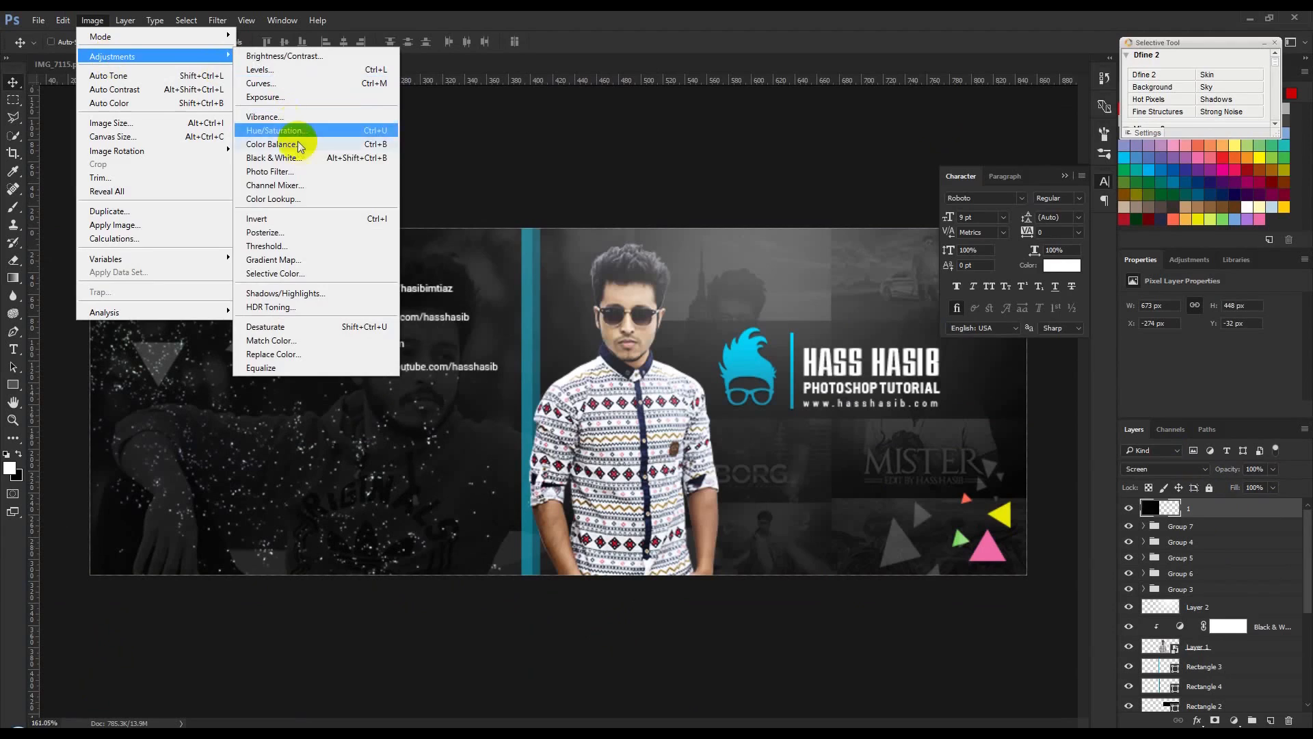
{"action": "left_click", "coordinate": [273, 157]}
{"action": "left_click", "coordinate": [763, 168]}
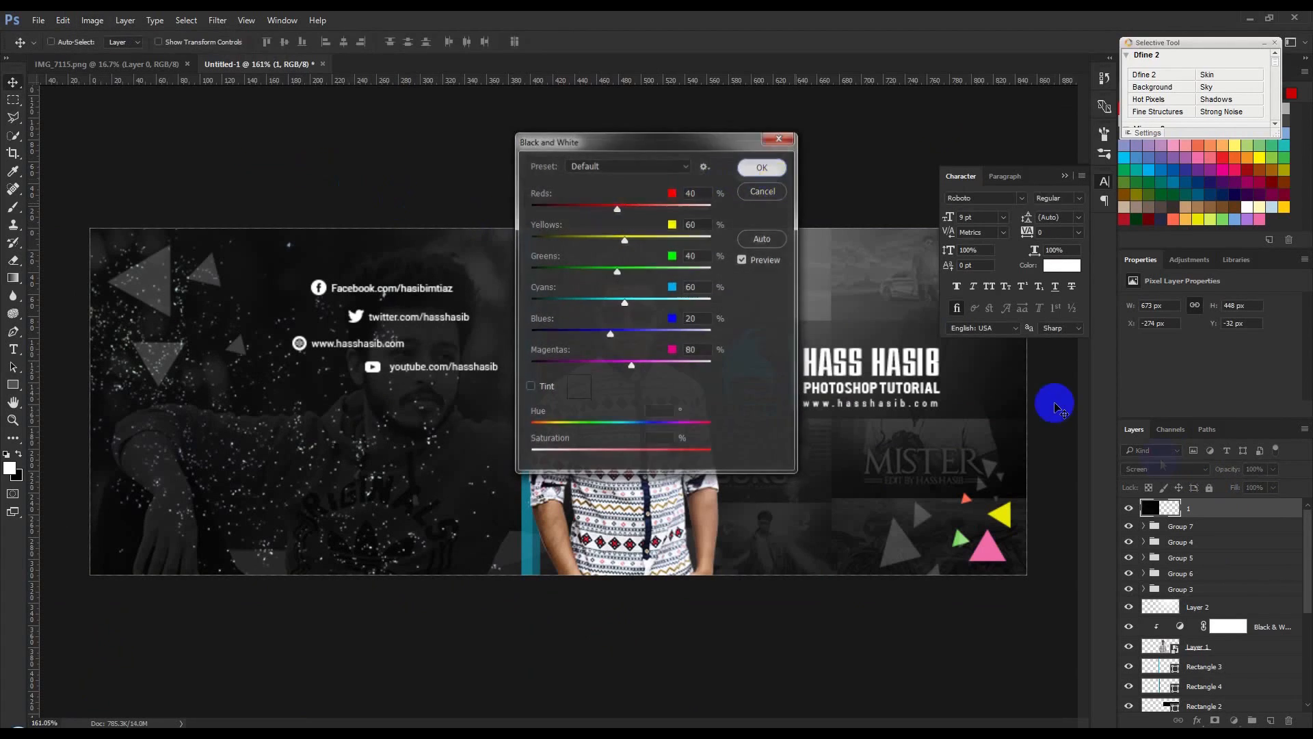
- Set the particle layer's opacity to 29% and place a rotated copy of it over the banner's right half
{"action": "type", "text": "29"}
{"action": "left_click_drag", "start_coordinate": [435, 336], "coordinate": [747, 440]}
{"action": "key", "text": "ctrl+t"}
{"action": "double_click", "coordinate": [747, 440]}
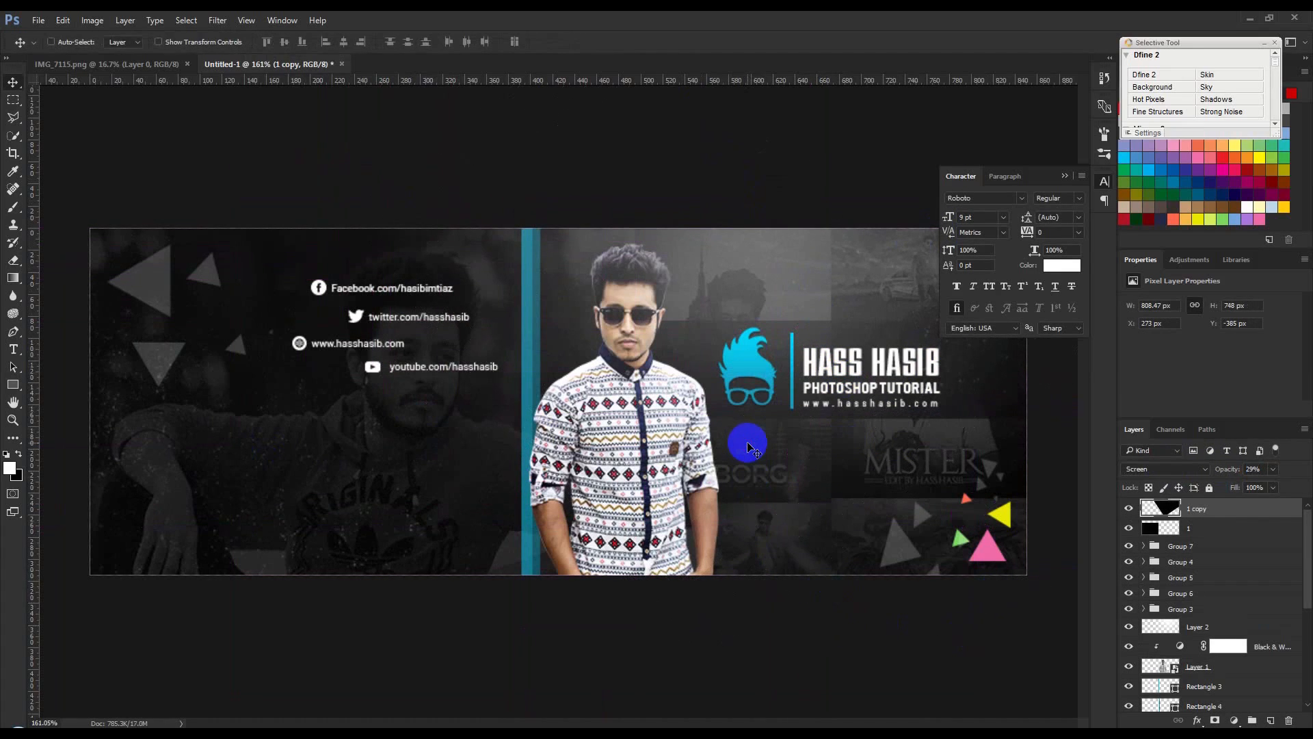
- Shift the original particle layer up and leftward to about X -337, Y -50 px, and reselect its copy
{"action": "left_click", "coordinate": [1193, 532]}
{"action": "left_click_drag", "start_coordinate": [352, 419], "coordinate": [314, 321]}
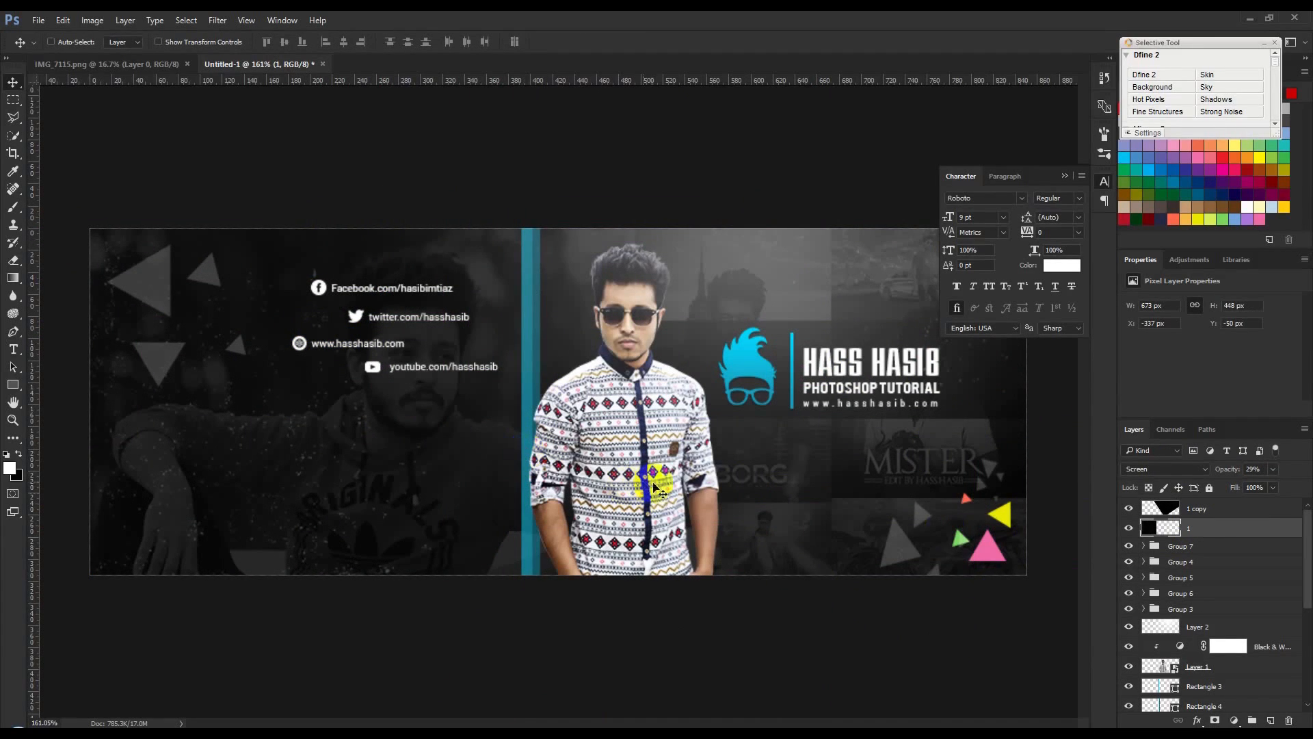
{"action": "left_click", "coordinate": [1226, 509]}
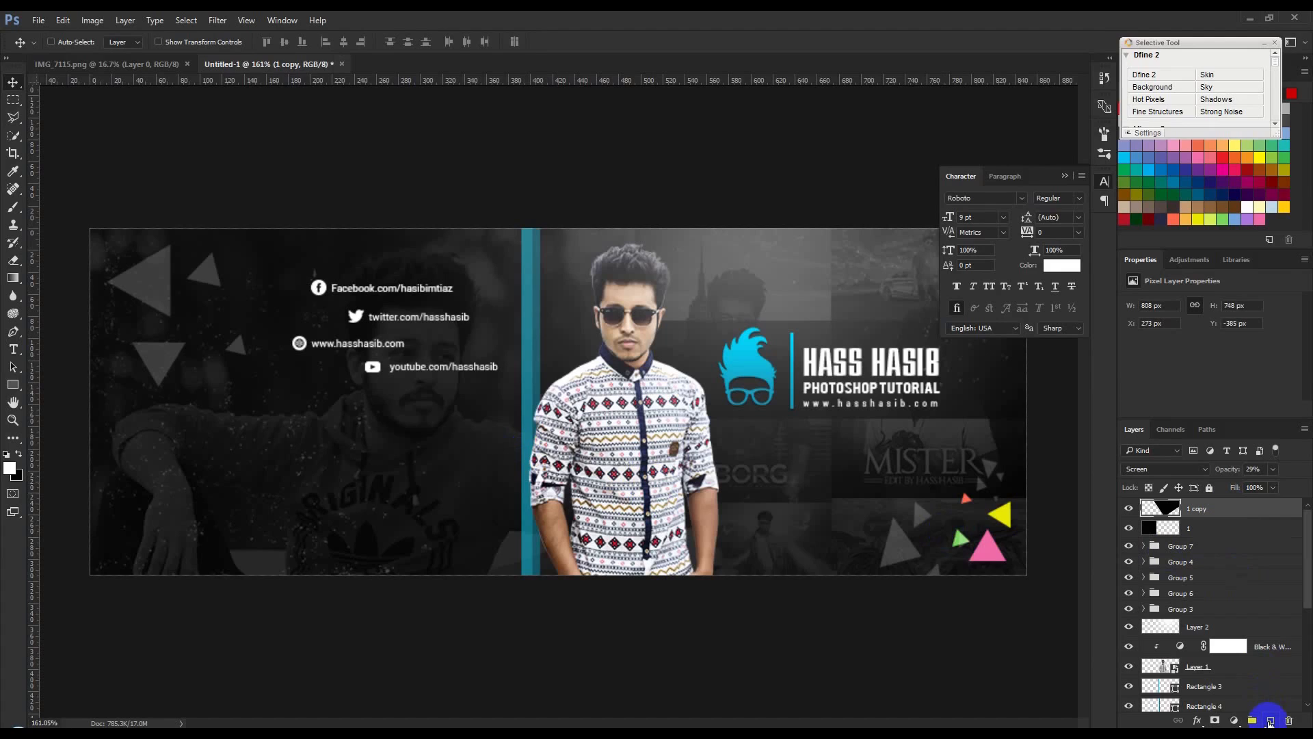
- Set the opacity of the light glow on Layer 2 to 55%
{"action": "left_click", "coordinate": [1207, 629]}
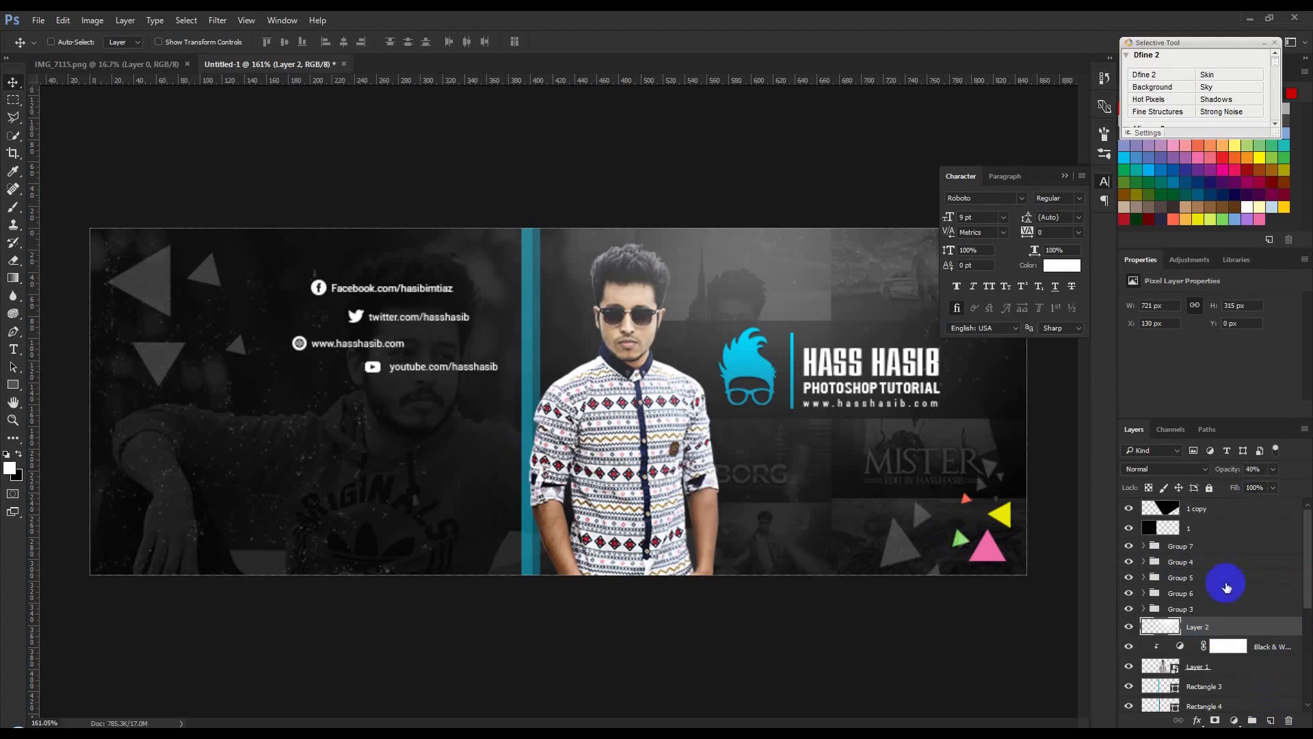
{"action": "left_click_drag", "start_coordinate": [1234, 472], "coordinate": [1243, 471]}
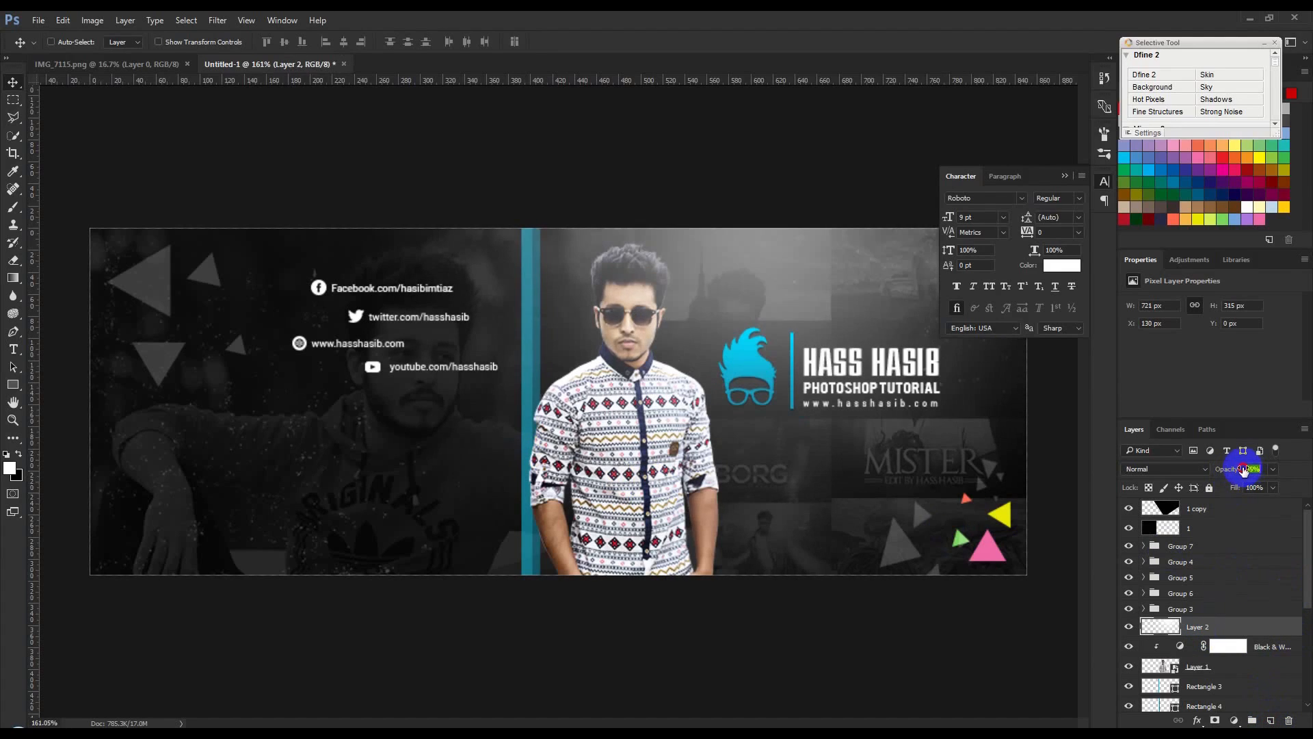
{"action": "left_click", "coordinate": [1213, 643]}
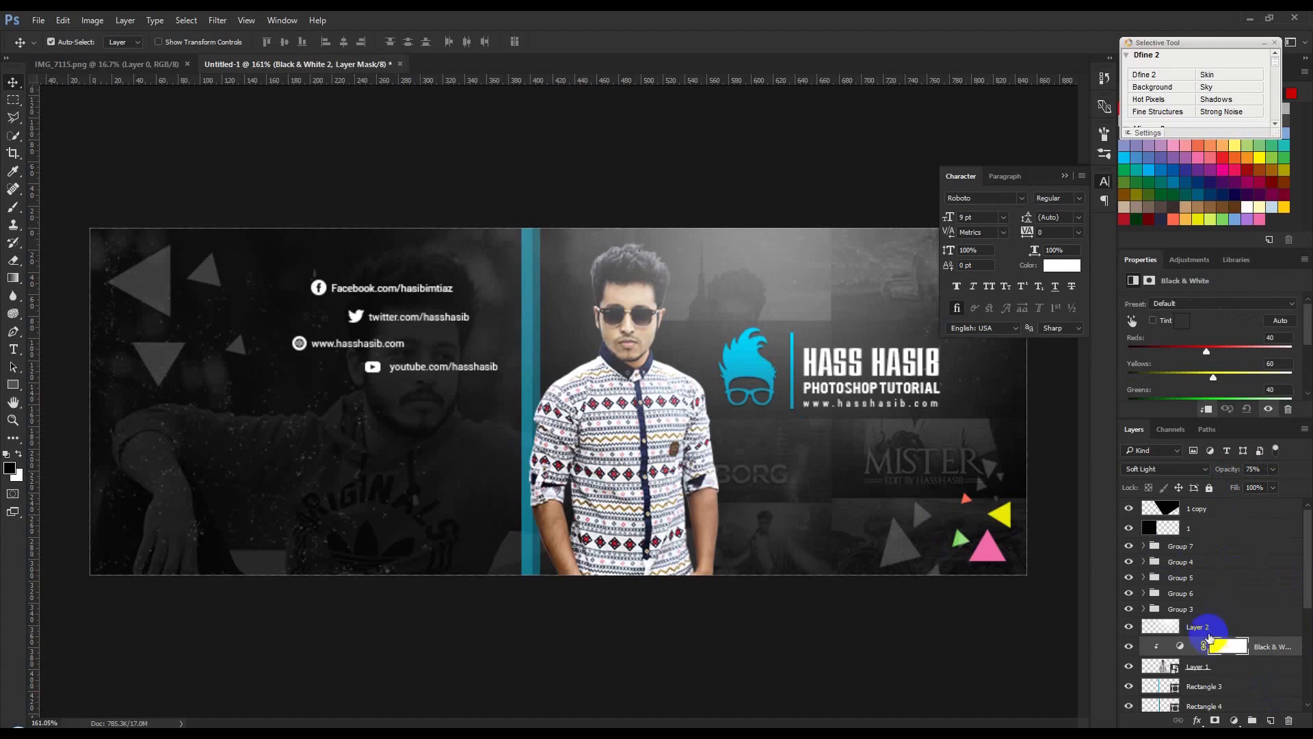
- Duplicate the Layer 2 glow twice, rotating and moving the copies so they light the banner's lower-left area and bottom edge
{"action": "left_click", "coordinate": [1202, 625]}
{"action": "key", "text": "ctrl+j"}
{"action": "left_click_drag", "start_coordinate": [778, 313], "coordinate": [438, 504]}
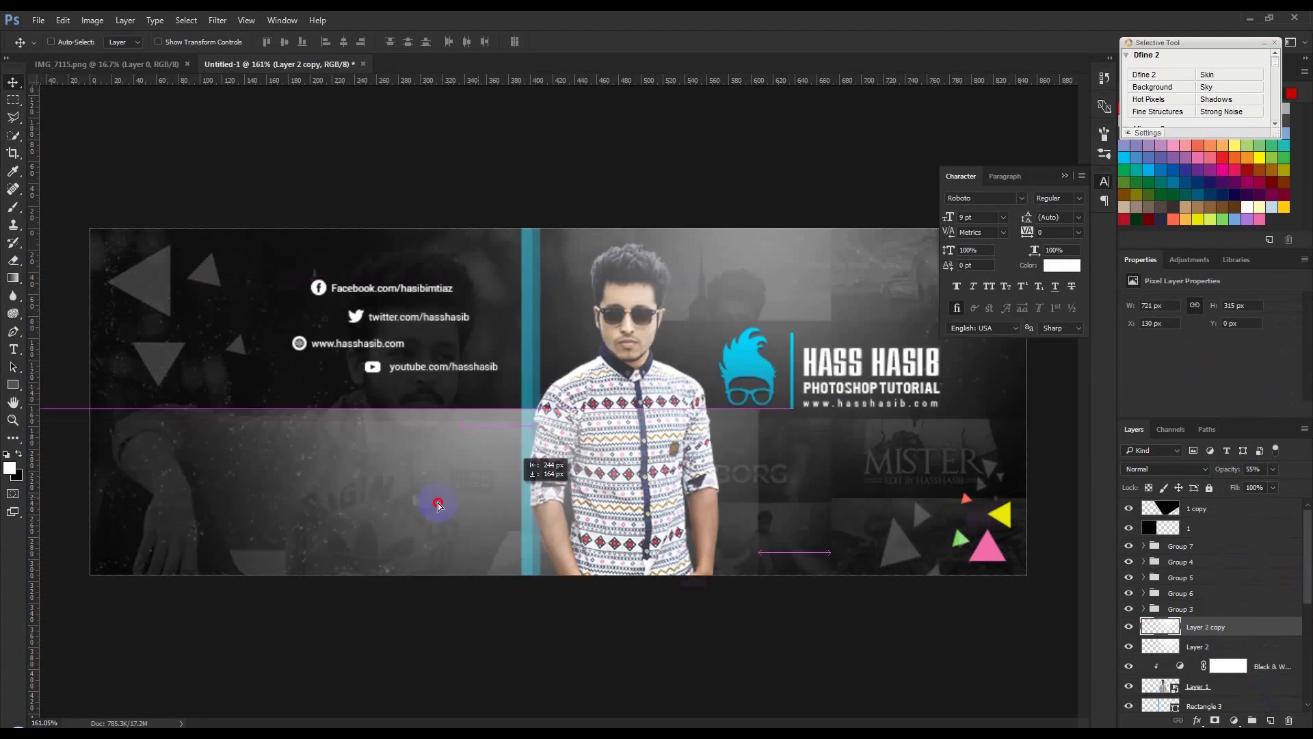
{"action": "key", "text": "ctrl+t"}
{"action": "left_click_drag", "start_coordinate": [691, 590], "coordinate": [135, 475]}
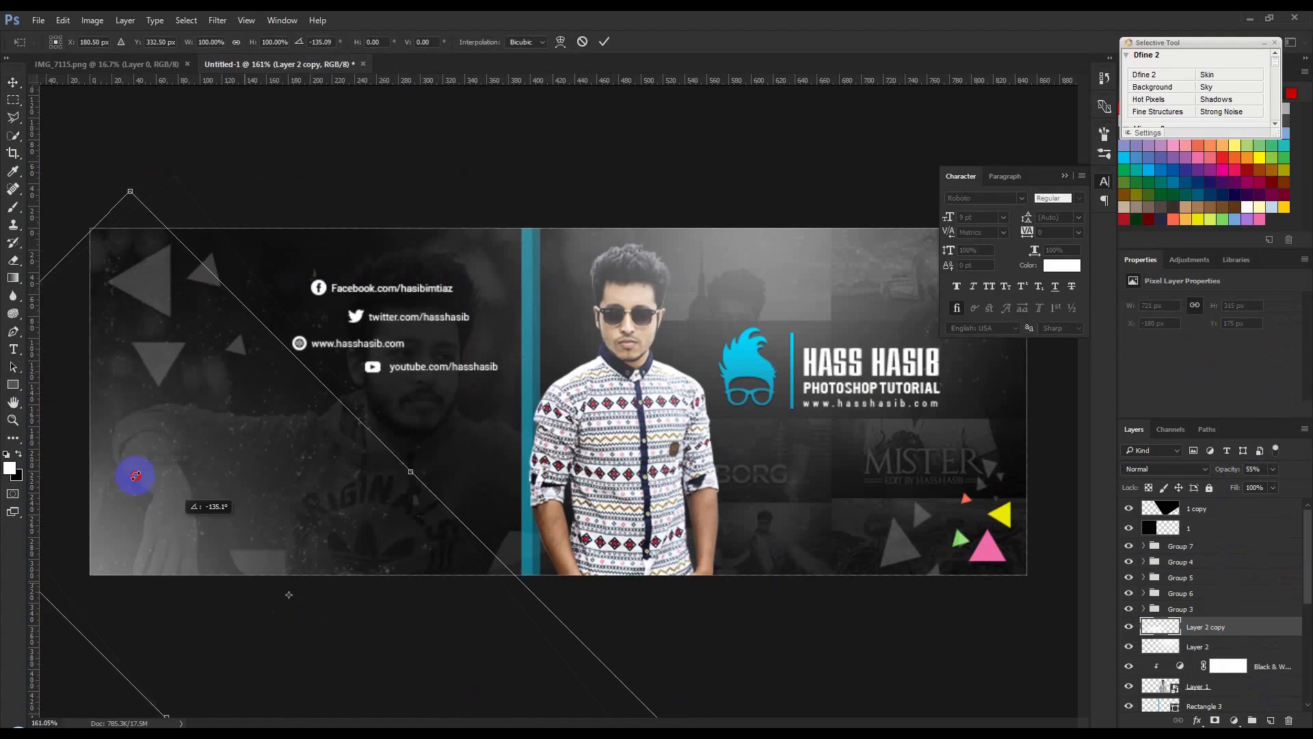
{"action": "left_click_drag", "start_coordinate": [294, 499], "coordinate": [214, 516]}
{"action": "left_click_drag", "start_coordinate": [147, 164], "coordinate": [571, 474]}
{"action": "key", "text": "Return"}
{"action": "key", "text": "ctrl+alt+t"}
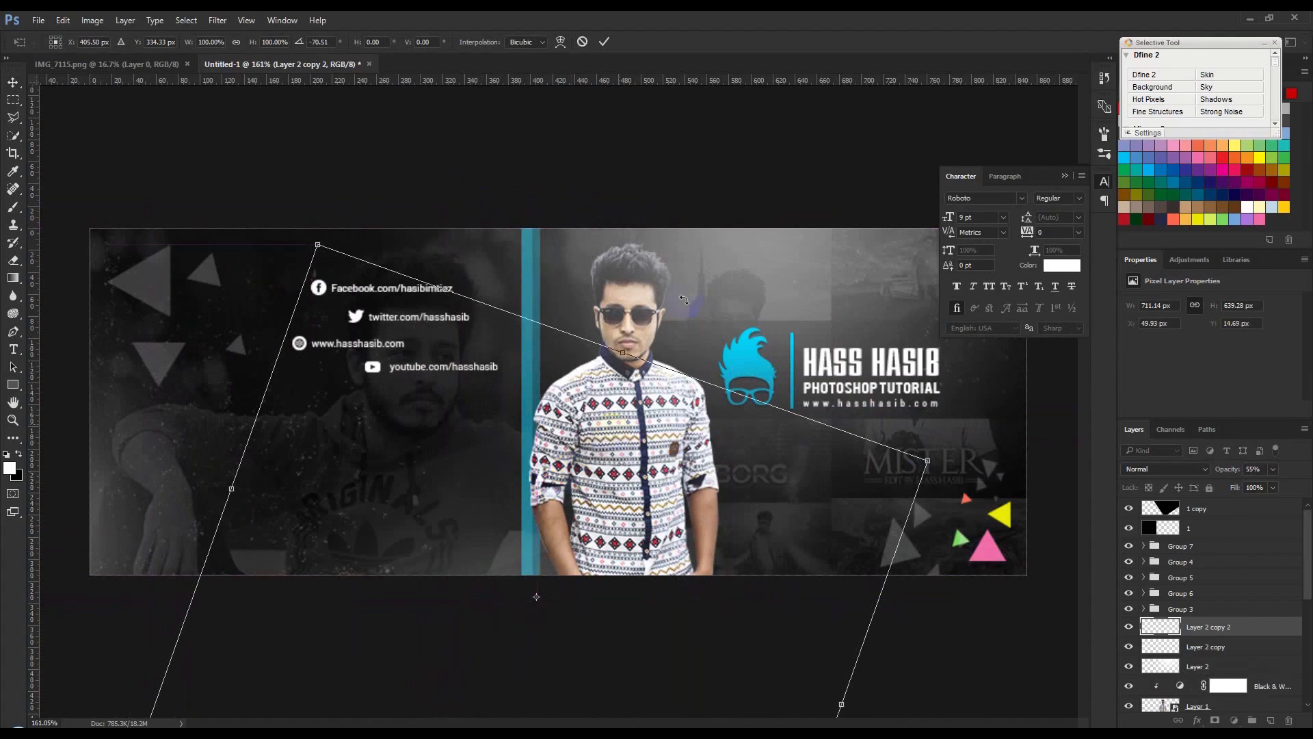
{"action": "key", "text": "Return"}
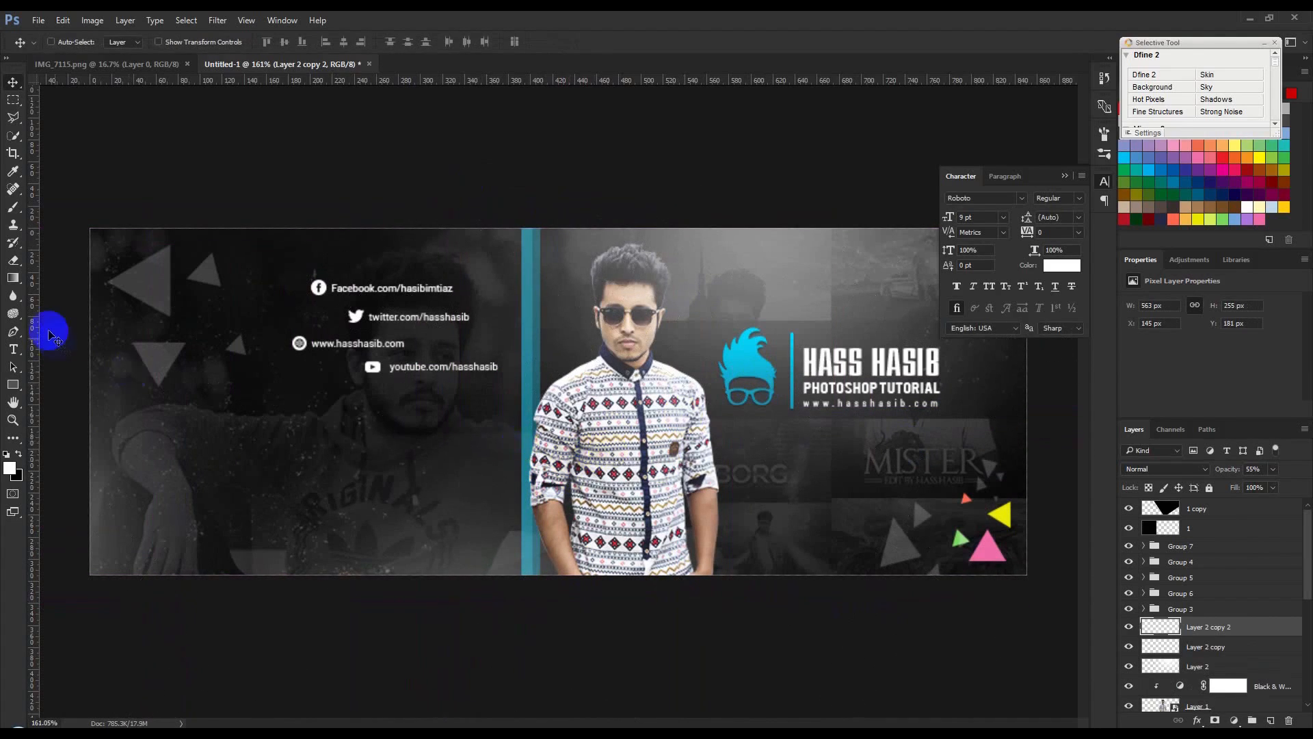
- Erase part of the newest glow copy near the lower left with a 196 px soft eraser
{"action": "left_click", "coordinate": [15, 258]}
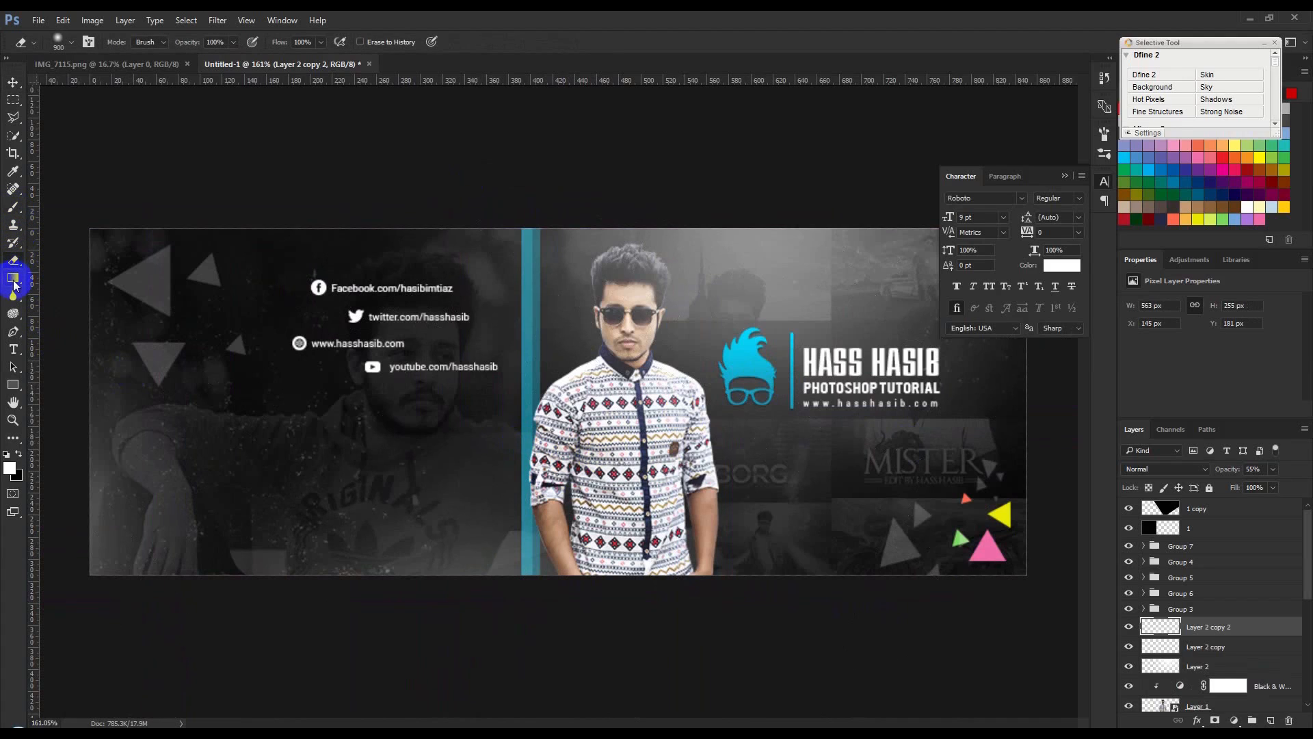
{"action": "right_click", "coordinate": [286, 299]}
{"action": "type", "text": "196"}
{"action": "key", "text": "Return"}
{"action": "left_click", "coordinate": [203, 525]}
- Reposition and transform the newest glow copy to about 560 × 109 px along the bottom edge, and set its opacity to 43%
{"action": "left_click", "coordinate": [13, 81]}
{"action": "left_click_drag", "start_coordinate": [565, 431], "coordinate": [575, 457]}
{"action": "left_click_drag", "start_coordinate": [575, 456], "coordinate": [695, 523]}
{"action": "key", "text": "ctrl+t"}
{"action": "key", "text": "Return"}
{"action": "left_click_drag", "start_coordinate": [1229, 470], "coordinate": [1210, 472]}
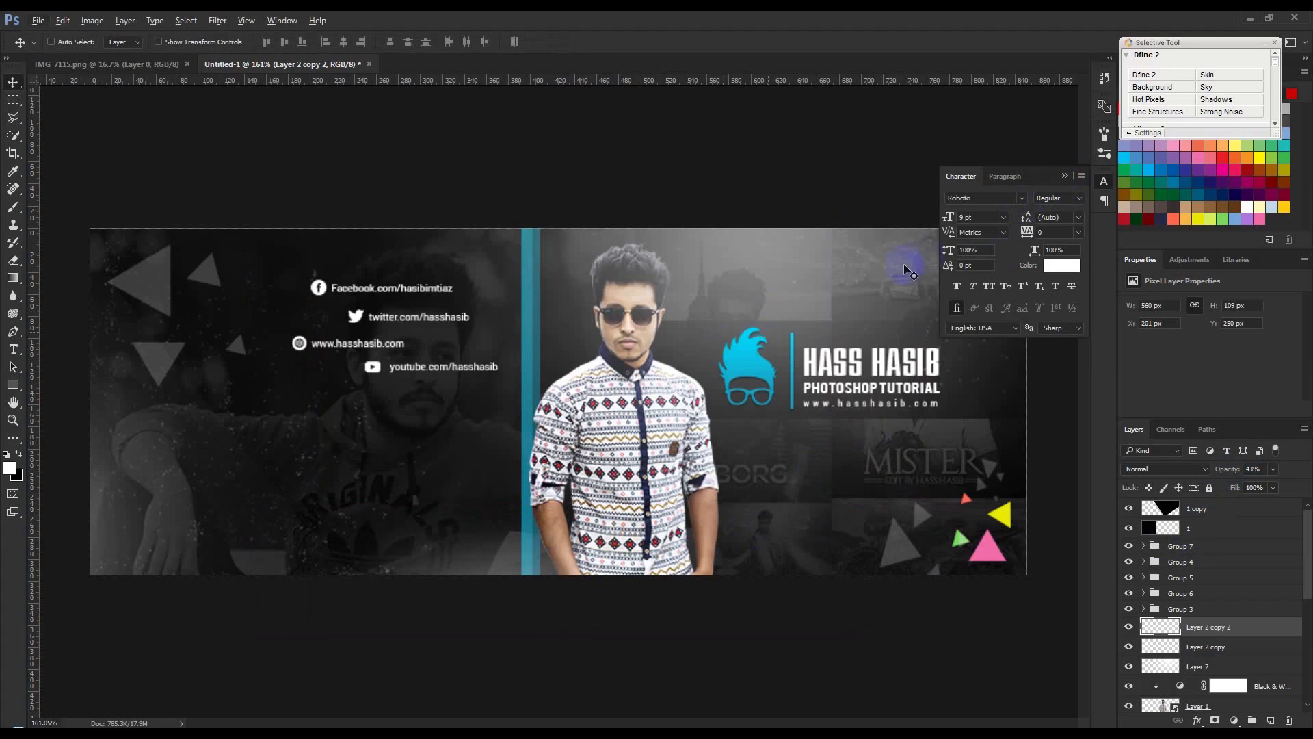
- Collapse the Character settings and review the whole banner at 100% zoom
{"action": "left_click", "coordinate": [1065, 175]}
{"action": "key", "text": "ctrl+minus"}
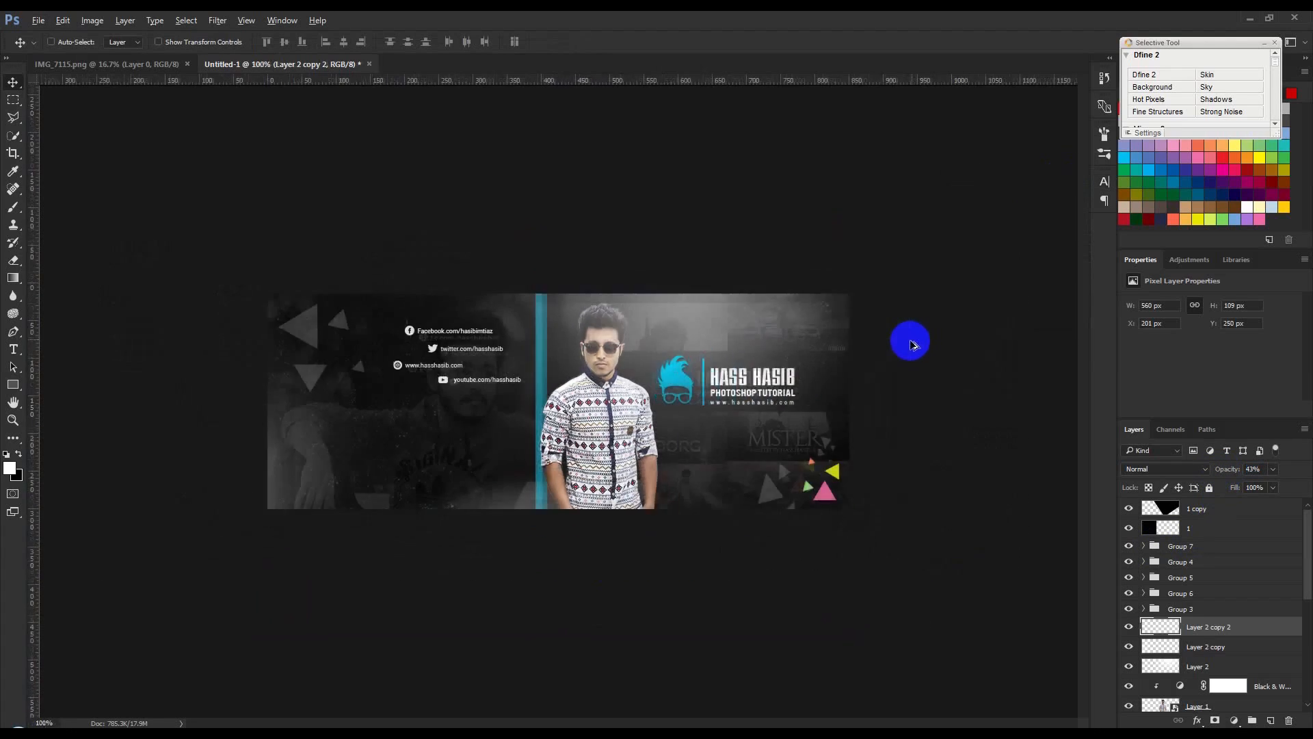
{"action": "key", "text": "ctrl+plus"}
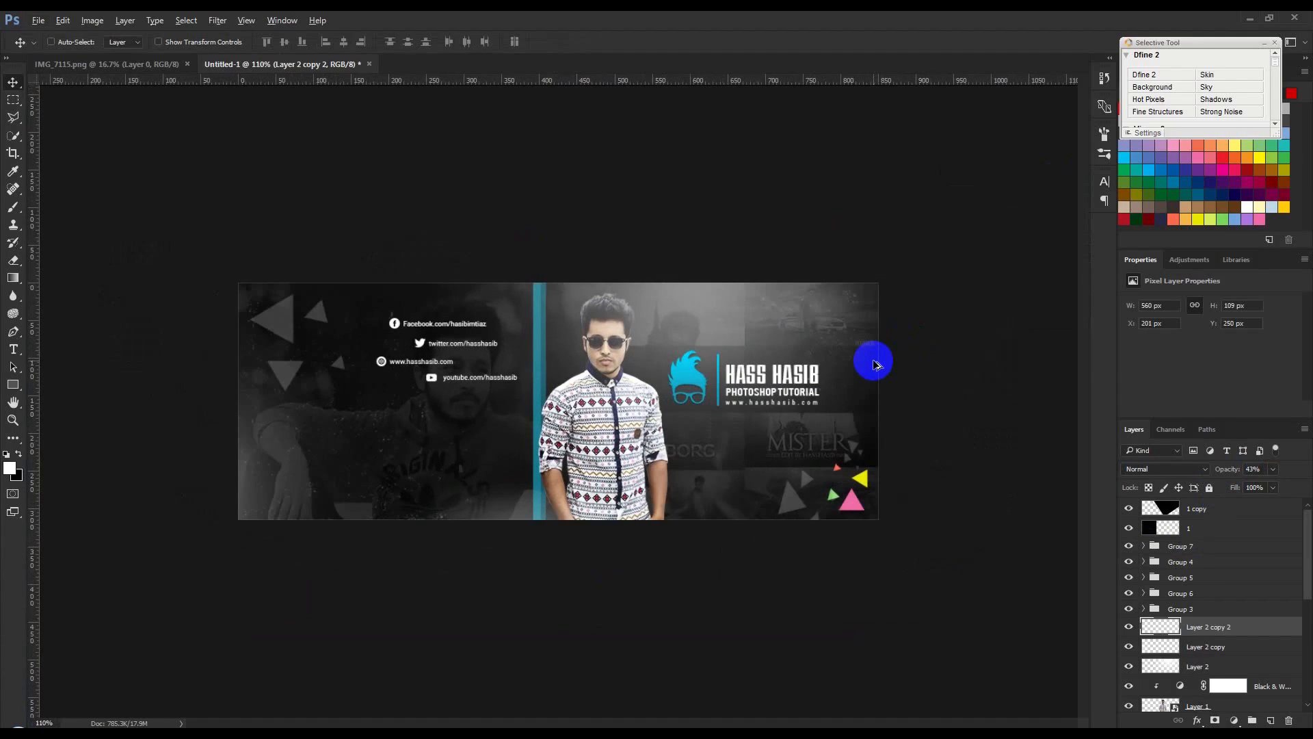
{"action": "key", "text": "ctrl+minus"}
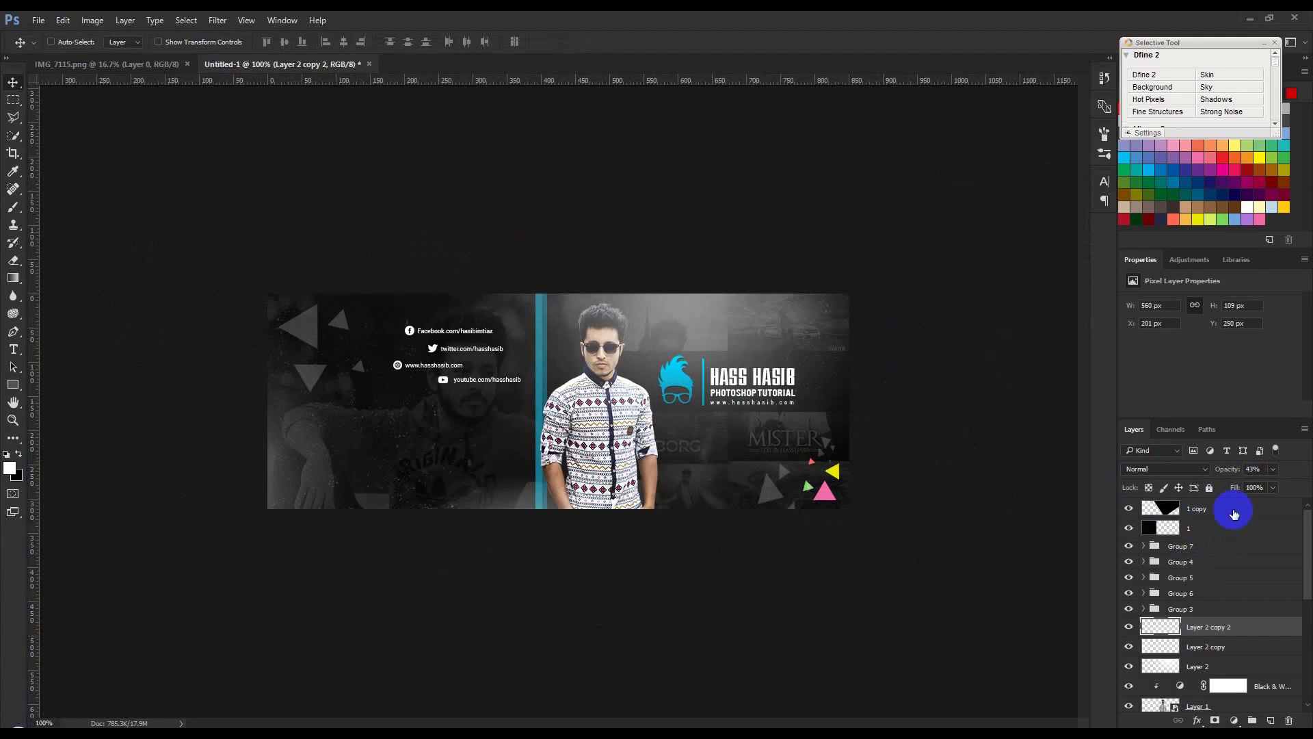
{"action": "left_click", "coordinate": [1234, 515]}
{"action": "key", "text": "ctrl+plus"}
{"action": "key", "text": "ctrl+minus"}
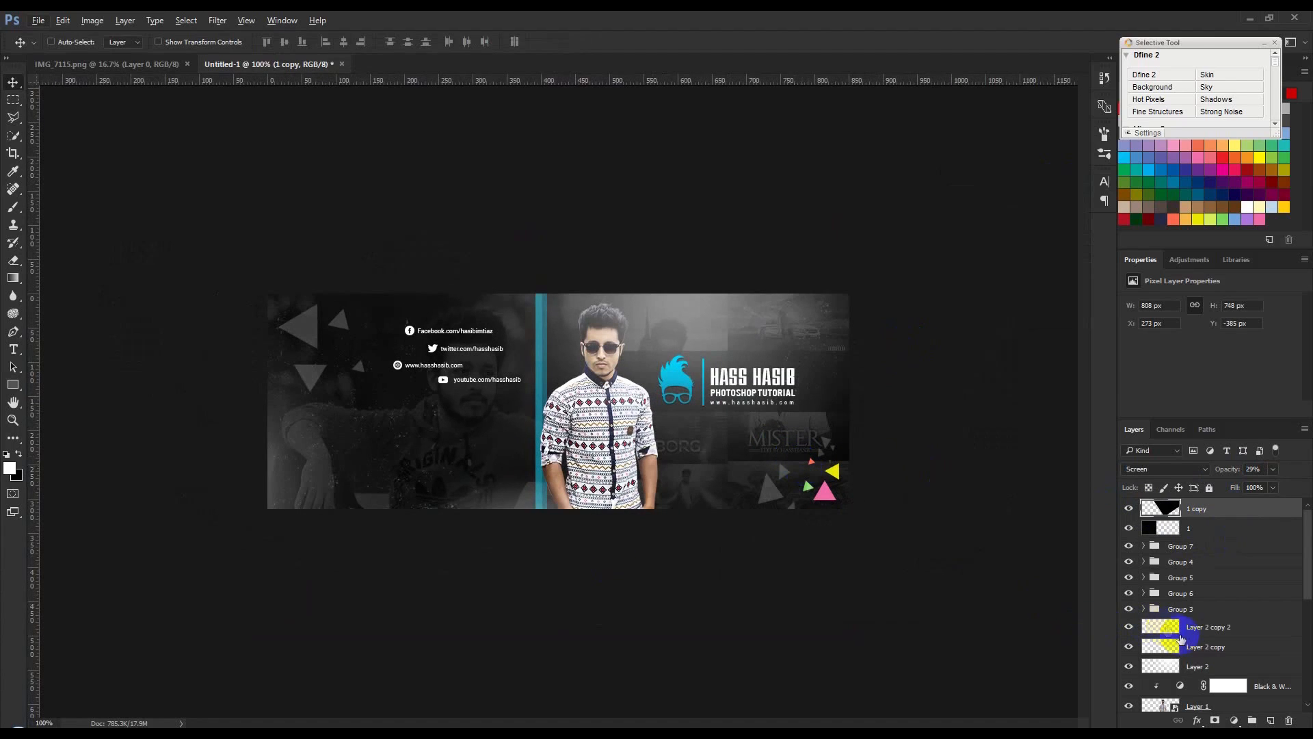
- Set the opacity of the two blue vertical stripes, Rectangle 3 and Rectangle 4, to 100%
{"action": "scroll", "coordinate": [1181, 638], "scroll_direction": "down", "scroll_amount": 3}
{"action": "left_click", "coordinate": [1203, 687]}
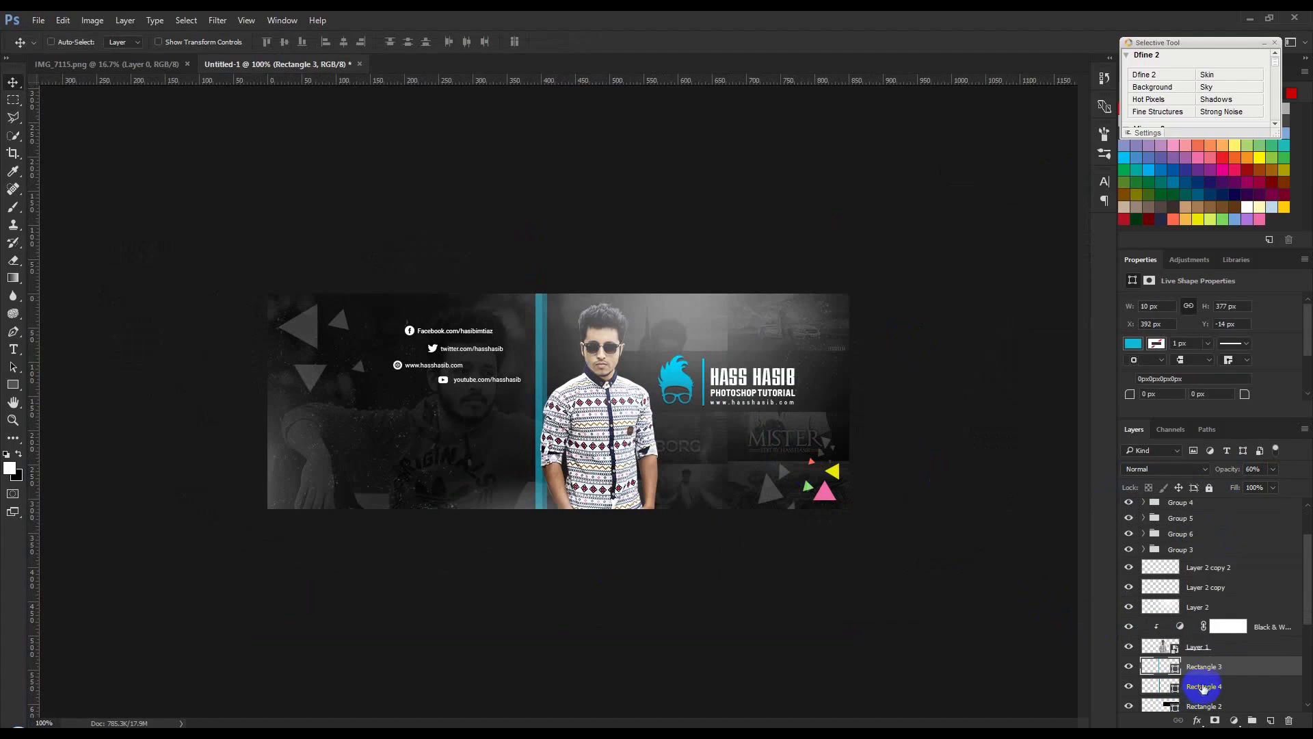
{"action": "left_click", "coordinate": [1203, 687], "text": "shift"}
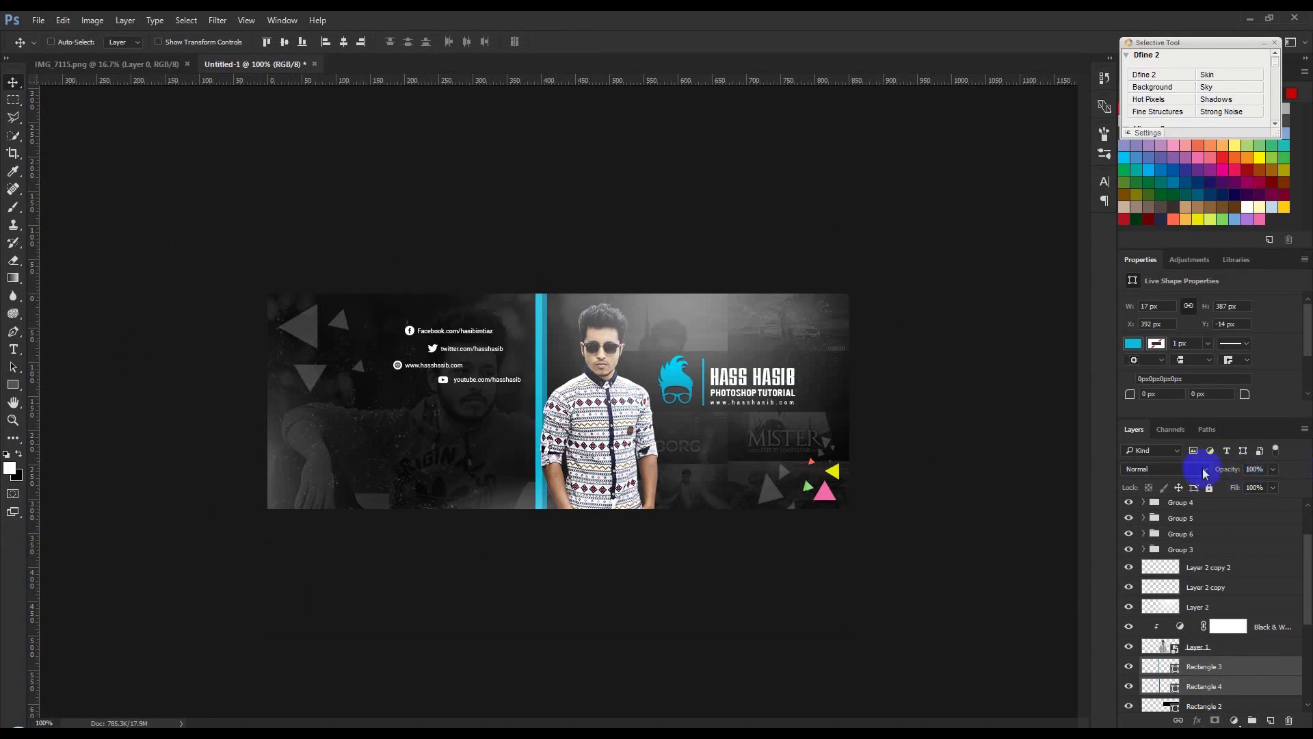
{"action": "key", "text": "ctrl+plus"}
{"action": "key", "text": "ctrl+plus"}
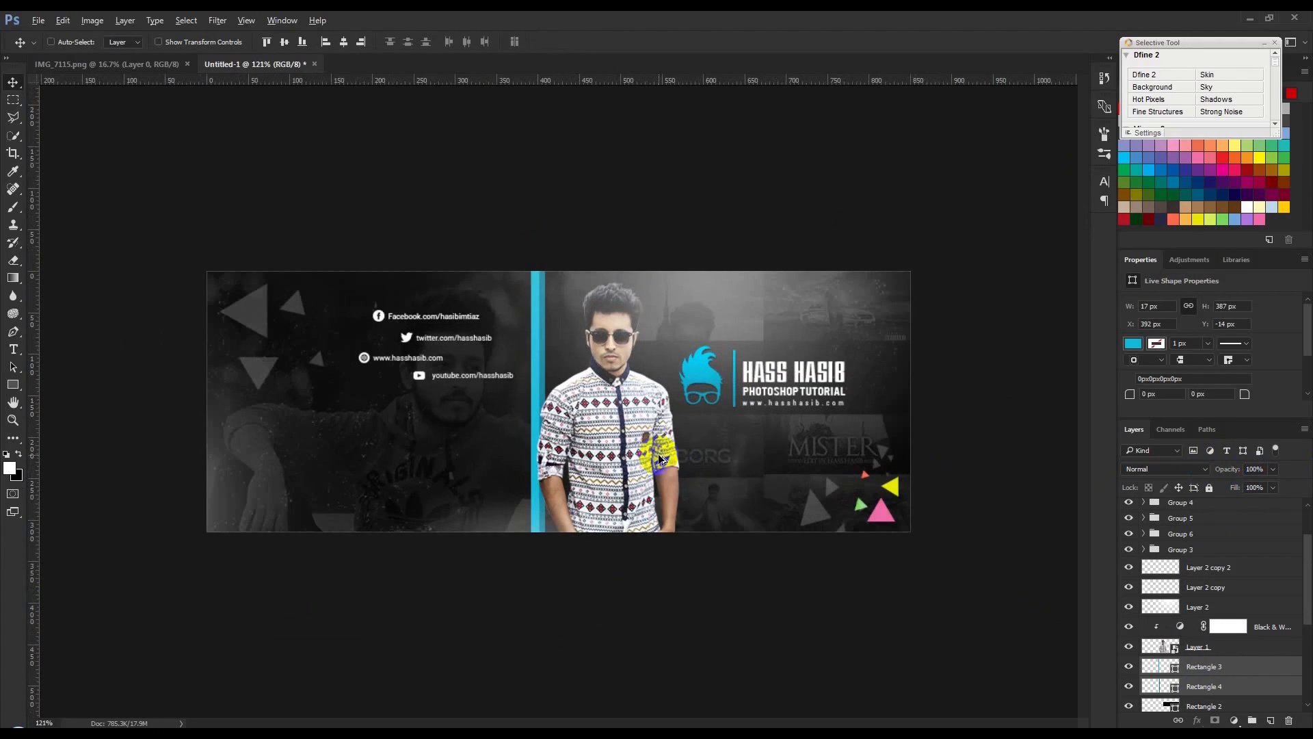
{"action": "key", "text": "ctrl+plus"}
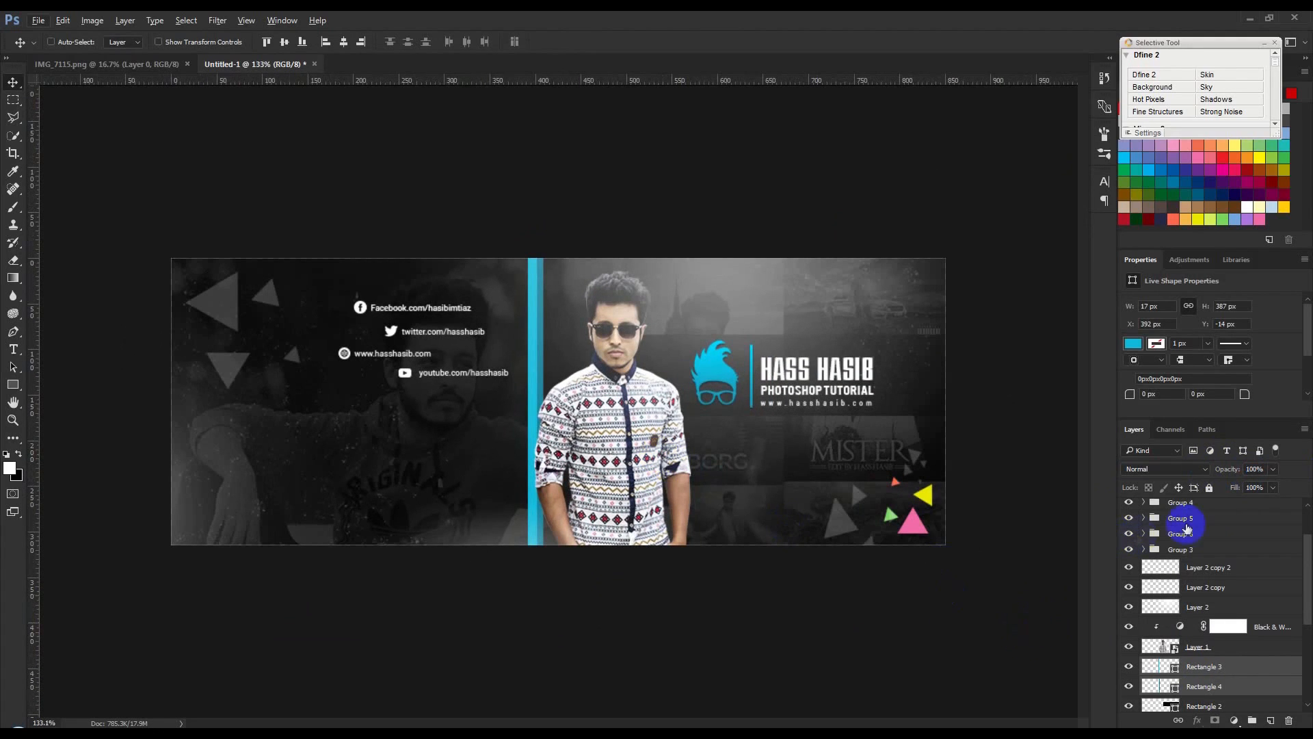
- Add a Solid Color fill layer in purple #800cb0 above all other layers
{"action": "scroll", "coordinate": [1222, 545], "scroll_direction": "up", "scroll_amount": 2}
{"action": "left_click", "coordinate": [1215, 517]}
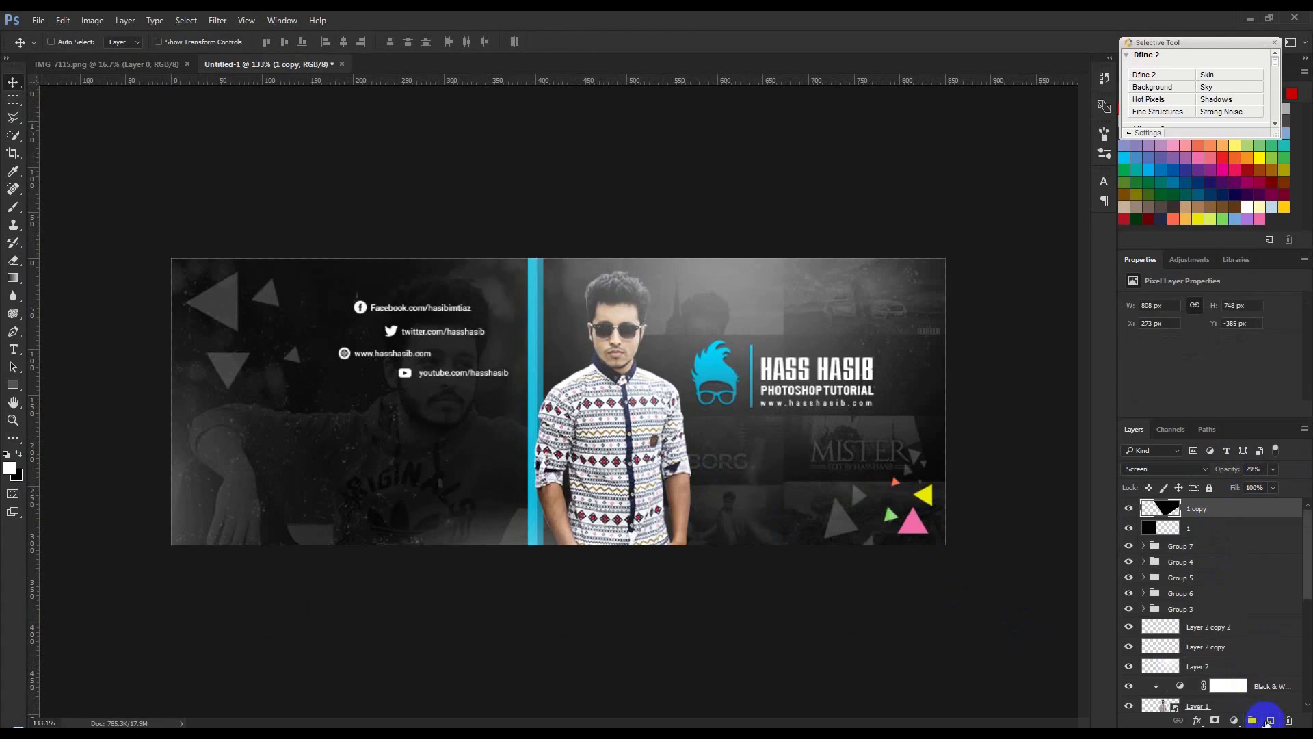
{"action": "left_click", "coordinate": [1234, 723]}
{"action": "left_click", "coordinate": [1204, 426]}
{"action": "left_click_drag", "start_coordinate": [1033, 541], "coordinate": [1033, 502]}
{"action": "left_click", "coordinate": [1008, 518]}
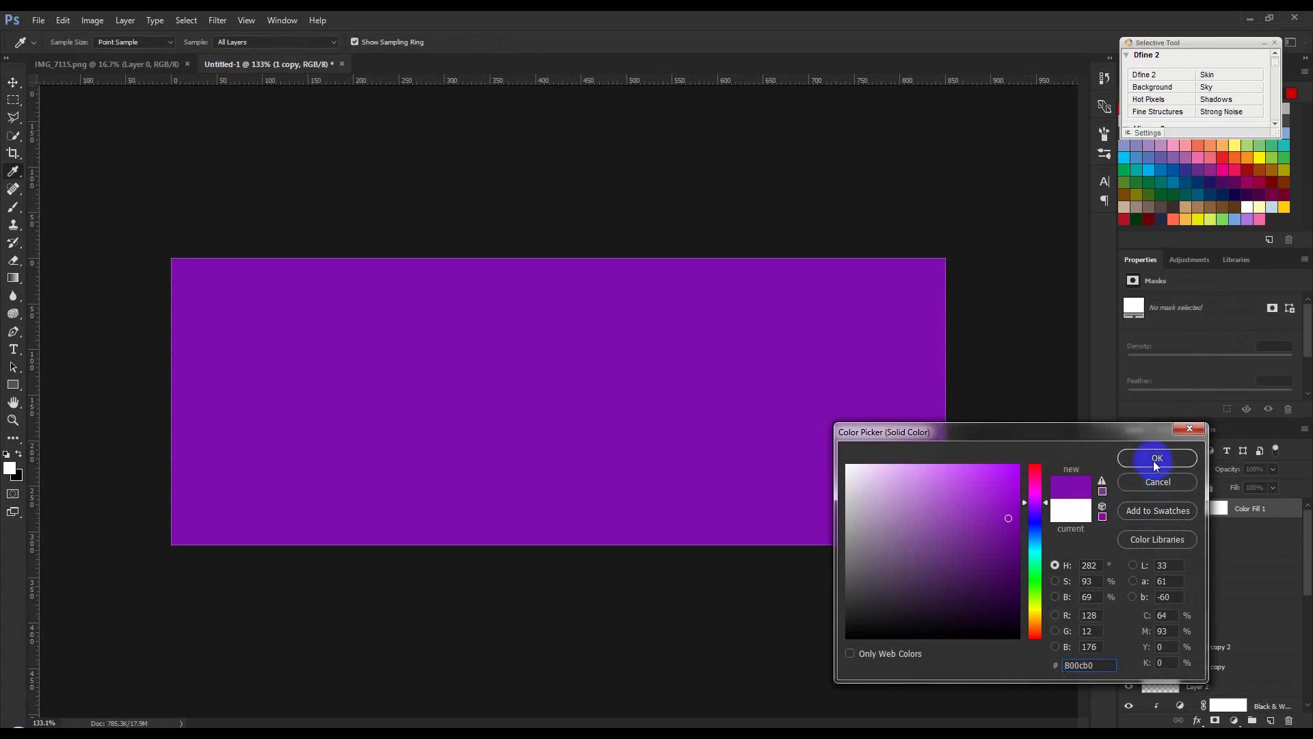
{"action": "left_click", "coordinate": [1156, 458]}
- Blend the purple fill layer in Soft Light mode at 56% opacity
{"action": "left_click", "coordinate": [1170, 469]}
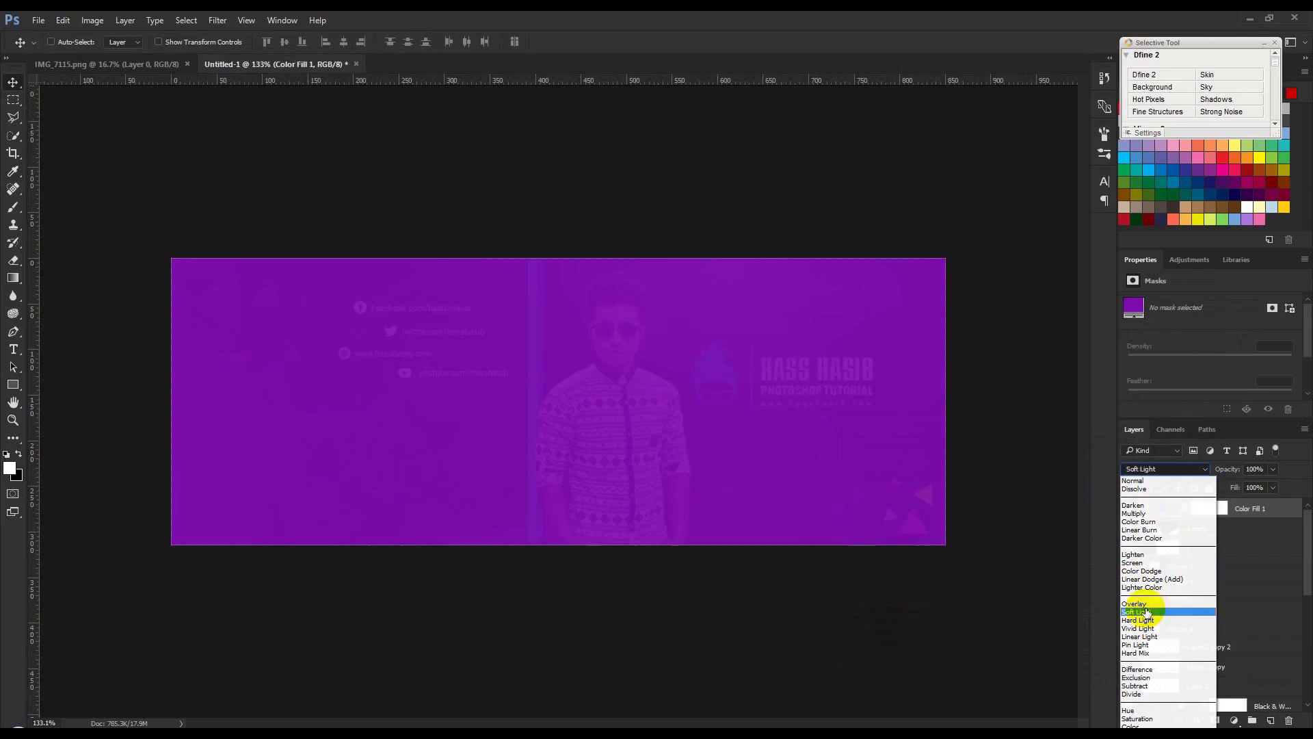
{"action": "left_click", "coordinate": [1149, 612]}
{"action": "scroll", "coordinate": [687, 463], "scroll_direction": "up", "scroll_amount": 1}
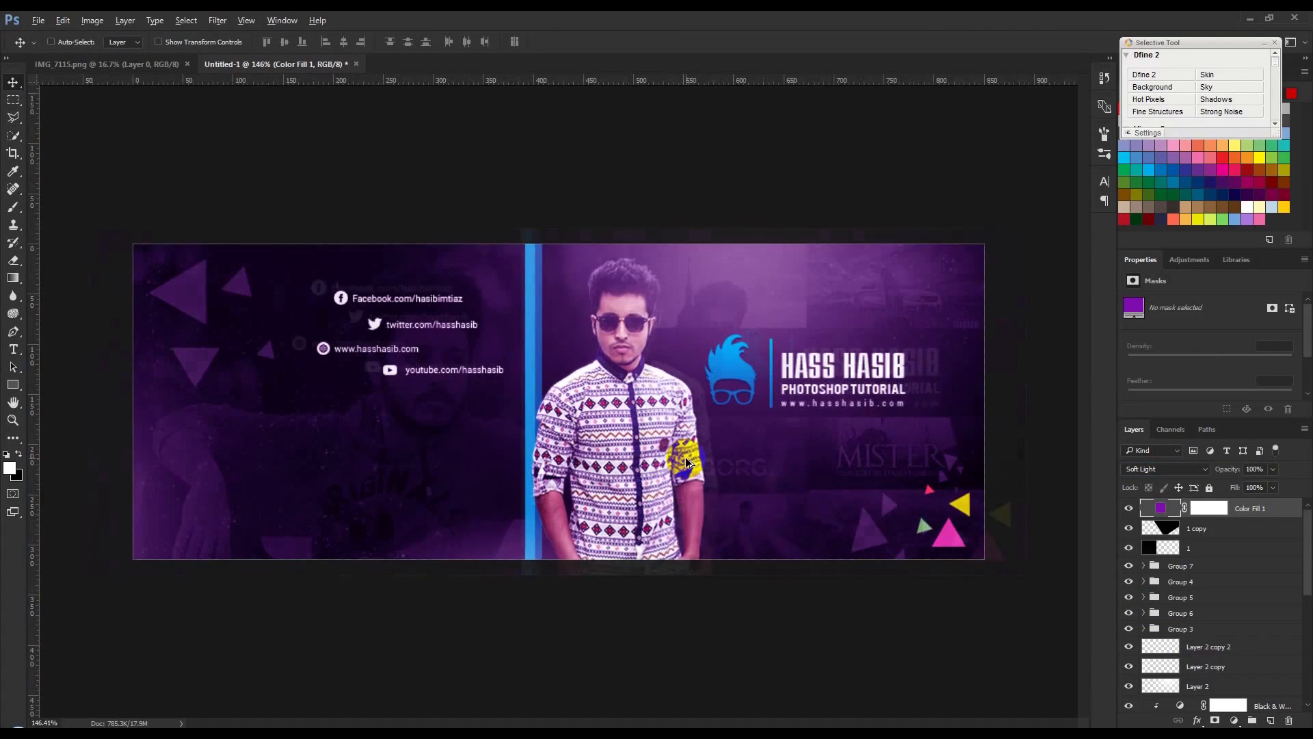
{"action": "scroll", "coordinate": [688, 463], "scroll_direction": "up", "scroll_amount": 1}
{"action": "left_click_drag", "start_coordinate": [1233, 473], "coordinate": [1208, 469]}
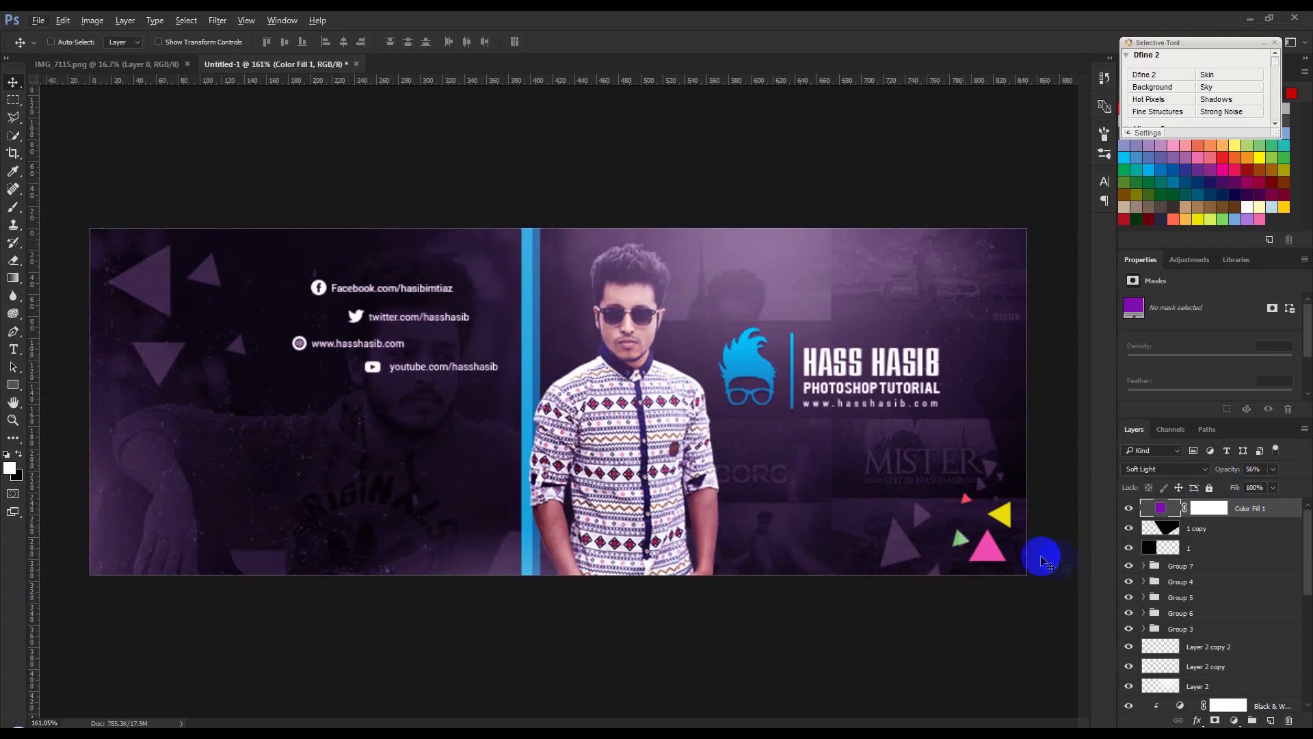
- Compare the banner with and without the purple fill layer by switching the layer's visibility
{"action": "left_click", "coordinate": [1129, 510]}
{"action": "left_click", "coordinate": [1130, 510]}
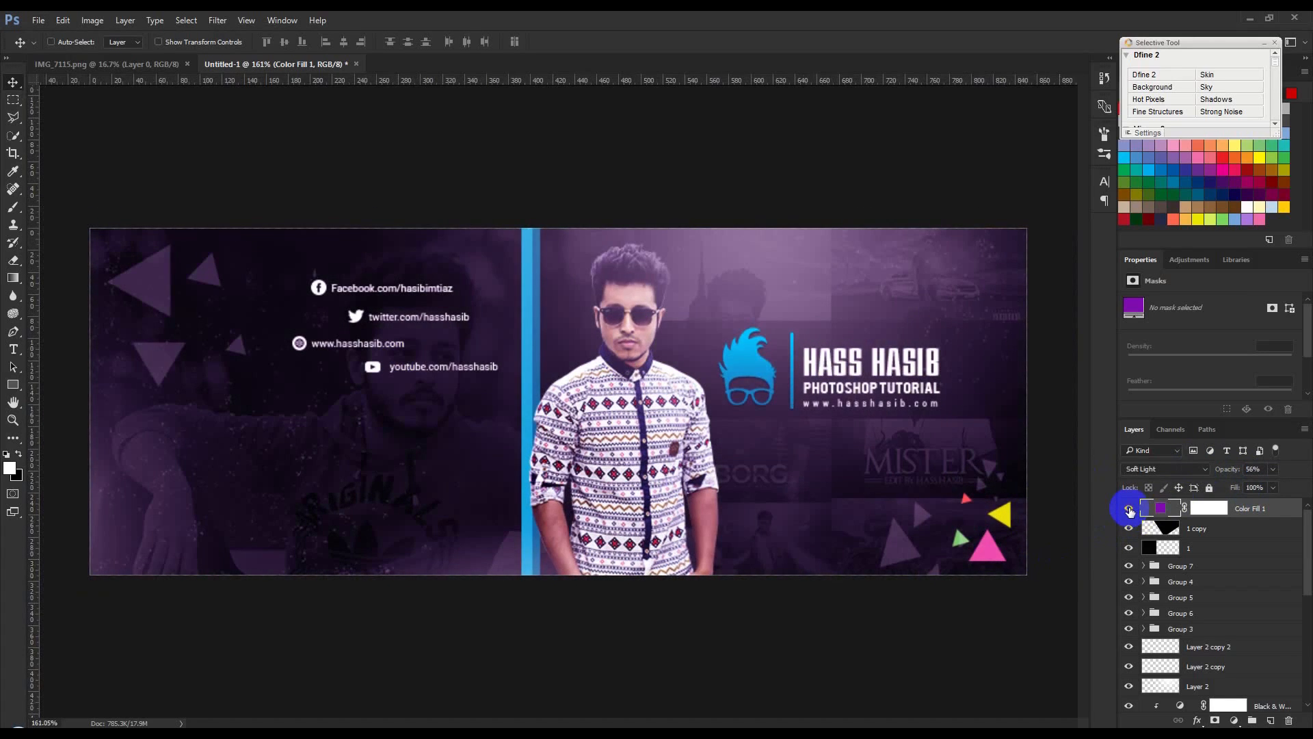
{"action": "left_click", "coordinate": [1129, 509]}
{"action": "left_click", "coordinate": [1129, 510]}
{"action": "left_click", "coordinate": [1129, 510]}
{"action": "left_click", "coordinate": [1129, 509]}
- Try swatch colours such as green #78d65e and blue #73a4de on the fill layer, then cancel the colour change
{"action": "double_click", "coordinate": [1160, 509]}
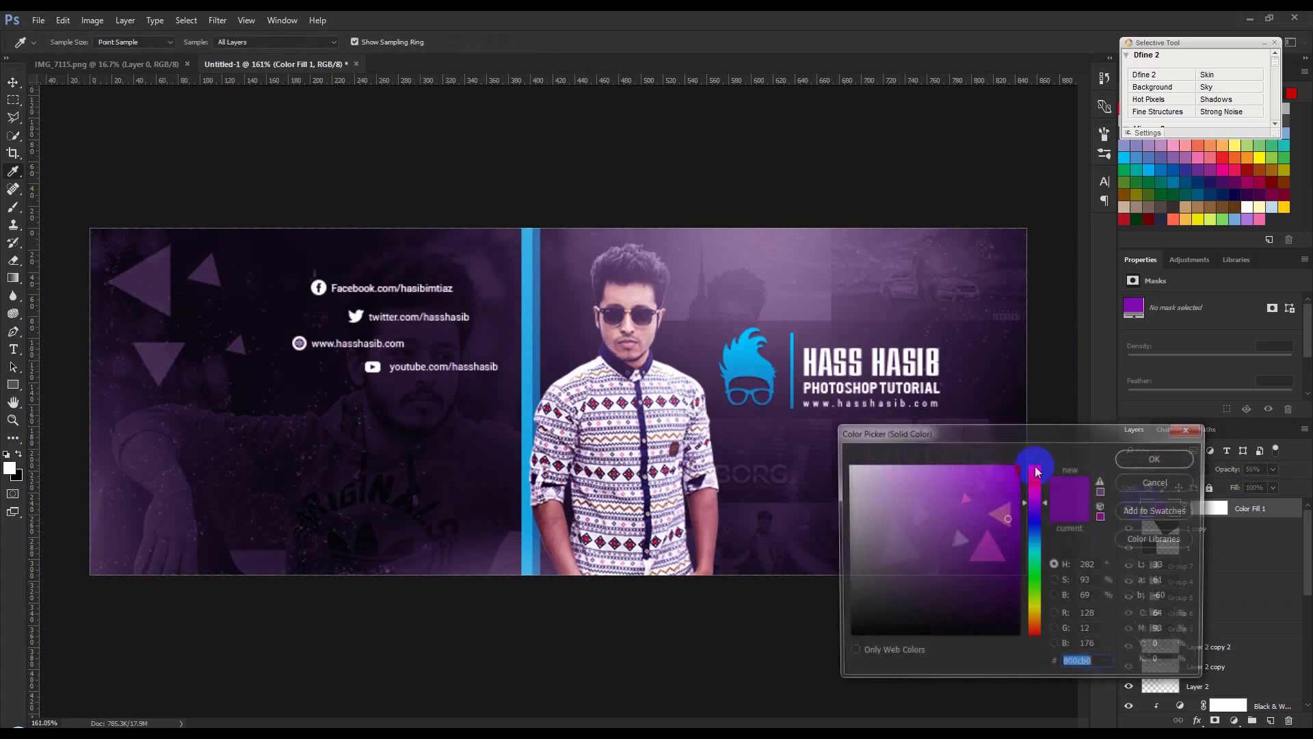
{"action": "left_click", "coordinate": [1263, 220]}
{"action": "left_click", "coordinate": [1233, 221]}
{"action": "left_click", "coordinate": [1212, 219]}
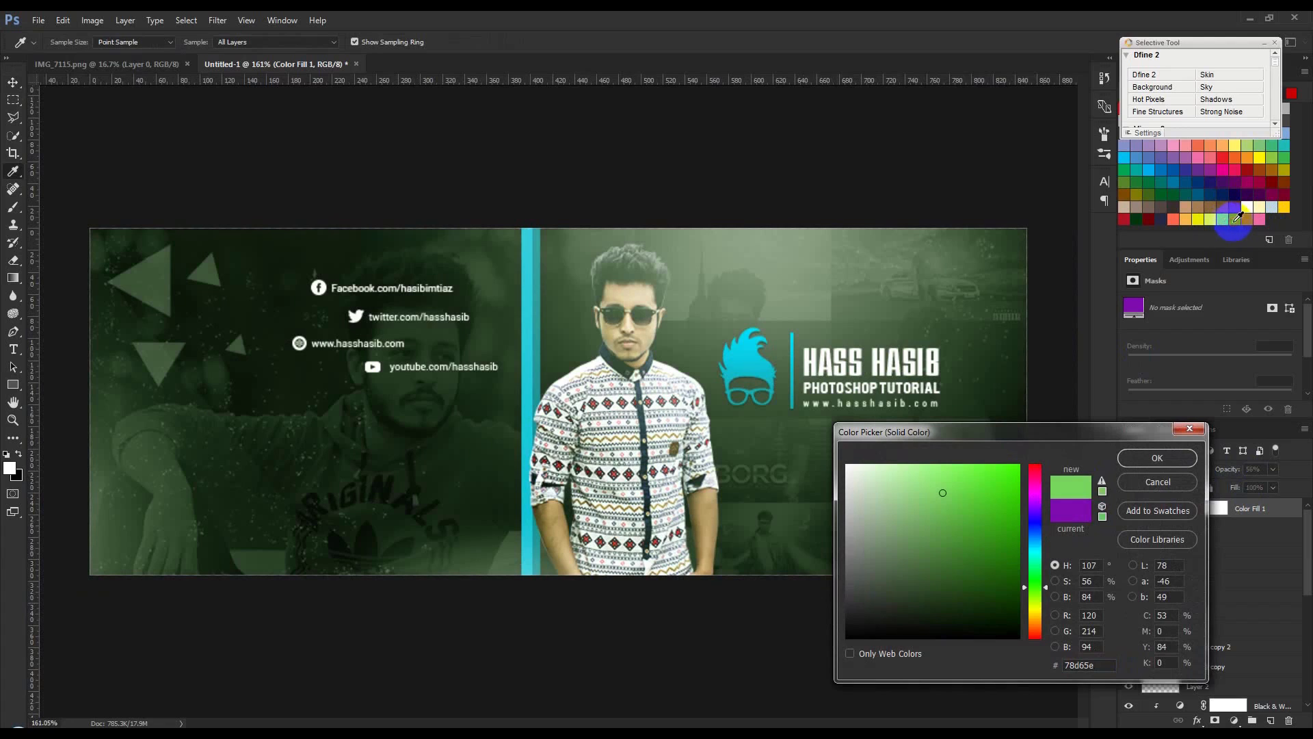
{"action": "left_click", "coordinate": [1234, 220]}
{"action": "left_click", "coordinate": [1161, 491]}
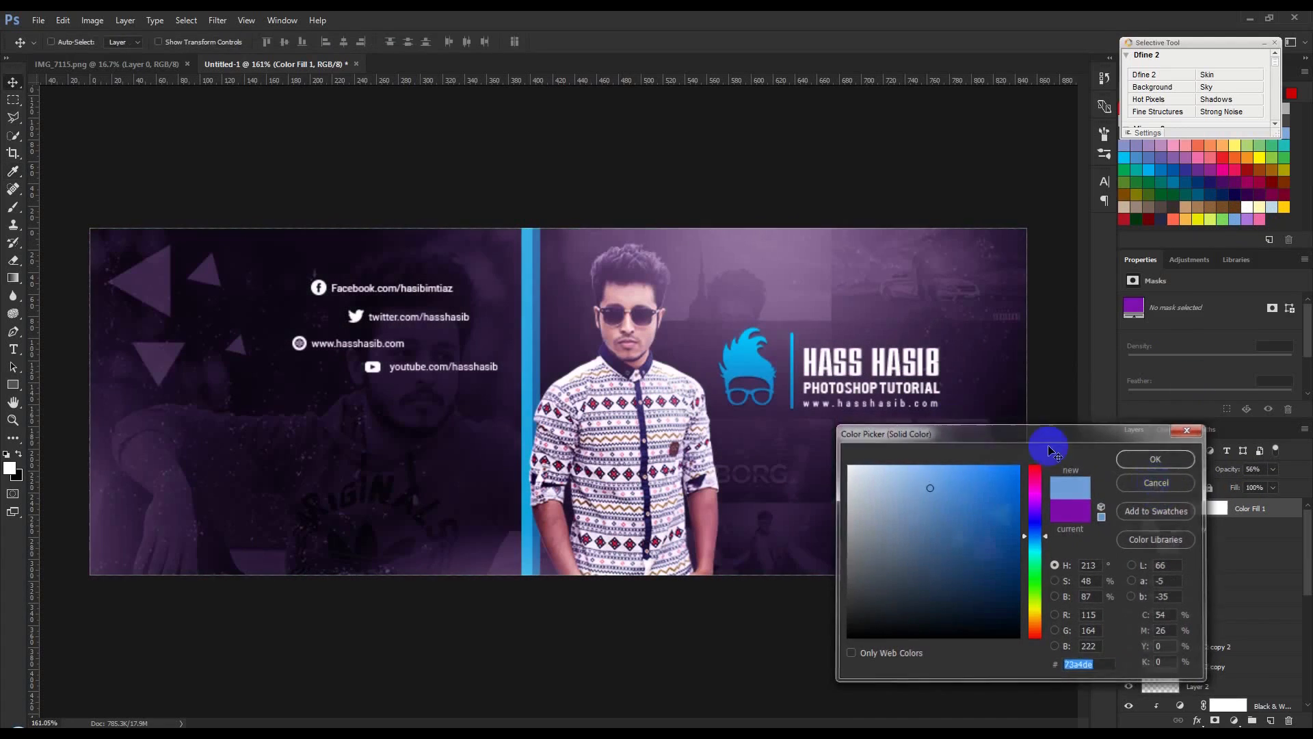
{"action": "key", "text": "v"}
- Review the purple tint on the whole banner by hiding and showing Color Fill 1
{"action": "scroll", "coordinate": [913, 495], "scroll_direction": "down", "scroll_amount": 3}
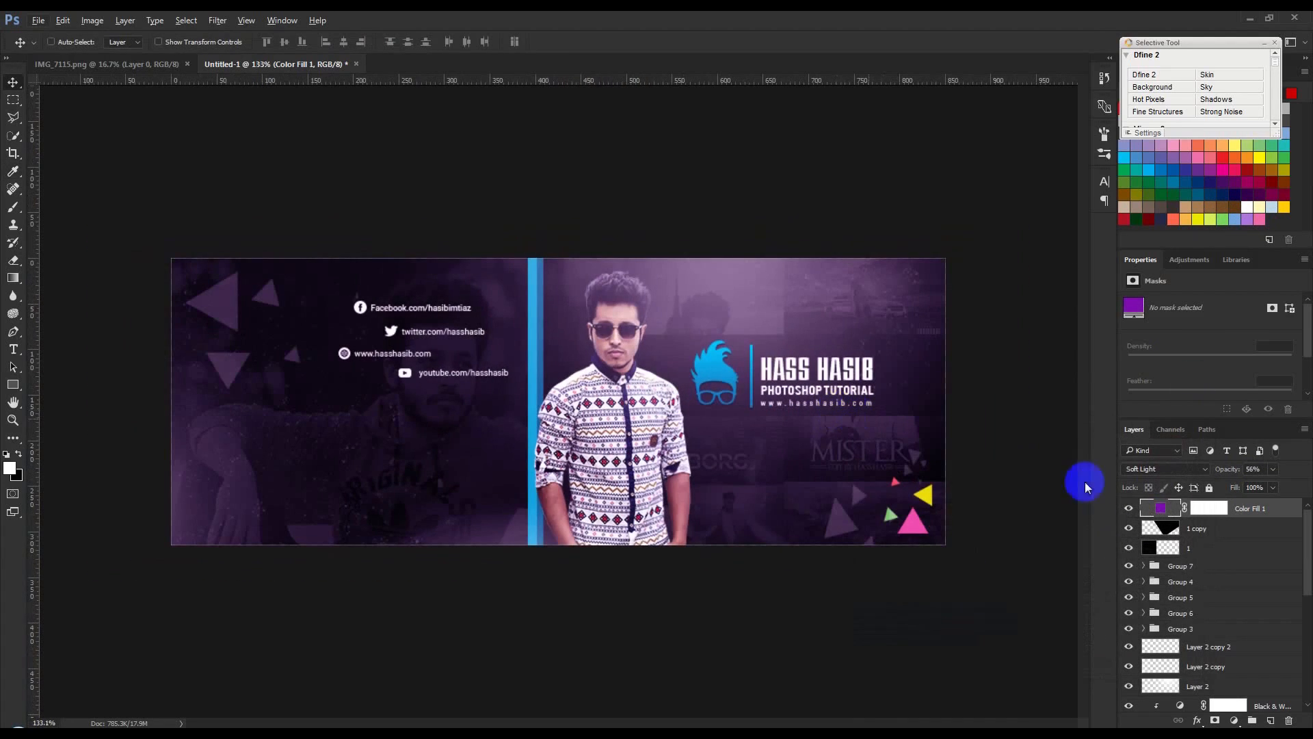
{"action": "left_click", "coordinate": [1128, 509]}
{"action": "left_click", "coordinate": [1128, 509]}
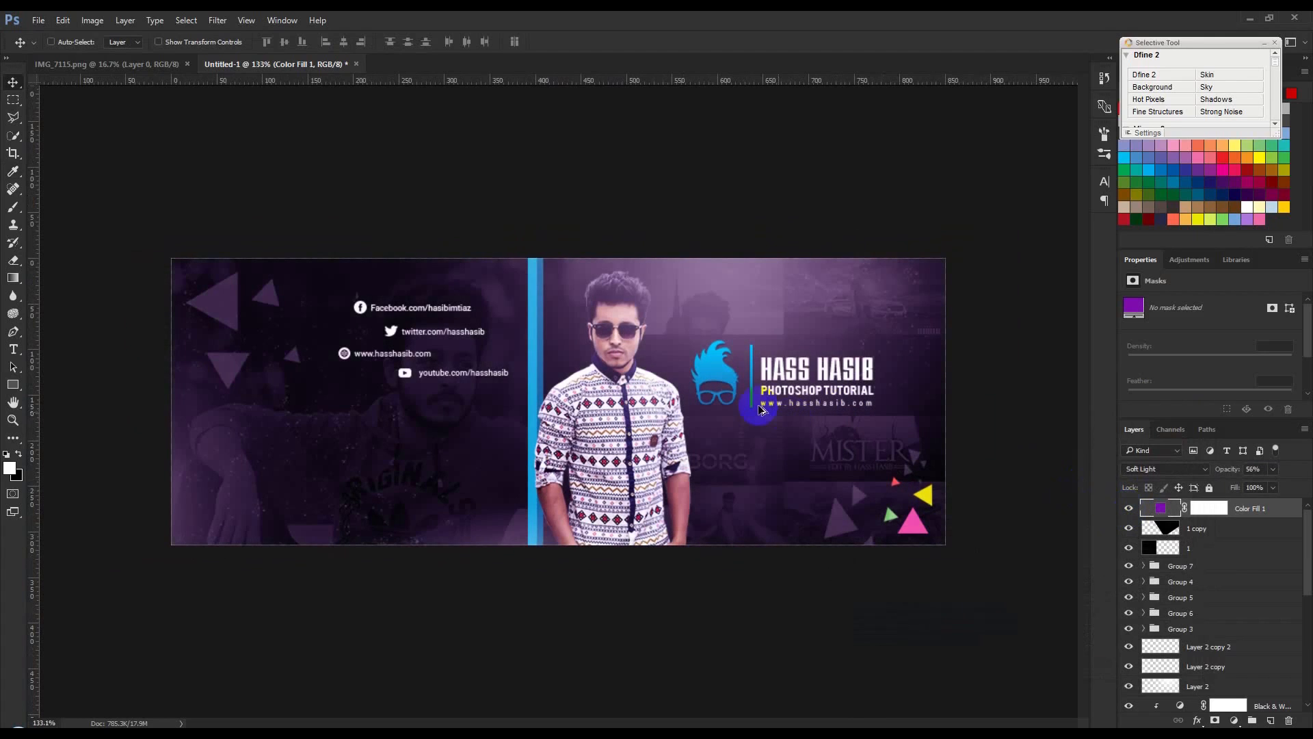
- Try painting black on the fill layer's mask over the man and both banner halves, then reset the mask to white
{"action": "left_click", "coordinate": [1209, 508]}
{"action": "left_click", "coordinate": [13, 206]}
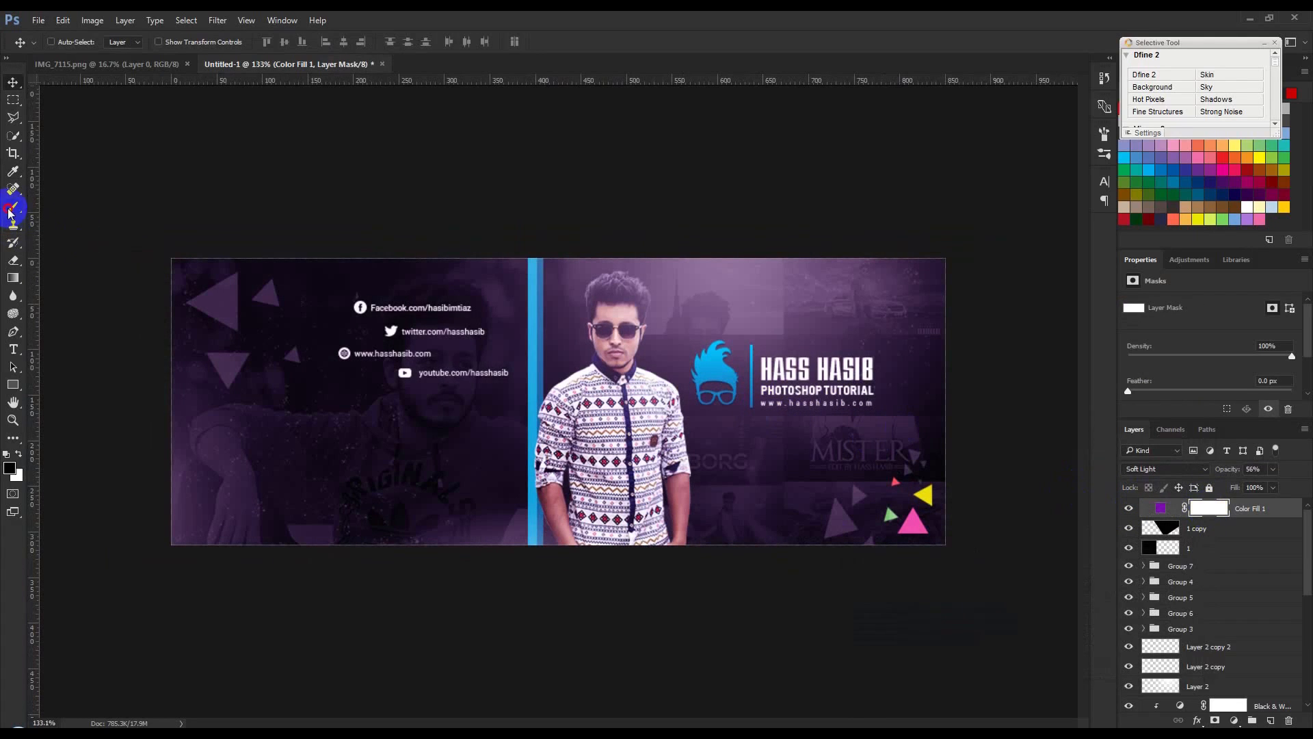
{"action": "left_click", "coordinate": [655, 391]}
{"action": "left_click", "coordinate": [378, 401]}
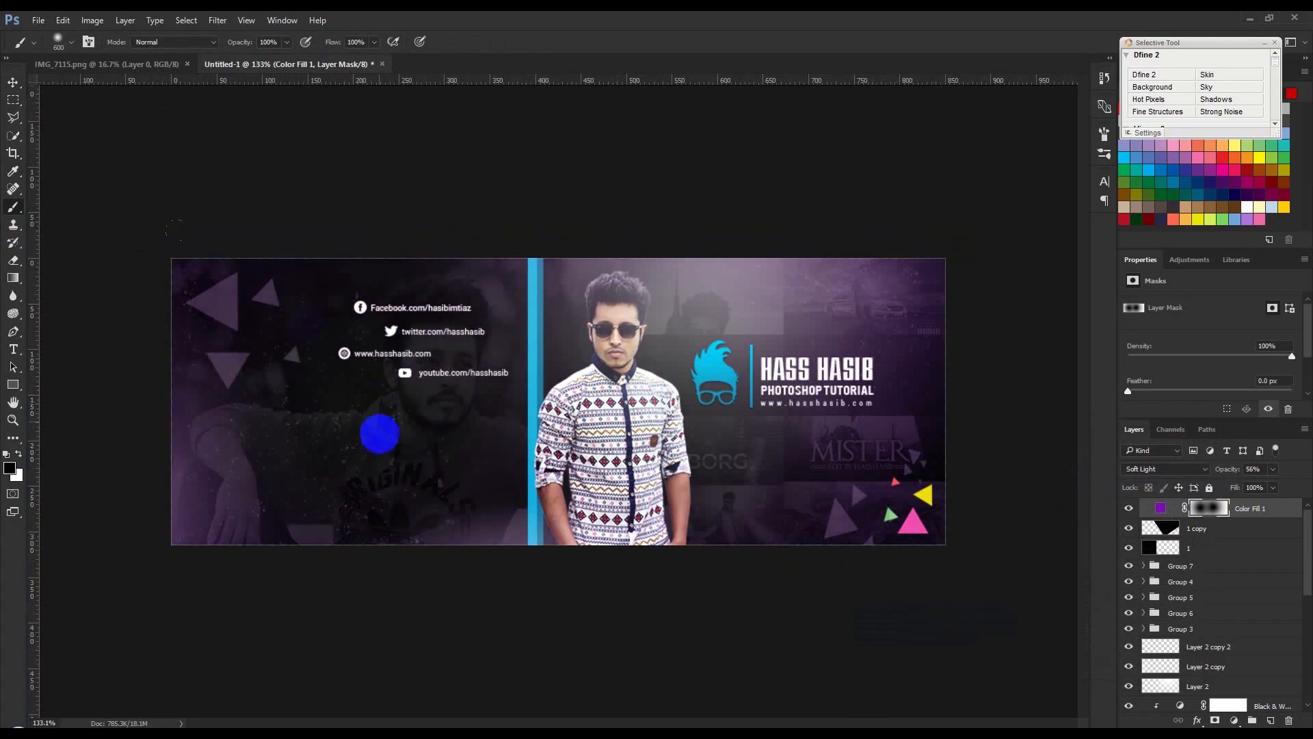
{"action": "left_click", "coordinate": [683, 518]}
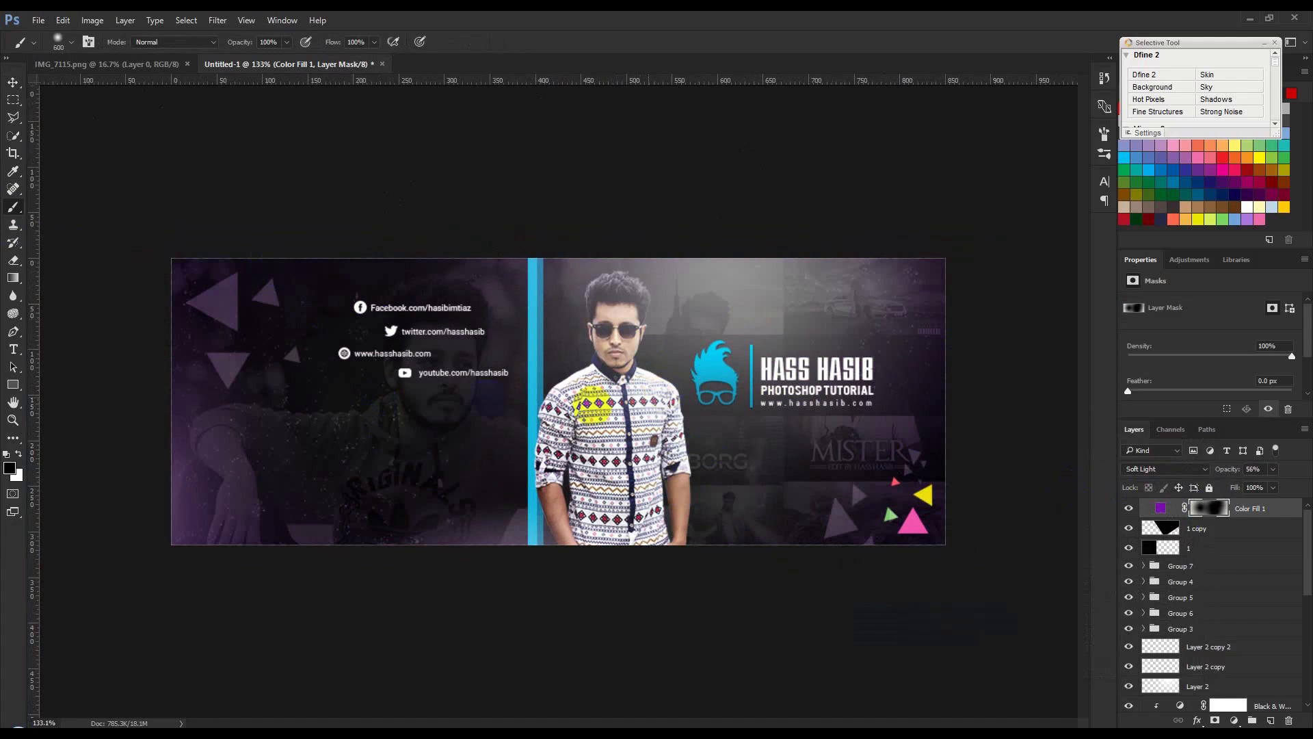
{"action": "left_click", "coordinate": [388, 477]}
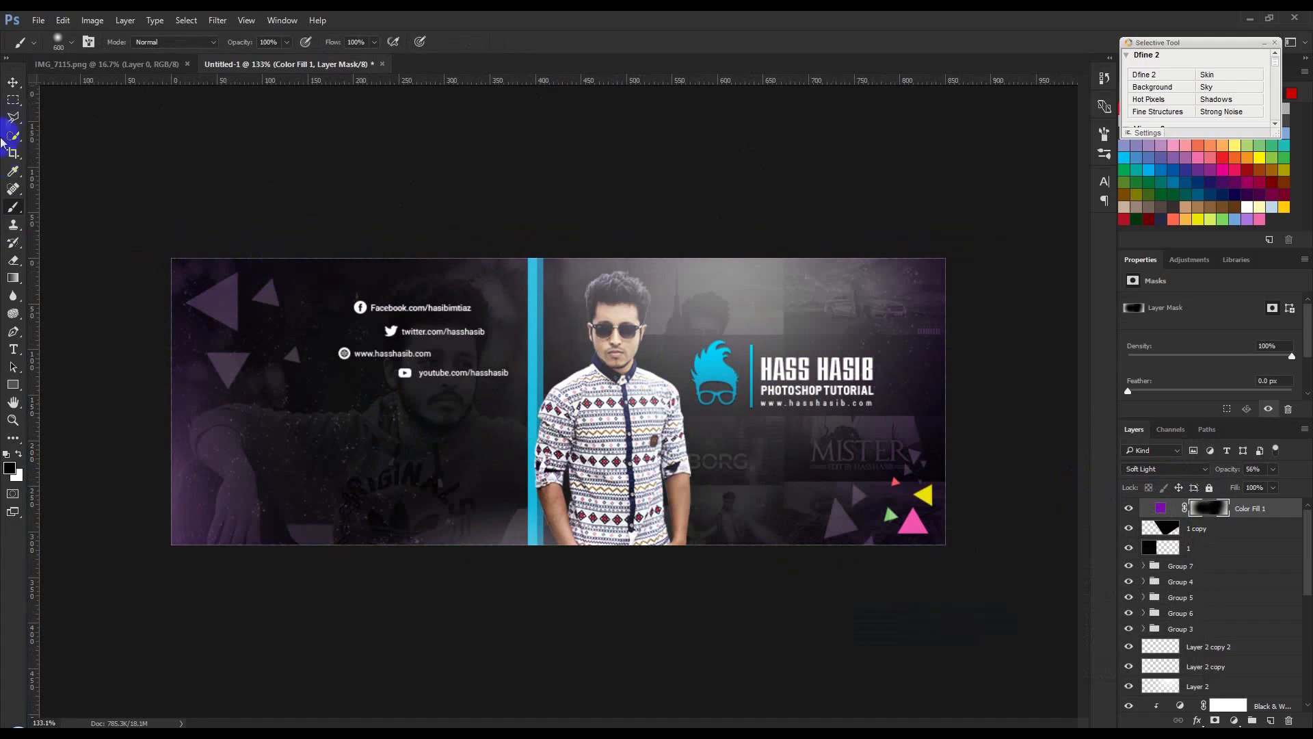
{"action": "left_click", "coordinate": [730, 294]}
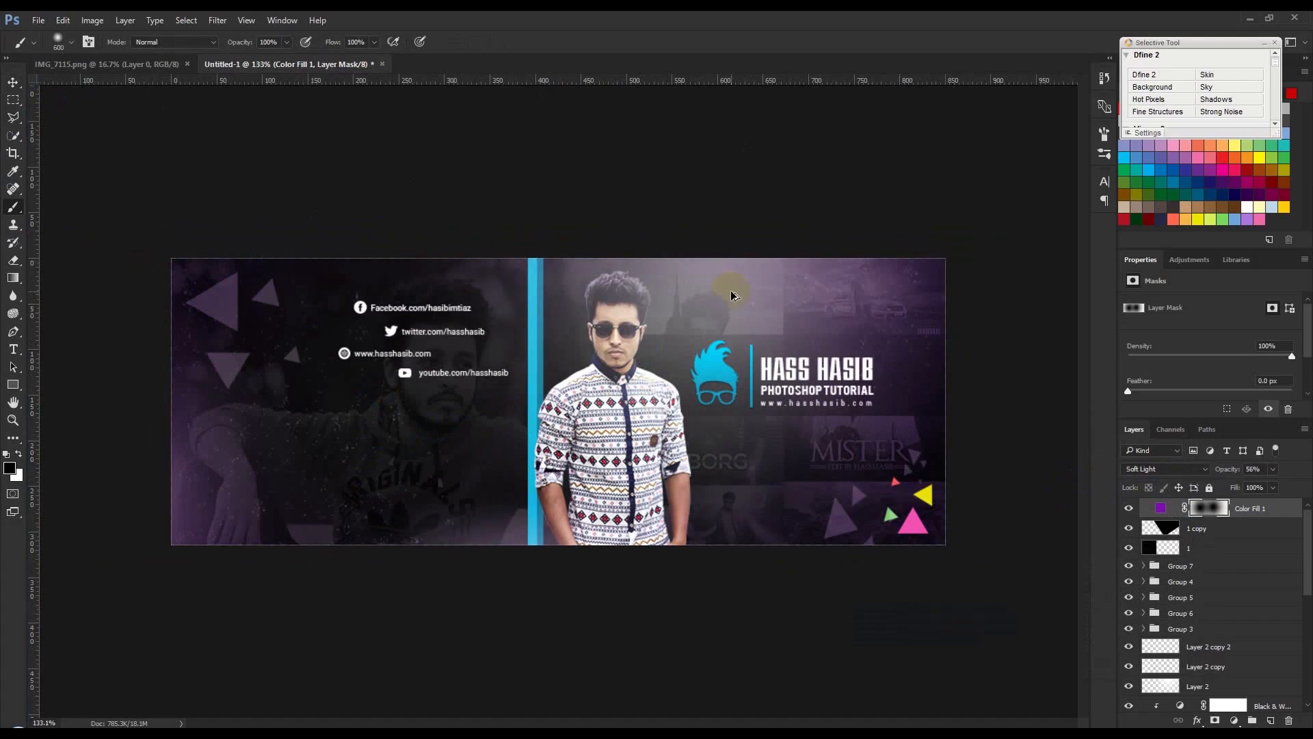
{"action": "key", "text": "ctrl+BackSpace"}
{"action": "left_click", "coordinate": [633, 349]}
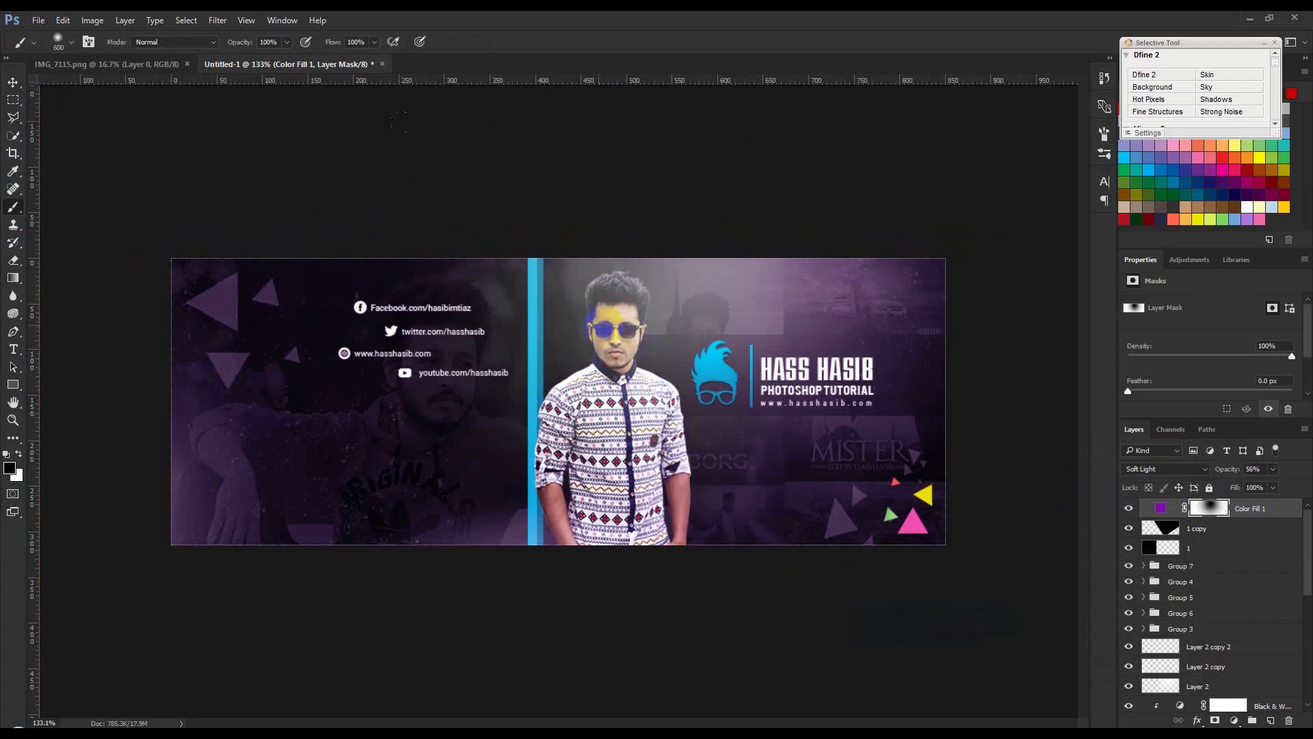
{"action": "key", "text": "ctrl+BackSpace"}
- Paint black on the fill layer's mask over the social addresses, the man and the lower-right area with a large soft brush
{"action": "mouse_move", "coordinate": [793, 457]}
{"action": "left_mouse_down"}
{"action": "mouse_move", "coordinate": [791, 536]}
{"action": "mouse_move", "coordinate": [281, 539]}
{"action": "mouse_move", "coordinate": [366, 308]}
{"action": "left_mouse_up"}
{"action": "key", "text": "ctrl+z"}
{"action": "left_click", "coordinate": [384, 333]}
{"action": "left_click", "coordinate": [13, 82]}
{"action": "scroll", "coordinate": [352, 257], "scroll_direction": "up", "scroll_amount": 1}
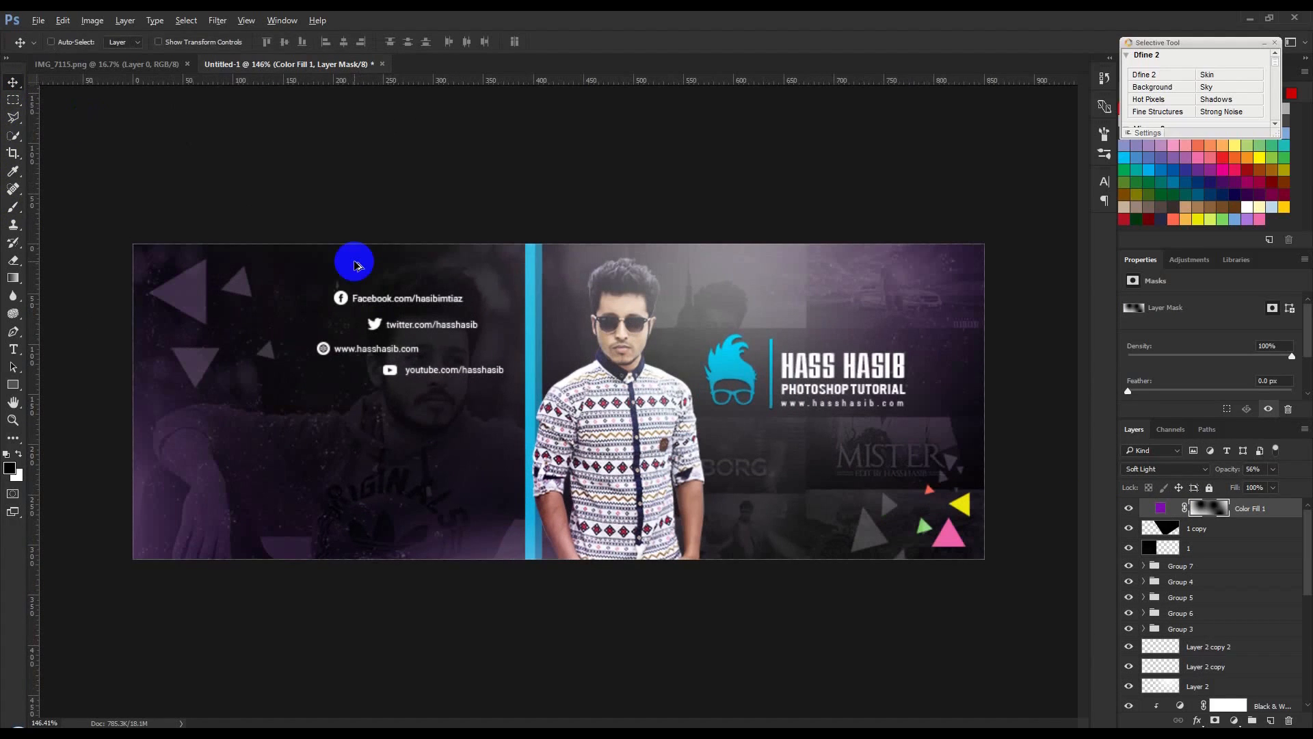
- Close the IMG_7115.png document and switch to the browser's YouTube banner size search results
{"action": "left_click", "coordinate": [187, 64]}
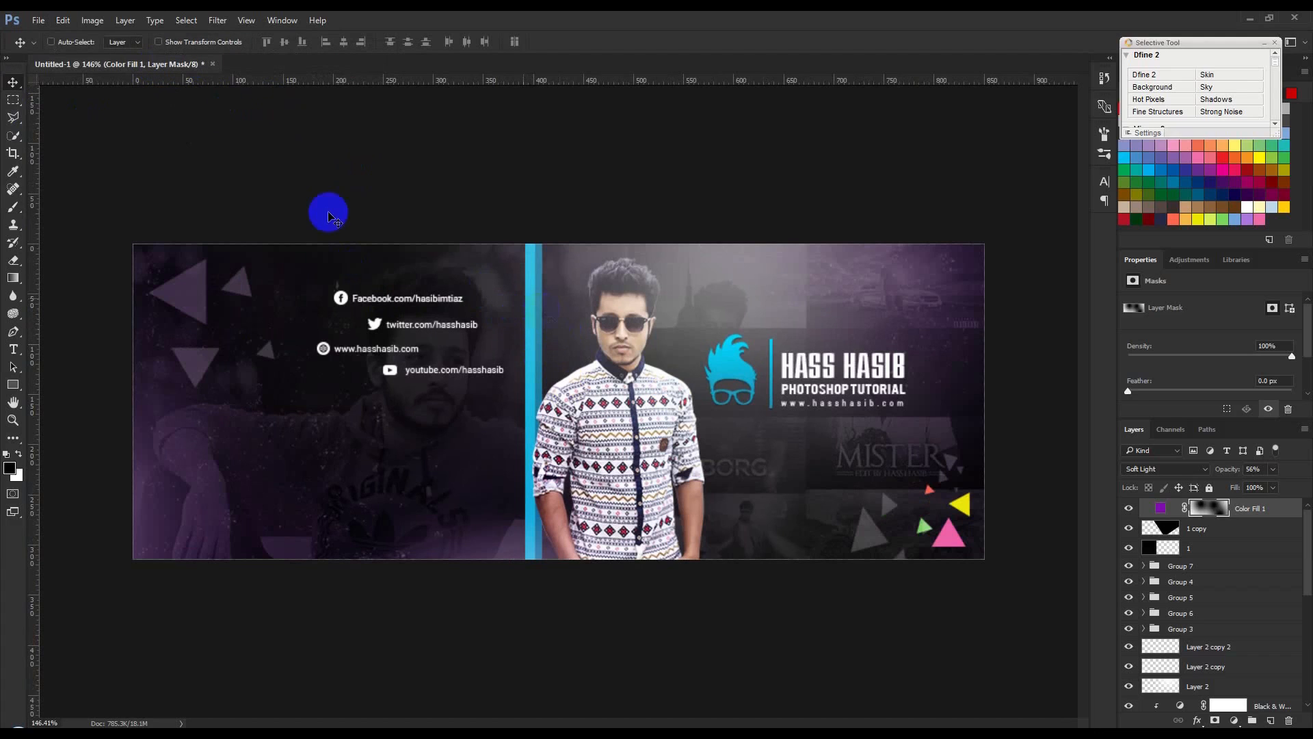
{"action": "scroll", "coordinate": [619, 396], "scroll_direction": "down", "scroll_amount": 1}
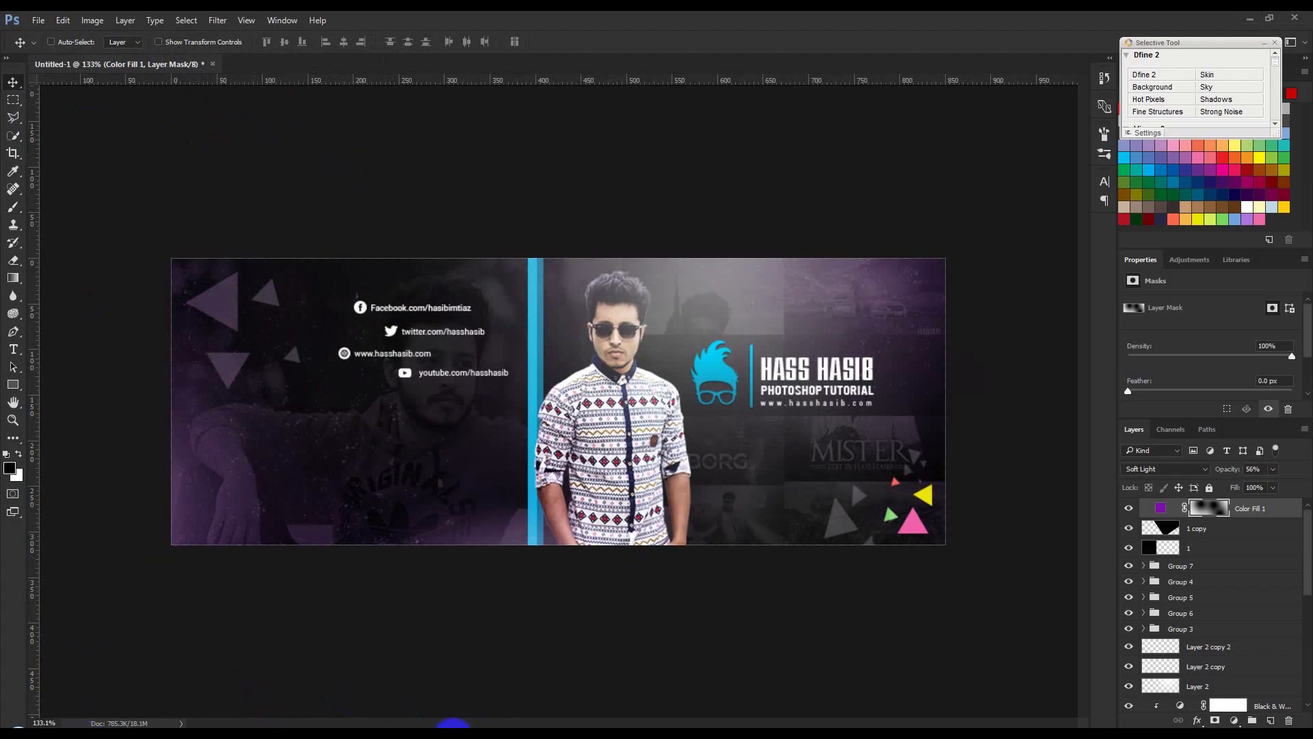
{"action": "left_click", "coordinate": [377, 725]}
{"action": "left_click", "coordinate": [260, 22]}
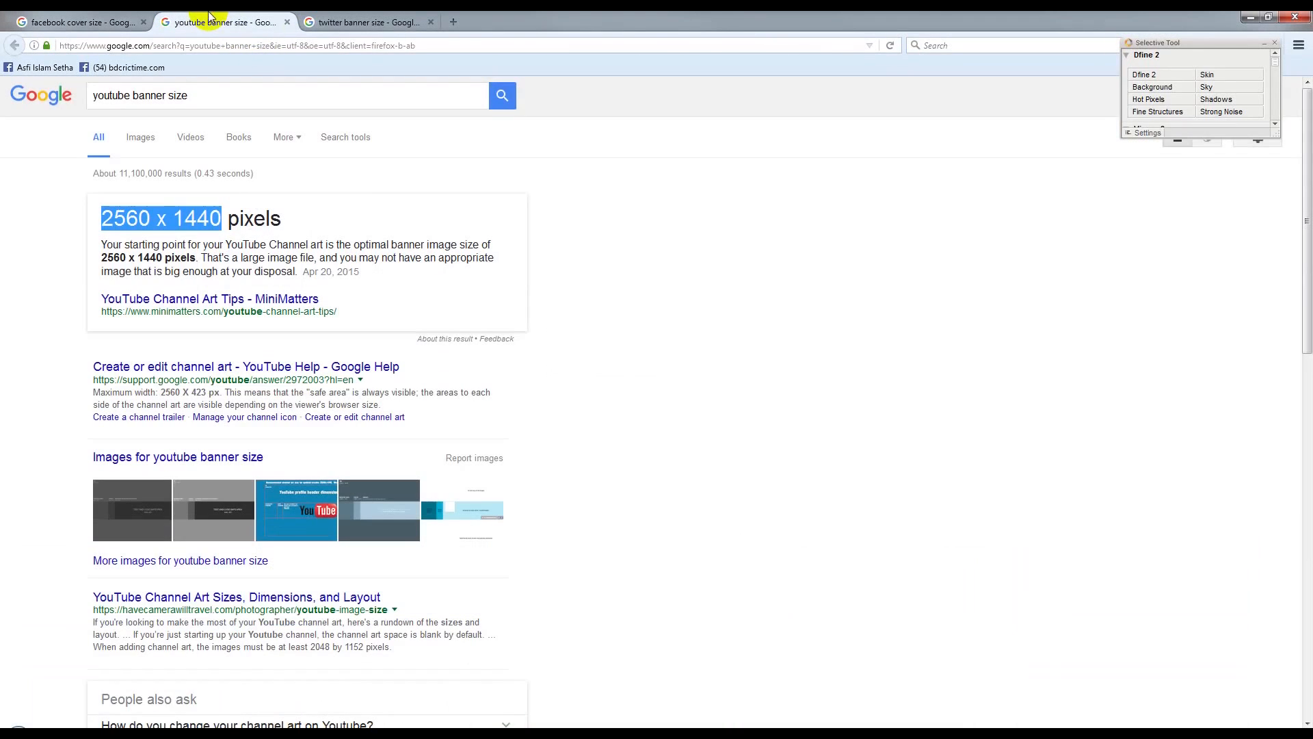
- Find the 2560 x 1440 YouTube channel art template among the image results and open it at full size
{"action": "left_click", "coordinate": [137, 138]}
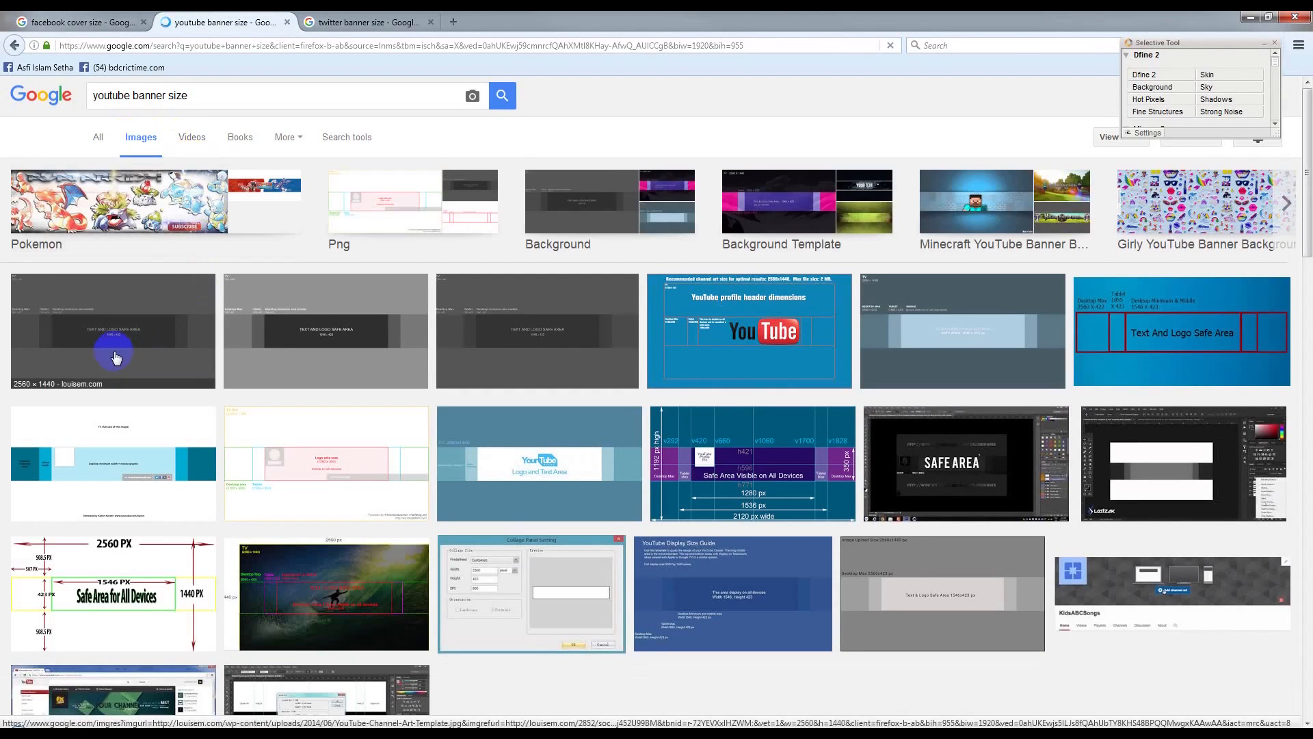
{"action": "left_click", "coordinate": [109, 346]}
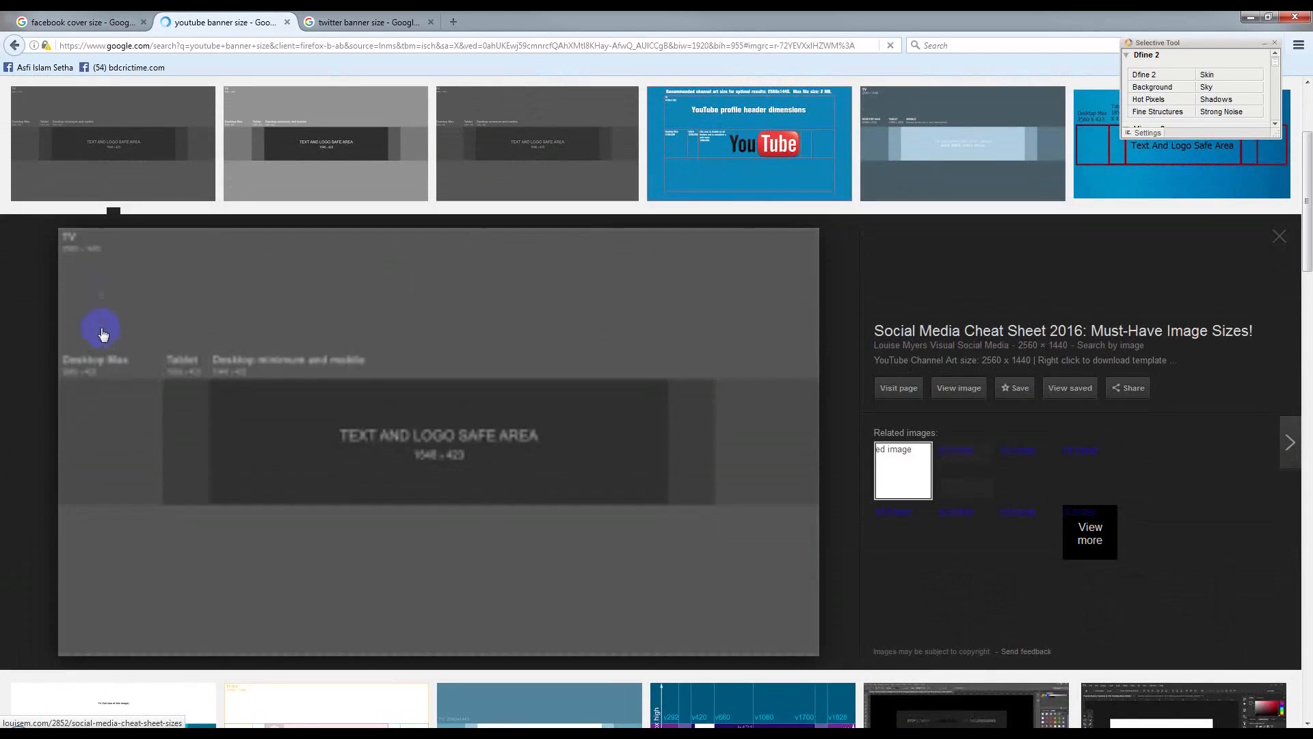
{"action": "left_click", "coordinate": [952, 402]}
{"action": "left_click", "coordinate": [421, 28]}
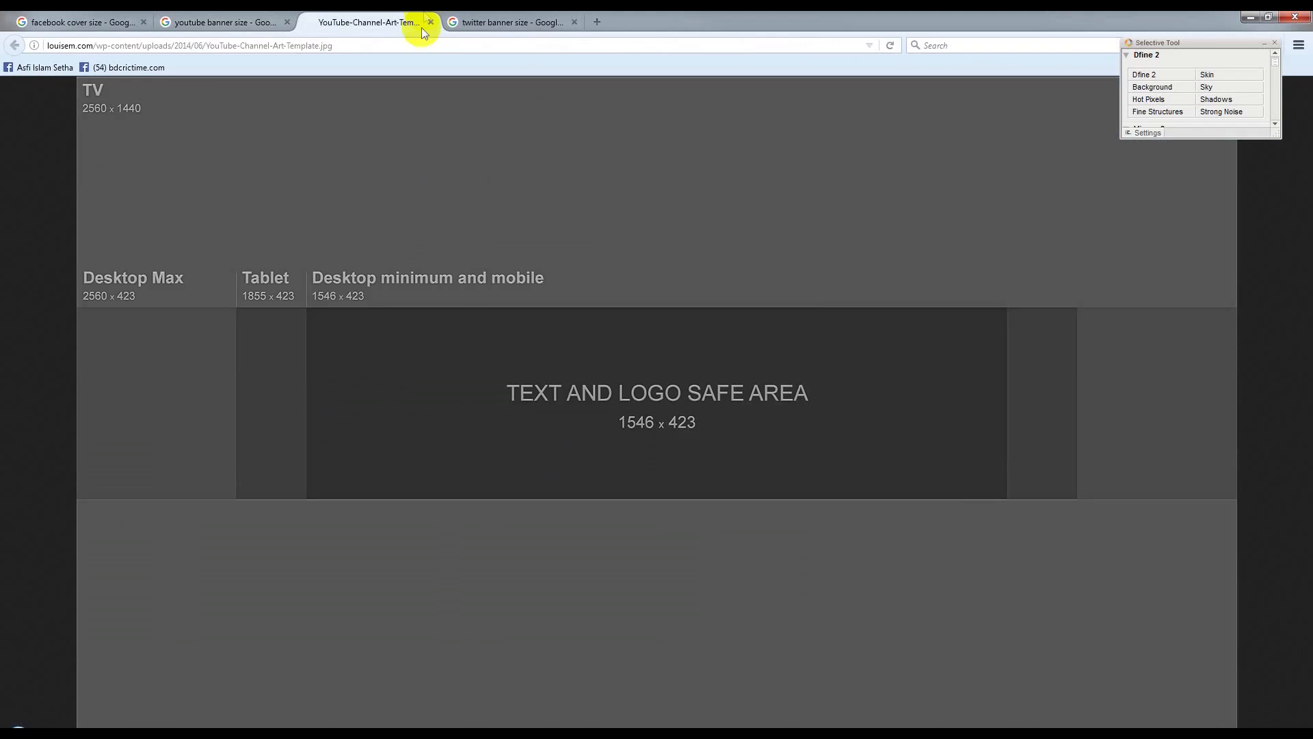
- Save the template image to the Desktop as YouTube-Channel-Art-Template in JPEG format
{"action": "right_click", "coordinate": [407, 230]}
{"action": "left_click", "coordinate": [426, 260]}
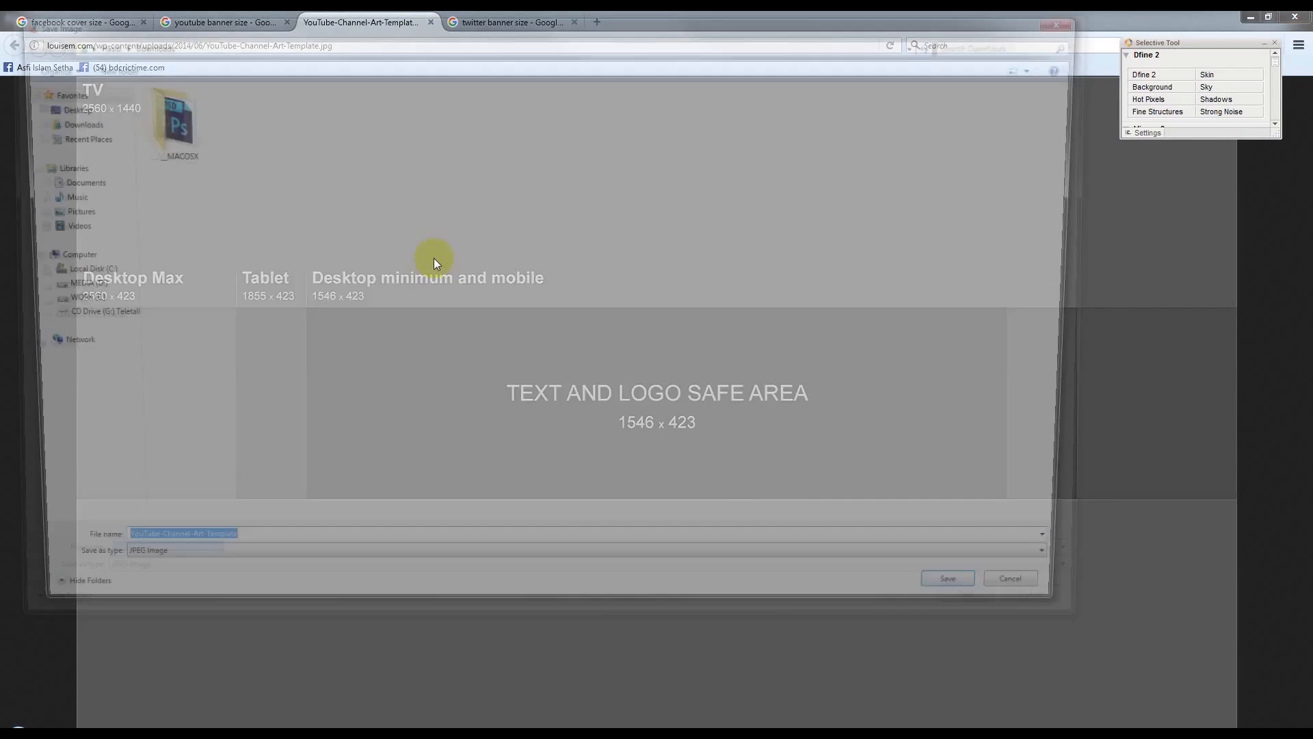
{"action": "left_click", "coordinate": [55, 106]}
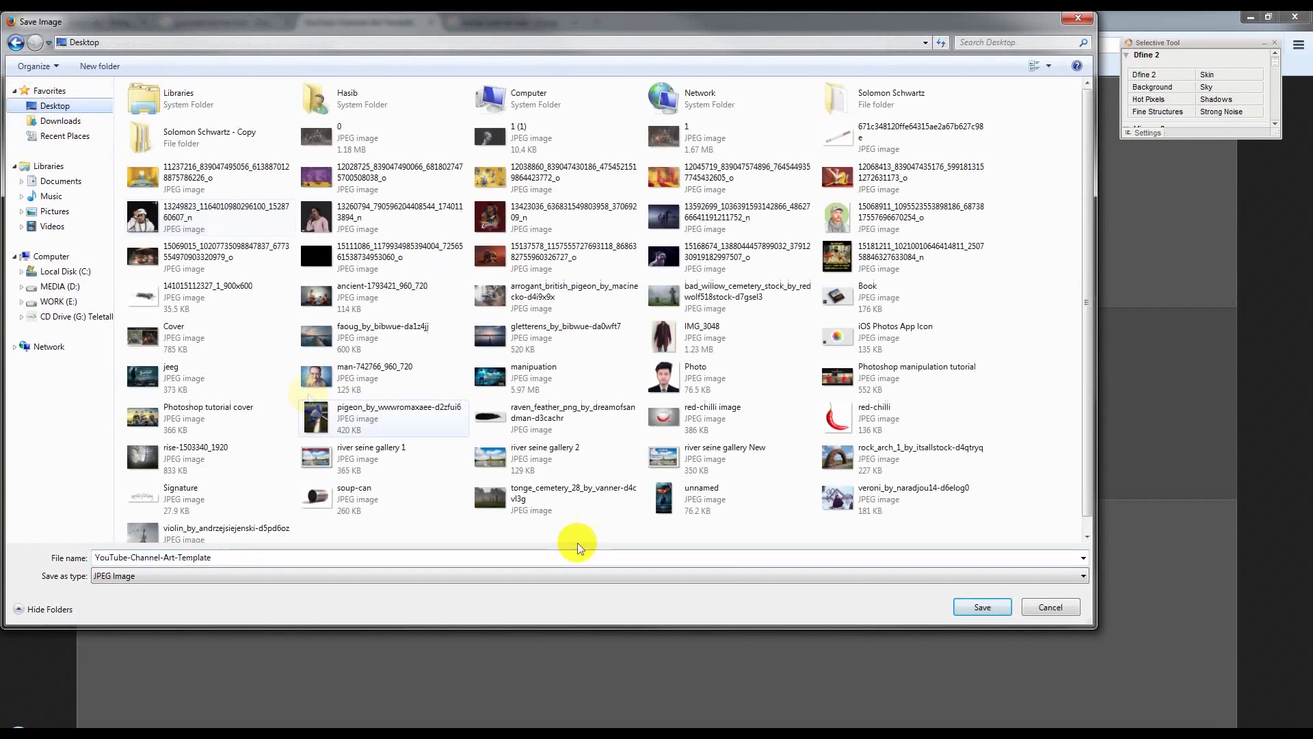
{"action": "left_click", "coordinate": [973, 605]}
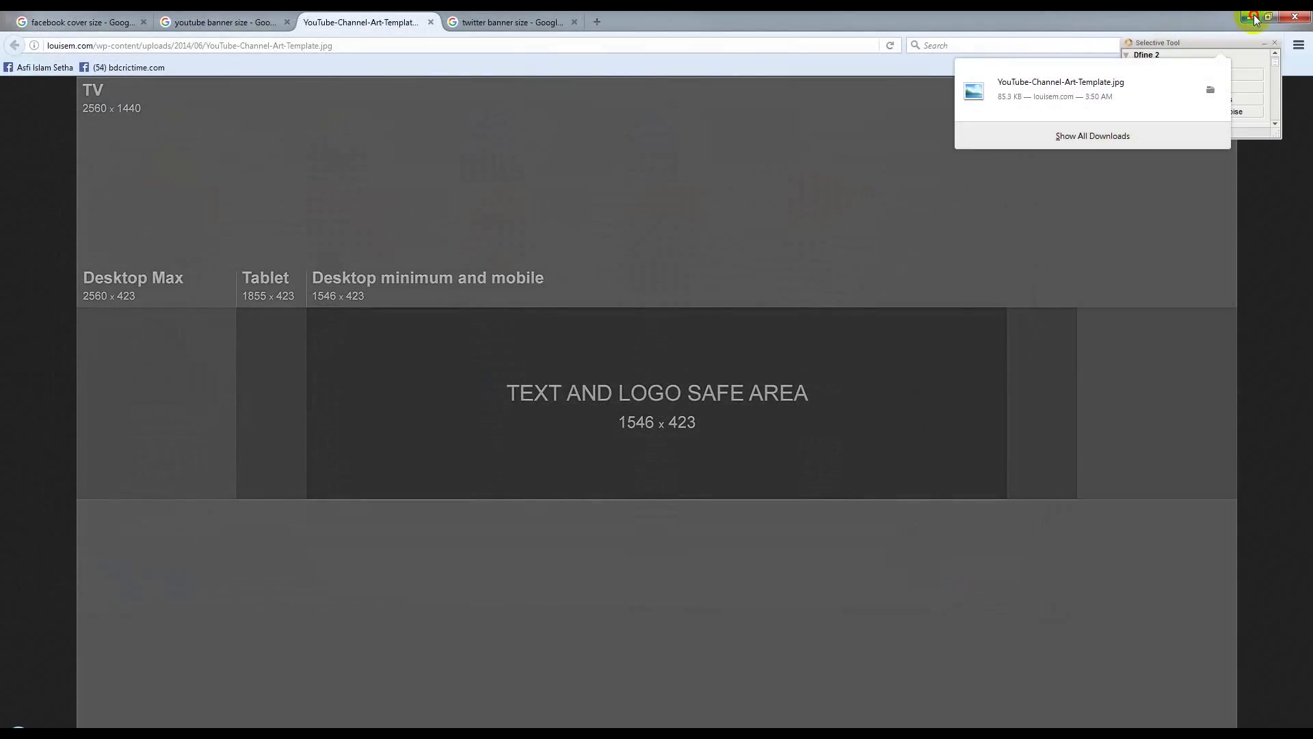
- Leave the browser and open YouTube-Channel-Art-Template.jpg in Photoshop
{"action": "left_click", "coordinate": [1255, 18]}
{"action": "left_click", "coordinate": [1254, 18]}
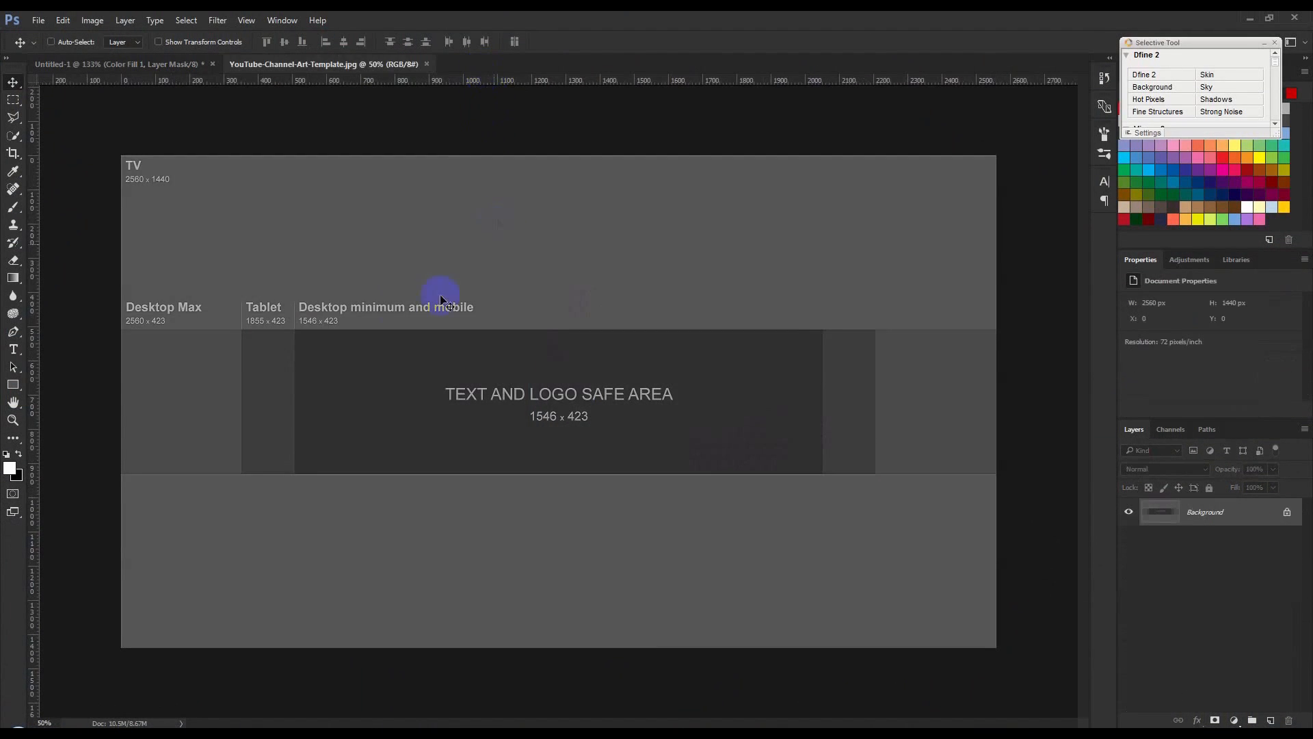
{"action": "scroll", "coordinate": [424, 306], "scroll_direction": "up", "scroll_amount": 1}
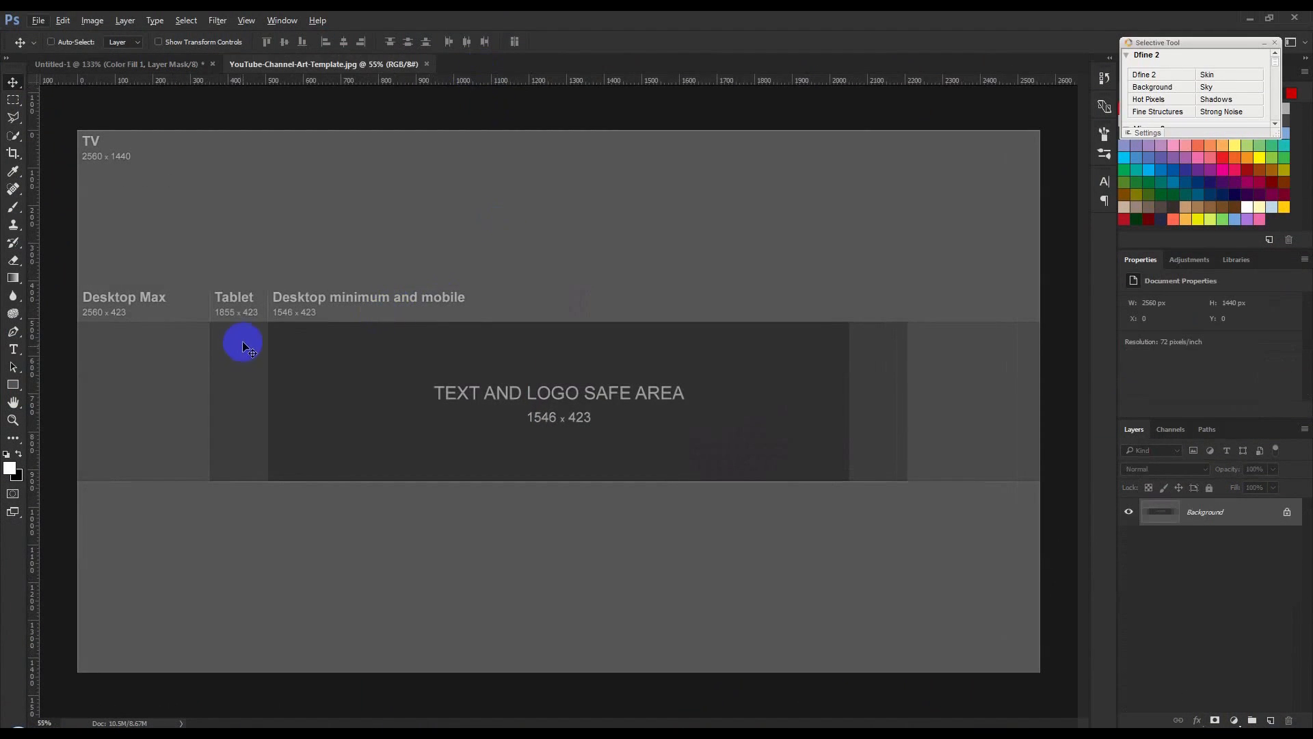
- Draw a white rectangle about 2562 x 424 px over the template's full-width Desktop Max band
{"action": "left_click", "coordinate": [13, 100]}
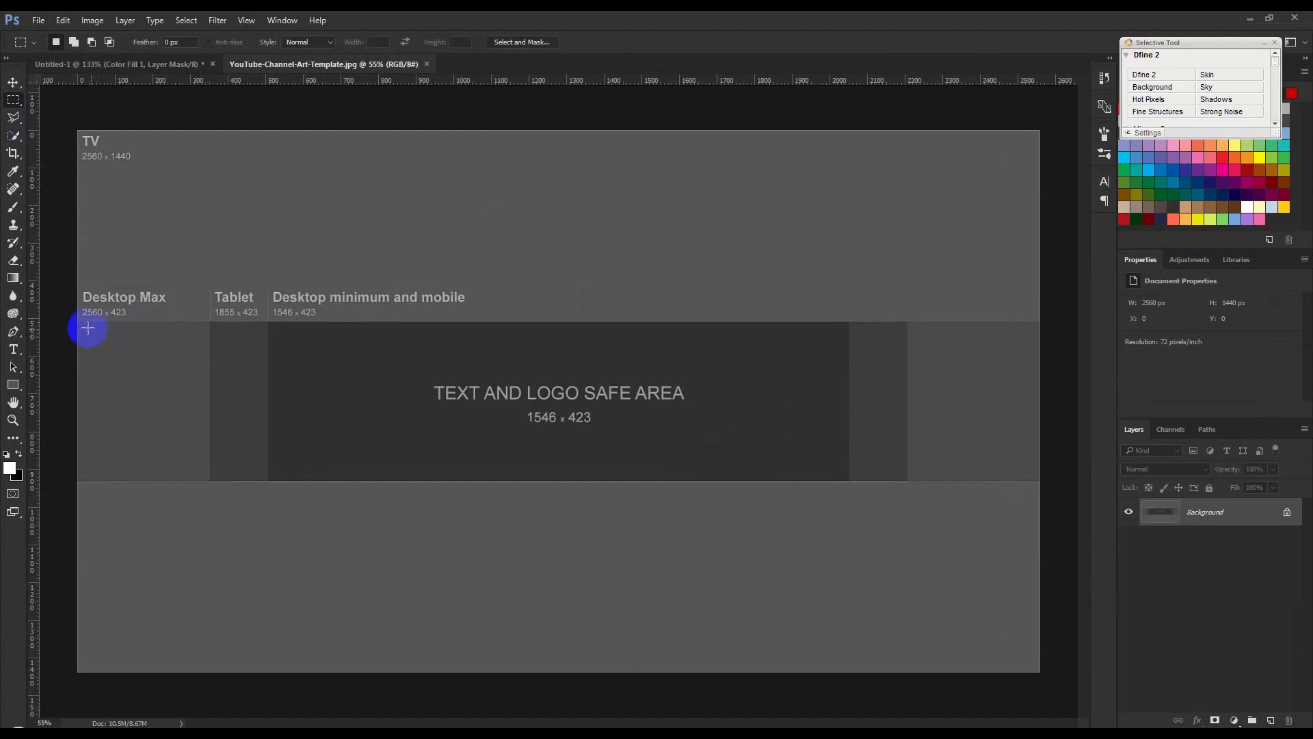
{"action": "left_click_drag", "start_coordinate": [78, 321], "coordinate": [1046, 480]}
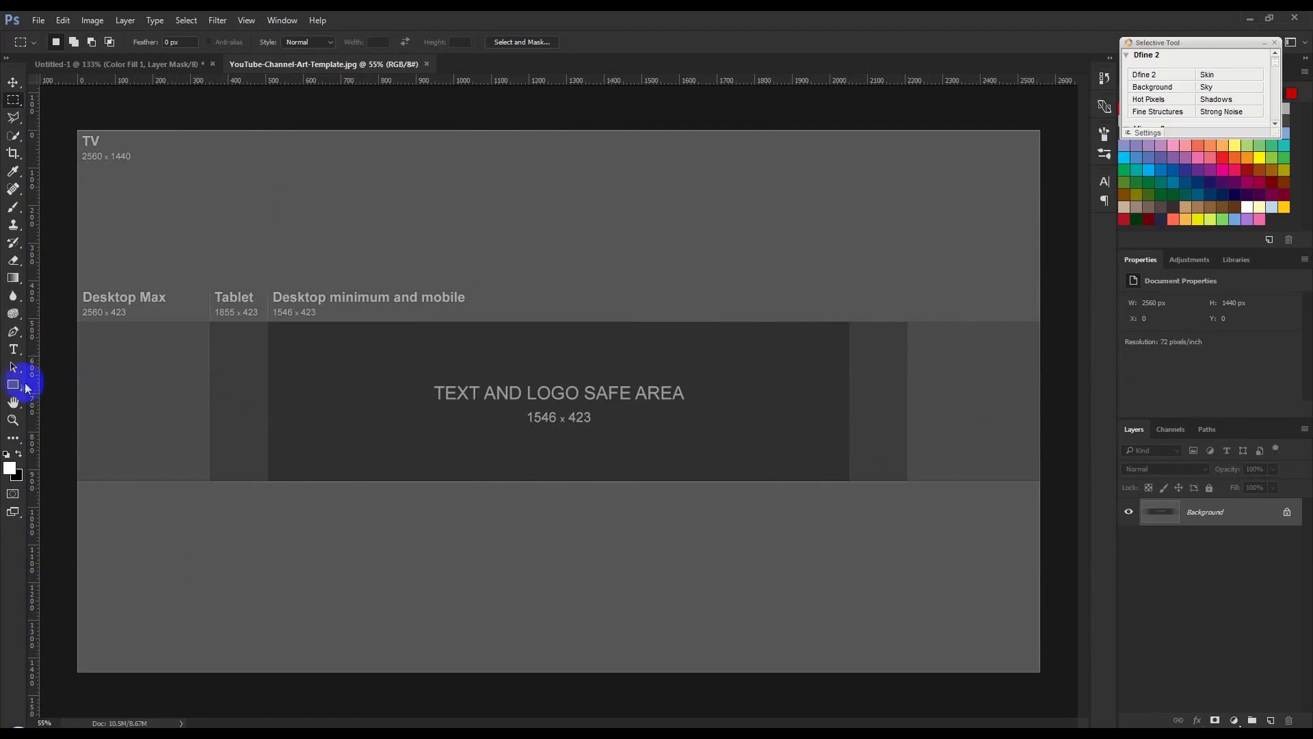
{"action": "left_click", "coordinate": [25, 386]}
{"action": "left_click_drag", "start_coordinate": [77, 322], "coordinate": [1040, 480]}
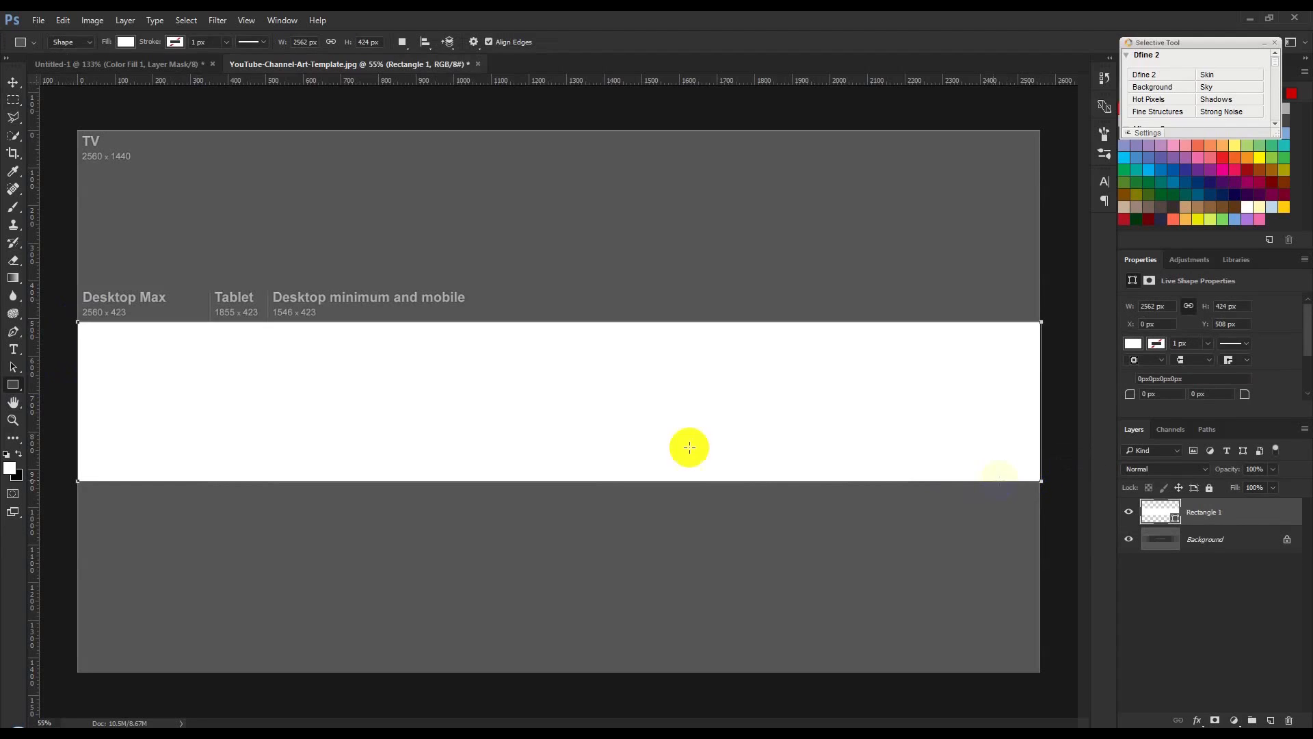
{"action": "left_click", "coordinate": [13, 82]}
- Fill the Background layer with dark grey #252525
{"action": "left_click", "coordinate": [1162, 542]}
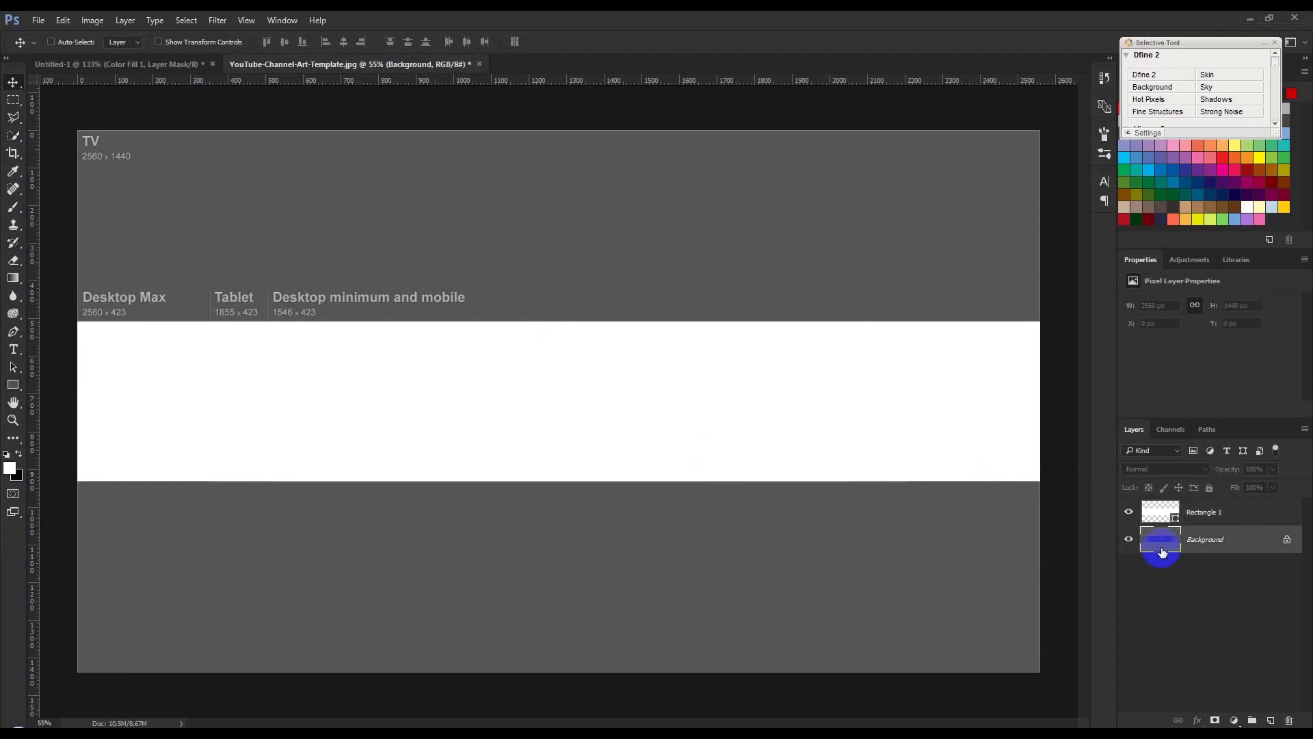
{"action": "key", "text": "ctrl+BackSpace"}
{"action": "left_click", "coordinate": [1235, 145]}
{"action": "left_click", "coordinate": [17, 472]}
{"action": "left_click", "coordinate": [823, 595]}
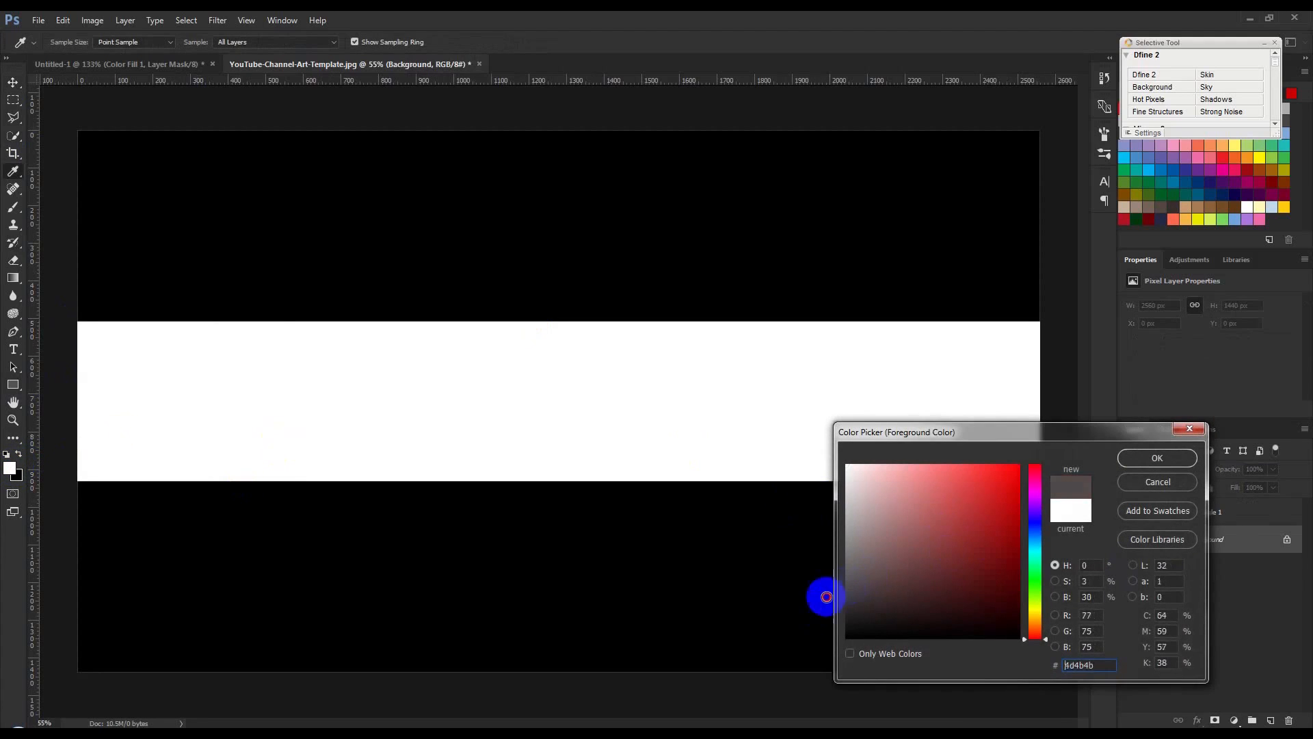
{"action": "left_click", "coordinate": [1186, 463]}
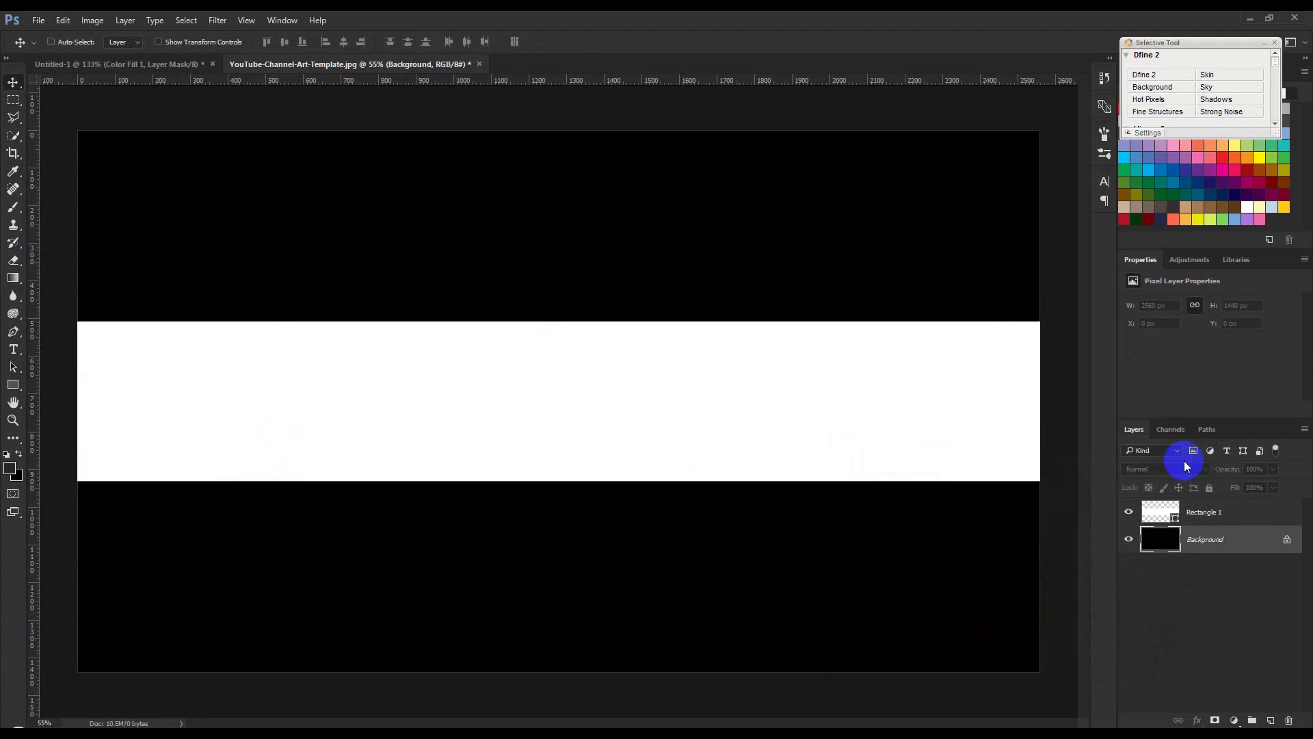
{"action": "key", "text": "alt+BackSpace"}
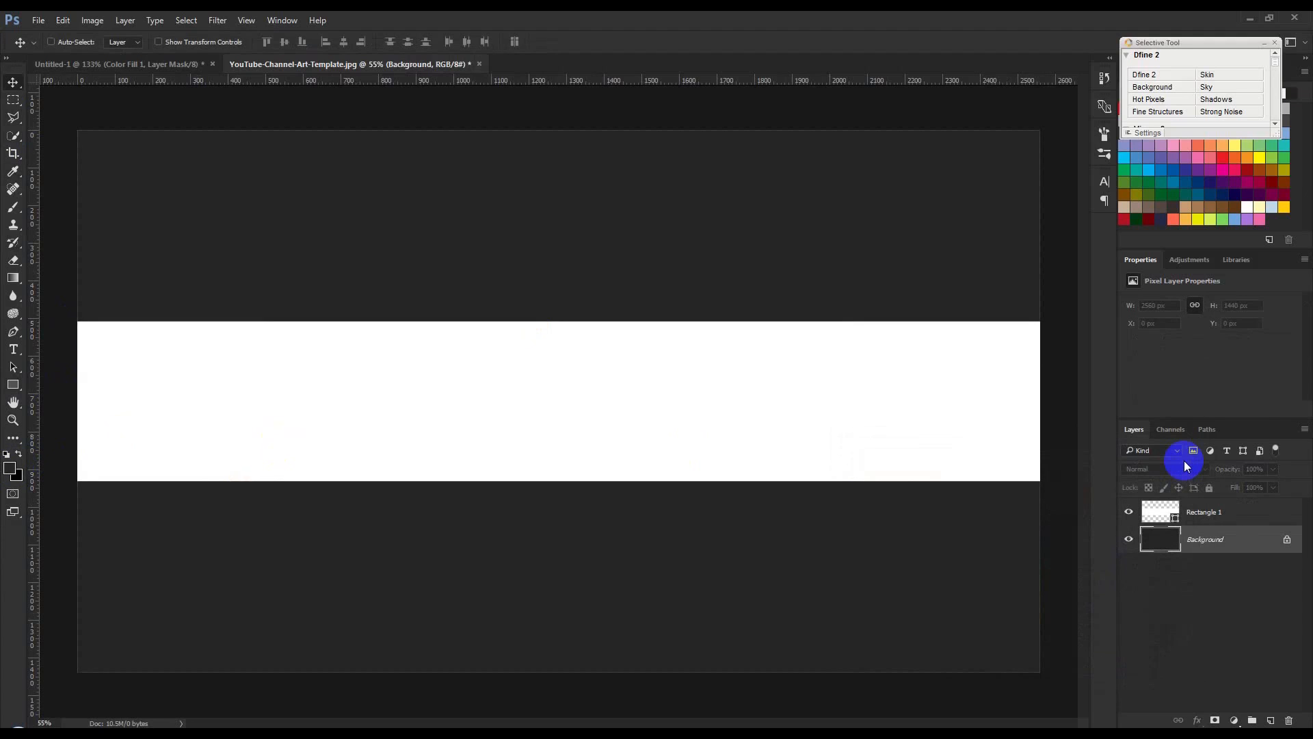
- Recolour the Rectangle 1 band to a medium grey lighter than the background
{"action": "double_click", "coordinate": [1161, 511]}
{"action": "left_click", "coordinate": [675, 221]}
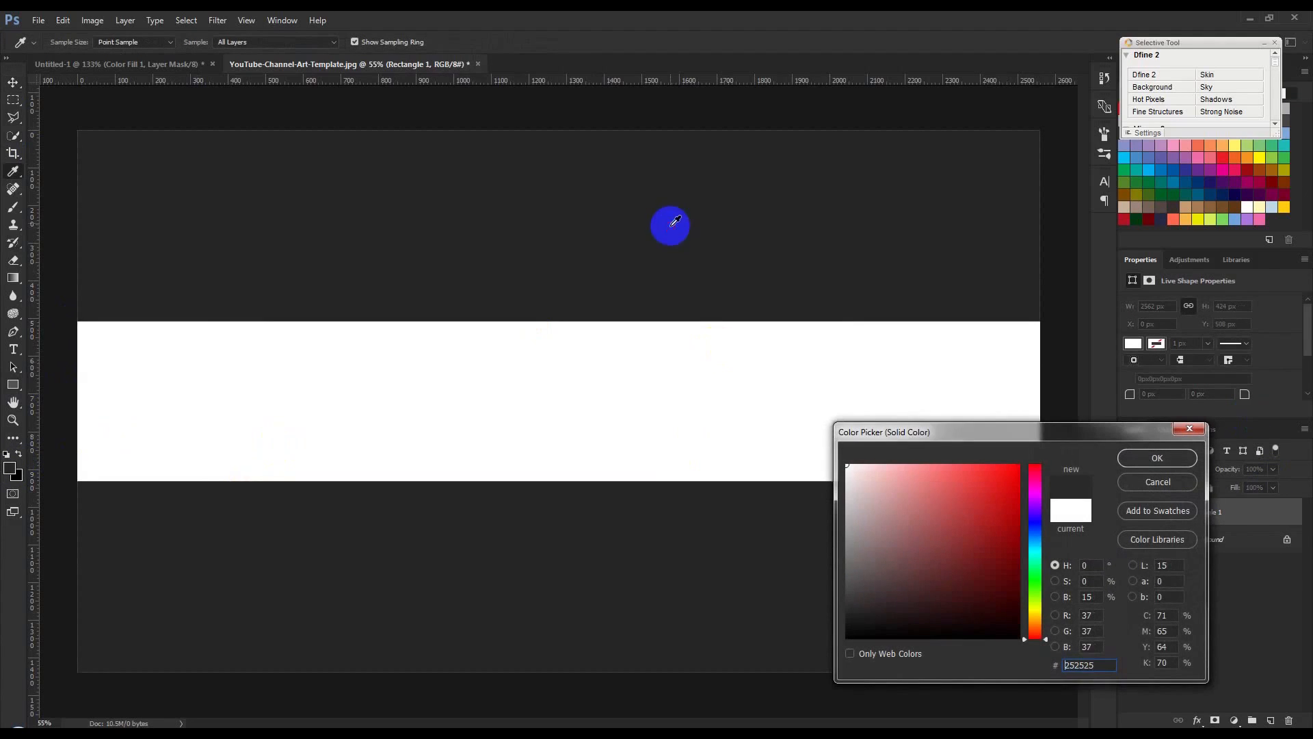
{"action": "left_click_drag", "start_coordinate": [921, 498], "coordinate": [792, 578]}
{"action": "left_click", "coordinate": [1140, 474]}
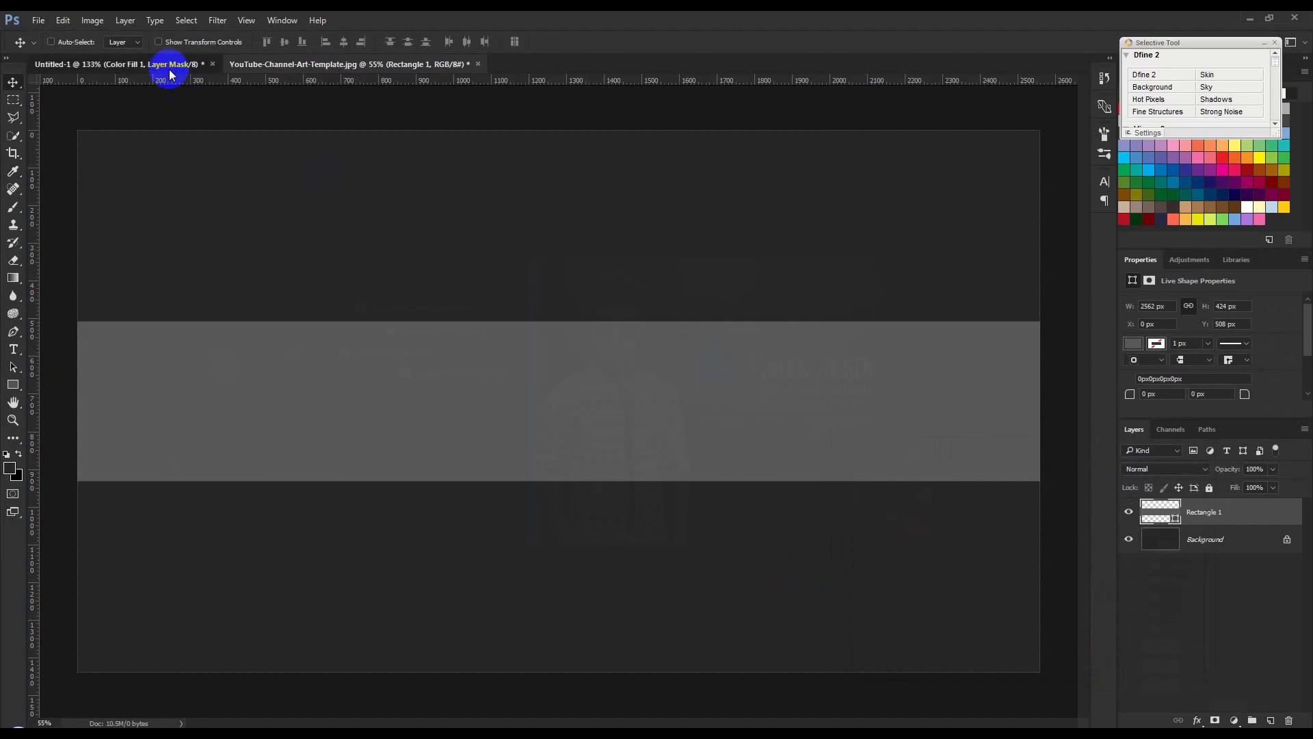
- Group every Untitled-1 layer above the Background and move the group into the YouTube-Channel-Art-Template document
{"action": "left_click", "coordinate": [170, 66]}
{"action": "scroll", "coordinate": [1205, 509], "scroll_direction": "down", "scroll_amount": 10}
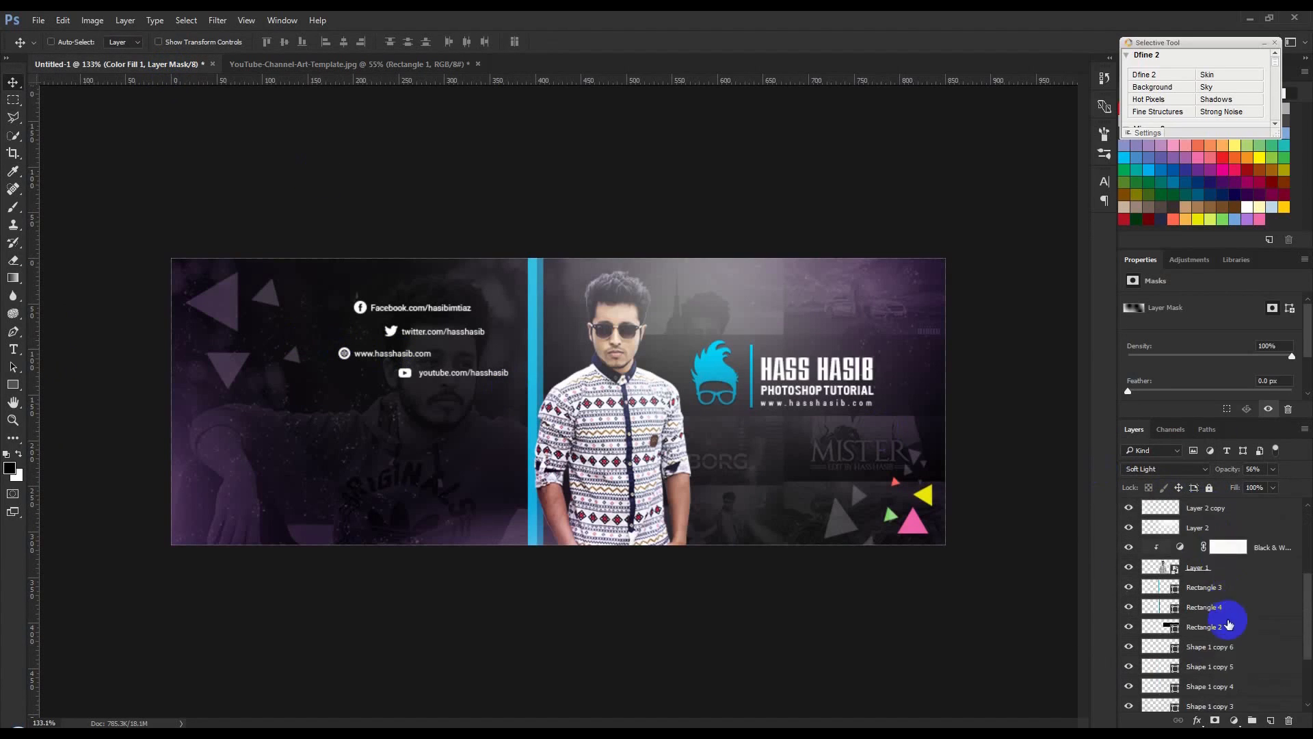
{"action": "left_click", "coordinate": [1211, 682], "text": "shift"}
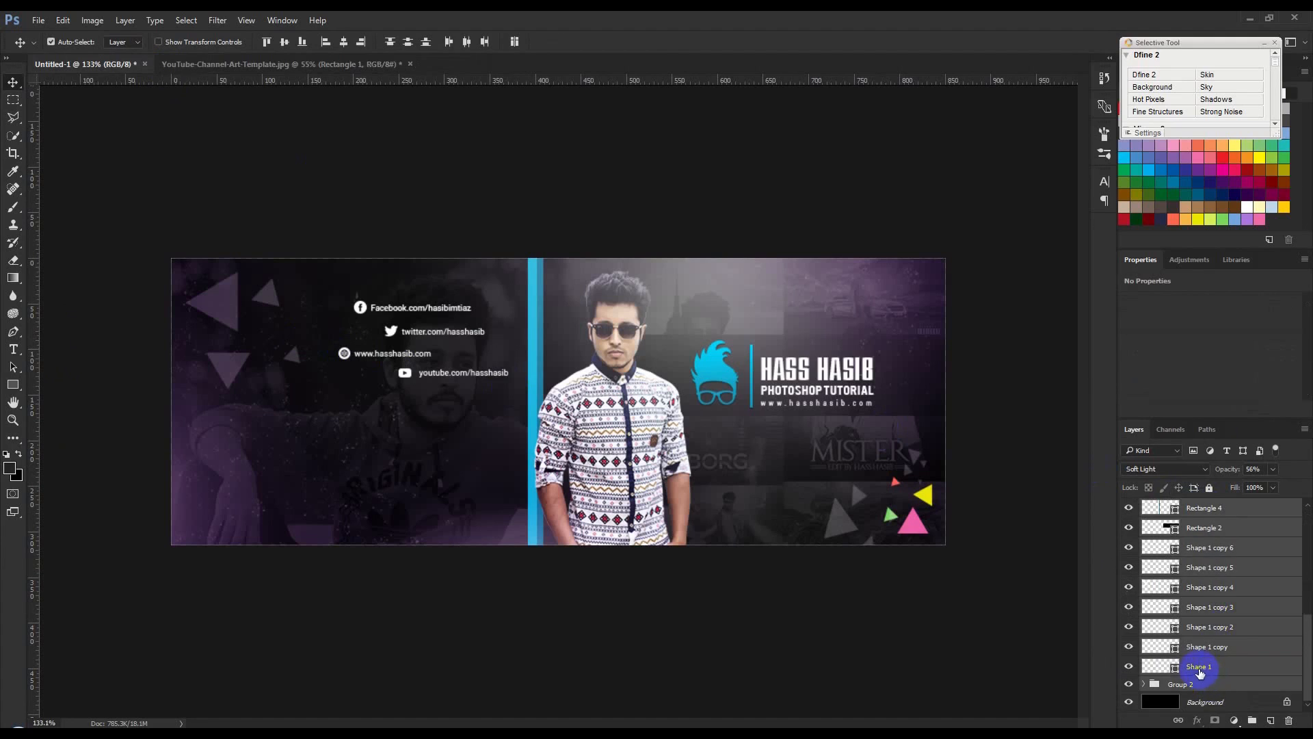
{"action": "key", "text": "ctrl+g"}
{"action": "mouse_move", "coordinate": [579, 412]}
{"action": "left_mouse_down"}
{"action": "mouse_move", "coordinate": [460, 167]}
{"action": "mouse_move", "coordinate": [372, 65]}
{"action": "mouse_move", "coordinate": [594, 412]}
{"action": "left_mouse_up"}
{"action": "scroll", "coordinate": [594, 412], "scroll_direction": "up", "scroll_amount": 1}
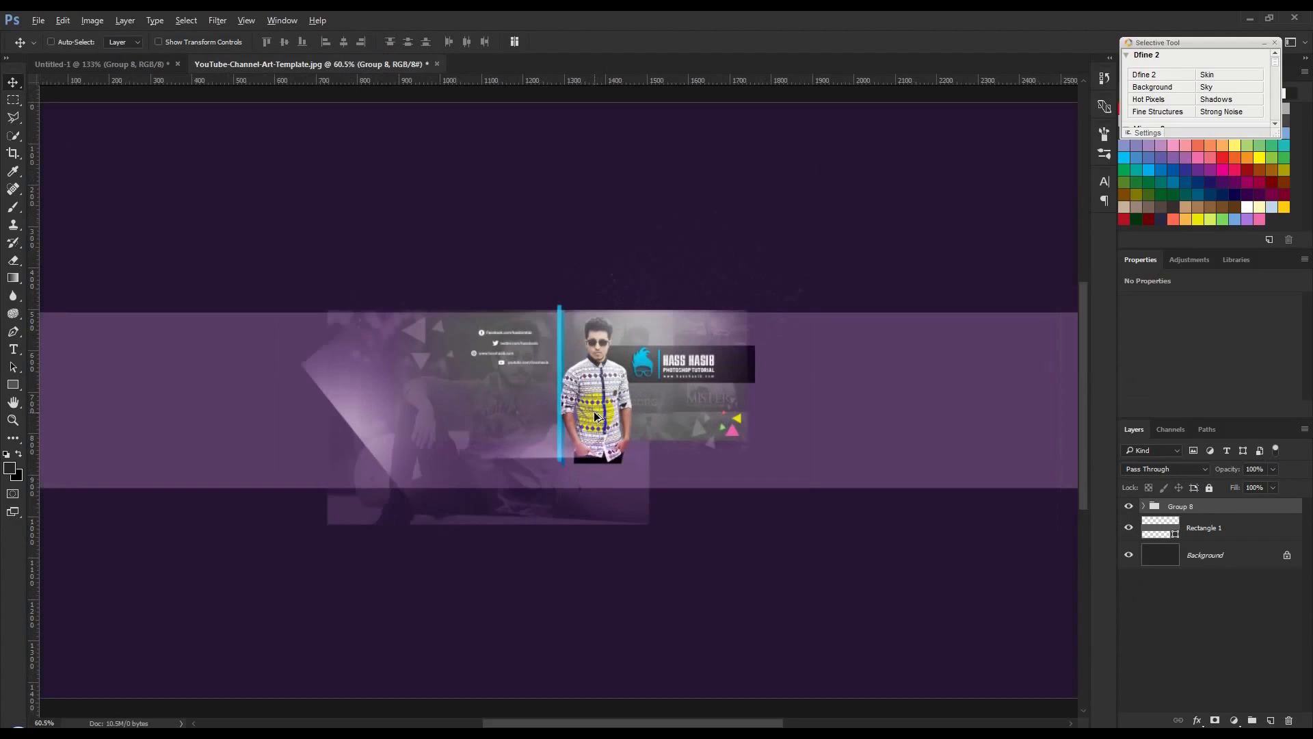
- Scale the imported group to about 126% and position the banner artwork over the middle of the horizontal band
{"action": "scroll", "coordinate": [545, 418], "scroll_direction": "down", "scroll_amount": 2}
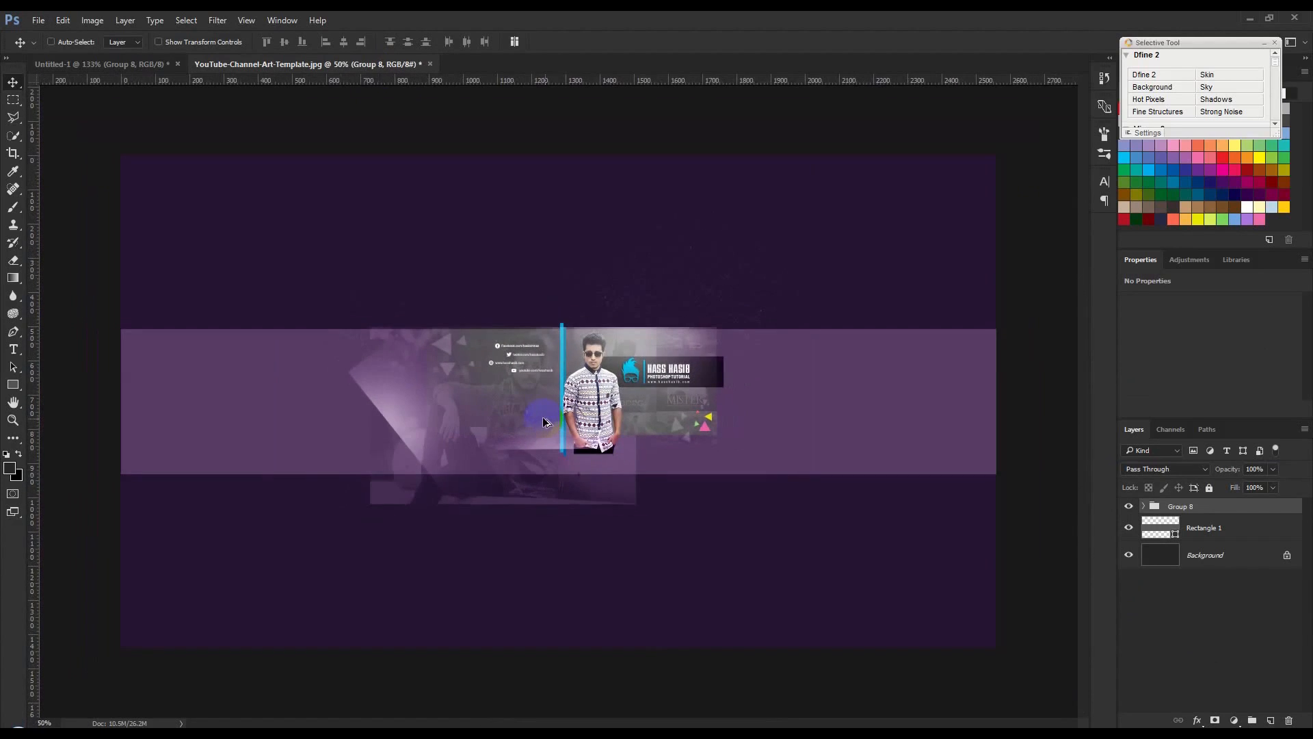
{"action": "scroll", "coordinate": [543, 418], "scroll_direction": "up", "scroll_amount": 3}
{"action": "key", "text": "ctrl+t"}
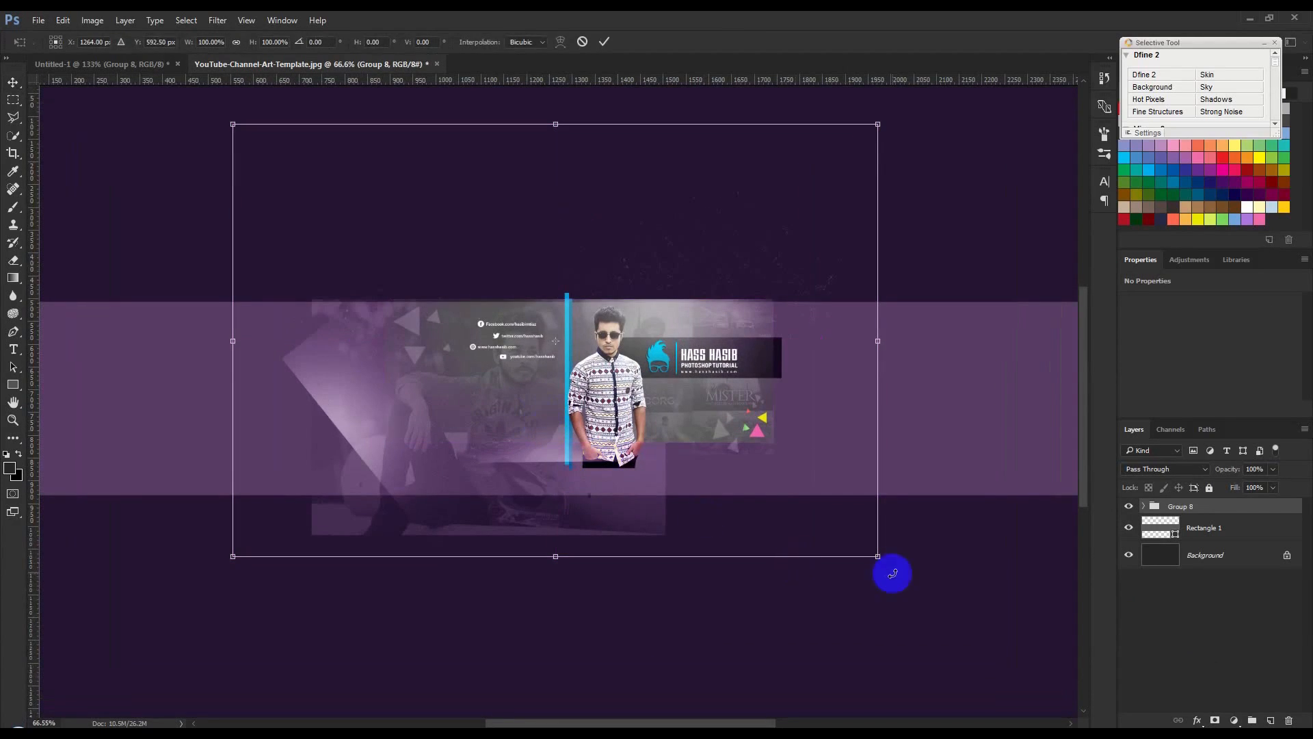
{"action": "left_click_drag", "start_coordinate": [877, 557], "coordinate": [964, 614]}
{"action": "left_click_drag", "start_coordinate": [830, 495], "coordinate": [814, 503]}
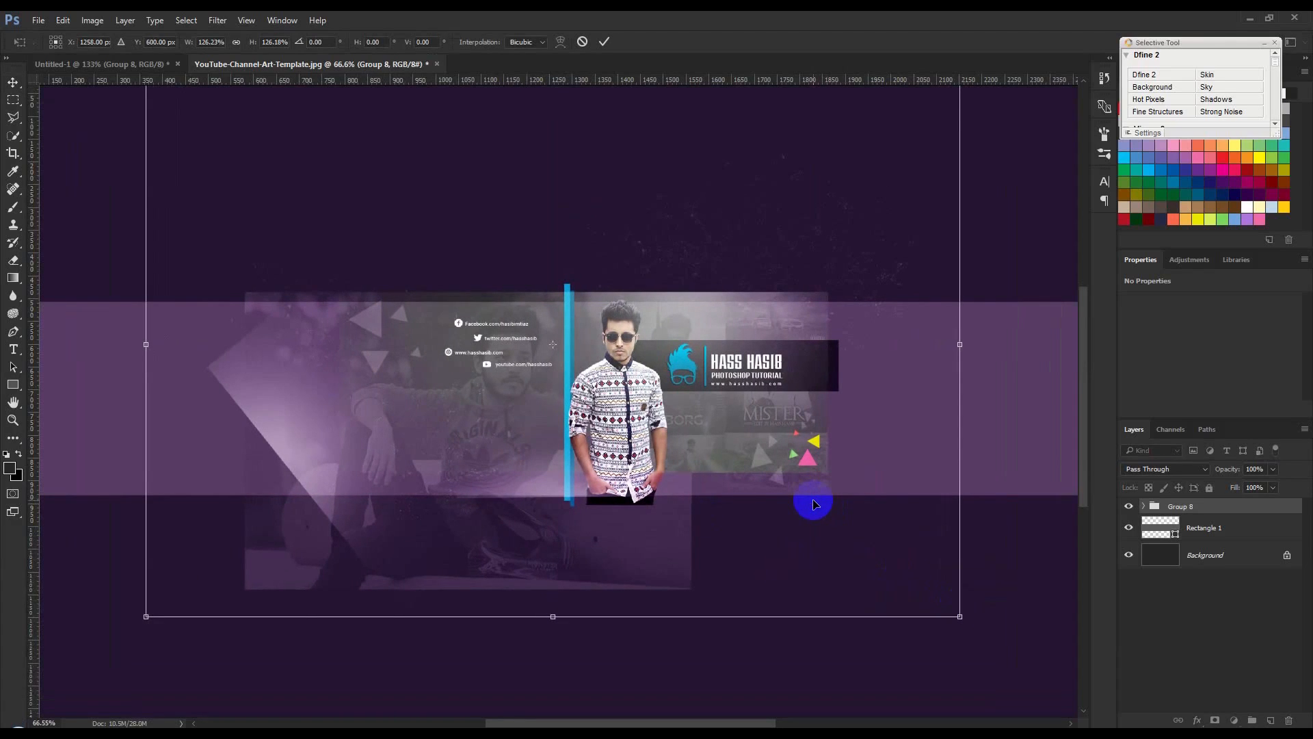
{"action": "key", "text": "Return"}
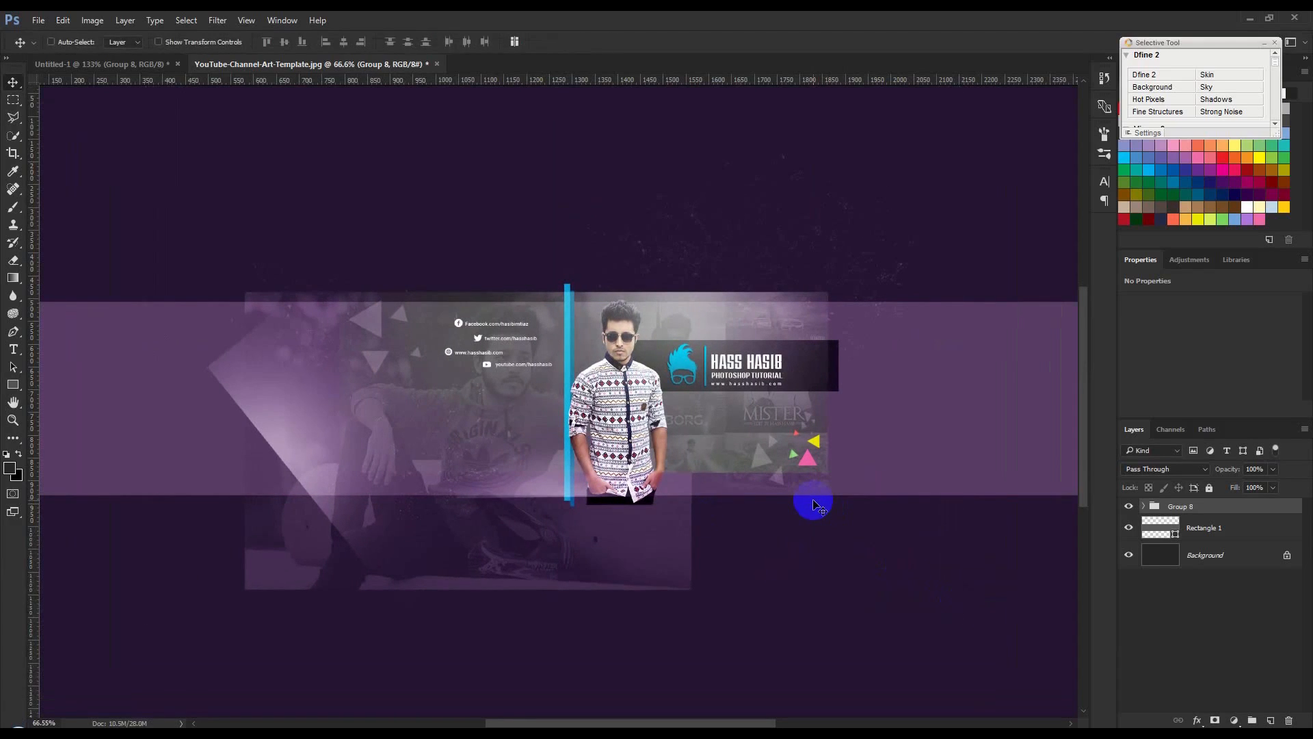
{"action": "key", "text": "Up"}
{"action": "key", "text": "Up"}
{"action": "key", "text": "Up"}
{"action": "key", "text": "Up"}
{"action": "key", "text": "Up"}
{"action": "key", "text": "Up"}
{"action": "key", "text": "Up"}
{"action": "key", "text": "Up"}
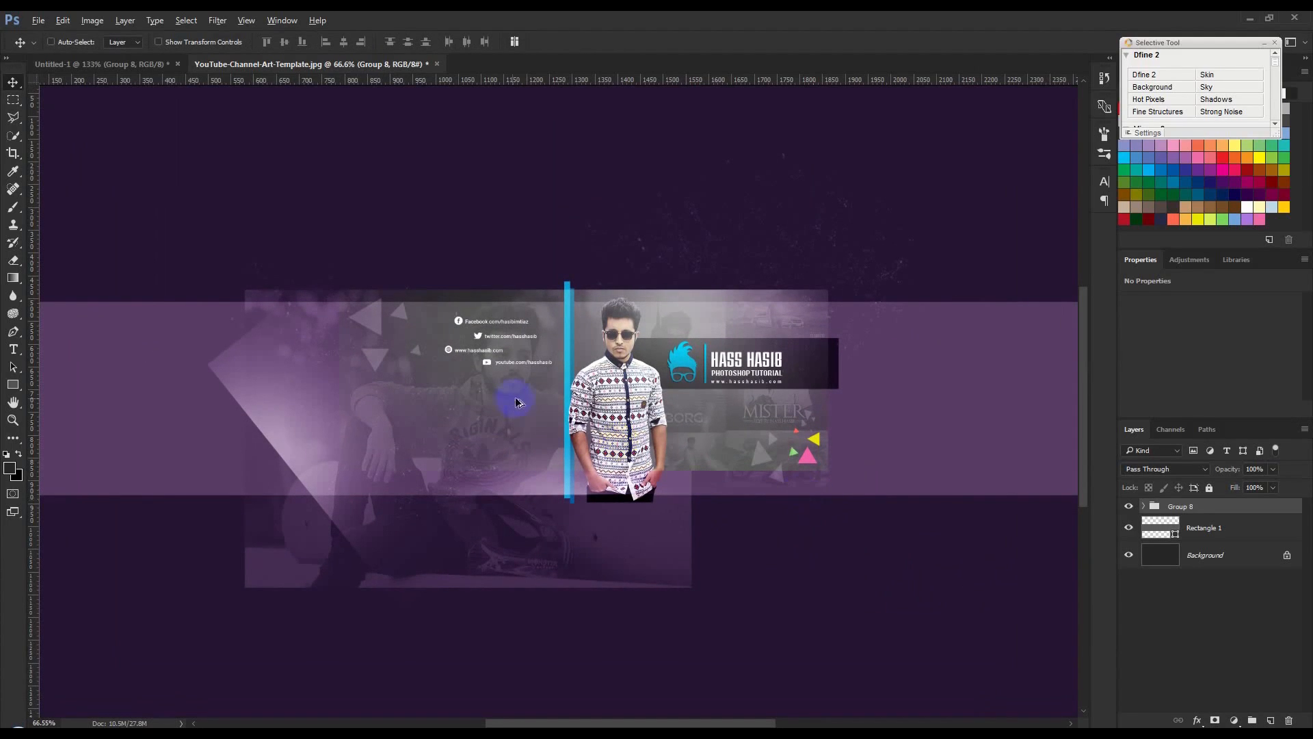
{"action": "scroll", "coordinate": [523, 405], "scroll_direction": "down", "scroll_amount": 1}
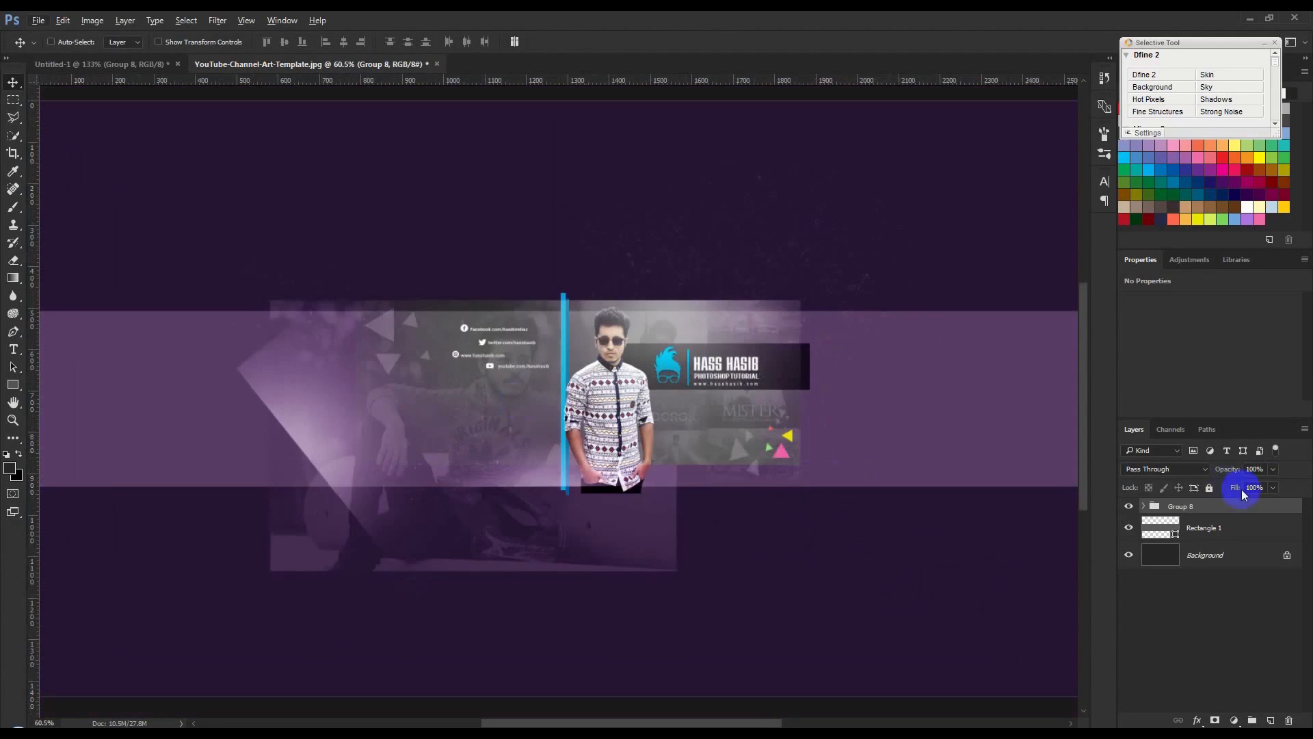
- Examine the layers inside Group 8 and toggle the visibility of Group 2 to identify what it contains
{"action": "left_click", "coordinate": [1142, 507]}
{"action": "scroll", "coordinate": [1146, 571], "scroll_direction": "down", "scroll_amount": 3}
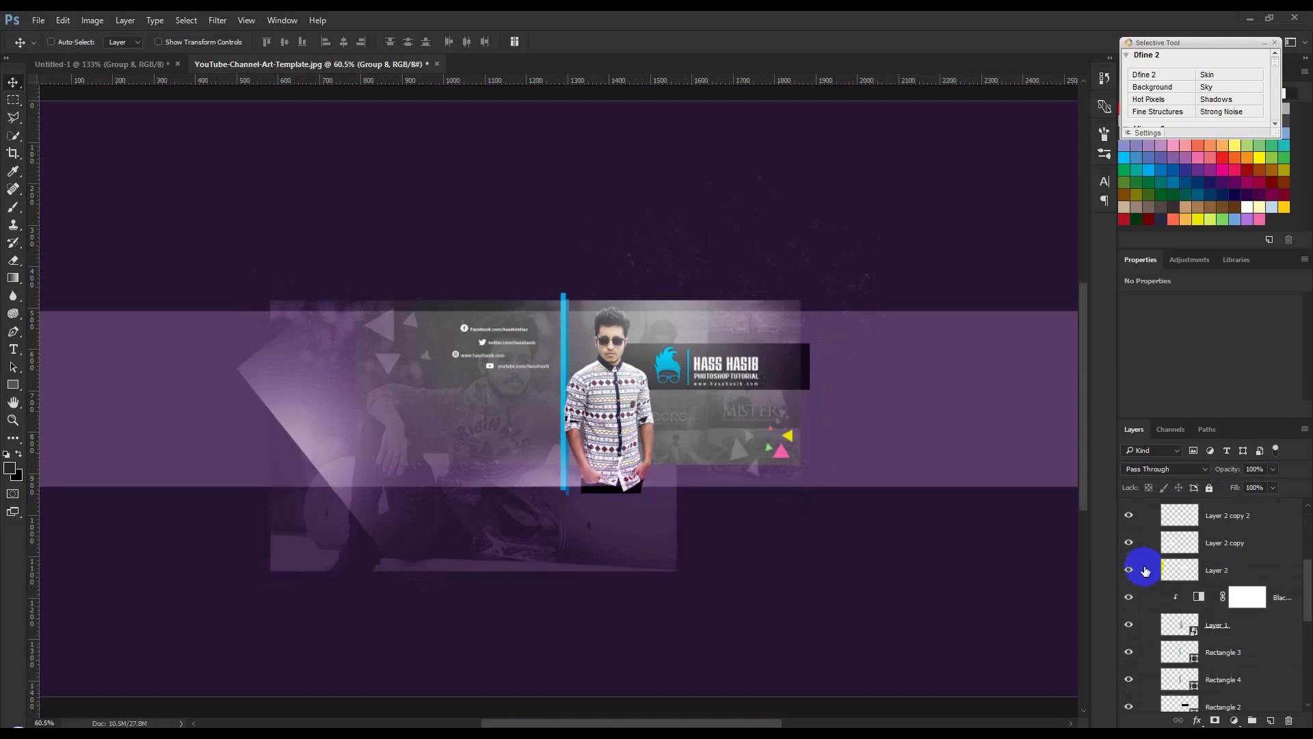
{"action": "scroll", "coordinate": [1227, 657], "scroll_direction": "down", "scroll_amount": 5}
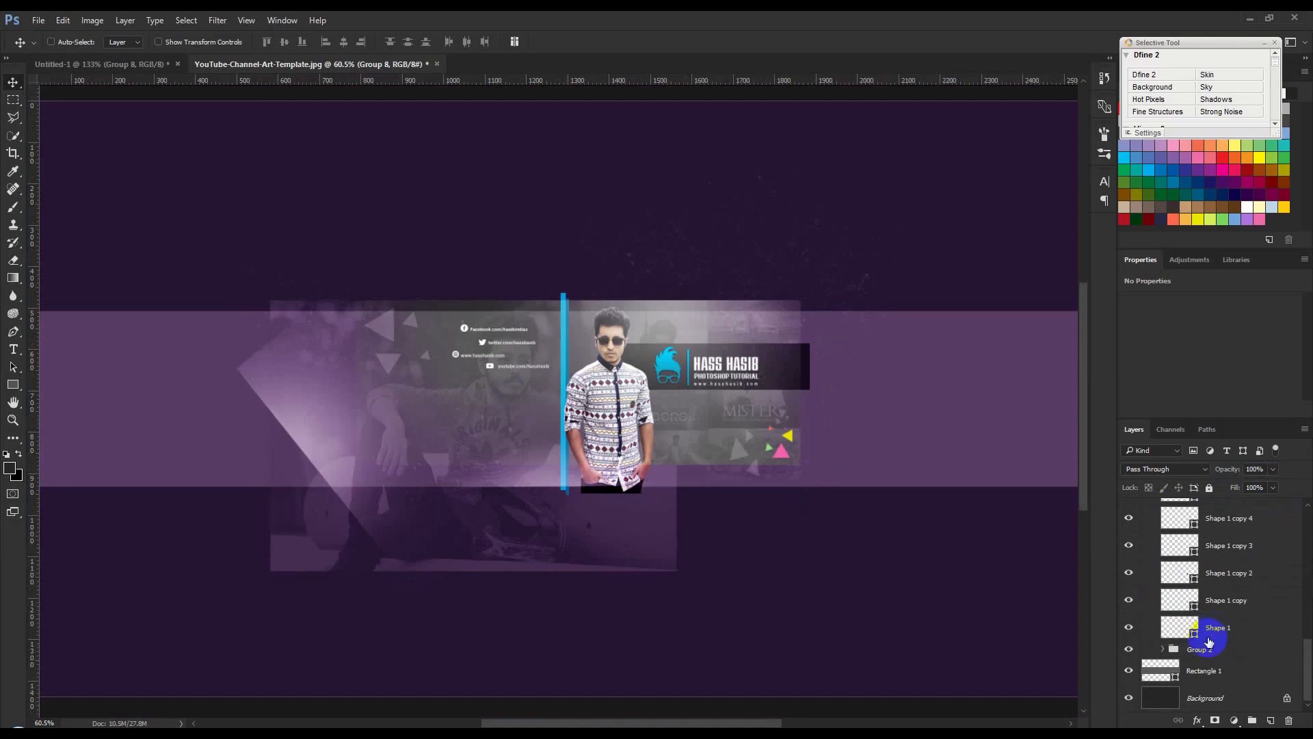
{"action": "left_click", "coordinate": [1129, 649]}
{"action": "left_click", "coordinate": [1129, 650]}
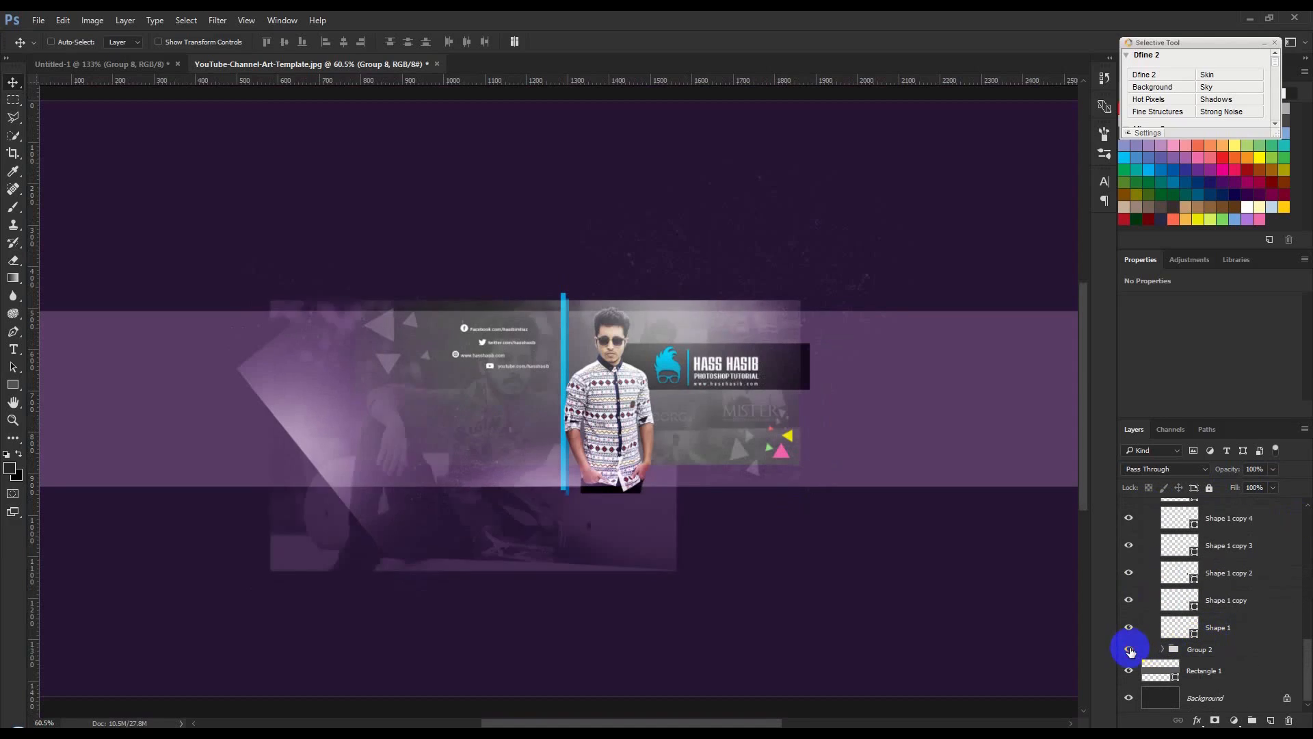
{"action": "left_click", "coordinate": [1180, 651]}
{"action": "left_click", "coordinate": [1163, 648]}
{"action": "scroll", "coordinate": [732, 428], "scroll_direction": "down", "scroll_amount": 2}
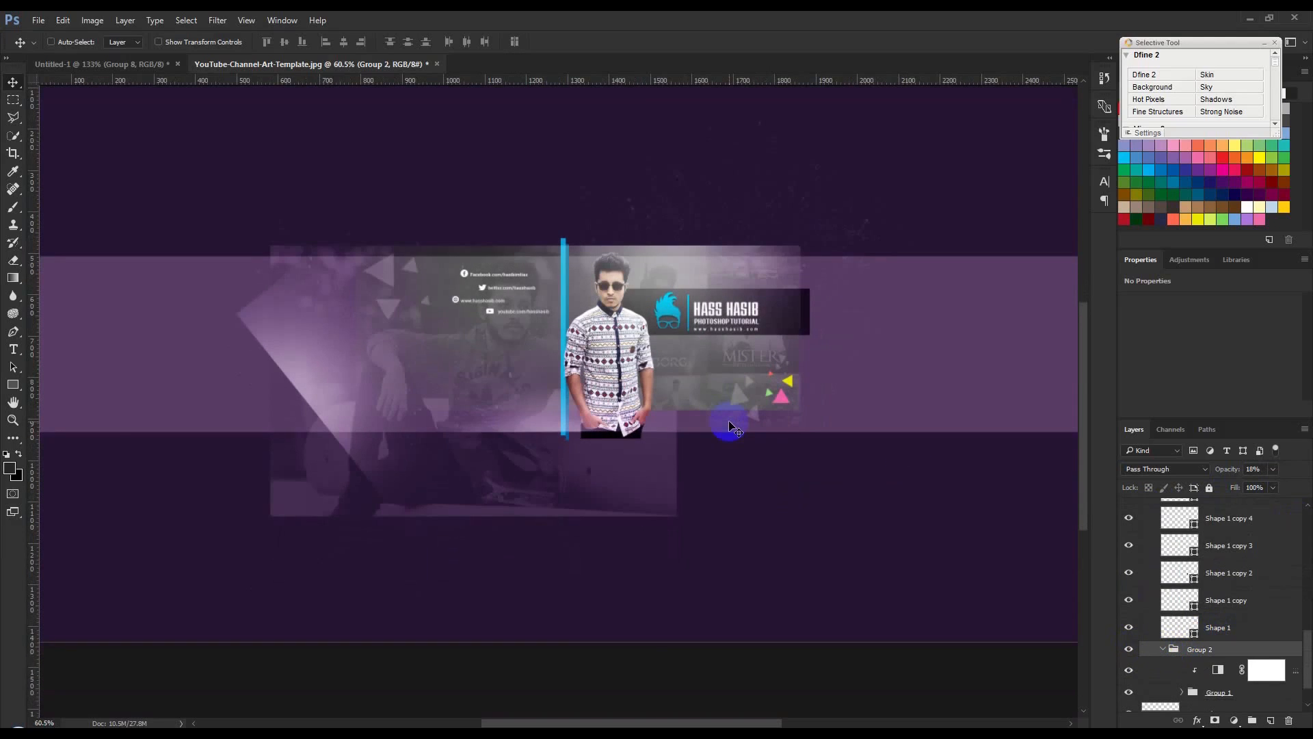
{"action": "scroll", "coordinate": [732, 427], "scroll_direction": "down", "scroll_amount": 1}
{"action": "scroll", "coordinate": [764, 447], "scroll_direction": "up", "scroll_amount": 1}
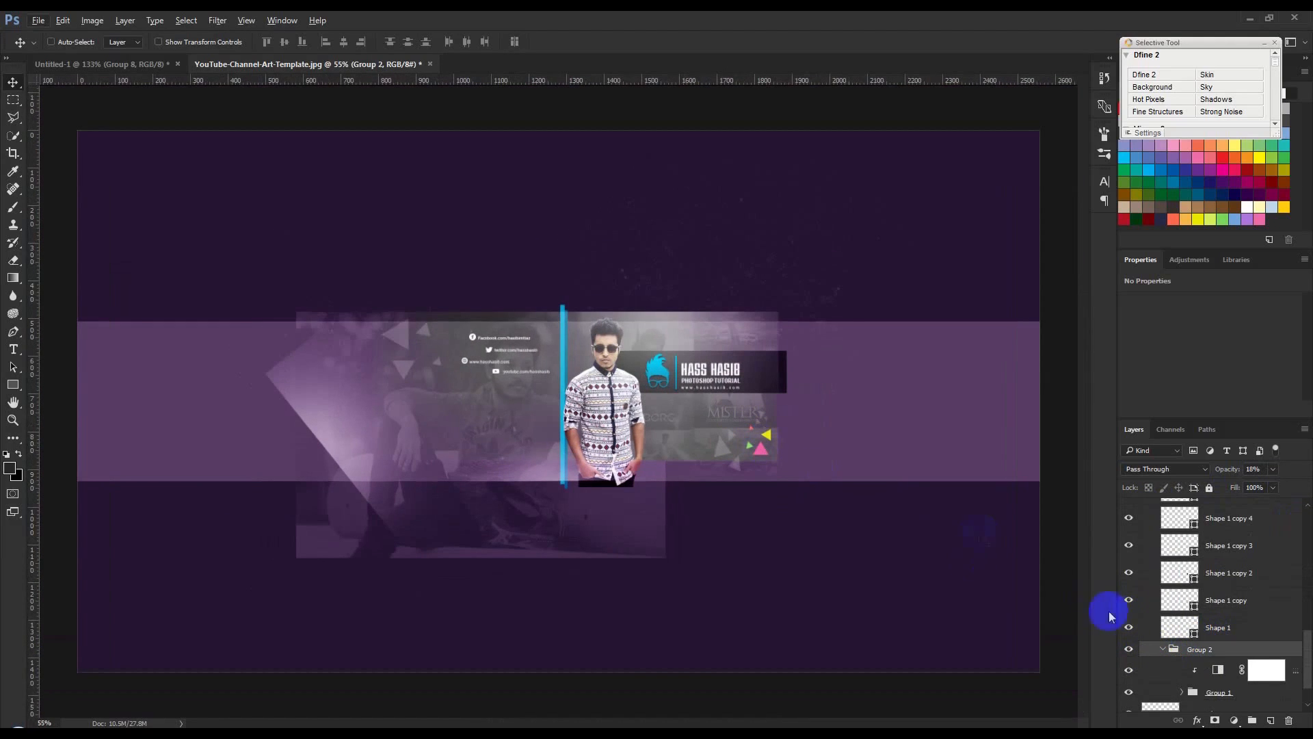
{"action": "scroll", "coordinate": [1169, 615], "scroll_direction": "up", "scroll_amount": 10}
- Enlarge the whole Group 8 by about 107% and align the banner artwork with the band's upper edge
{"action": "left_click", "coordinate": [1194, 506]}
{"action": "left_click_drag", "start_coordinate": [814, 434], "coordinate": [814, 449]}
{"action": "key", "text": "ctrl+t"}
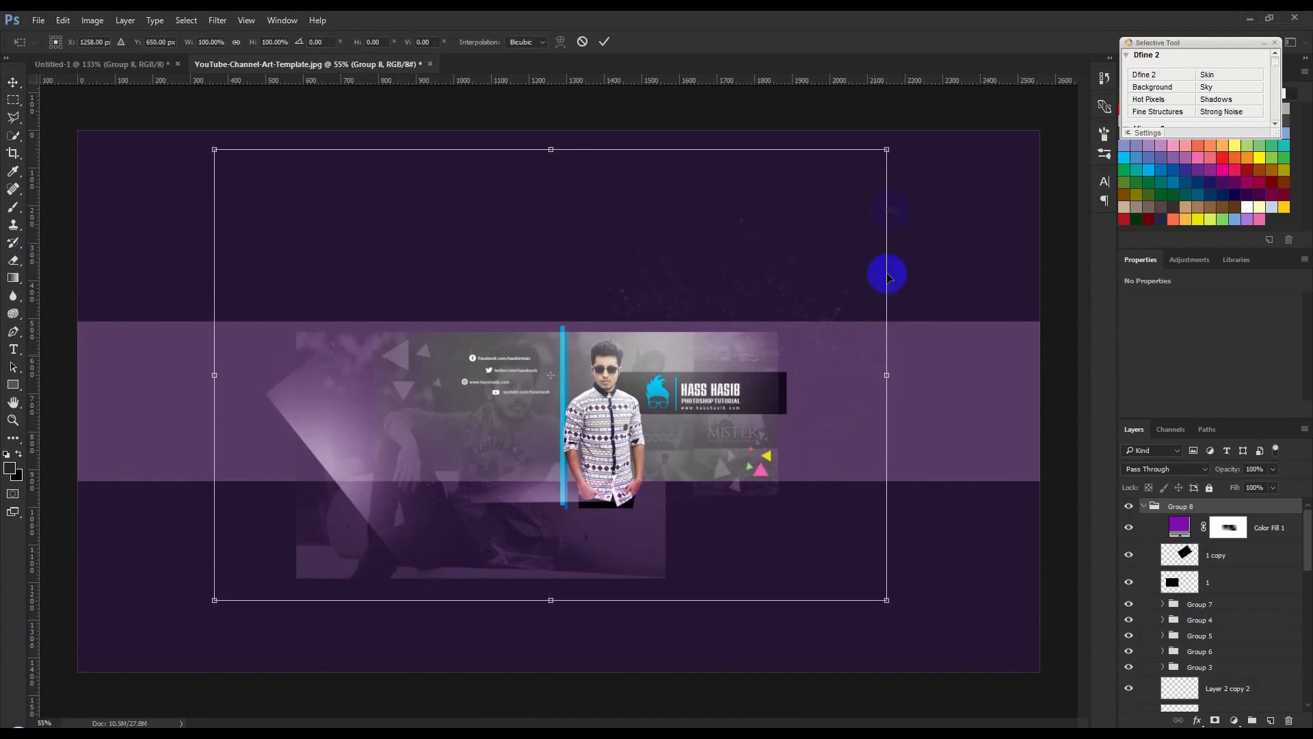
{"action": "left_click_drag", "start_coordinate": [887, 150], "coordinate": [926, 141]}
{"action": "left_click_drag", "start_coordinate": [914, 603], "coordinate": [927, 604]}
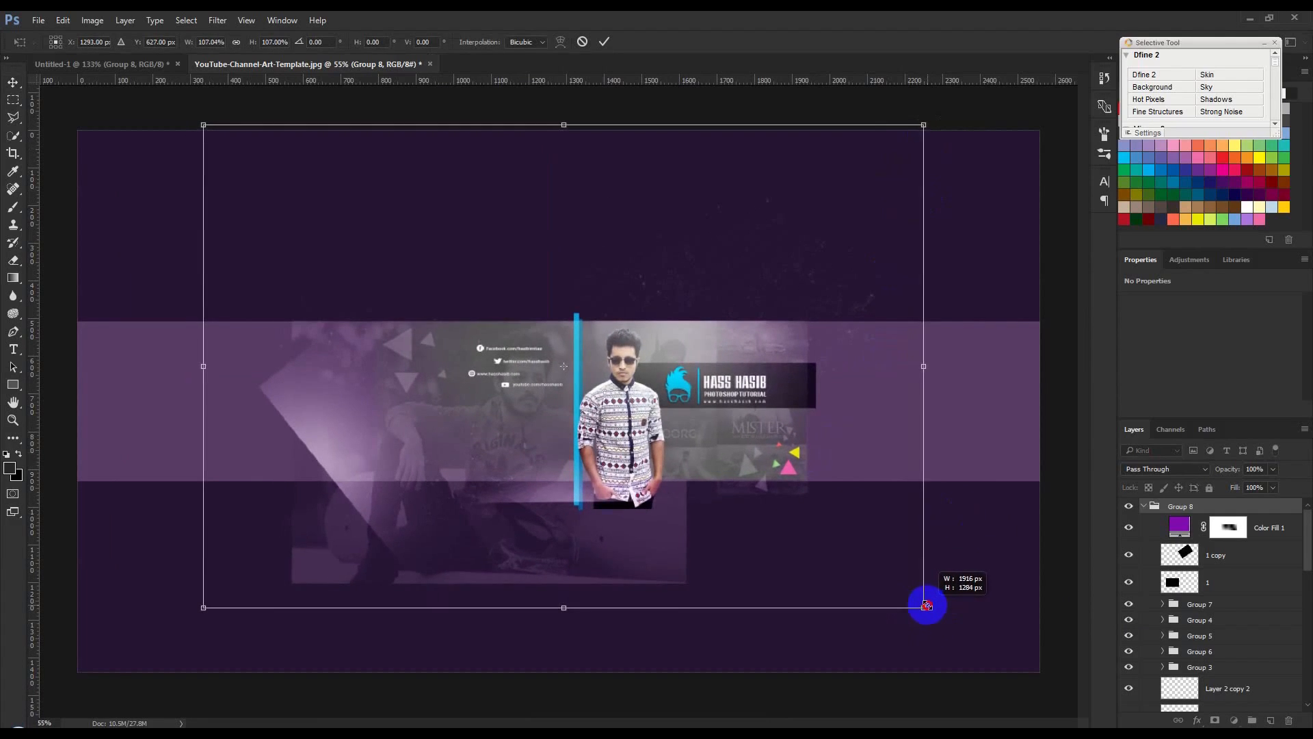
{"action": "key", "text": "Return"}
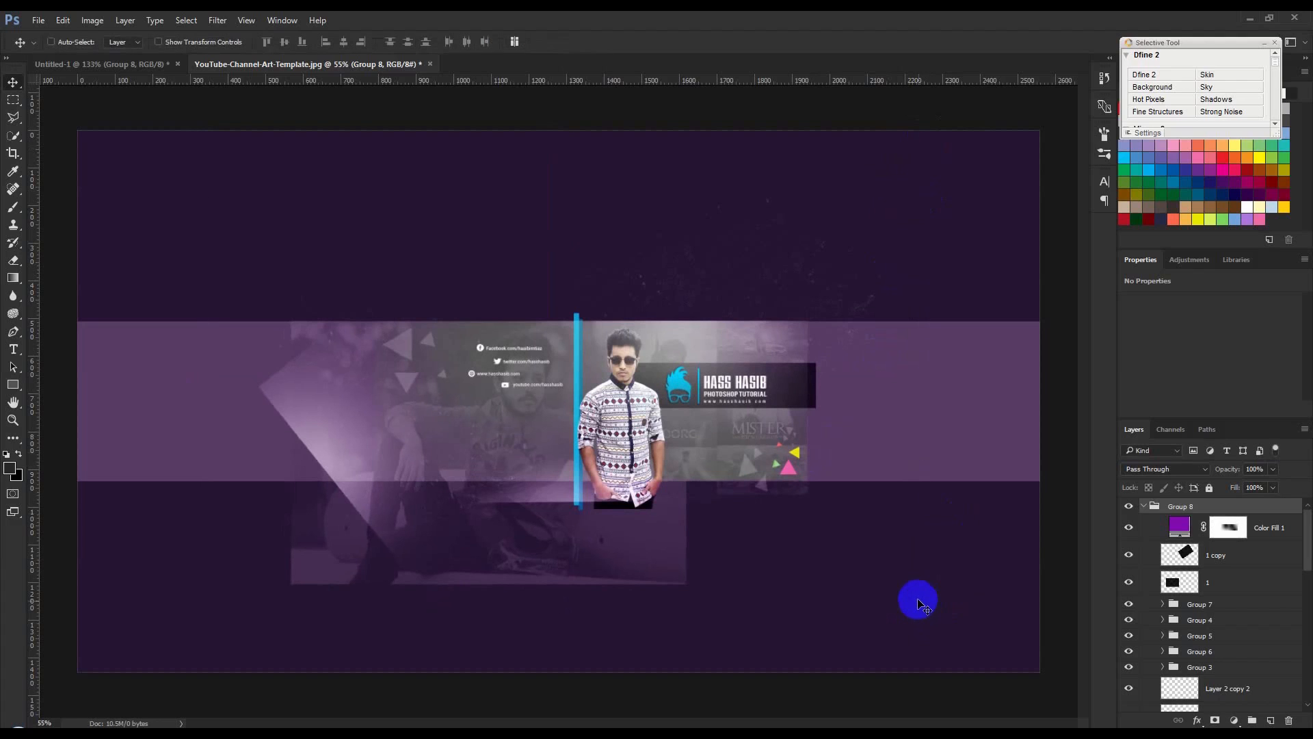
{"action": "left_click_drag", "start_coordinate": [918, 601], "coordinate": [919, 602]}
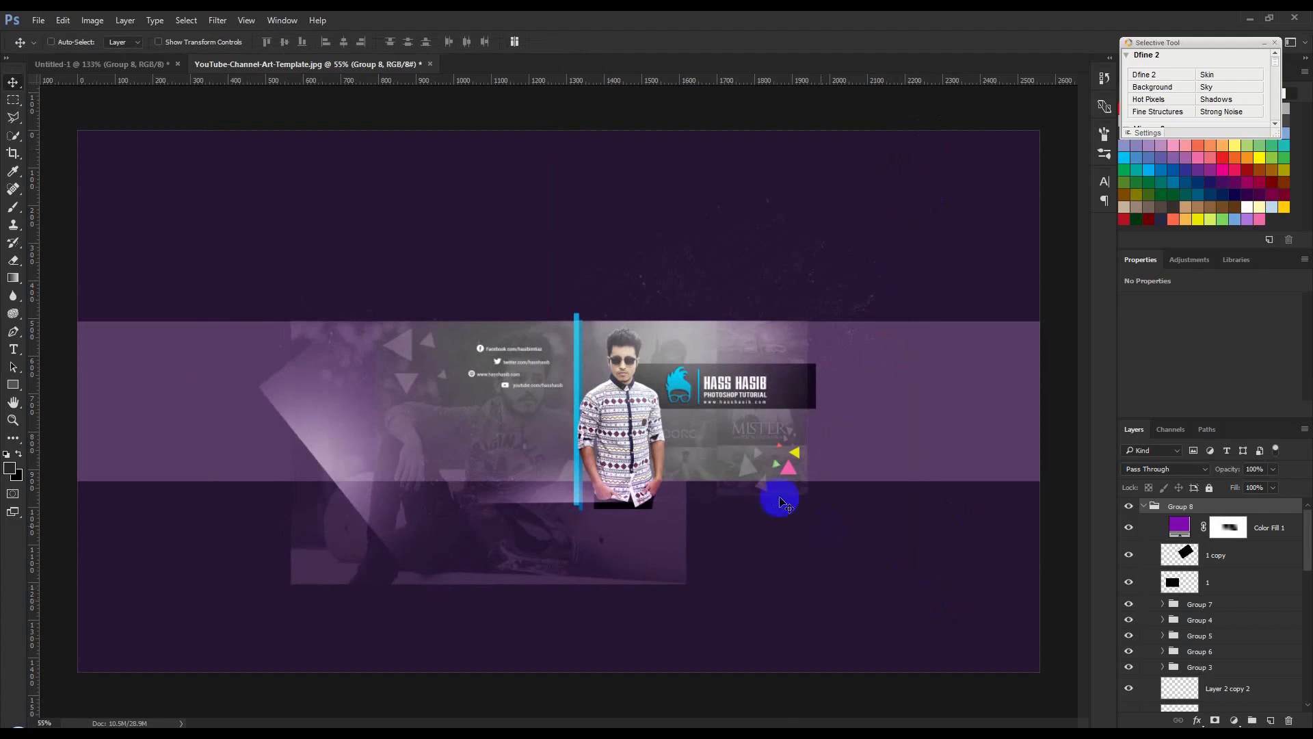
- Locate the background photo collage in Group 2 and expand Group 2 and its nested Group 1
{"action": "scroll", "coordinate": [783, 500], "scroll_direction": "up", "scroll_amount": 2}
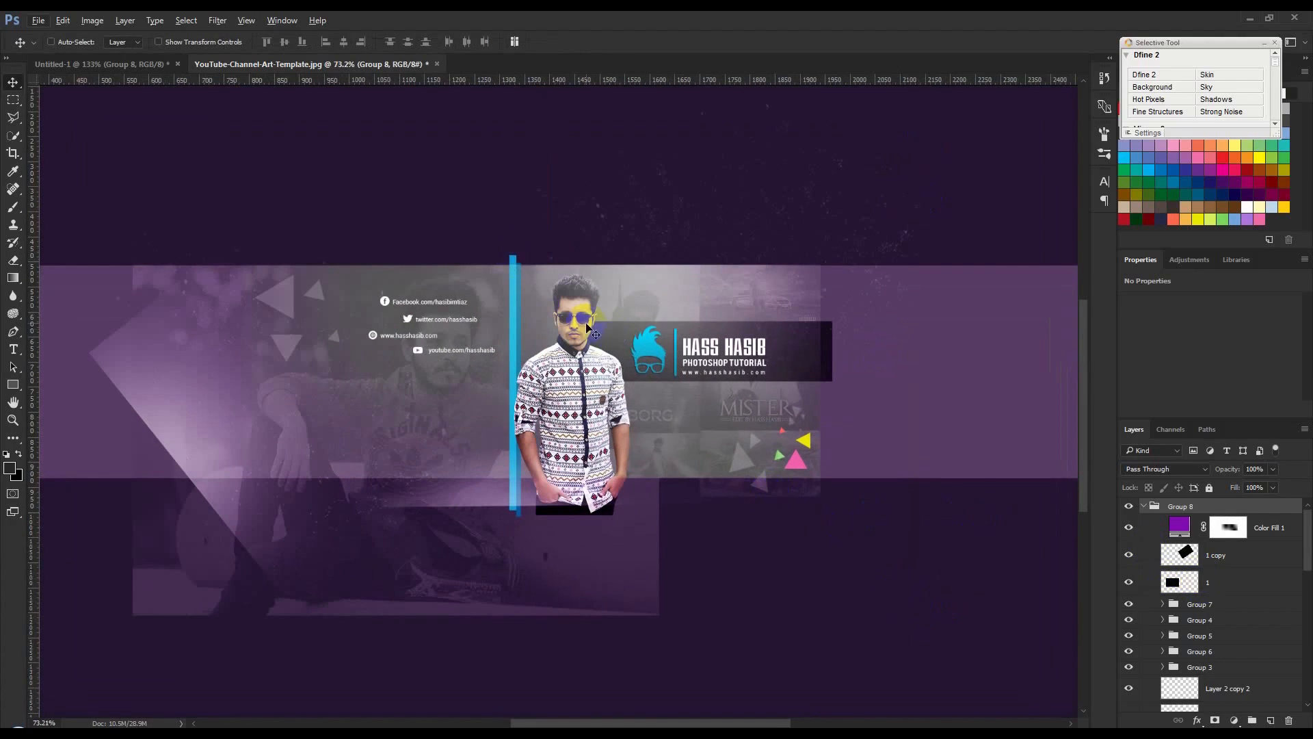
{"action": "scroll", "coordinate": [1190, 547], "scroll_direction": "down", "scroll_amount": 5}
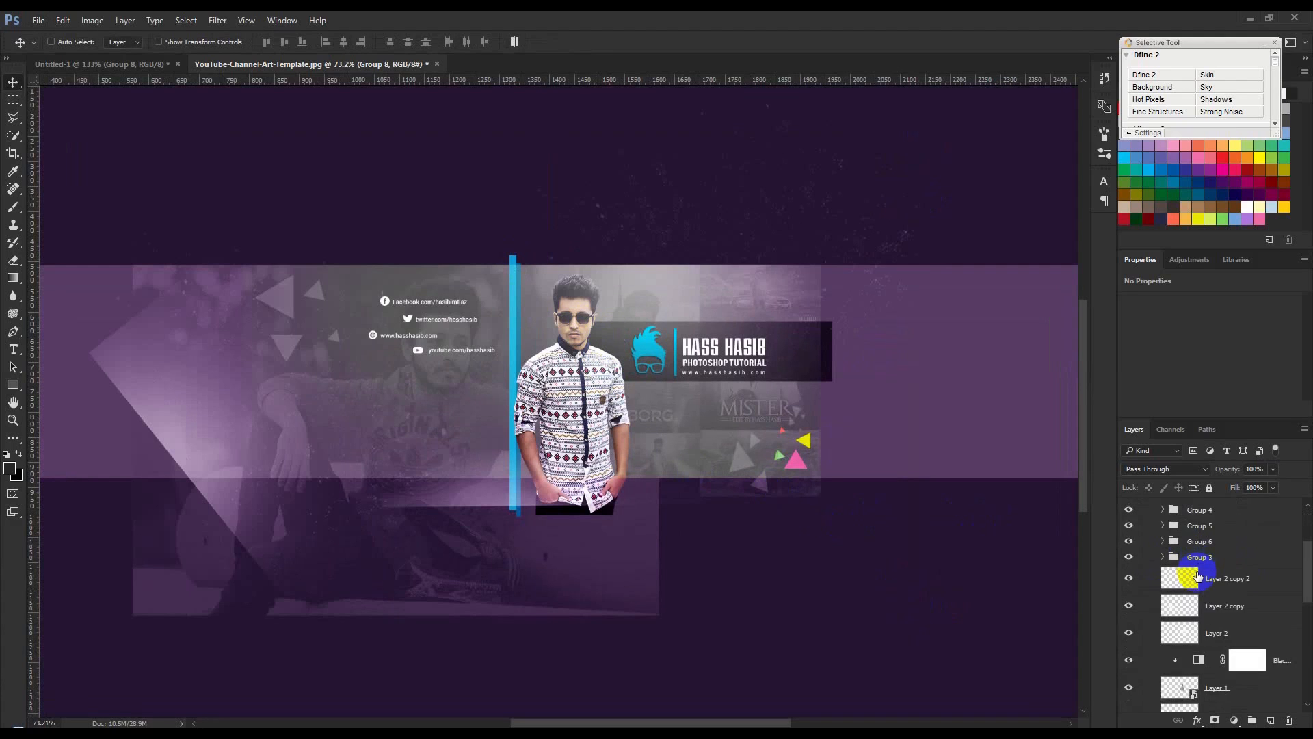
{"action": "scroll", "coordinate": [533, 387], "scroll_direction": "down", "scroll_amount": 1}
{"action": "scroll", "coordinate": [381, 381], "scroll_direction": "down", "scroll_amount": 1}
{"action": "scroll", "coordinate": [385, 385], "scroll_direction": "up", "scroll_amount": 1}
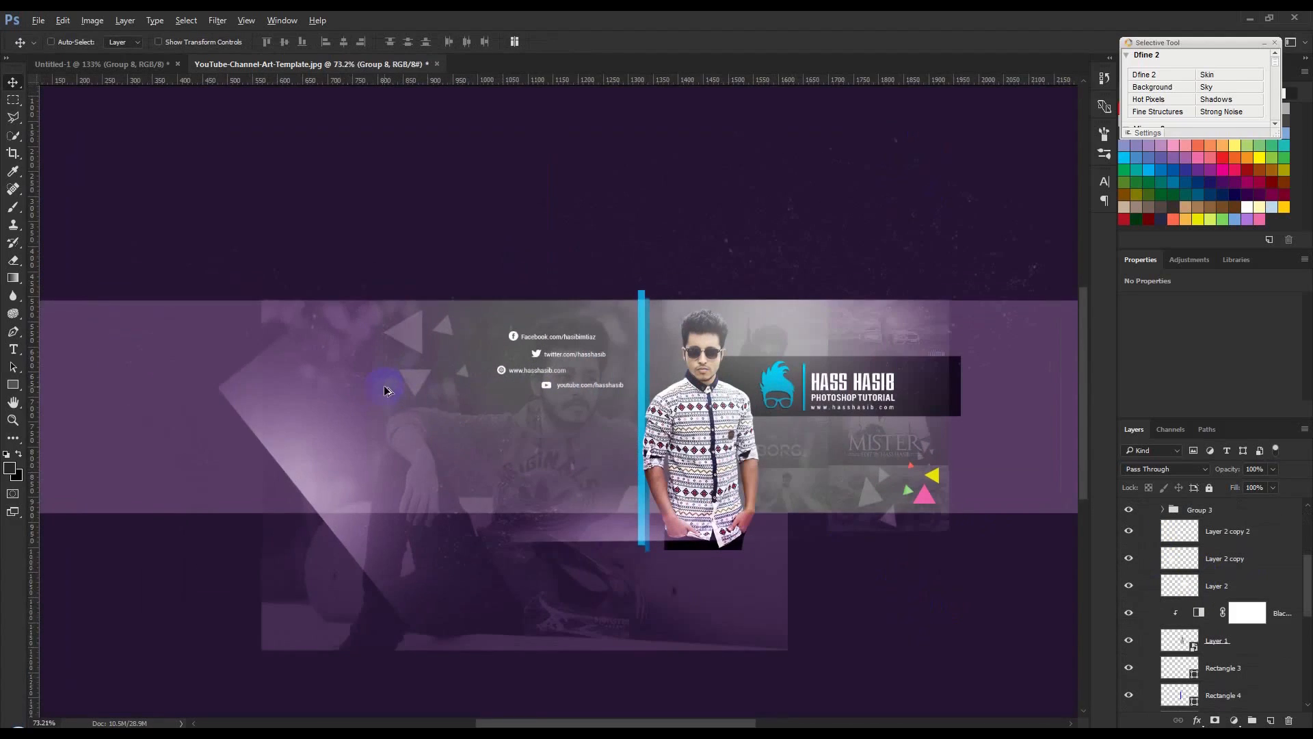
{"action": "scroll", "coordinate": [384, 385], "scroll_direction": "down", "scroll_amount": 1}
{"action": "scroll", "coordinate": [1218, 623], "scroll_direction": "down", "scroll_amount": 5}
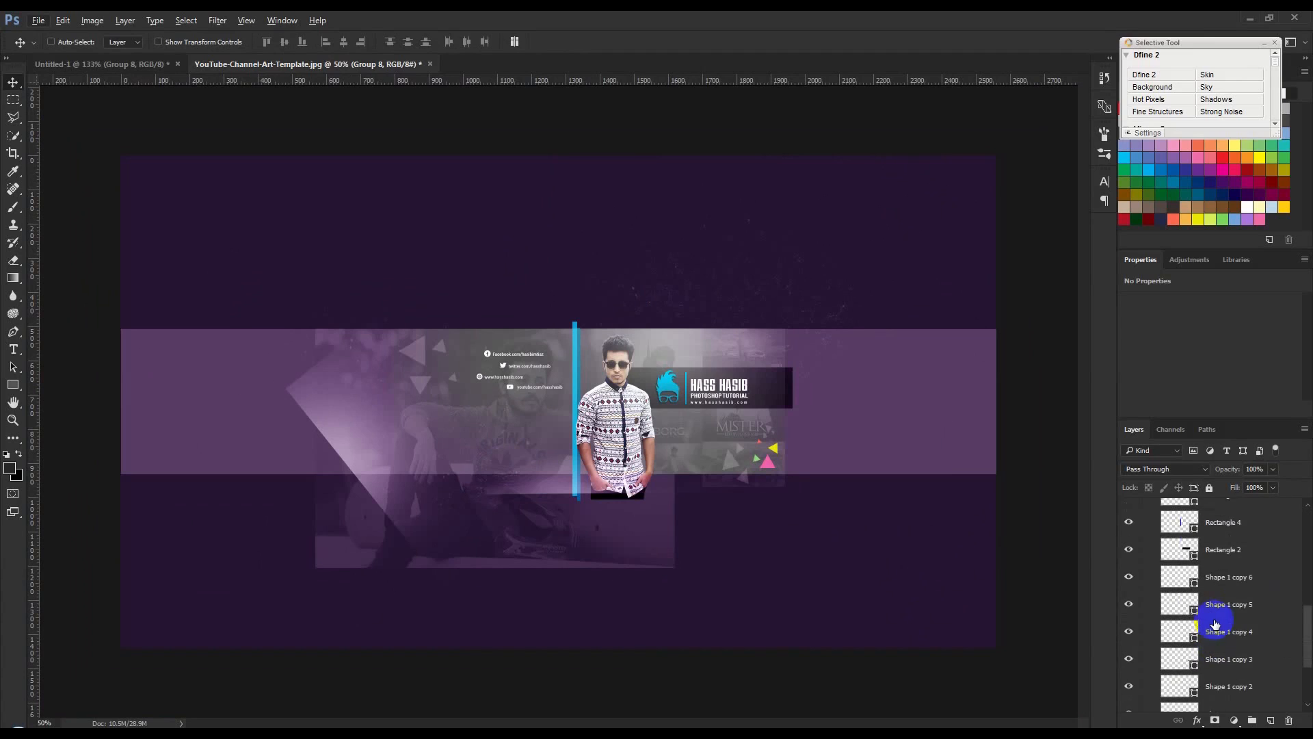
{"action": "left_click", "coordinate": [1192, 651]}
{"action": "left_click", "coordinate": [1129, 649]}
{"action": "left_click", "coordinate": [1129, 649]}
{"action": "left_click", "coordinate": [1163, 649]}
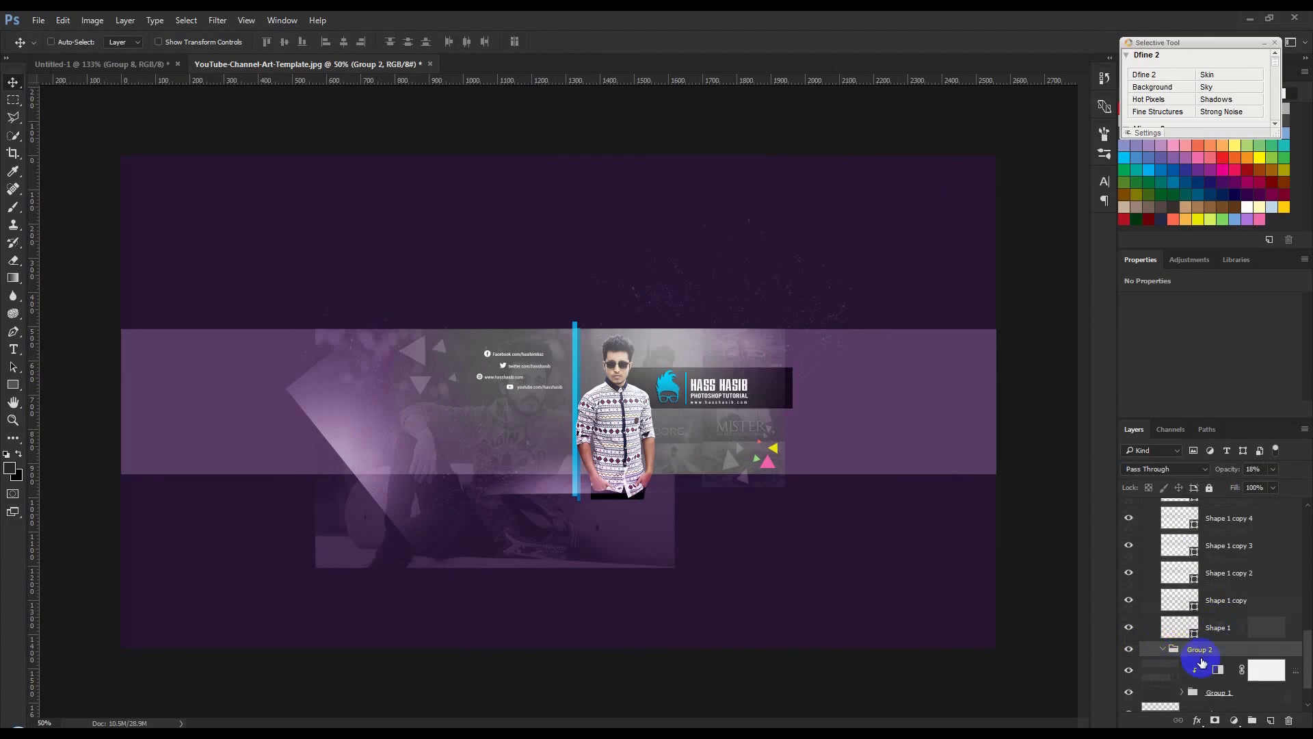
{"action": "left_click", "coordinate": [1183, 653]}
- Duplicate the CYBORG picture twice onto the band's empty right part, shrinking the second copy into the upper right corner
{"action": "left_click", "coordinate": [1274, 609]}
{"action": "left_click_drag", "start_coordinate": [818, 499], "coordinate": [973, 508]}
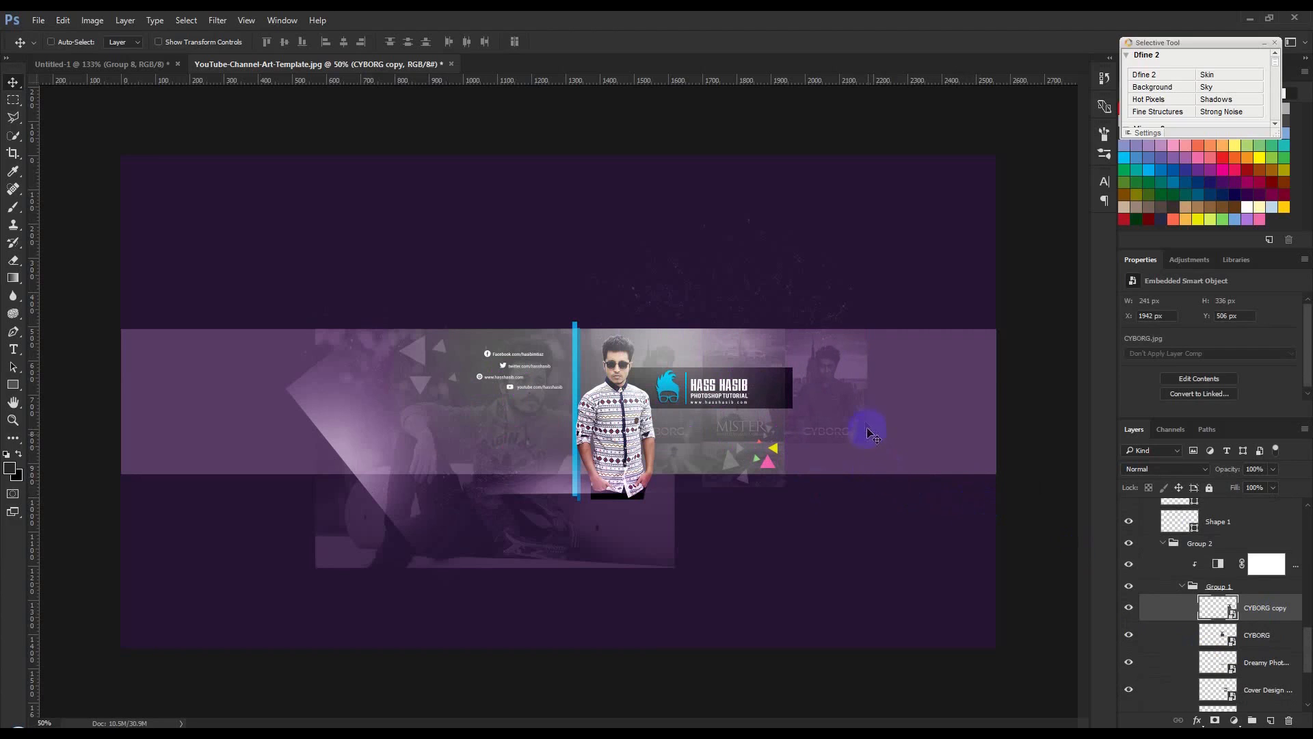
{"action": "left_click_drag", "start_coordinate": [876, 421], "coordinate": [995, 432]}
{"action": "scroll", "coordinate": [1026, 386], "scroll_direction": "up", "scroll_amount": 4}
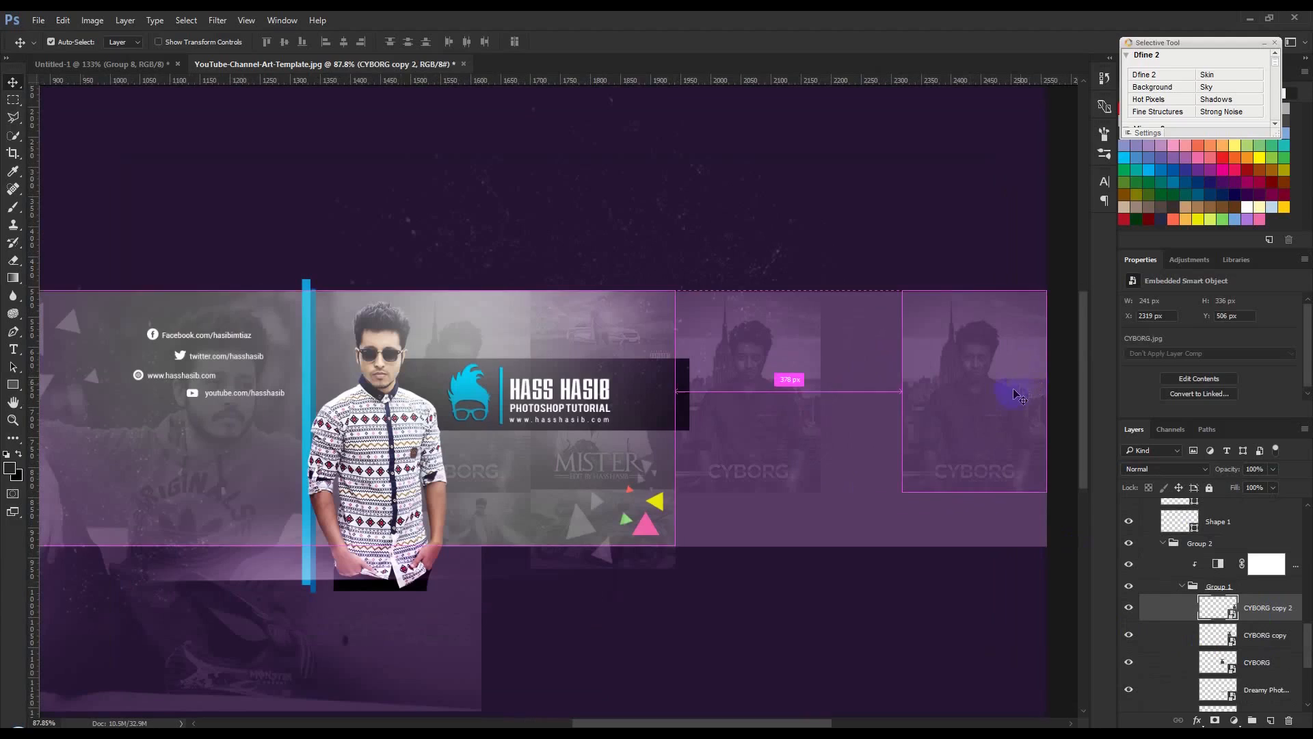
{"action": "key", "text": "ctrl+t"}
{"action": "left_click_drag", "start_coordinate": [919, 478], "coordinate": [1004, 404]}
{"action": "key", "text": "Return"}
- Place two copies of the Dreamy Photo Manipulation picture, one beside the large CYBORG copy and one in the band's lower right corner
{"action": "left_click", "coordinate": [1258, 662]}
{"action": "left_click_drag", "start_coordinate": [745, 485], "coordinate": [952, 475]}
{"action": "left_click", "coordinate": [1258, 690]}
{"action": "left_click_drag", "start_coordinate": [840, 539], "coordinate": [1016, 537]}
- Duplicate the Cover Design (2) picture to the right of the large CYBORG copy and enlarge it to 248 x 248 px
{"action": "scroll", "coordinate": [1235, 656], "scroll_direction": "down", "scroll_amount": 3}
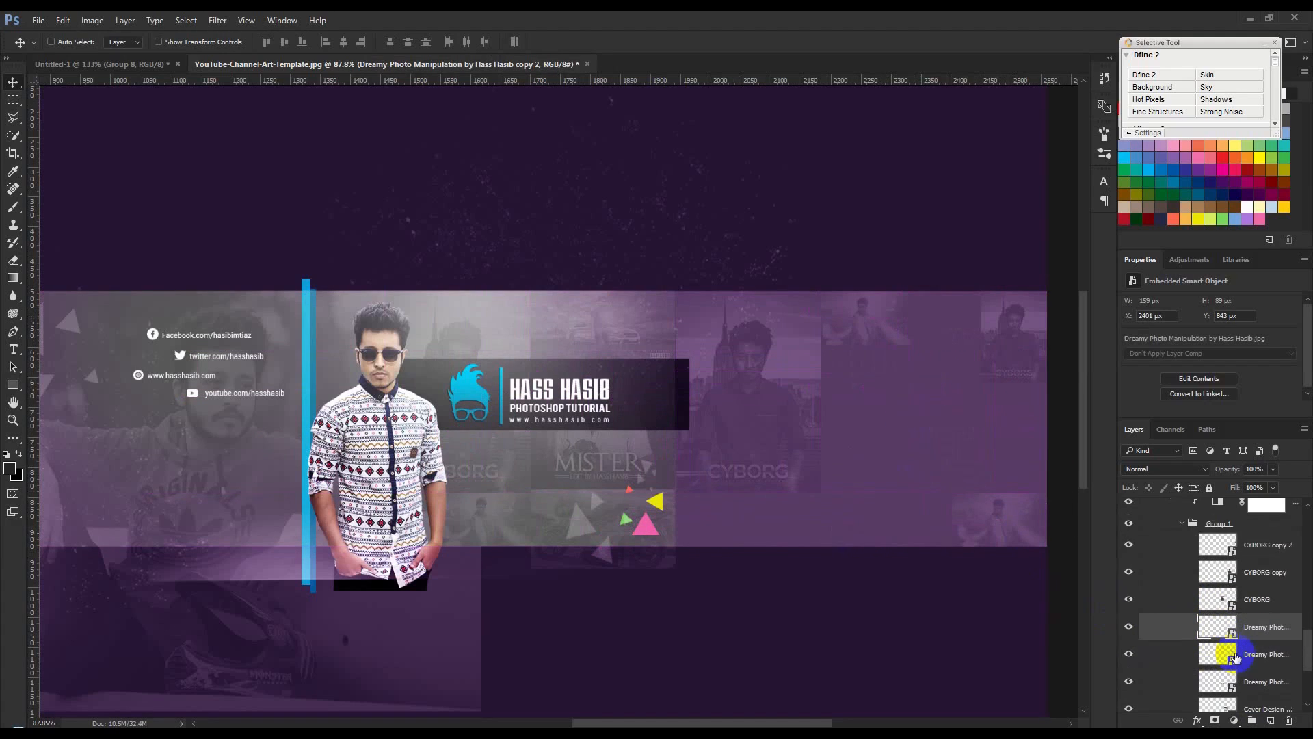
{"action": "left_click", "coordinate": [1250, 706]}
{"action": "left_click_drag", "start_coordinate": [755, 512], "coordinate": [1039, 494]}
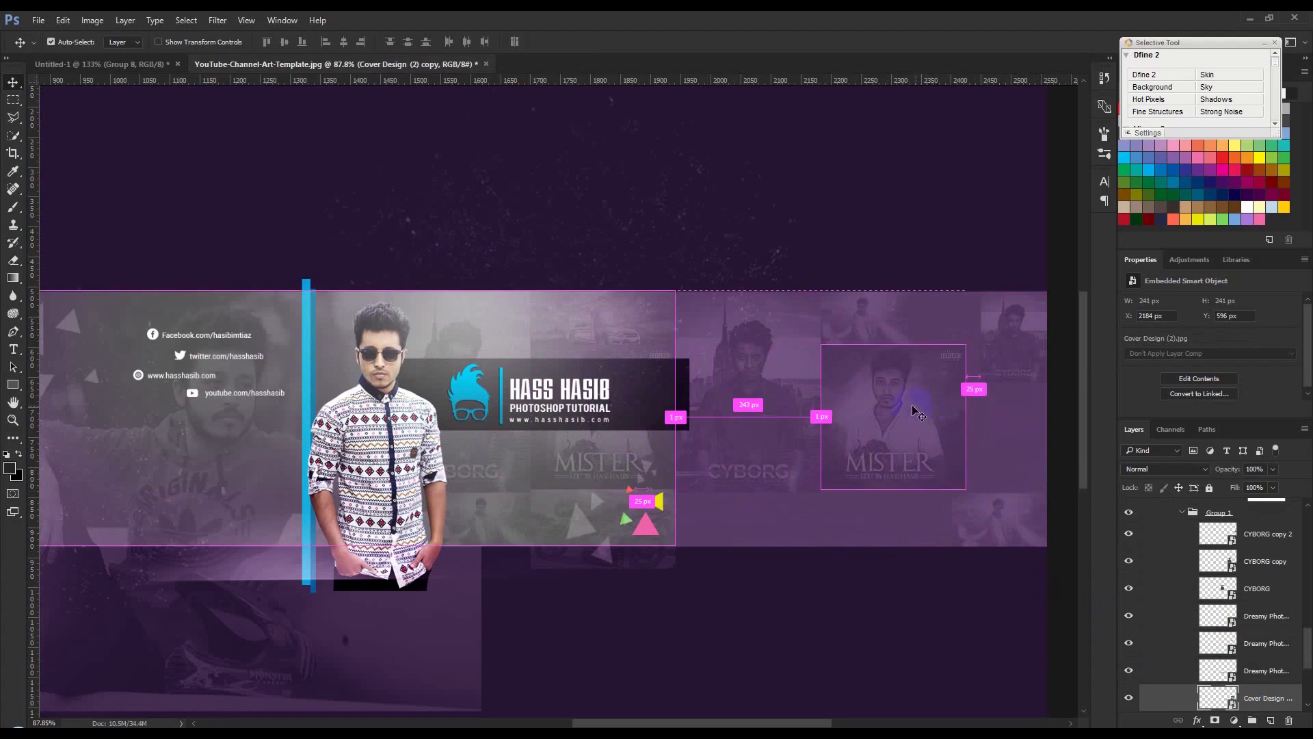
{"action": "key", "text": "ctrl+t"}
{"action": "left_click_drag", "start_coordinate": [965, 491], "coordinate": [976, 498]}
{"action": "key", "text": "Return"}
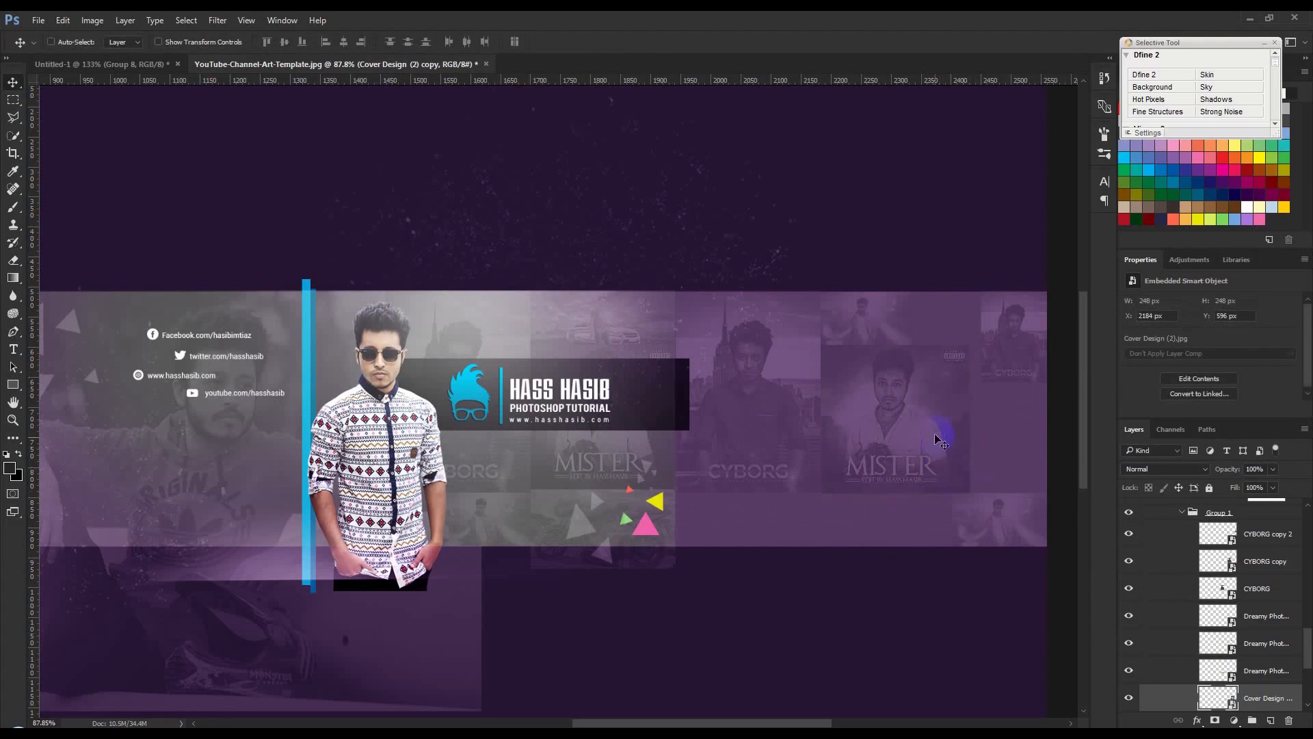
- Add two more Cover Design (2) copies, one below the large CYBORG copy and one shrunk to 119 px at the band's upper edge
{"action": "left_click_drag", "start_coordinate": [918, 507], "coordinate": [949, 249], "text": "alt"}
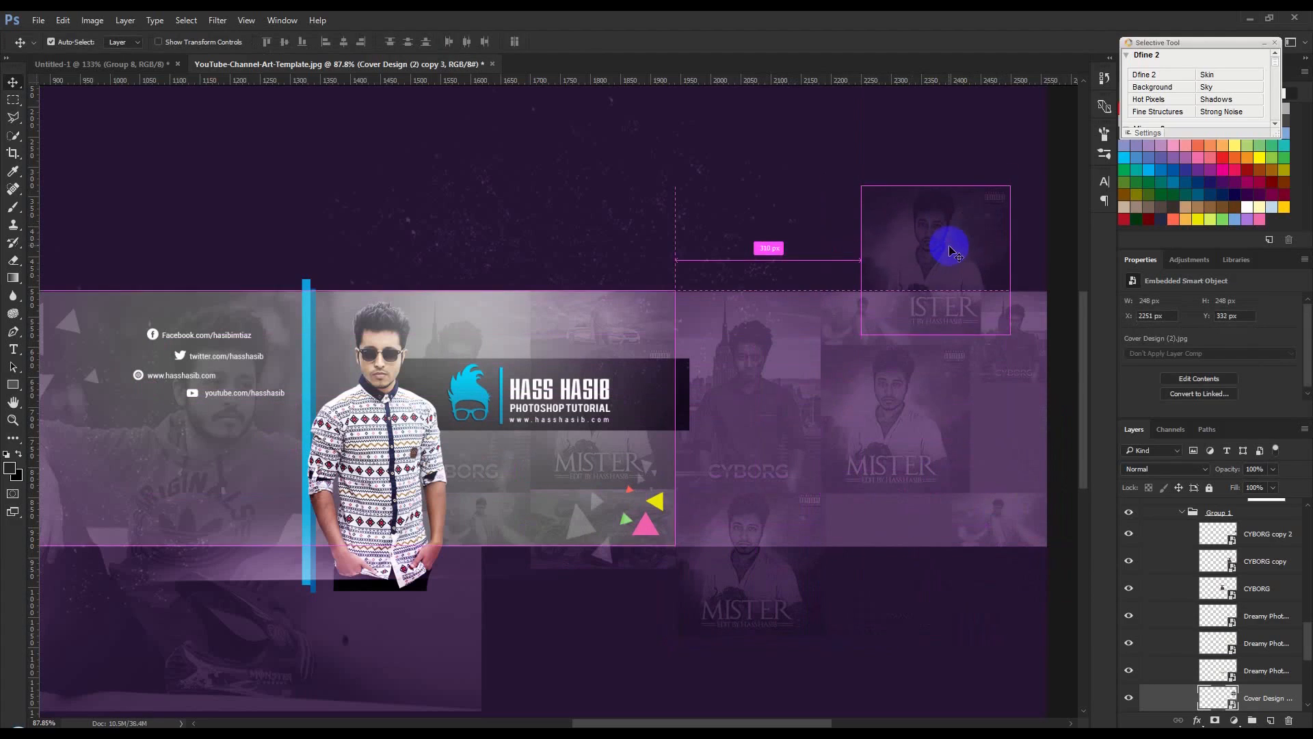
{"action": "key", "text": "ctrl+t"}
{"action": "left_click_drag", "start_coordinate": [899, 327], "coordinate": [946, 332], "text": "shift"}
{"action": "left_click", "coordinate": [470, 43]}
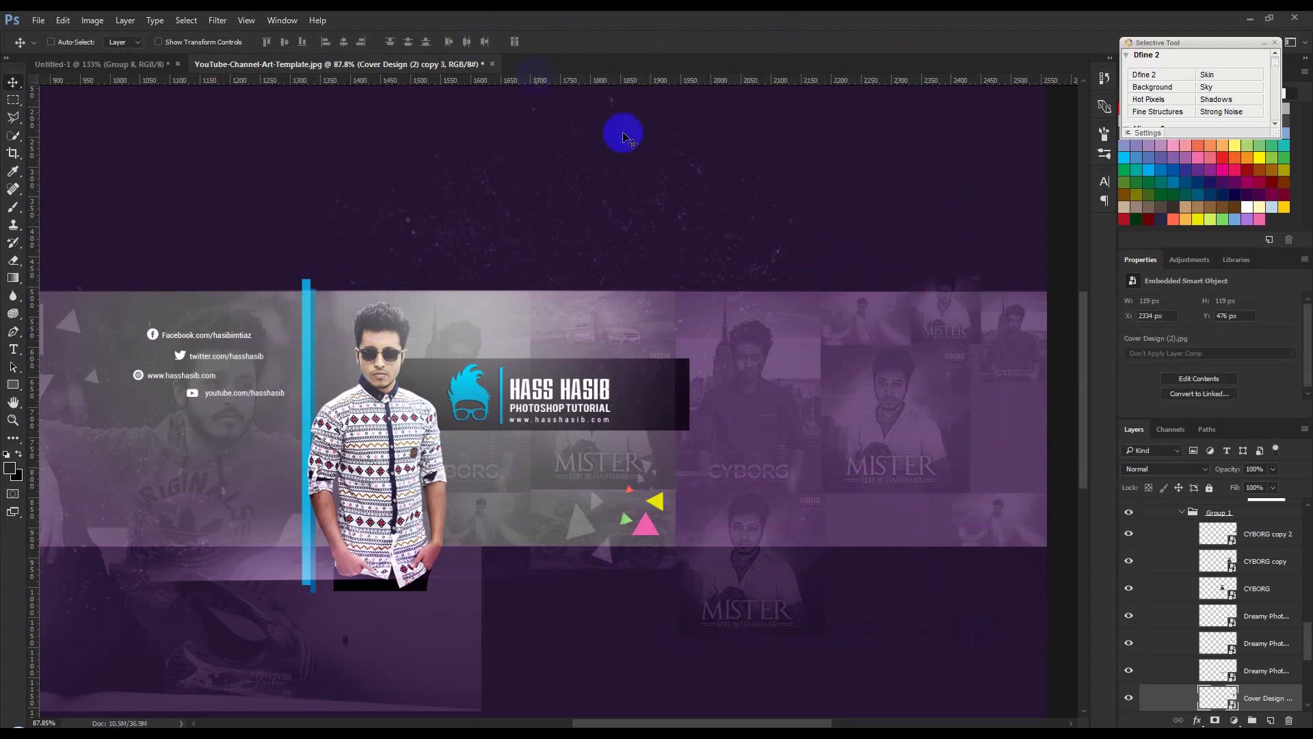
{"action": "scroll", "coordinate": [1261, 664], "scroll_direction": "down", "scroll_amount": 2}
{"action": "left_click", "coordinate": [1248, 686]}
{"action": "left_click_drag", "start_coordinate": [709, 470], "coordinate": [785, 469], "text": "alt"}
{"action": "key", "text": "ctrl+z"}
- Duplicate the Cover (5) picture twice to fill the gaps at the band's right edge and below the enlarged Cover Design (2) copy
{"action": "scroll", "coordinate": [1258, 667], "scroll_direction": "down", "scroll_amount": 5}
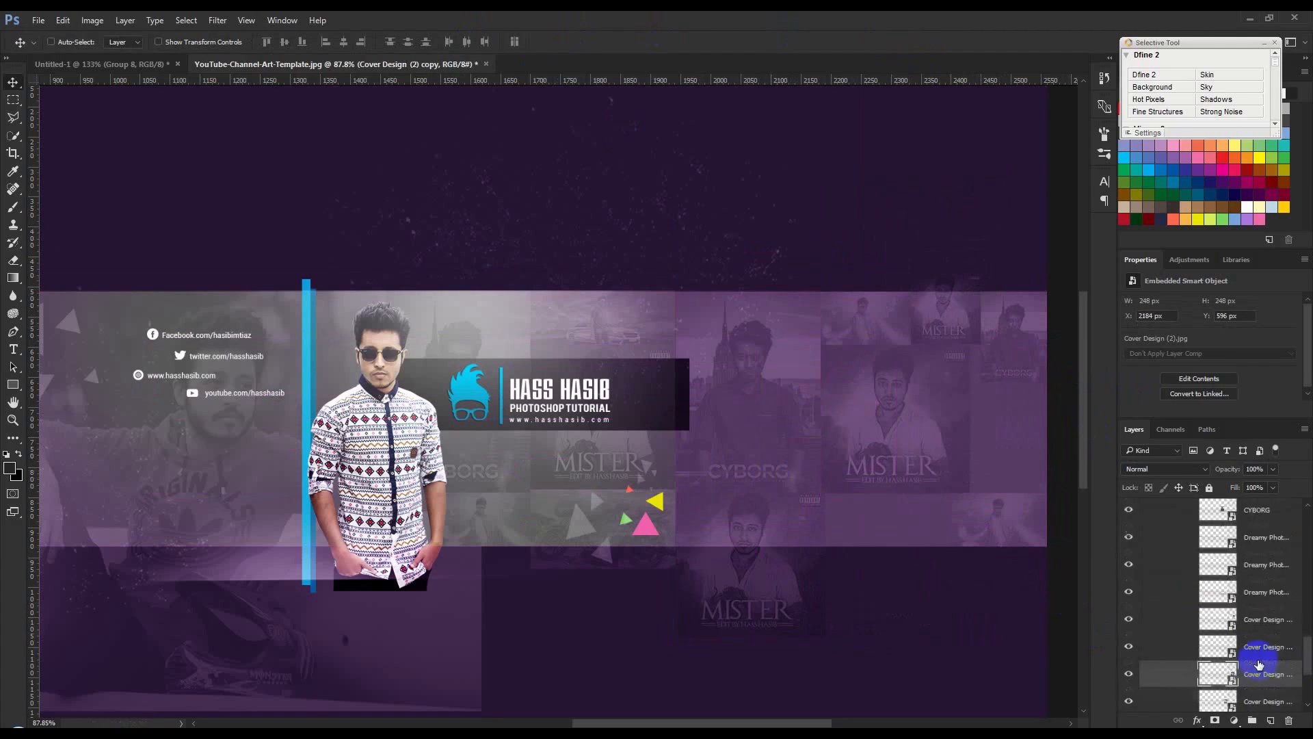
{"action": "left_click", "coordinate": [1256, 692]}
{"action": "left_click_drag", "start_coordinate": [621, 526], "coordinate": [899, 555], "text": "alt"}
- Duplicate the large seated portrait photo at the bottom of Group 1 and place the copy behind the right-hand collage at X 1884, Y 464 px
{"action": "scroll", "coordinate": [1253, 677], "scroll_direction": "down", "scroll_amount": 2}
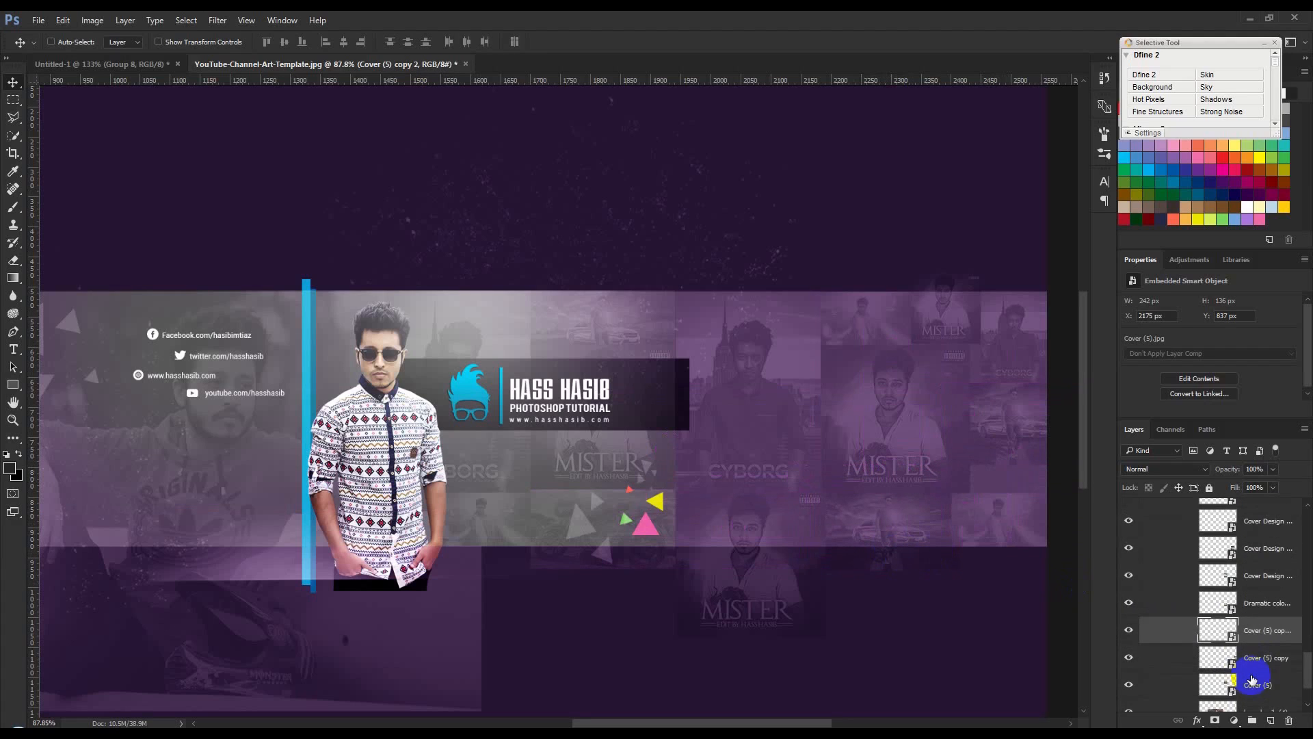
{"action": "scroll", "coordinate": [1251, 695], "scroll_direction": "down", "scroll_amount": 1}
{"action": "left_click", "coordinate": [1250, 671]}
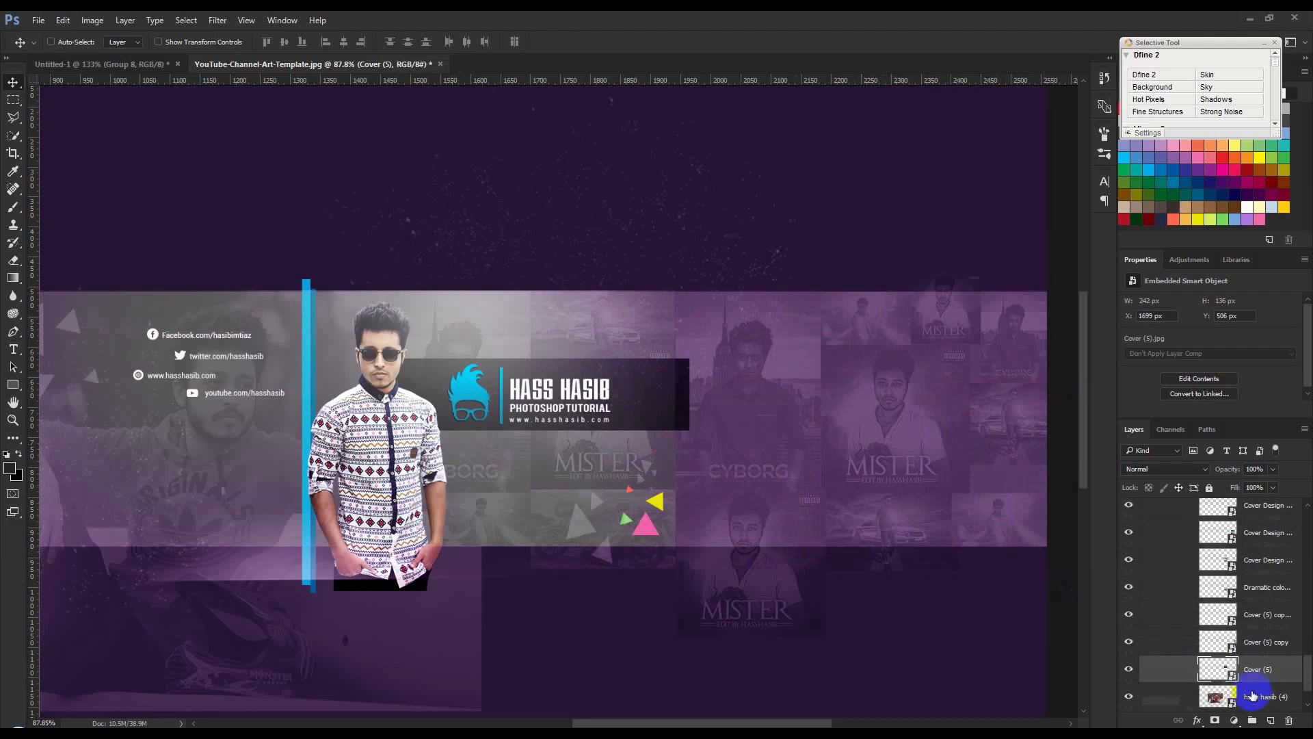
{"action": "scroll", "coordinate": [1253, 696], "scroll_direction": "down", "scroll_amount": 1}
{"action": "left_click", "coordinate": [1254, 681]}
{"action": "left_click_drag", "start_coordinate": [880, 566], "coordinate": [980, 461]}
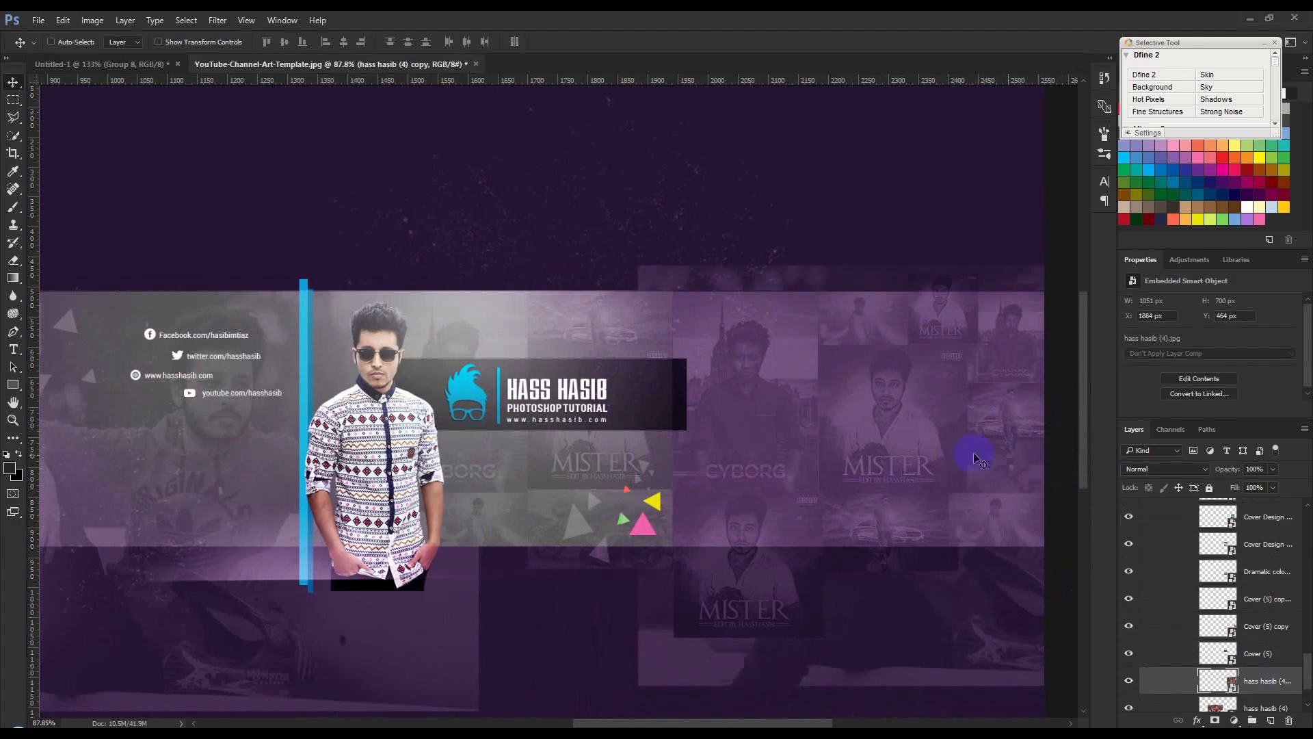
{"action": "scroll", "coordinate": [855, 472], "scroll_direction": "down", "scroll_amount": 4}
{"action": "scroll", "coordinate": [1255, 677], "scroll_direction": "down", "scroll_amount": 1}
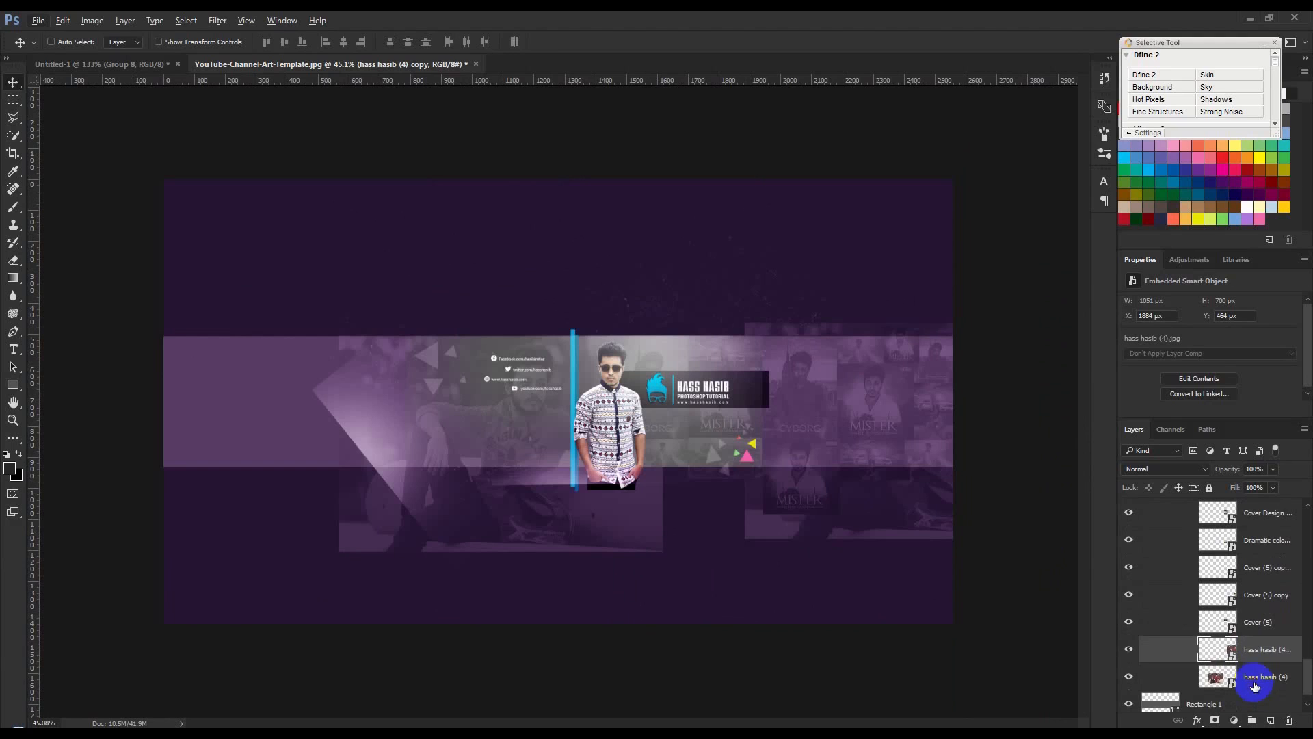
{"action": "left_click", "coordinate": [1255, 686]}
{"action": "key", "text": "ctrl+t"}
{"action": "left_click_drag", "start_coordinate": [340, 552], "coordinate": [129, 624]}
{"action": "mouse_move", "coordinate": [248, 581]}
{"action": "left_mouse_down"}
{"action": "mouse_move", "coordinate": [248, 558]}
{"action": "mouse_move", "coordinate": [248, 569]}
{"action": "left_mouse_up"}
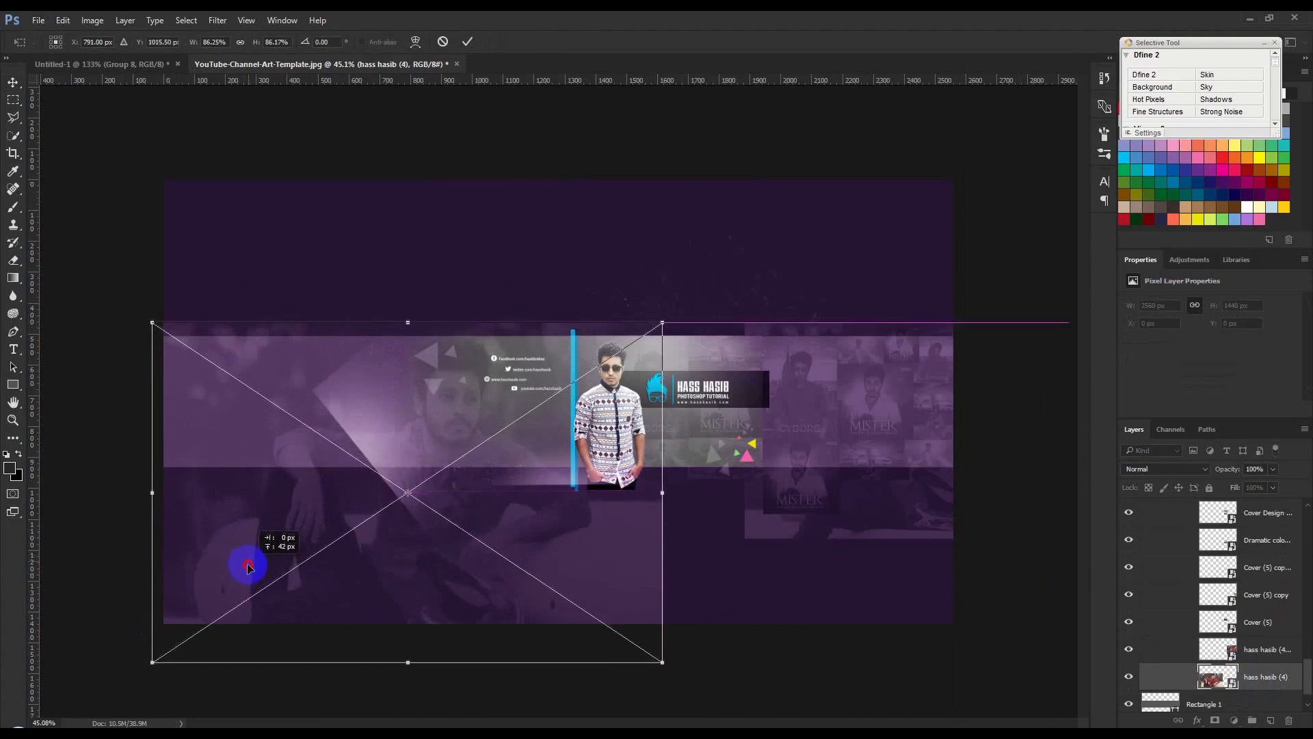
{"action": "left_click", "coordinate": [467, 42]}
{"action": "scroll", "coordinate": [504, 407], "scroll_direction": "up", "scroll_amount": 2}
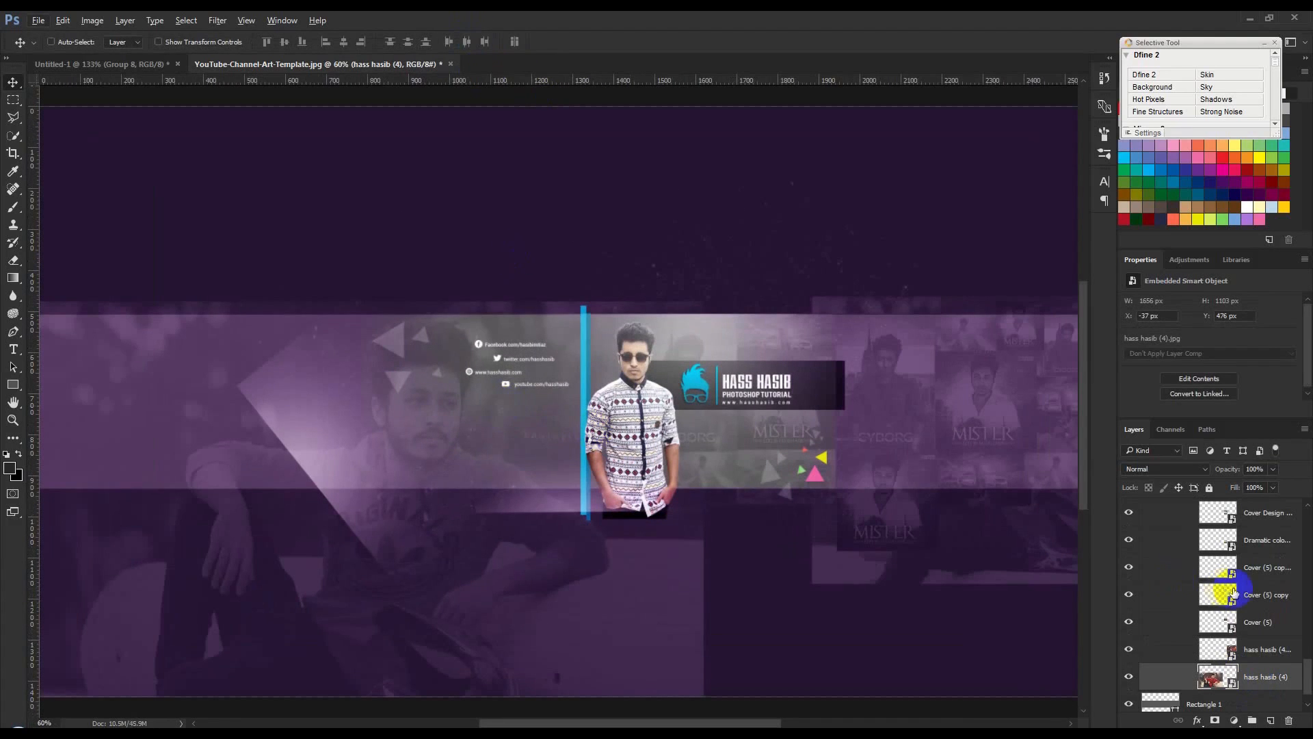
- Collapse Group 1 and Group 2 and convert Group 2 to a smart object
{"action": "scroll", "coordinate": [1231, 592], "scroll_direction": "up", "scroll_amount": 6}
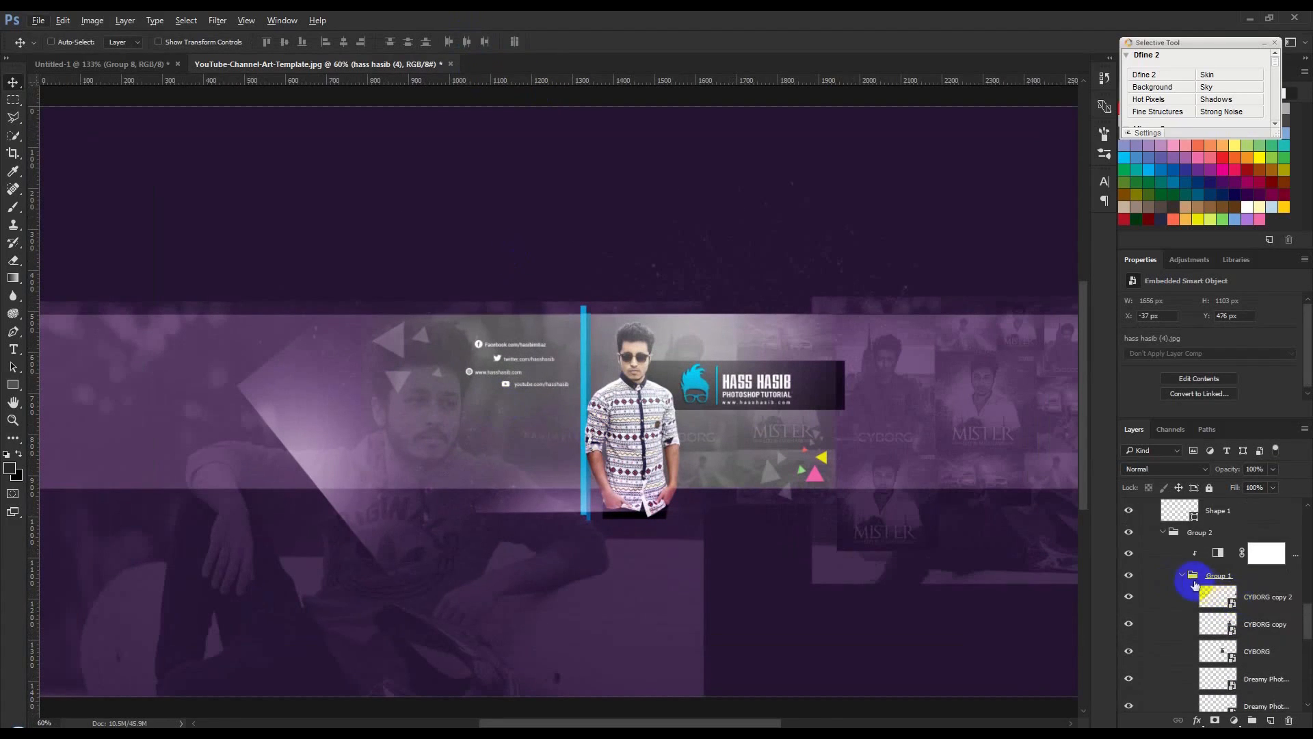
{"action": "left_click", "coordinate": [1184, 578]}
{"action": "left_click", "coordinate": [1184, 578]}
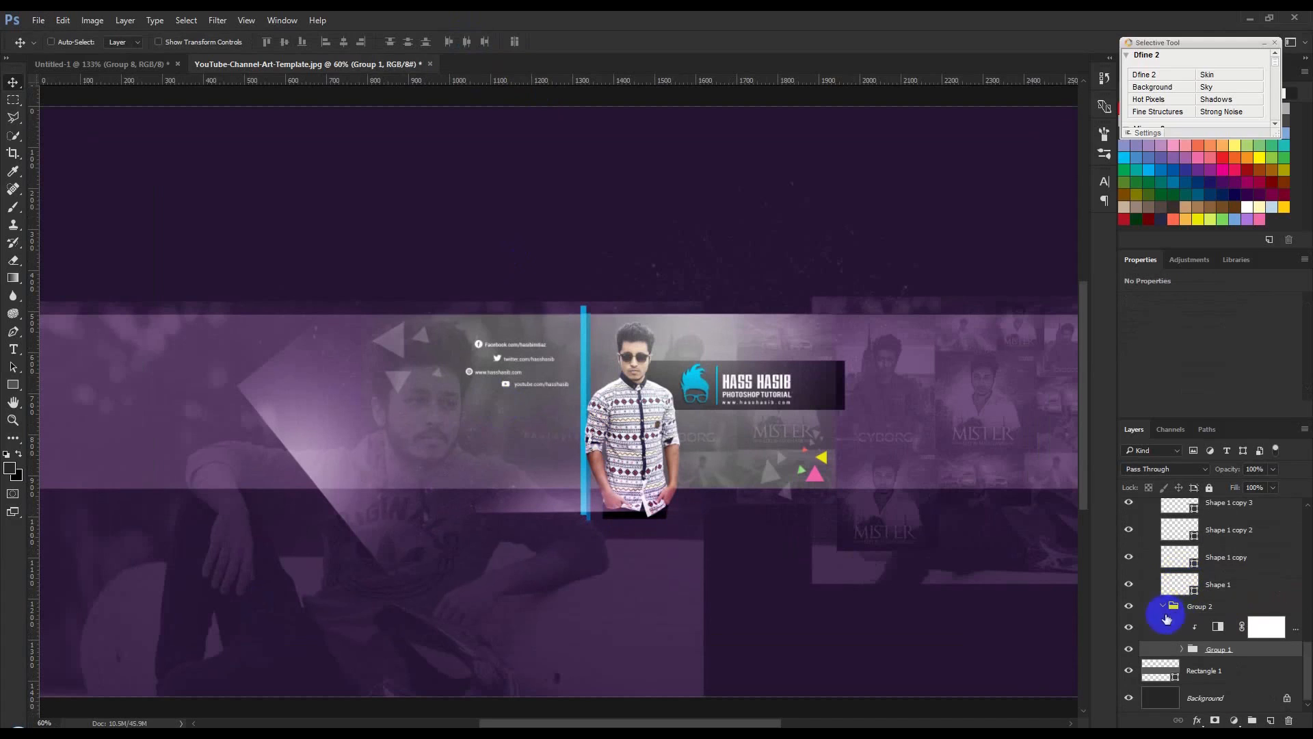
{"action": "left_click", "coordinate": [1166, 608]}
{"action": "left_click", "coordinate": [1167, 607]}
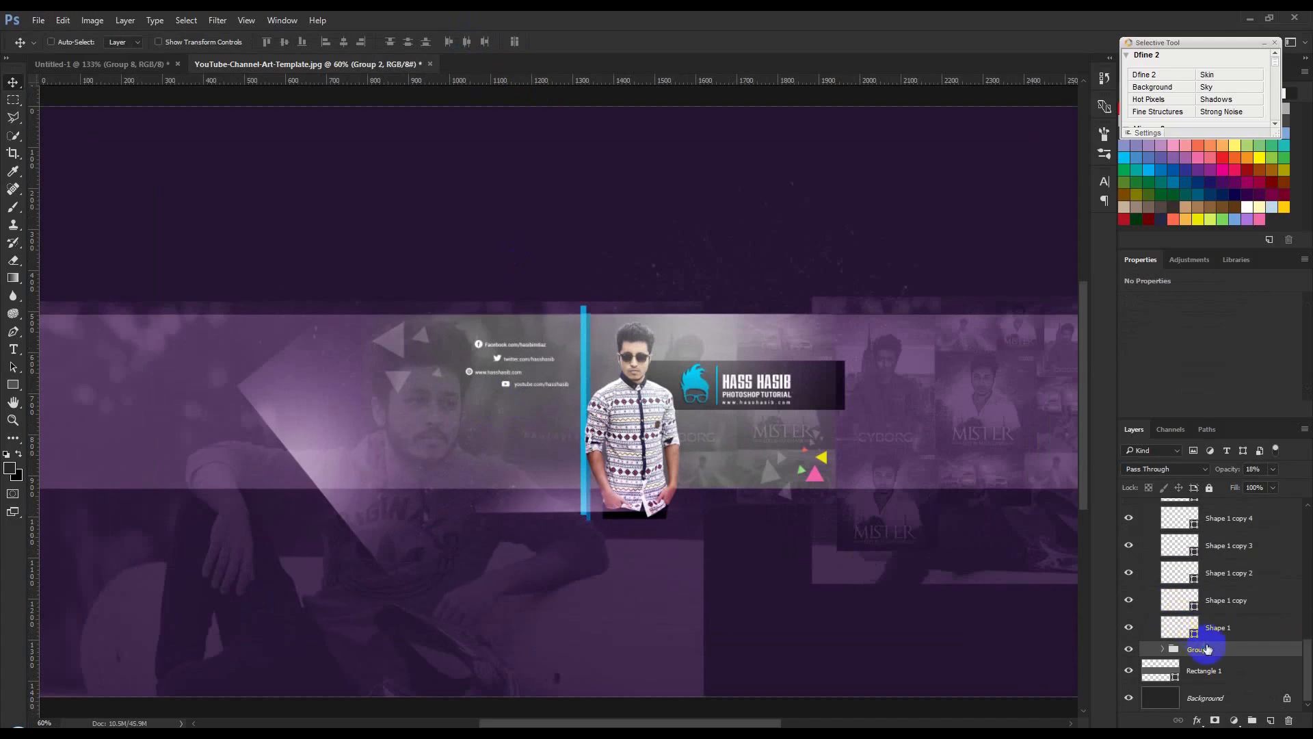
{"action": "right_click", "coordinate": [1207, 649]}
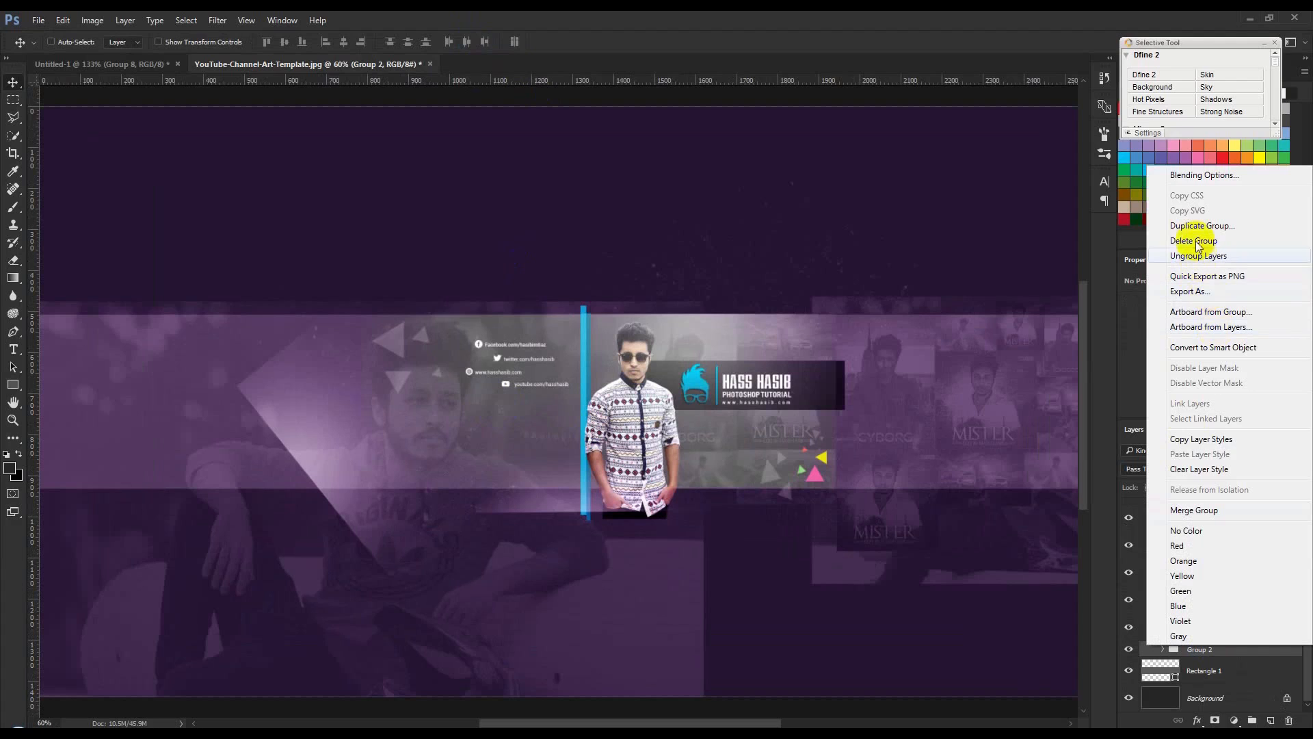
{"action": "left_click", "coordinate": [1198, 348]}
- Move the Group 2 smart object out of its parent group and clip it to the Rectangle 1 band
{"action": "right_click", "coordinate": [1252, 656]}
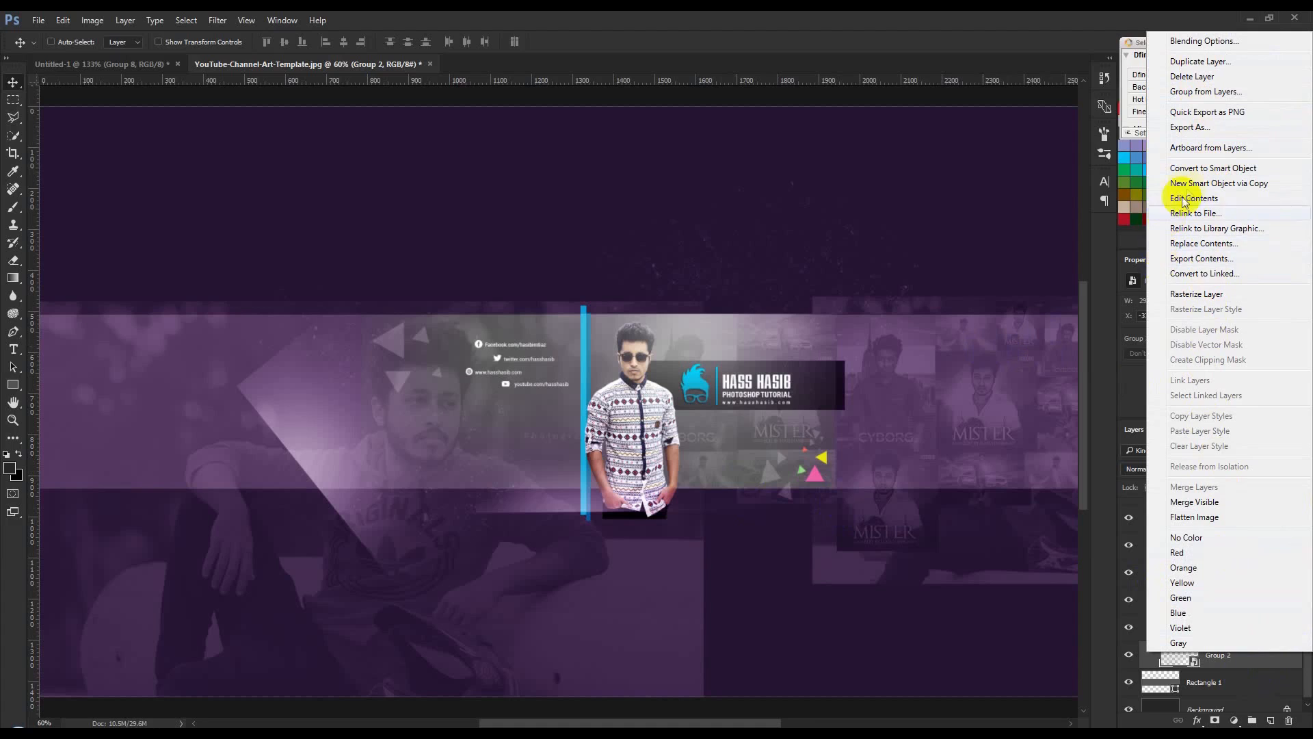
{"action": "left_click", "coordinate": [963, 229]}
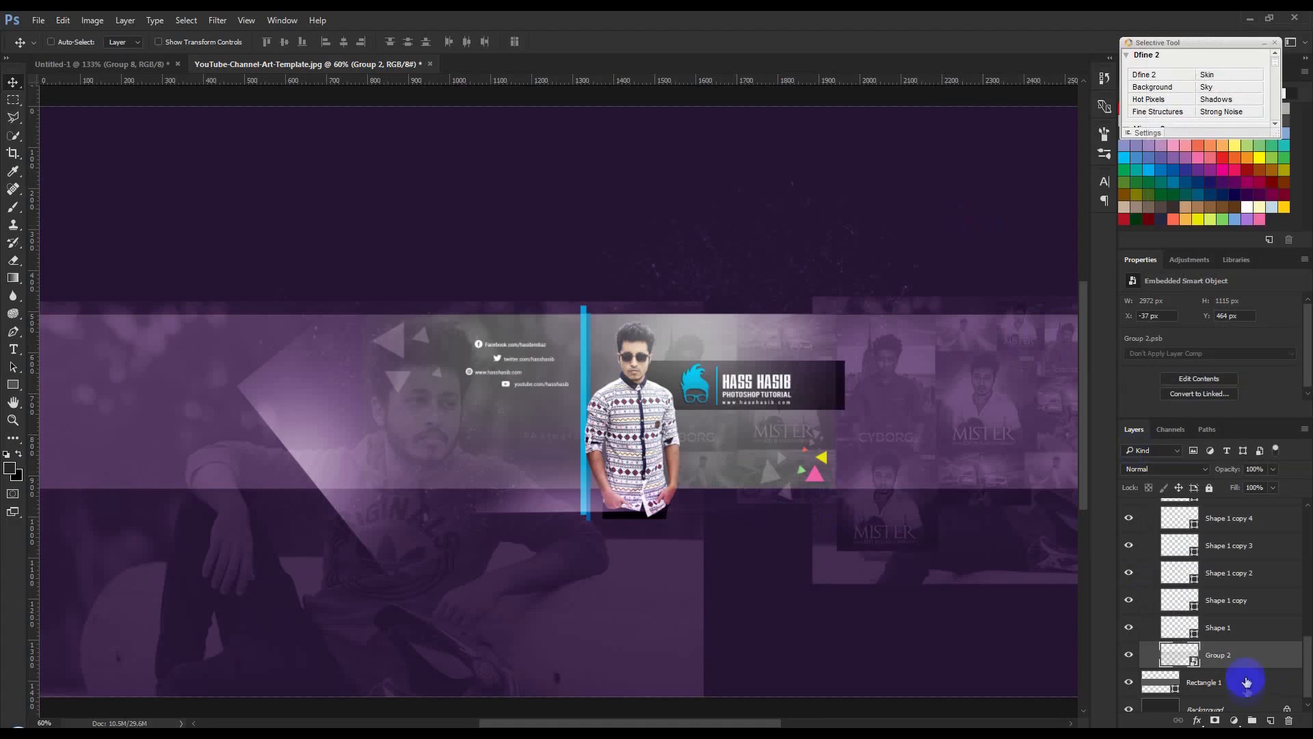
{"action": "right_click", "coordinate": [1246, 658]}
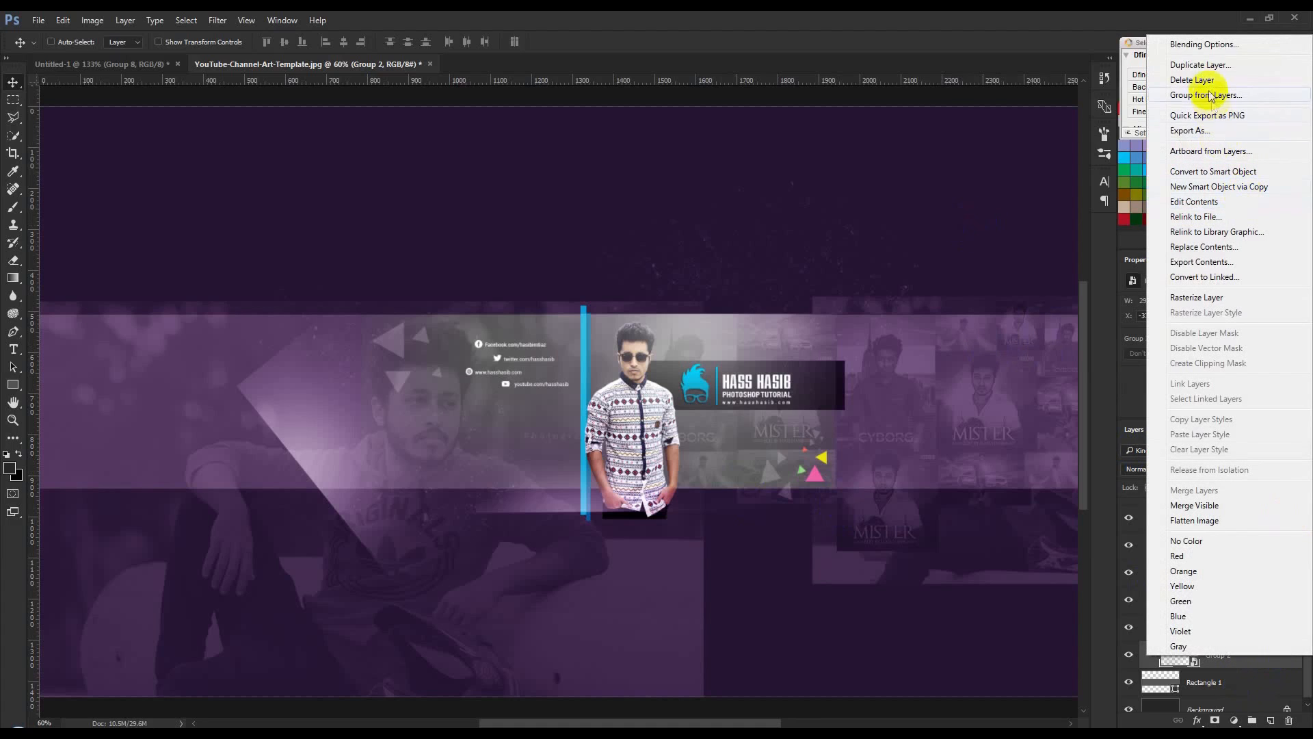
{"action": "left_click", "coordinate": [995, 385]}
{"action": "mouse_move", "coordinate": [1211, 645]}
{"action": "left_mouse_down"}
{"action": "mouse_move", "coordinate": [1221, 666]}
{"action": "mouse_move", "coordinate": [1208, 661]}
{"action": "left_mouse_up"}
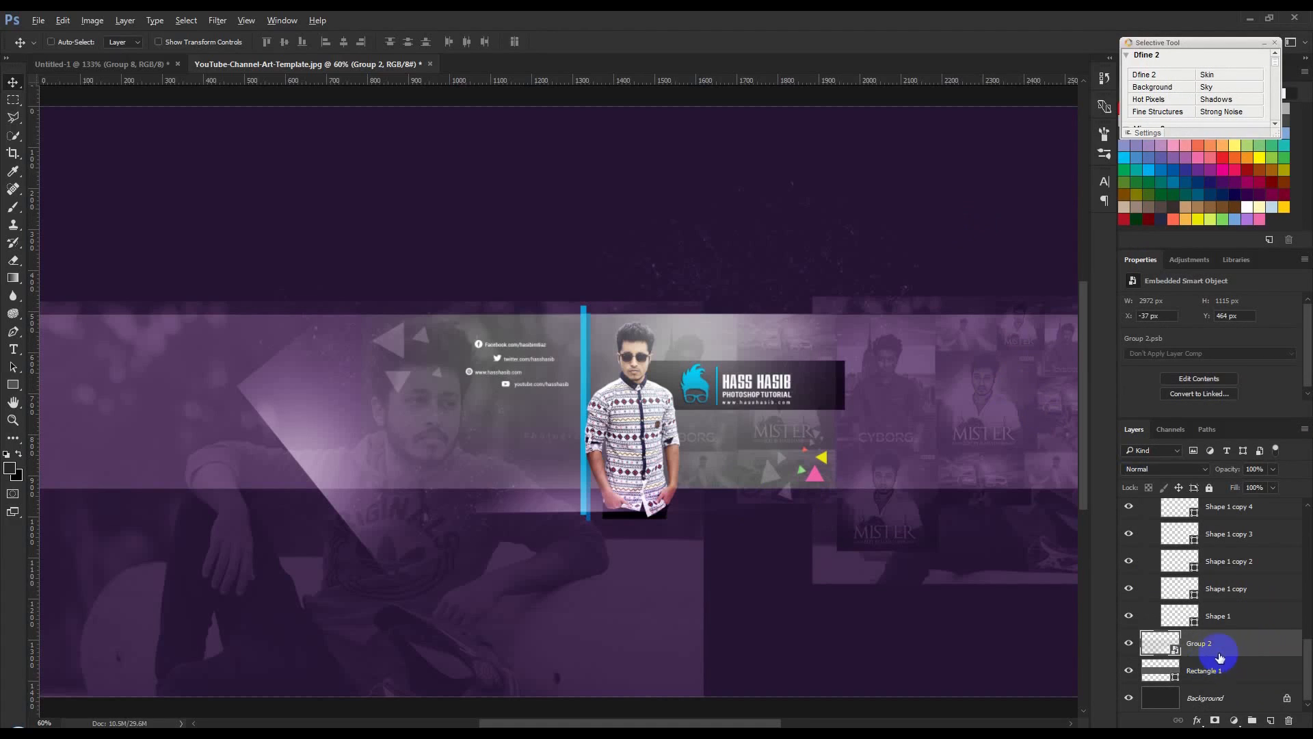
{"action": "left_click", "coordinate": [1222, 652], "text": "alt"}
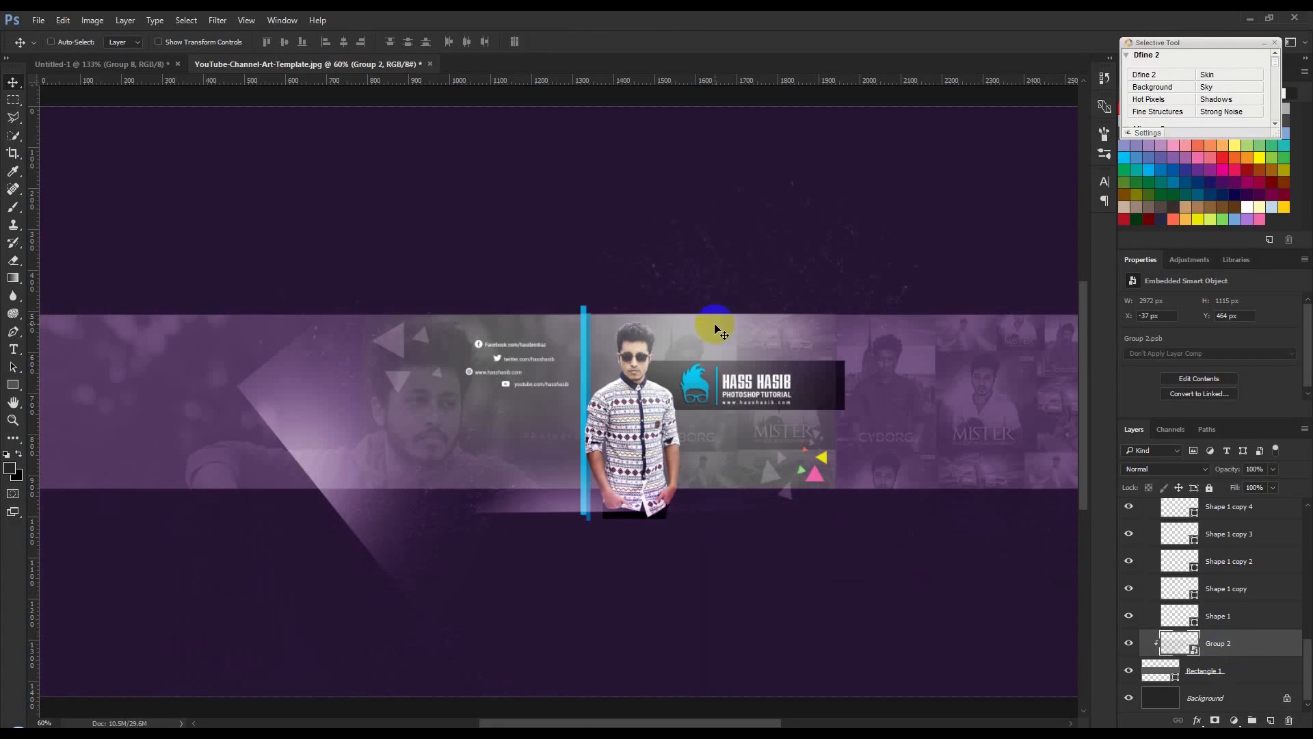
{"action": "scroll", "coordinate": [632, 494], "scroll_direction": "up", "scroll_amount": 1}
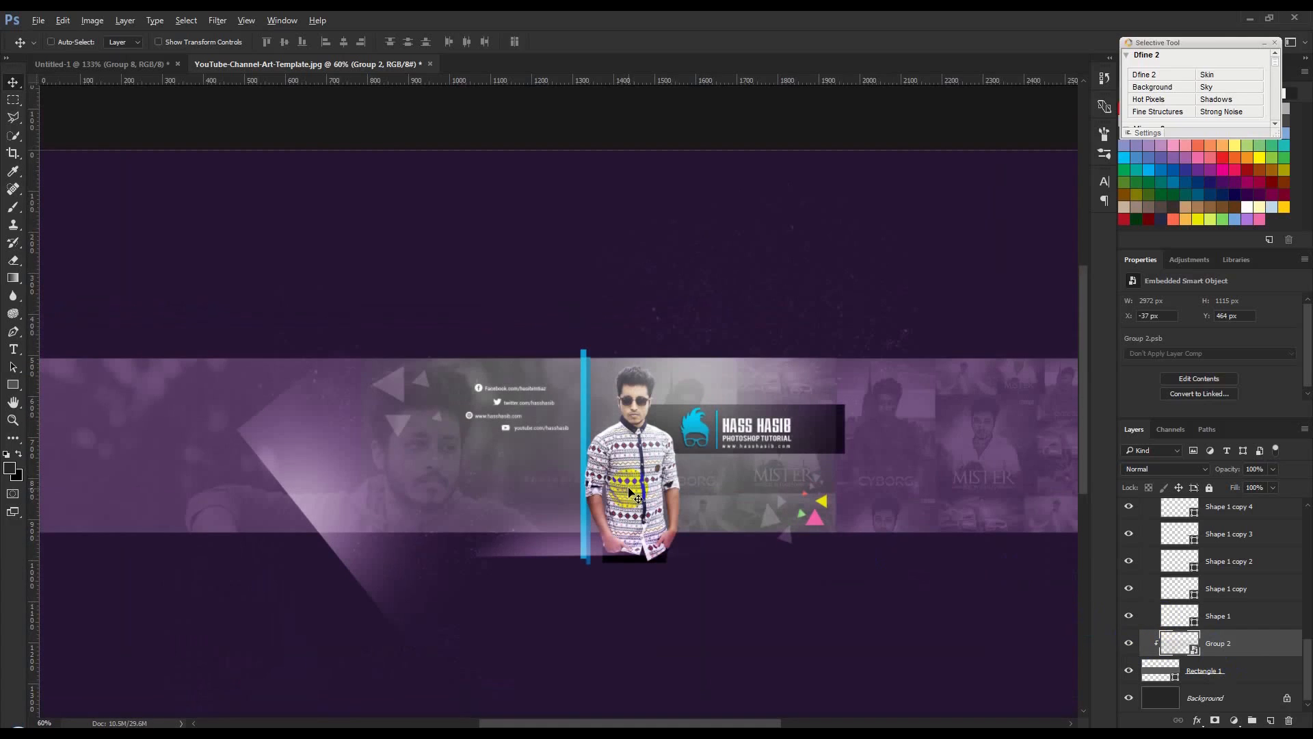
{"action": "key", "text": "ctrl+0"}
- Move the coloured triangle cluster, Shape 1 through Shape 1 copy 3, farther right along the band
{"action": "scroll", "coordinate": [1247, 609], "scroll_direction": "up", "scroll_amount": 2}
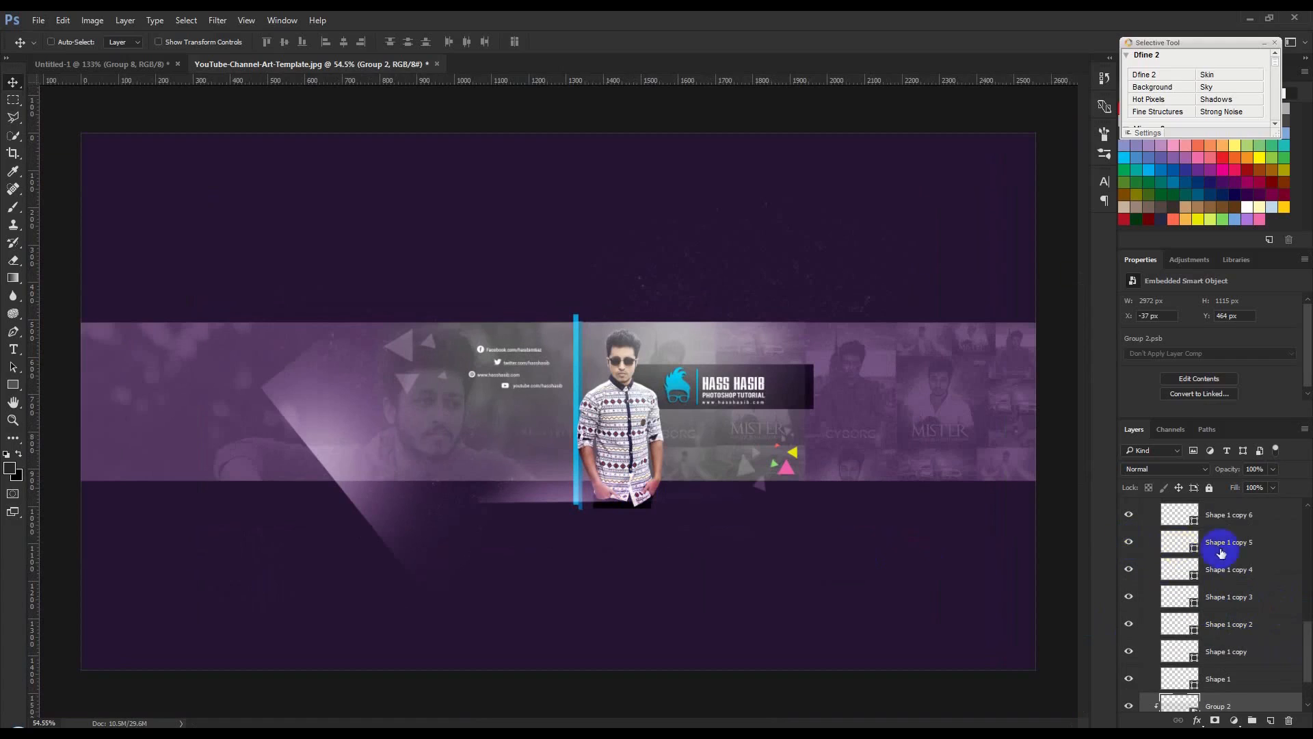
{"action": "scroll", "coordinate": [1237, 679], "scroll_direction": "down", "scroll_amount": 1}
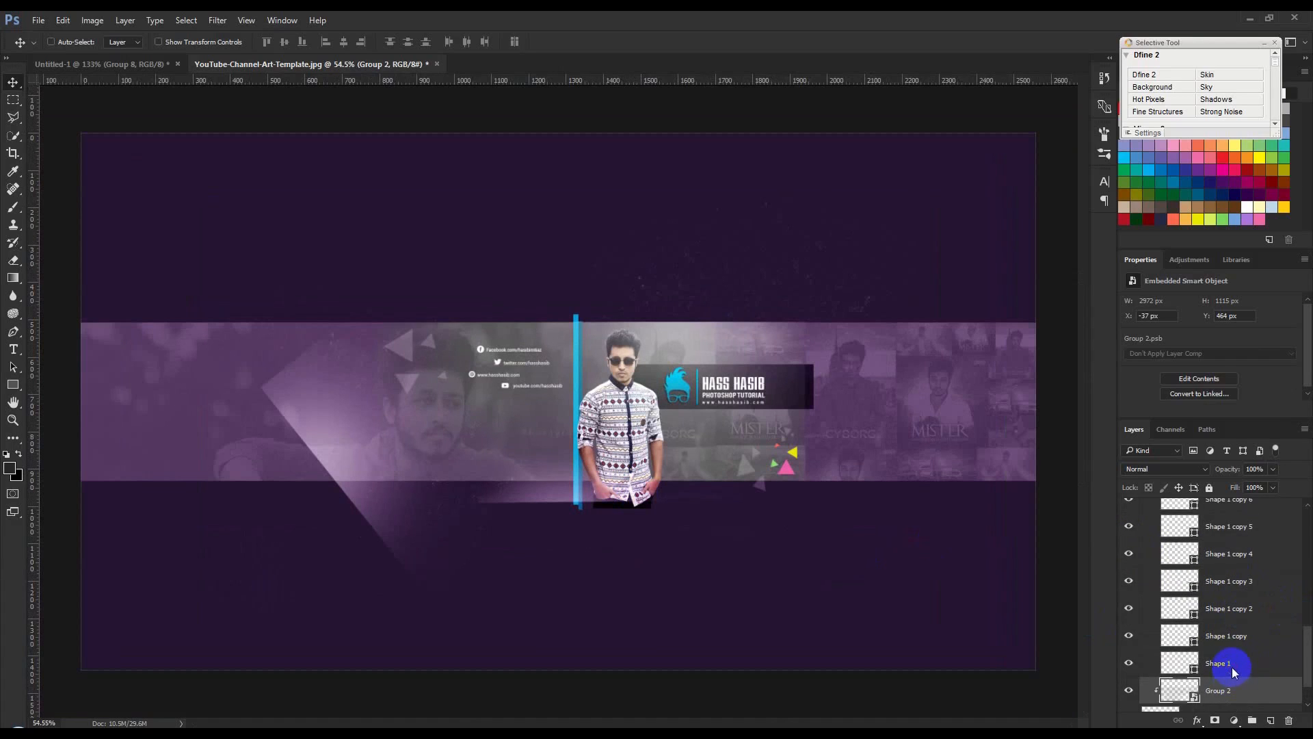
{"action": "left_click", "coordinate": [1232, 667]}
{"action": "scroll", "coordinate": [1233, 669], "scroll_direction": "down", "scroll_amount": 2}
{"action": "scroll", "coordinate": [1233, 636], "scroll_direction": "up", "scroll_amount": 7}
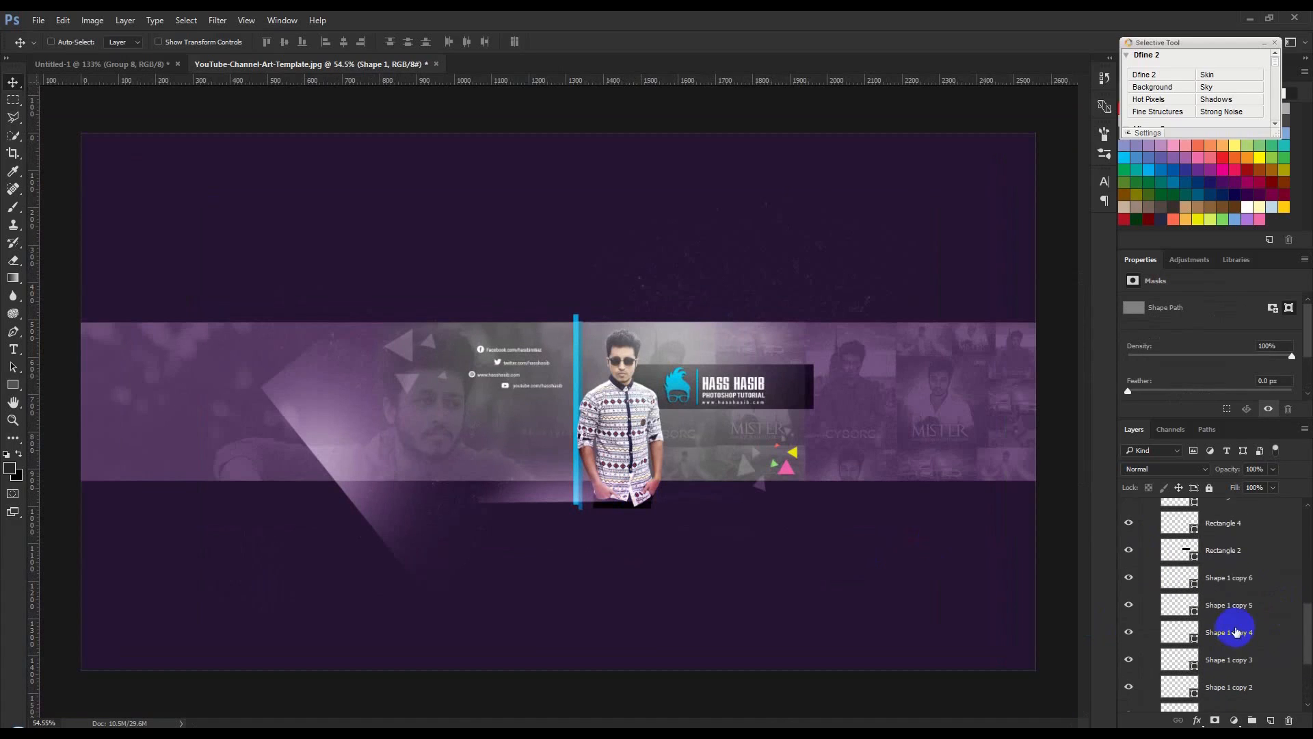
{"action": "scroll", "coordinate": [1238, 632], "scroll_direction": "down", "scroll_amount": 2}
{"action": "left_click", "coordinate": [1244, 637], "text": "shift"}
{"action": "left_click_drag", "start_coordinate": [911, 551], "coordinate": [901, 487]}
{"action": "scroll", "coordinate": [965, 527], "scroll_direction": "up", "scroll_amount": 5}
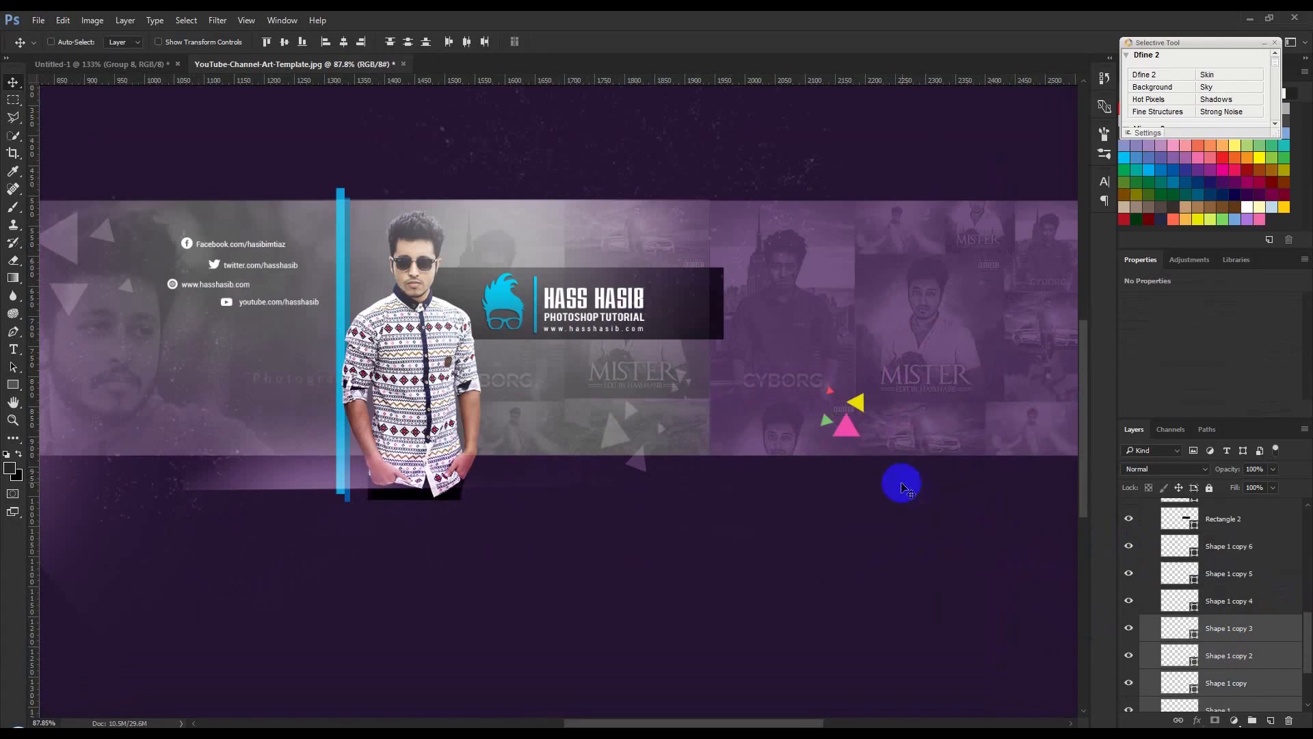
{"action": "scroll", "coordinate": [926, 505], "scroll_direction": "down", "scroll_amount": 1}
{"action": "left_click", "coordinate": [1240, 601]}
{"action": "left_click", "coordinate": [1139, 522], "text": "shift"}
{"action": "left_click_drag", "start_coordinate": [889, 491], "coordinate": [967, 478]}
{"action": "key", "text": "ctrl+z"}
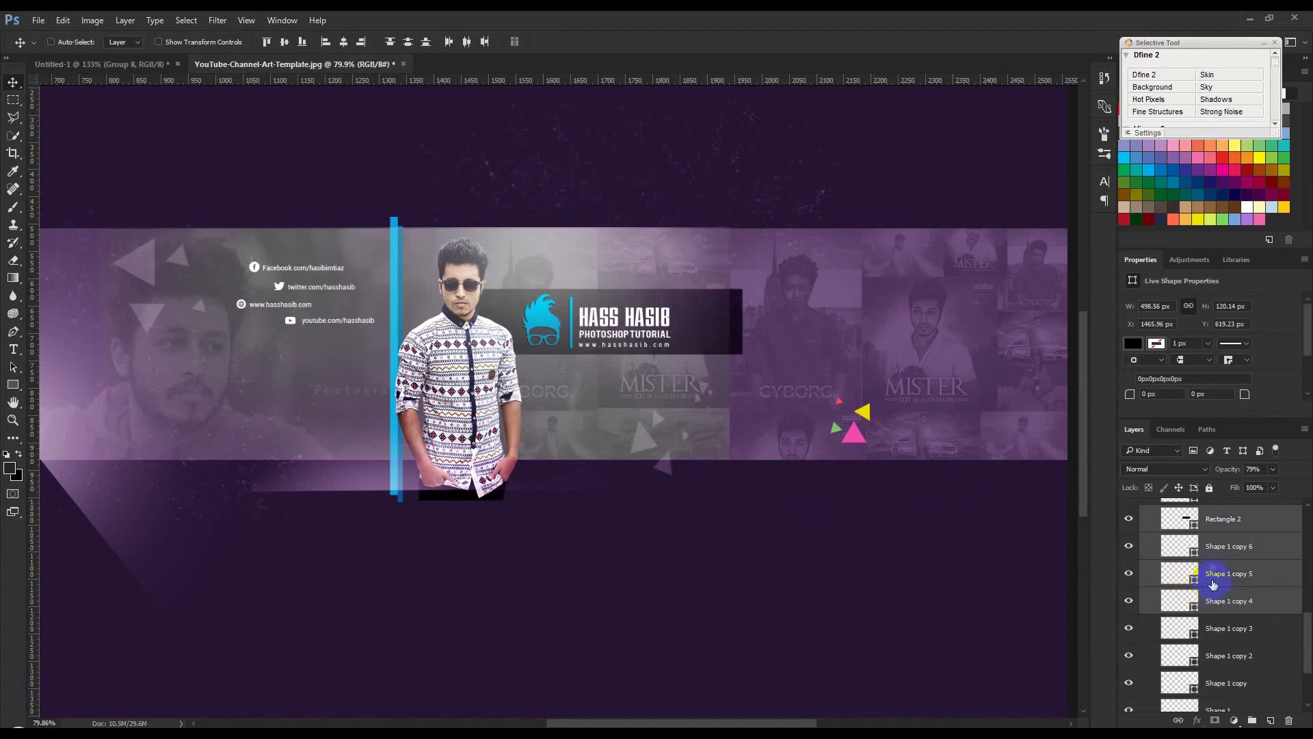
- Move only the pale Shape 1 copy 4 triangle cluster farther left on the band, away from the social links
{"action": "left_click", "coordinate": [1226, 524], "text": "ctrl"}
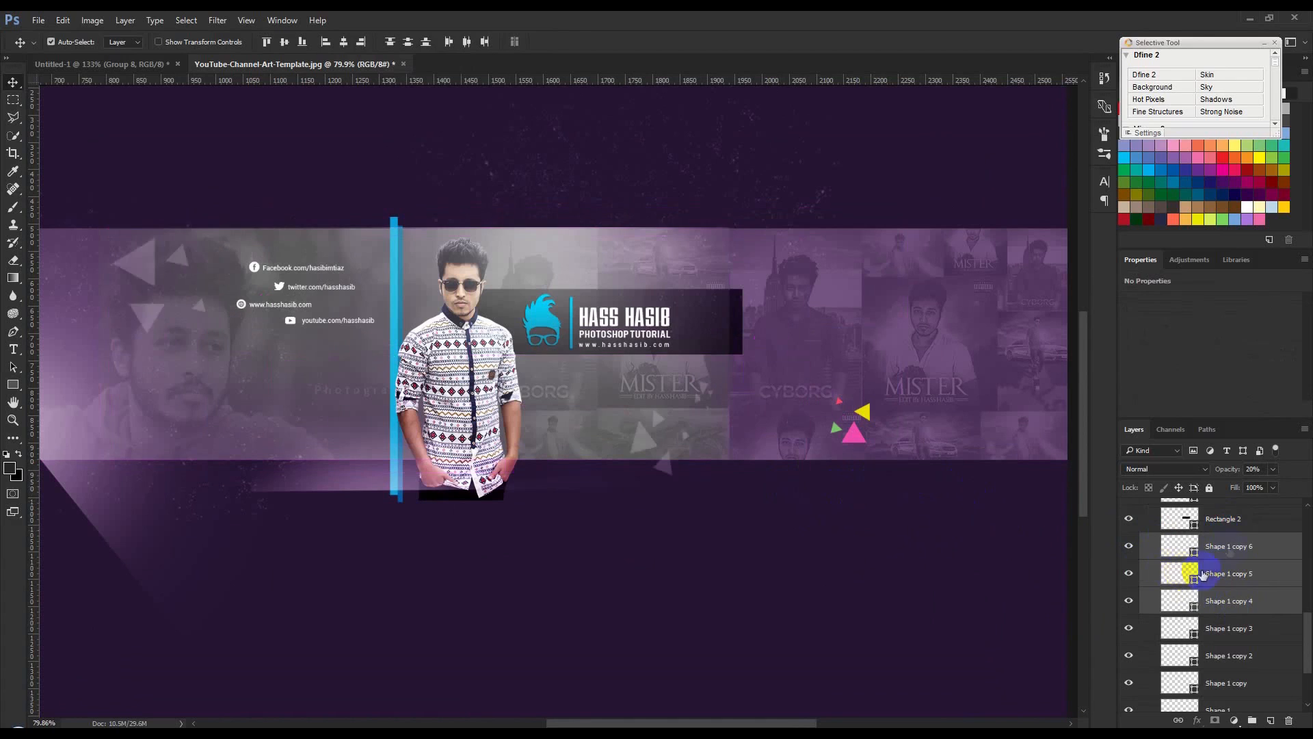
{"action": "left_click", "coordinate": [1224, 554], "text": "ctrl"}
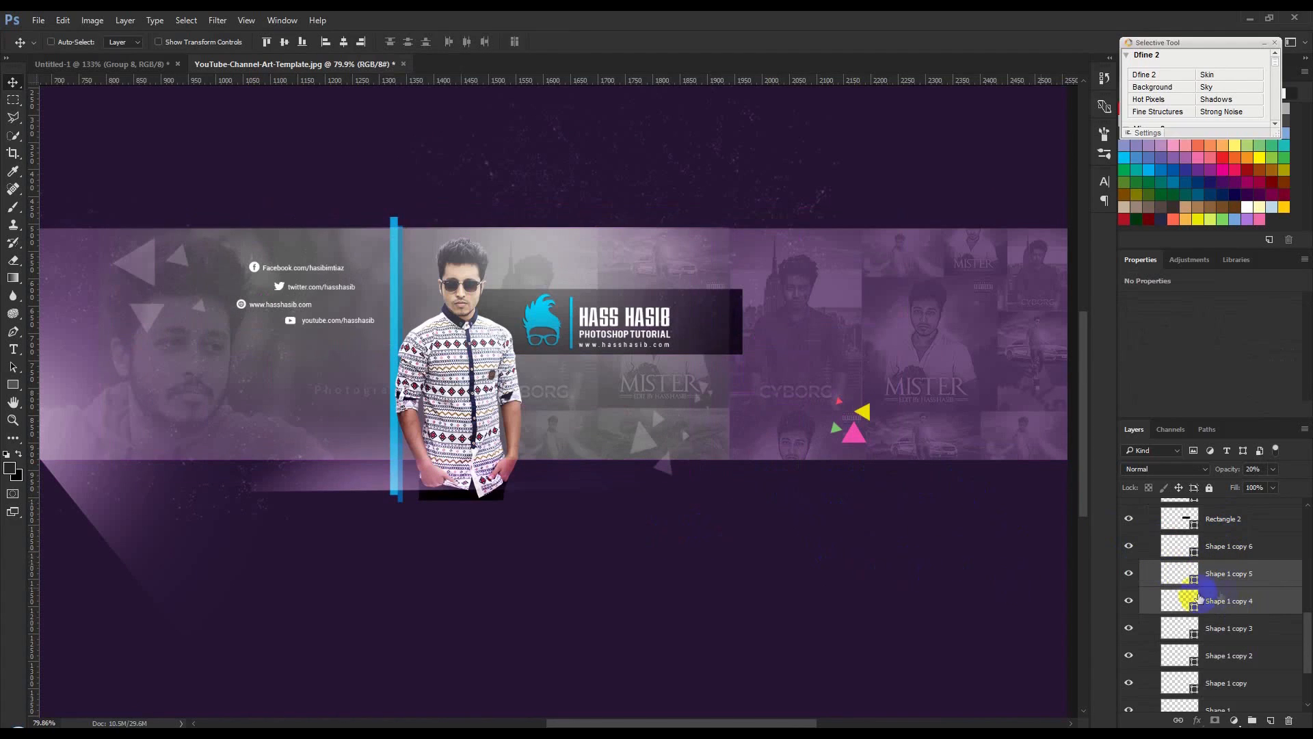
{"action": "left_click", "coordinate": [1227, 576], "text": "ctrl"}
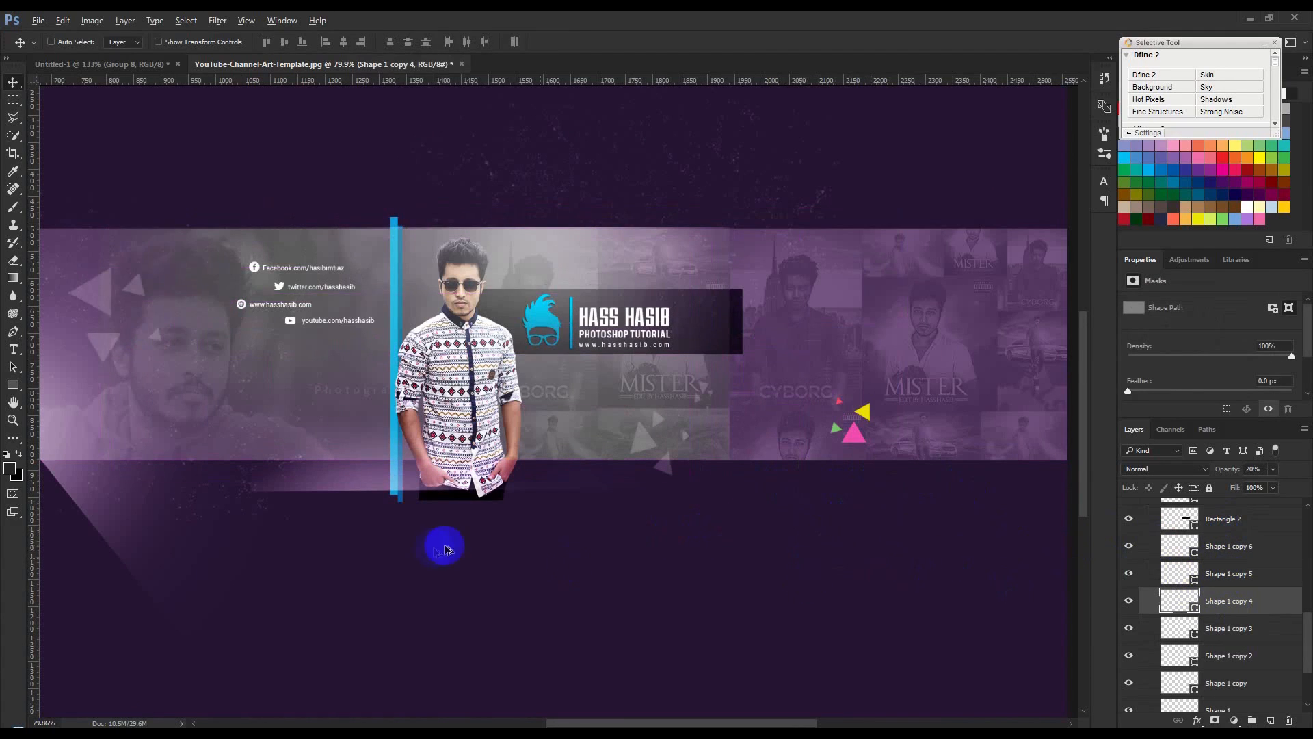
{"action": "scroll", "coordinate": [439, 543], "scroll_direction": "down", "scroll_amount": 2}
{"action": "left_click_drag", "start_coordinate": [338, 491], "coordinate": [287, 477]}
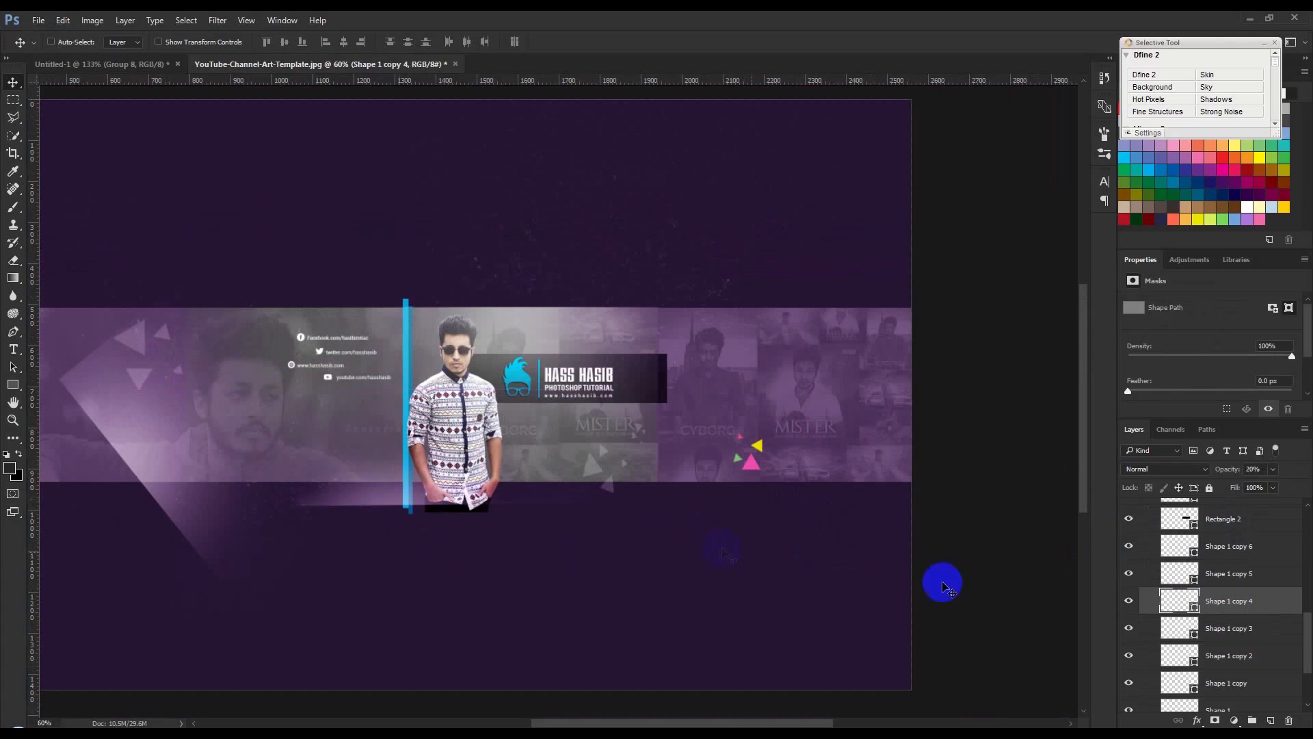
- Duplicate the pale Shape 1 copy 5 triangle cluster twice and spread the clusters, with rotated copies, over the band's right half
{"action": "left_click", "coordinate": [1210, 579]}
{"action": "left_click_drag", "start_coordinate": [730, 499], "coordinate": [860, 410]}
{"action": "key", "text": "ctrl+t"}
{"action": "left_click_drag", "start_coordinate": [856, 332], "coordinate": [792, 522]}
{"action": "key", "text": "Return"}
{"action": "left_click_drag", "start_coordinate": [844, 432], "coordinate": [849, 553]}
- Stretch the black Rectangle 2 bar behind the logo to the canvas's right edge, making it 1096 px wide
{"action": "scroll", "coordinate": [1235, 530], "scroll_direction": "up", "scroll_amount": 1}
{"action": "left_click", "coordinate": [1238, 515]}
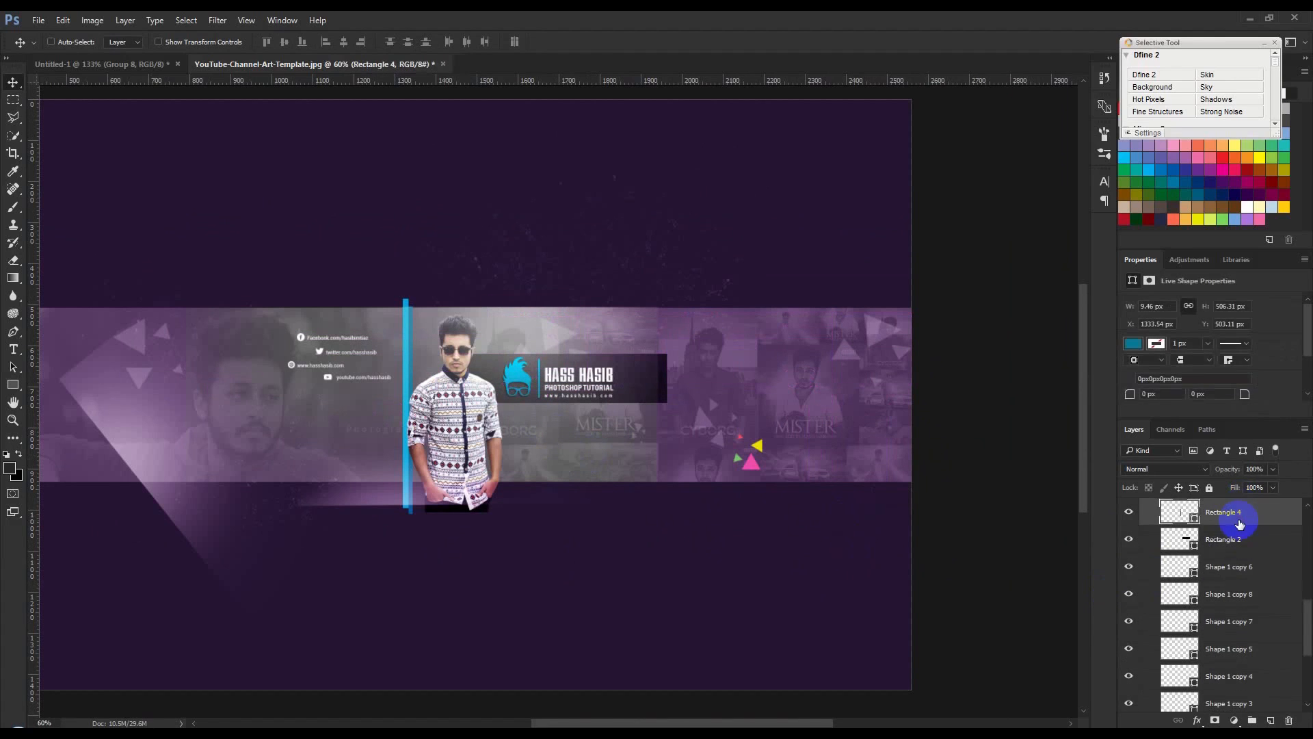
{"action": "left_click", "coordinate": [1241, 546]}
{"action": "key", "text": "ctrl+t"}
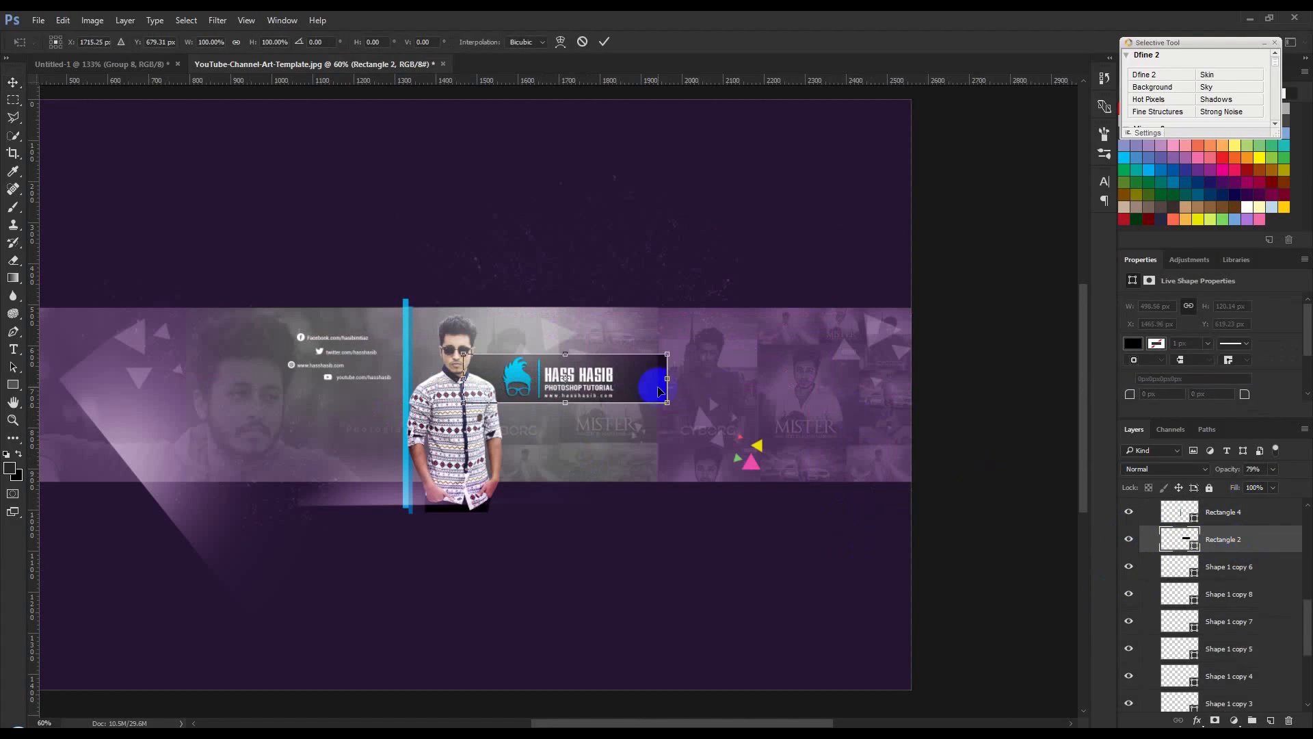
{"action": "left_click_drag", "start_coordinate": [737, 382], "coordinate": [912, 390]}
{"action": "double_click", "coordinate": [909, 395]}
- Stretch the Layer 2 glow horizontally across the full band to 2562 px wide, starting at X 0 px
{"action": "scroll", "coordinate": [1232, 587], "scroll_direction": "up", "scroll_amount": 8}
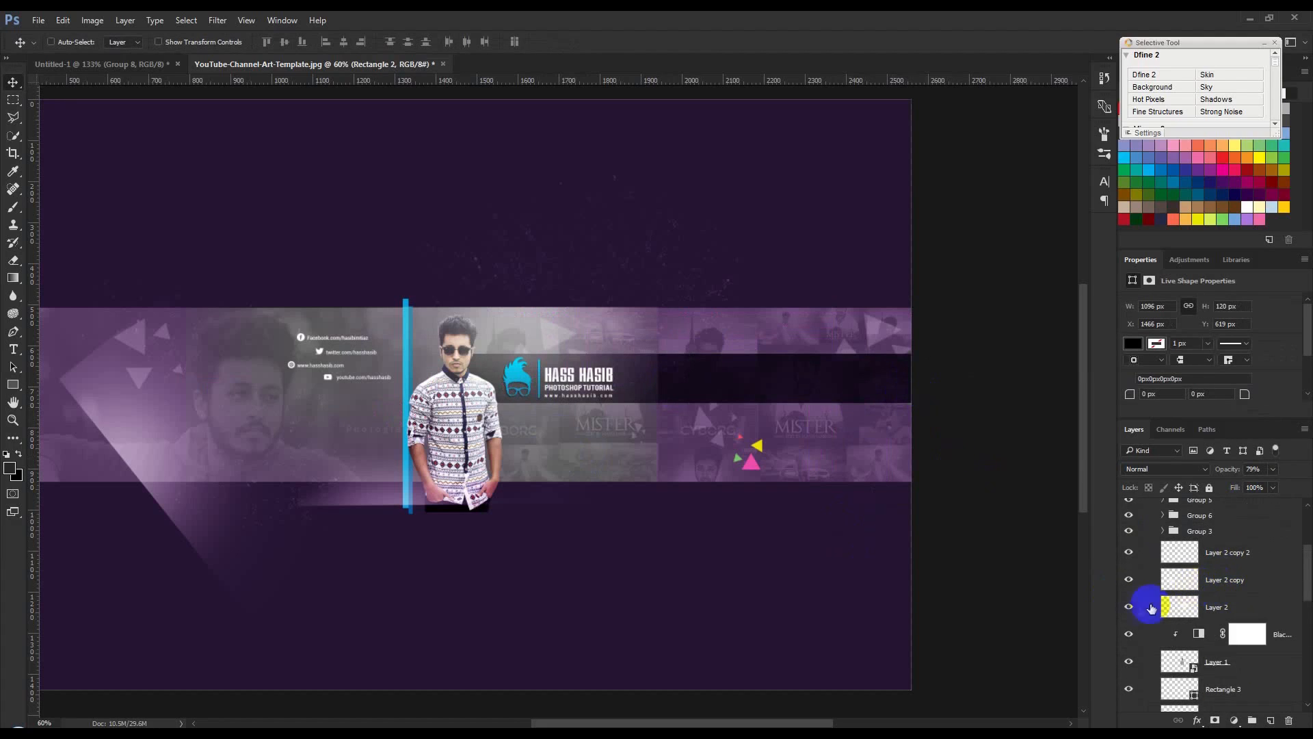
{"action": "left_click", "coordinate": [1128, 606]}
{"action": "left_click", "coordinate": [1129, 607]}
{"action": "left_click", "coordinate": [1192, 609]}
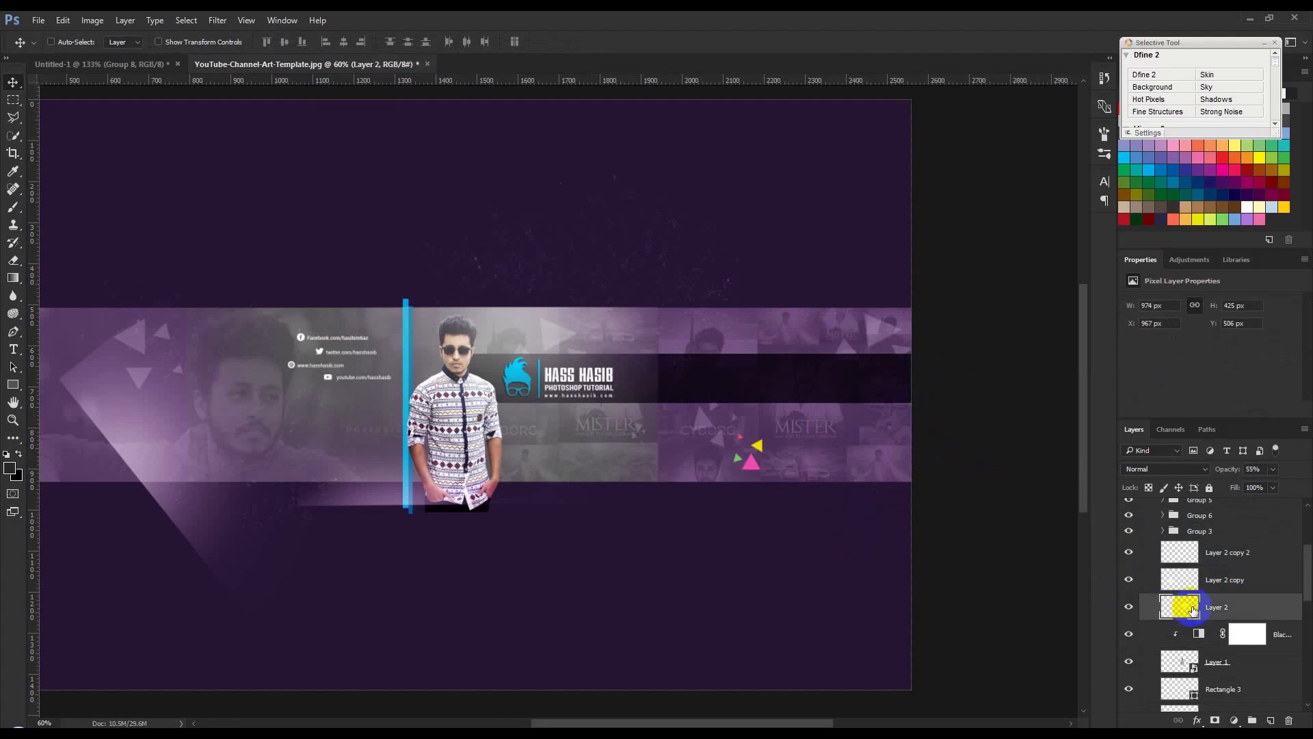
{"action": "key", "text": "ctrl+t"}
{"action": "left_click_drag", "start_coordinate": [653, 393], "coordinate": [916, 408]}
{"action": "scroll", "coordinate": [376, 428], "scroll_direction": "down", "scroll_amount": 2}
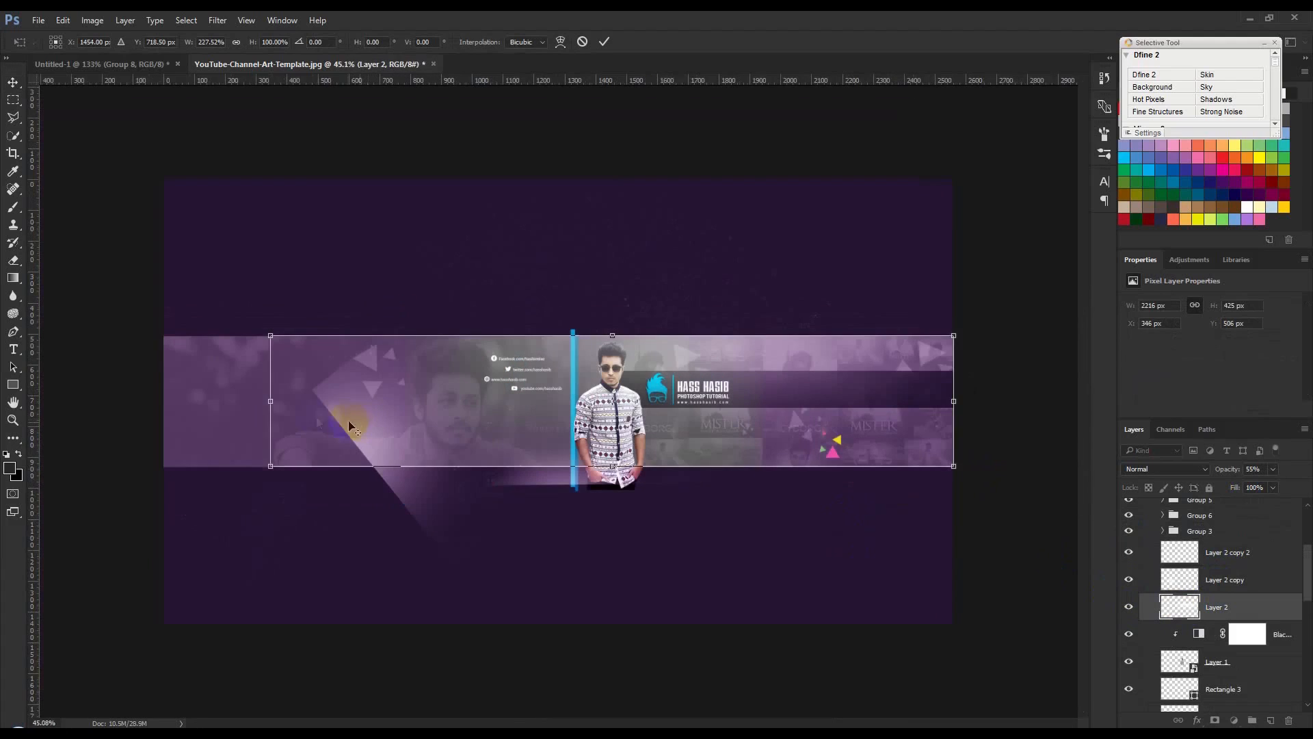
{"action": "left_click_drag", "start_coordinate": [251, 400], "coordinate": [165, 397]}
{"action": "key", "text": "Return"}
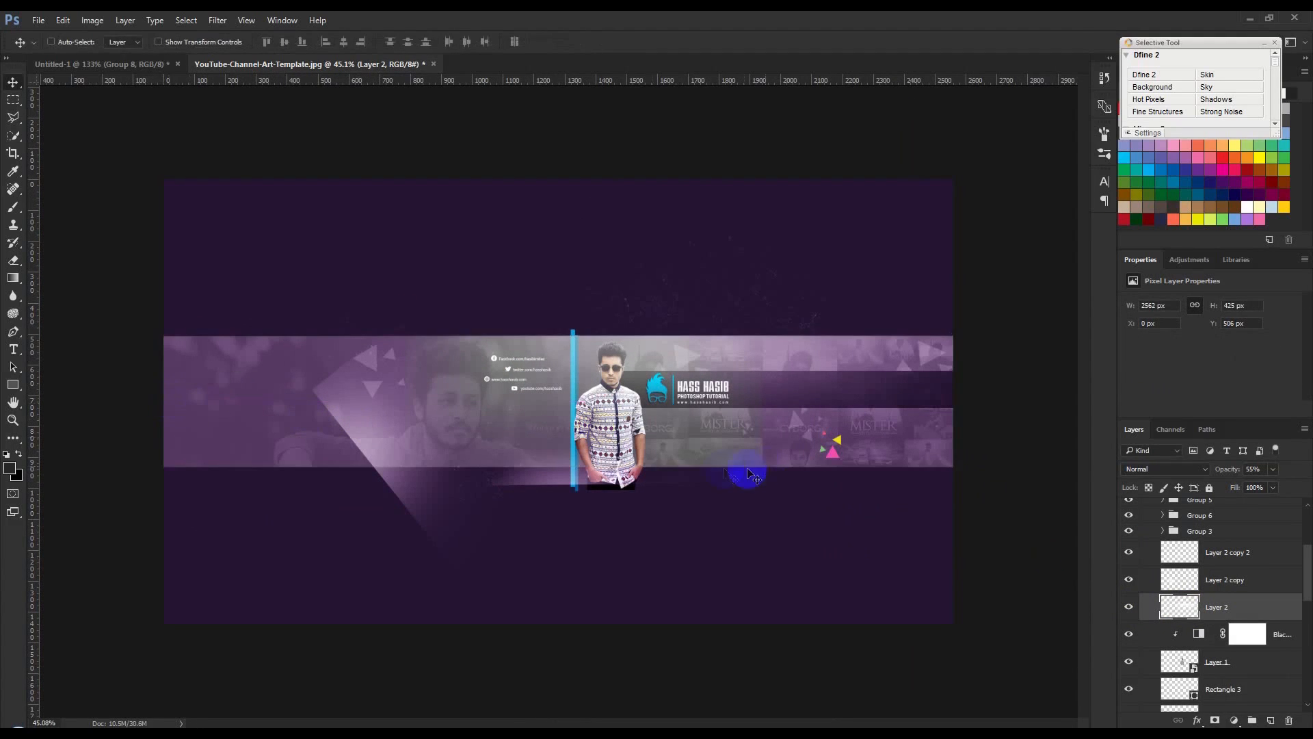
- Enlarge the Layer 2 copy glow to 1540 x 1925 px and place it over the canvas's left edge at X -584, Y -149 px
{"action": "scroll", "coordinate": [749, 474], "scroll_direction": "up", "scroll_amount": 2}
{"action": "left_click", "coordinate": [1126, 556]}
{"action": "left_click", "coordinate": [1127, 556]}
{"action": "left_click", "coordinate": [1225, 551]}
{"action": "left_click_drag", "start_coordinate": [791, 536], "coordinate": [527, 510]}
{"action": "left_click", "coordinate": [1225, 579]}
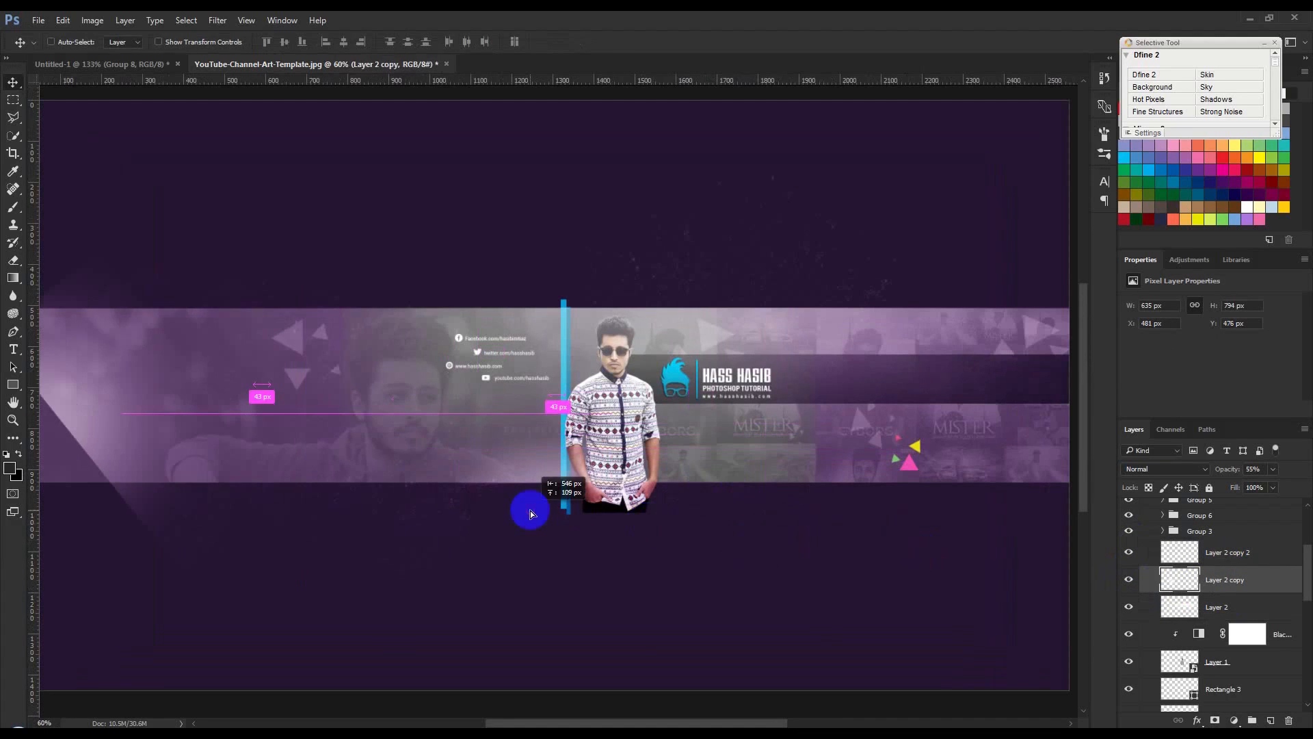
{"action": "scroll", "coordinate": [527, 519], "scroll_direction": "down", "scroll_amount": 3}
{"action": "key", "text": "ctrl+t"}
{"action": "left_click_drag", "start_coordinate": [358, 505], "coordinate": [338, 462]}
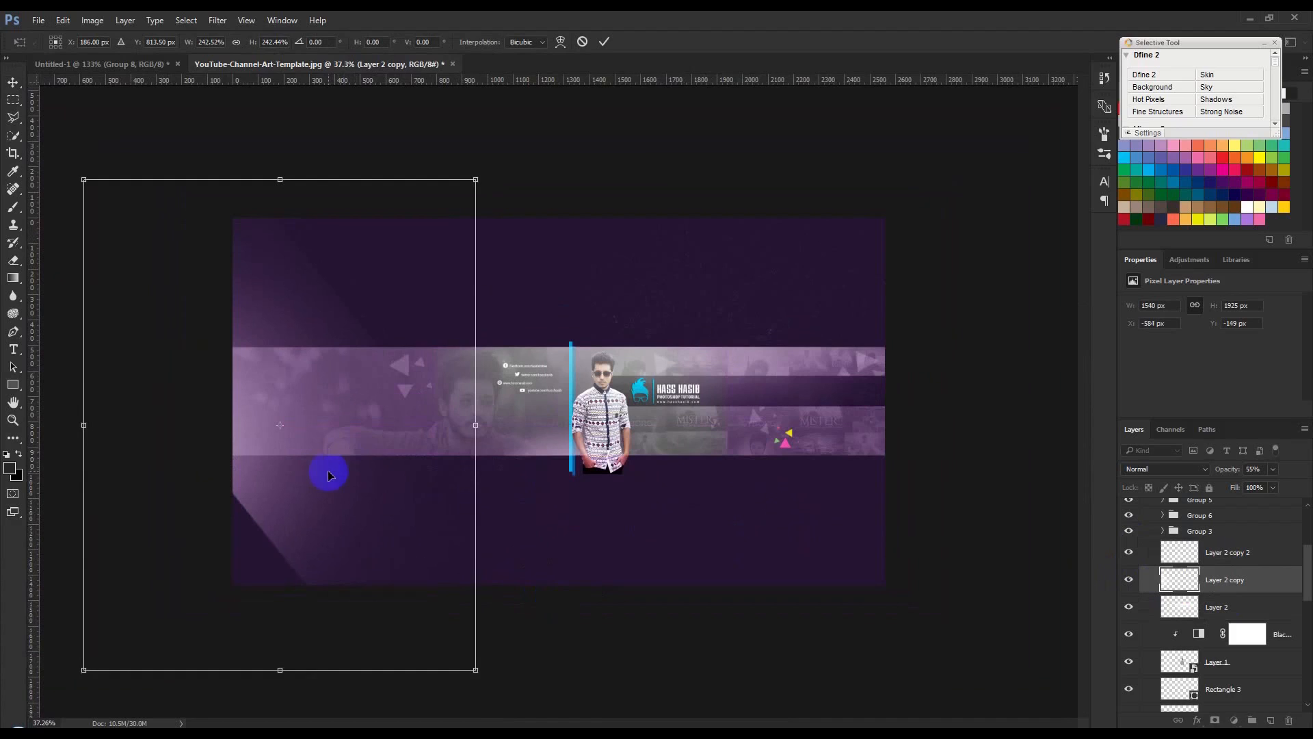
{"action": "key", "text": "Return"}
- Load the Rectangle 1 band as a selection and add it as a layer mask on Layer 2 copy
{"action": "left_click_drag", "start_coordinate": [1218, 596], "coordinate": [1192, 675]}
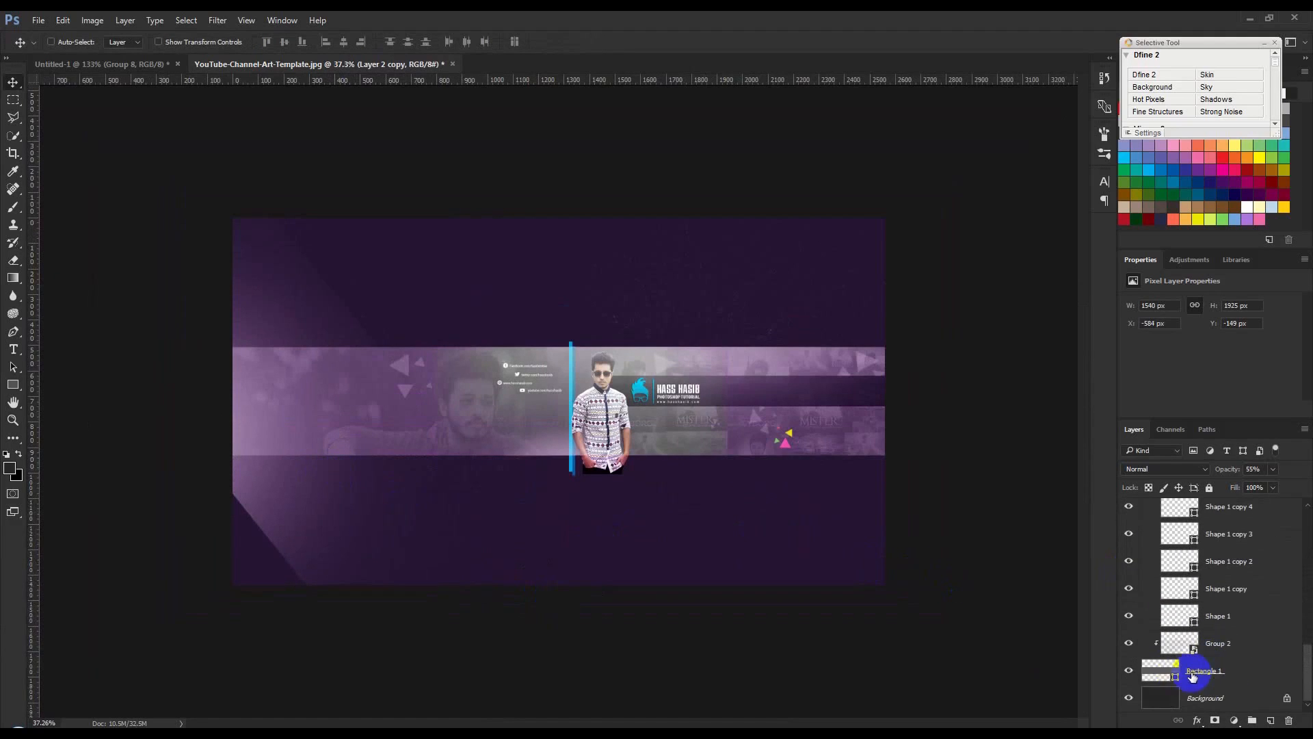
{"action": "left_click", "coordinate": [1161, 674], "text": "ctrl"}
{"action": "scroll", "coordinate": [522, 513], "scroll_direction": "up", "scroll_amount": 2}
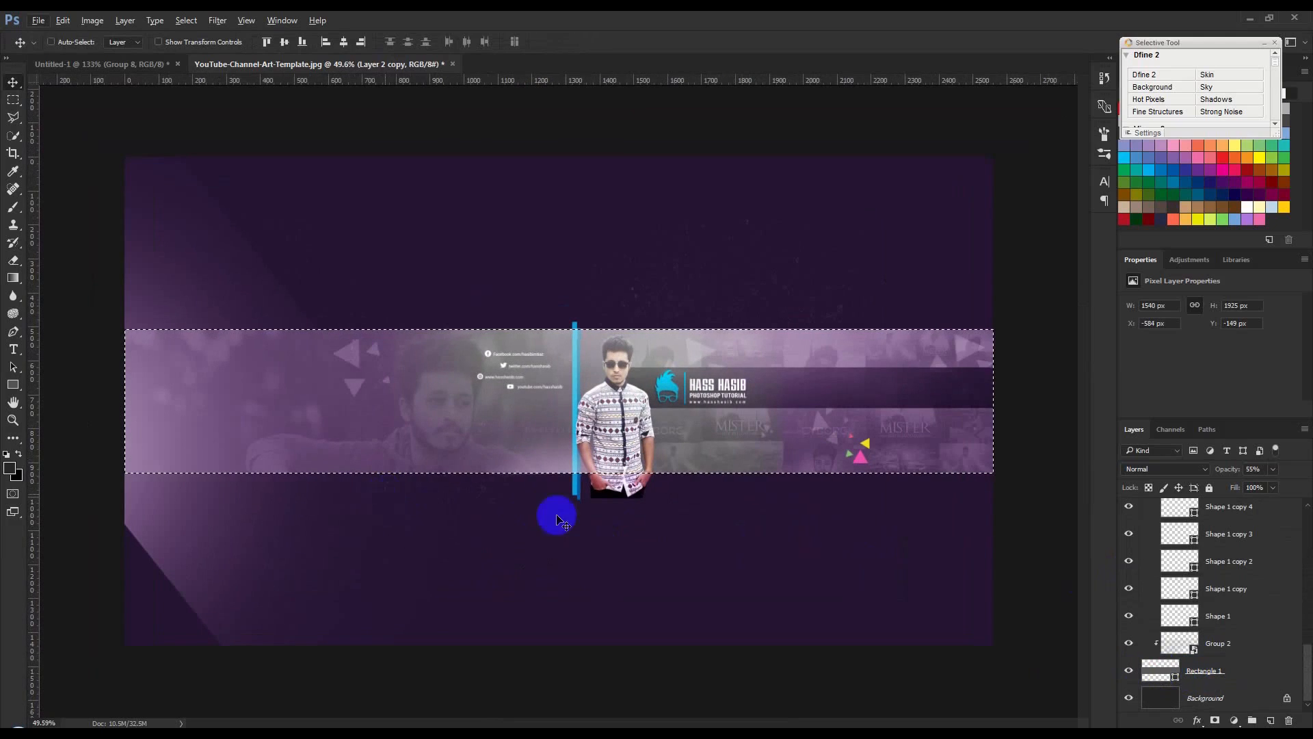
{"action": "left_click", "coordinate": [1215, 721]}
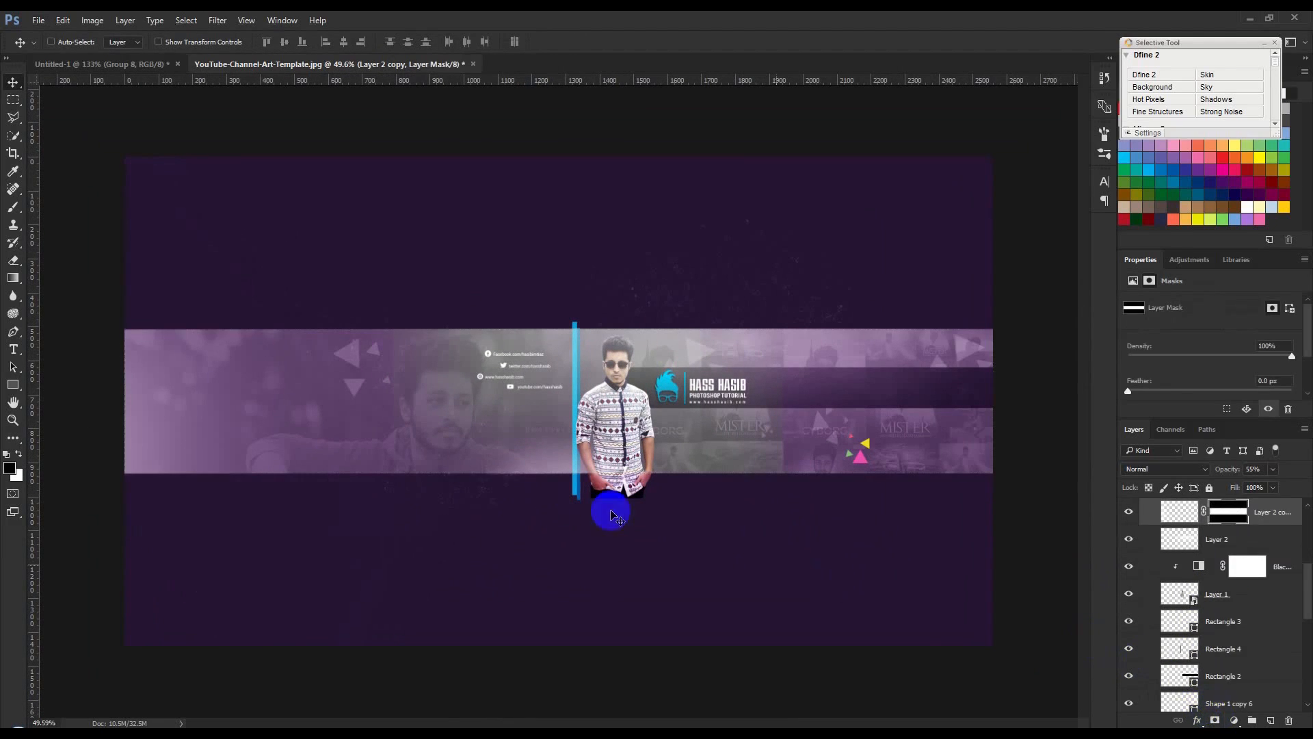
- Identify Group 3 by toggling its visibility and nudge this HASS HASIB logo group to the right
{"action": "scroll", "coordinate": [574, 494], "scroll_direction": "up", "scroll_amount": 1}
{"action": "scroll", "coordinate": [573, 493], "scroll_direction": "up", "scroll_amount": 1}
{"action": "scroll", "coordinate": [1266, 624], "scroll_direction": "up", "scroll_amount": 4}
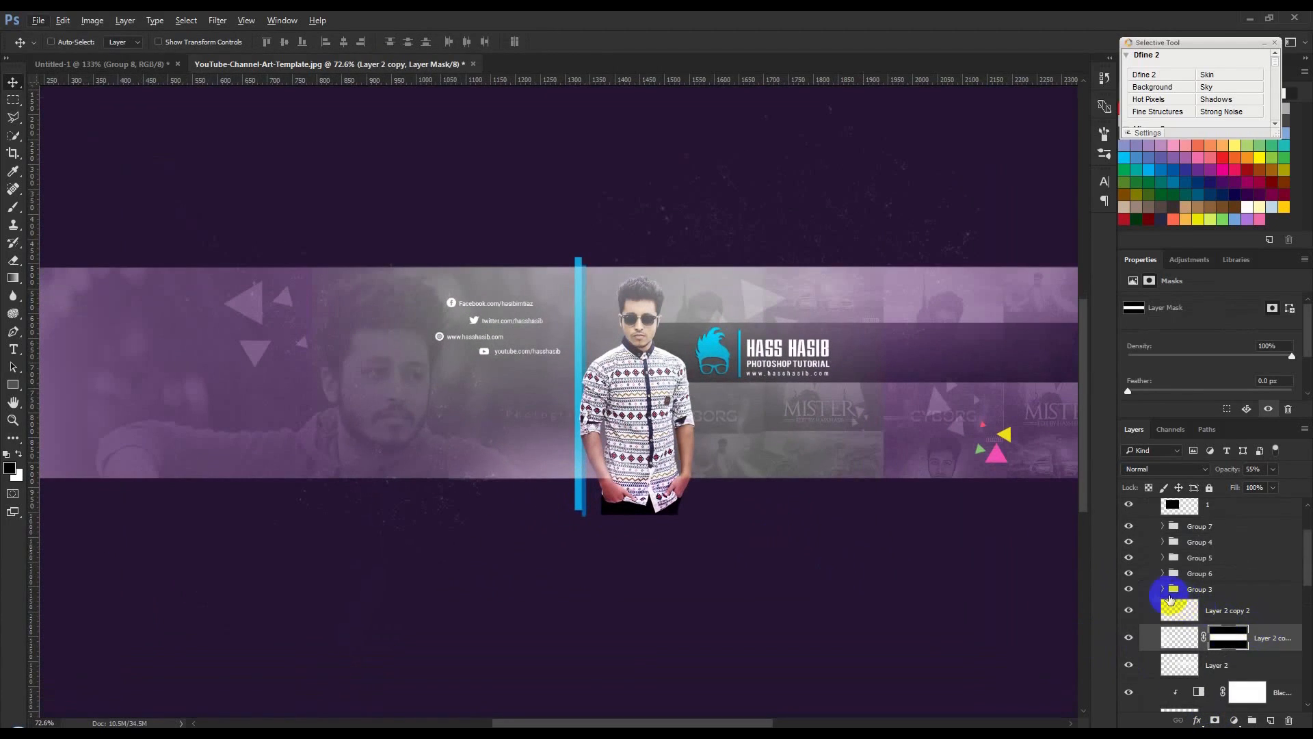
{"action": "left_click", "coordinate": [1129, 589]}
{"action": "left_click", "coordinate": [1129, 588]}
{"action": "left_click", "coordinate": [1177, 593]}
{"action": "key", "text": "shift+Right"}
{"action": "key", "text": "shift+Right"}
{"action": "key", "text": "shift+Right"}
{"action": "key", "text": "shift+Right"}
{"action": "scroll", "coordinate": [927, 486], "scroll_direction": "down", "scroll_amount": 1}
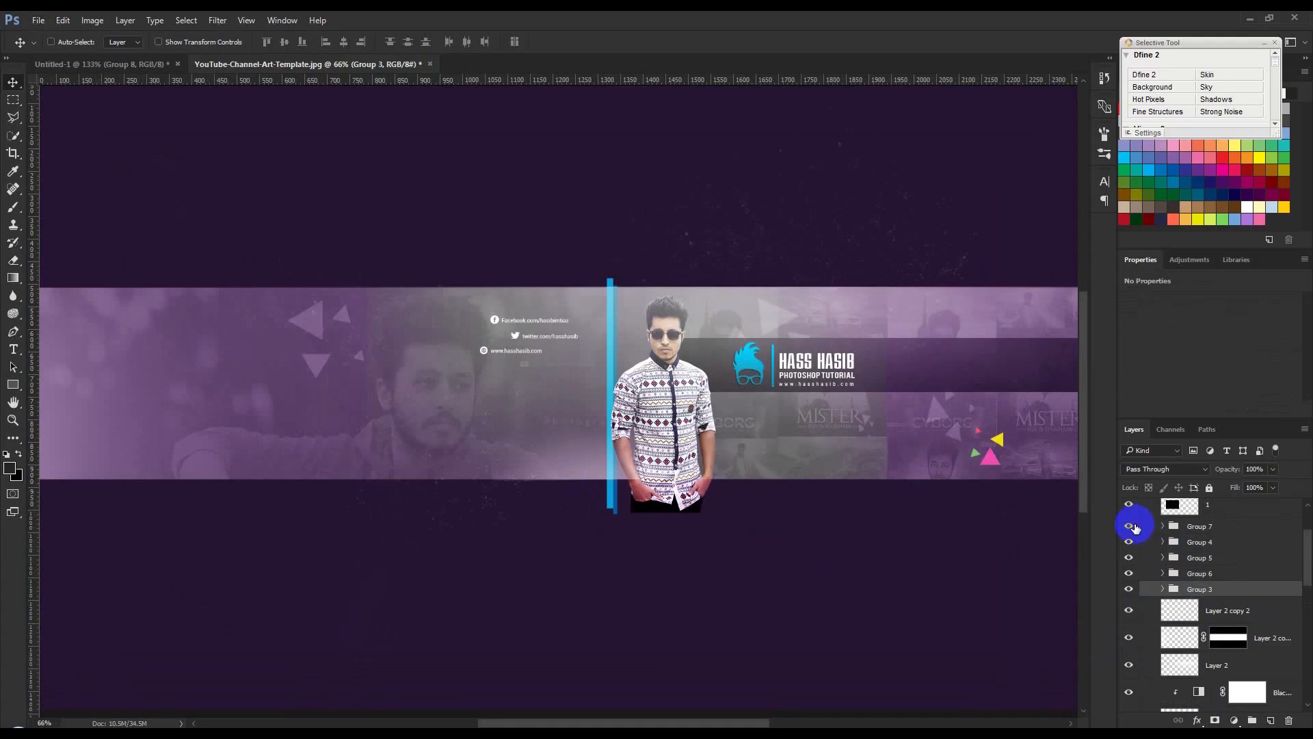
{"action": "left_click", "coordinate": [1200, 530]}
{"action": "left_click", "coordinate": [1203, 558], "text": "shift"}
{"action": "left_click_drag", "start_coordinate": [737, 513], "coordinate": [729, 514]}
{"action": "key", "text": "ctrl+z"}
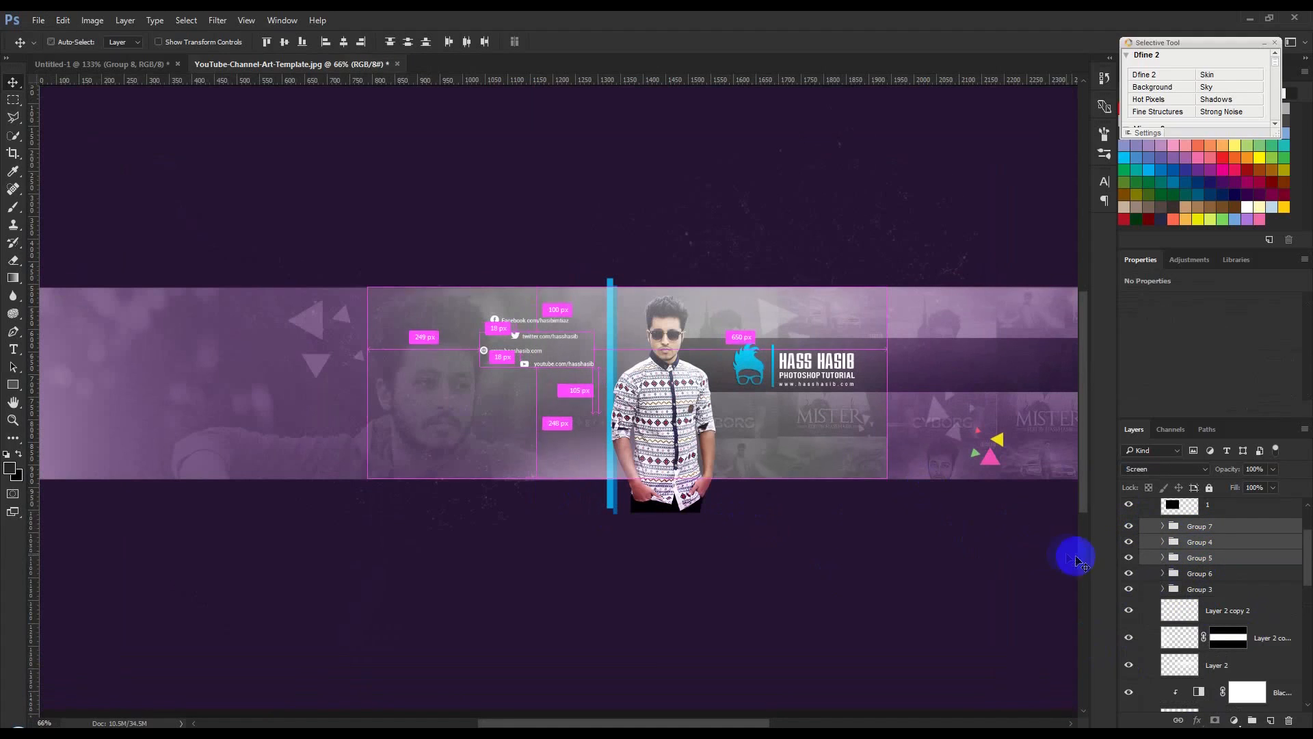
- Add Group 6 to the selected social link groups and enlarge all four slightly toward the lower left with Free Transform
{"action": "left_click", "coordinate": [1201, 574], "text": "shift"}
{"action": "key", "text": "ctrl+t"}
{"action": "left_click_drag", "start_coordinate": [478, 367], "coordinate": [428, 390]}
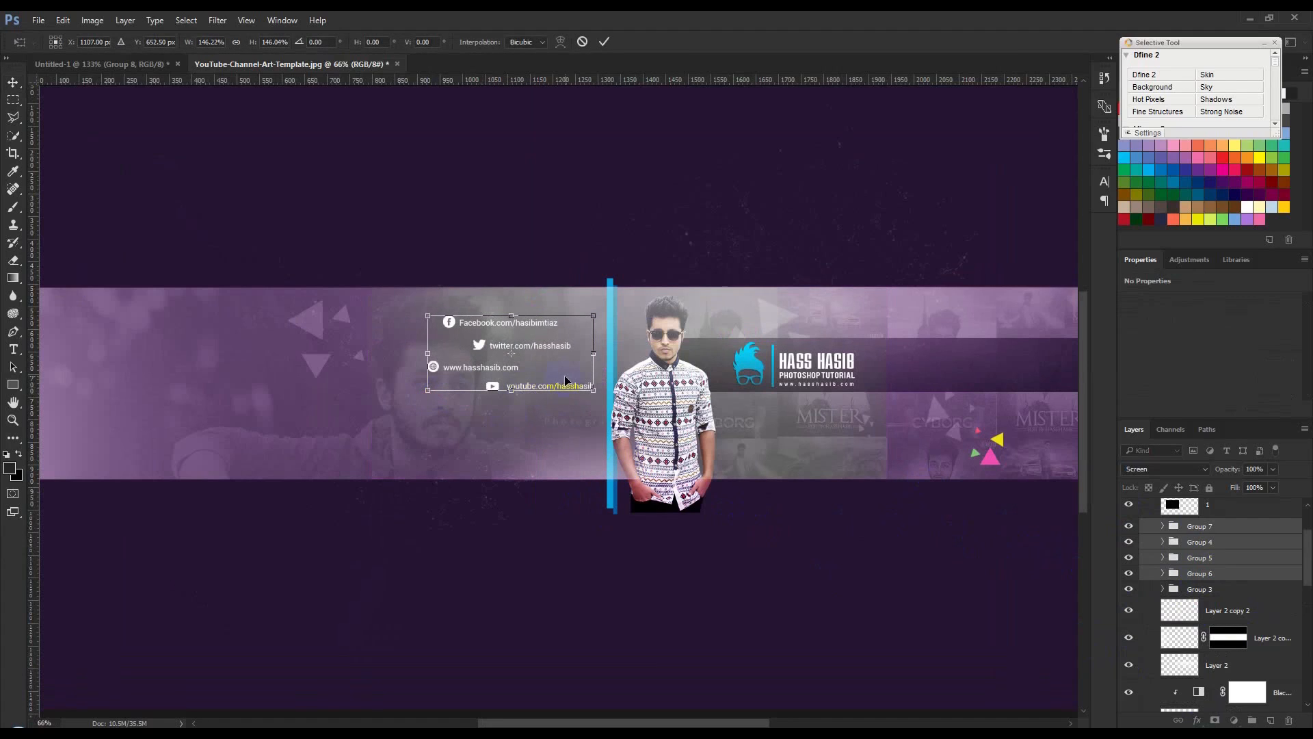
{"action": "left_click_drag", "start_coordinate": [427, 390], "coordinate": [477, 373]}
{"action": "key", "text": "Return"}
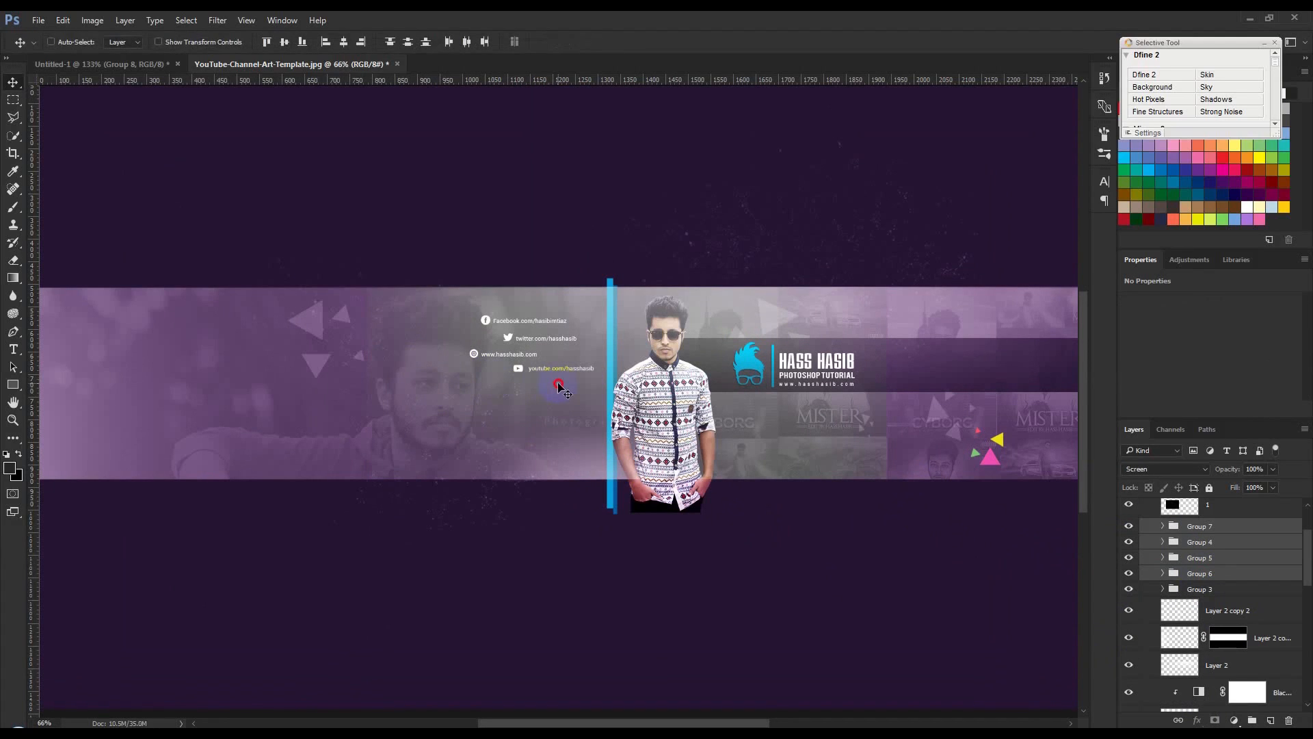
- Clear the Color Fill 1 layer mask back to solid white
{"action": "scroll", "coordinate": [1164, 579], "scroll_direction": "down", "scroll_amount": 1}
{"action": "scroll", "coordinate": [1187, 580], "scroll_direction": "up", "scroll_amount": 3}
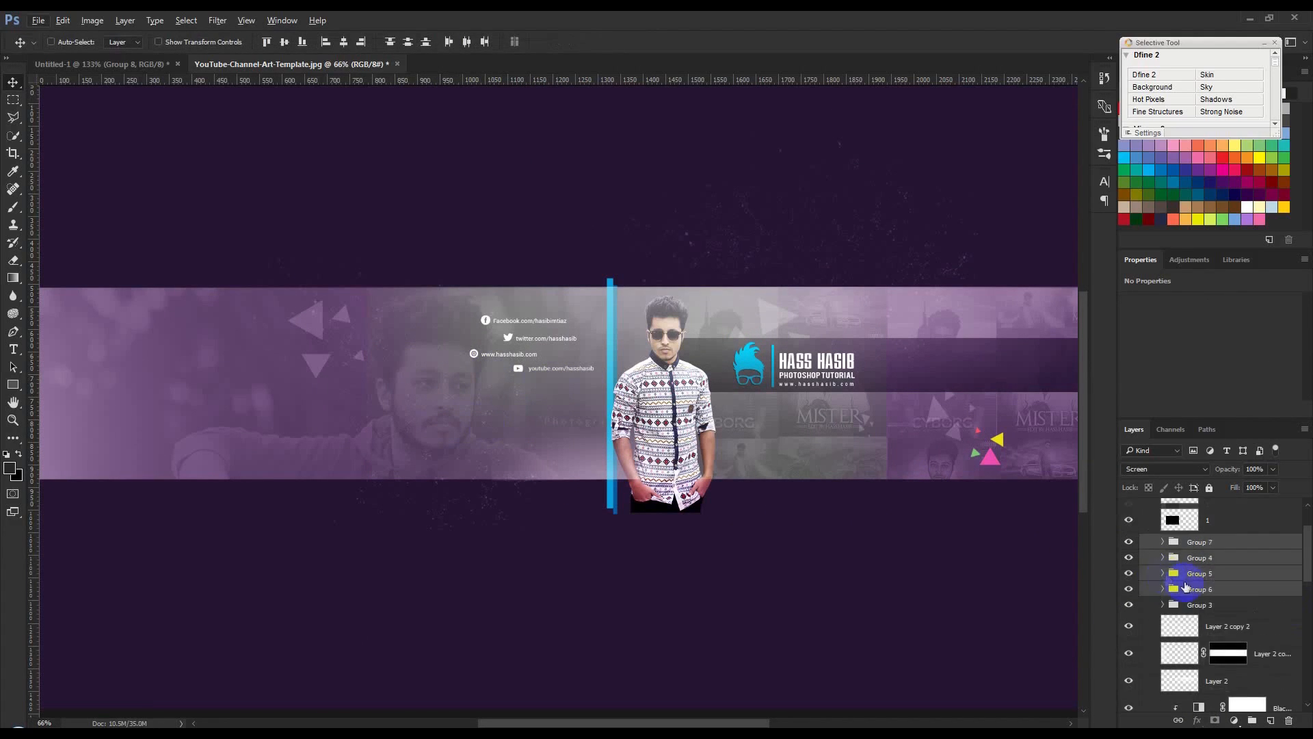
{"action": "scroll", "coordinate": [1225, 568], "scroll_direction": "up", "scroll_amount": 1}
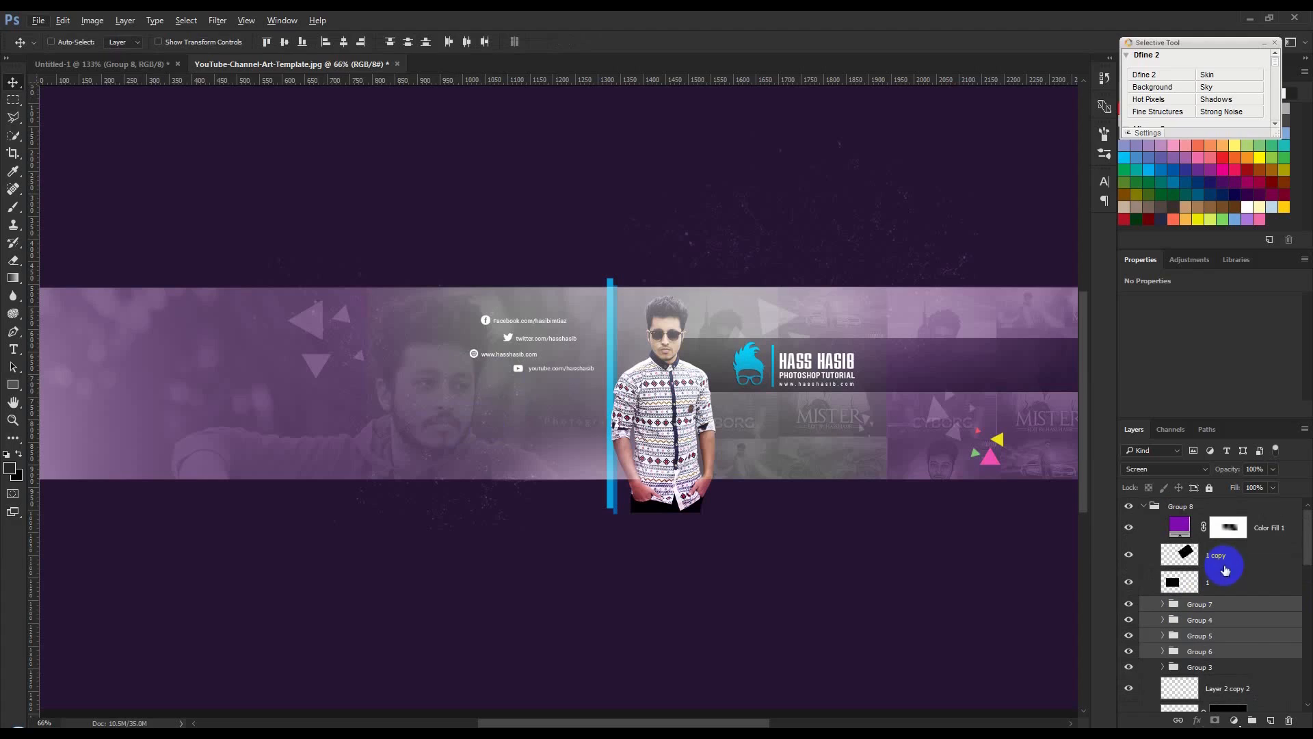
{"action": "left_click", "coordinate": [1207, 525]}
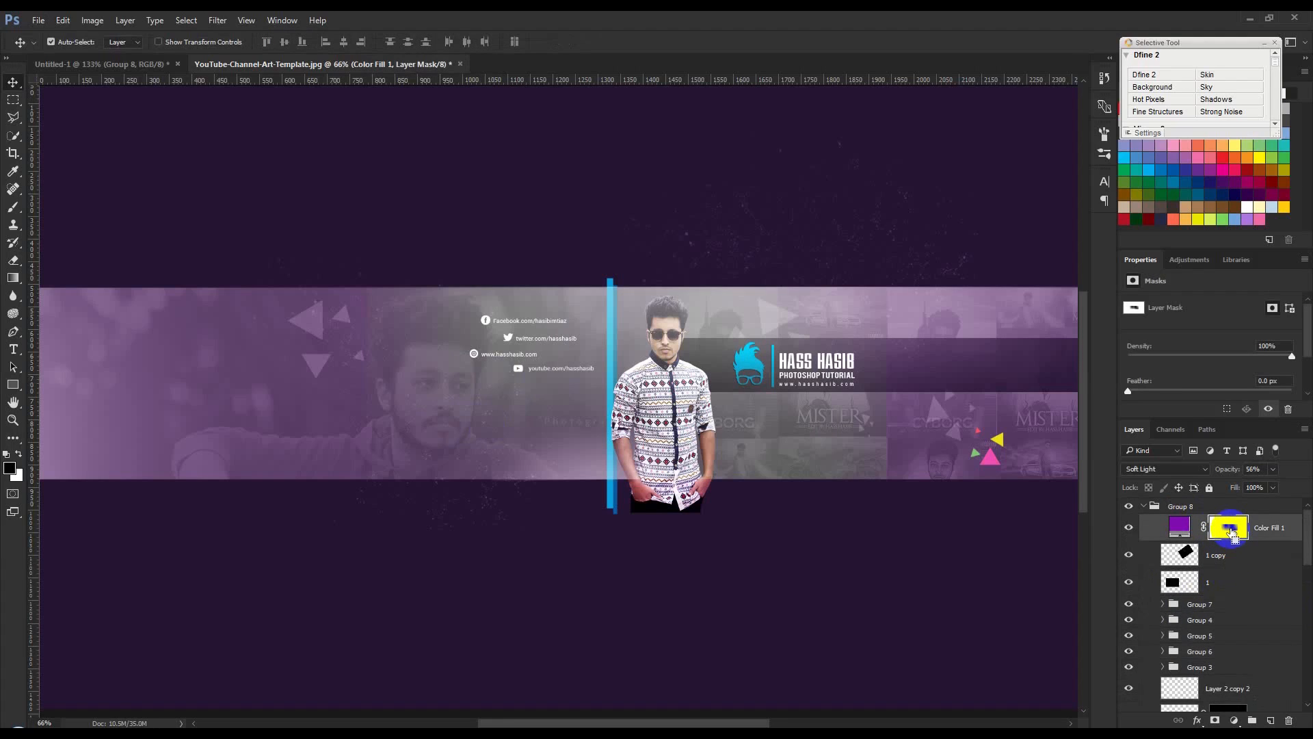
{"action": "left_click", "coordinate": [1231, 532]}
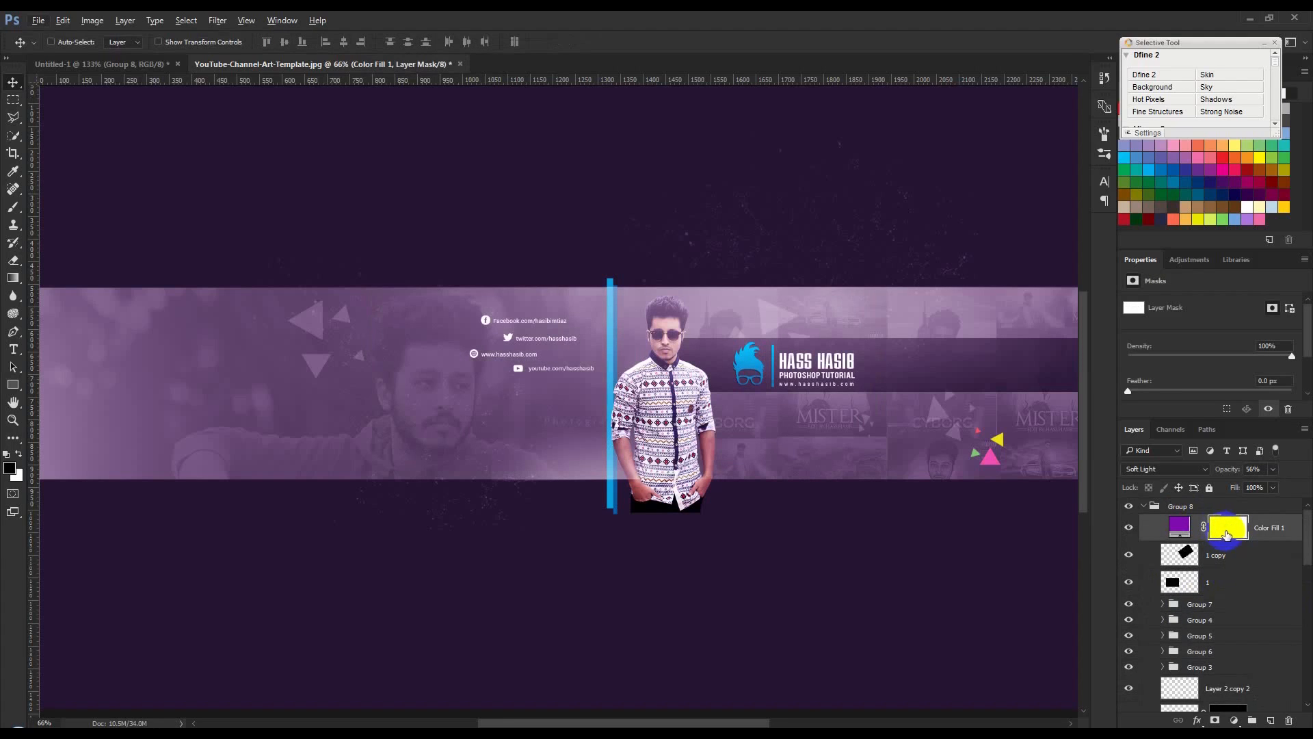
- Paint soft black dabs on the Color Fill 1 mask with a 1000 px brush, at the band's left part and above the logo
{"action": "left_click", "coordinate": [27, 204]}
{"action": "left_click", "coordinate": [457, 395]}
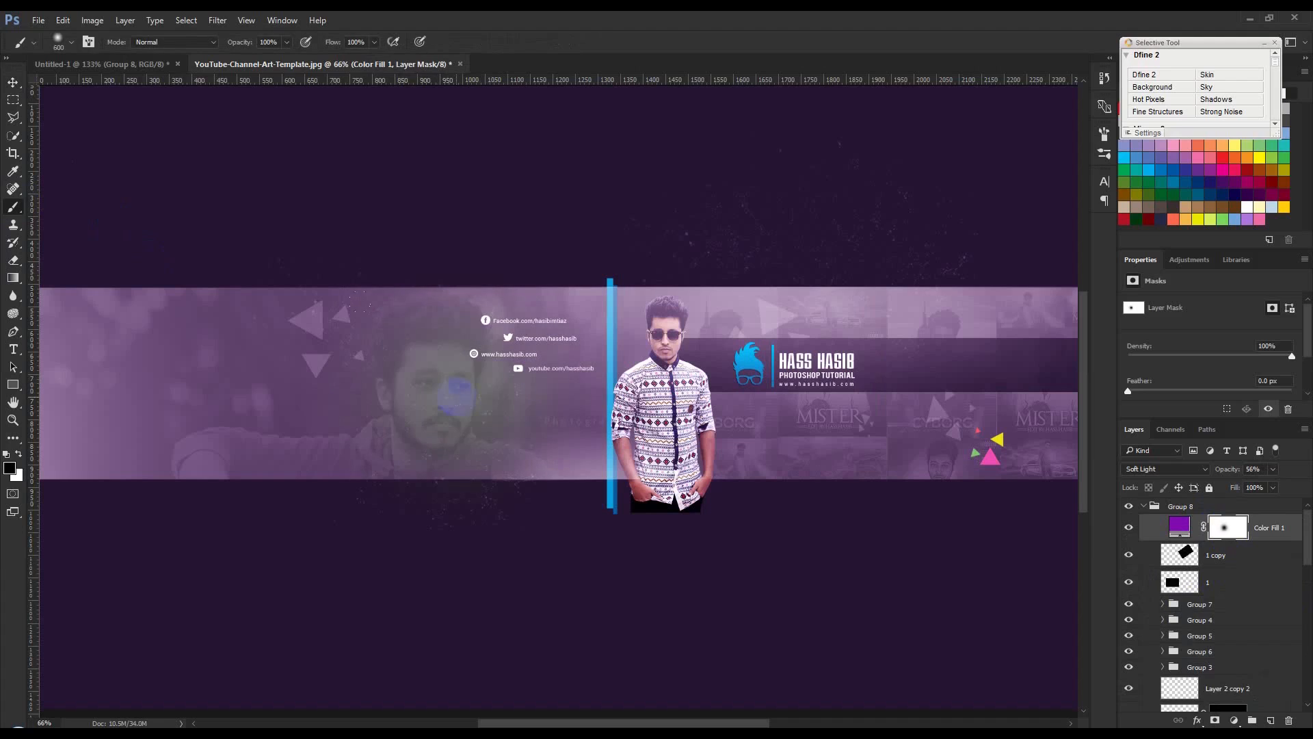
{"action": "key", "text": "ctrl+z"}
{"action": "left_click", "coordinate": [173, 440]}
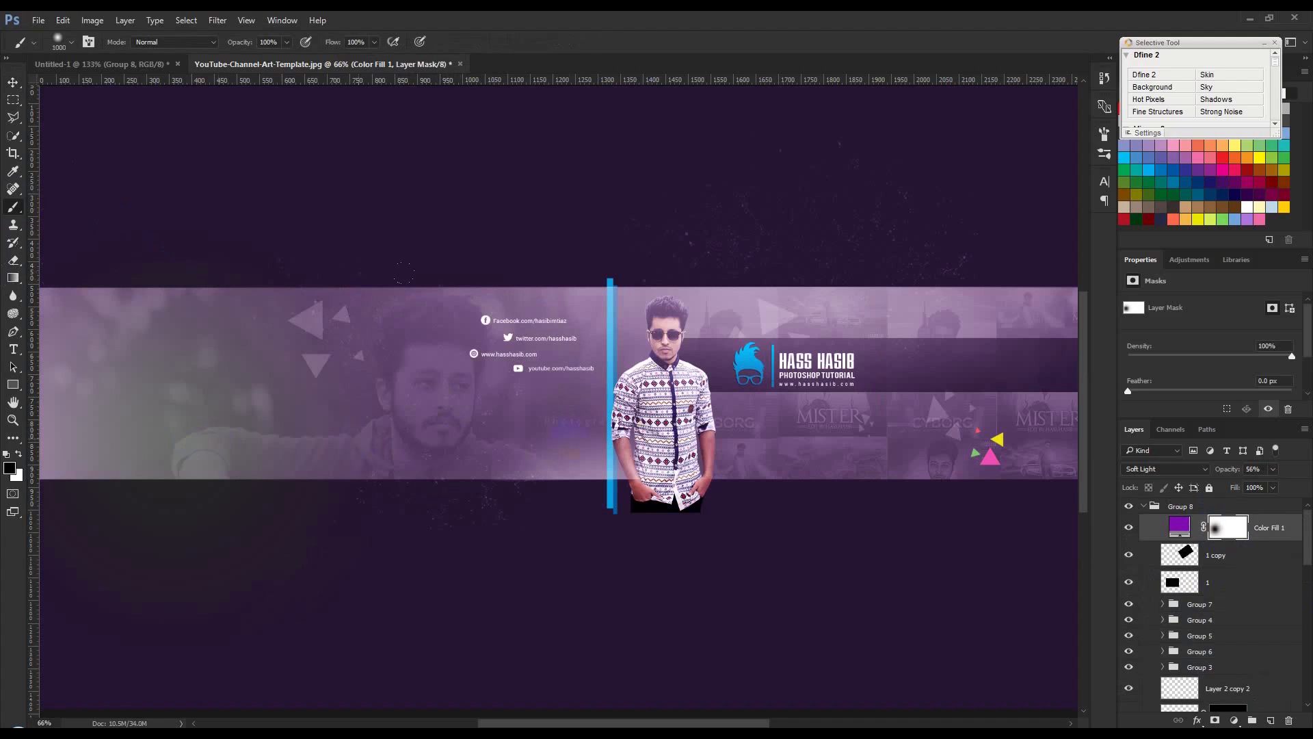
{"action": "left_click", "coordinate": [797, 304]}
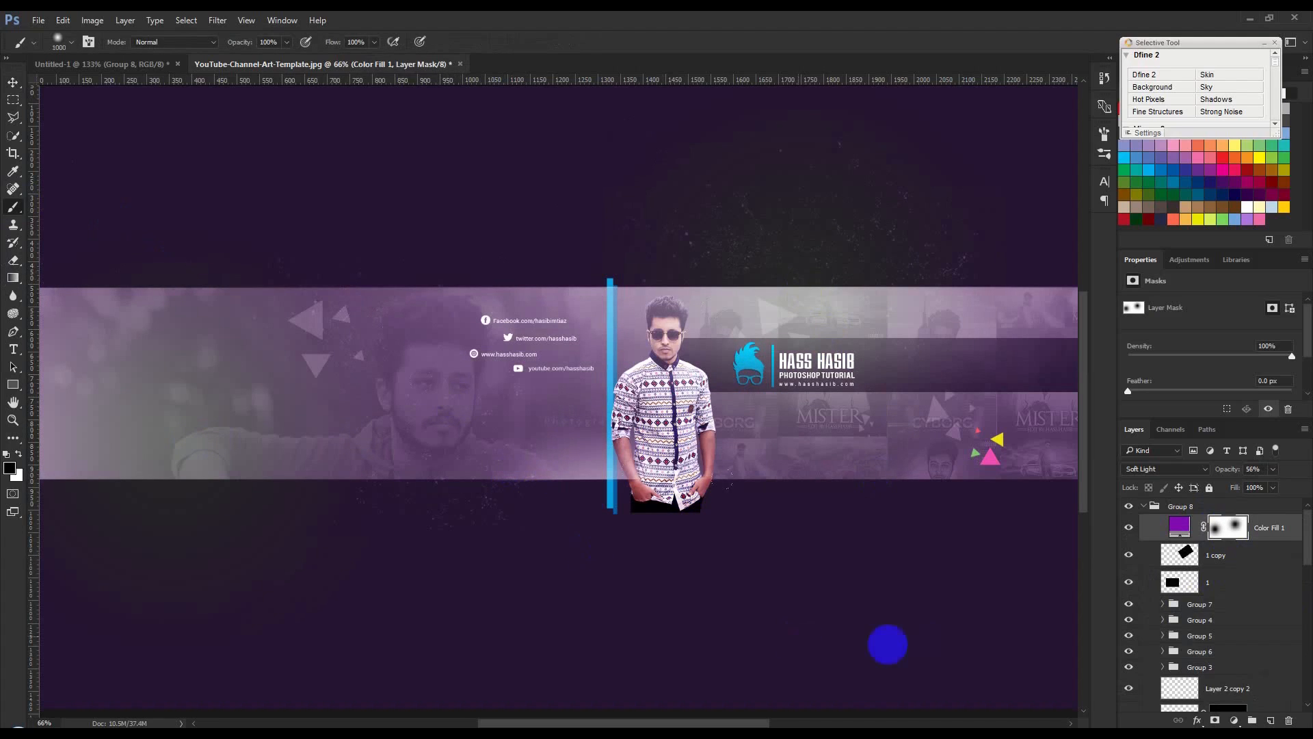
{"action": "left_click", "coordinate": [15, 83]}
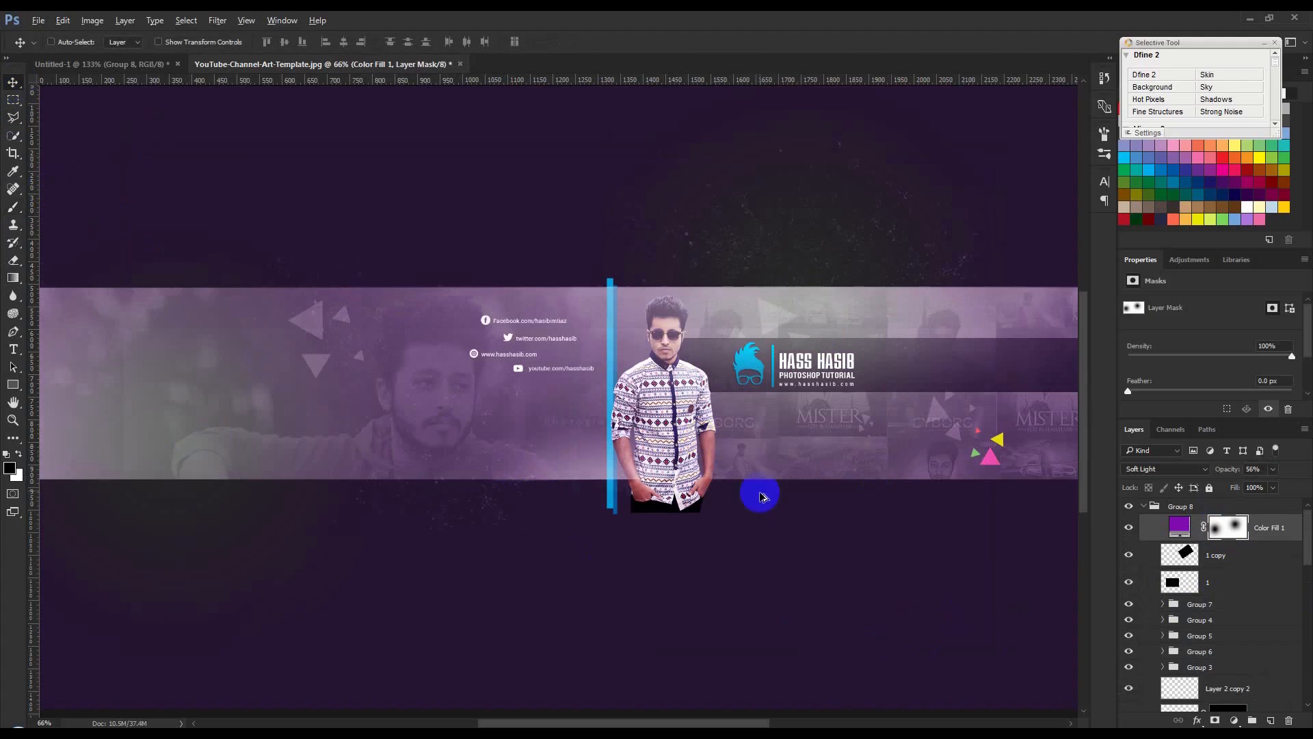
- Load the Rectangle 1 band as a selection and add it as a layer mask on the darker blue bar, Rectangle 4
{"action": "scroll", "coordinate": [756, 492], "scroll_direction": "down", "scroll_amount": 3}
{"action": "scroll", "coordinate": [1231, 592], "scroll_direction": "down", "scroll_amount": 3}
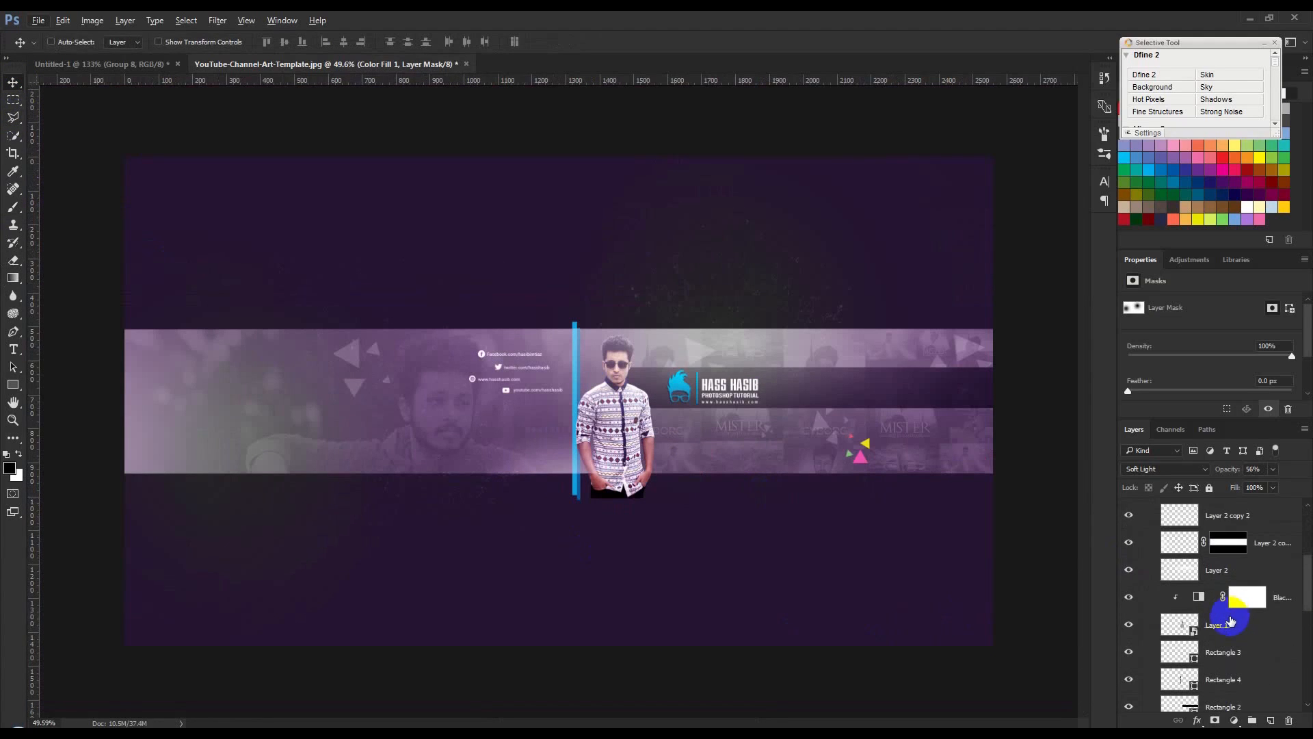
{"action": "scroll", "coordinate": [1231, 610], "scroll_direction": "down", "scroll_amount": 1}
{"action": "left_click", "coordinate": [1214, 594]}
{"action": "left_click_drag", "start_coordinate": [1181, 594], "coordinate": [1204, 645]}
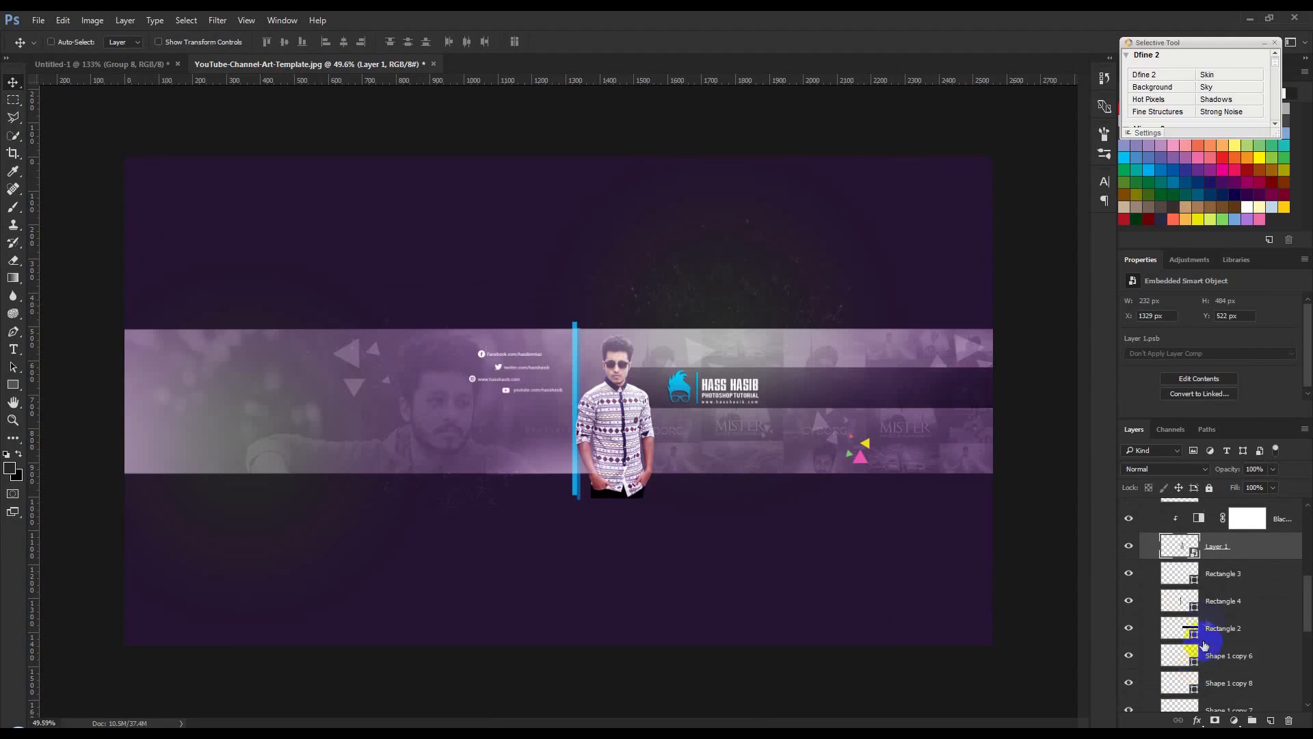
{"action": "left_click", "coordinate": [1130, 573]}
{"action": "left_click", "coordinate": [1225, 600], "text": "shift"}
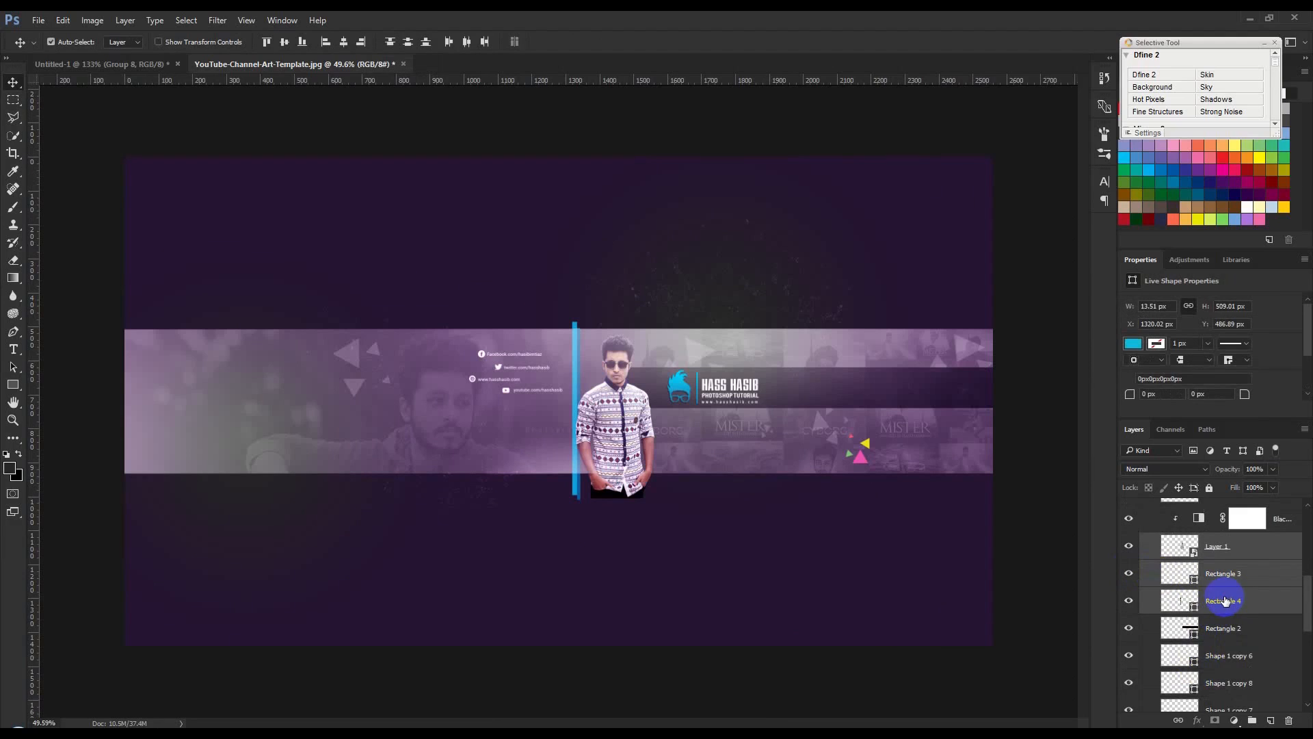
{"action": "scroll", "coordinate": [1204, 693], "scroll_direction": "down", "scroll_amount": 5}
{"action": "left_click", "coordinate": [1160, 673], "text": "ctrl"}
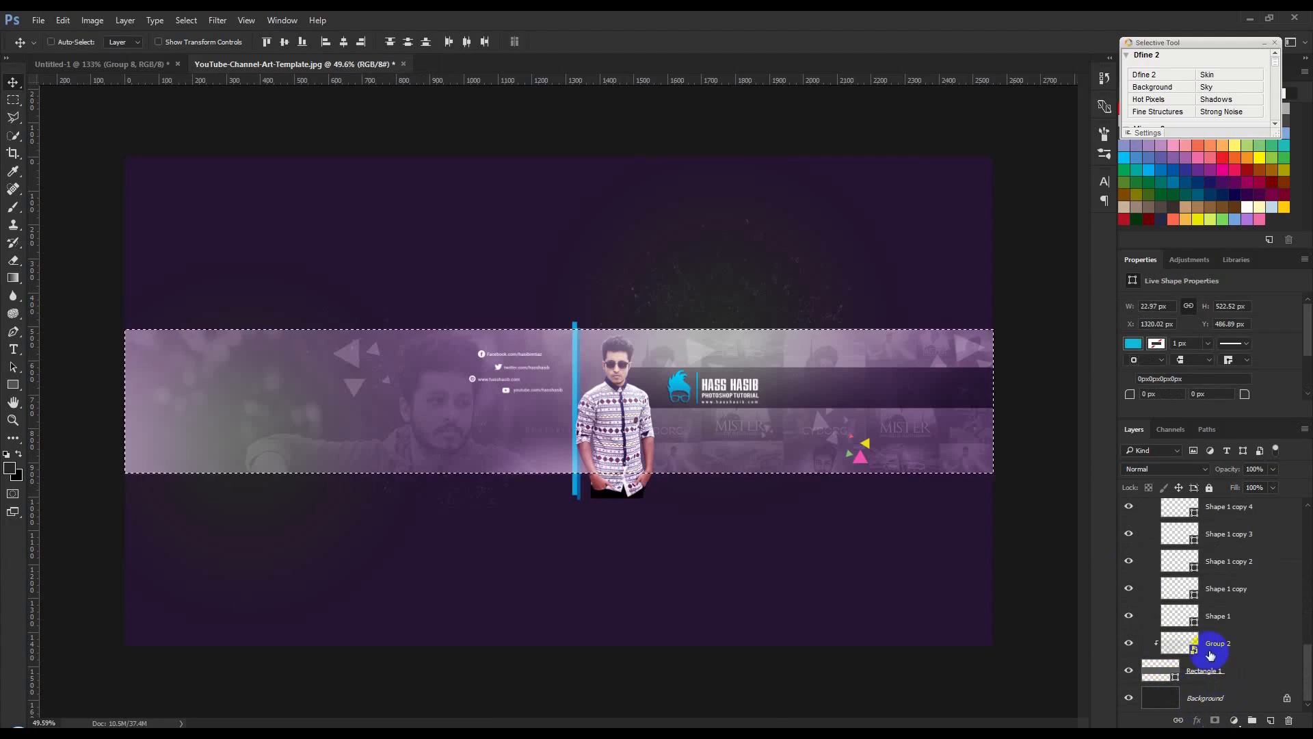
{"action": "scroll", "coordinate": [1211, 655], "scroll_direction": "up", "scroll_amount": 4}
{"action": "left_click", "coordinate": [1223, 547]}
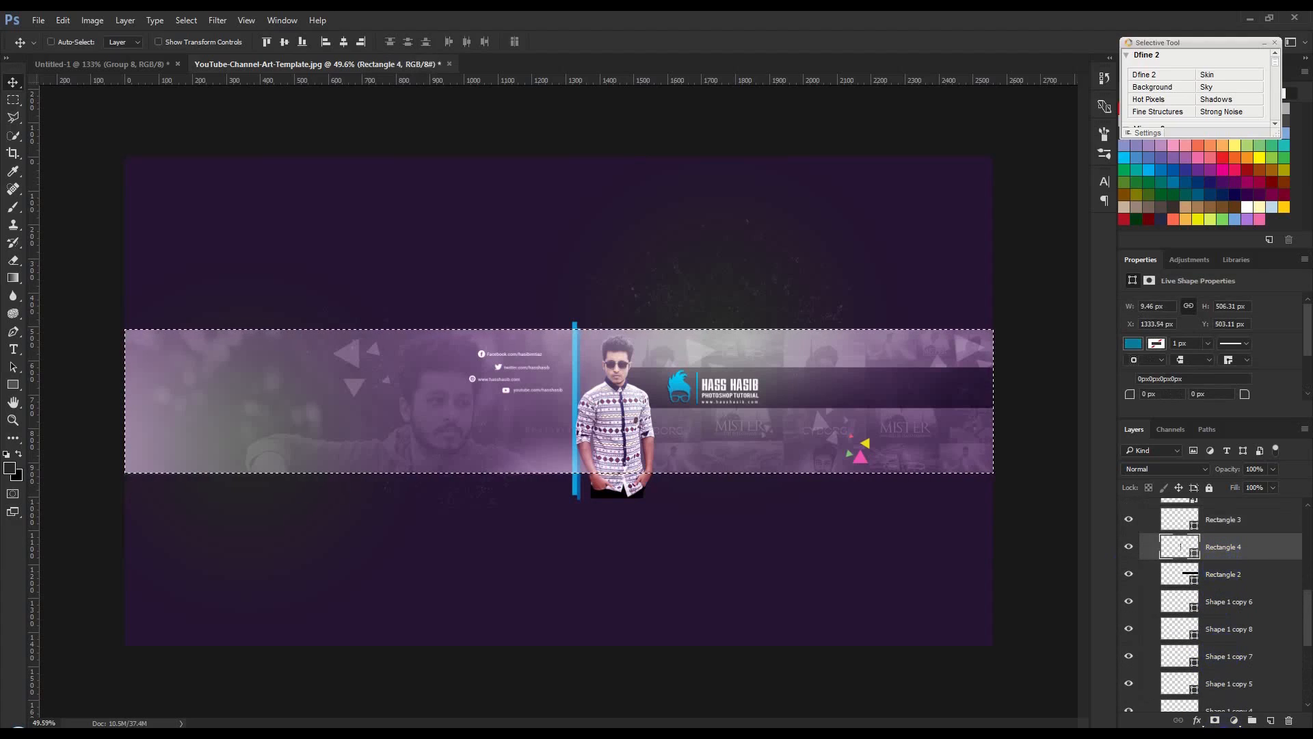
{"action": "left_click", "coordinate": [1218, 719]}
- Try to add layer masks to Rectangle 3 and Layer 1, and undo the one on Layer 1
{"action": "left_click", "coordinate": [1218, 519]}
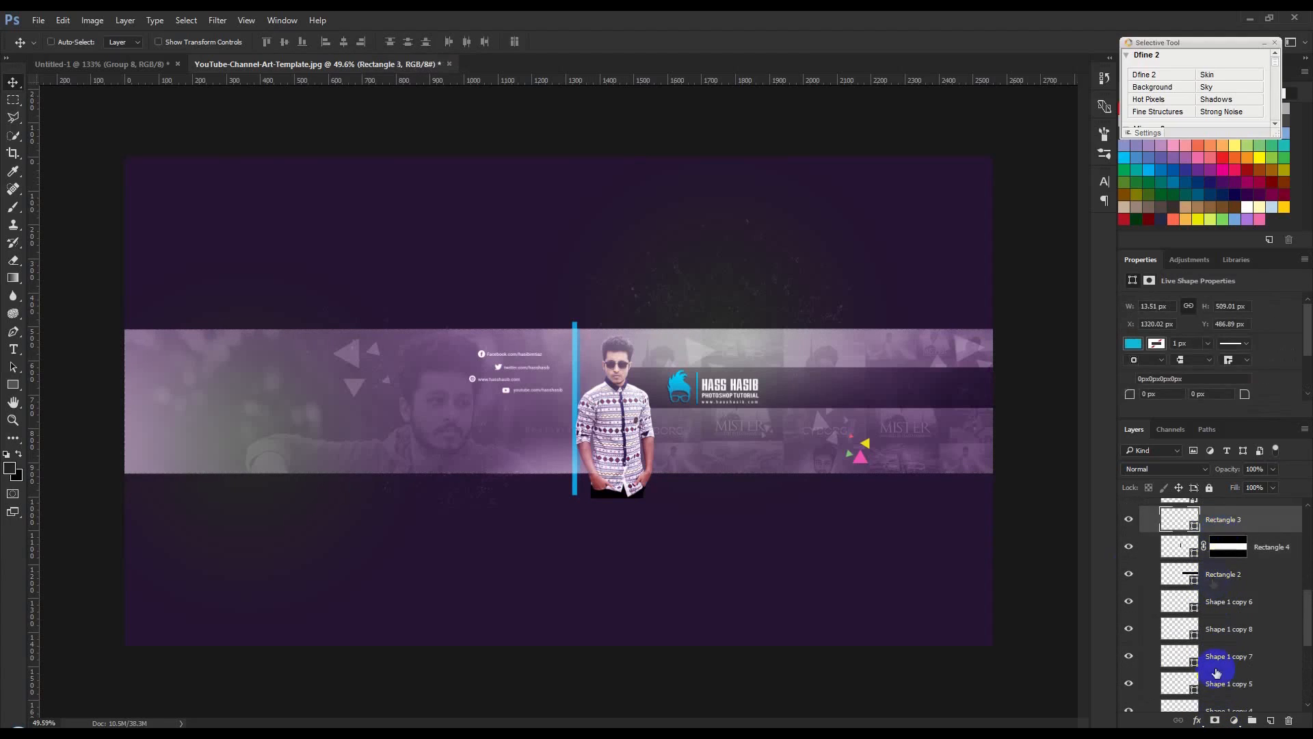
{"action": "left_click", "coordinate": [1215, 719]}
{"action": "scroll", "coordinate": [1221, 636], "scroll_direction": "up", "scroll_amount": 1}
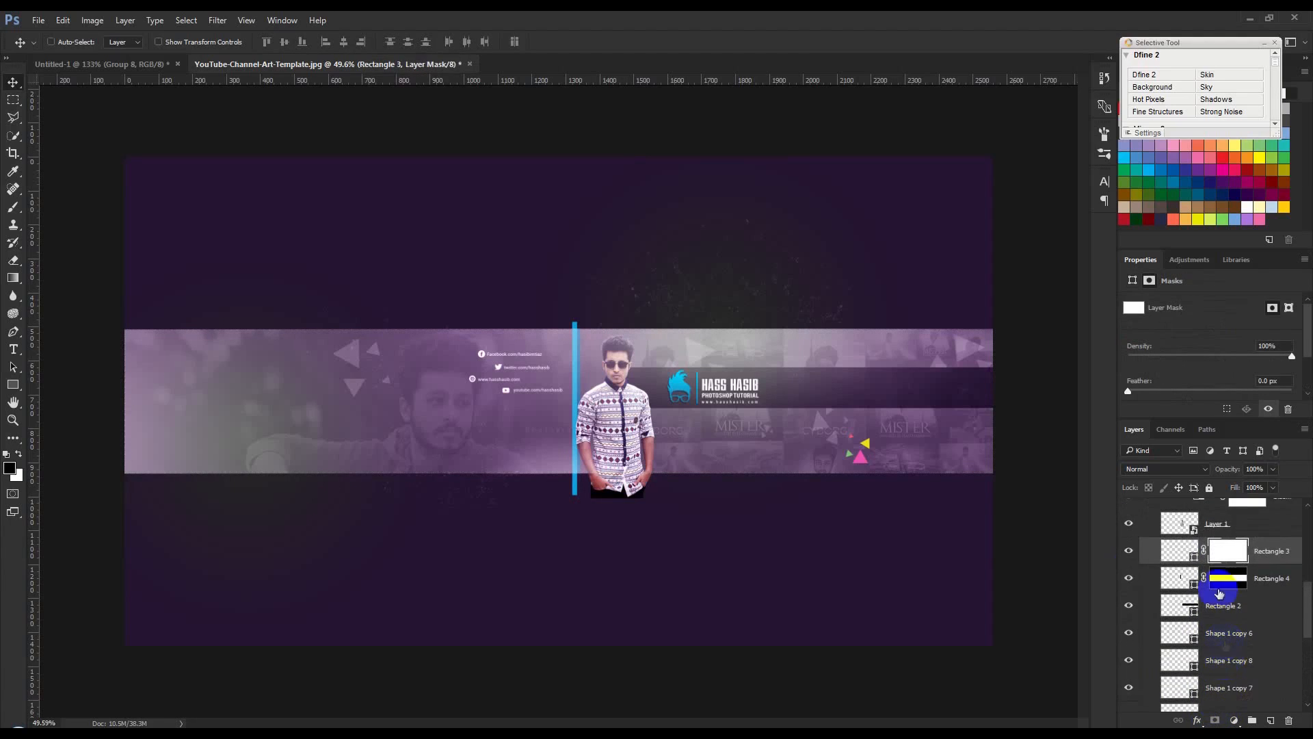
{"action": "left_click", "coordinate": [1224, 525]}
{"action": "left_click", "coordinate": [1216, 719]}
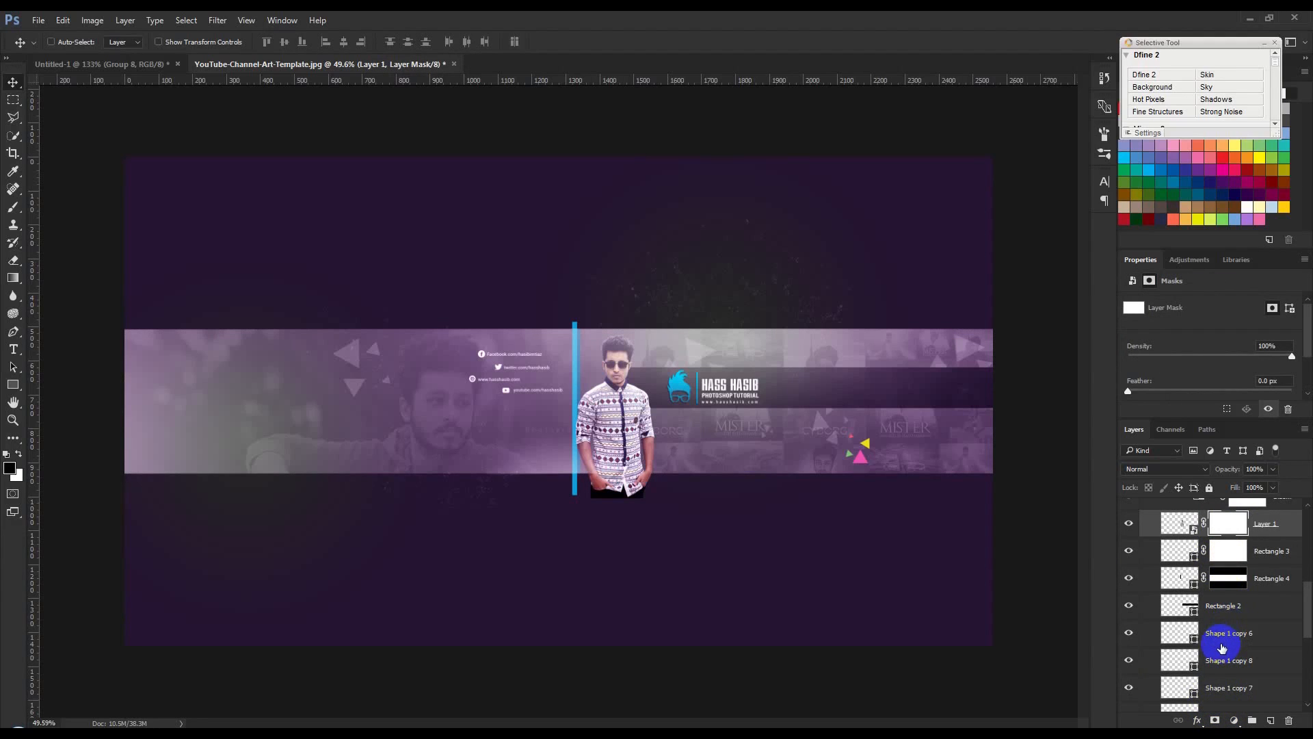
{"action": "key", "text": "ctrl+z"}
- Load the Rectangle 1 band as a selection and add it as a layer mask on the standing portrait, Layer 1
{"action": "scroll", "coordinate": [1217, 646], "scroll_direction": "down", "scroll_amount": 2}
{"action": "scroll", "coordinate": [1177, 636], "scroll_direction": "down", "scroll_amount": 5}
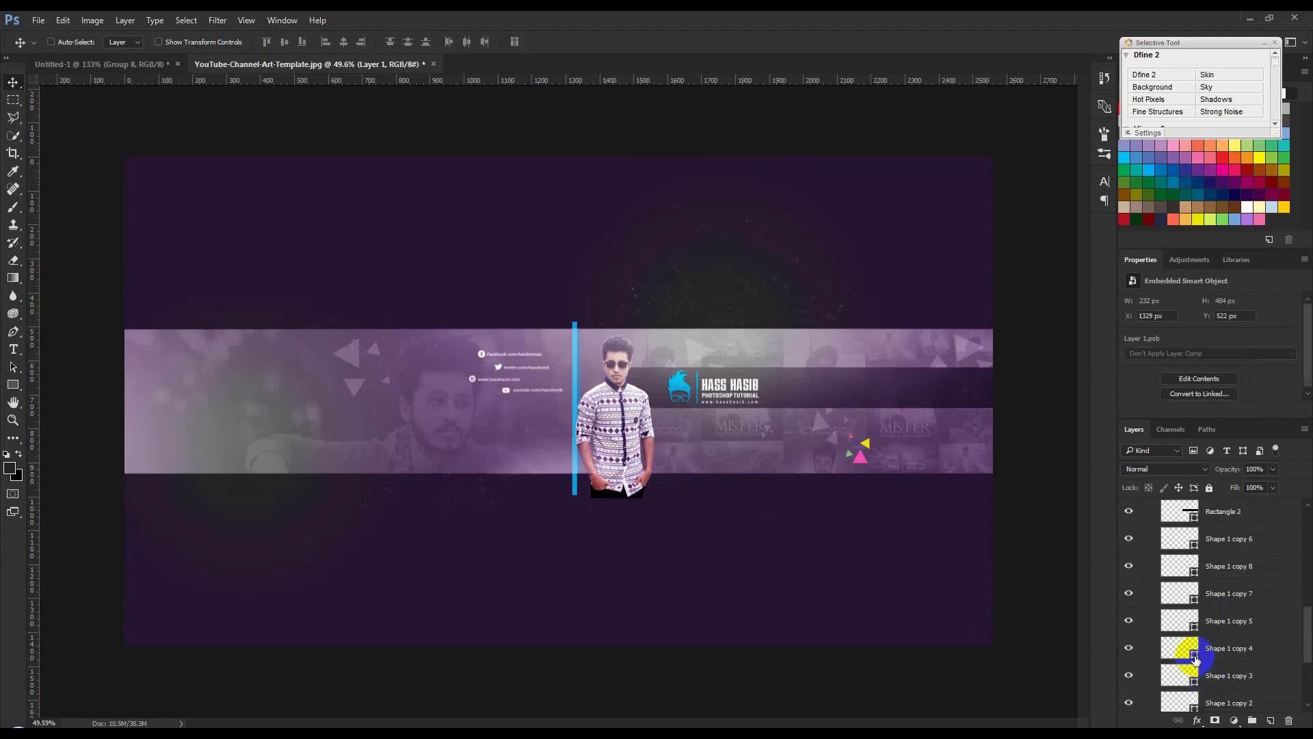
{"action": "left_click", "coordinate": [1166, 669], "text": "ctrl"}
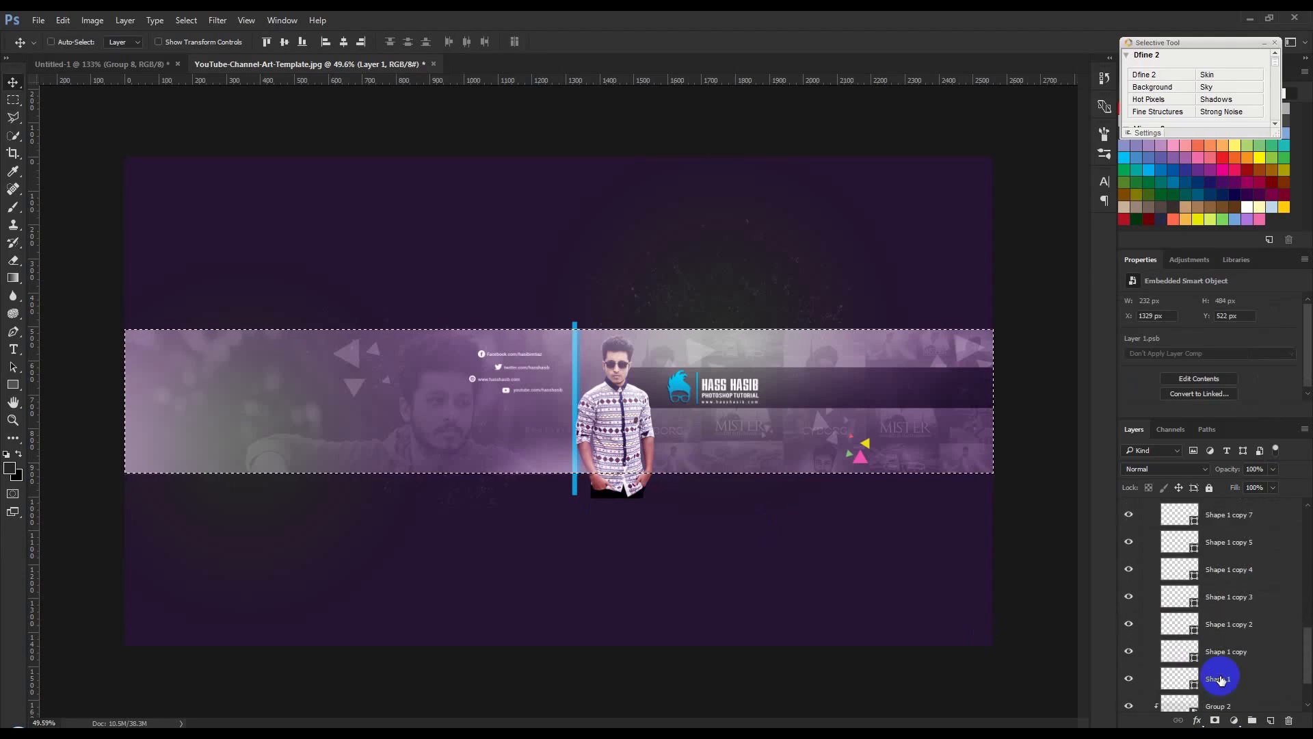
{"action": "scroll", "coordinate": [1218, 680], "scroll_direction": "up", "scroll_amount": 5}
{"action": "left_click", "coordinate": [1218, 717]}
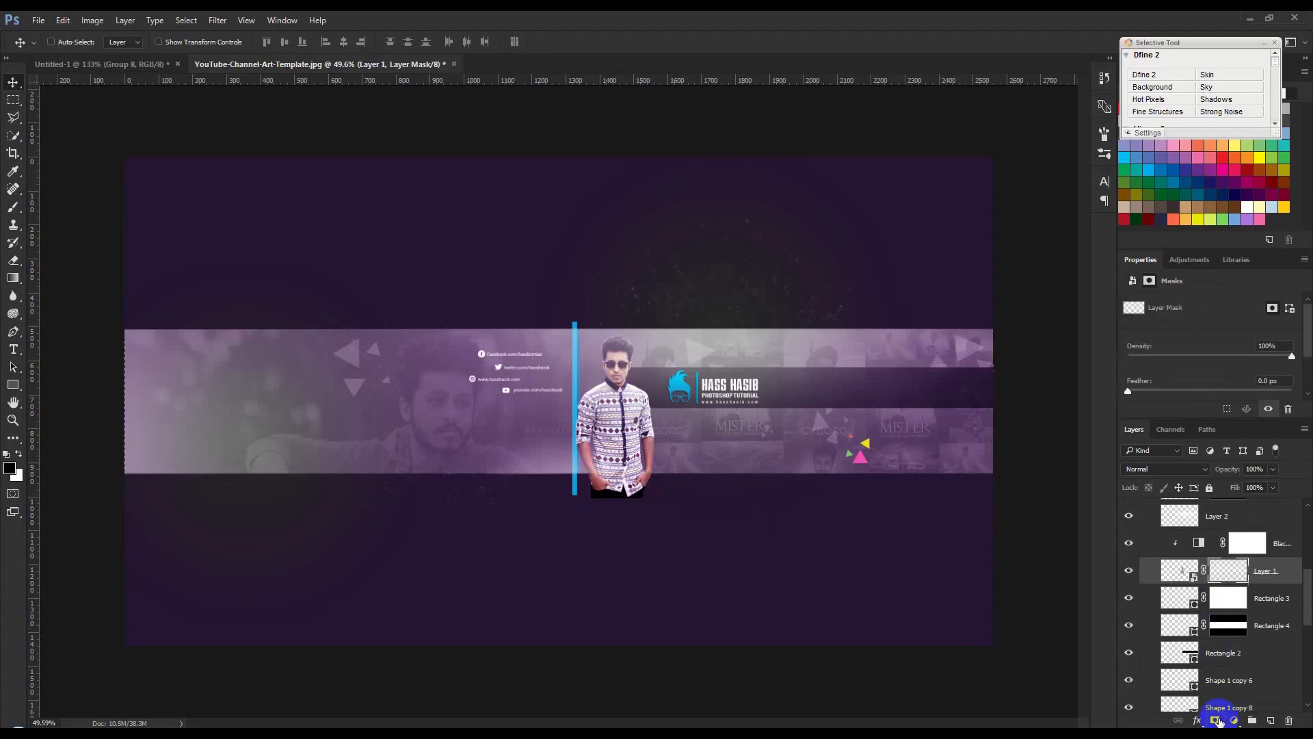
- Replace the blank layer mask on Rectangle 3 with one made from the Rectangle 1 band selection
{"action": "left_click", "coordinate": [1235, 604]}
{"action": "scroll", "coordinate": [1243, 662], "scroll_direction": "down", "scroll_amount": 5}
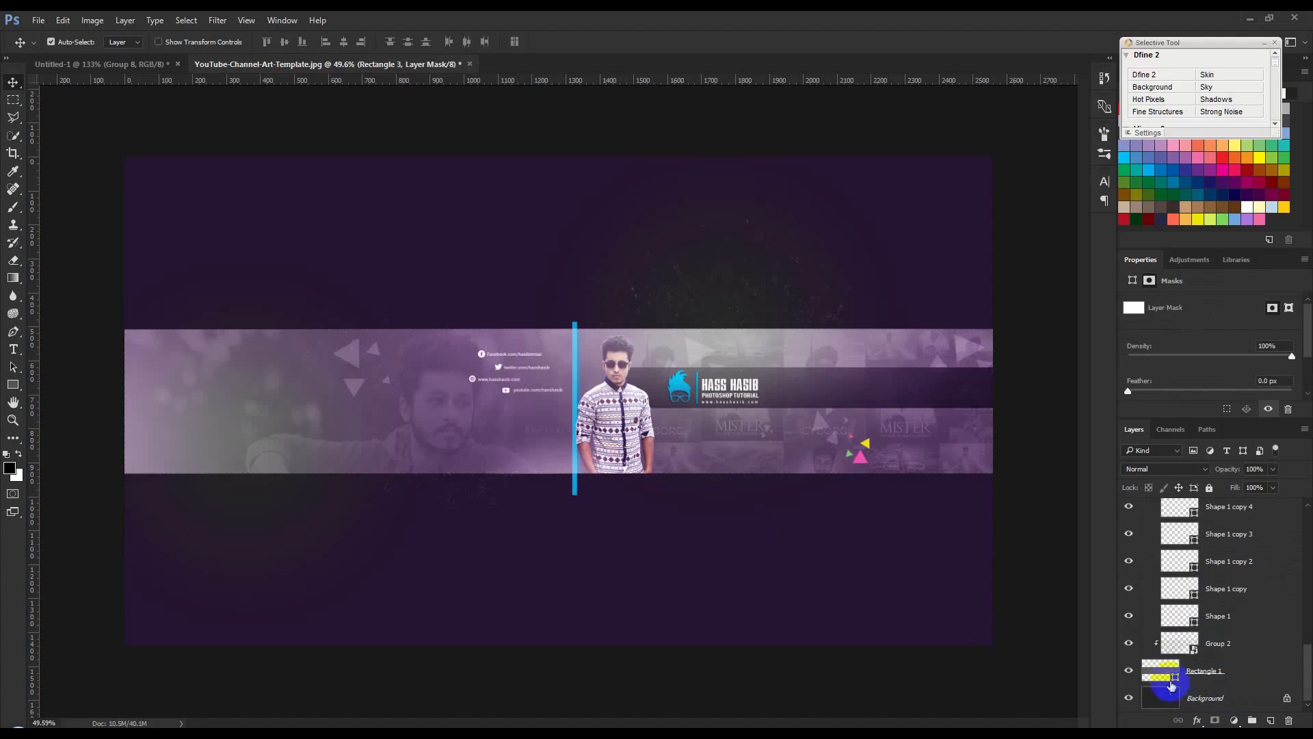
{"action": "left_click", "coordinate": [1166, 672], "text": "ctrl"}
{"action": "scroll", "coordinate": [1222, 639], "scroll_direction": "up", "scroll_amount": 5}
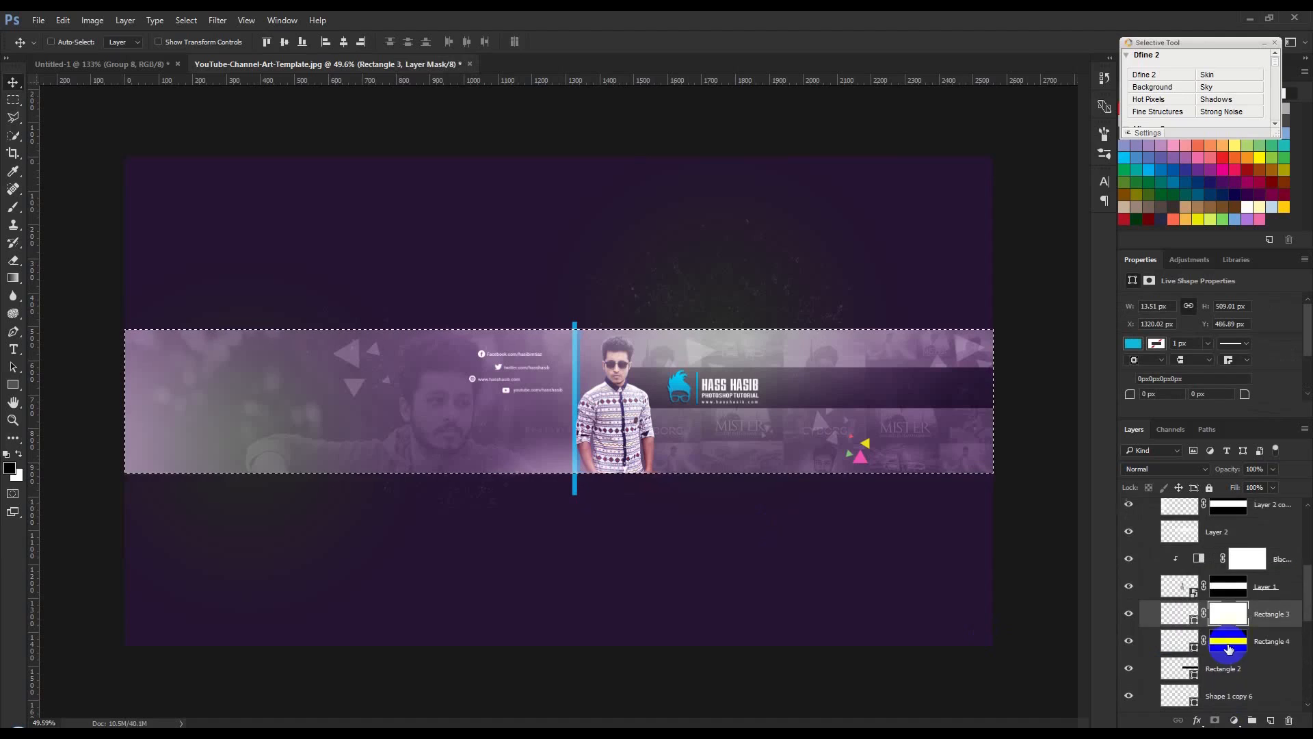
{"action": "left_click_drag", "start_coordinate": [1245, 646], "coordinate": [1288, 720]}
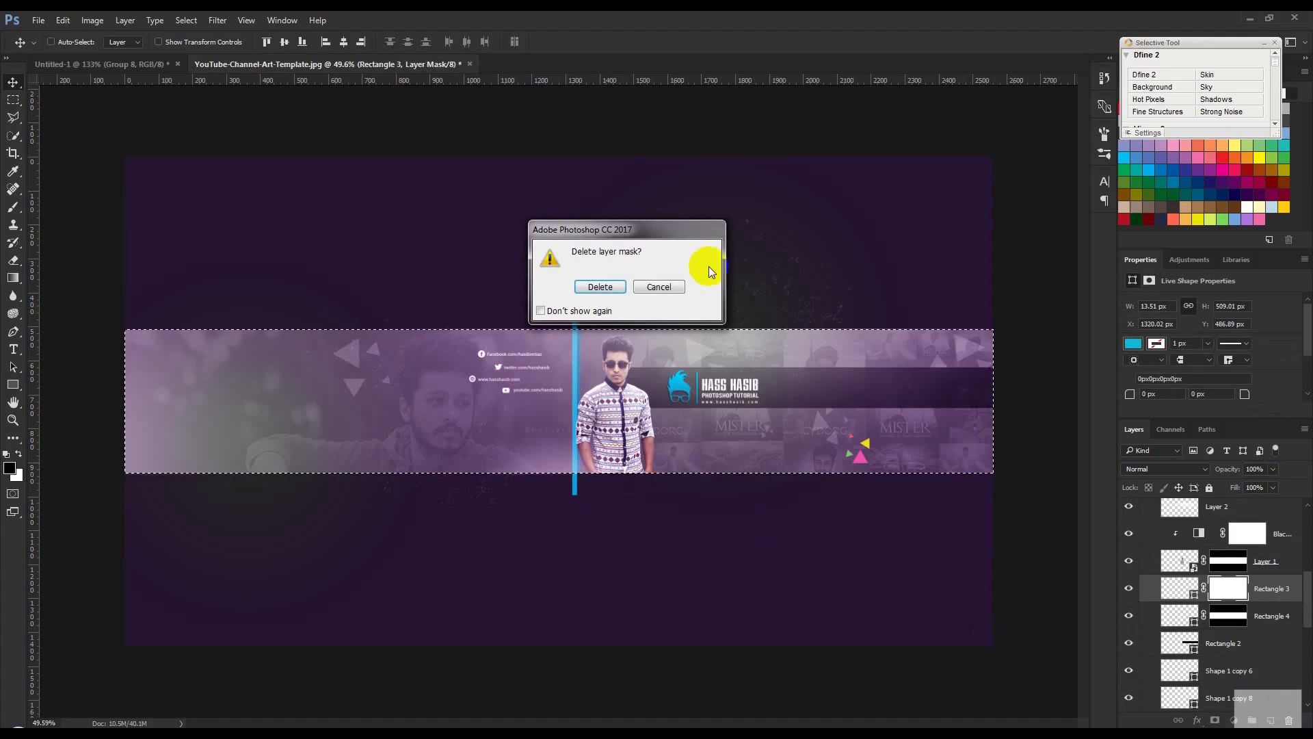
{"action": "left_click", "coordinate": [601, 288]}
{"action": "left_click", "coordinate": [1216, 720]}
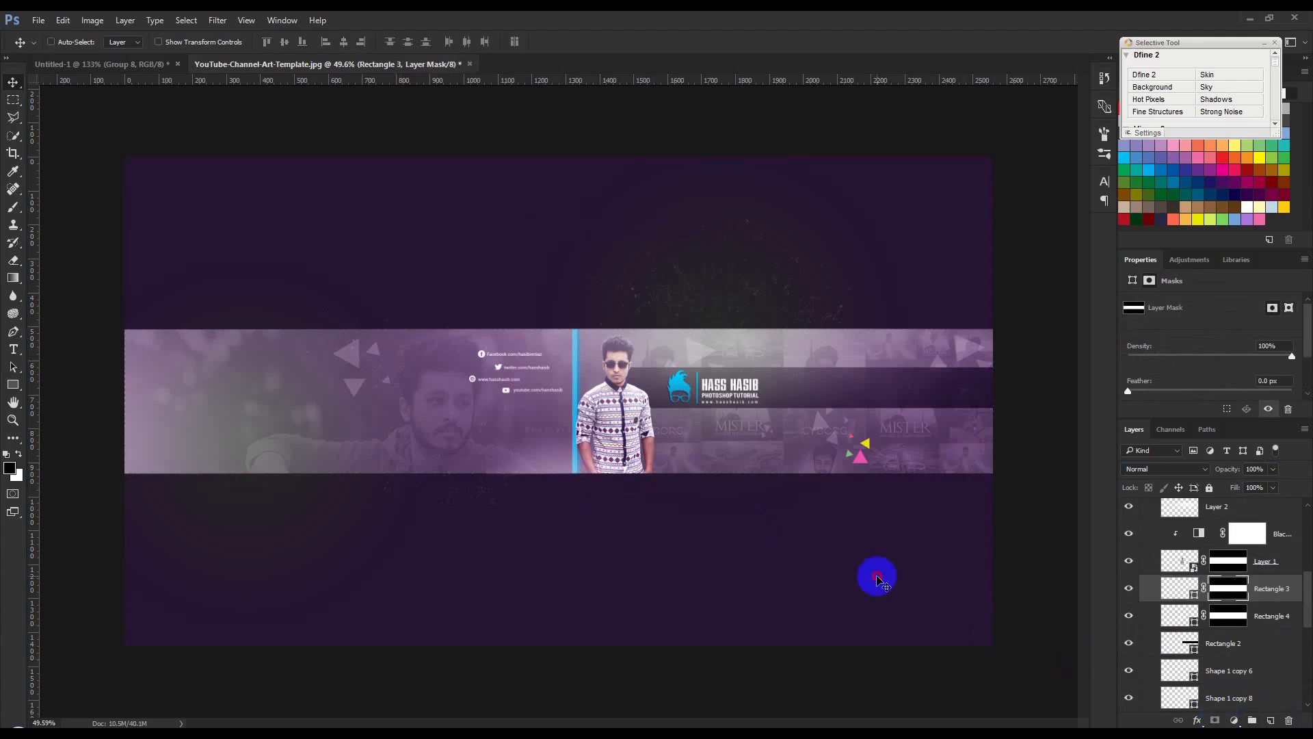
{"action": "scroll", "coordinate": [535, 442], "scroll_direction": "up", "scroll_amount": 3}
{"action": "scroll", "coordinate": [534, 442], "scroll_direction": "down", "scroll_amount": 3}
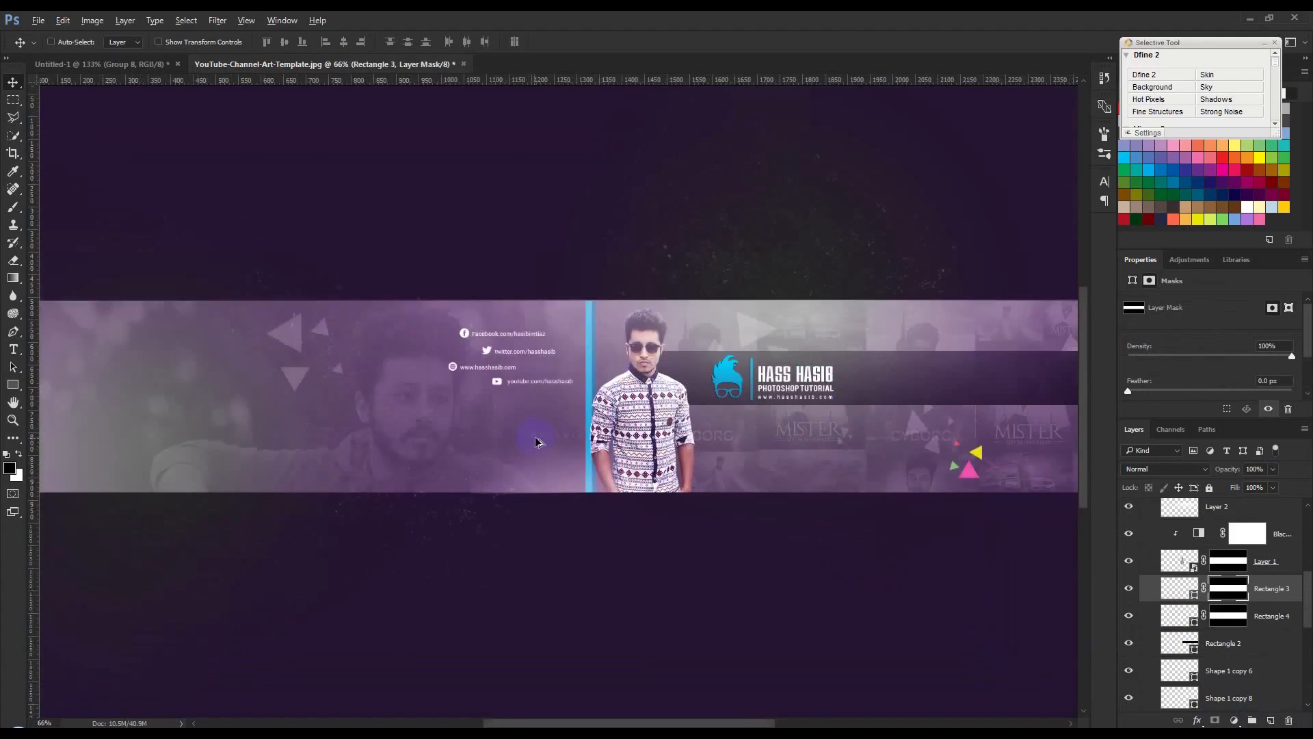
{"action": "scroll", "coordinate": [550, 452], "scroll_direction": "up", "scroll_amount": 2}
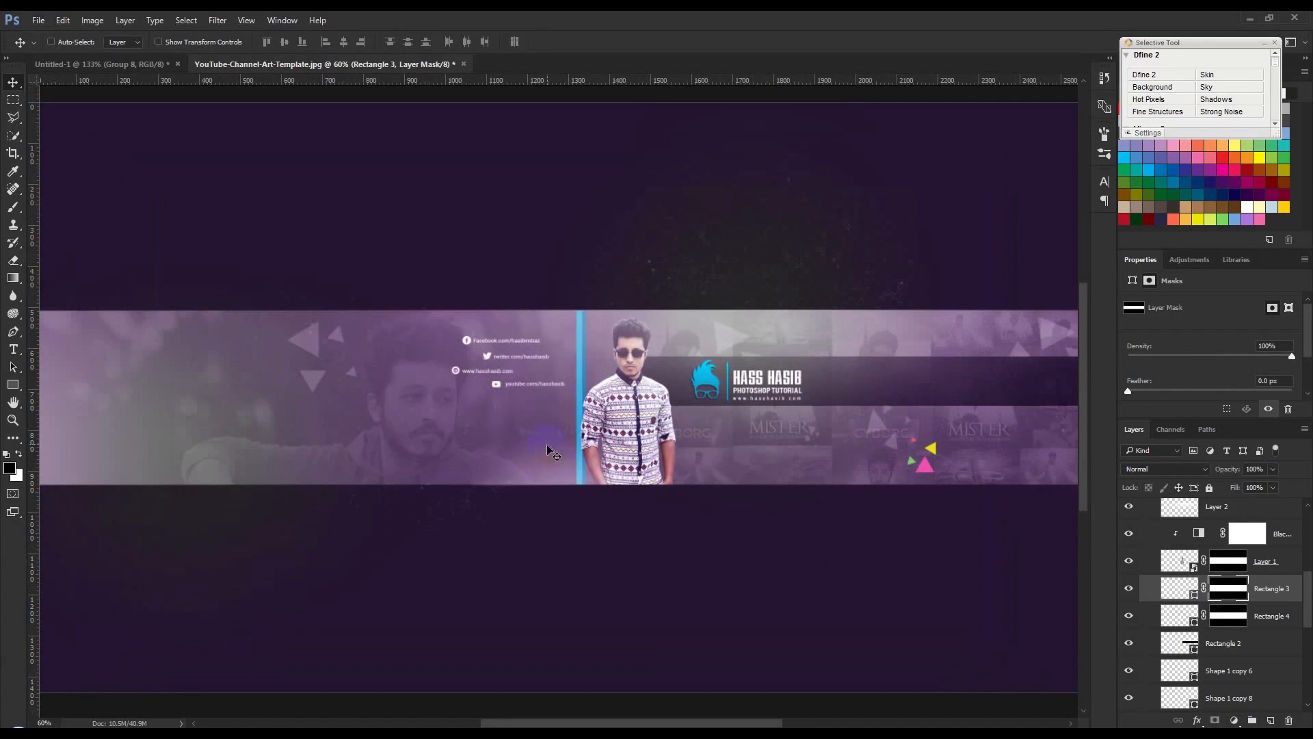
{"action": "scroll", "coordinate": [547, 450], "scroll_direction": "down", "scroll_amount": 2}
{"action": "scroll", "coordinate": [579, 454], "scroll_direction": "up", "scroll_amount": 1}
- Collapse Group 8, add a Levels adjustment layer above it and raise the black input level to deepen the shadows
{"action": "scroll", "coordinate": [1240, 597], "scroll_direction": "up", "scroll_amount": 5}
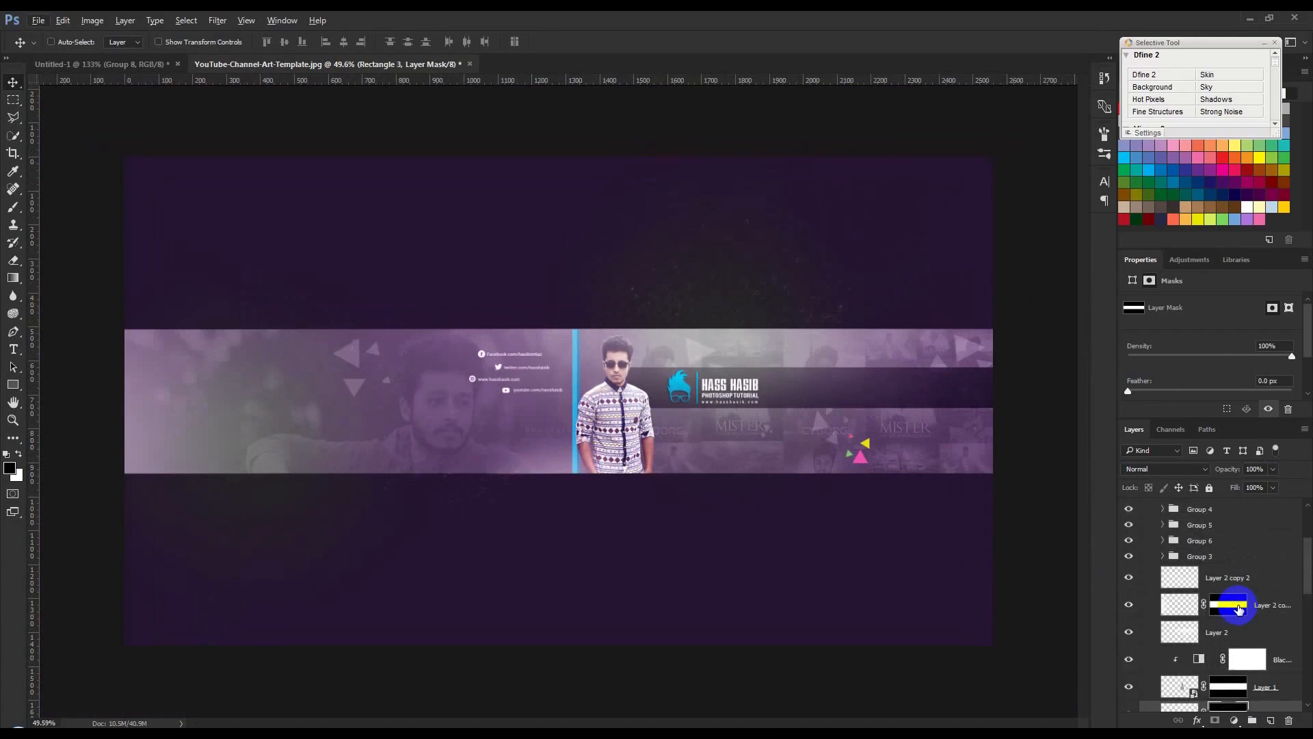
{"action": "left_click", "coordinate": [1154, 506]}
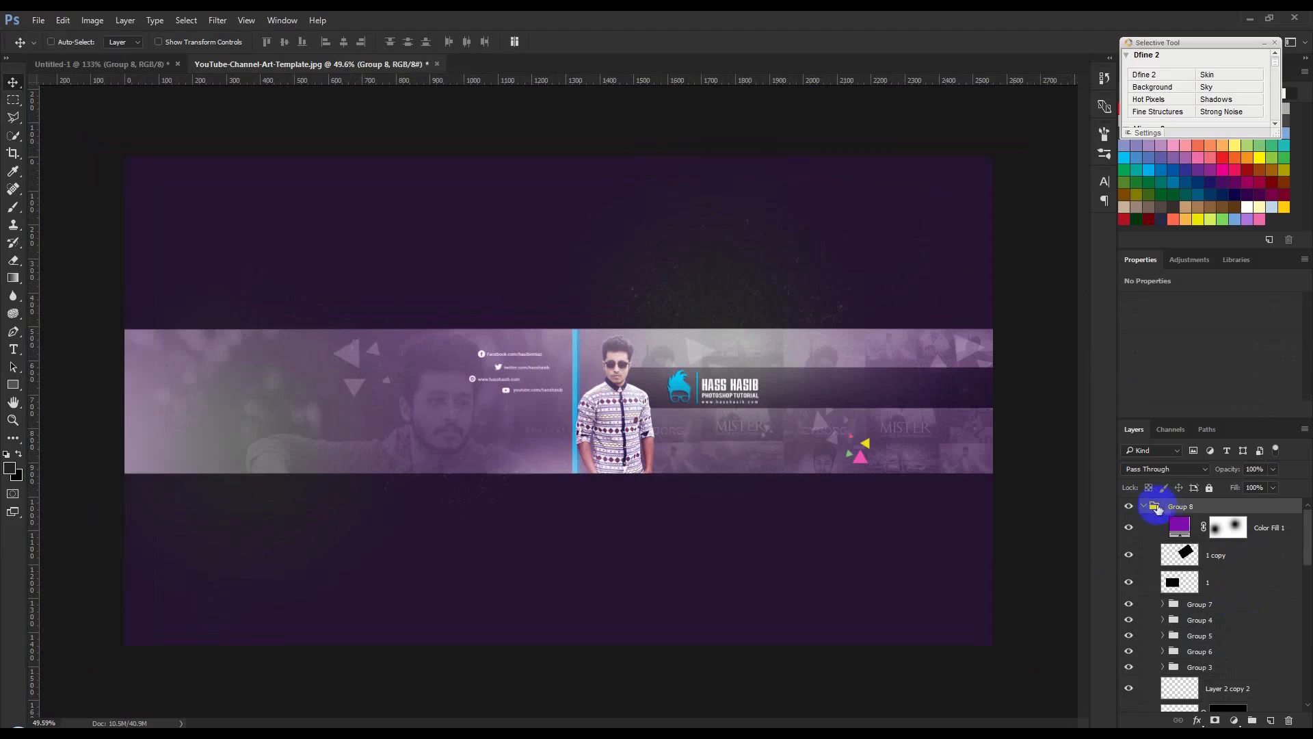
{"action": "left_click", "coordinate": [1144, 506]}
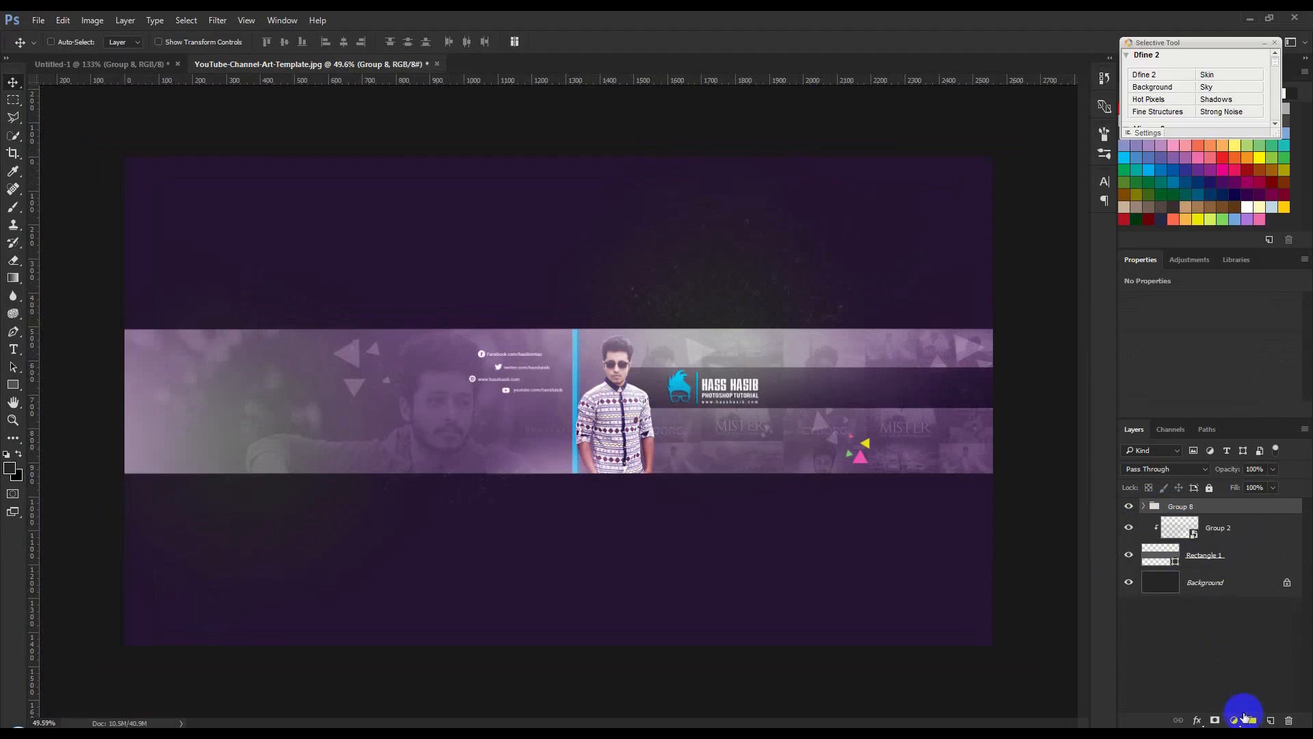
{"action": "left_click", "coordinate": [1238, 718]}
{"action": "left_click", "coordinate": [1139, 487]}
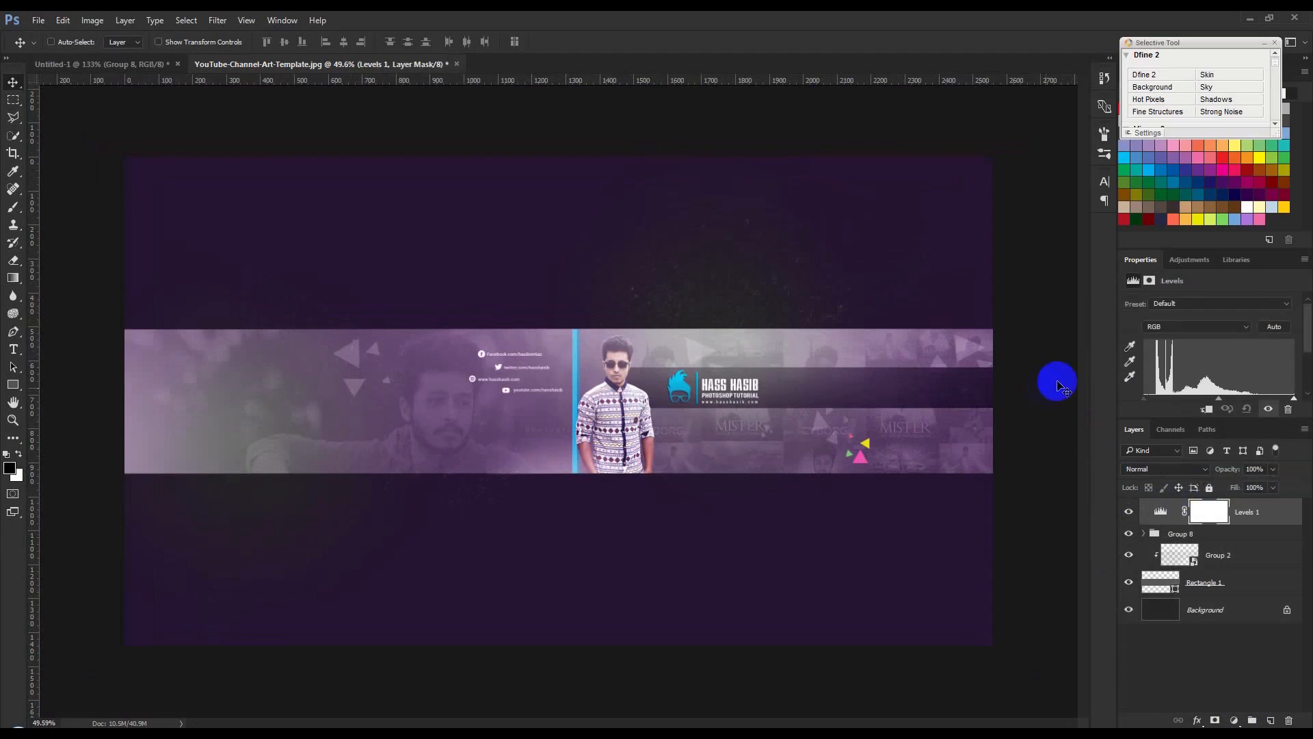
{"action": "left_click_drag", "start_coordinate": [1144, 398], "coordinate": [1167, 406]}
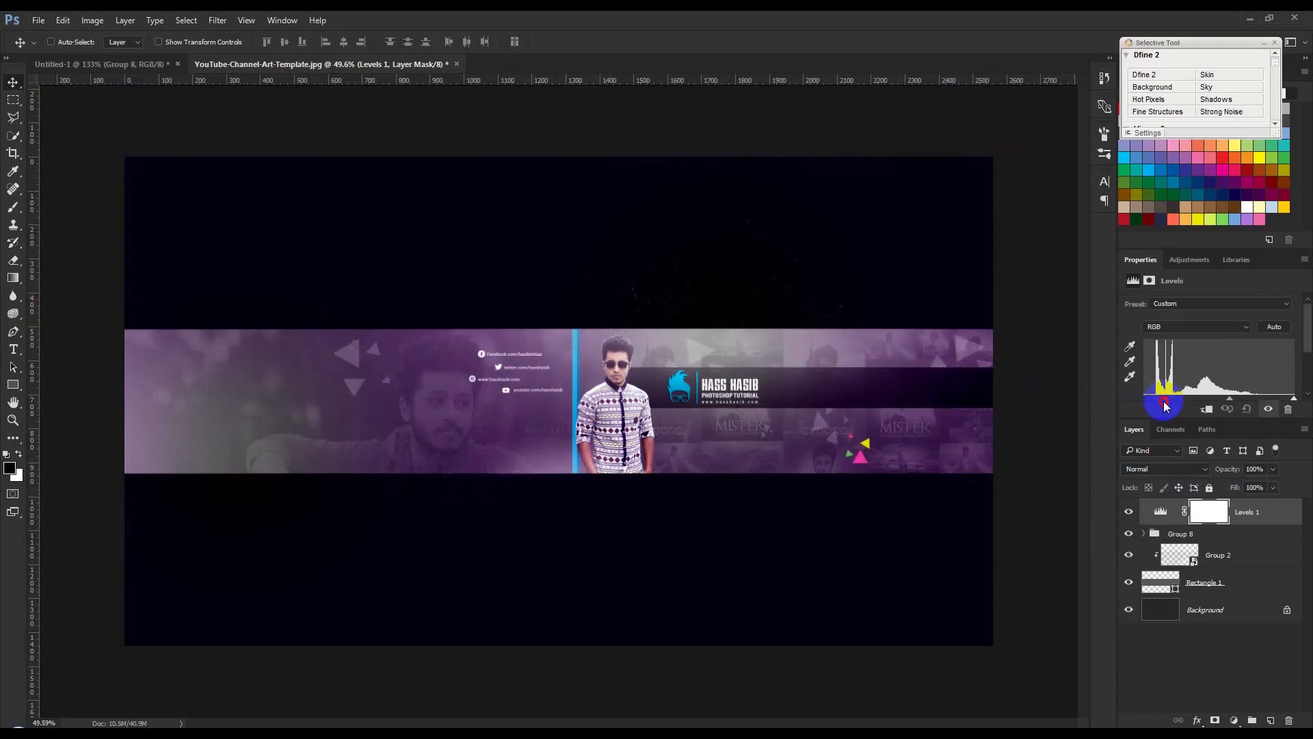
- Delete the Levels 1 adjustment layer and undo the deletion
{"action": "left_click", "coordinate": [1286, 406]}
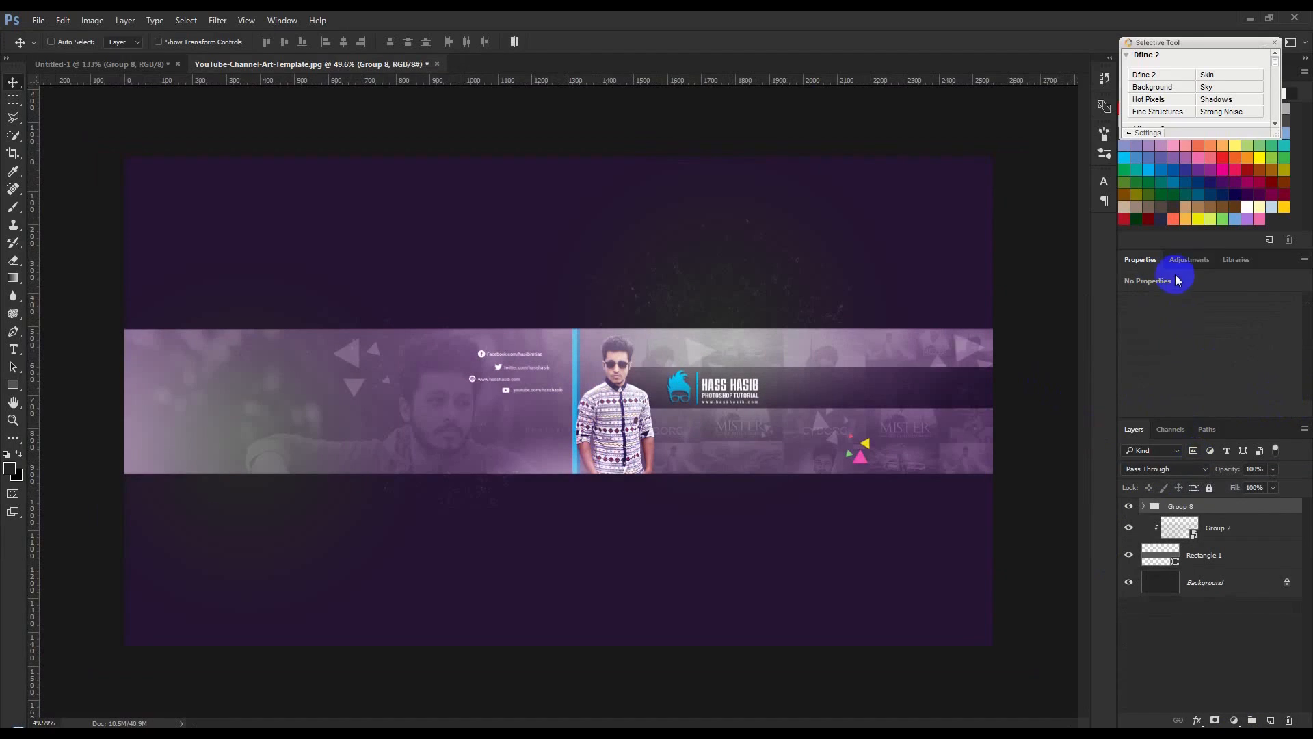
{"action": "left_click", "coordinate": [1189, 260]}
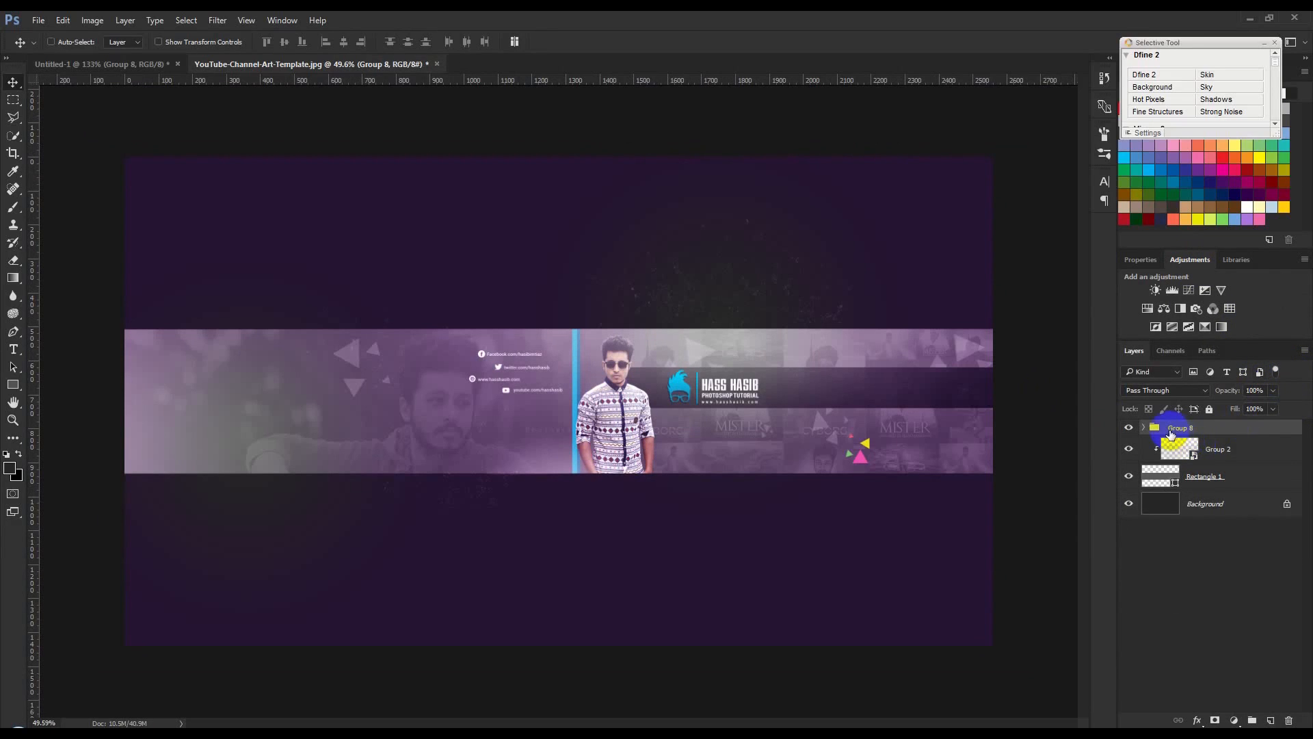
{"action": "key", "text": "ctrl+z"}
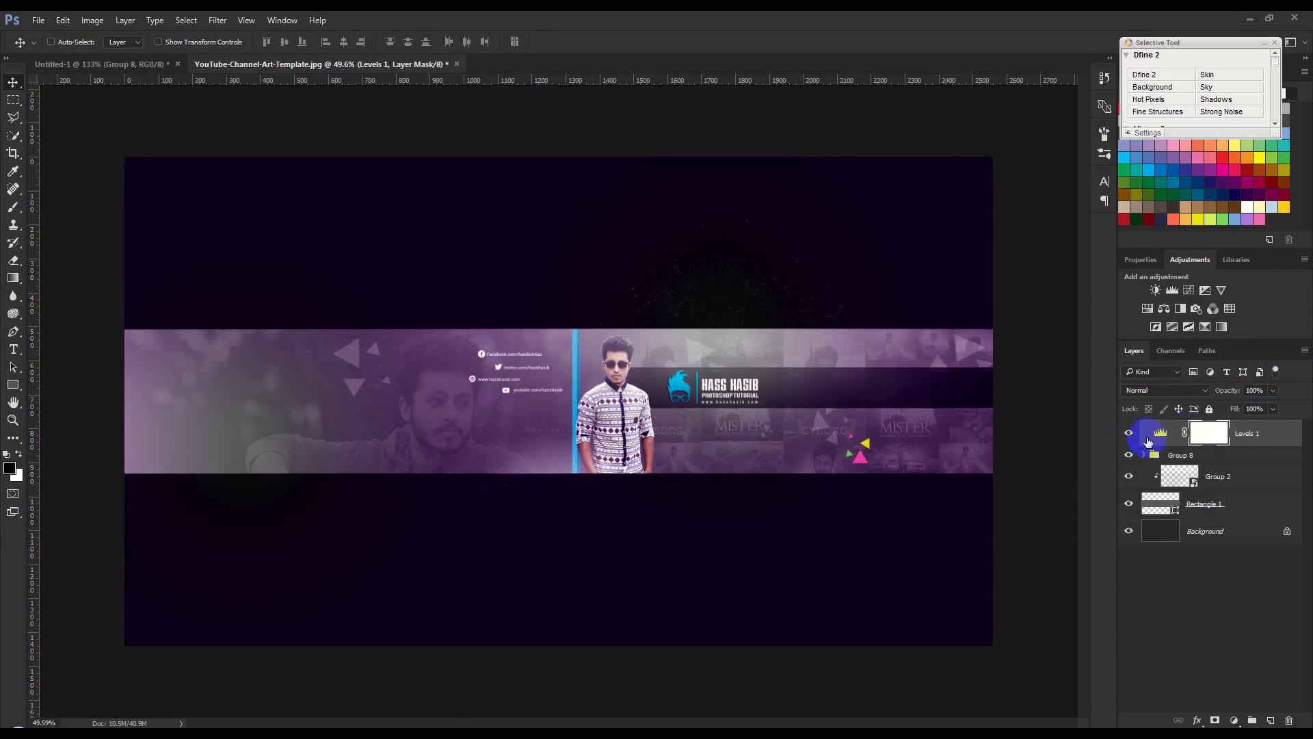
{"action": "left_click_drag", "start_coordinate": [1236, 340], "coordinate": [1236, 392]}
{"action": "scroll", "coordinate": [881, 427], "scroll_direction": "up", "scroll_amount": 3}
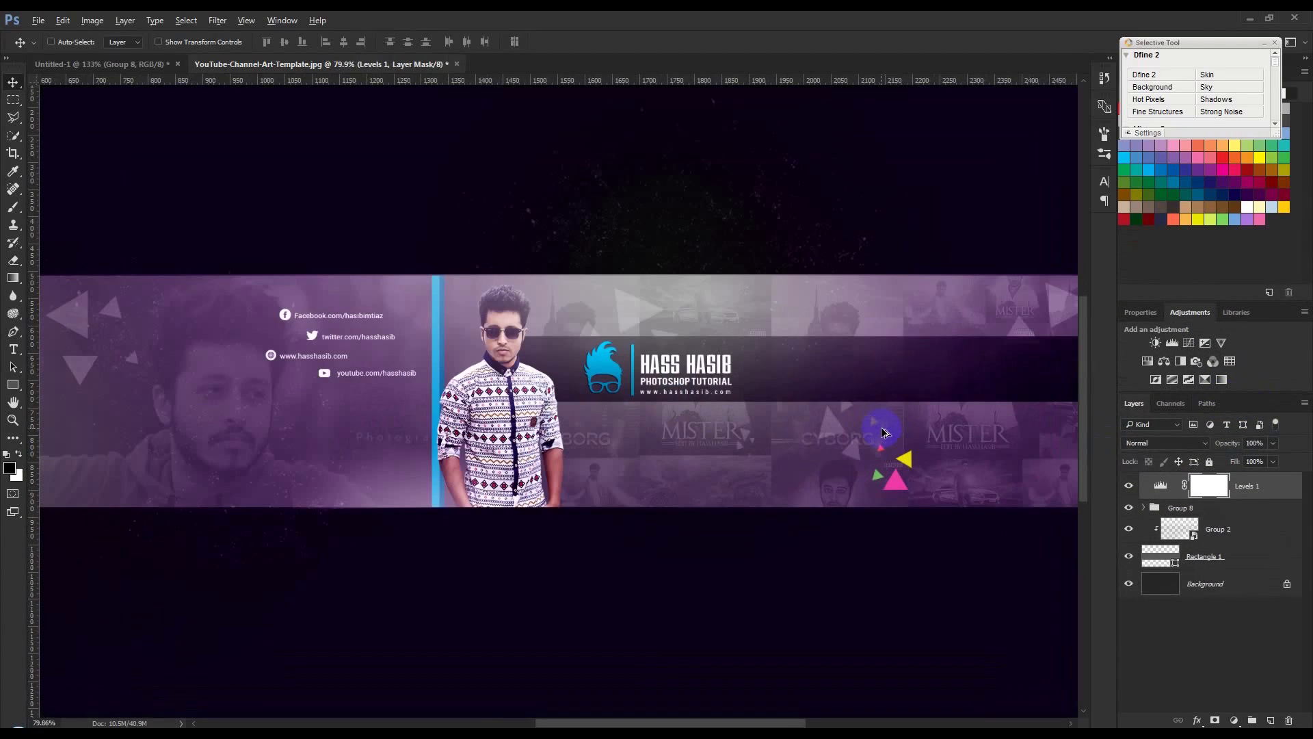
{"action": "scroll", "coordinate": [881, 427], "scroll_direction": "down", "scroll_amount": 2}
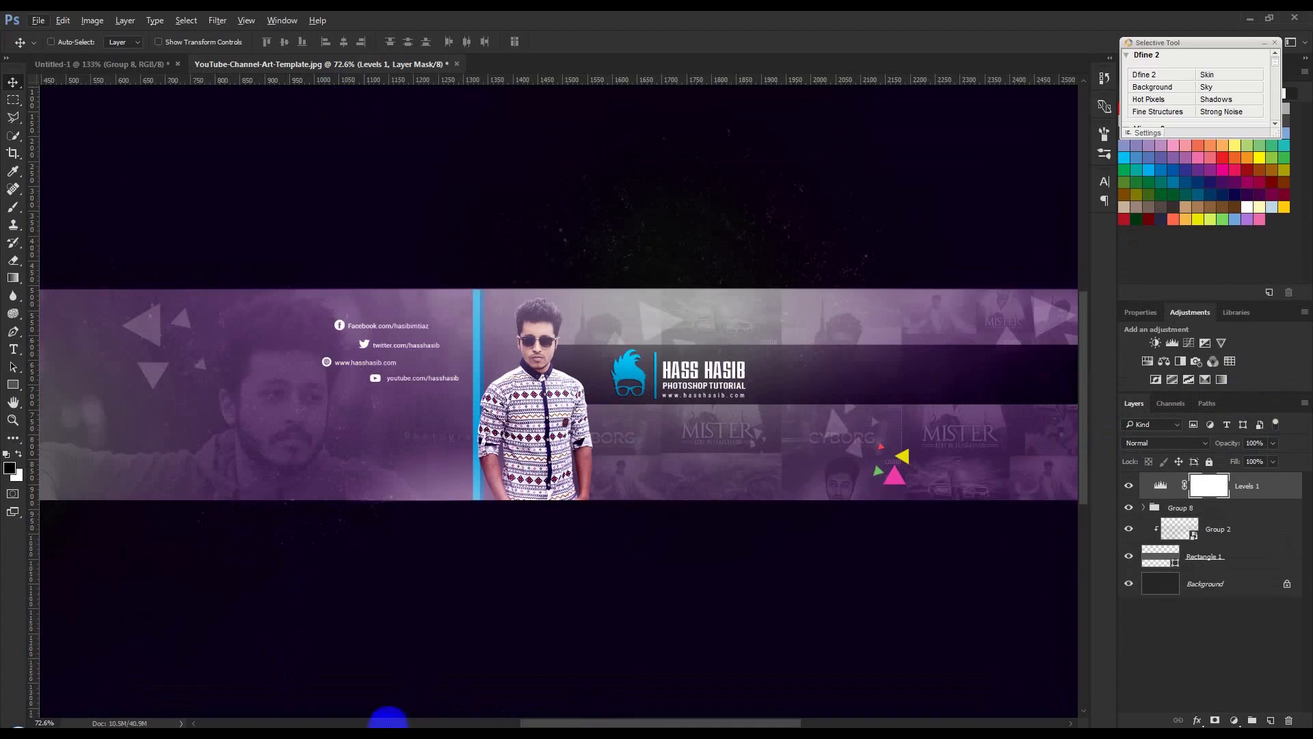
- Switch to the browser, check the recommended Twitter banner dimensions in the open search results, and return to Photoshop
{"action": "left_click", "coordinate": [378, 725]}
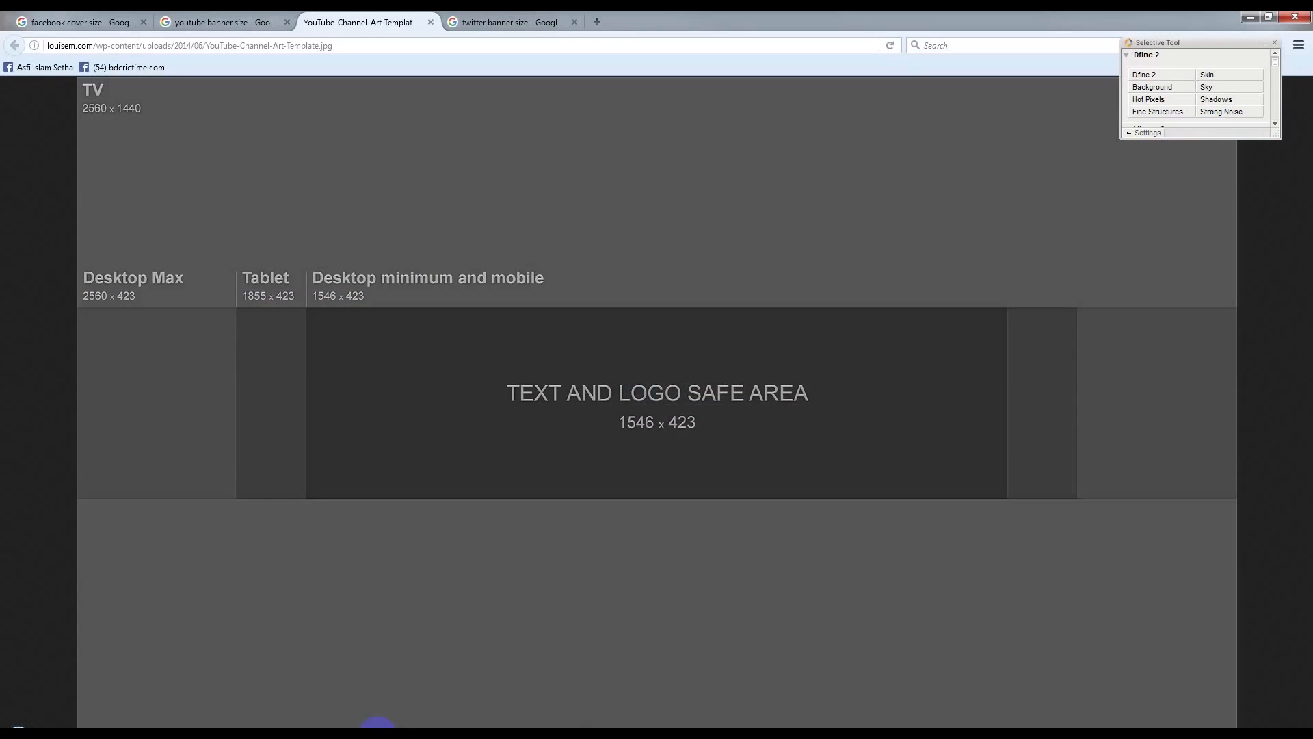
{"action": "left_click", "coordinate": [511, 19]}
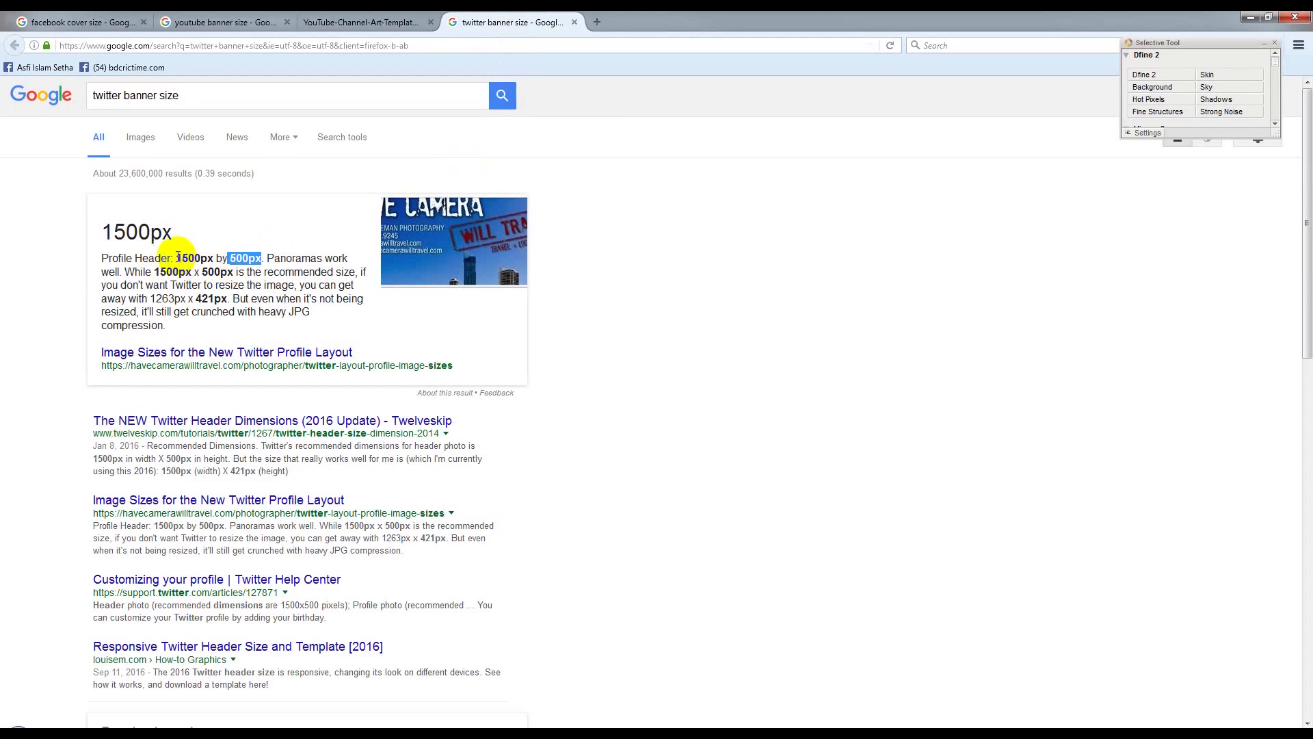
{"action": "left_click", "coordinate": [250, 259]}
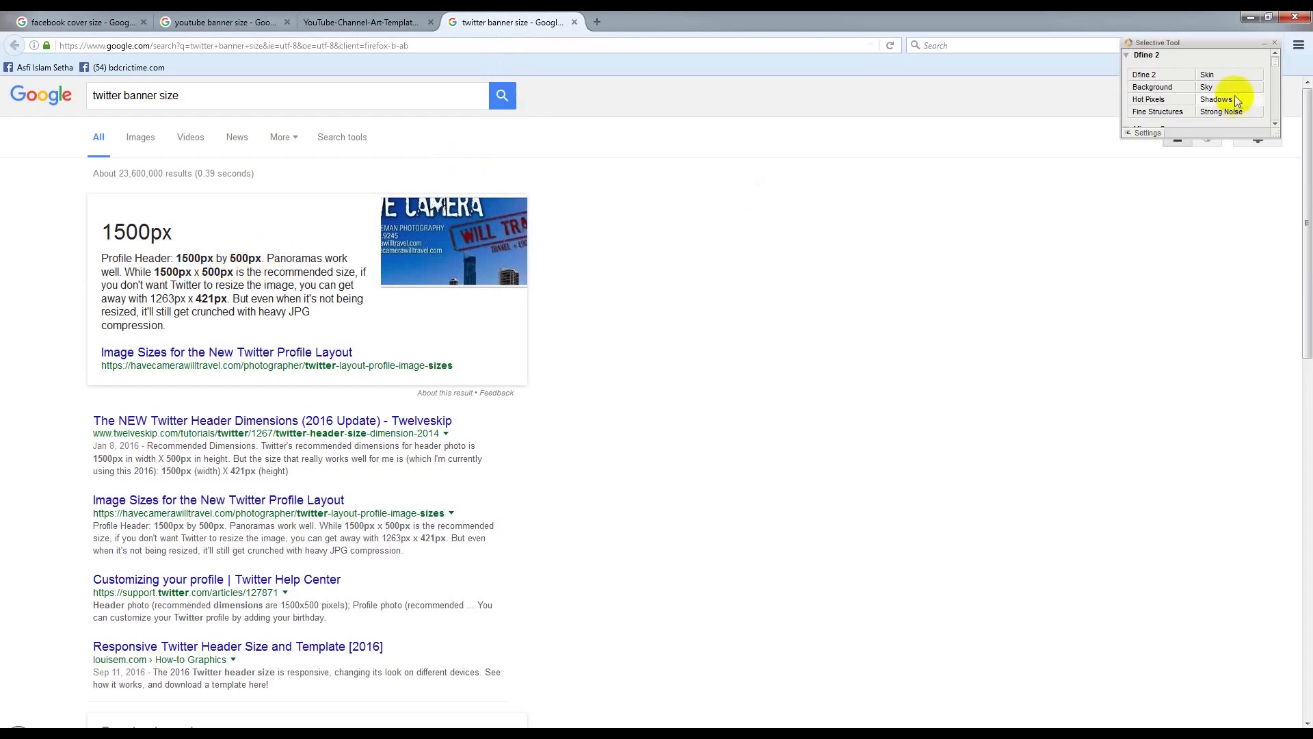
{"action": "left_click", "coordinate": [1249, 18]}
- Create a new 1500 x 500 pixel RGB document at 72 pixels/inch for the Twitter banner
{"action": "left_click", "coordinate": [38, 20]}
{"action": "left_click", "coordinate": [43, 32]}
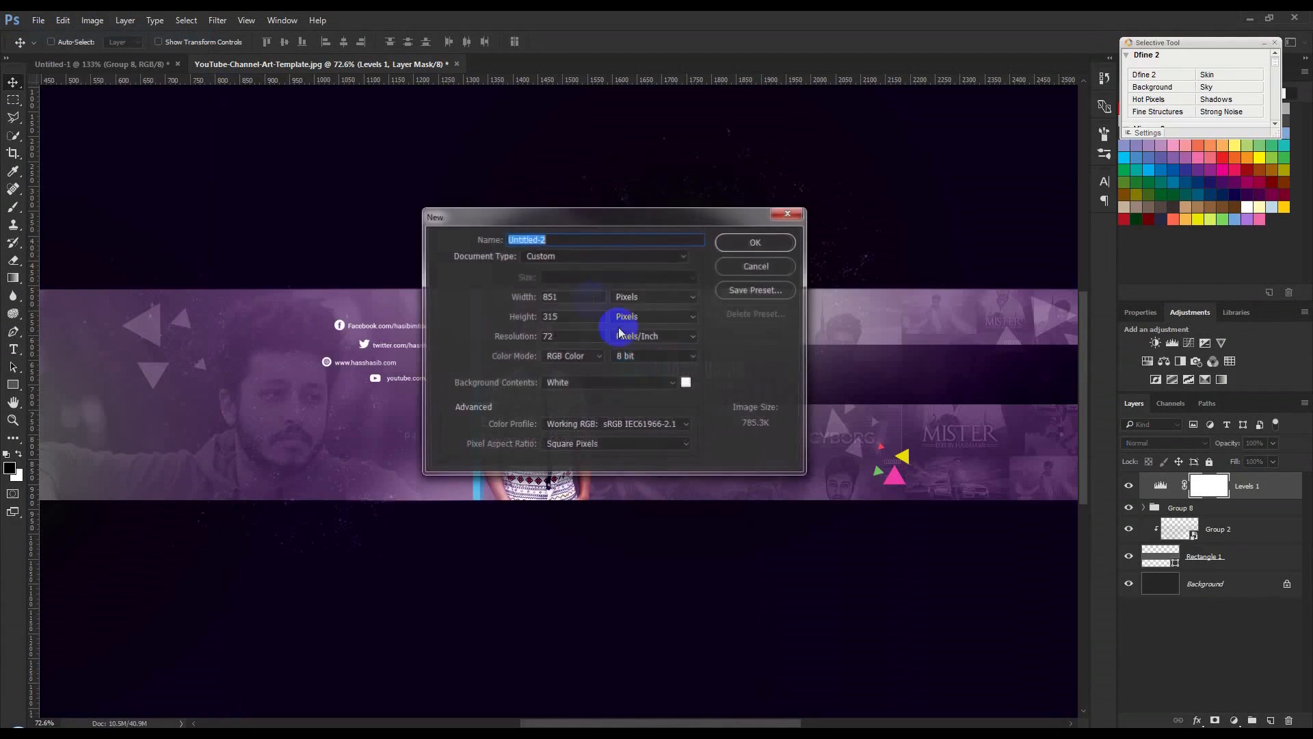
{"action": "double_click", "coordinate": [578, 319]}
{"action": "type", "text": "500"}
{"action": "left_click", "coordinate": [775, 245]}
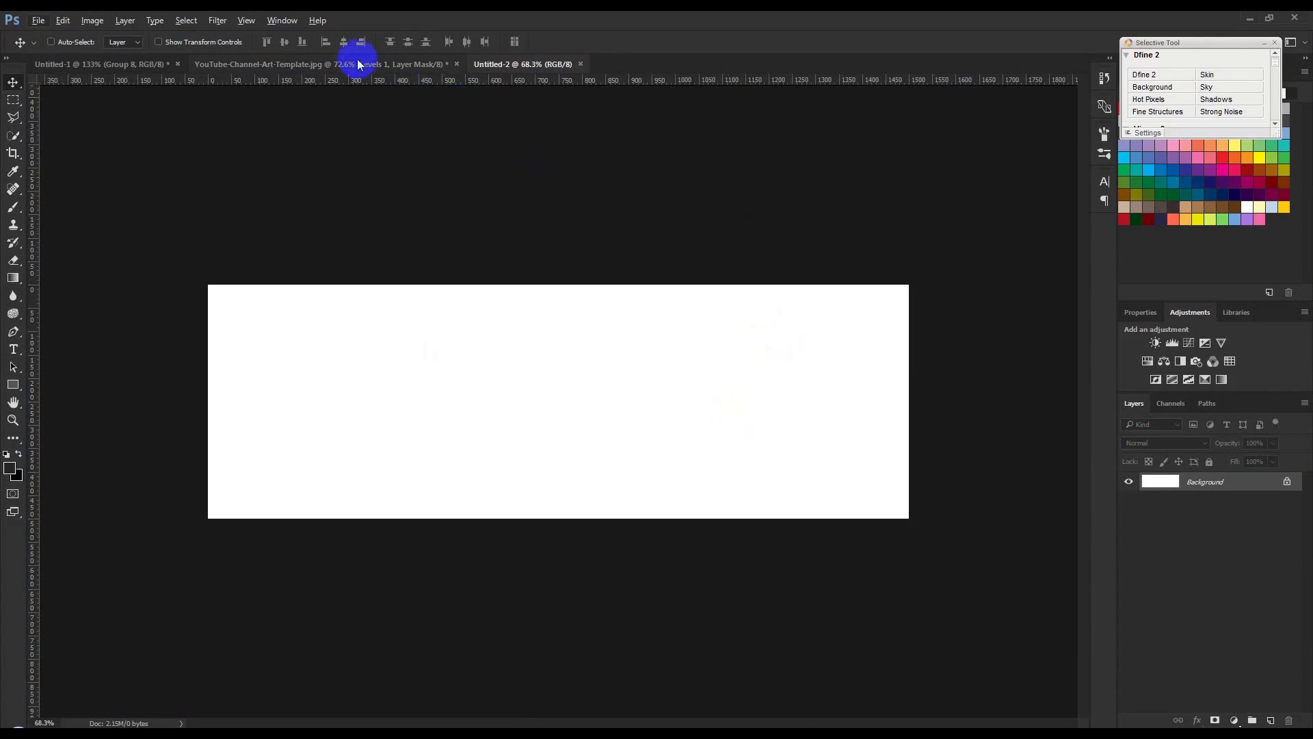
- Copy Group 8 from the Untitled-1 cover into the new banner document and fill the Background layer with black
{"action": "left_click", "coordinate": [354, 62]}
{"action": "key", "text": "ctrl+0"}
{"action": "left_click", "coordinate": [147, 63]}
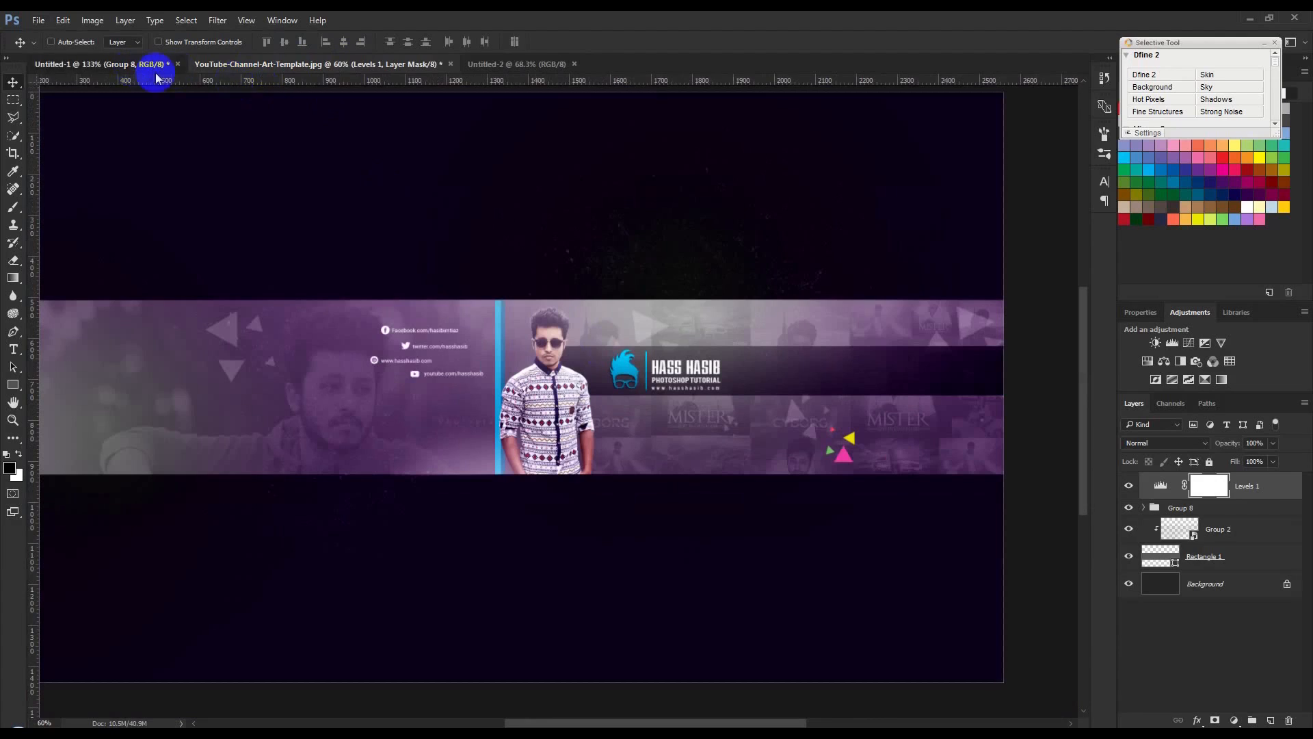
{"action": "left_click_drag", "start_coordinate": [636, 313], "coordinate": [626, 387]}
{"action": "left_click", "coordinate": [1172, 499]}
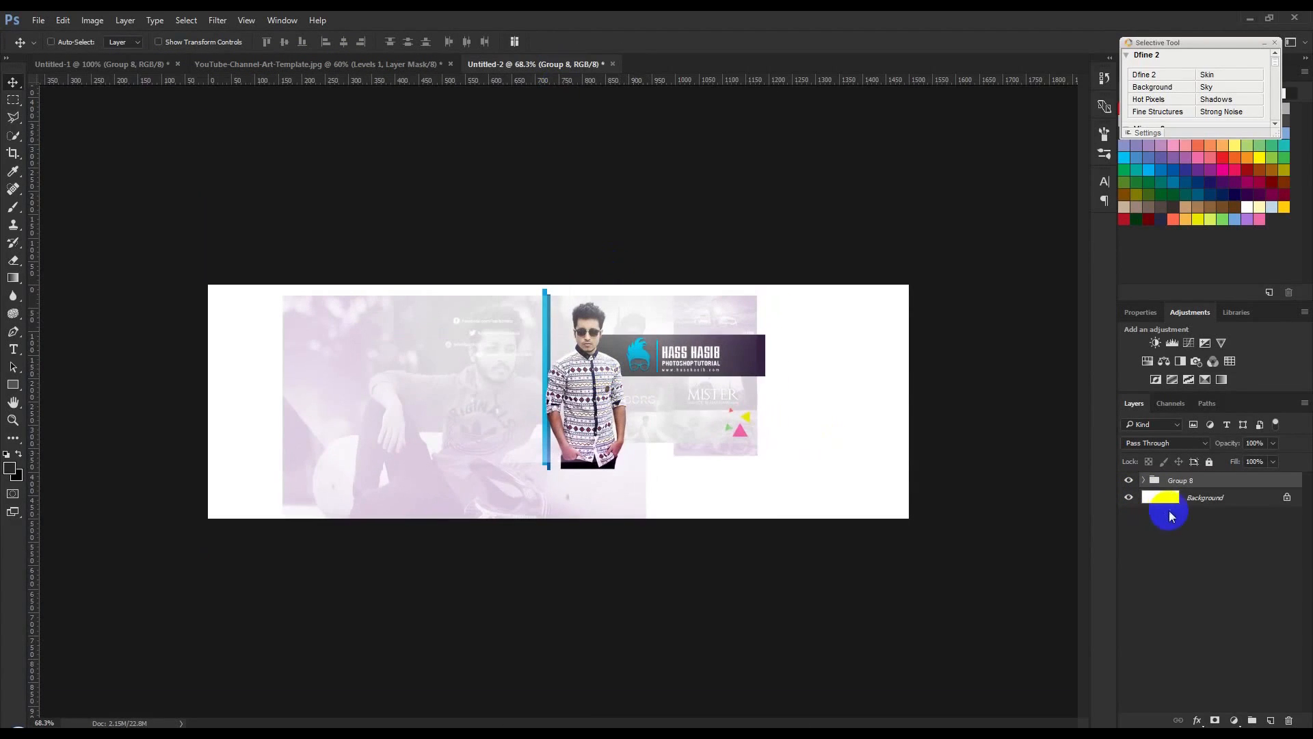
{"action": "key", "text": "alt+BackSpace"}
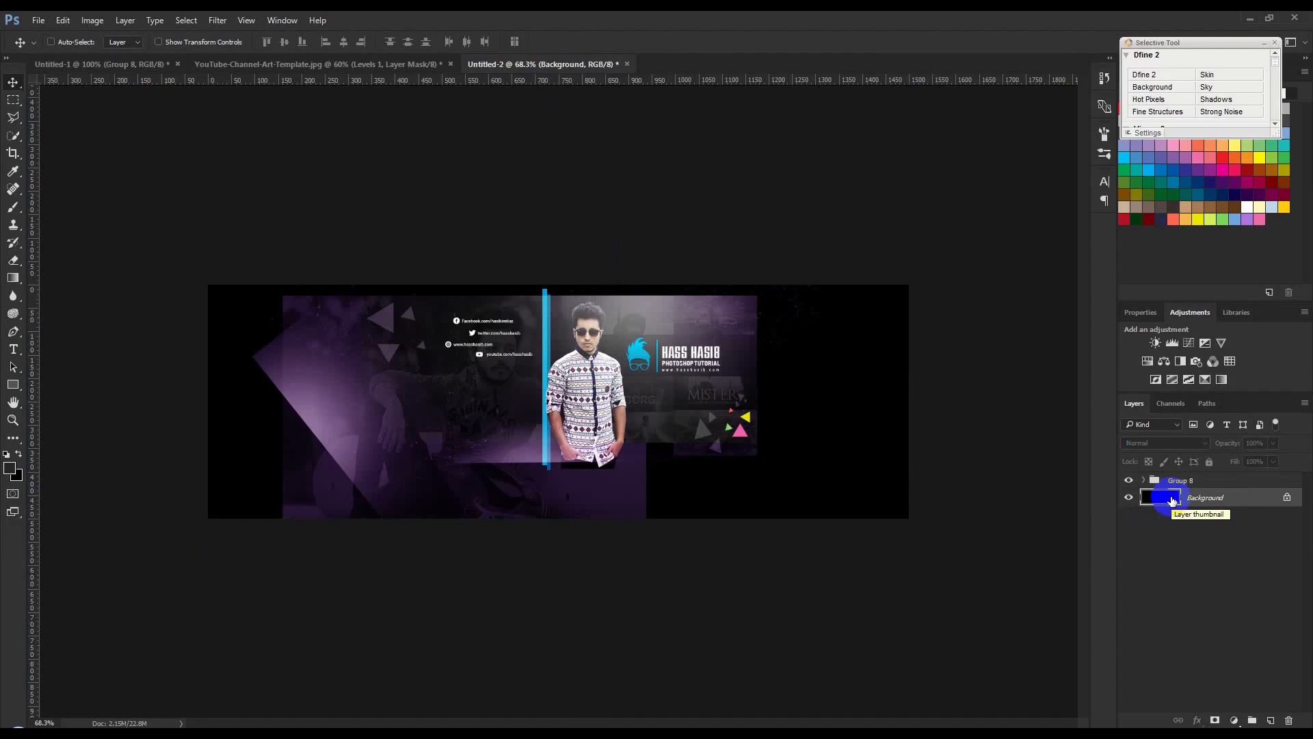
- Scale Group 8 up proportionally to about 160% and position it so the cover design fills the banner canvas
{"action": "left_click", "coordinate": [1179, 479]}
{"action": "key", "text": "ctrl+t"}
{"action": "left_click_drag", "start_coordinate": [639, 410], "coordinate": [567, 406]}
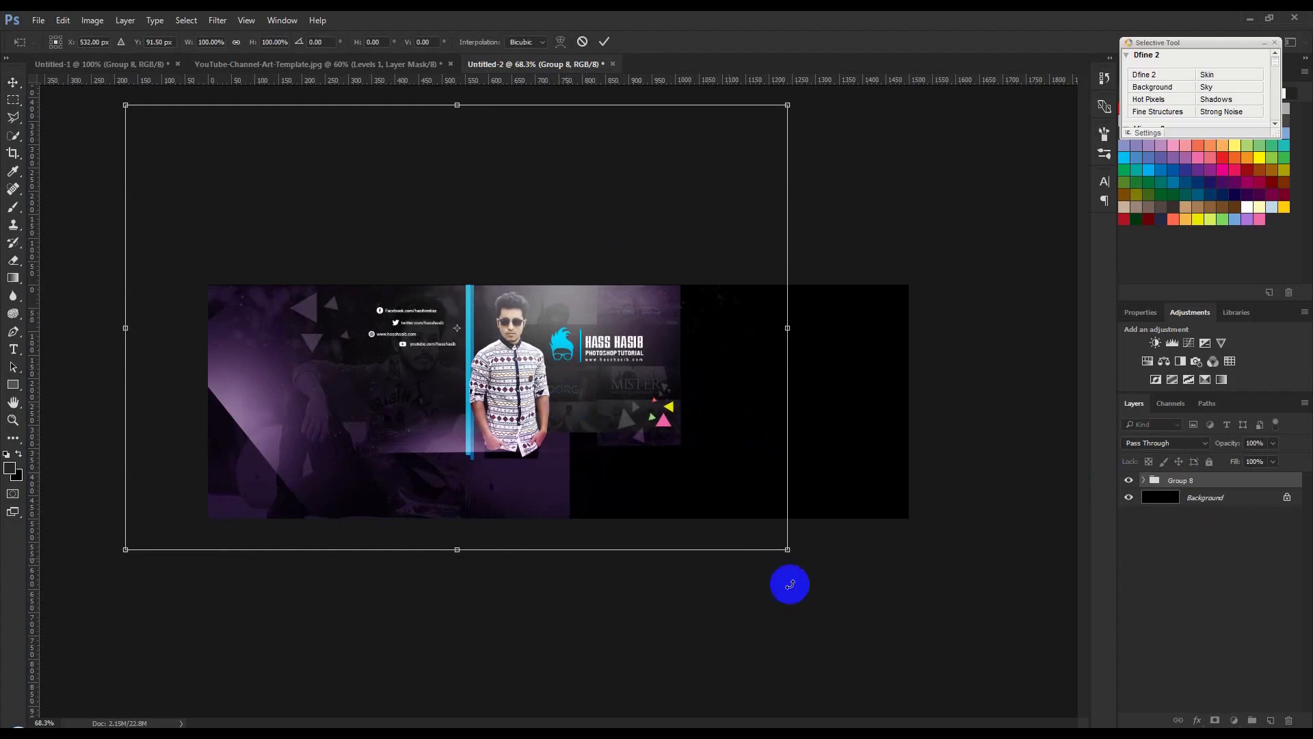
{"action": "left_click_drag", "start_coordinate": [783, 553], "coordinate": [1086, 666]}
{"action": "left_click_drag", "start_coordinate": [906, 563], "coordinate": [964, 588]}
{"action": "key", "text": "ctrl+0"}
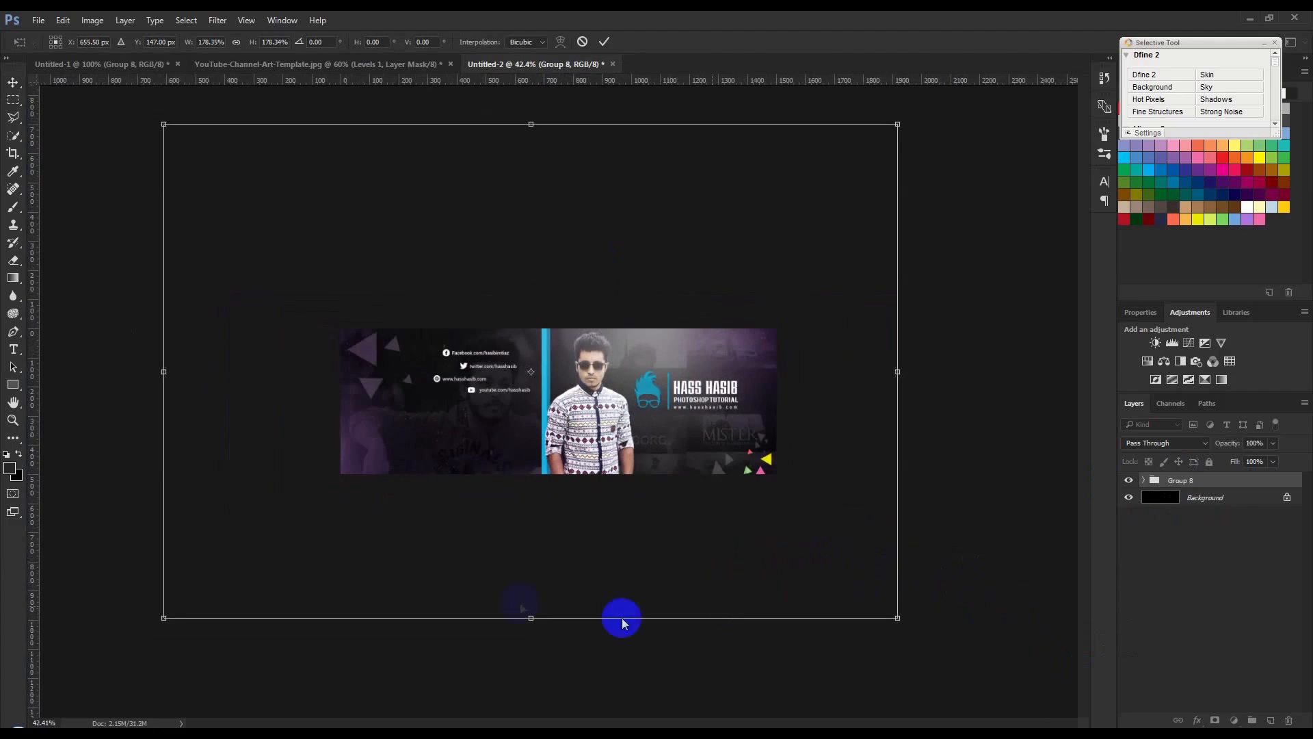
{"action": "left_click_drag", "start_coordinate": [173, 617], "coordinate": [195, 593]}
{"action": "mouse_move", "coordinate": [317, 581]}
{"action": "left_mouse_down"}
{"action": "mouse_move", "coordinate": [351, 575]}
{"action": "mouse_move", "coordinate": [369, 554]}
{"action": "mouse_move", "coordinate": [364, 539]}
{"action": "mouse_move", "coordinate": [355, 578]}
{"action": "mouse_move", "coordinate": [337, 567]}
{"action": "left_mouse_up"}
{"action": "left_click_drag", "start_coordinate": [213, 141], "coordinate": [229, 153]}
{"action": "mouse_move", "coordinate": [229, 592]}
{"action": "left_mouse_down"}
{"action": "mouse_move", "coordinate": [240, 587]}
{"action": "mouse_move", "coordinate": [226, 593]}
{"action": "left_mouse_up"}
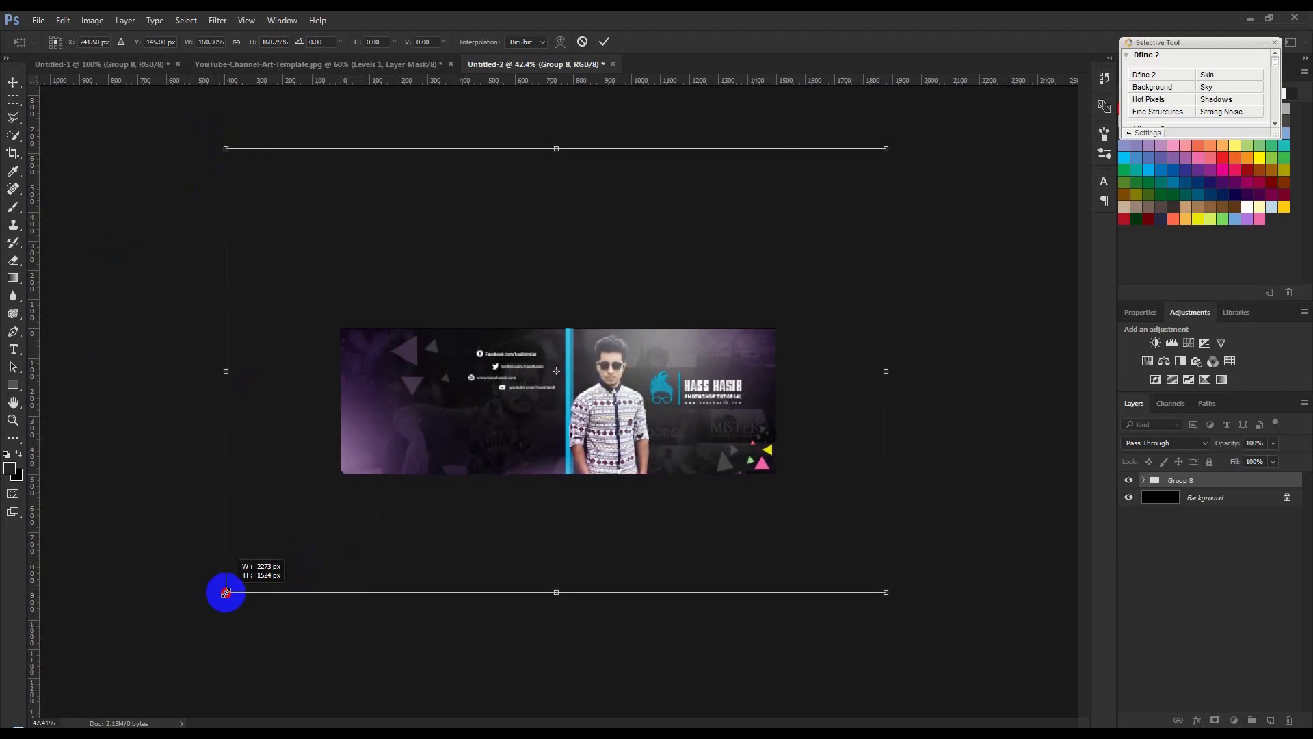
{"action": "key", "text": "Return"}
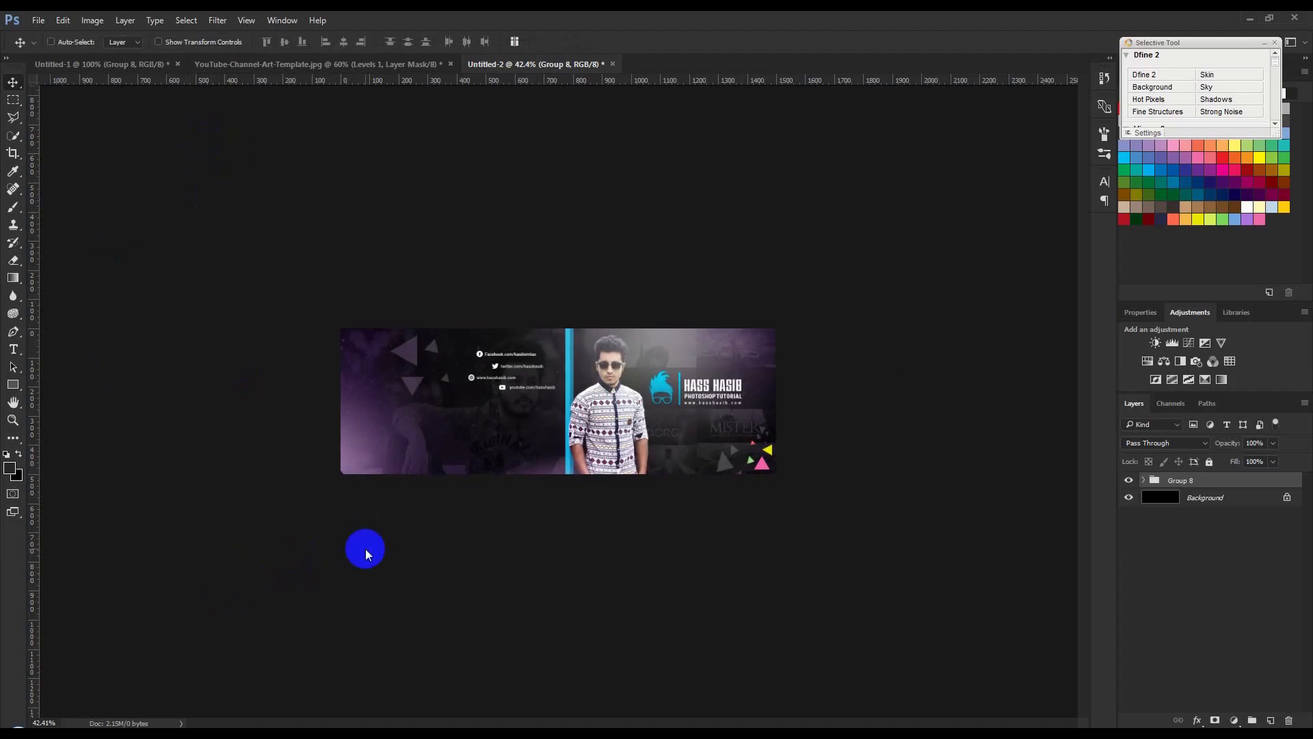
- Review the finished Twitter banner alongside the YouTube channel art and the original cover by switching between the three documents
{"action": "key", "text": "ctrl+0"}
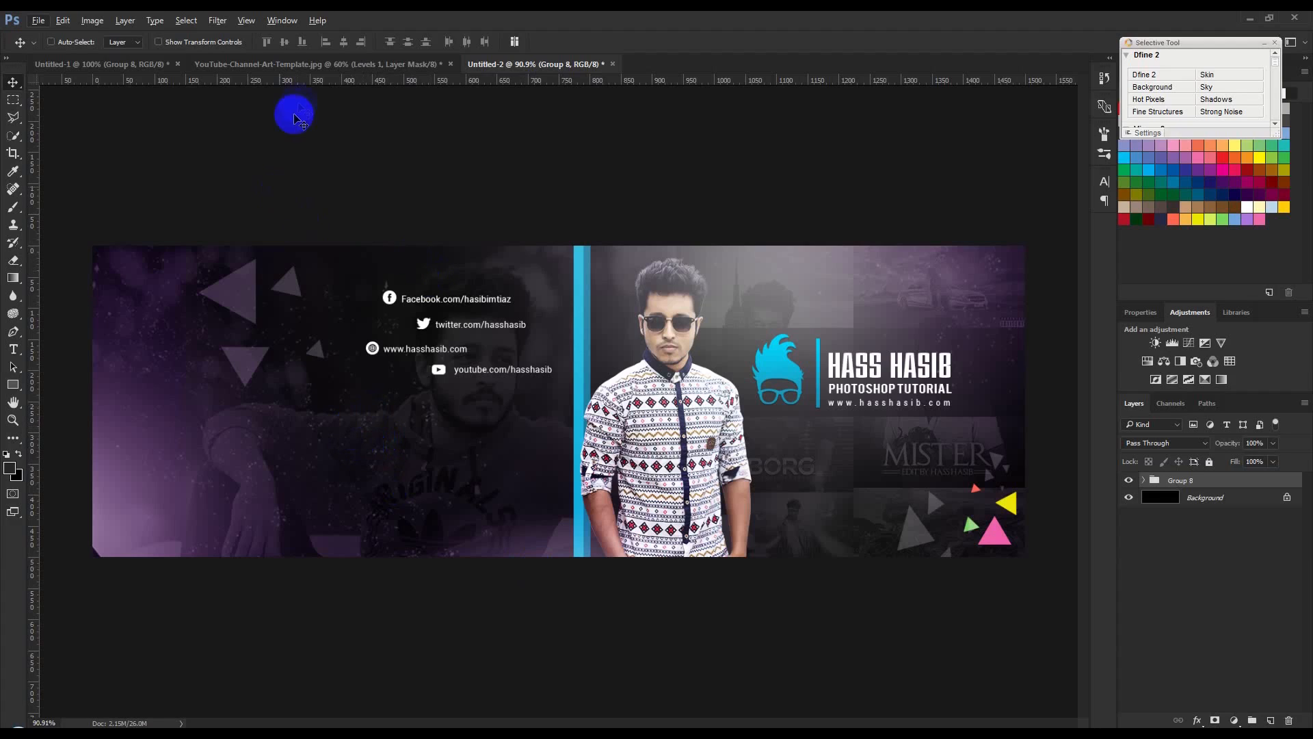
{"action": "left_click", "coordinate": [339, 63]}
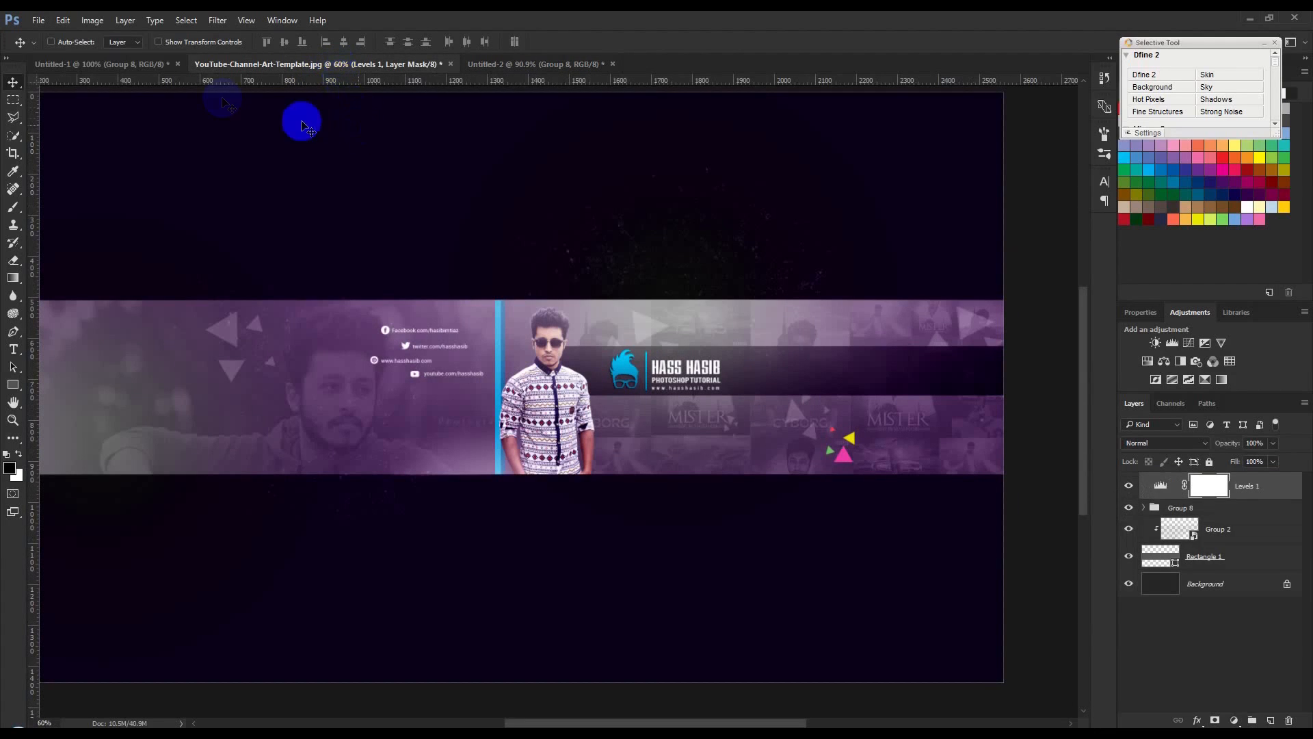
{"action": "left_click", "coordinate": [154, 66]}
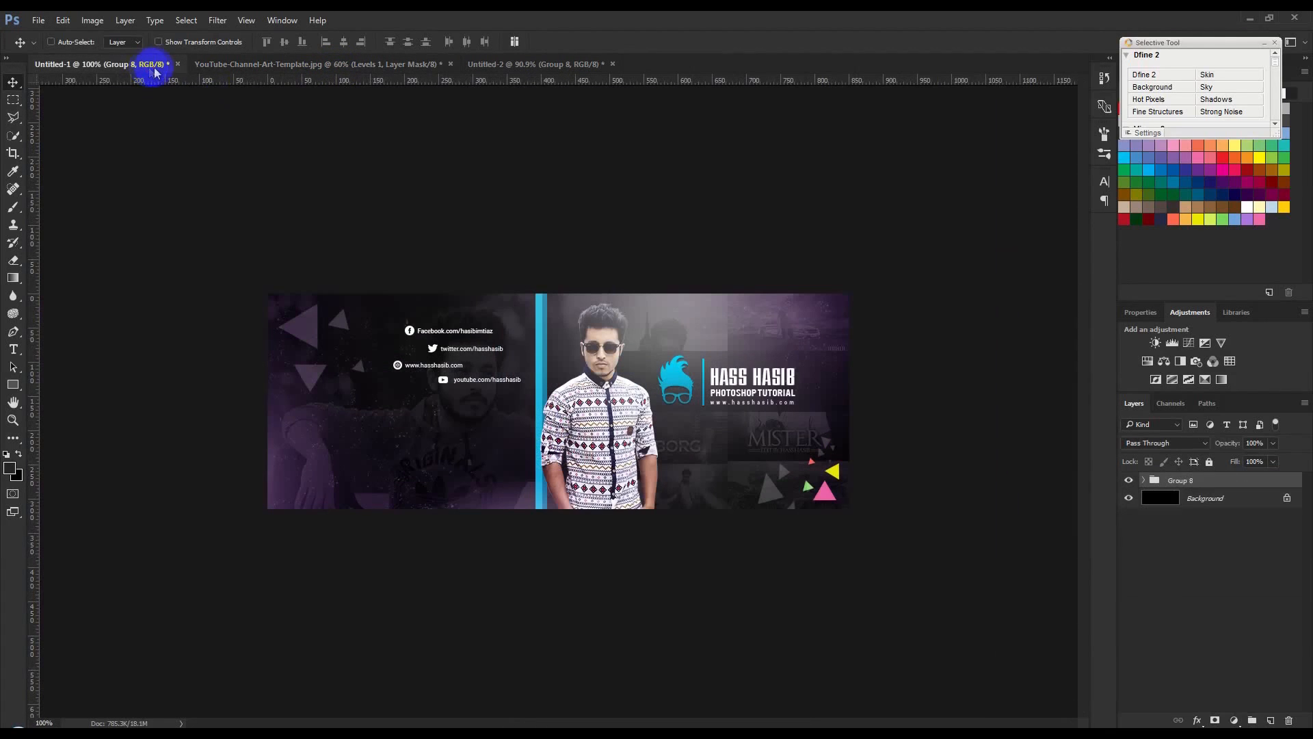
{"action": "left_click", "coordinate": [402, 66]}
{"action": "left_click", "coordinate": [524, 66]}
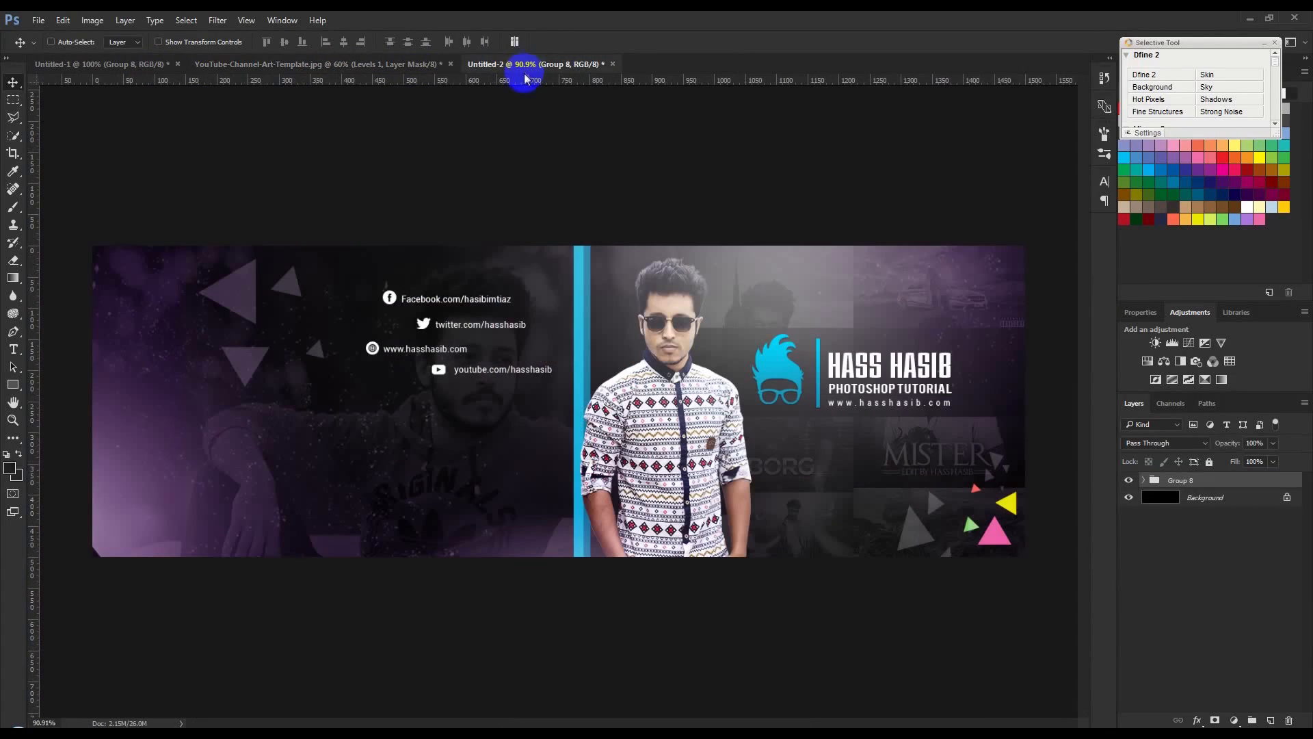
{"action": "left_click", "coordinate": [162, 64]}
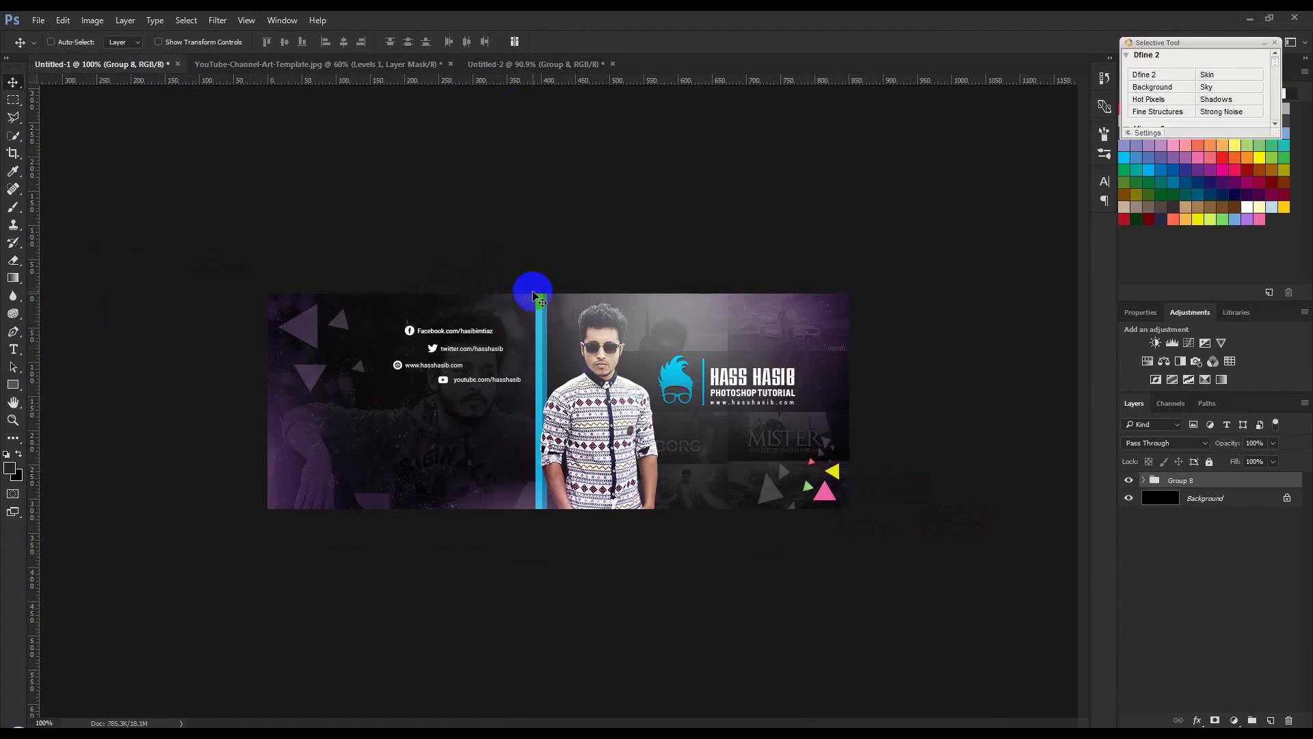